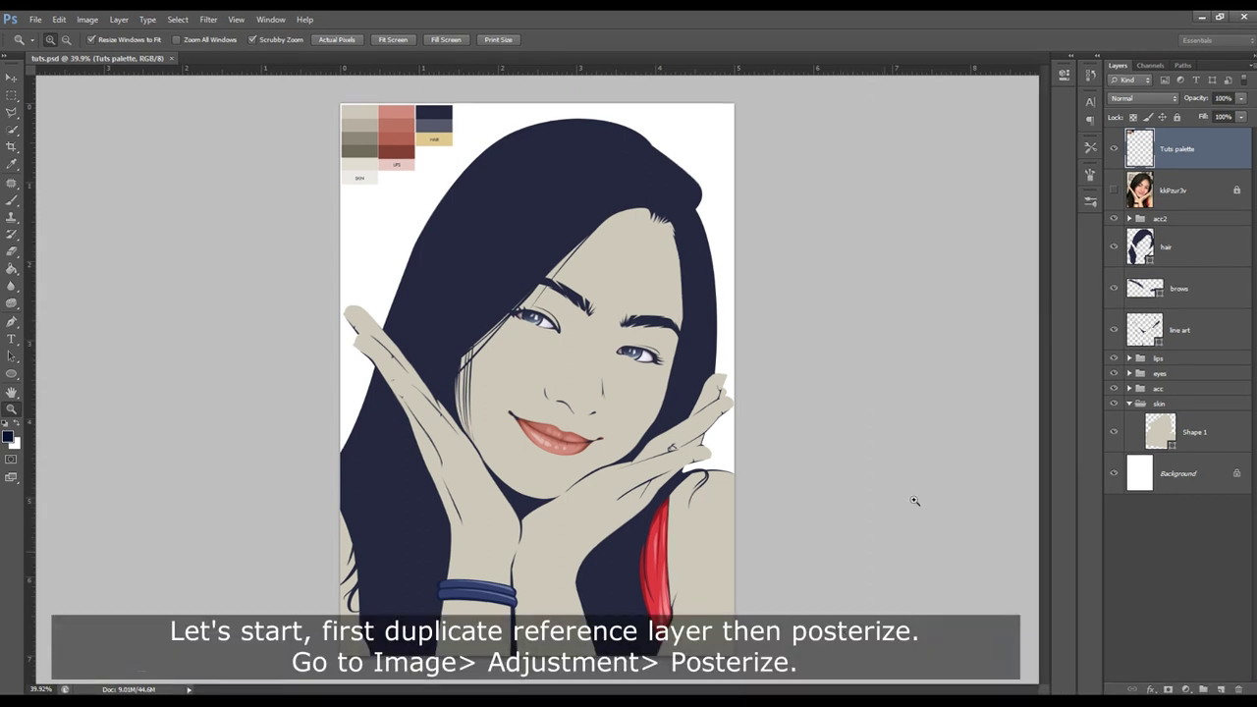
- Unlock and duplicate the reference photo layer, hiding the original so only the copy shows
left_click(1114, 191)
left_click(1139, 193)
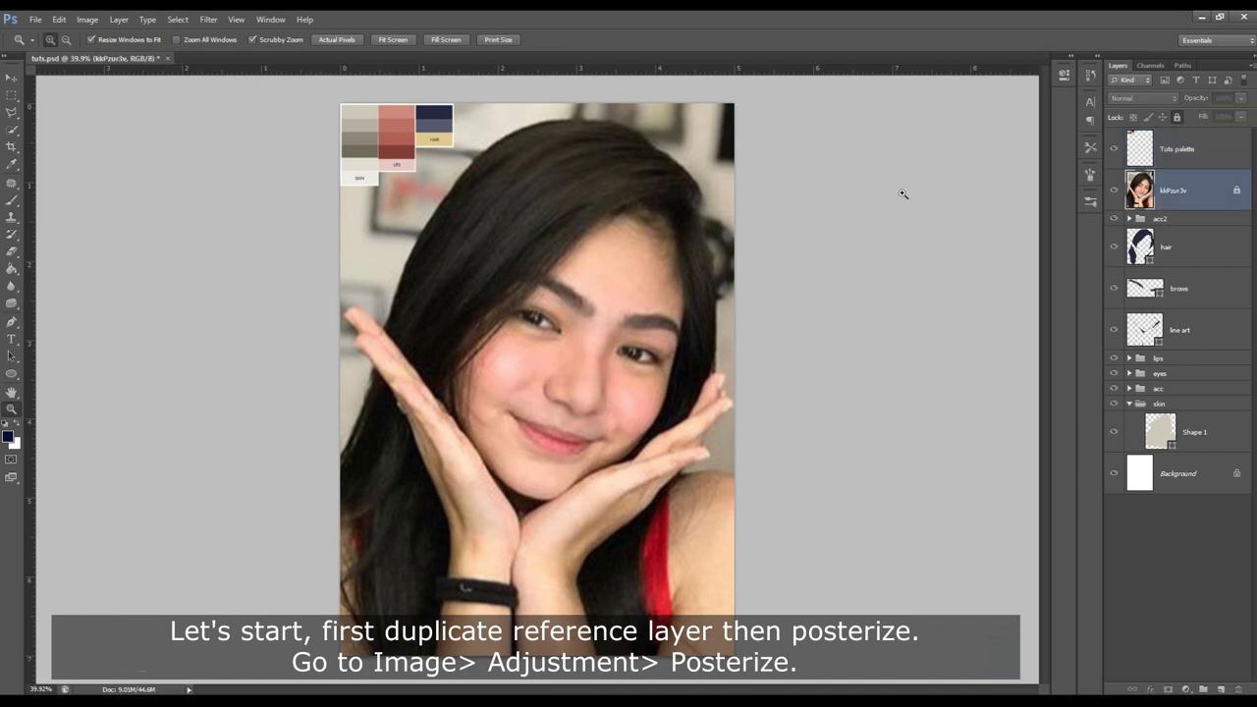
left_click(1179, 118)
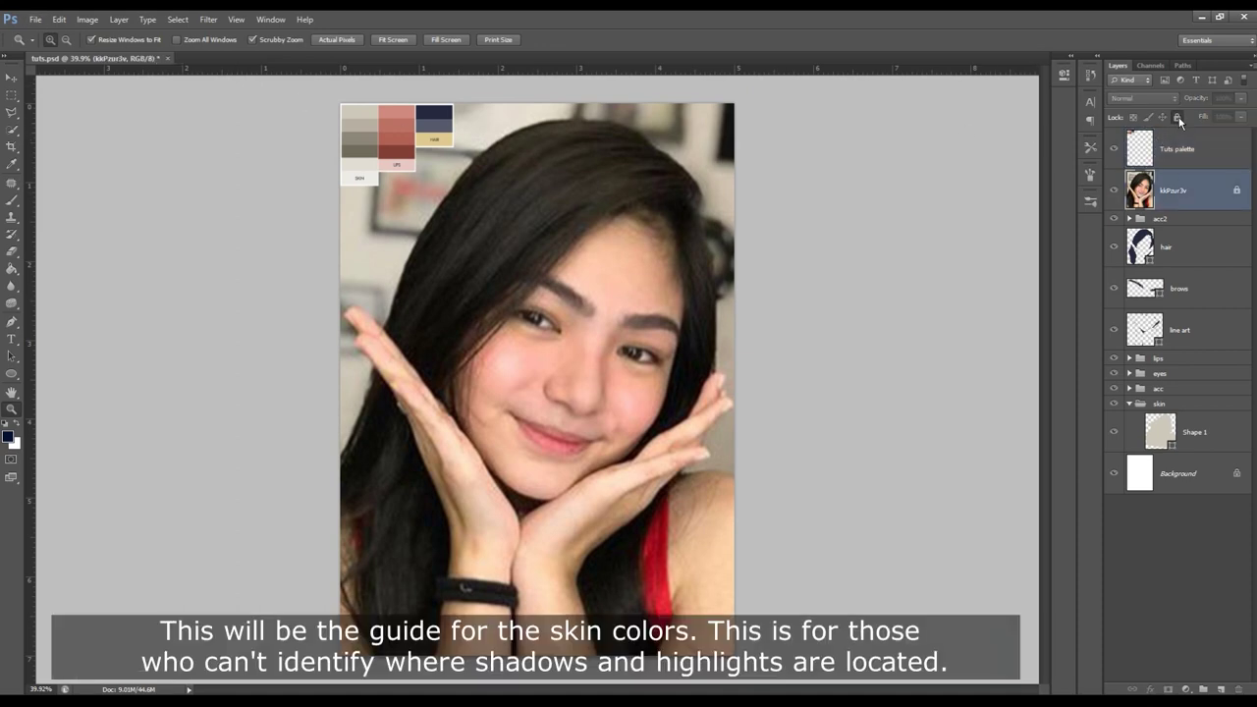
key("ctrl+j")
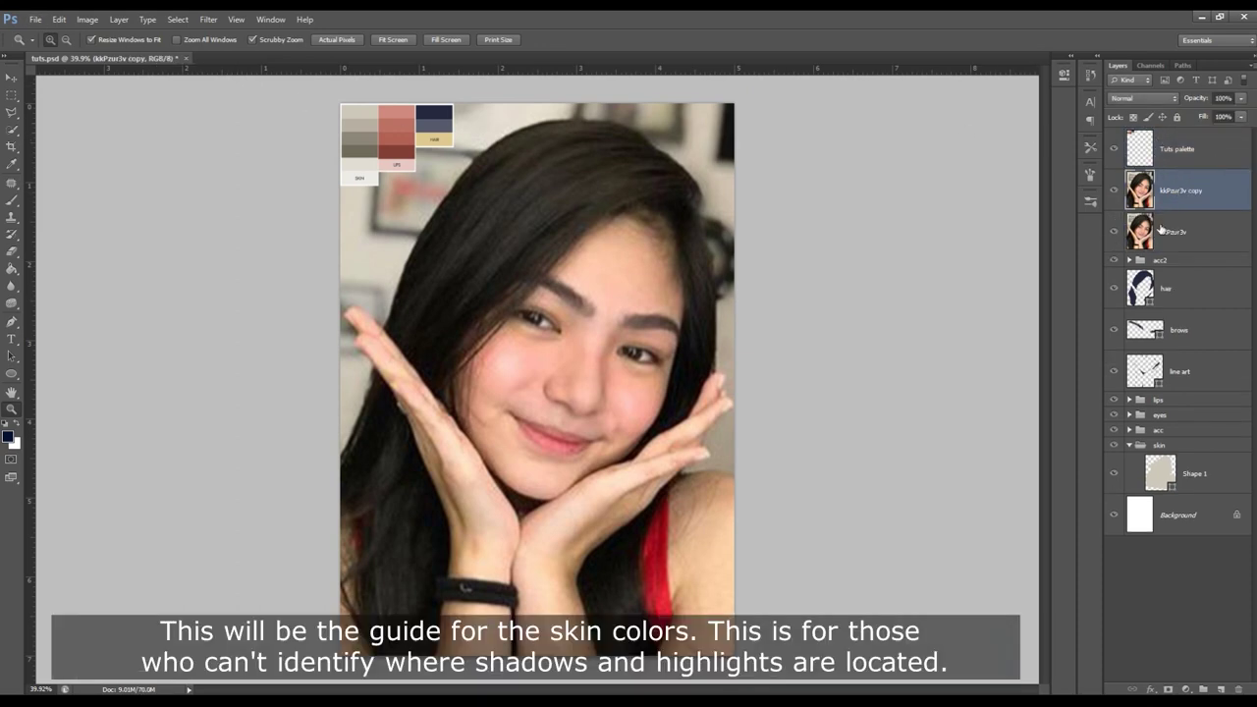
left_click(1115, 233)
left_click(1178, 117)
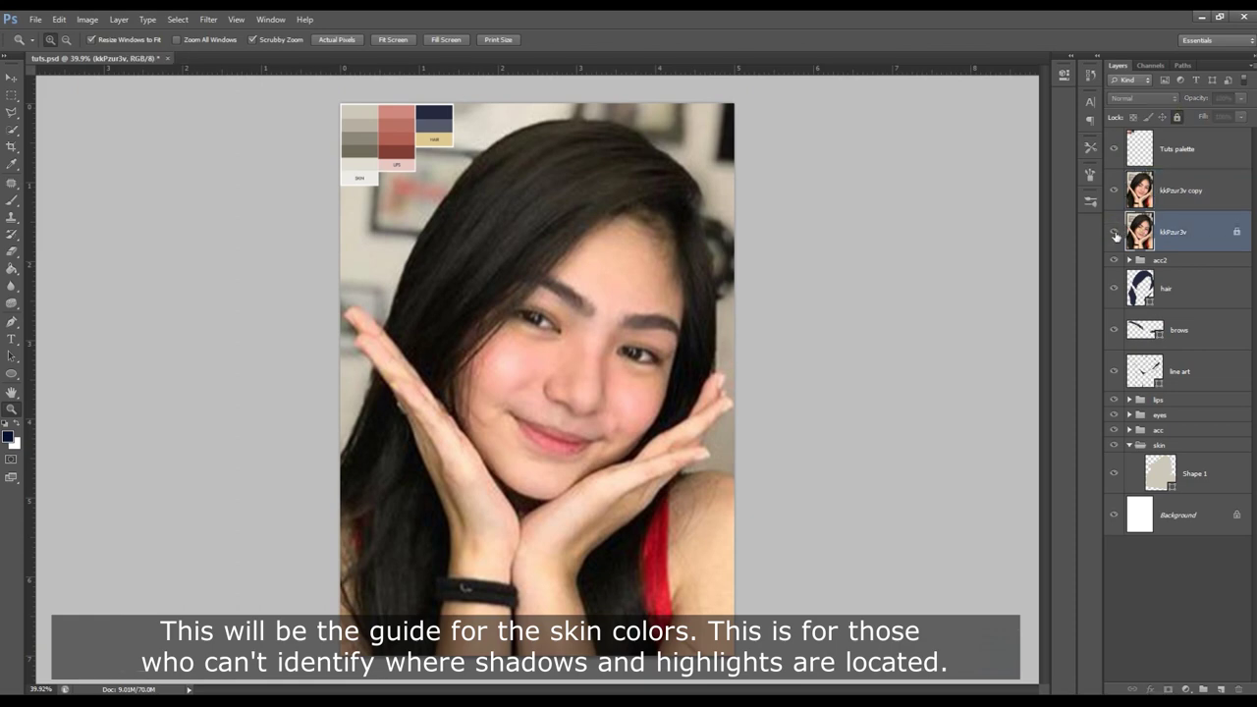
left_click(1115, 191)
left_click(1142, 189)
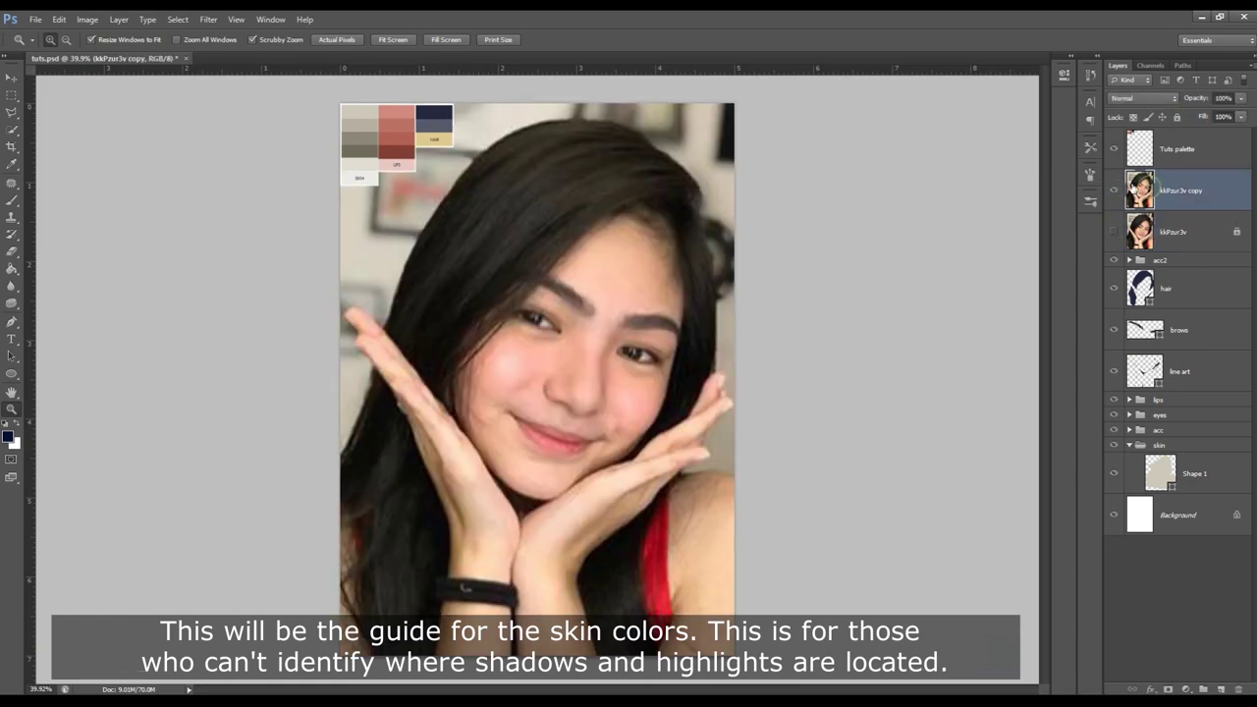
left_click(87, 19)
mouse_move(107, 53)
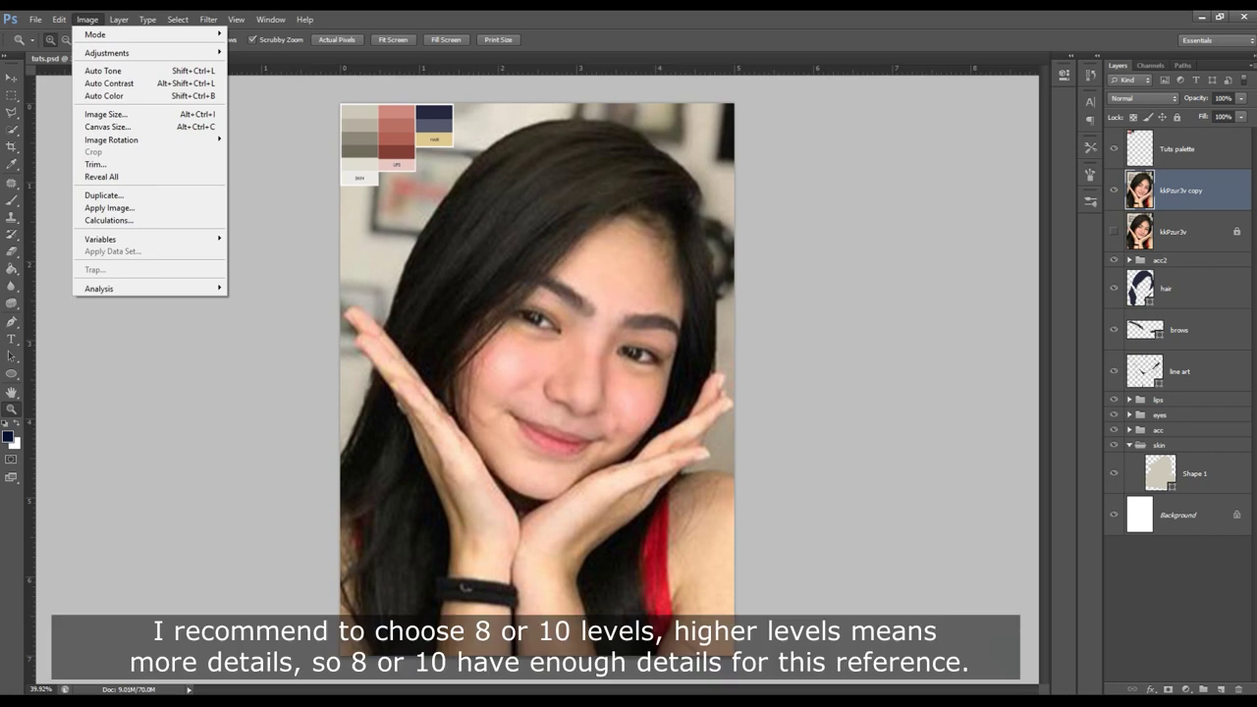
- Posterize the duplicated reference photo with 8 levels
left_click(294, 214)
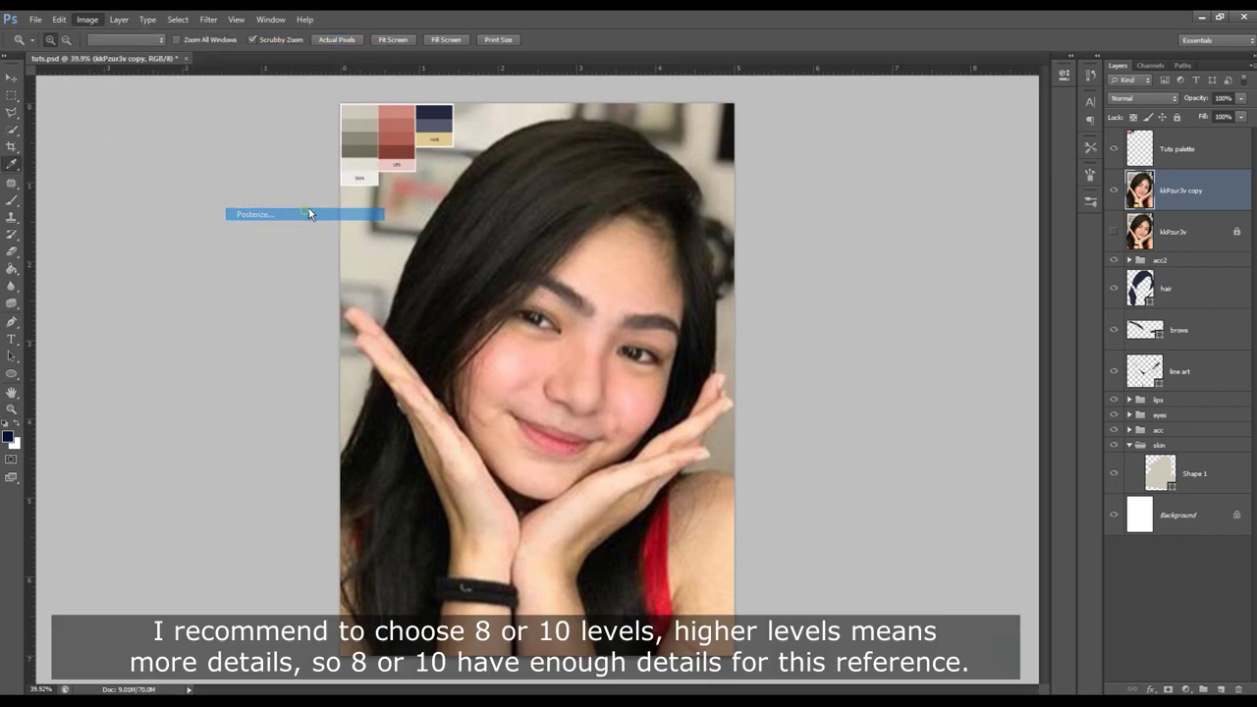
left_click_drag(750, 519, 771, 519)
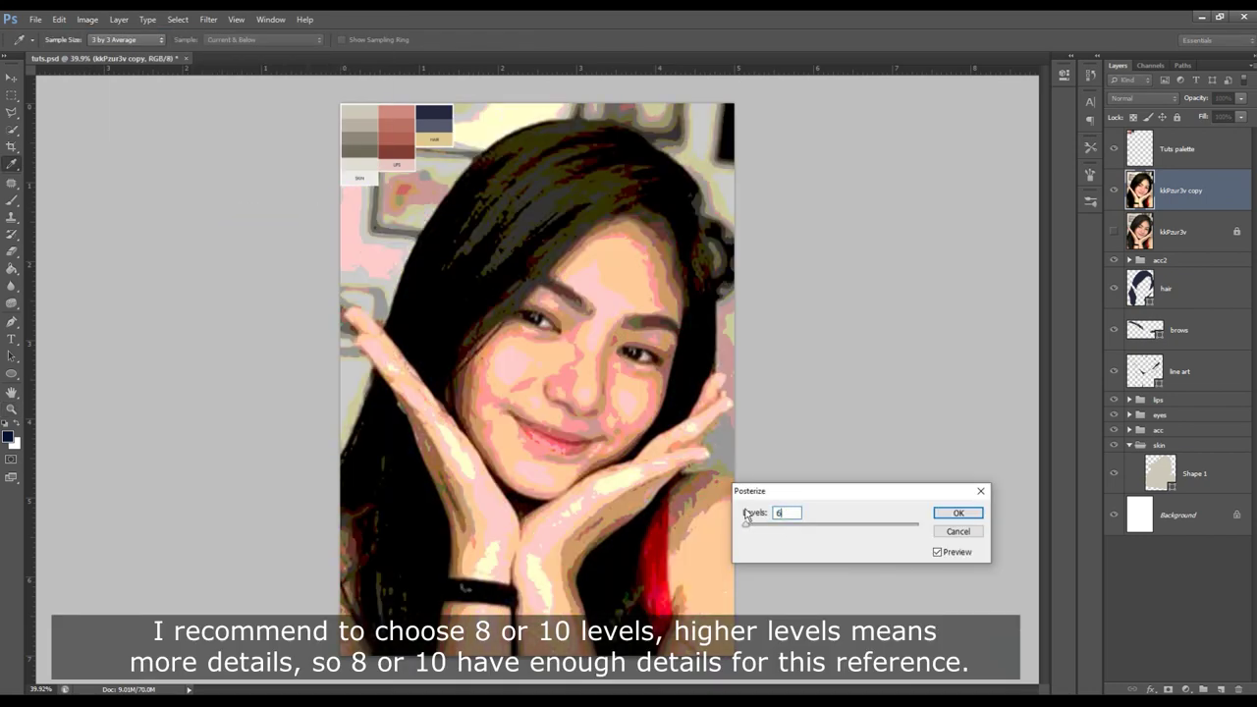
double_click(786, 513)
type("8")
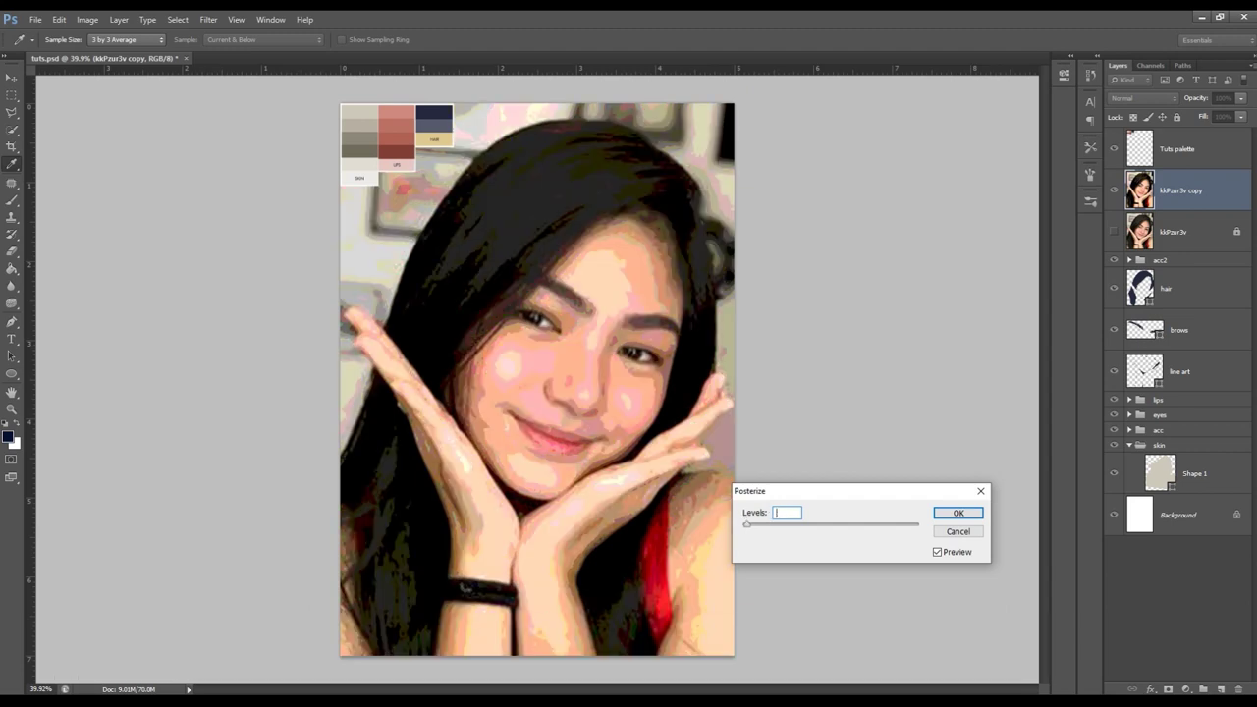
type("1")
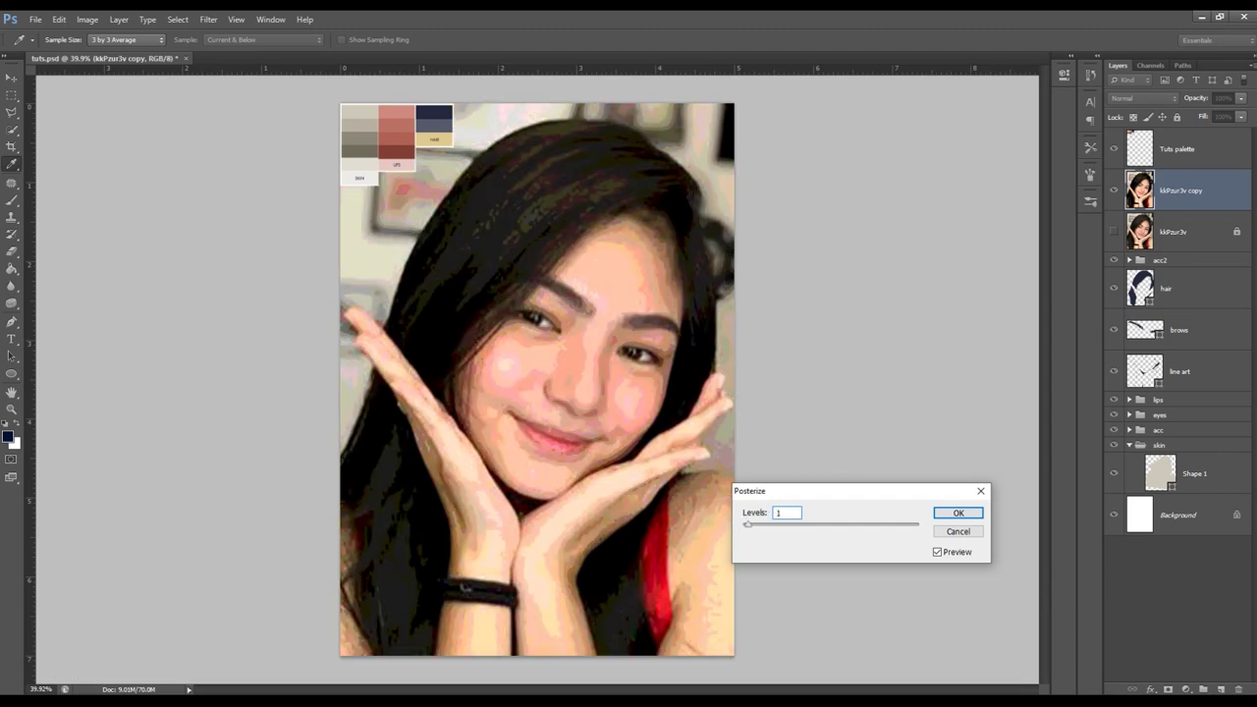
type("08")
left_click(958, 514)
- Toggle the posterized and original photo layers to compare them
left_click(1114, 231)
left_click(1114, 190)
left_click(1114, 192)
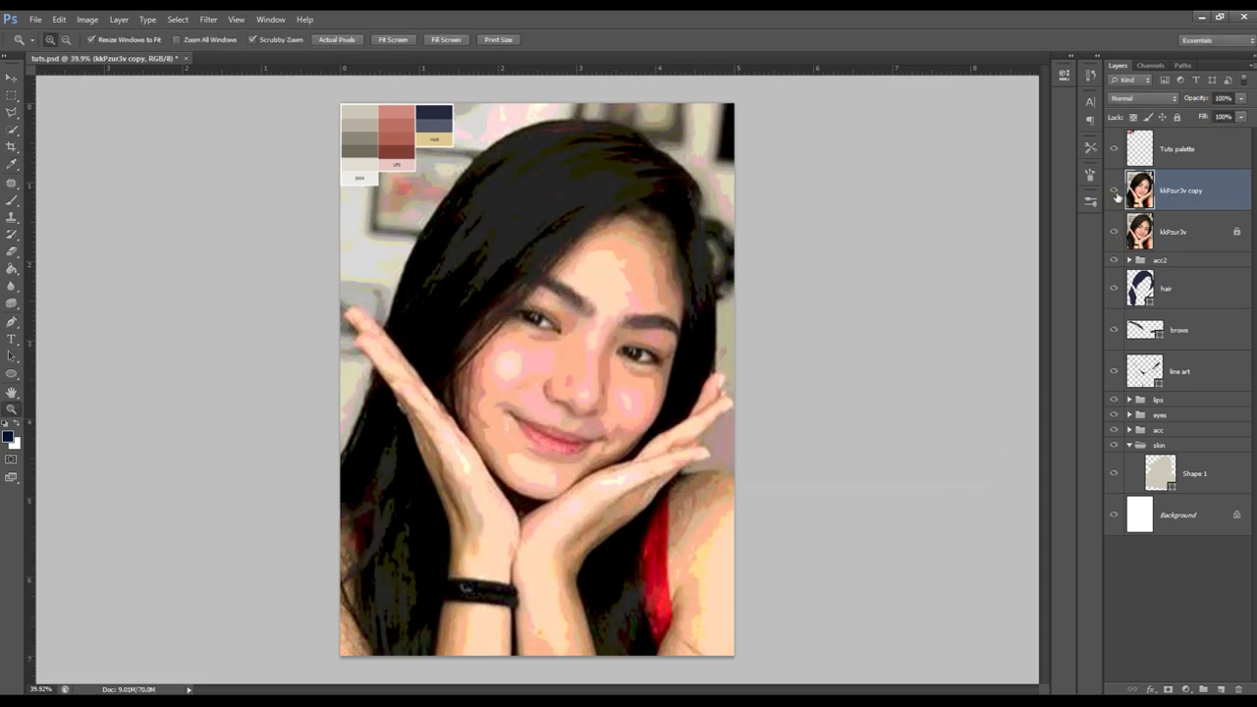
left_click(1115, 192)
left_click(1115, 192)
left_click(1114, 232)
- Duplicate the Shape 1 skin base and clip the copy to it
left_click(1115, 191)
left_click(1178, 149)
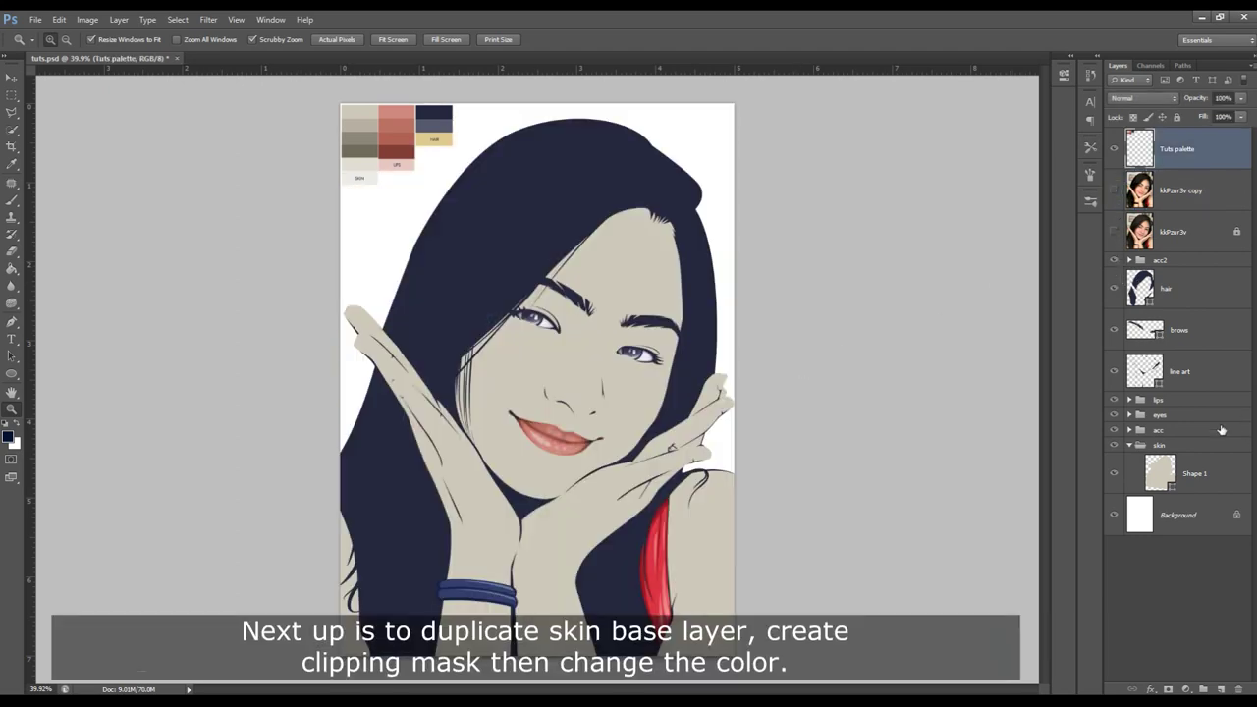
left_click(1188, 473)
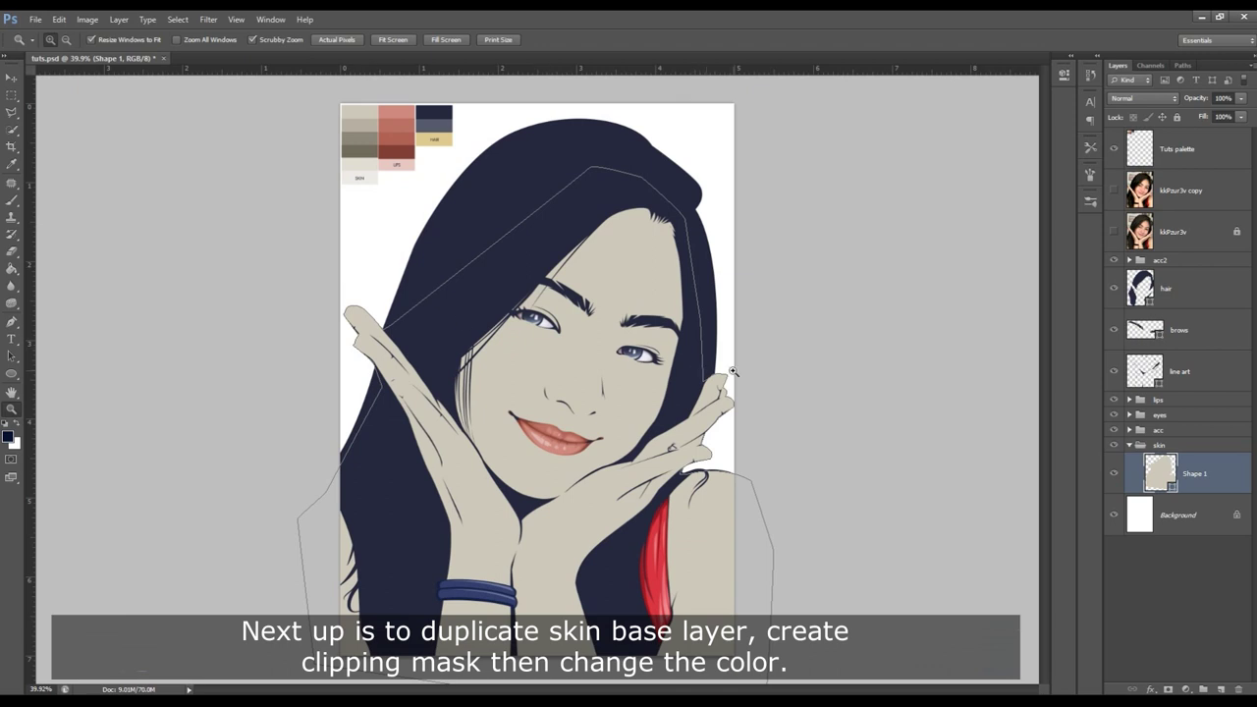
key("b")
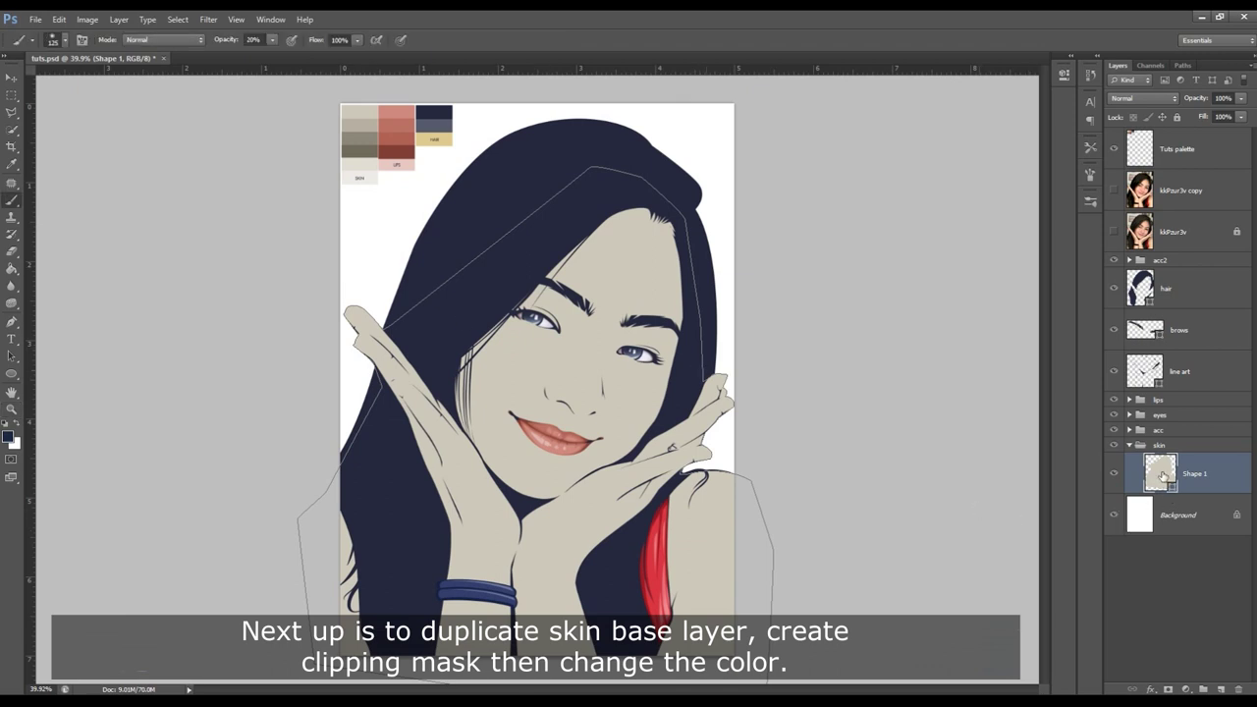
key("ctrl+j")
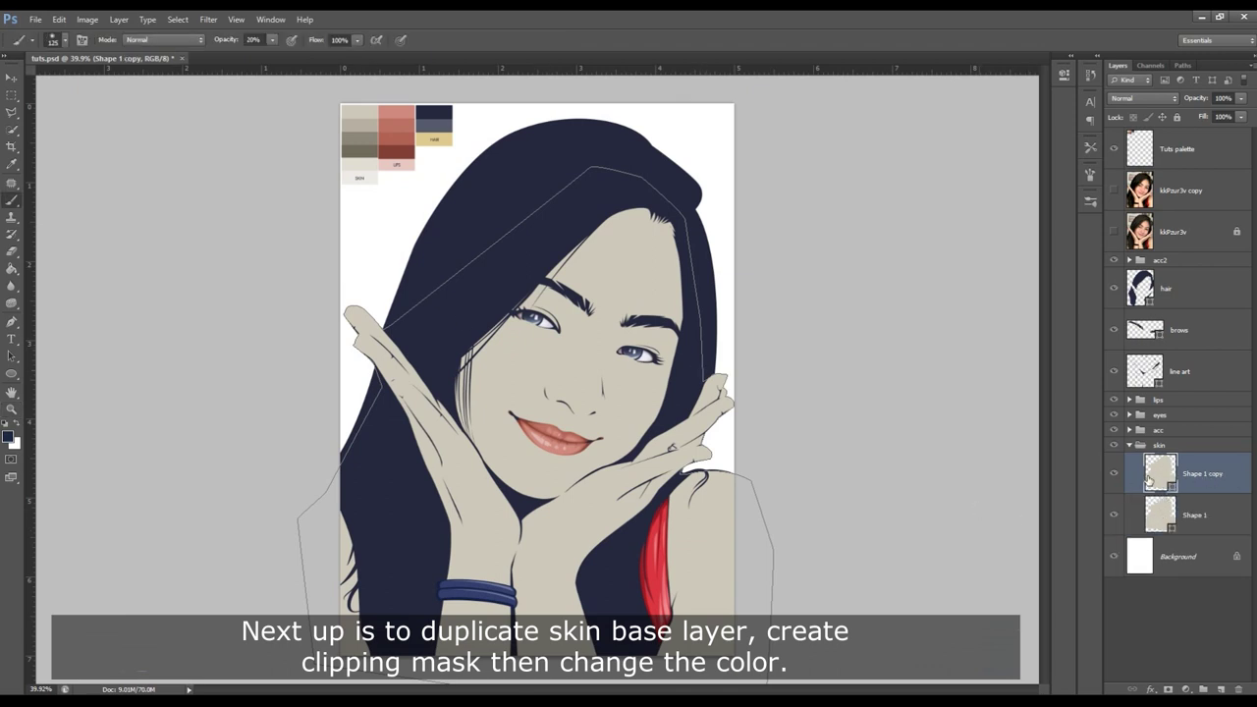
left_click(1232, 493, "alt")
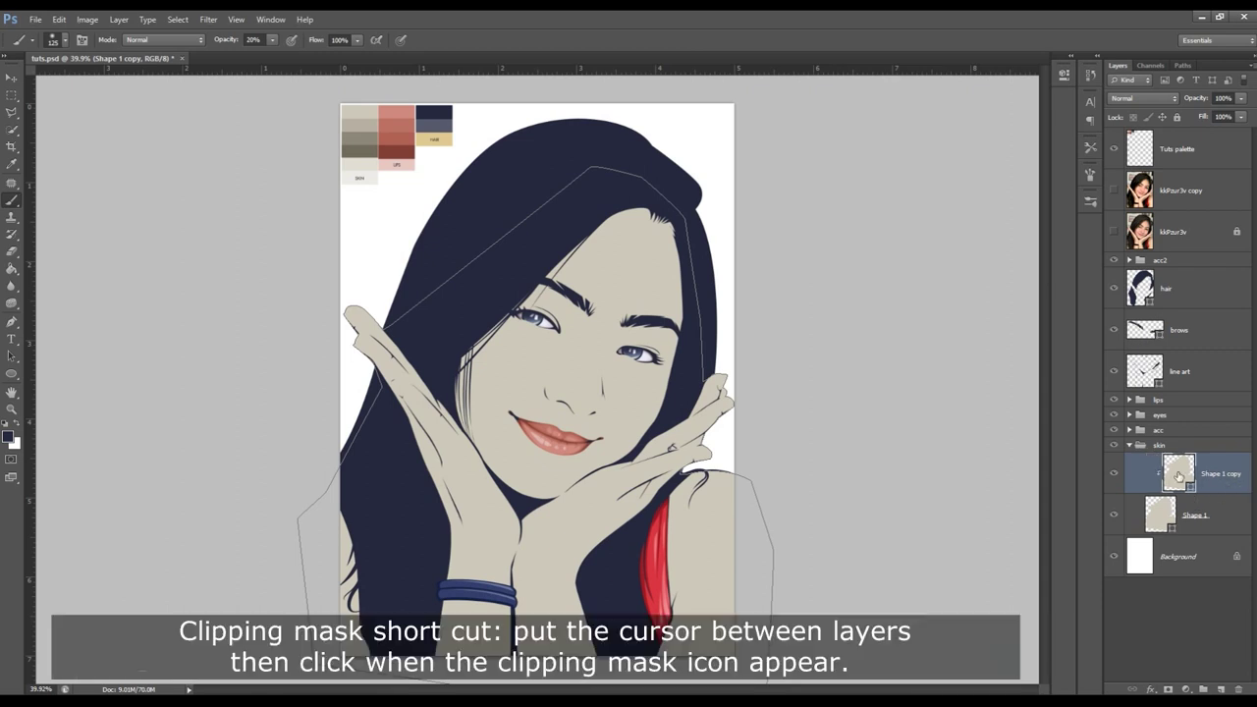
- Fill the clipped copy with darker skin tone b7b1a3 and show the posterized reference
double_click(1179, 475)
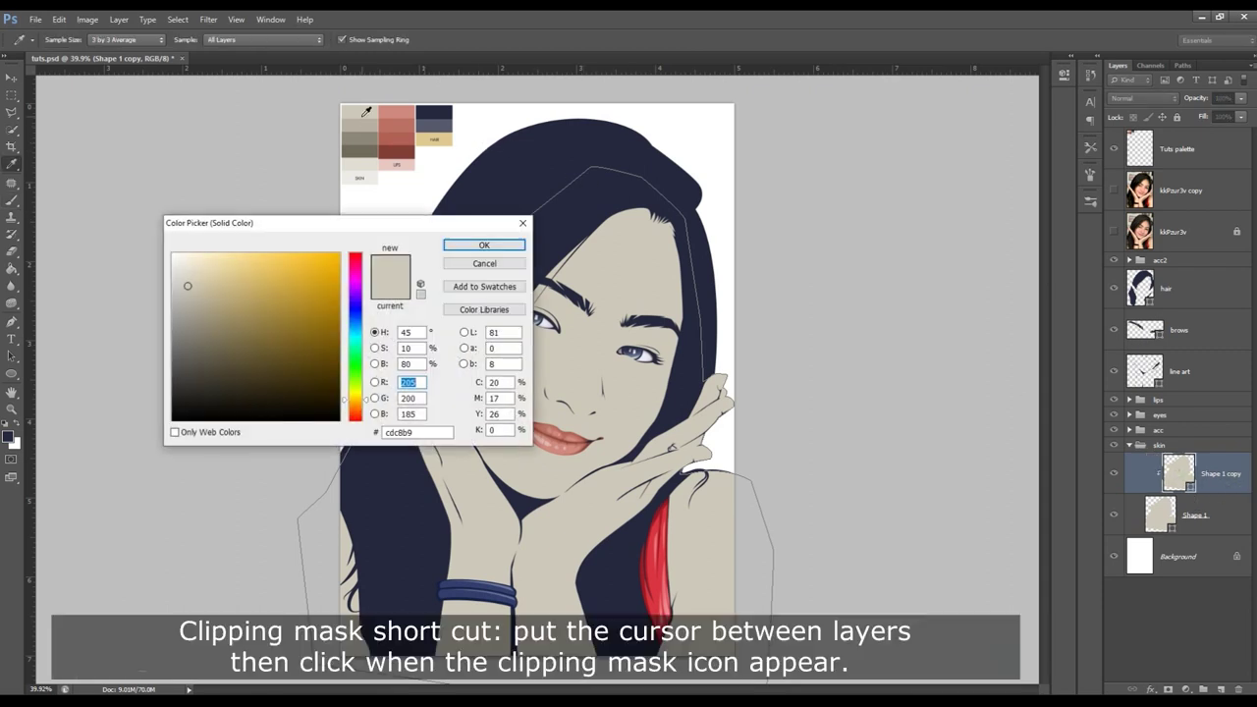
left_click(363, 129)
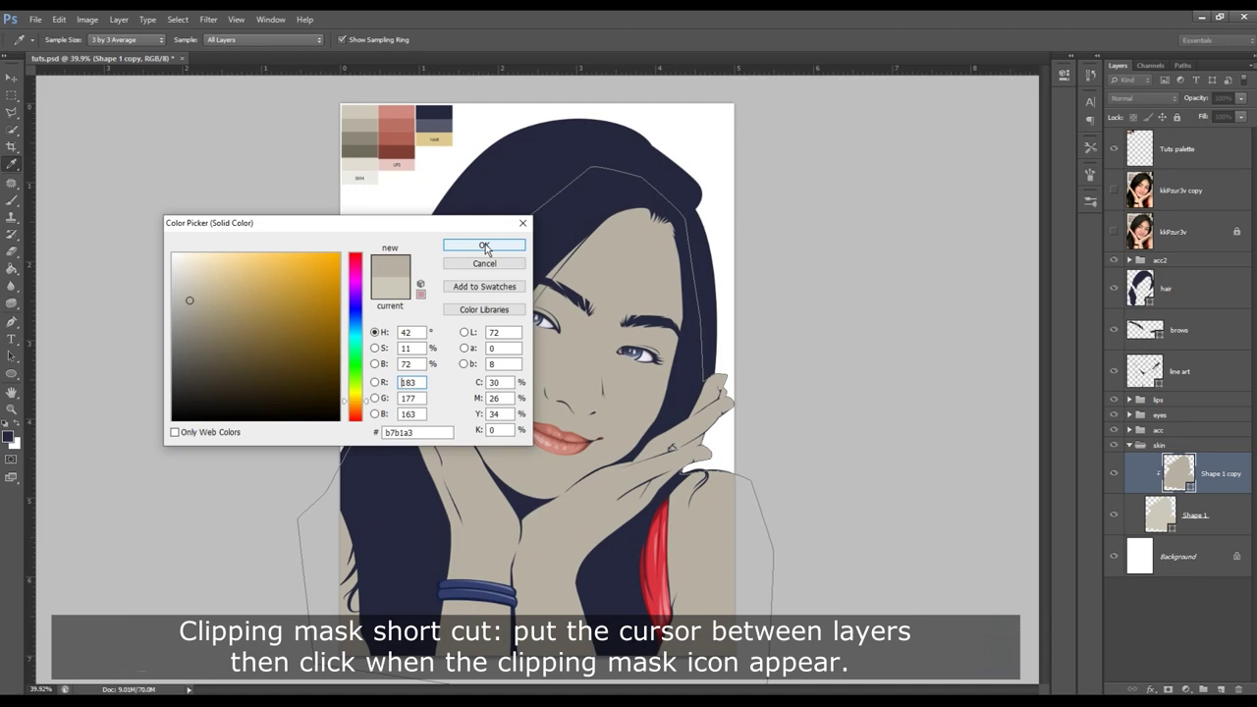
left_click(485, 243)
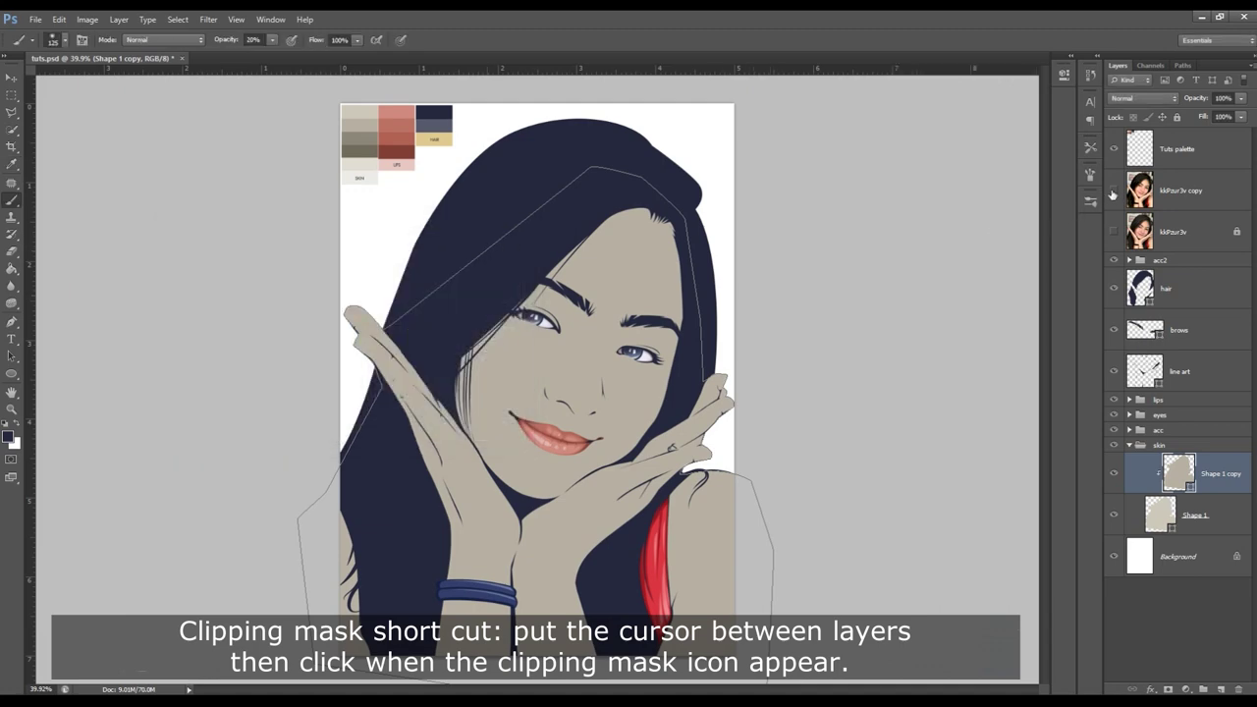
left_click(1114, 190)
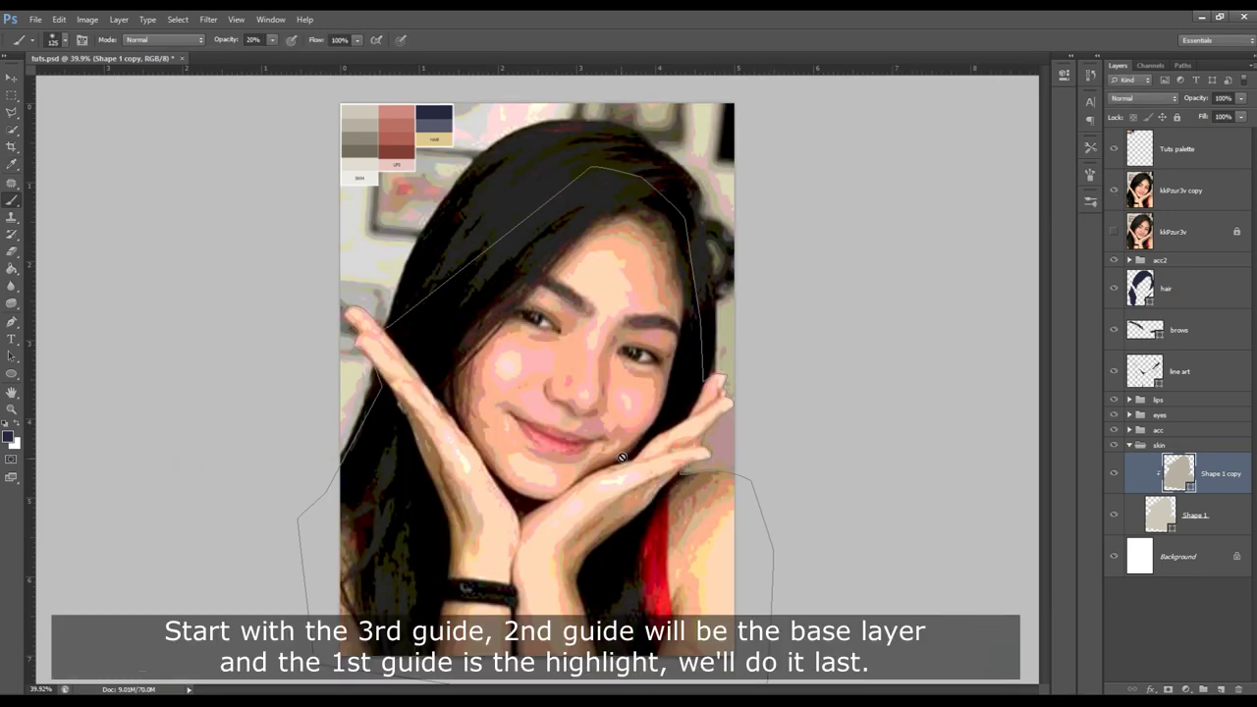
- Zoom into the face and set the Pen tool to Subtract Front Shape on Shape 1 copy
key("z")
left_click(614, 388)
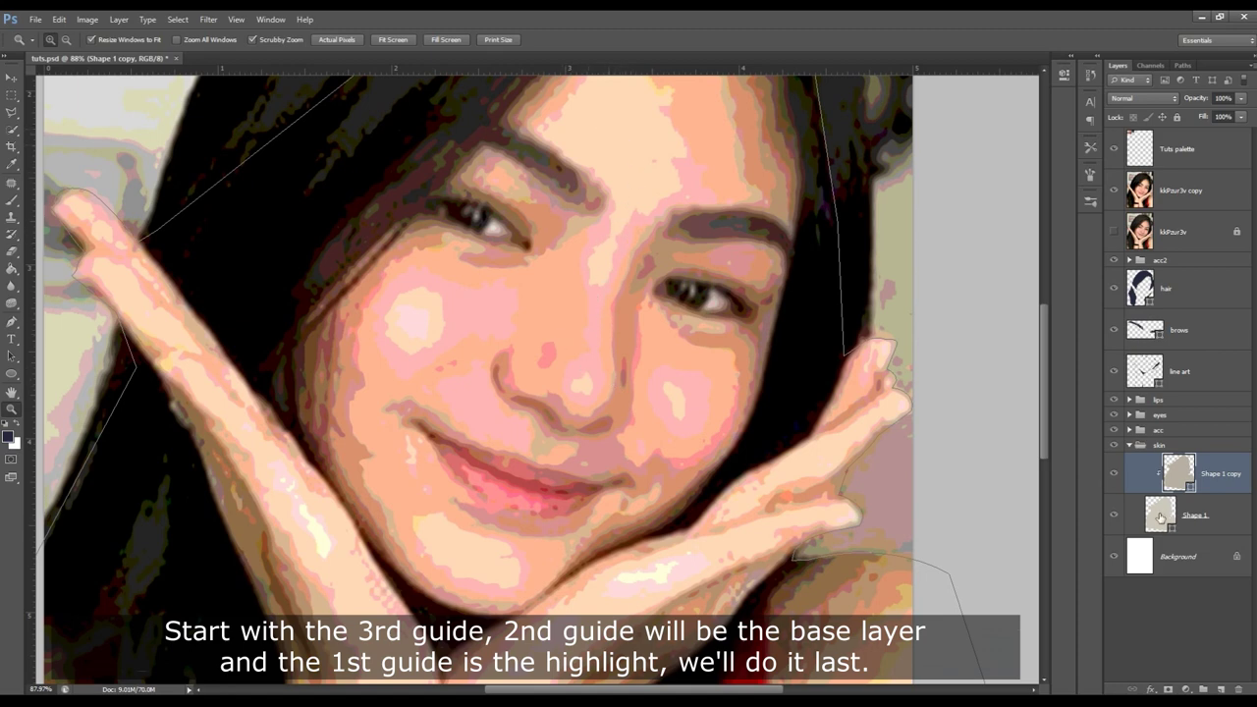
left_click(1161, 516)
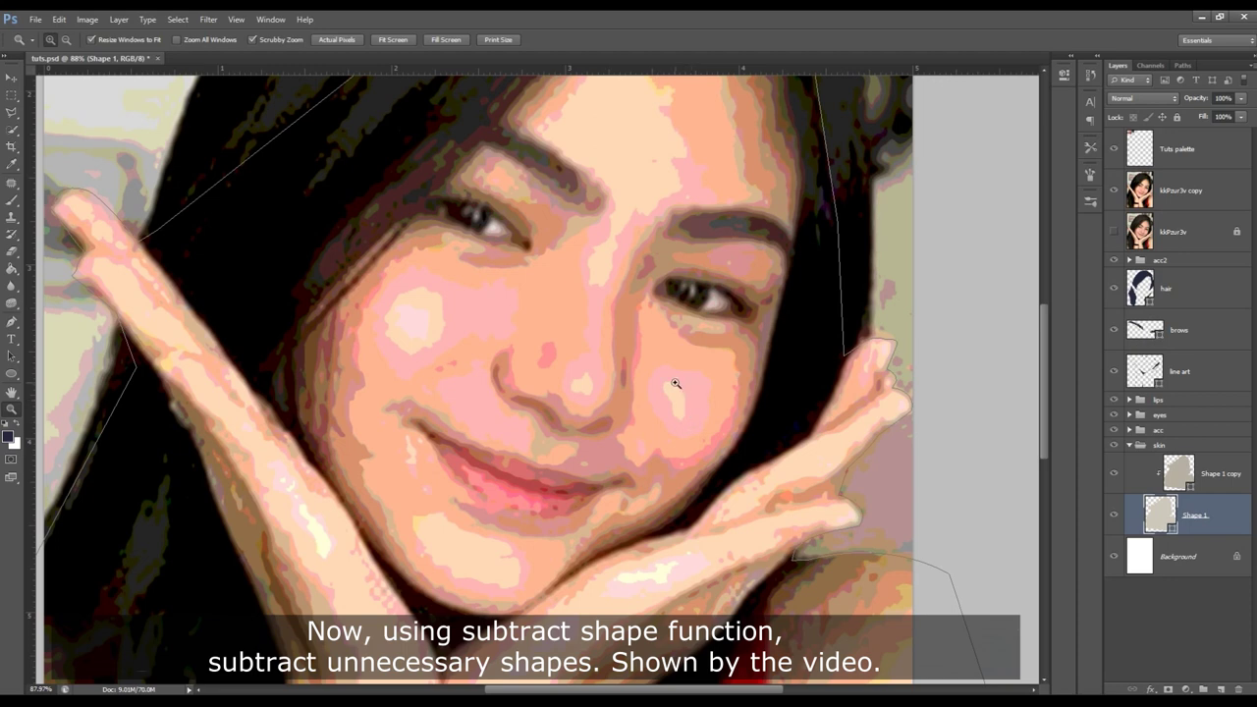
left_click(1179, 482)
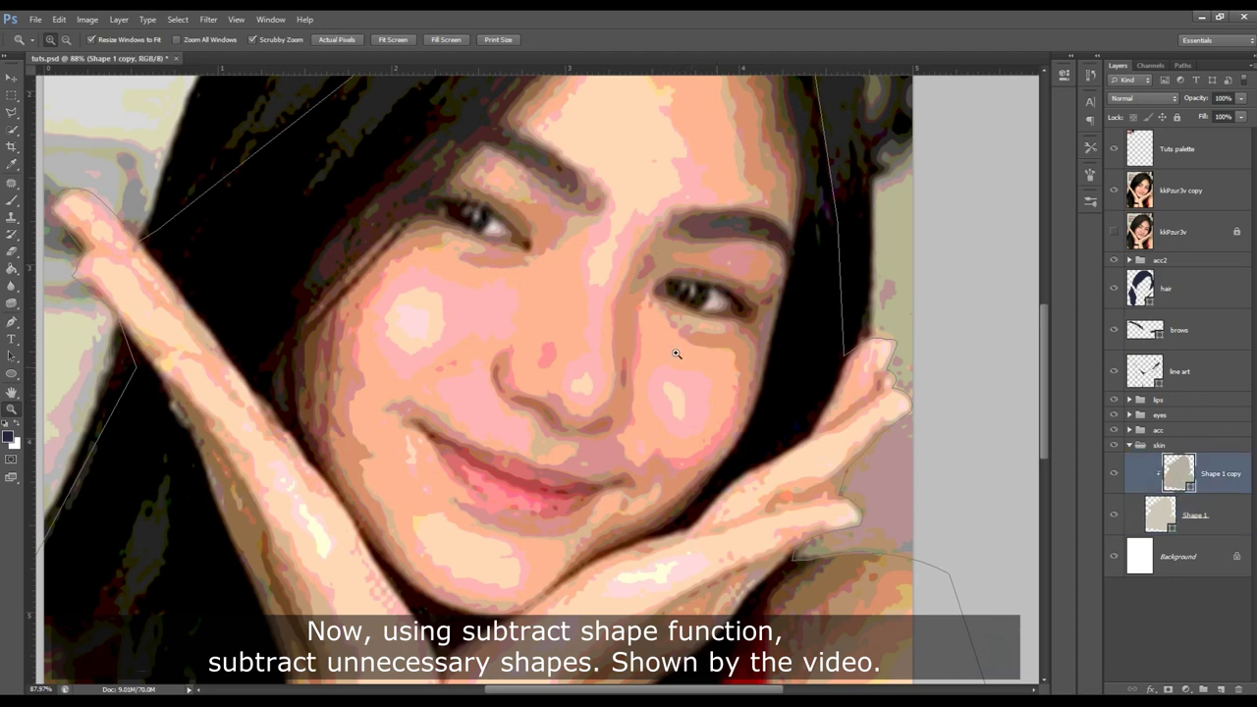
key("p")
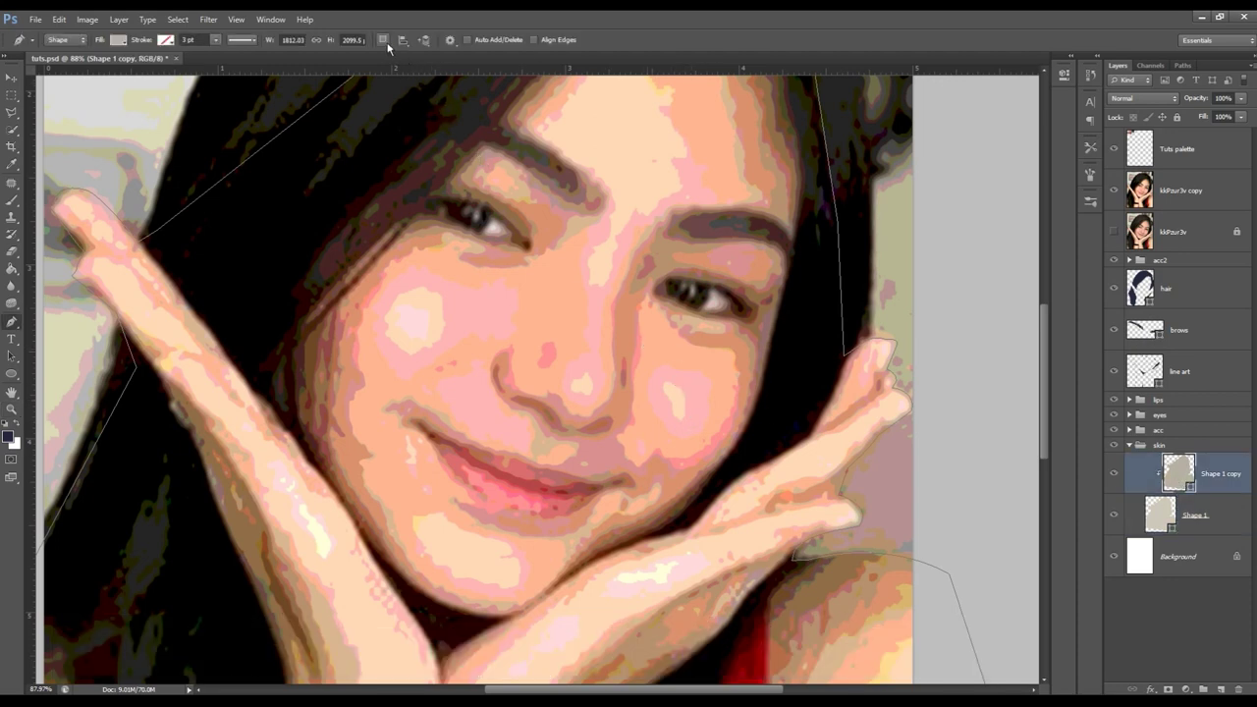
left_click(382, 39)
left_click(430, 83)
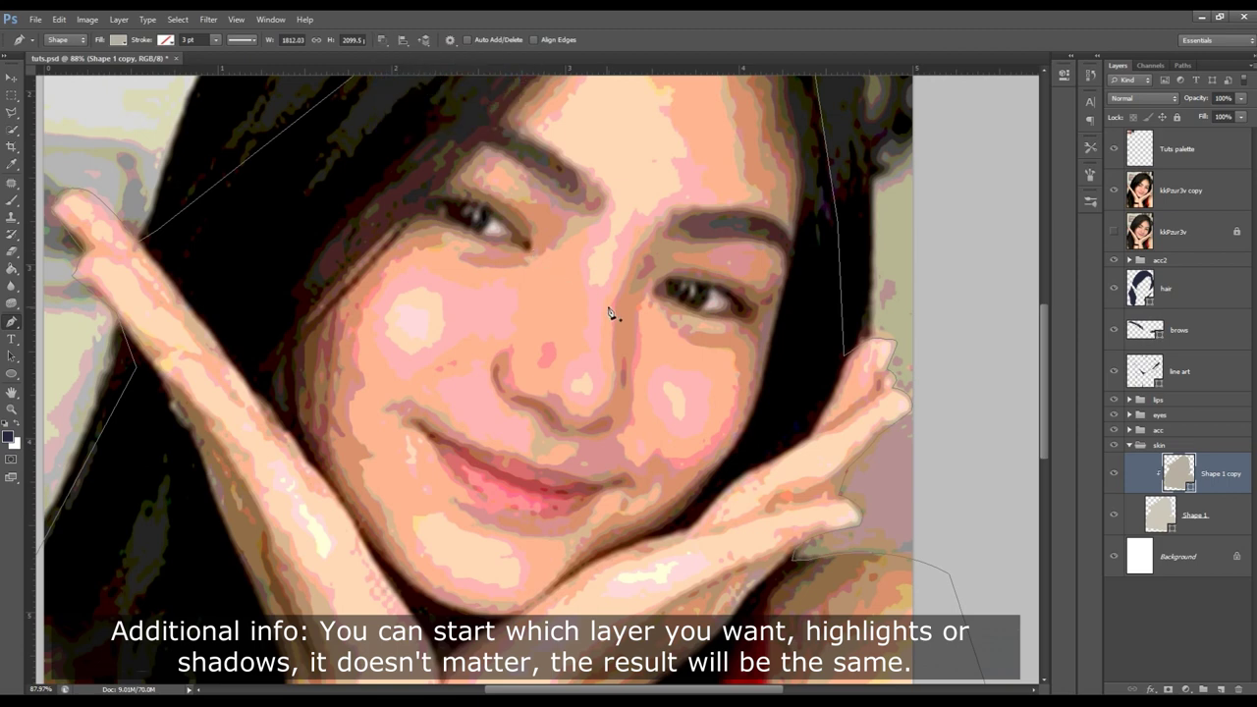
- Trace the highlight outline around the nose tip and up the nose bridge
left_click(661, 210)
left_click_drag(619, 264, 607, 294)
left_click(604, 365)
mouse_move(594, 404)
left_mouse_down()
mouse_move(573, 404)
mouse_move(573, 352)
mouse_move(587, 342)
left_mouse_up()
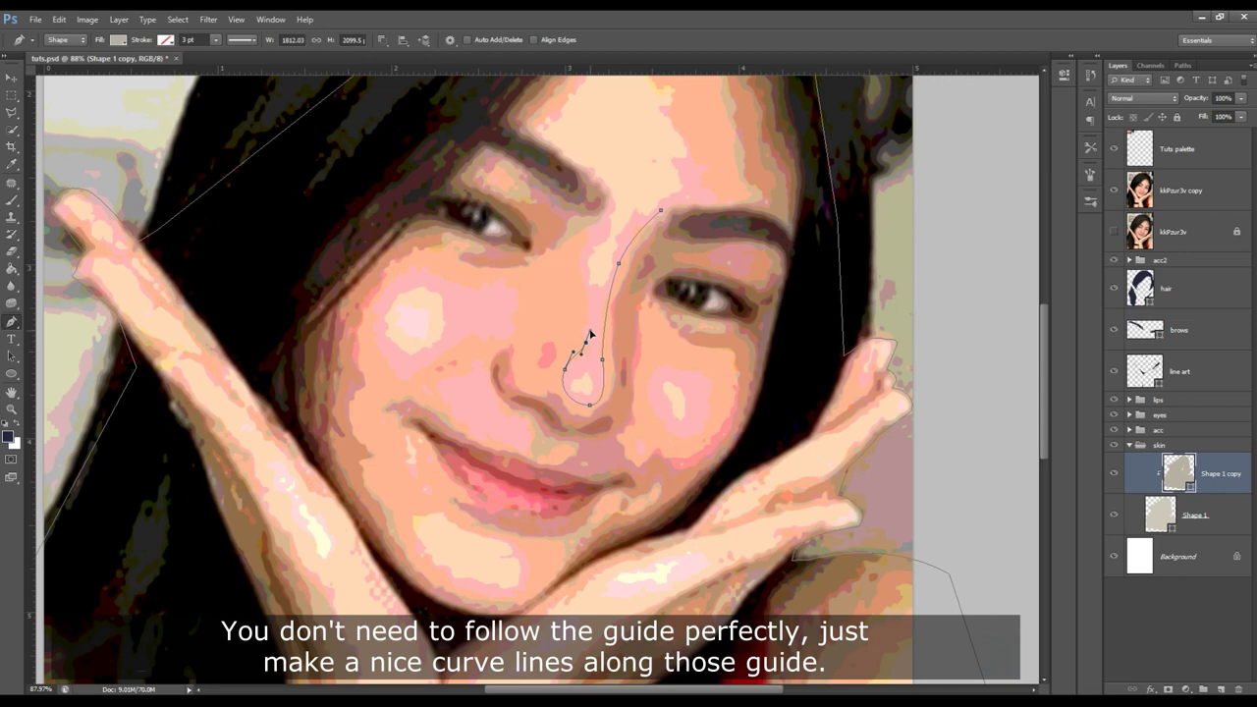
left_click_drag(590, 286, 587, 263)
mouse_move(601, 221)
left_mouse_down()
mouse_move(610, 209)
mouse_move(568, 150)
left_mouse_up()
left_click(567, 370, "ctrl")
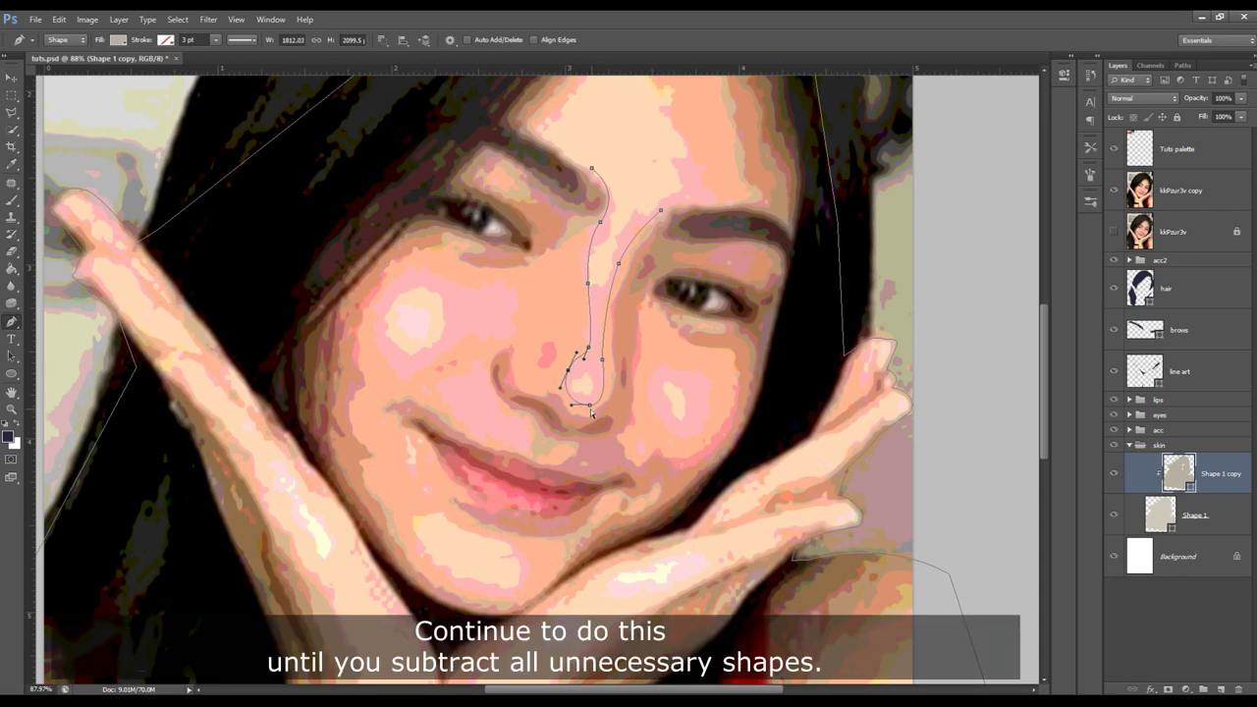
left_click_drag(590, 405, 589, 399)
left_click(602, 359, "ctrl")
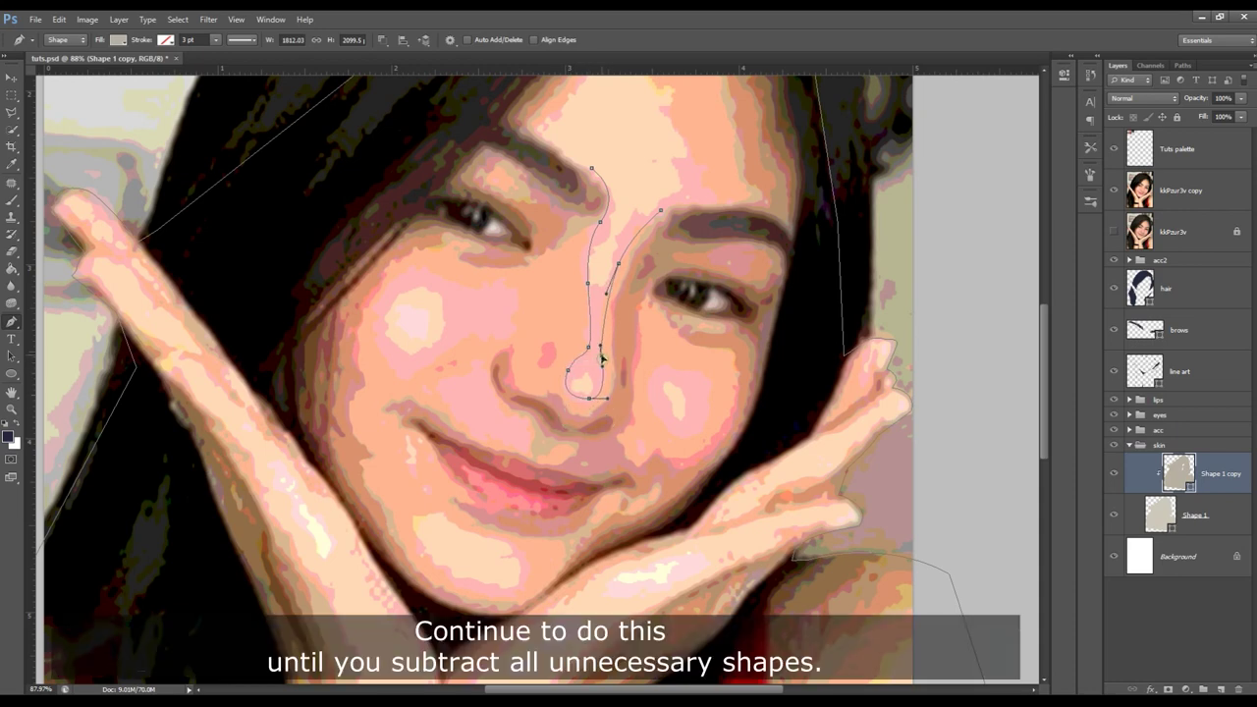
left_click(601, 300)
- Continue the highlight outline along the brow and across the forehead, closing the path
scroll(604, 261, "up", 1)
scroll(599, 258, "up", 1)
left_click(592, 254)
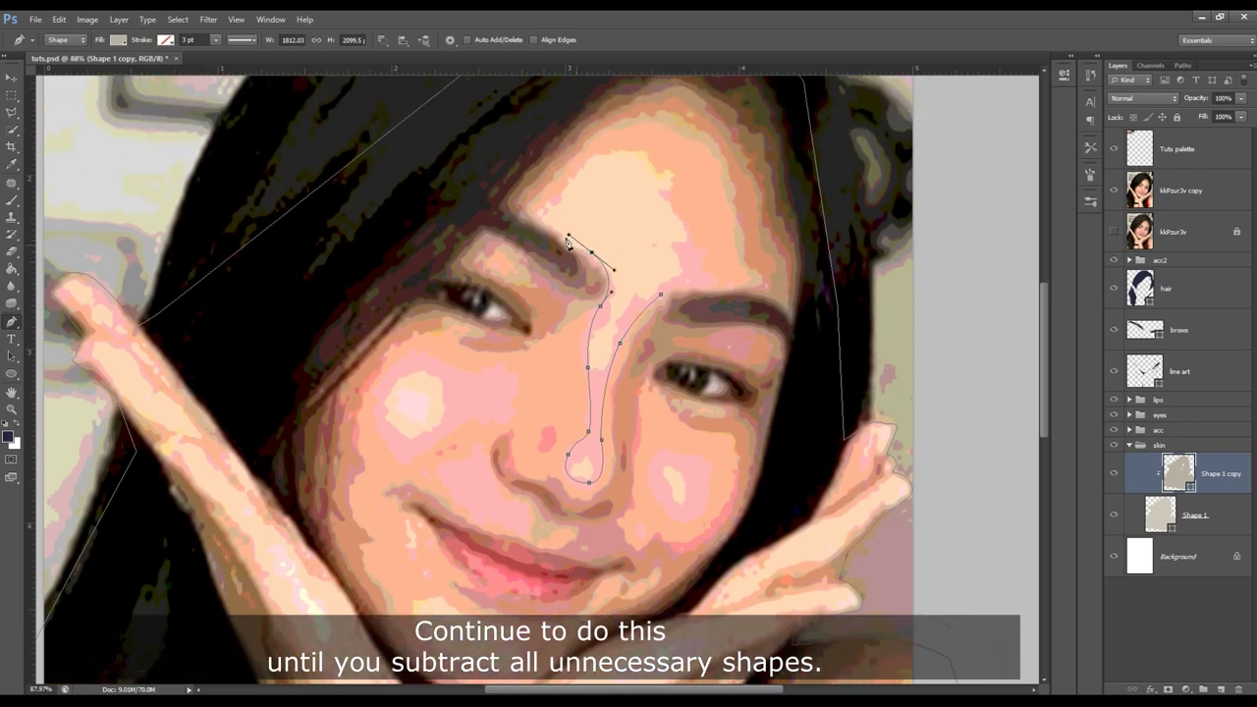
left_click(543, 217)
left_click(586, 163)
left_click_drag(660, 157, 677, 200)
left_click_drag(698, 253, 704, 266)
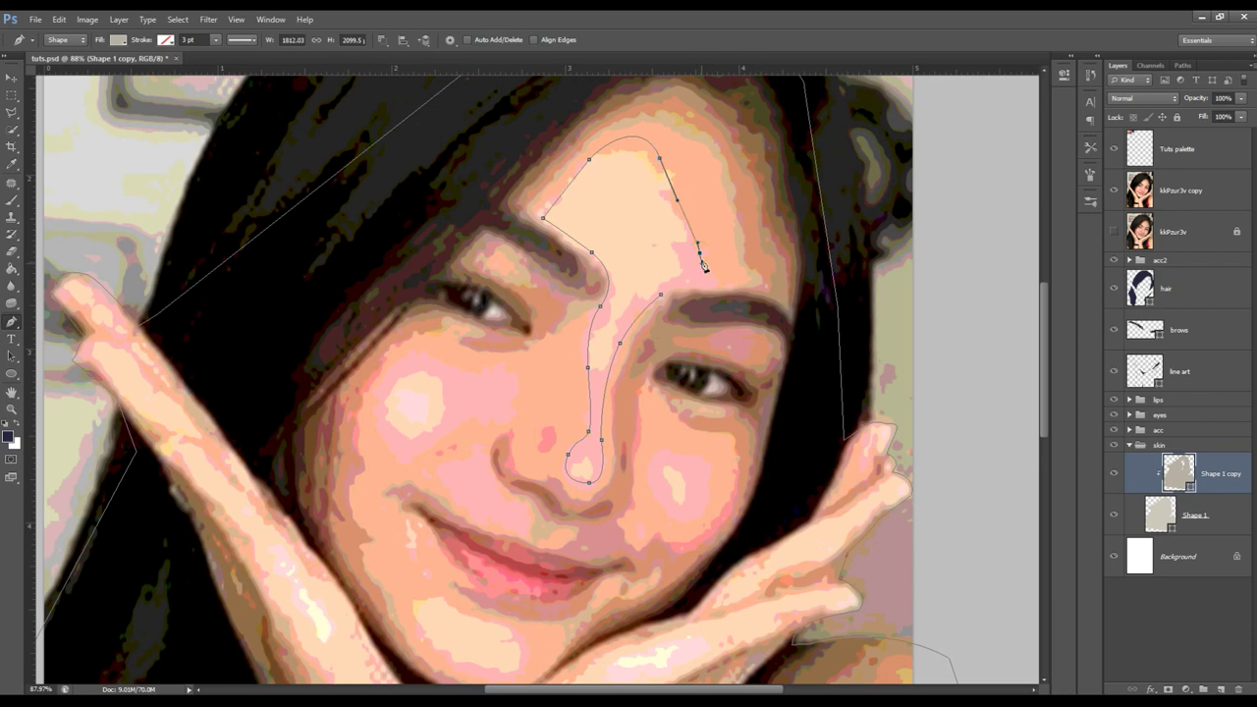
left_click_drag(665, 163, 669, 177)
left_click(713, 281)
left_click_drag(660, 294, 653, 308)
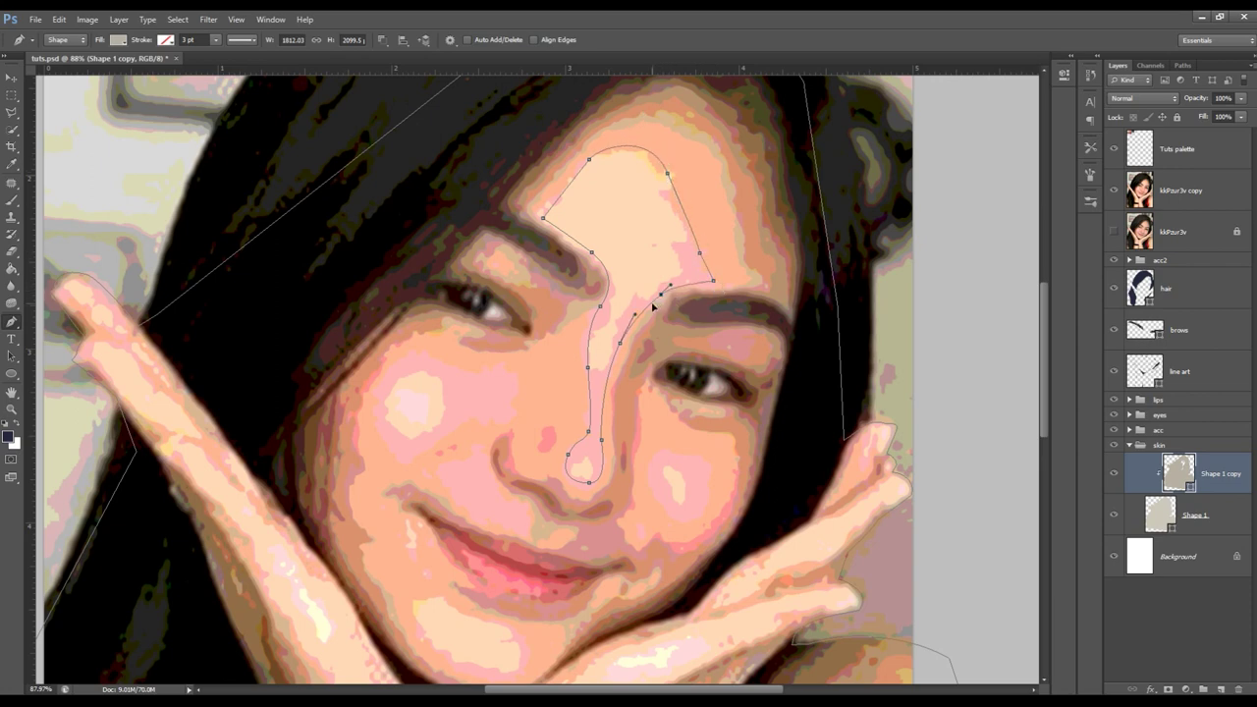
scroll(653, 308, "down", 2)
scroll(609, 295, "down", 2)
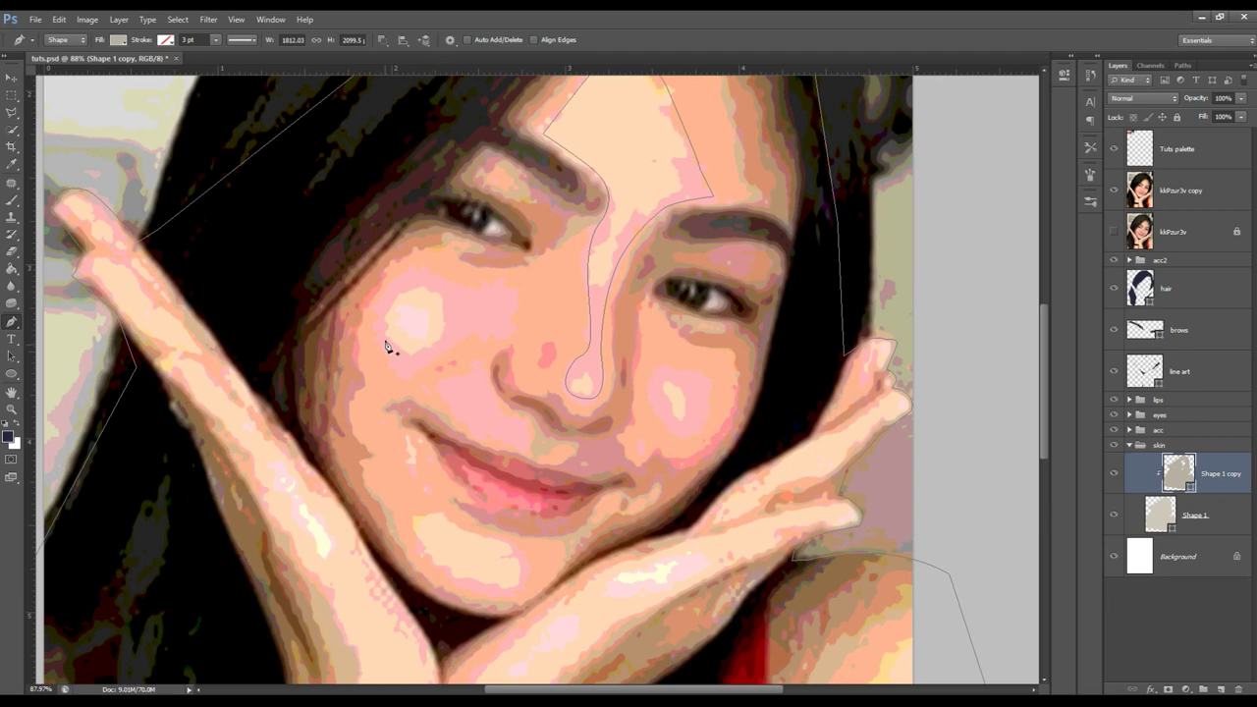
- Trace and close the left cheek highlight shape, checking it against the photo
left_click(516, 278)
left_click(1115, 233)
left_click(1114, 190)
left_click(1115, 190)
left_click_drag(450, 278, 419, 263)
mouse_move(375, 322)
left_mouse_down()
mouse_move(381, 358)
mouse_move(525, 342)
mouse_move(520, 290)
left_mouse_up()
left_click(397, 370)
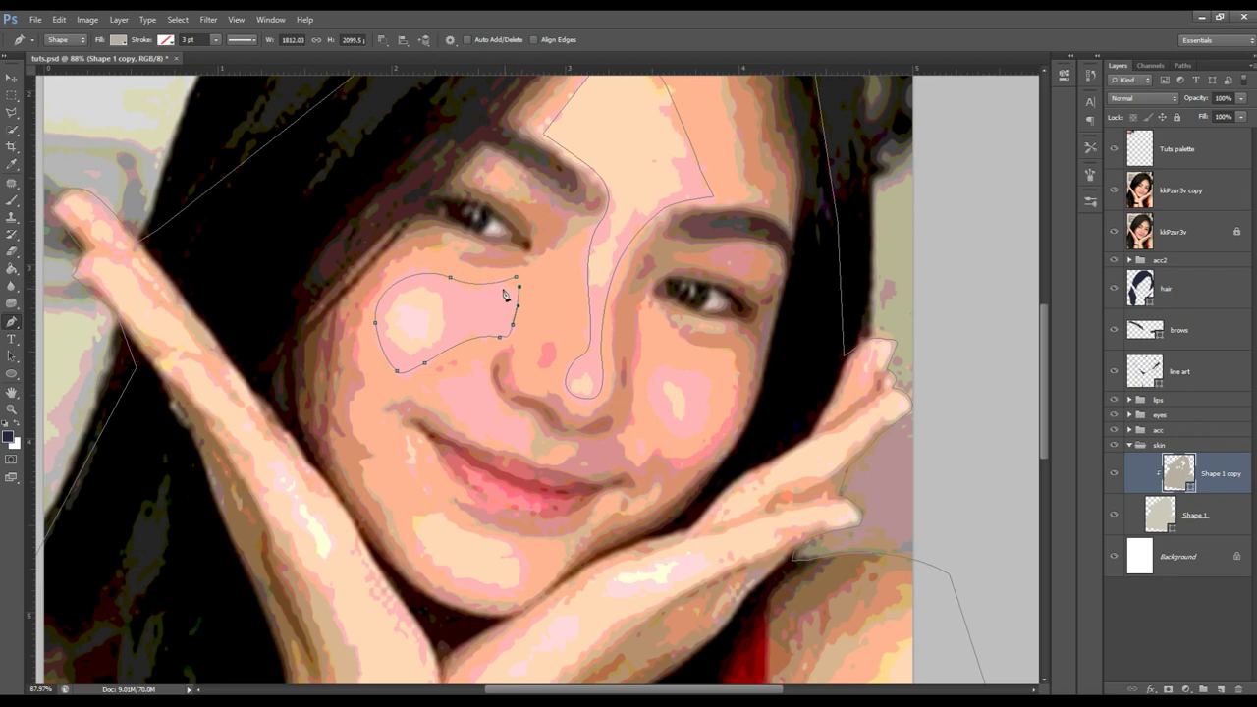
left_click_drag(518, 278, 531, 263)
scroll(648, 368, "down", 1)
left_click(474, 324, "ctrl")
left_click_drag(474, 324, 485, 299)
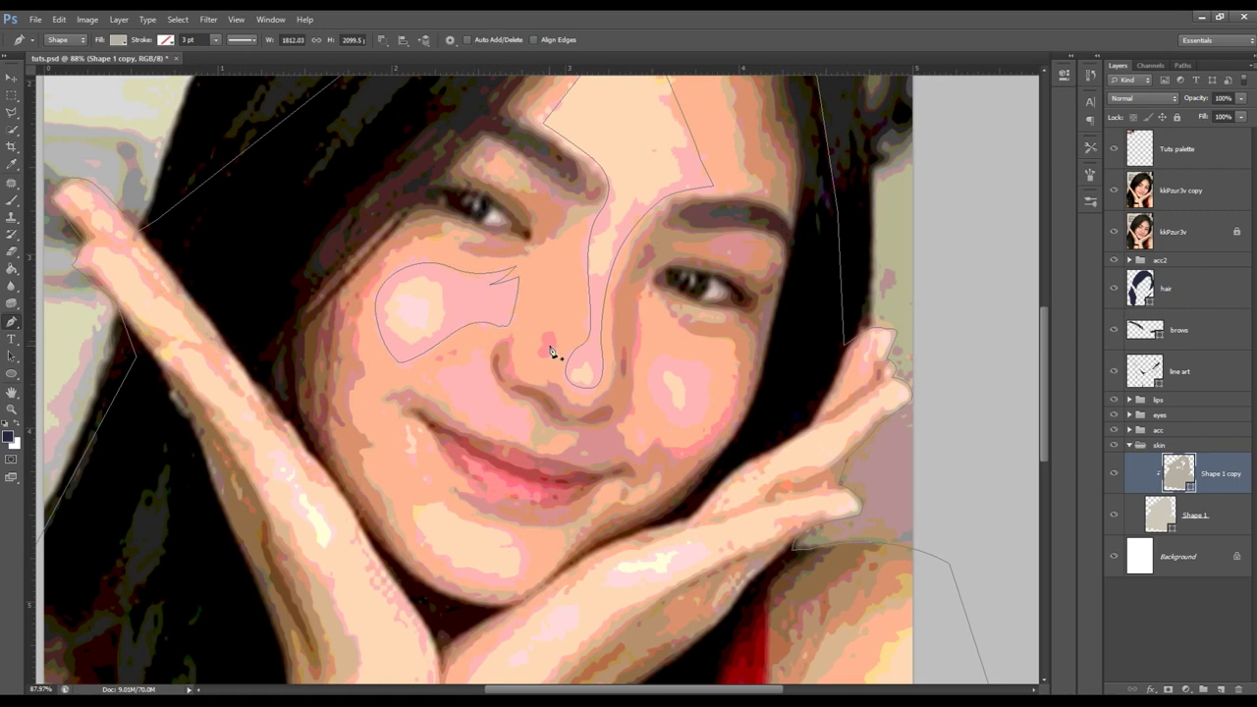
scroll(639, 393, "down", 1)
- Trace and close the right cheek highlight shape
left_click(660, 347)
left_click_drag(665, 398, 681, 418)
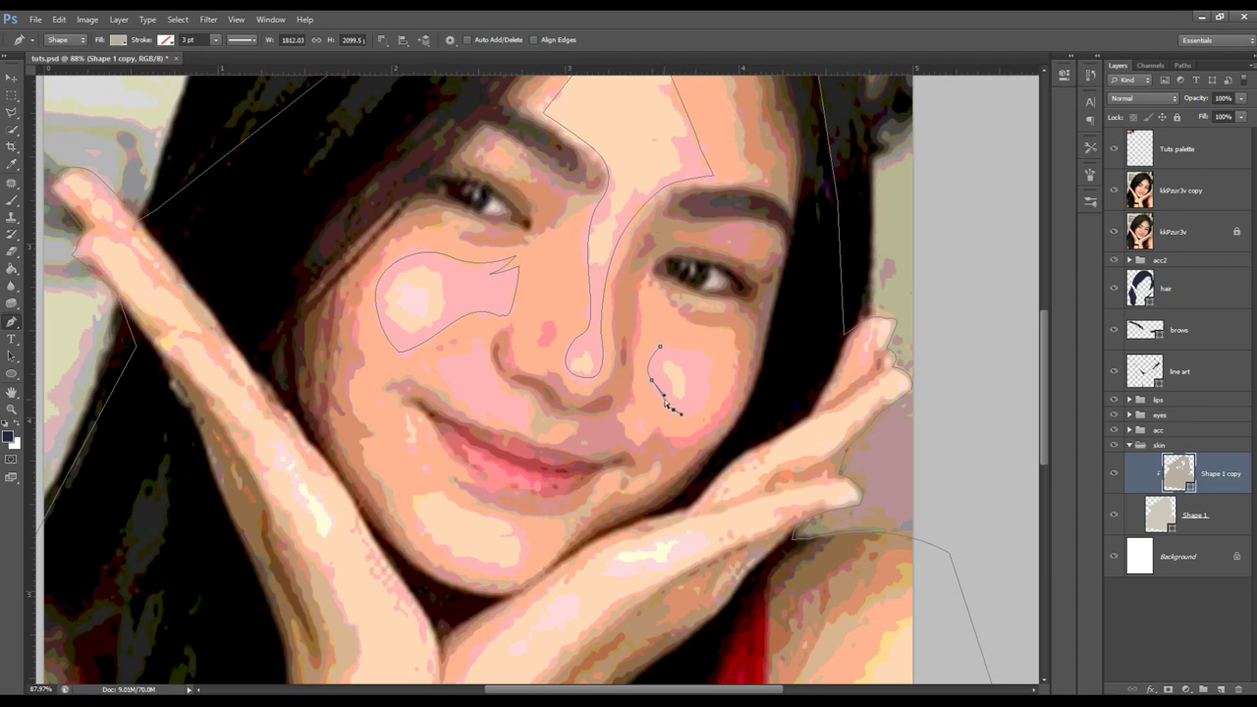
left_click(702, 402)
left_click(709, 379)
left_click(706, 356)
left_click(660, 348)
key("Return")
scroll(638, 439, "down", 3)
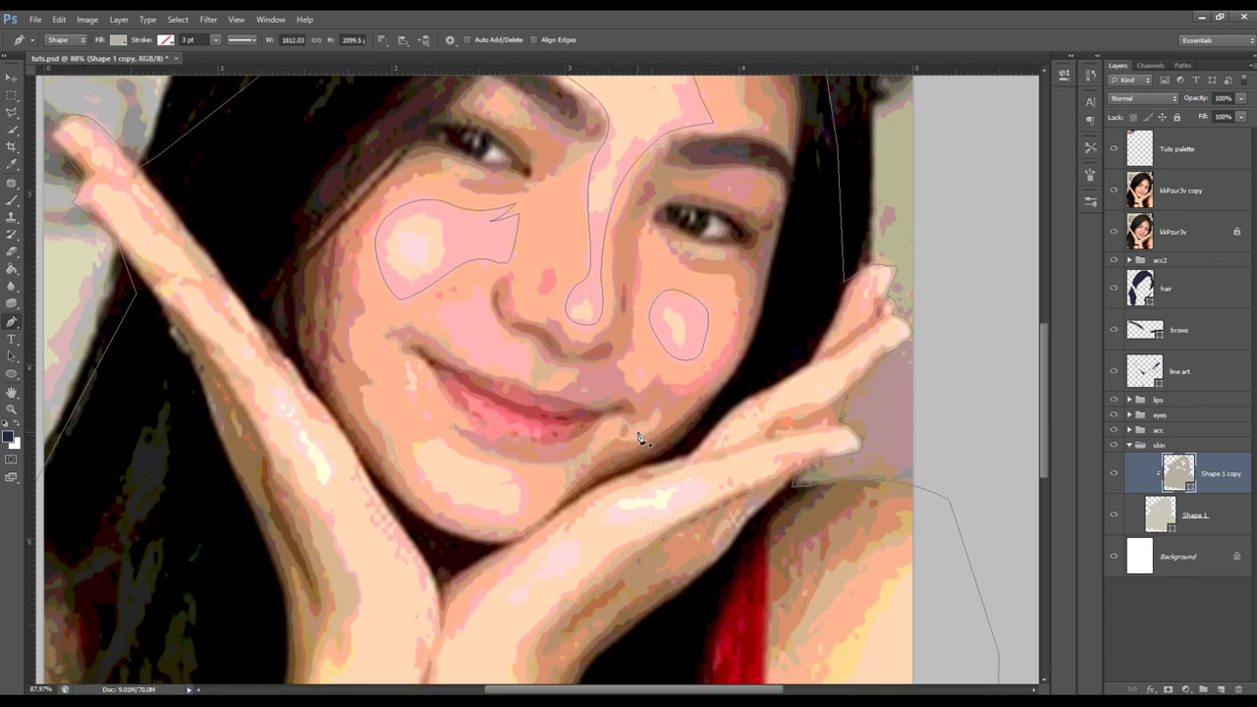
scroll(639, 439, "down", 1)
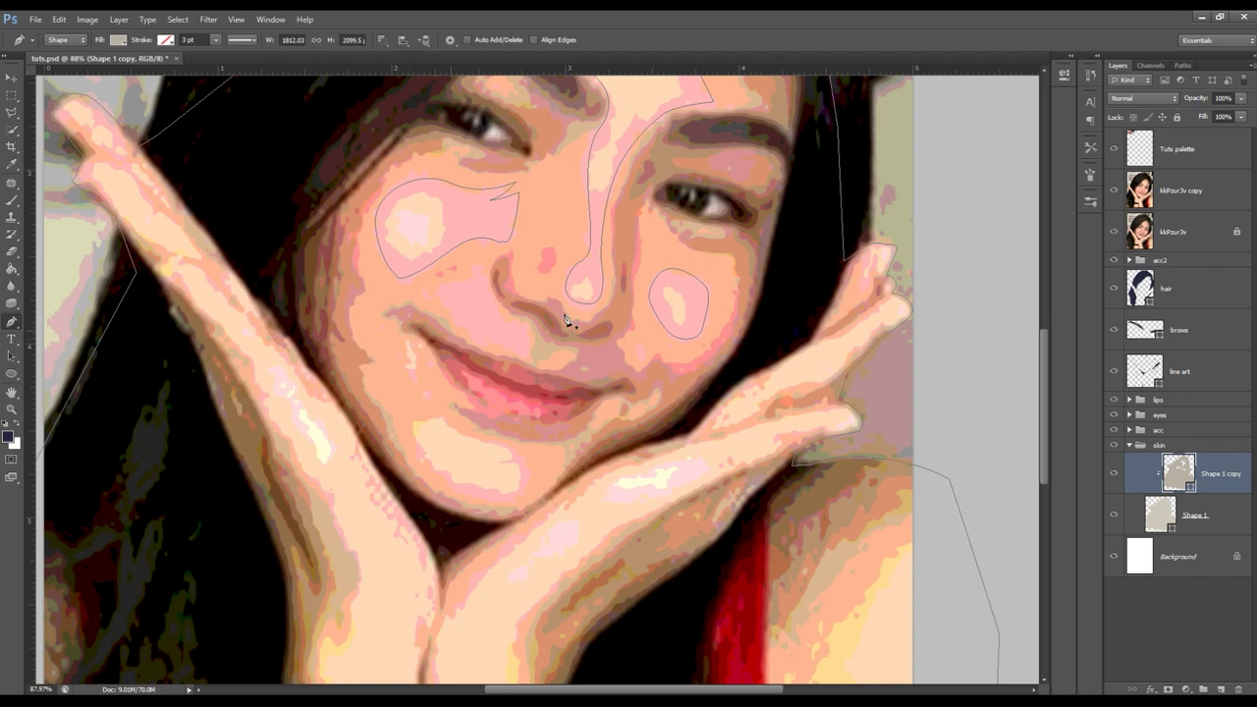
- Trace two thin teardrop highlights beside the mouth along the smile line
left_click(1114, 190)
left_click(1113, 193)
left_click_drag(405, 340, 420, 371)
left_click(425, 391)
left_click_drag(406, 341, 421, 359)
scroll(460, 393, "up", 3)
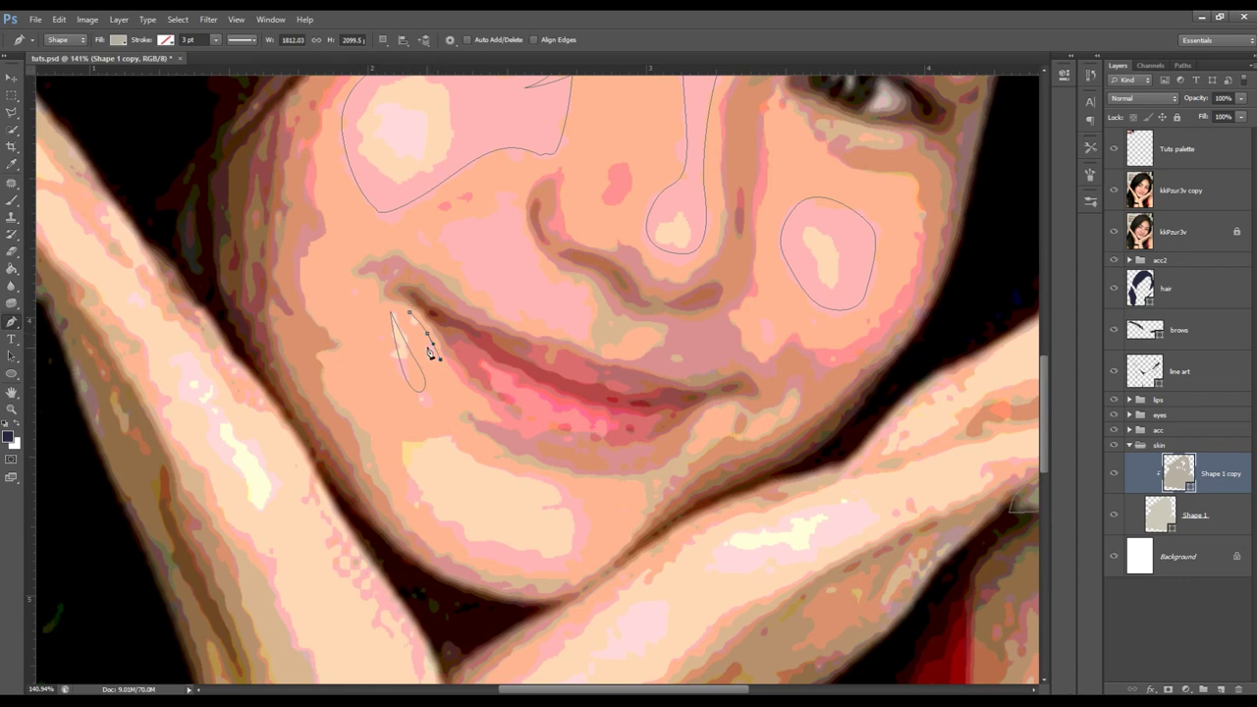
left_click(409, 312)
scroll(492, 393, "down", 1)
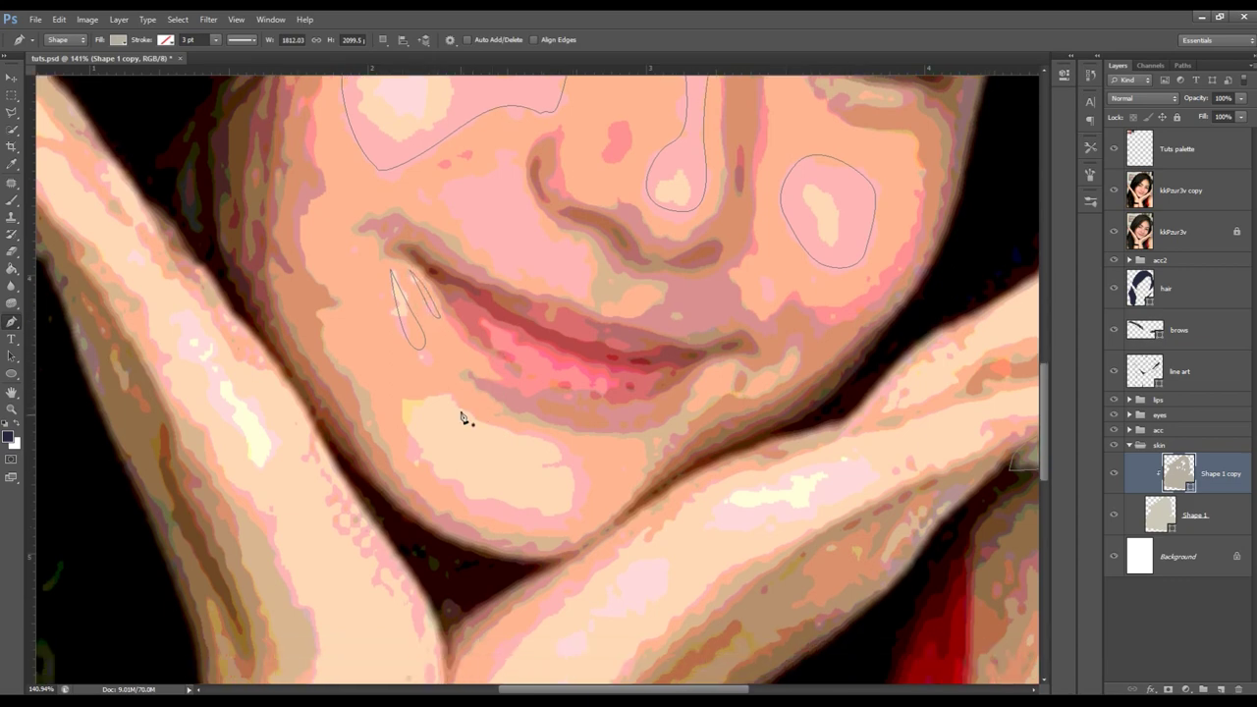
- Trace and close the large chin highlight patch as a subtraction shape
left_click(382, 39)
left_click(419, 82)
left_click(449, 395)
left_click_drag(494, 425, 525, 432)
left_click(584, 474)
left_click(583, 502)
left_click_drag(524, 524, 471, 512)
left_click(429, 459)
left_click(412, 429)
left_click_drag(404, 415, 407, 390)
left_click(449, 394)
key("z")
left_click_drag(558, 448, 497, 429)
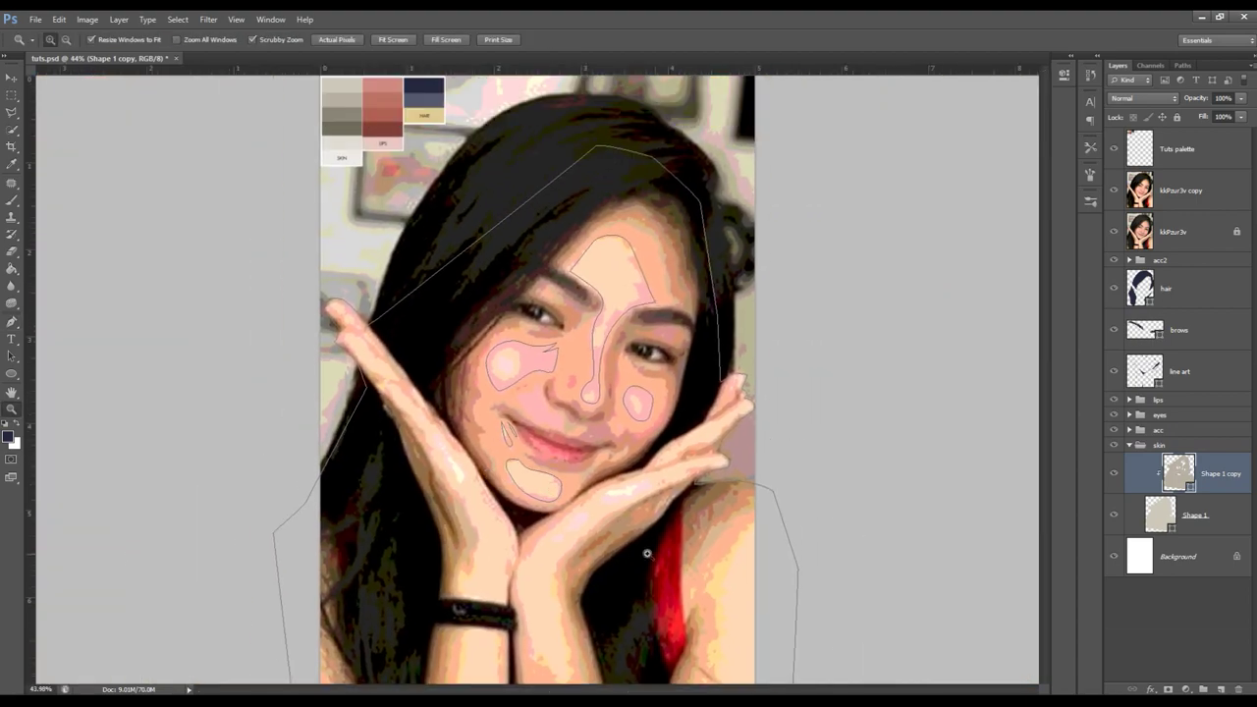
left_click_drag(649, 555, 633, 554)
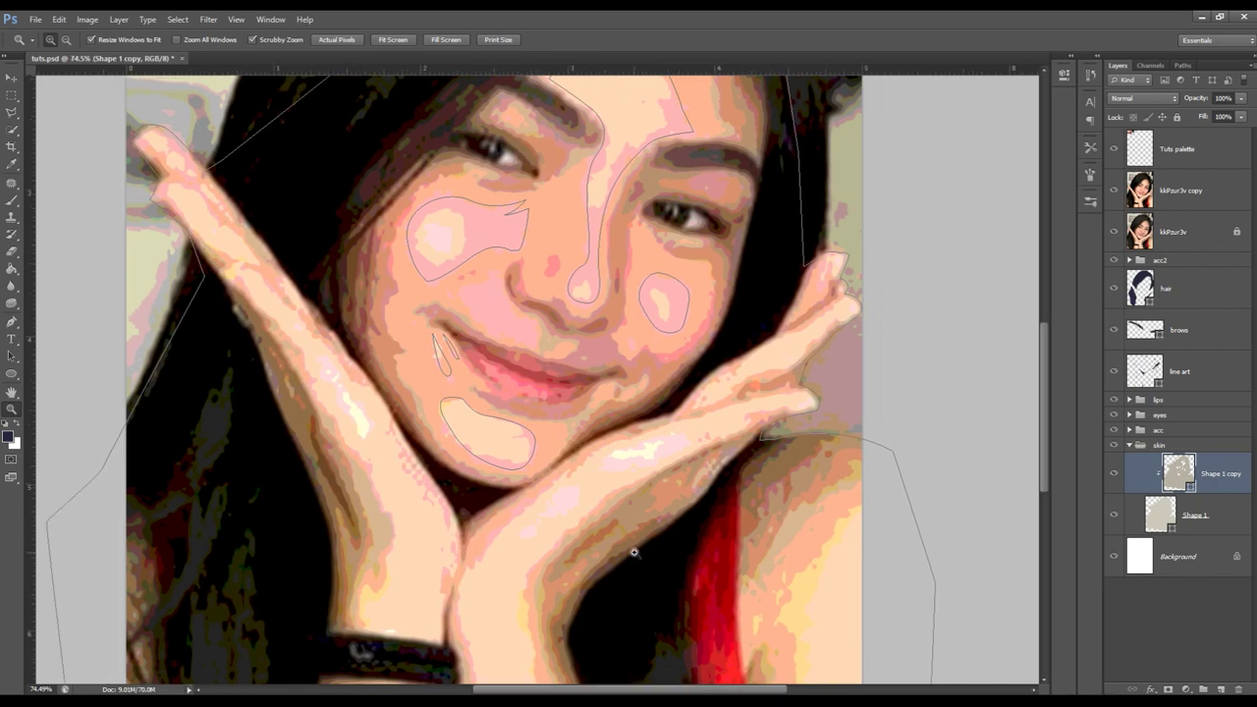
scroll(634, 552, "down", 3)
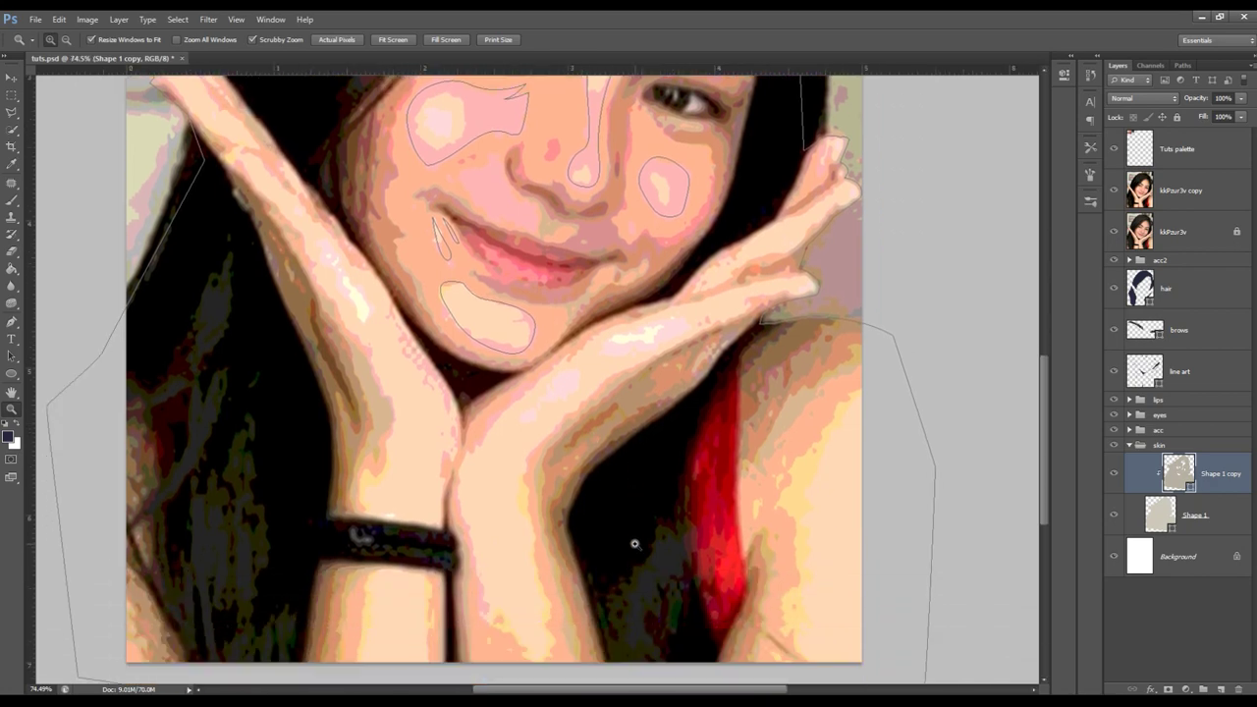
left_click_drag(634, 543, 670, 400)
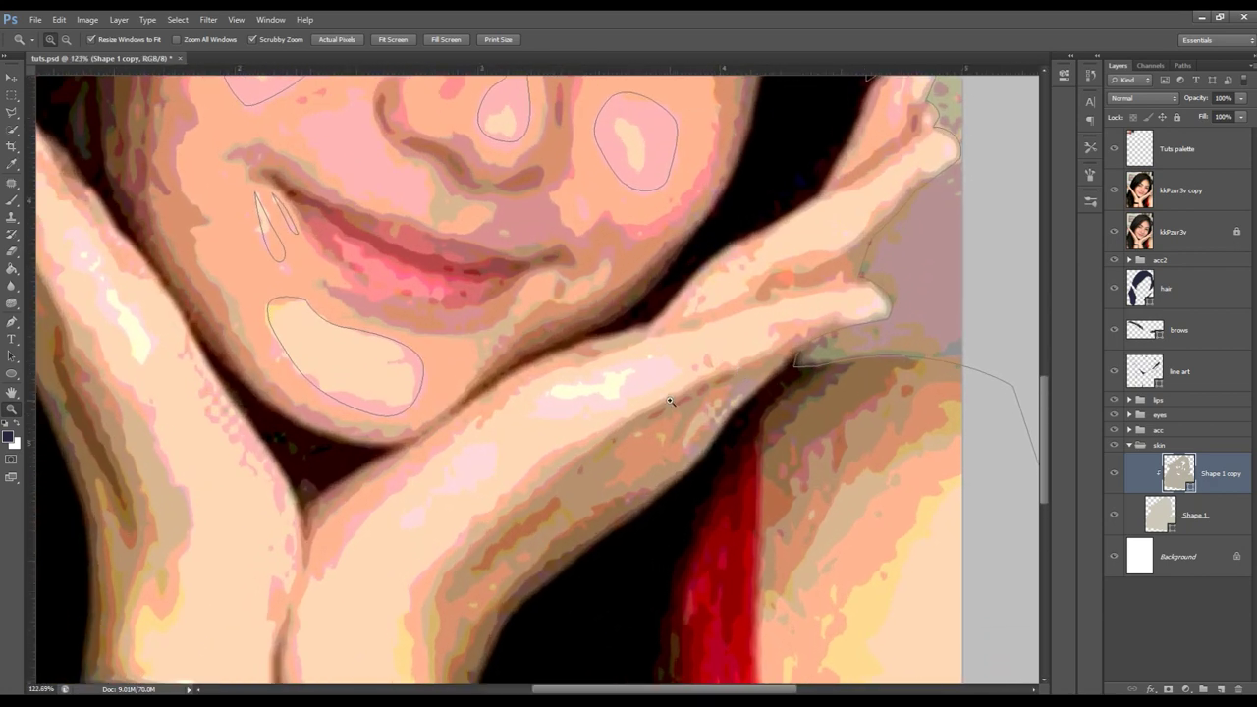
key("p")
left_click(384, 39)
left_click(435, 81)
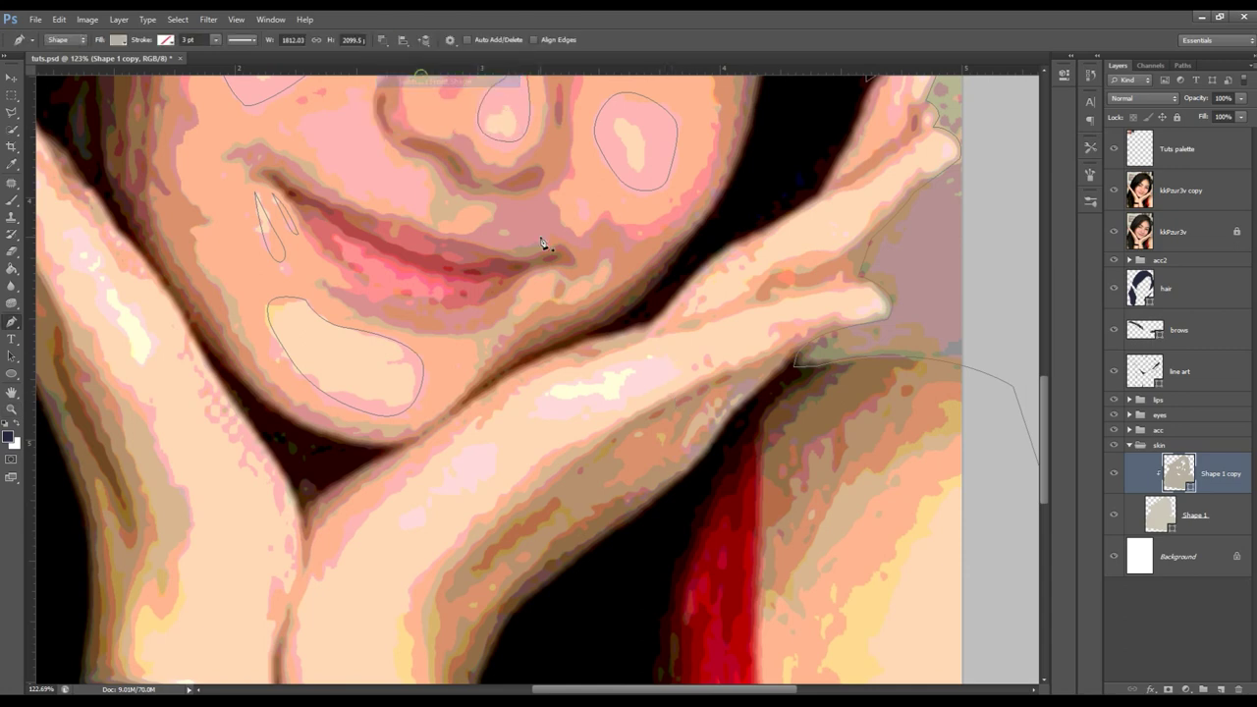
left_click(666, 346)
left_click_drag(678, 370, 690, 386)
left_click(625, 405)
left_click(609, 411)
left_click_drag(550, 418, 534, 415)
left_click(548, 392)
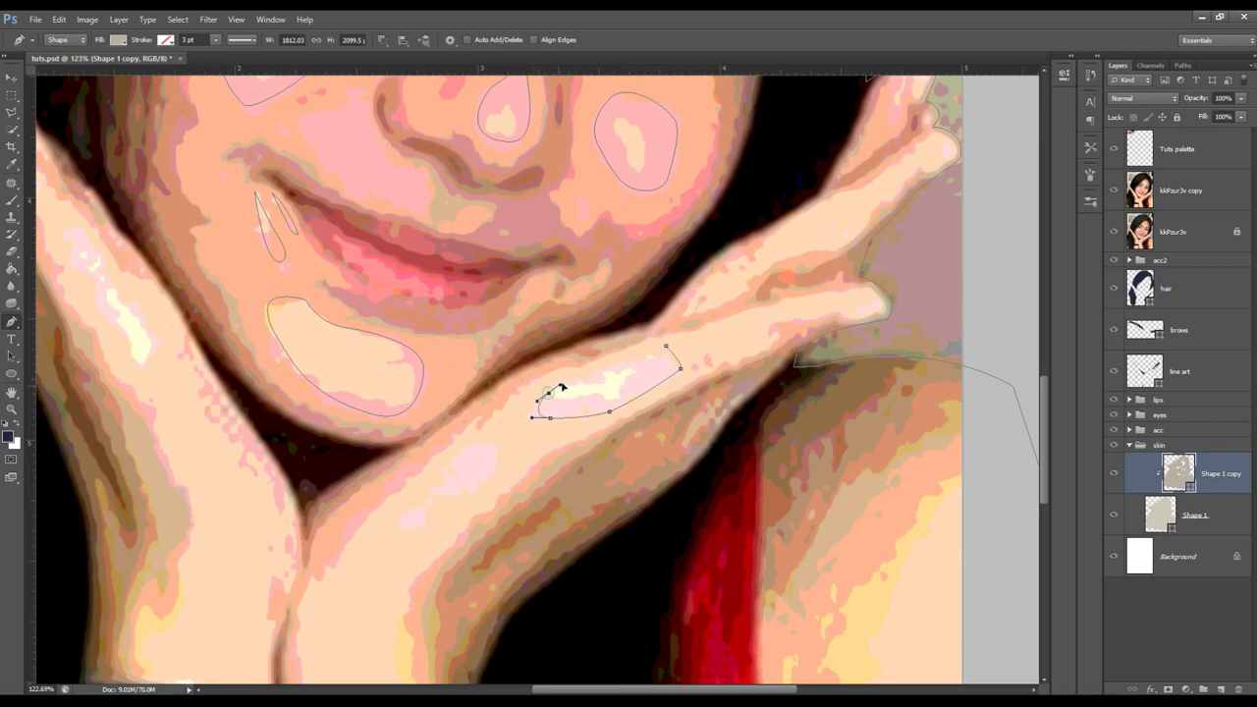
left_click_drag(589, 375, 601, 374)
left_click(666, 347)
key("Return")
scroll(519, 454, "down", 2)
left_click(486, 362)
left_click_drag(503, 386, 454, 418)
left_click(421, 420)
left_click(487, 362)
key("Return")
left_click_drag(412, 426, 444, 429)
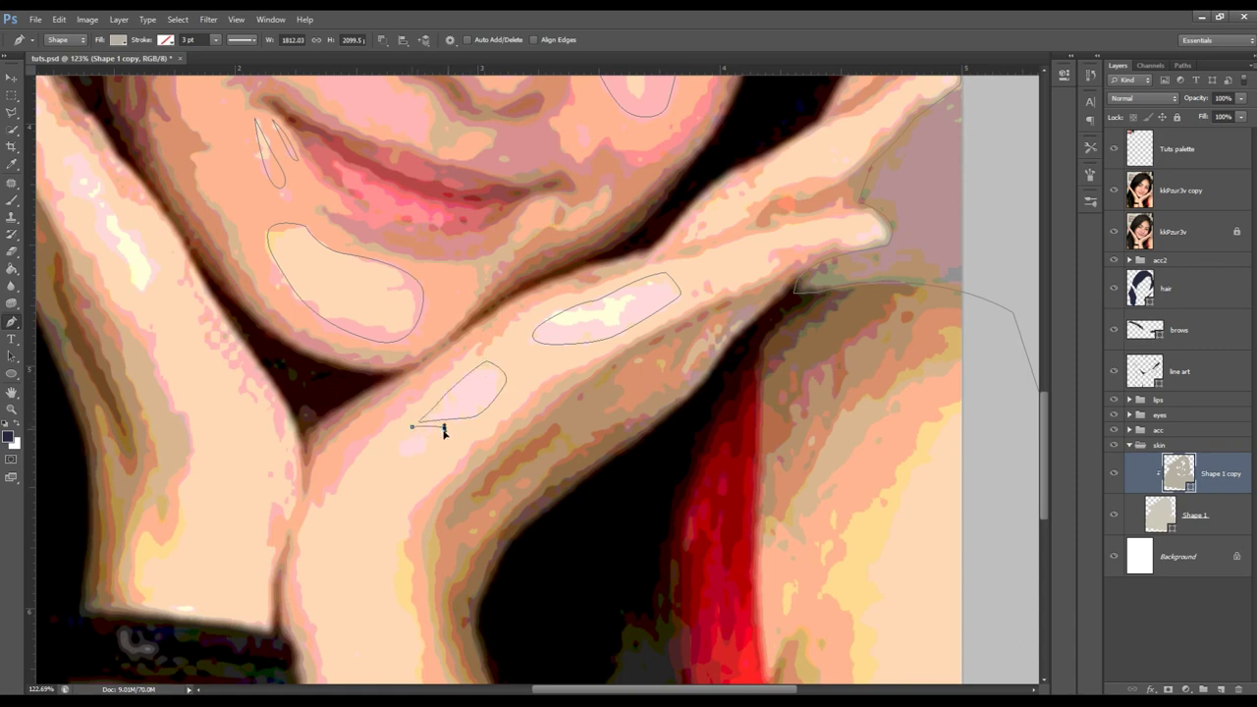
left_click_drag(395, 461, 391, 472)
left_click(411, 426)
left_click_drag(603, 438, 416, 393)
key("z")
scroll(461, 413, "down", 2)
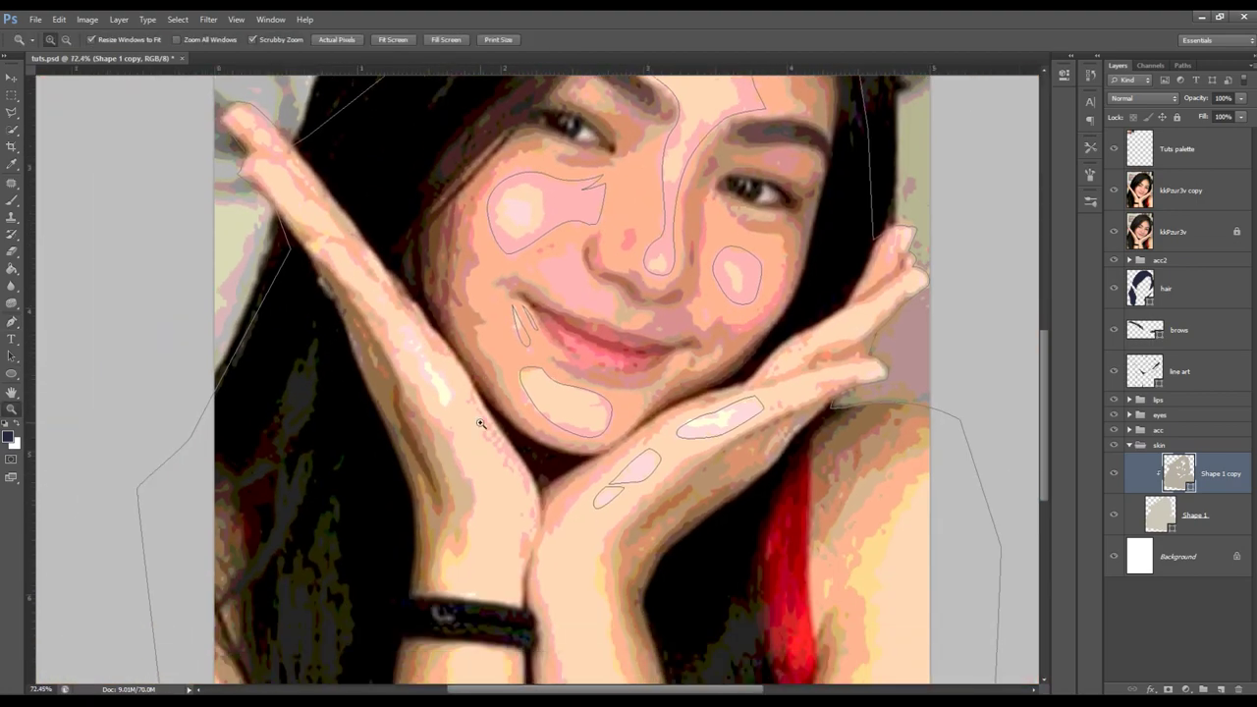
scroll(480, 423, "down", 1)
left_click_drag(568, 398, 601, 407)
key("ctrl+alt+z")
key("ctrl+alt+z")
key("ctrl+alt+z")
key("ctrl+alt+z")
key("ctrl+alt+z")
key("ctrl+alt+z")
key("ctrl+alt+z")
key("ctrl+alt+z")
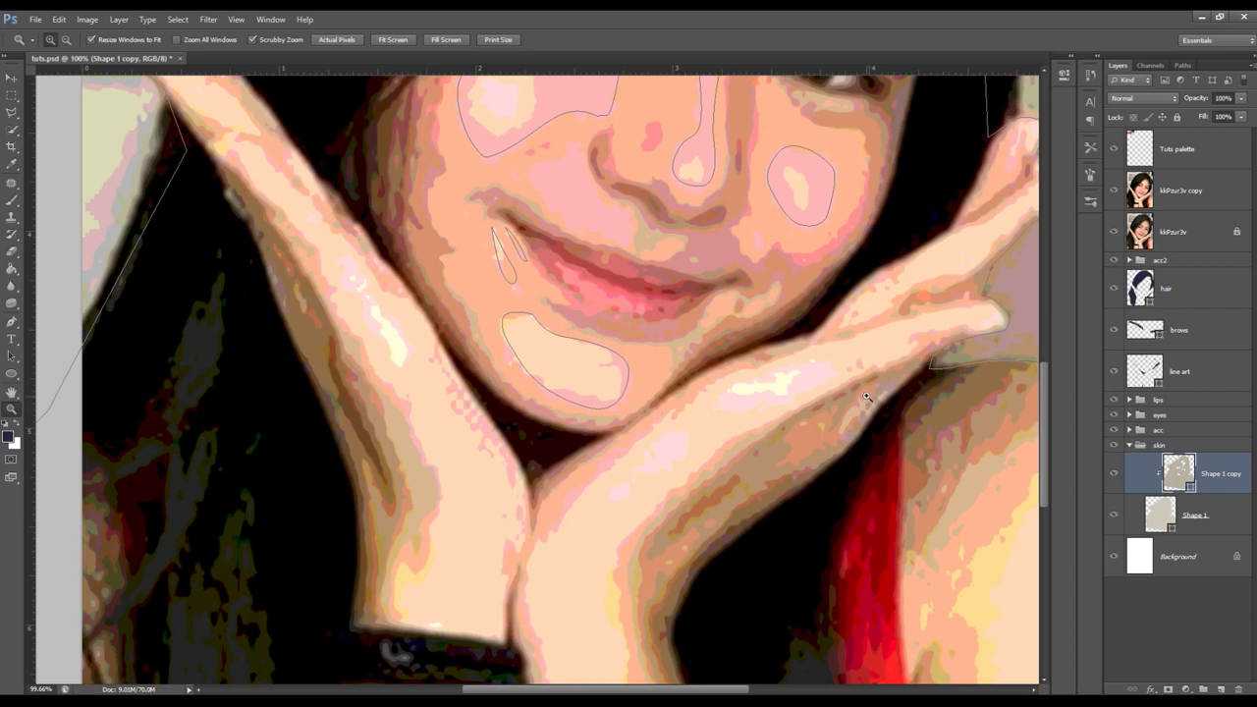
left_click(1139, 191)
- Sample the peach skin tone ffb691 from the hand as the foreground colour
key("b")
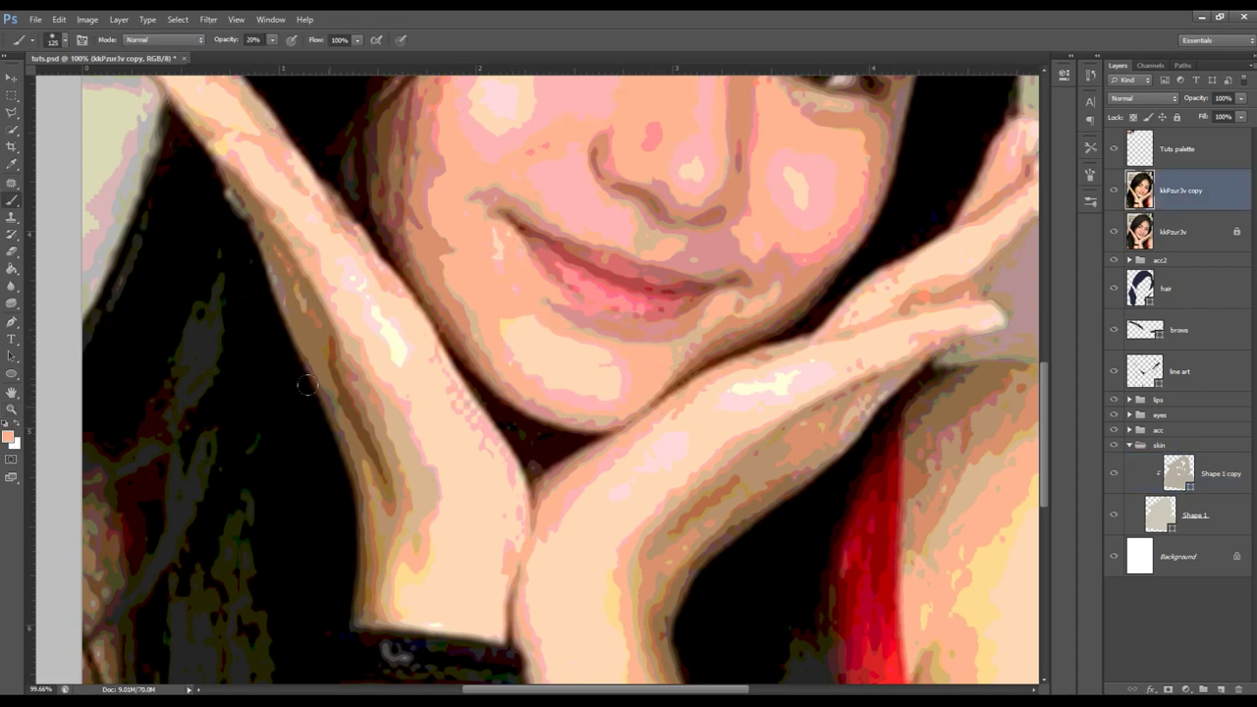
left_click(8, 436)
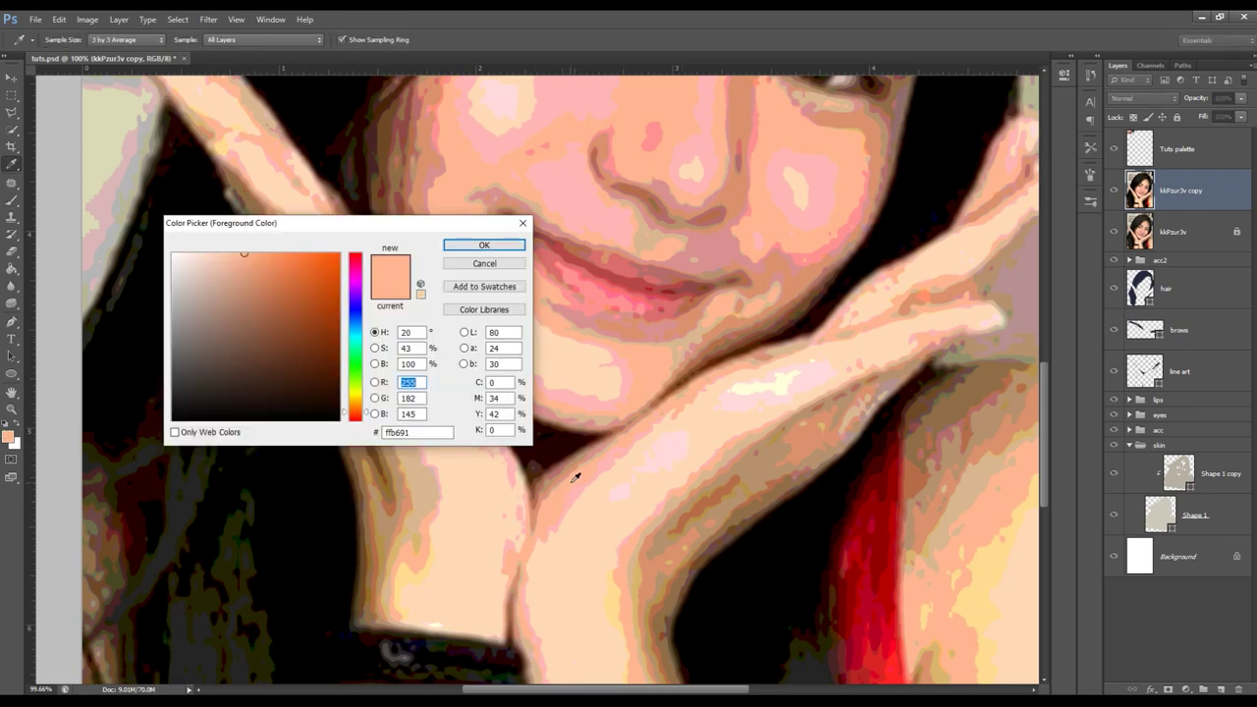
left_click(484, 245)
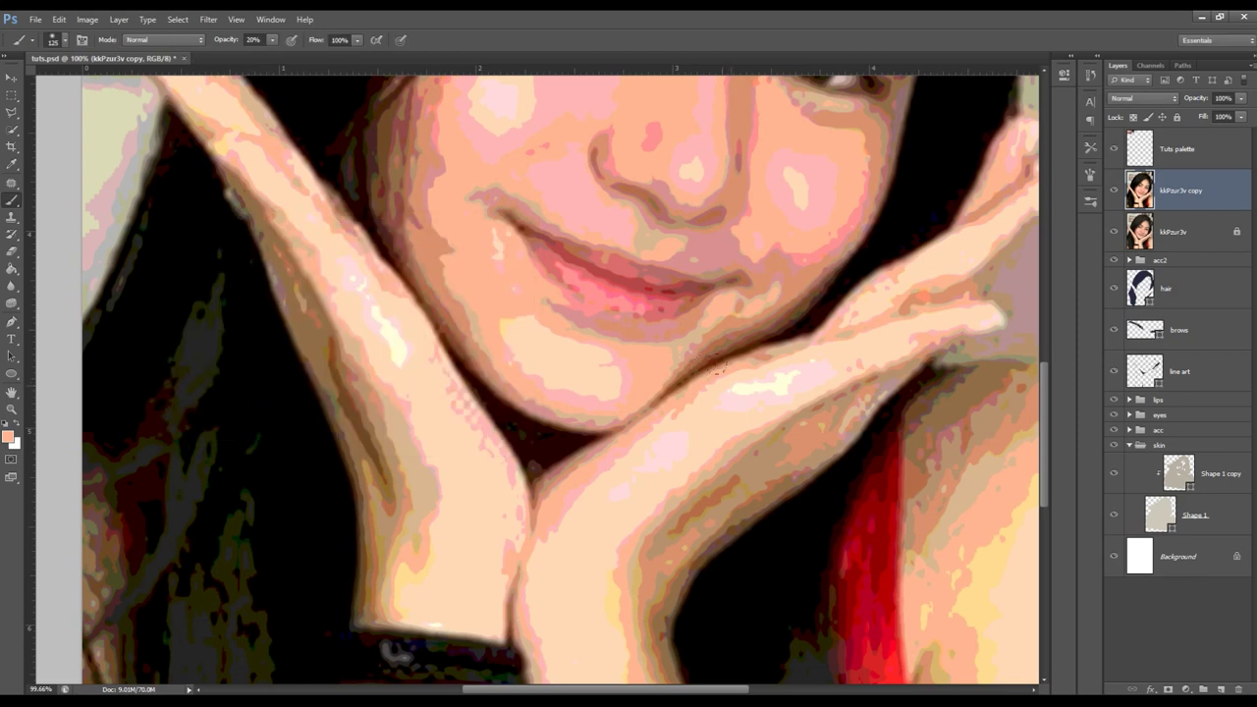
- Reselect Shape 1 copy with the Pen tool and change its path combination mode
left_click(1204, 481)
key("p")
left_click(383, 39)
left_click(432, 80)
scroll(579, 285, "down", 3)
scroll(589, 300, "down", 3)
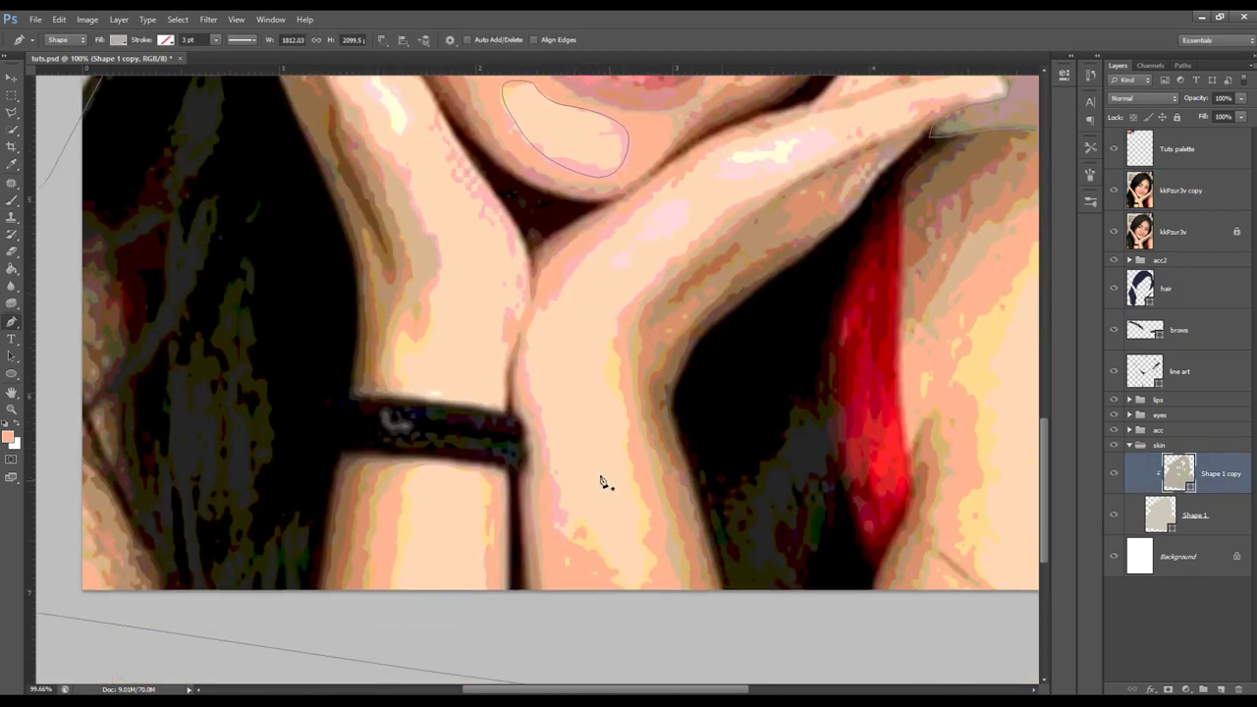
- Trace the highlight outline down the hand's edge and back up toward the fingers
left_click_drag(550, 303, 544, 325)
left_click(549, 304, "alt")
left_click_drag(541, 307, 540, 287)
left_click_drag(529, 379, 538, 411)
mouse_move(562, 484)
left_mouse_down()
mouse_move(623, 572)
mouse_move(639, 525)
left_mouse_up()
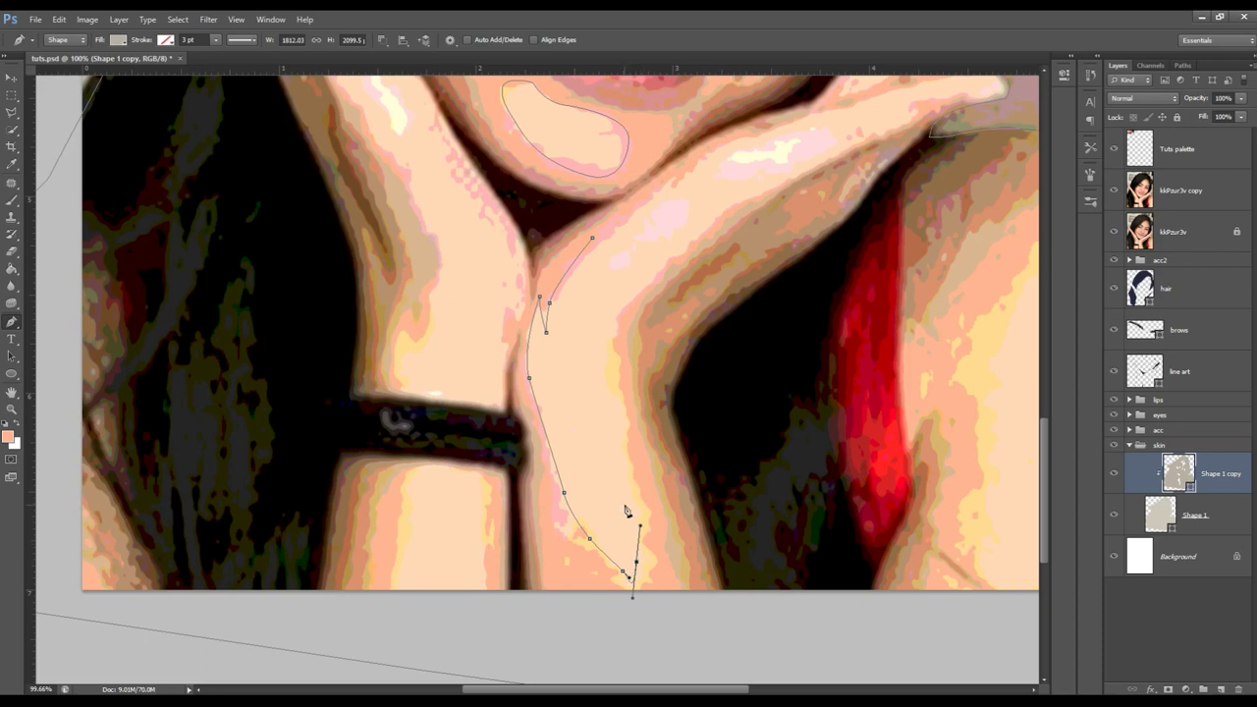
left_click_drag(635, 481, 617, 424)
left_click_drag(626, 299, 658, 256)
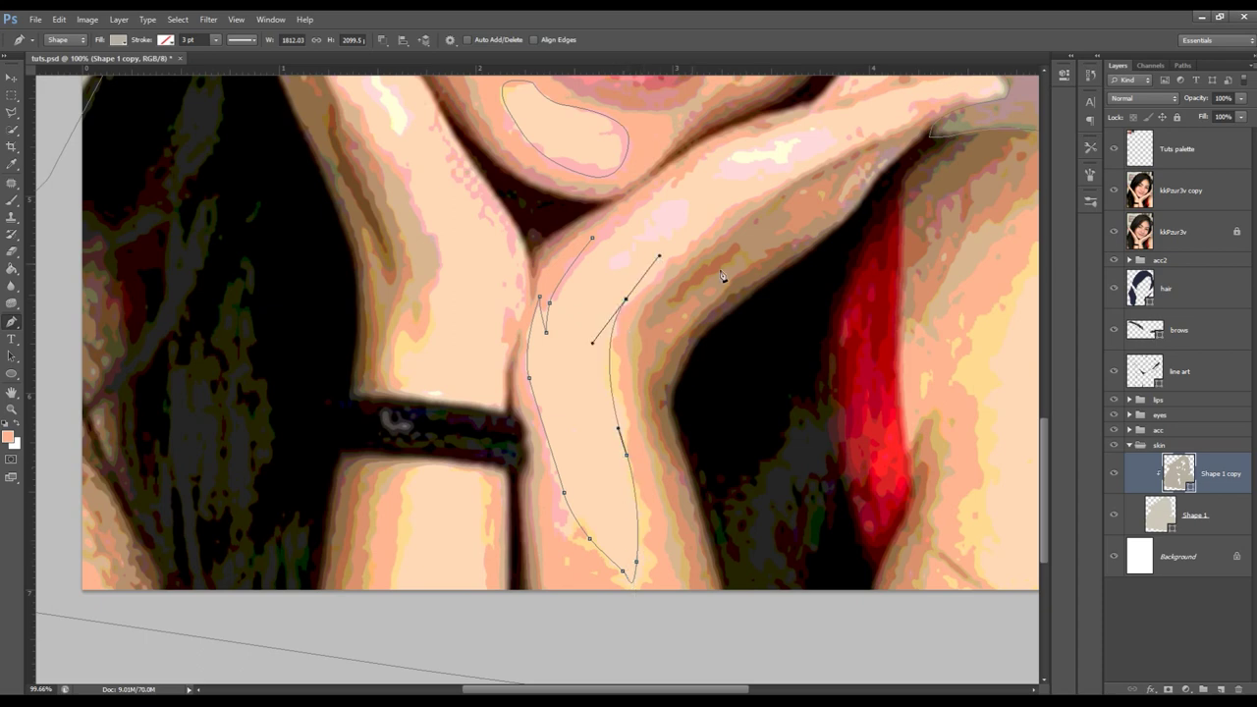
left_click_drag(749, 278, 648, 443)
left_click_drag(607, 391, 672, 351)
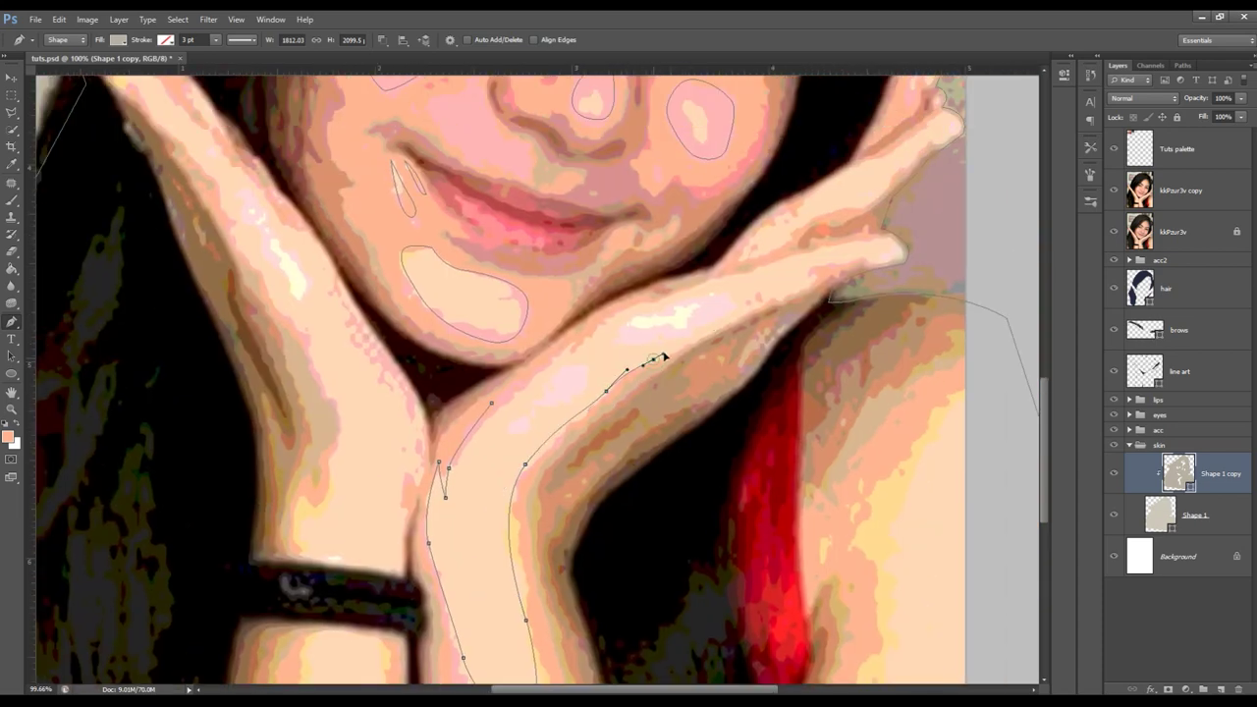
left_click_drag(750, 308, 751, 288)
- Continue the highlight along the top finger to its tip and back down
left_click_drag(793, 294, 793, 292)
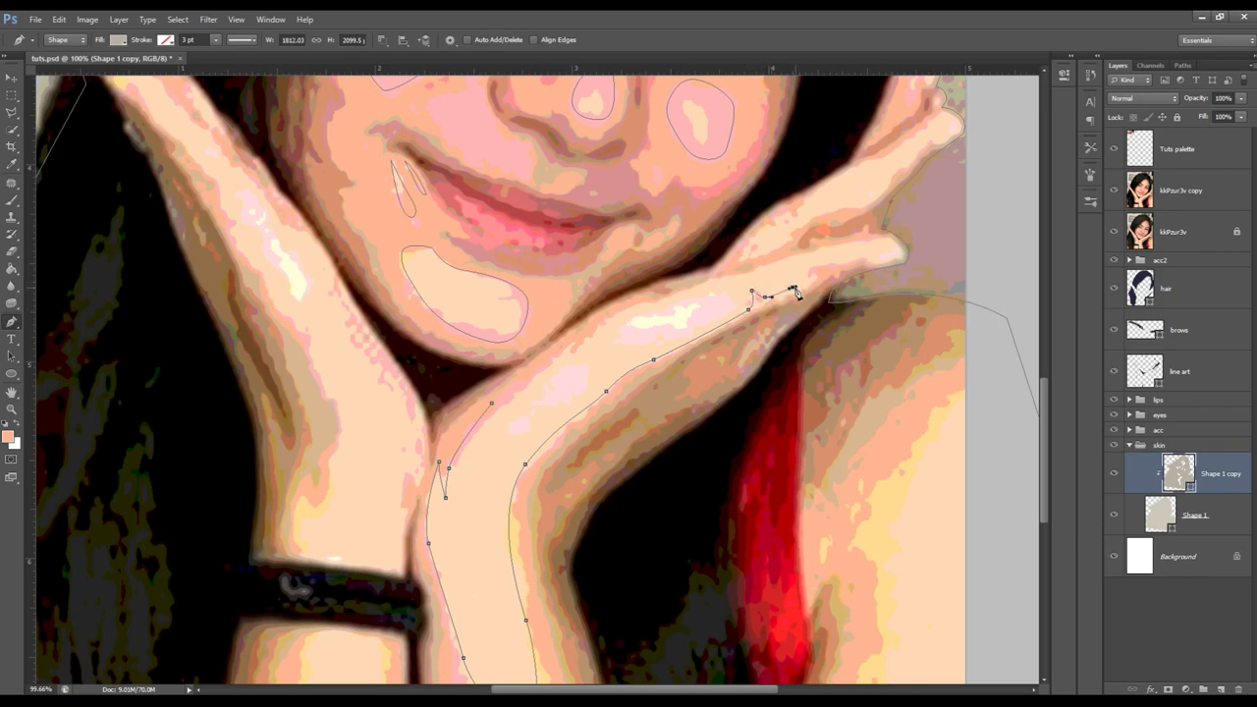
left_click(808, 282)
left_click(815, 272)
left_click(838, 263)
left_click(863, 258)
left_click(899, 259)
left_click_drag(763, 265, 725, 275)
left_click_drag(635, 309, 621, 316)
left_click_drag(570, 355, 578, 340)
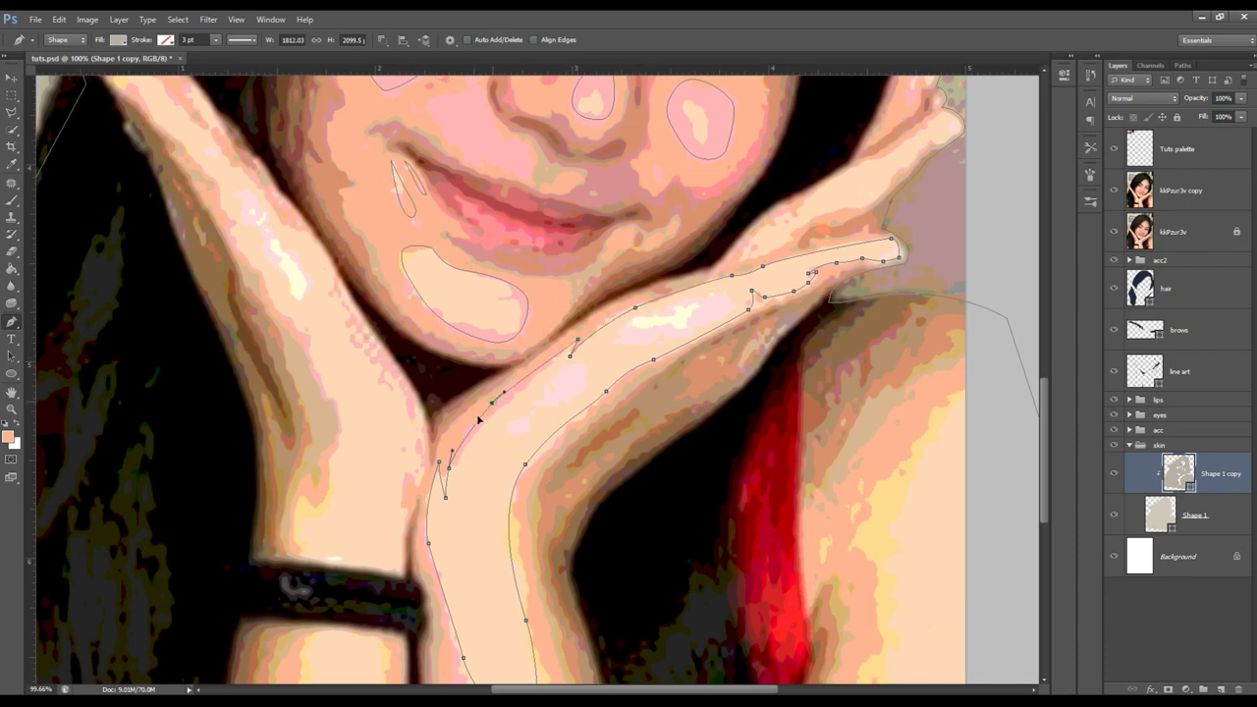
left_click_drag(499, 409, 578, 421)
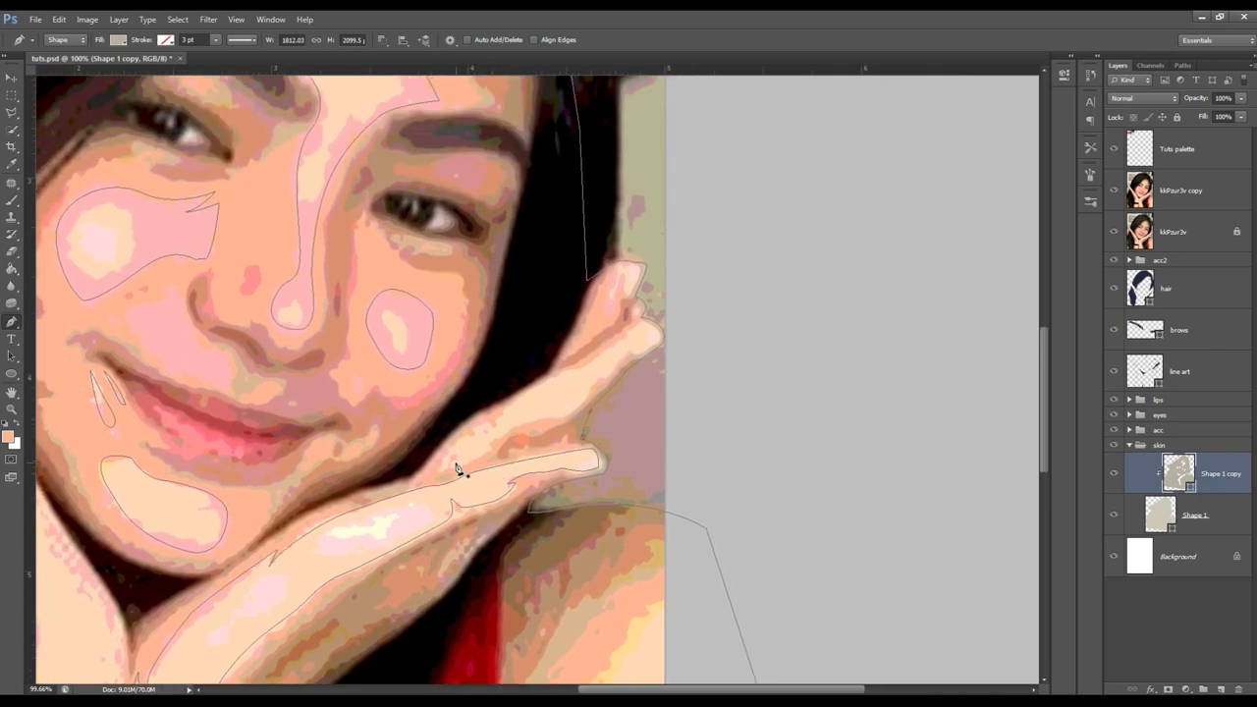
- Trace and close a highlight shape up another finger of the right hand, checking it against the photo
left_click_drag(436, 471, 491, 452)
left_click(1114, 191)
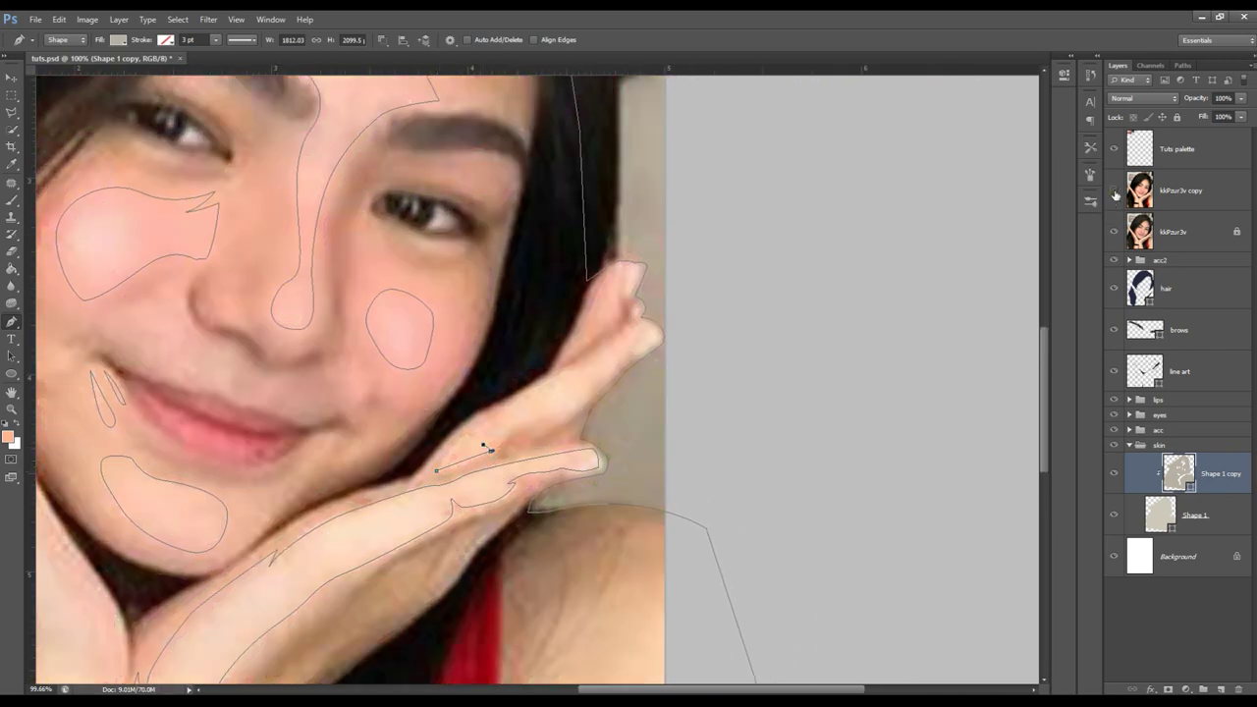
left_click(1114, 191)
left_click_drag(558, 416, 564, 416)
left_click(591, 384)
left_click(610, 372)
left_click(630, 351)
left_click(660, 339)
left_click_drag(637, 327, 619, 339)
left_click(585, 366)
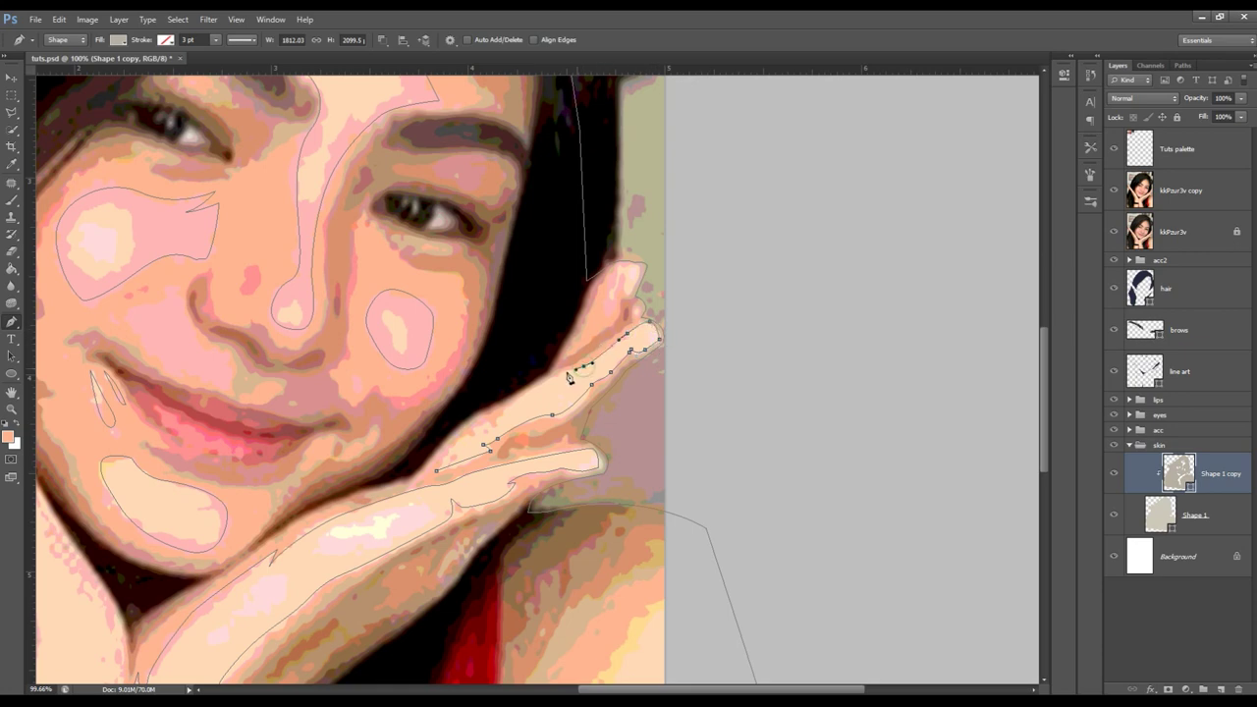
left_click_drag(499, 422, 480, 432)
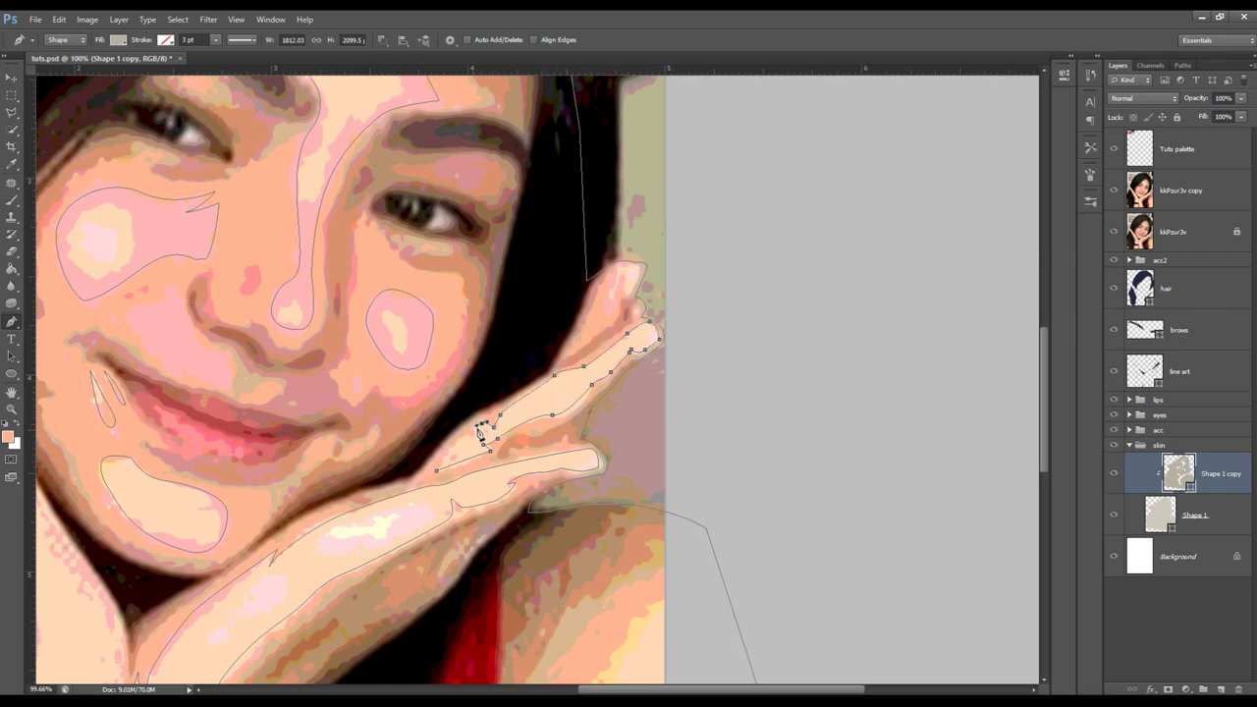
left_click(436, 470)
- Trace and close a new shape covering the area beside the nose and mouth
scroll(568, 380, "up", 1)
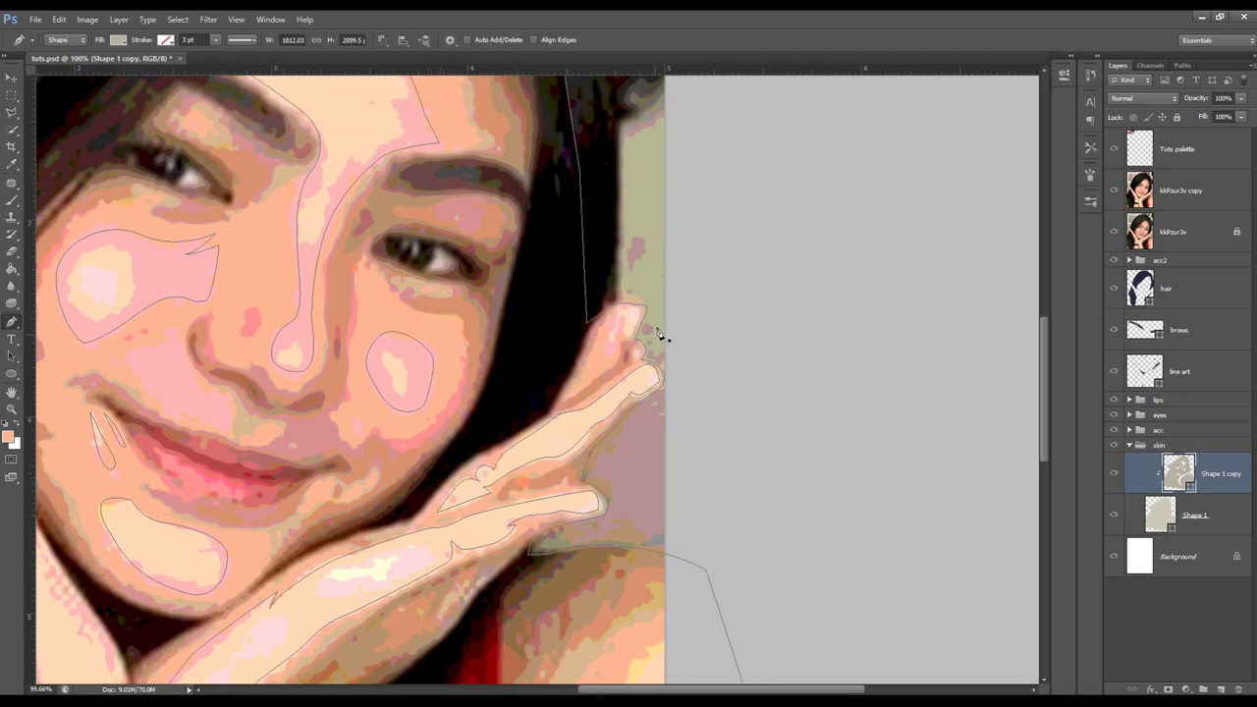
left_click(615, 306)
left_click(624, 329)
mouse_move(533, 584)
left_mouse_down()
mouse_move(637, 393)
mouse_move(556, 319)
left_mouse_up()
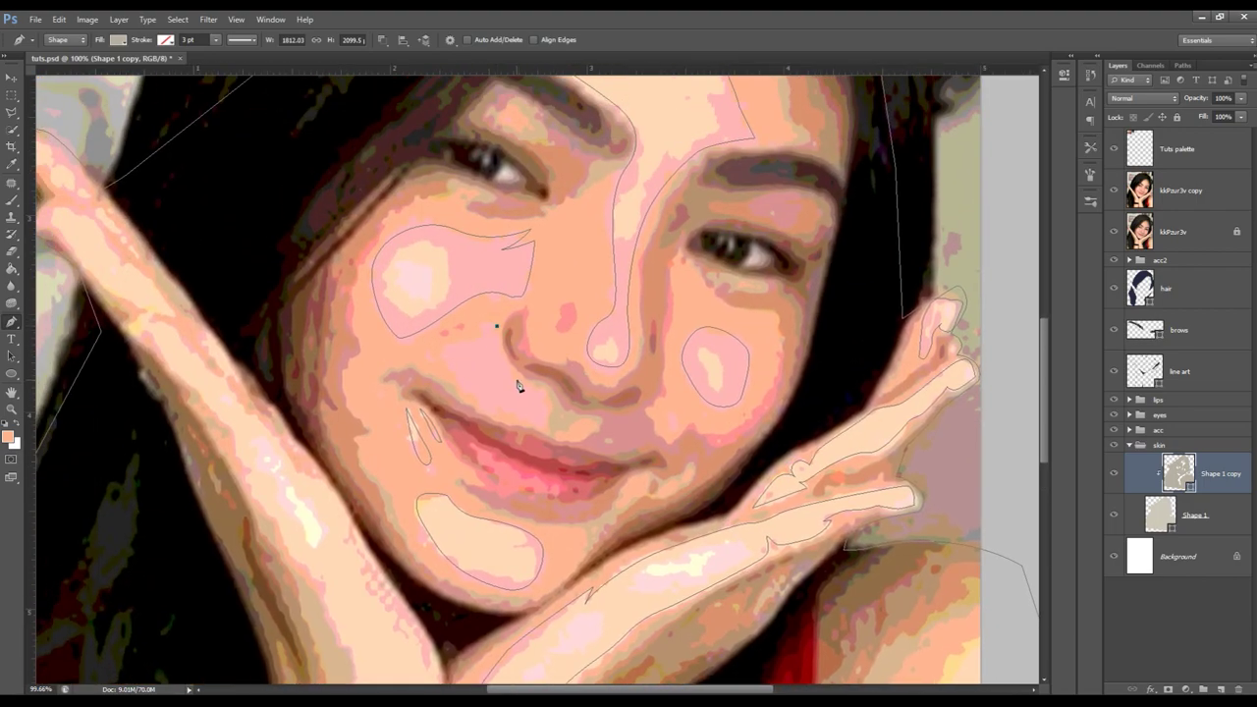
mouse_move(516, 379)
left_mouse_down()
mouse_move(537, 391)
mouse_move(493, 418)
left_mouse_up()
left_click(550, 406)
left_click(436, 359)
left_click_drag(424, 354, 440, 360)
left_click(496, 326)
- Hide the posterized photo layer and fit the whole image in view
left_click(1114, 189)
key("z")
key("ctrl+0")
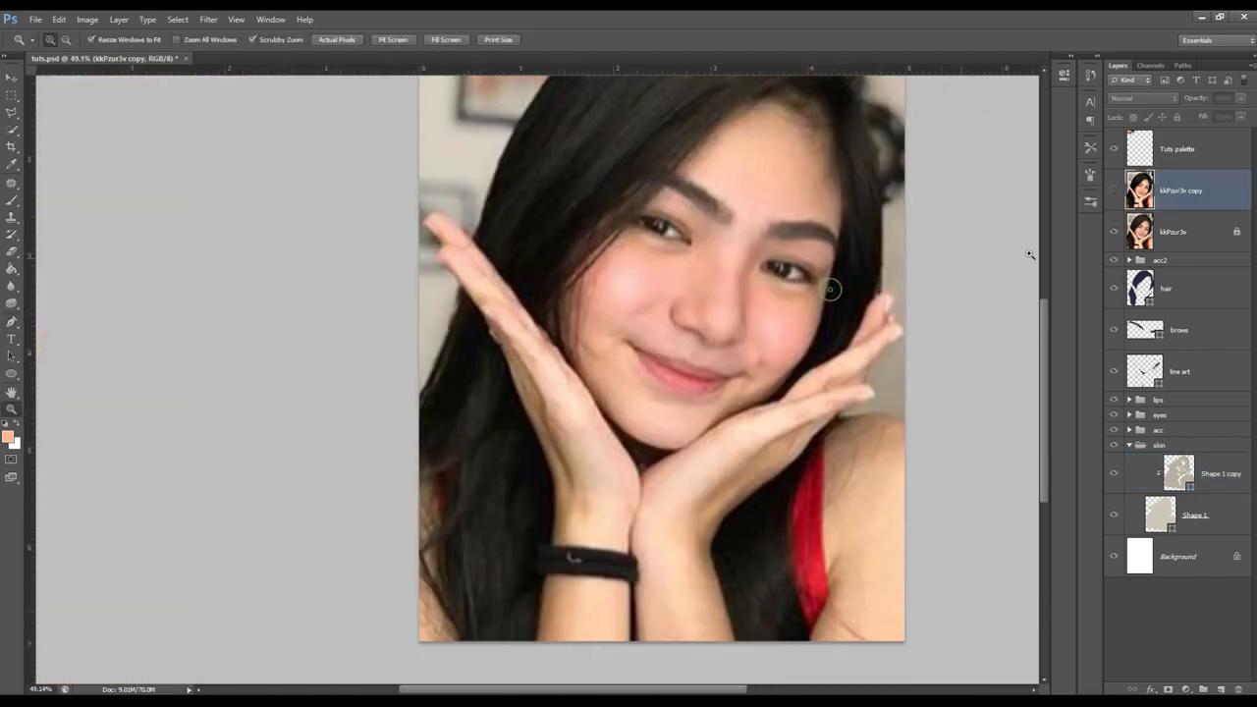
left_click(1114, 231)
left_click(724, 290, "alt")
left_click_drag(668, 308, 598, 435)
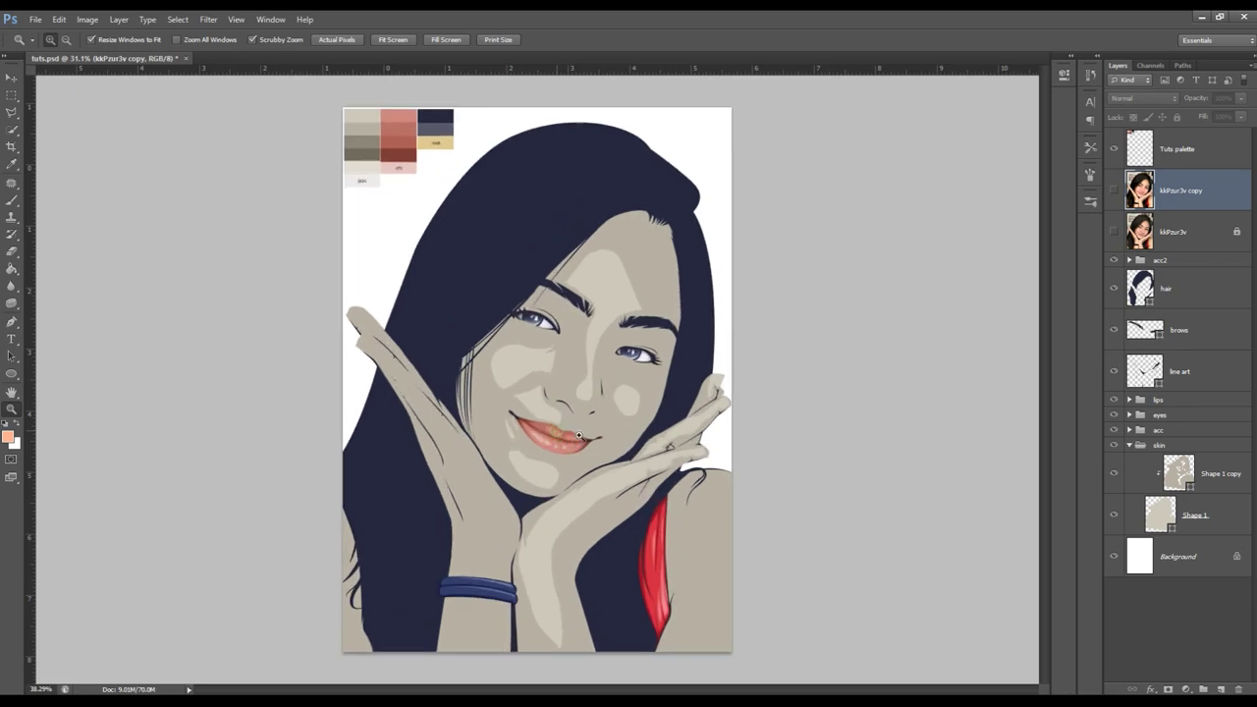
key("ctrl+0")
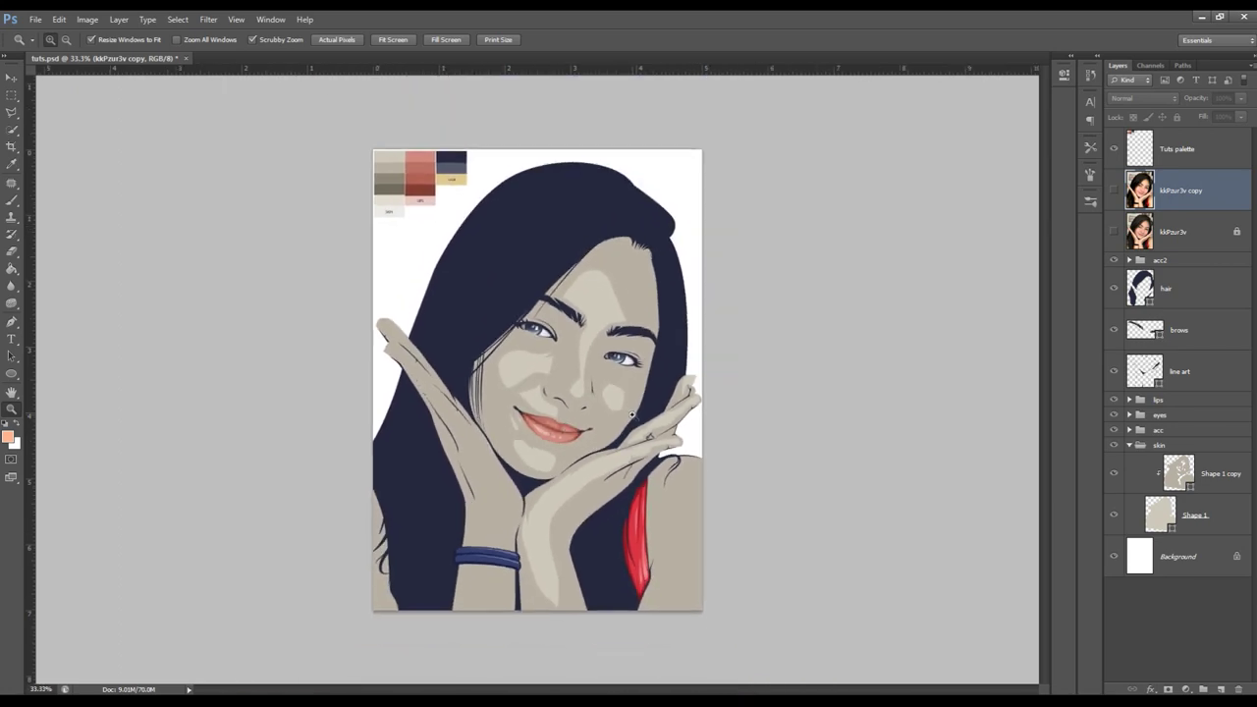
left_click(1114, 190)
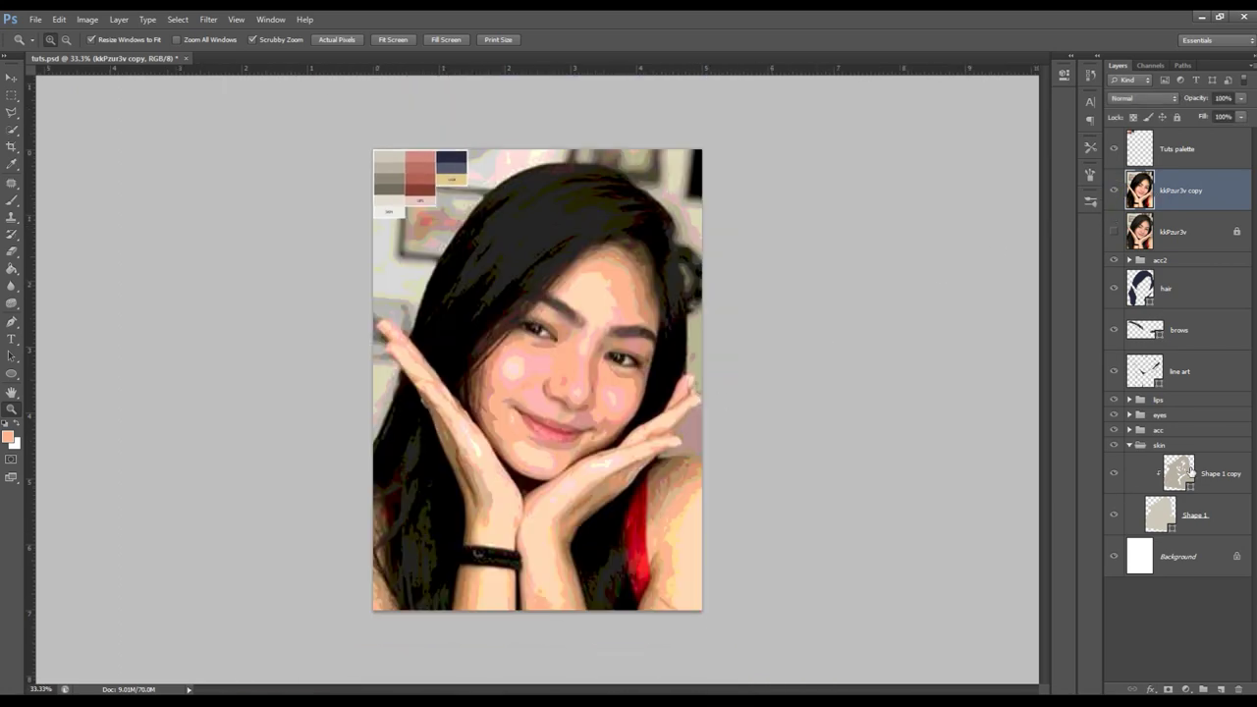
left_click(1194, 472)
mouse_move(668, 527)
left_mouse_down()
mouse_move(674, 439)
mouse_move(662, 446)
left_mouse_up()
key("p")
left_click(383, 39)
left_click(442, 91)
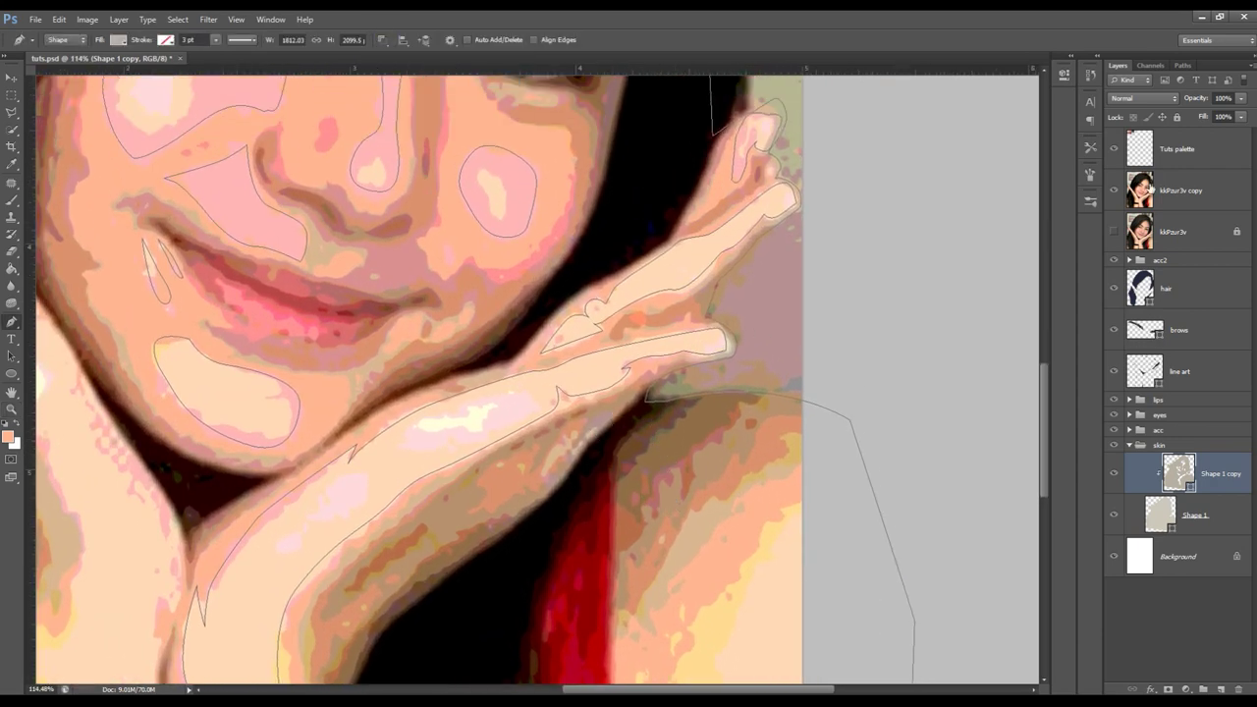
left_click(1115, 192)
left_click(1115, 191)
left_click(553, 469)
scroll(685, 480, "down", 3)
left_click_drag(685, 479, 568, 479)
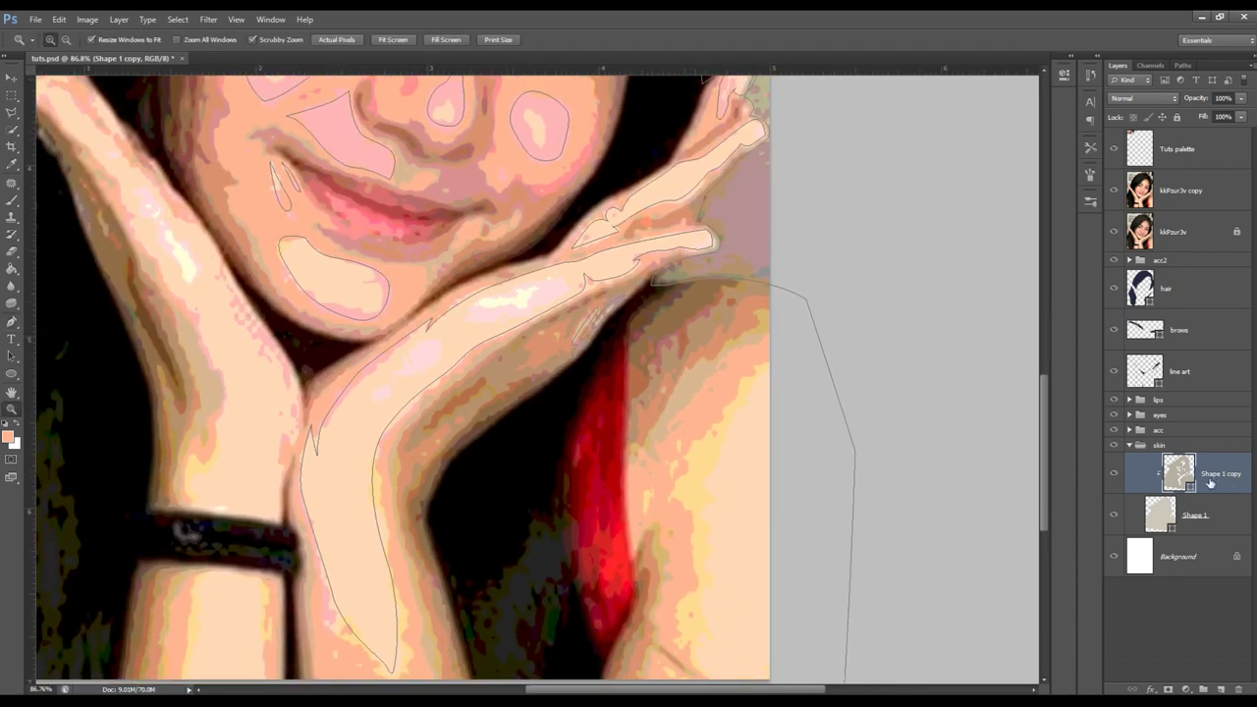
double_click(1179, 472)
key("Return")
left_click(1178, 192)
left_click(8, 437)
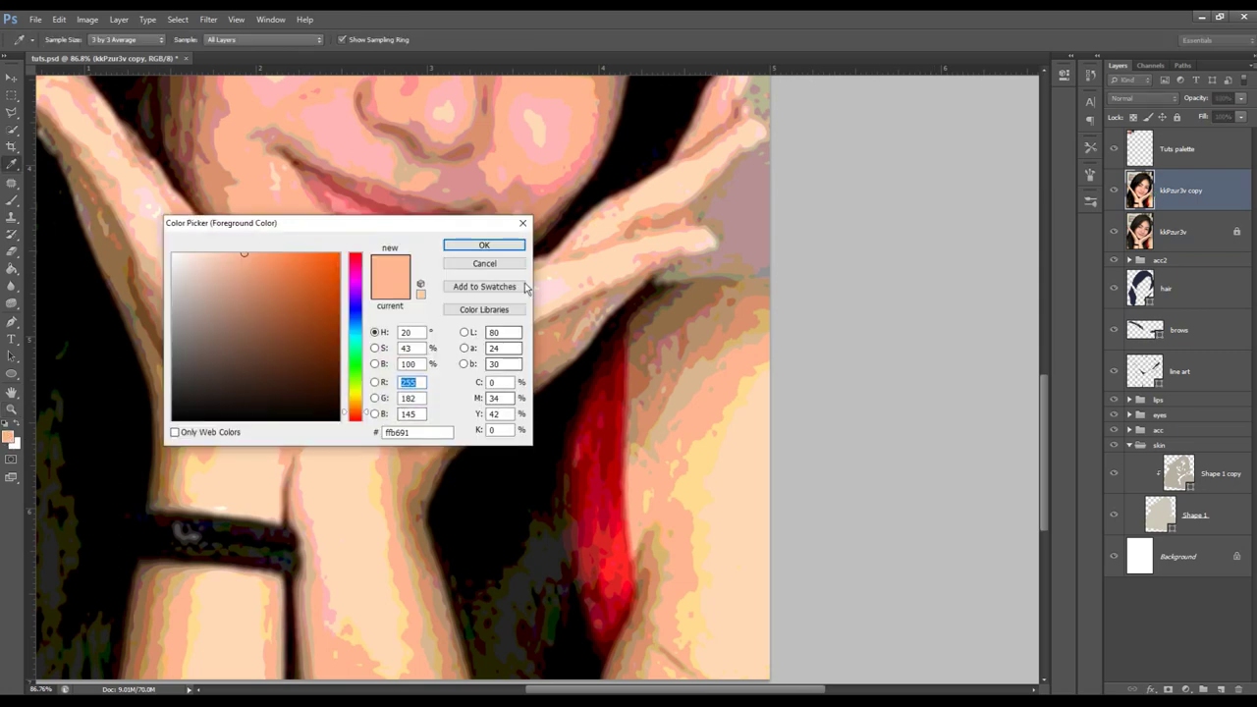
left_click(718, 434)
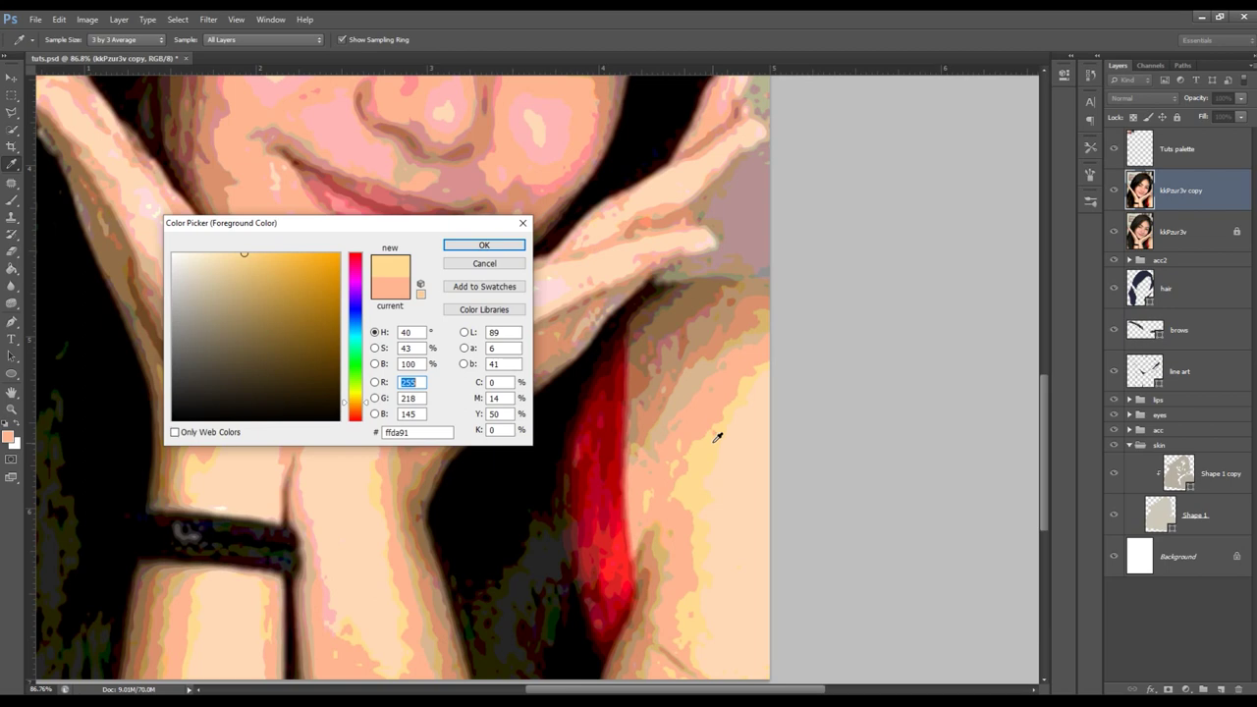
mouse_move(717, 416)
left_mouse_down()
mouse_move(752, 438)
mouse_move(713, 443)
mouse_move(702, 421)
mouse_move(710, 443)
left_mouse_up()
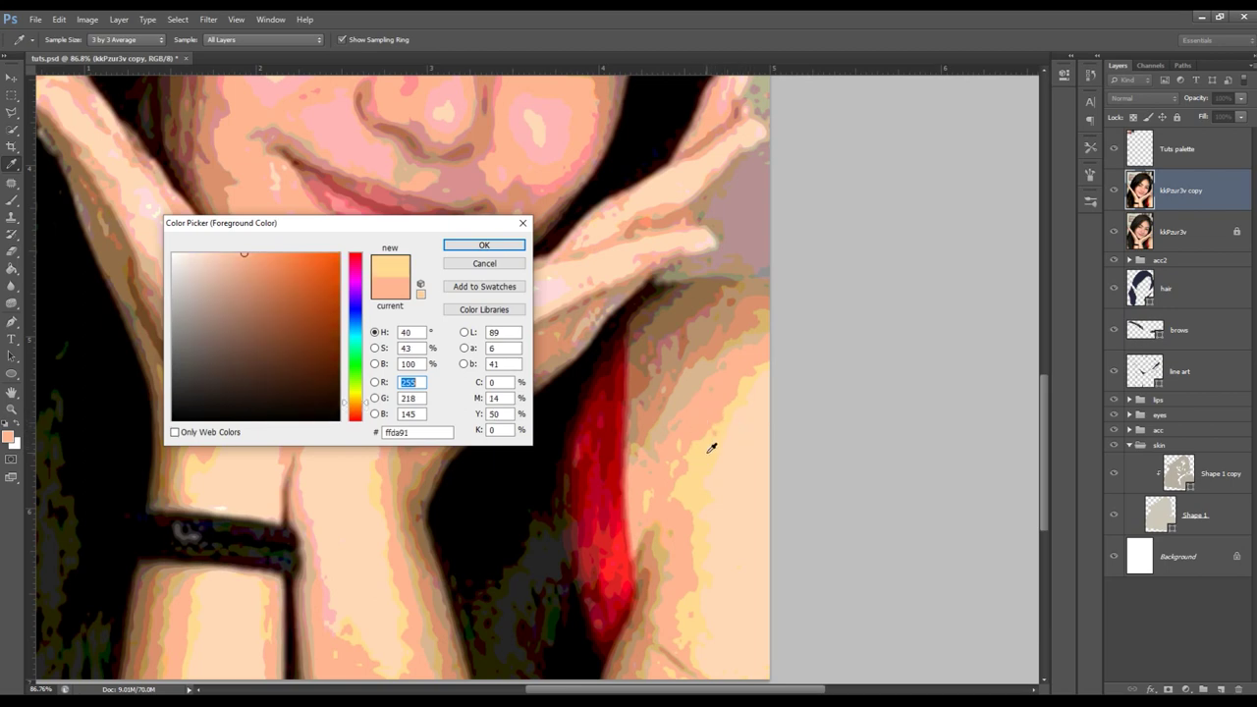
left_click(252, 175)
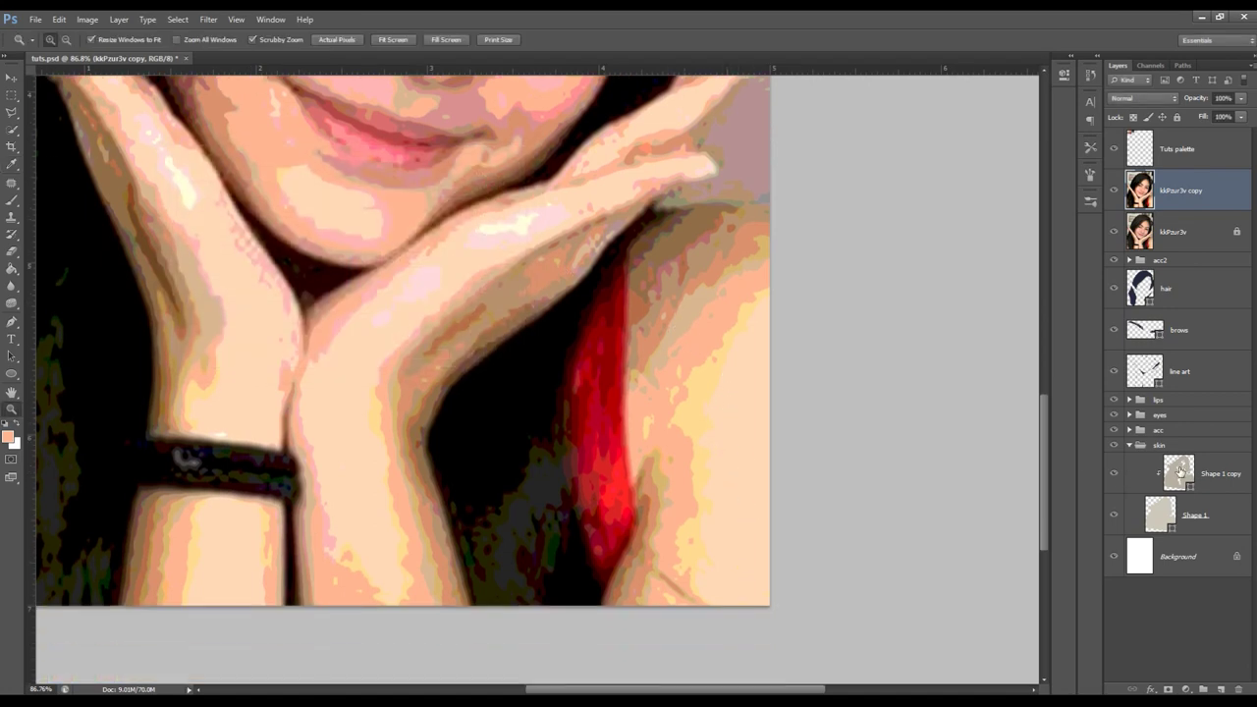
key("p")
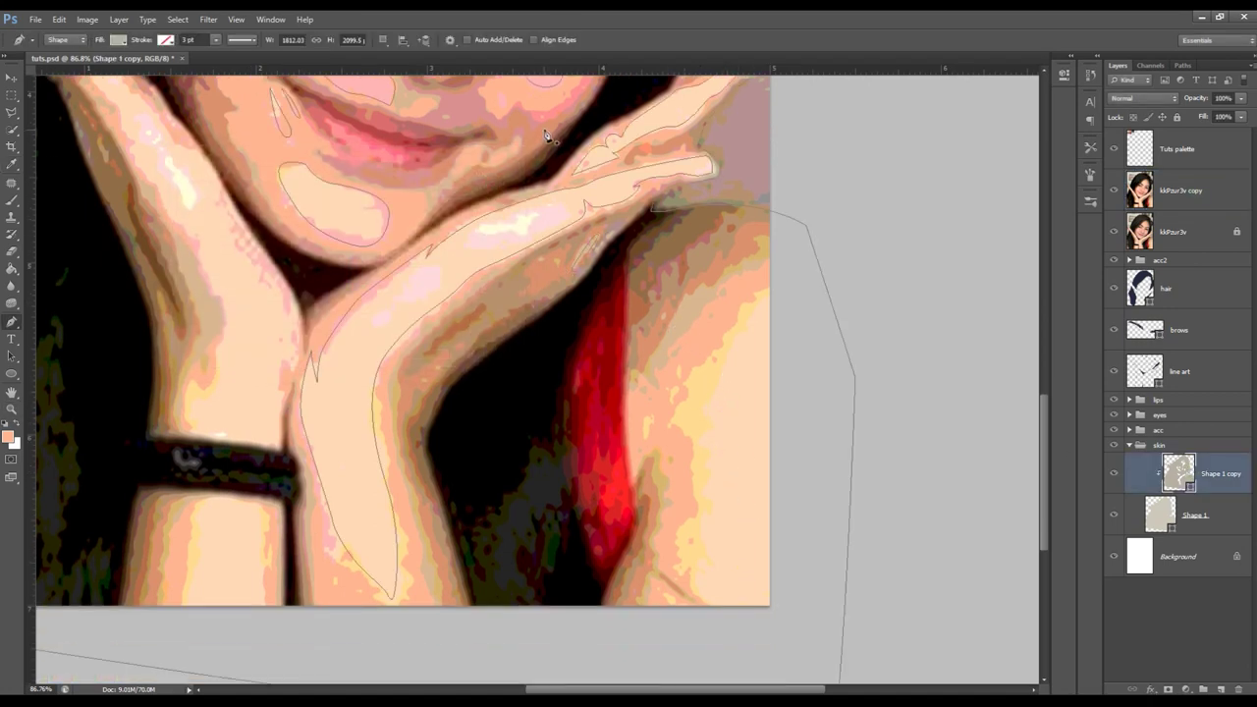
- Set the path operation and trace a shape down the right shoulder to its bottom edge
left_click(1113, 192)
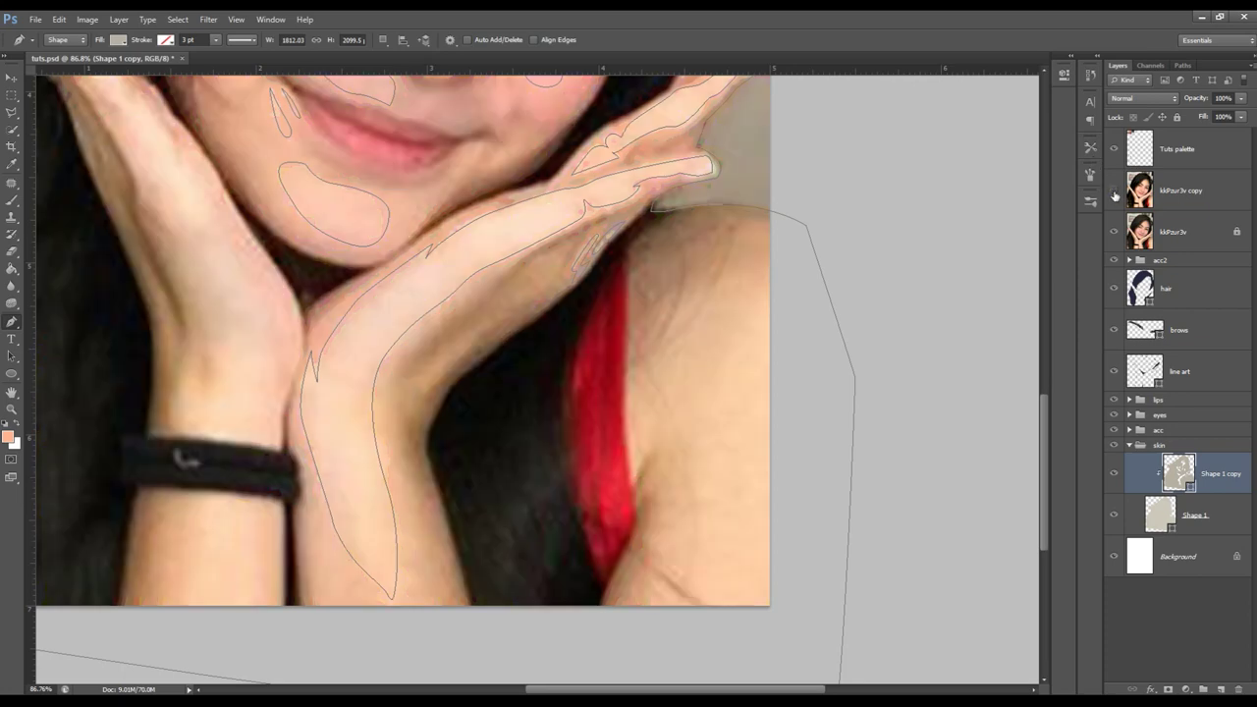
left_click(1114, 191)
left_click(383, 39)
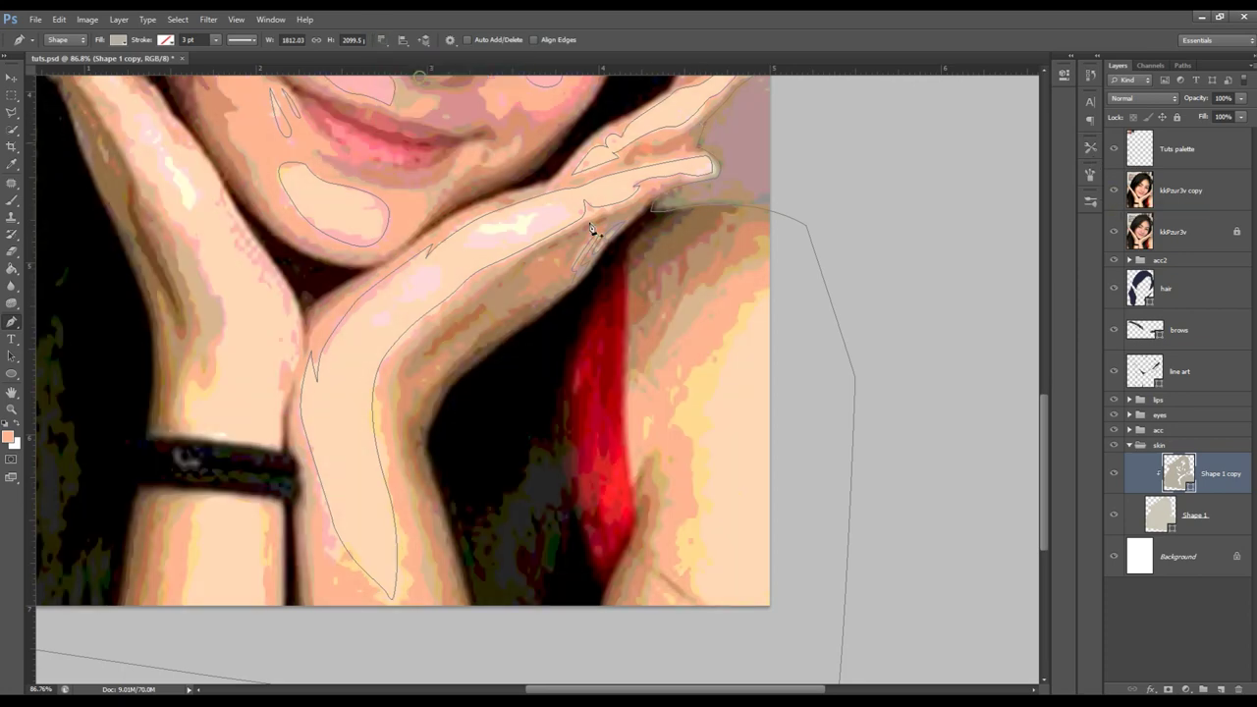
left_click_drag(686, 397, 678, 423)
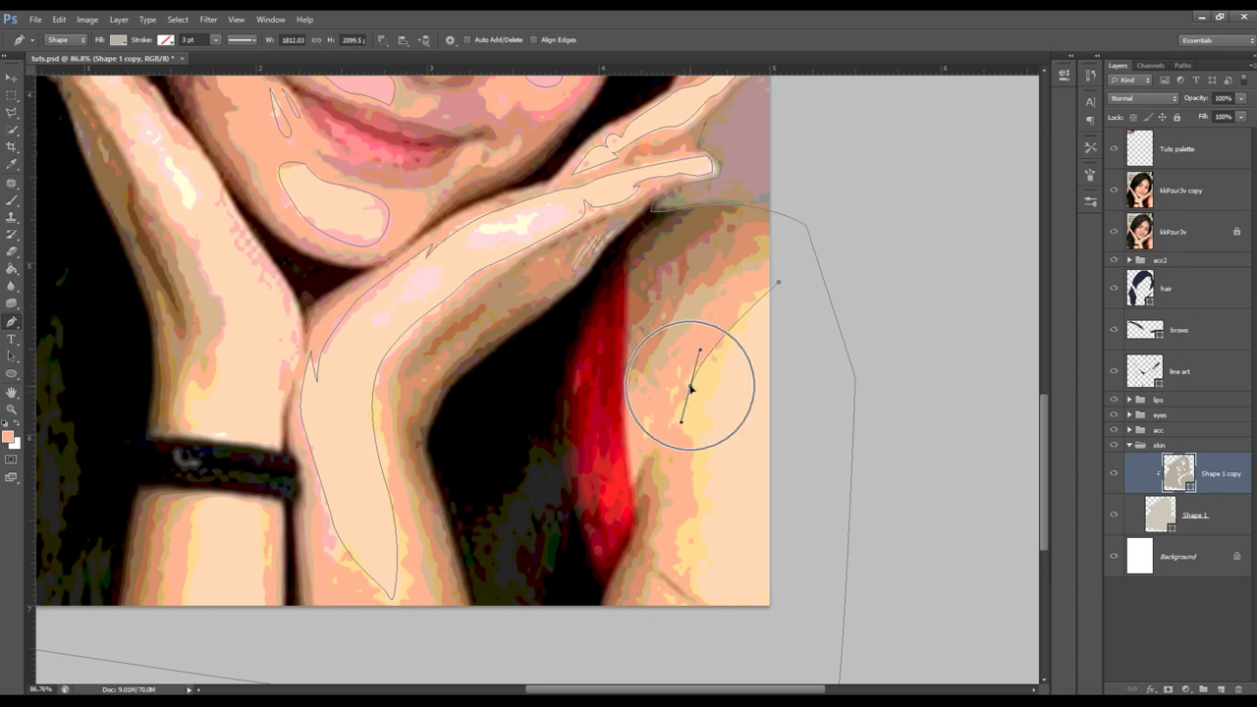
left_click(692, 385, "alt")
left_click_drag(706, 347, 714, 339)
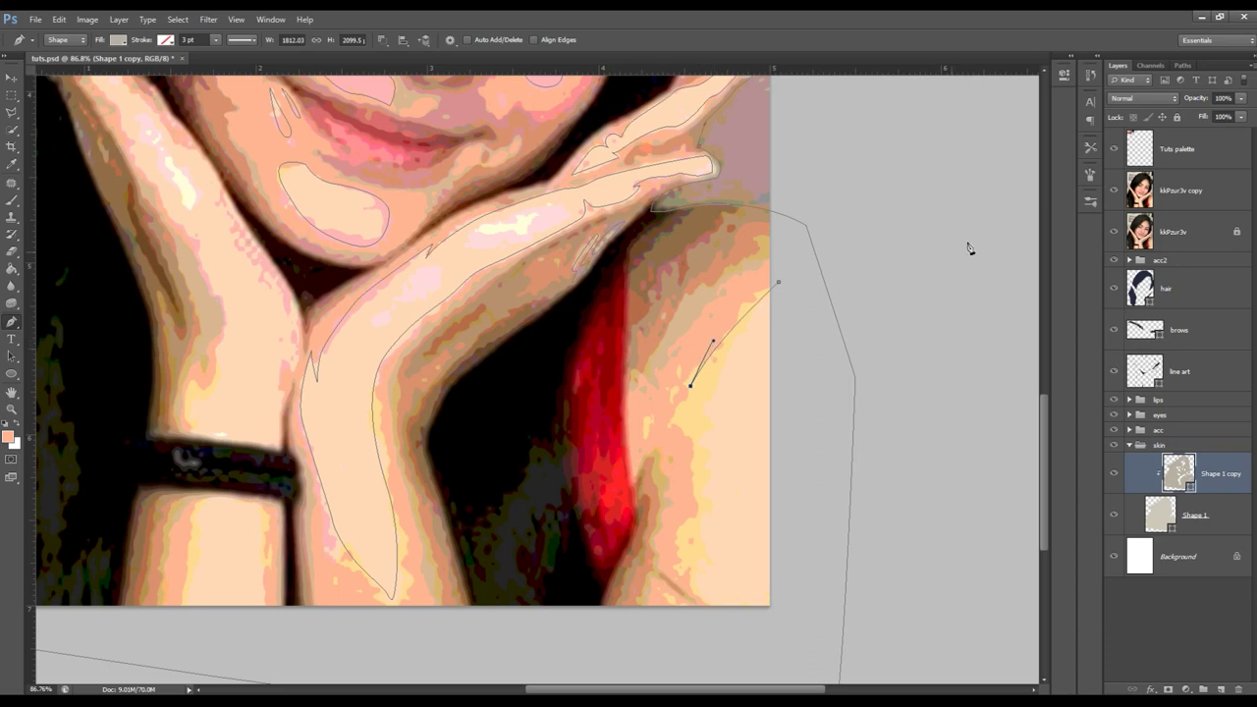
left_click(1114, 191)
left_click(668, 431)
left_click_drag(695, 455, 682, 545)
left_click_drag(699, 494, 700, 496)
left_click_drag(692, 616, 736, 634)
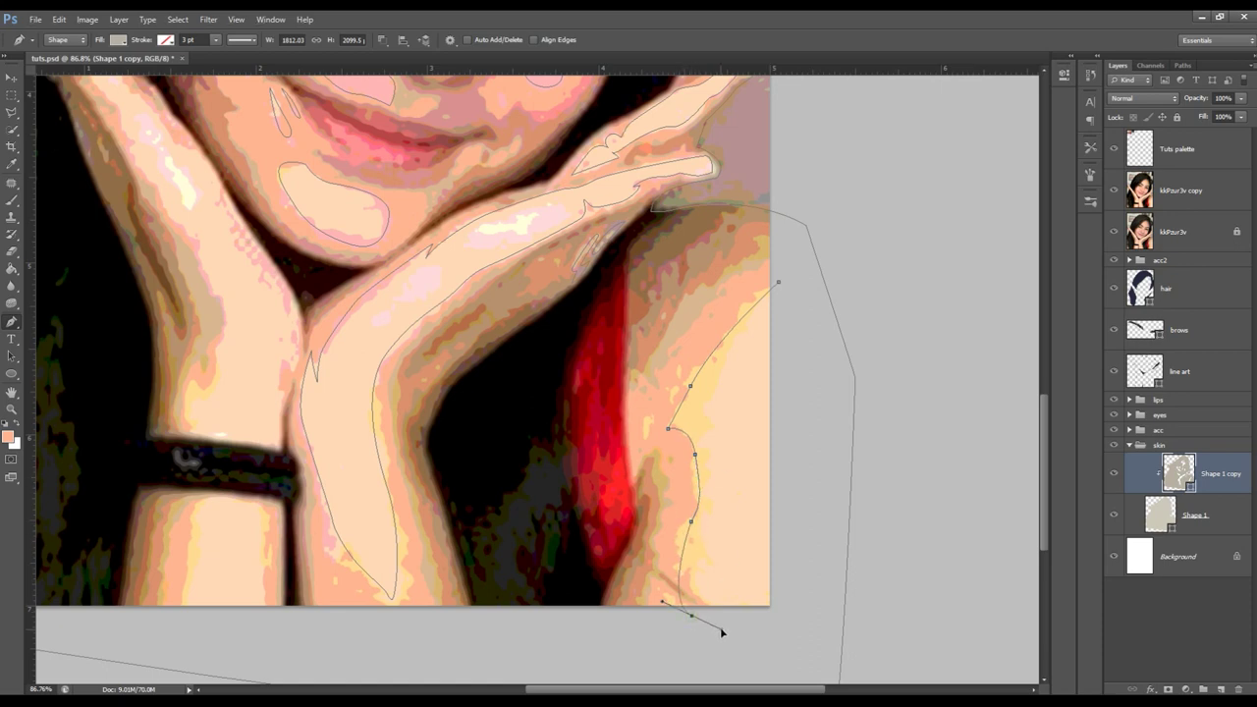
left_click_drag(700, 503, 702, 481)
left_click(697, 454, "ctrl")
left_click(797, 615)
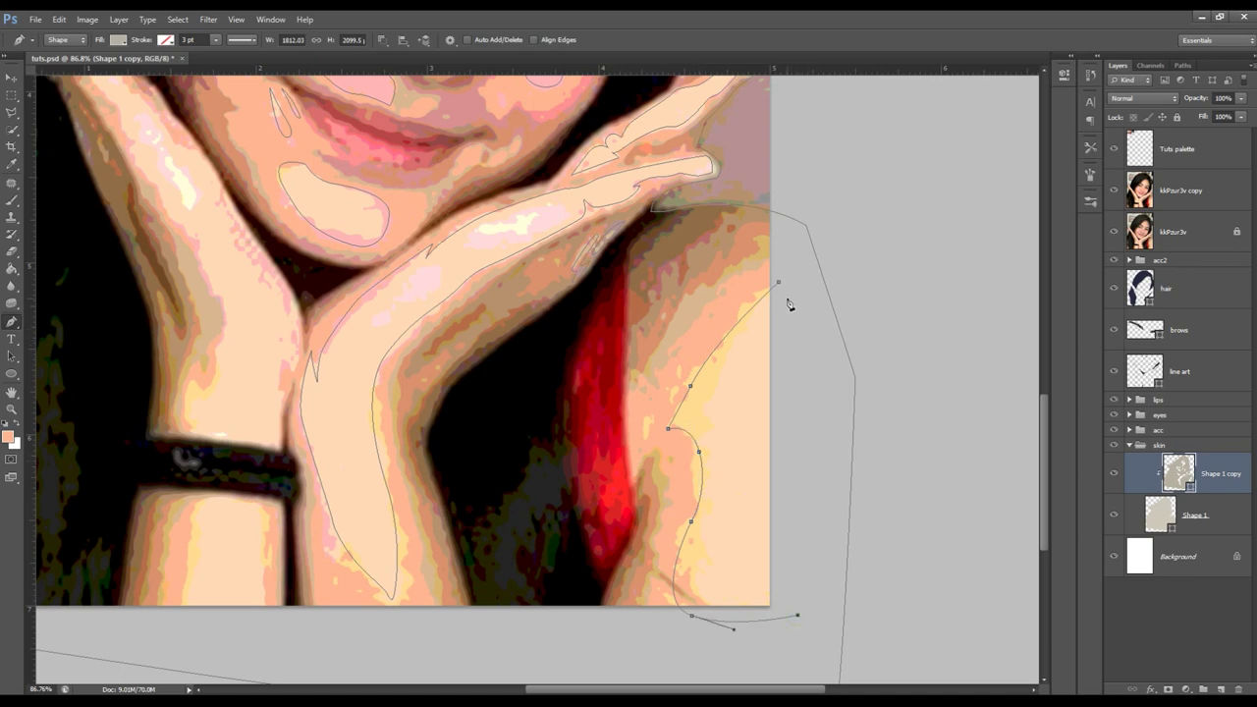
- Trace and close an outline on the wrist just below the bracelet
scroll(540, 520, "left", 5)
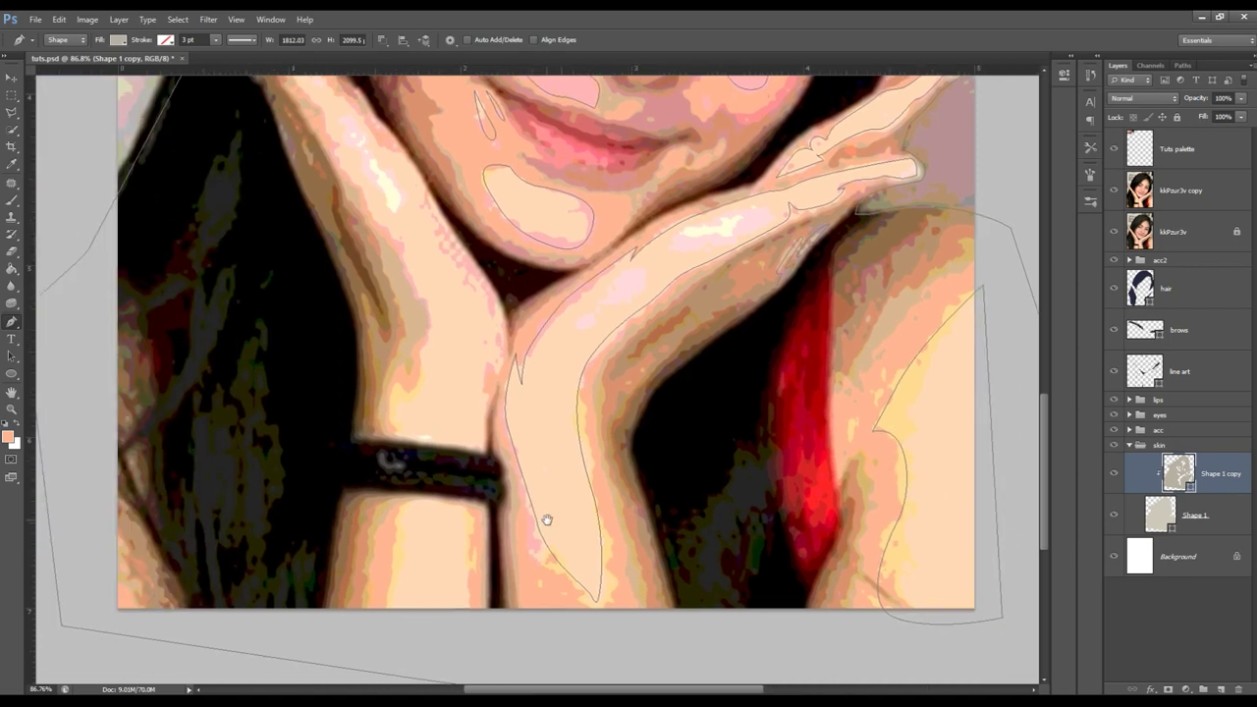
left_click(475, 570)
left_click(473, 516)
mouse_move(452, 506)
left_mouse_down()
mouse_move(434, 500)
mouse_move(395, 552)
left_mouse_up()
left_click(389, 608)
left_click(471, 613)
- Start a highlight outline at the wrist and trace it up the arm toward the raised hand
scroll(477, 617, "up", 5)
left_click(496, 607)
left_click(496, 557)
left_click_drag(496, 521, 502, 506)
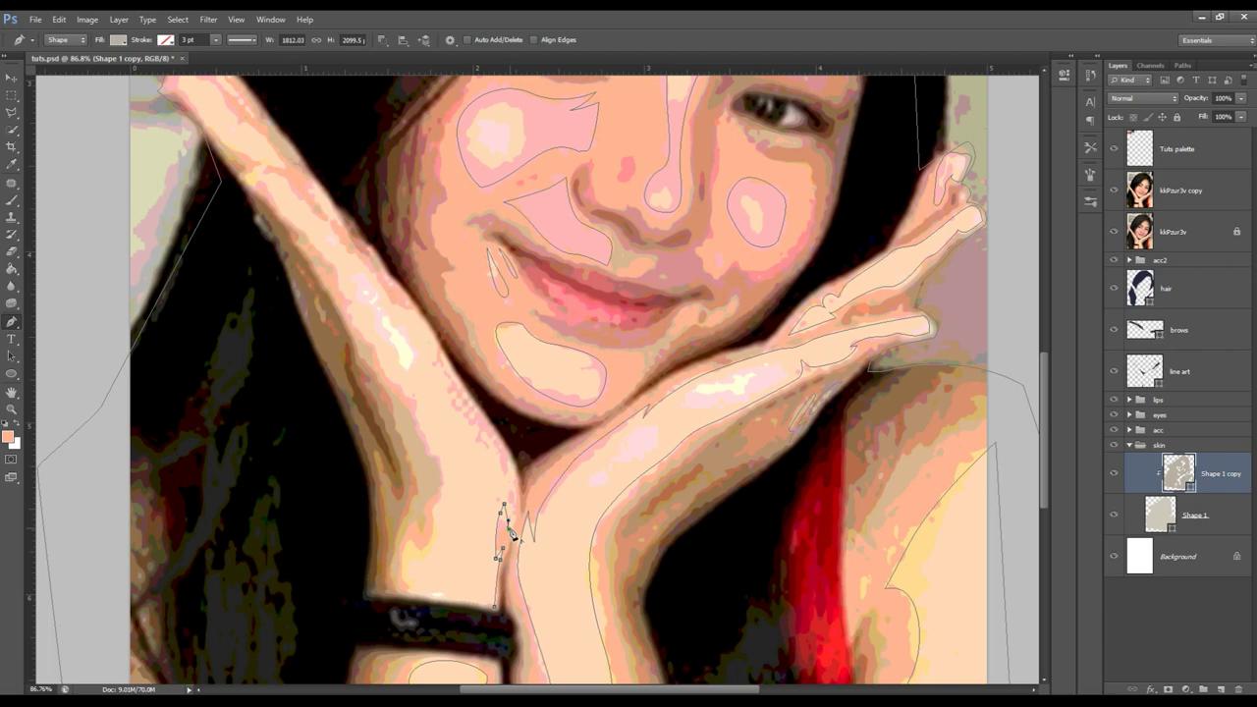
left_click(512, 467)
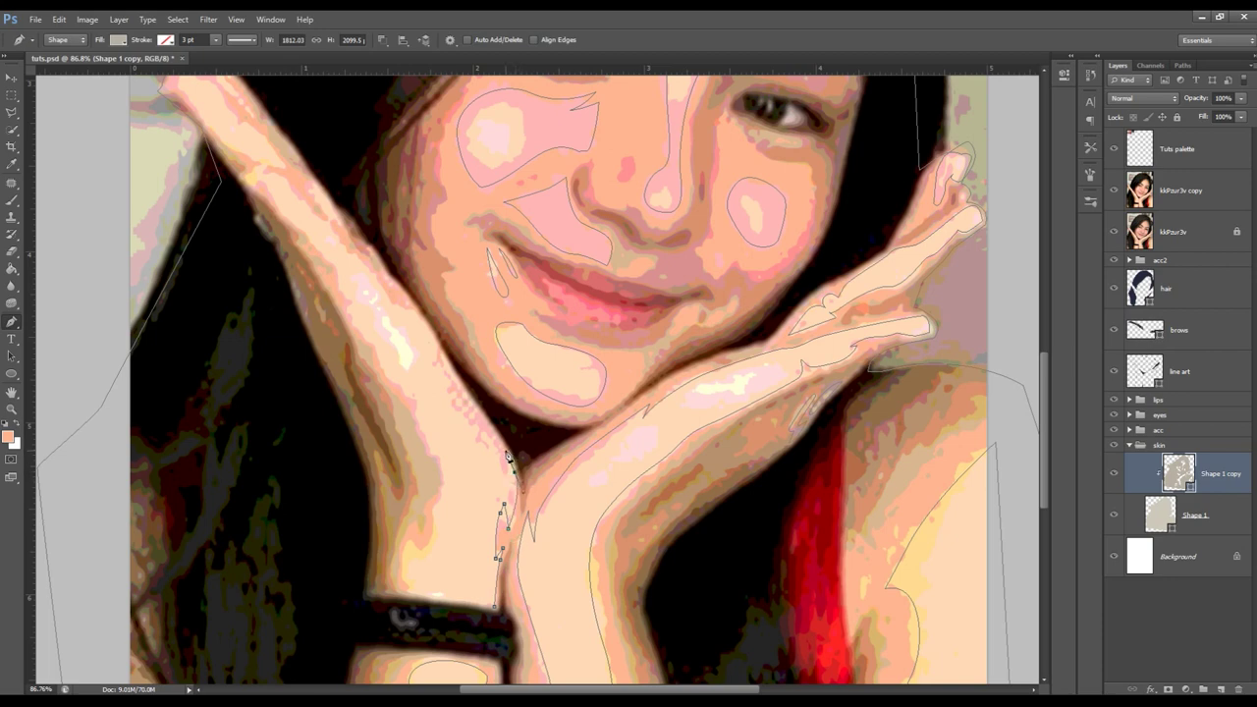
left_click(444, 367)
left_click(433, 343)
left_click(415, 311)
- Carry the outline around the fingers and back down the finger edge to the wrist, then zoom out
left_click_drag(352, 303, 468, 429)
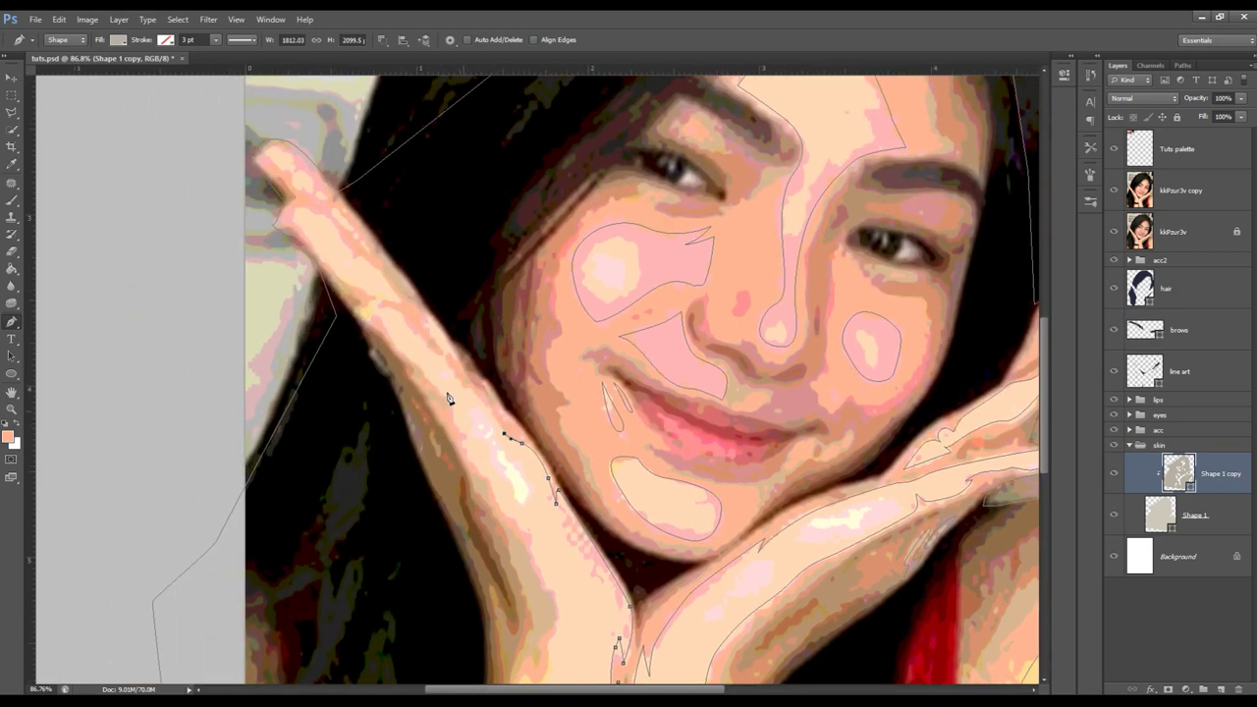
left_click_drag(427, 344, 414, 334)
left_click(381, 313)
left_click(406, 356)
scroll(447, 389, "down", 2)
left_click_drag(441, 335, 452, 347)
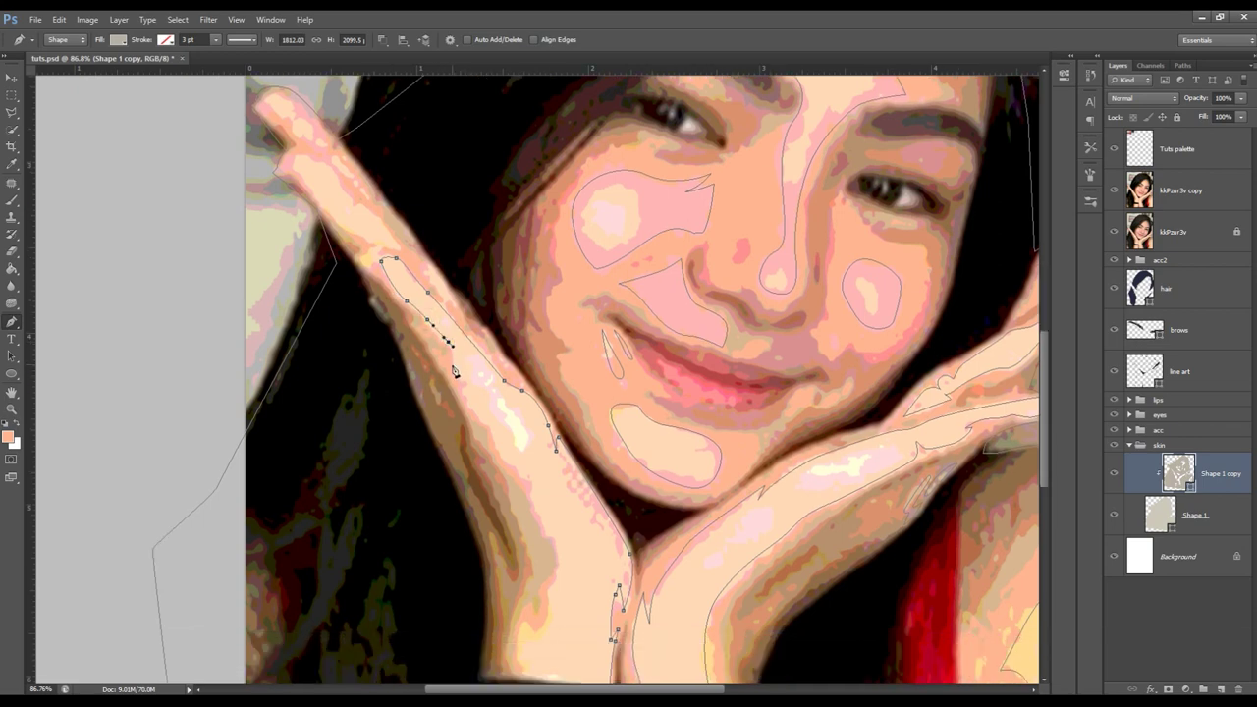
mouse_move(465, 391)
left_mouse_down()
mouse_move(472, 404)
mouse_move(387, 316)
mouse_move(411, 351)
left_mouse_up()
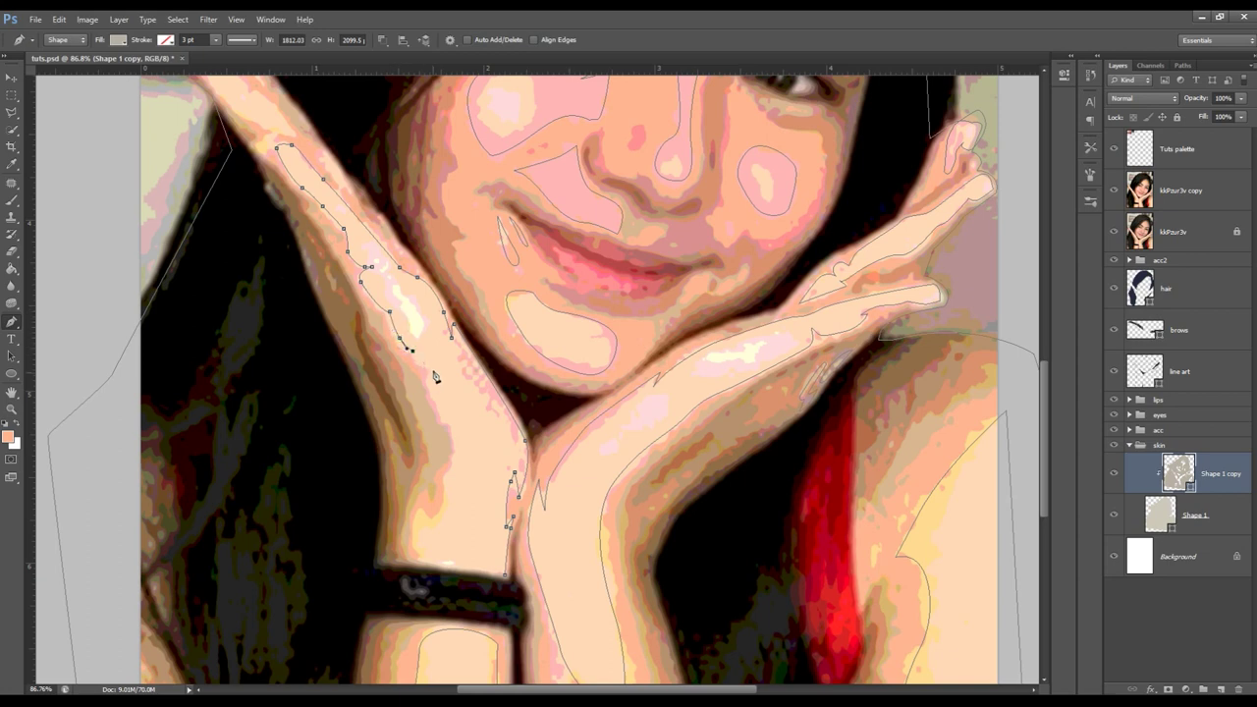
left_click_drag(432, 392, 442, 416)
left_click_drag(452, 468, 423, 556)
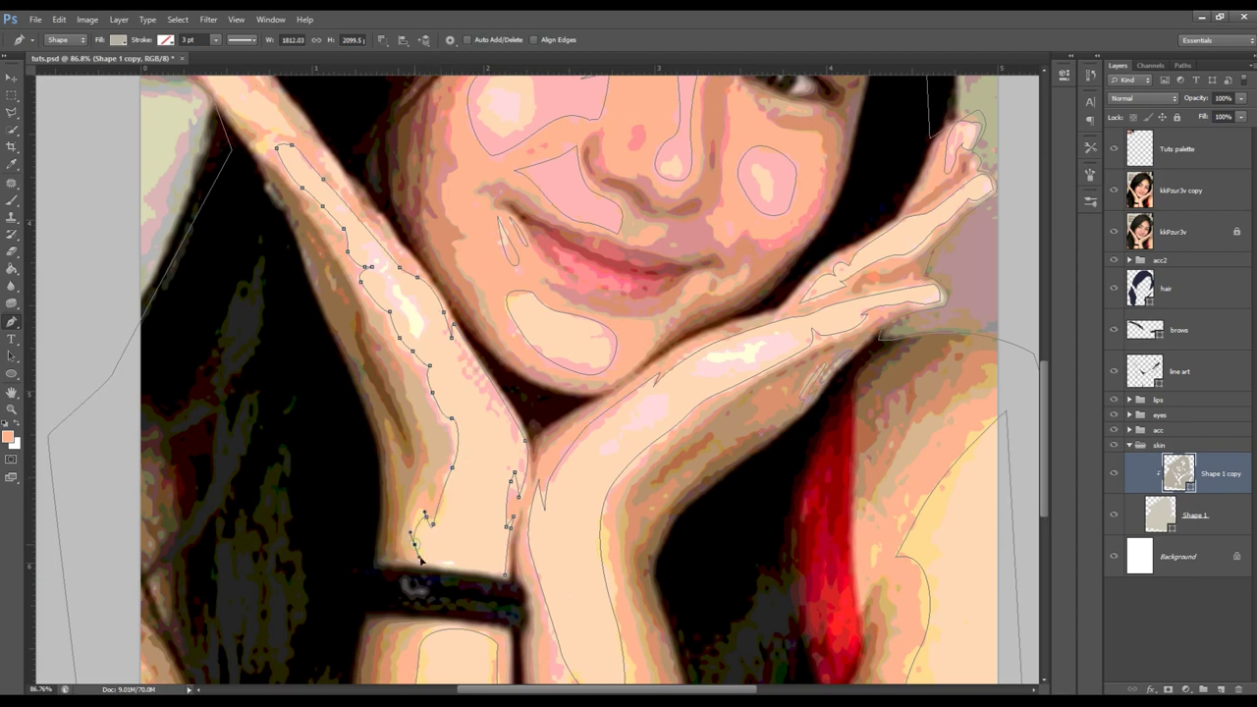
key("z")
left_click(444, 409, "alt")
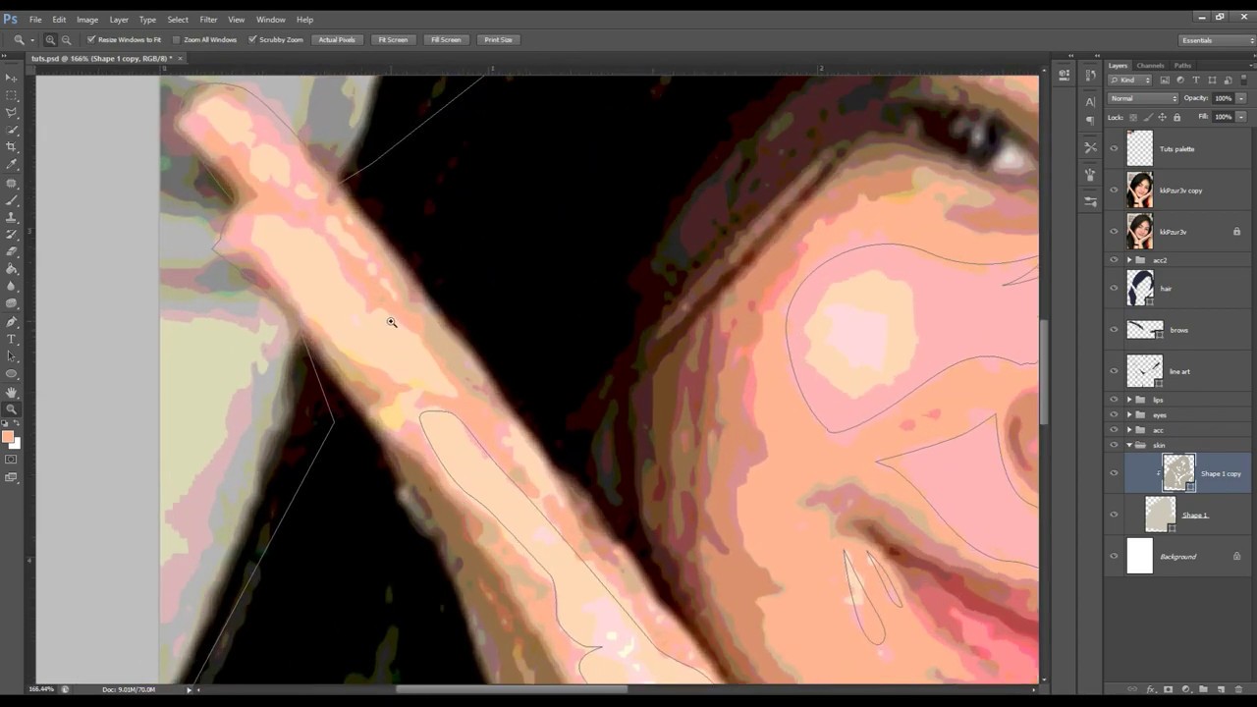
- Set the Pen's path operation and trace the fingernail shape on the raised left finger
key("p")
left_click(1113, 190)
left_click(383, 40)
left_click(417, 75)
left_click_drag(403, 398, 391, 407)
left_click(381, 416)
left_click(410, 419)
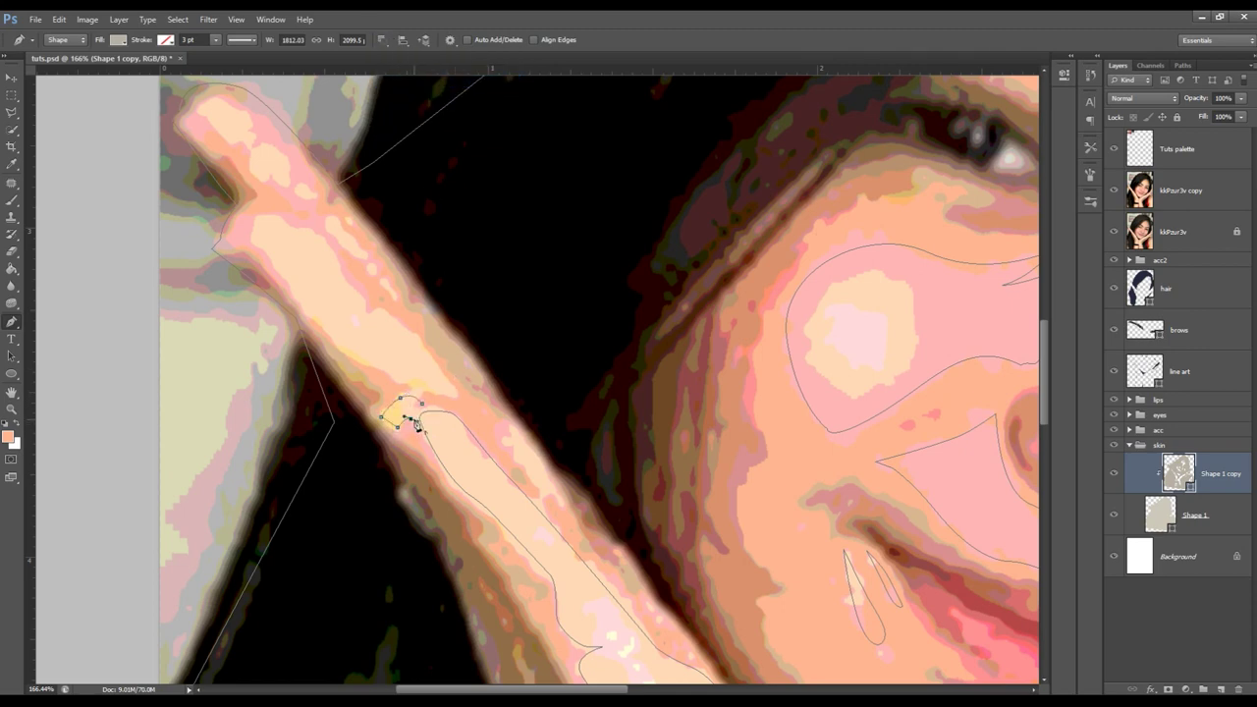
left_click_drag(422, 405, 436, 405)
key("Return")
- Trace and commit a small curved shape along the finger
left_click(564, 502)
left_click_drag(502, 415, 526, 466)
left_click(564, 502)
key("Return")
- Trace and close a highlight shape running up the finger edge and around near the fingertip
scroll(423, 356, "up", 1)
scroll(417, 393, "up", 1)
left_click(457, 456)
mouse_move(384, 372)
left_mouse_down()
mouse_move(361, 385)
mouse_move(340, 338)
left_mouse_up()
left_click(328, 316)
left_click(305, 292)
left_click_drag(254, 291, 249, 308)
left_click(269, 316)
left_click_drag(304, 373, 331, 396)
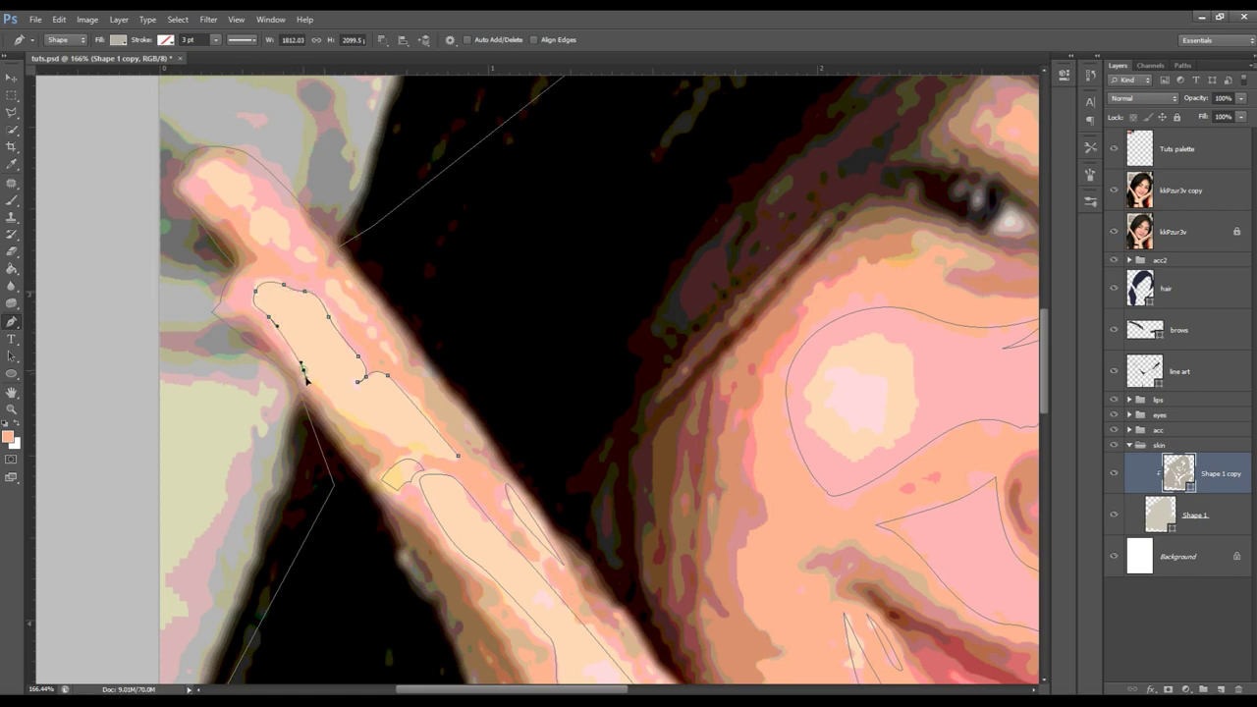
left_click(369, 426)
left_click_drag(432, 450, 446, 460)
left_click(458, 456)
- Add and close a narrow highlight shape along the finger
scroll(402, 385, "up", 1)
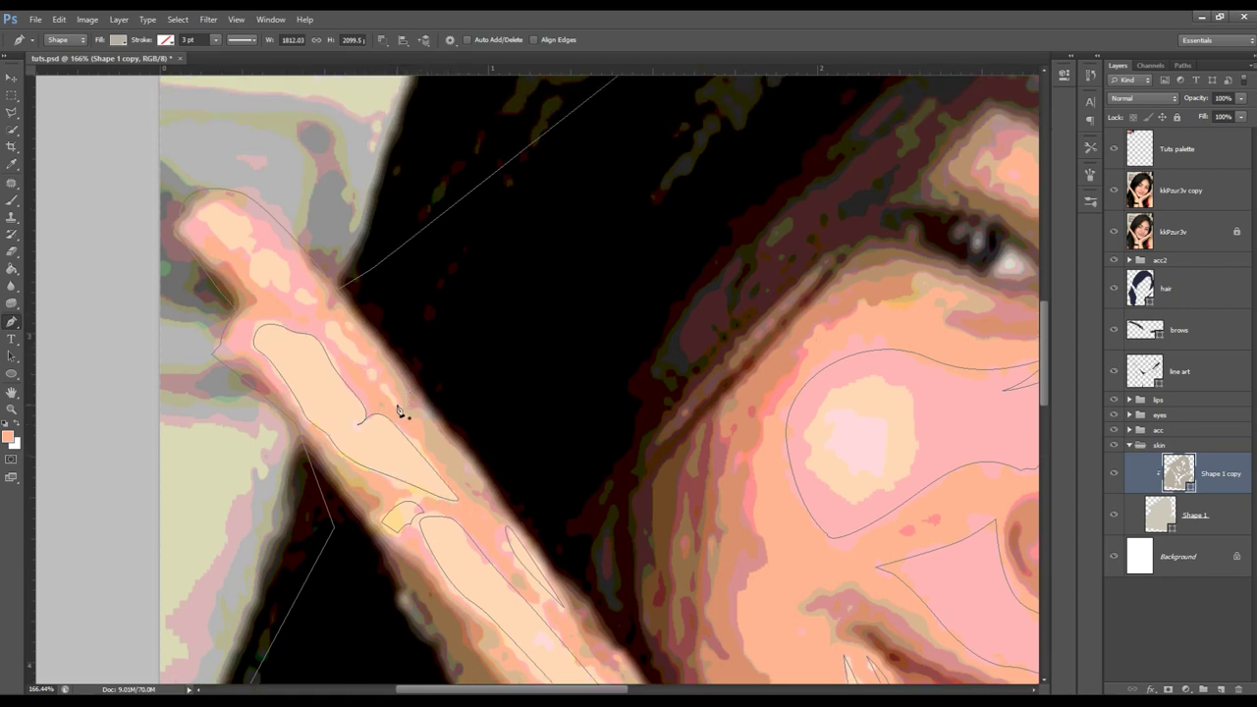
left_click(366, 356)
left_click(338, 319)
left_click_drag(327, 334, 333, 341)
left_click(396, 400)
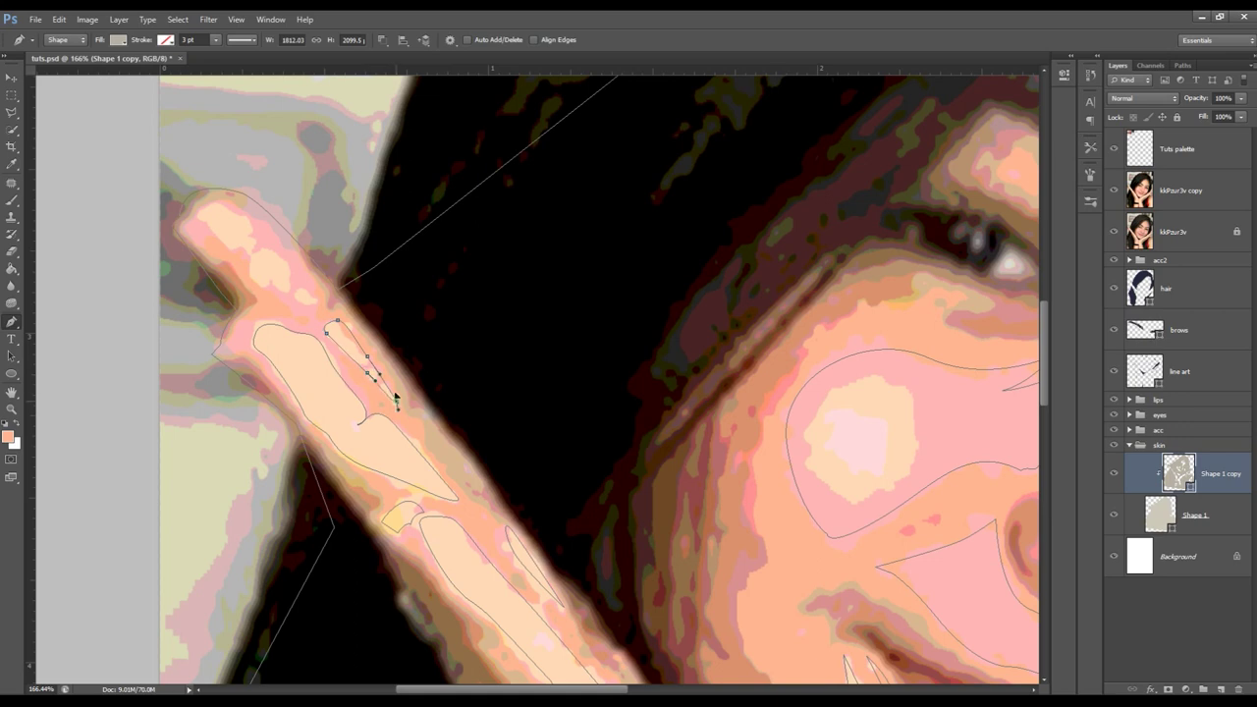
- Start a new outline up the finger edge and around the fingertip
left_click(315, 320)
left_click(313, 290)
left_click(301, 249)
left_click(281, 221)
left_click_drag(236, 189, 225, 191)
left_click_drag(196, 238, 209, 253)
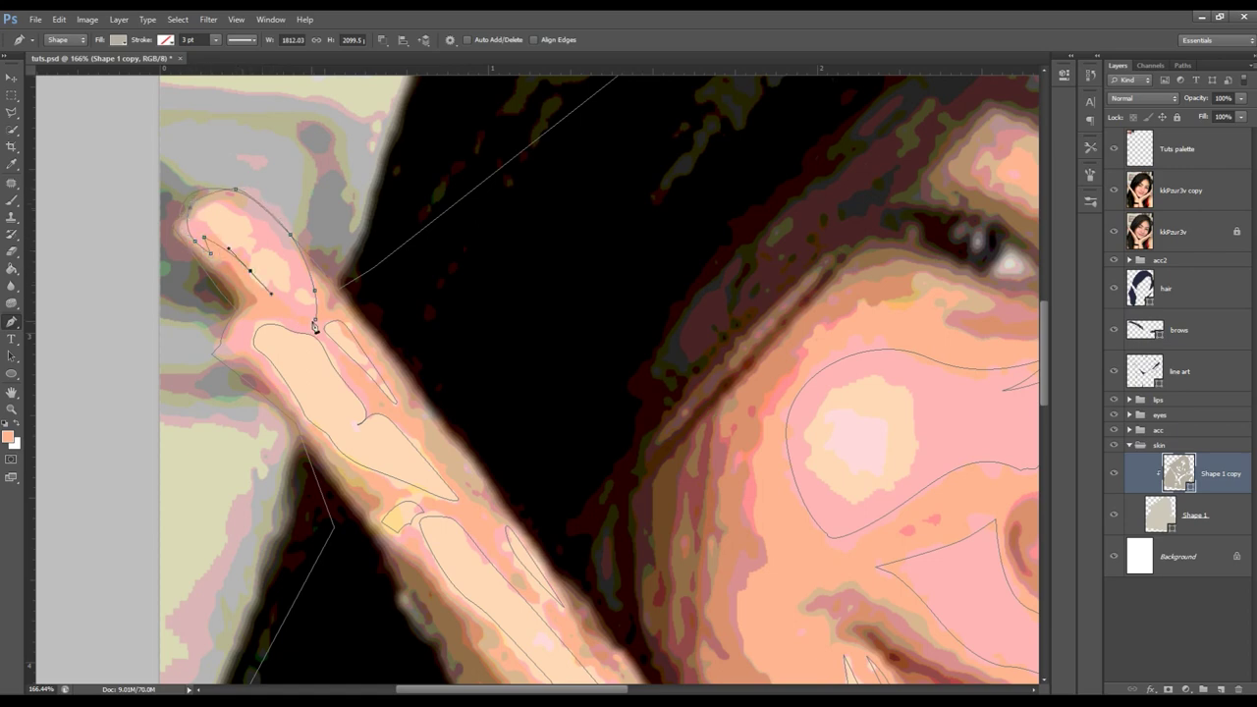
scroll(324, 324, "down", 3)
scroll(462, 298, "down", 5)
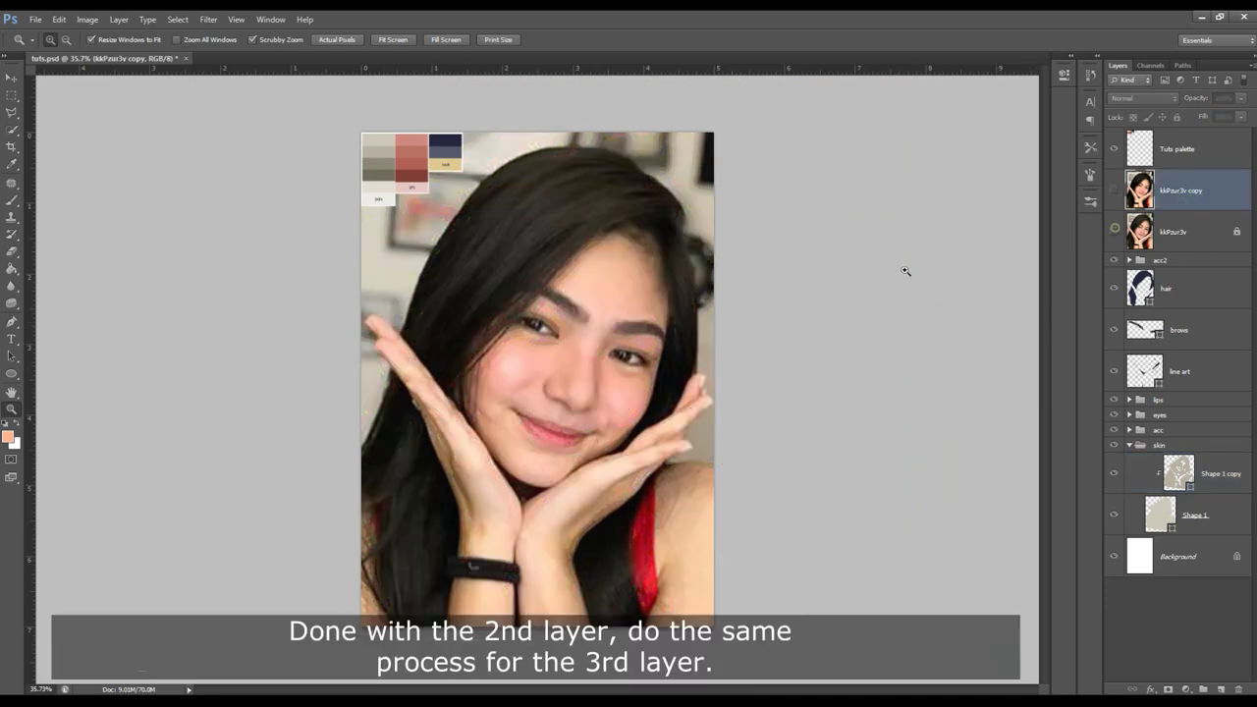
- Duplicate the Shape 1 skin base, move it above the other skin layers and clip it
scroll(449, 367, "up", 1)
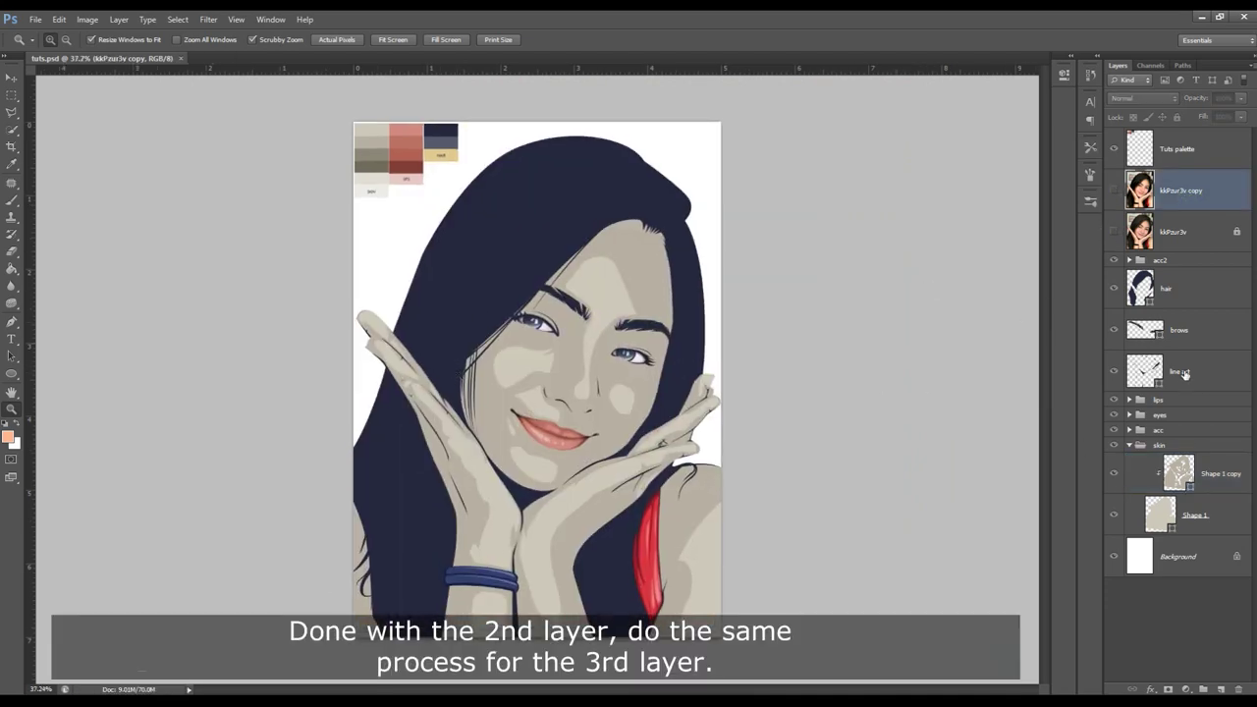
left_click(1169, 523)
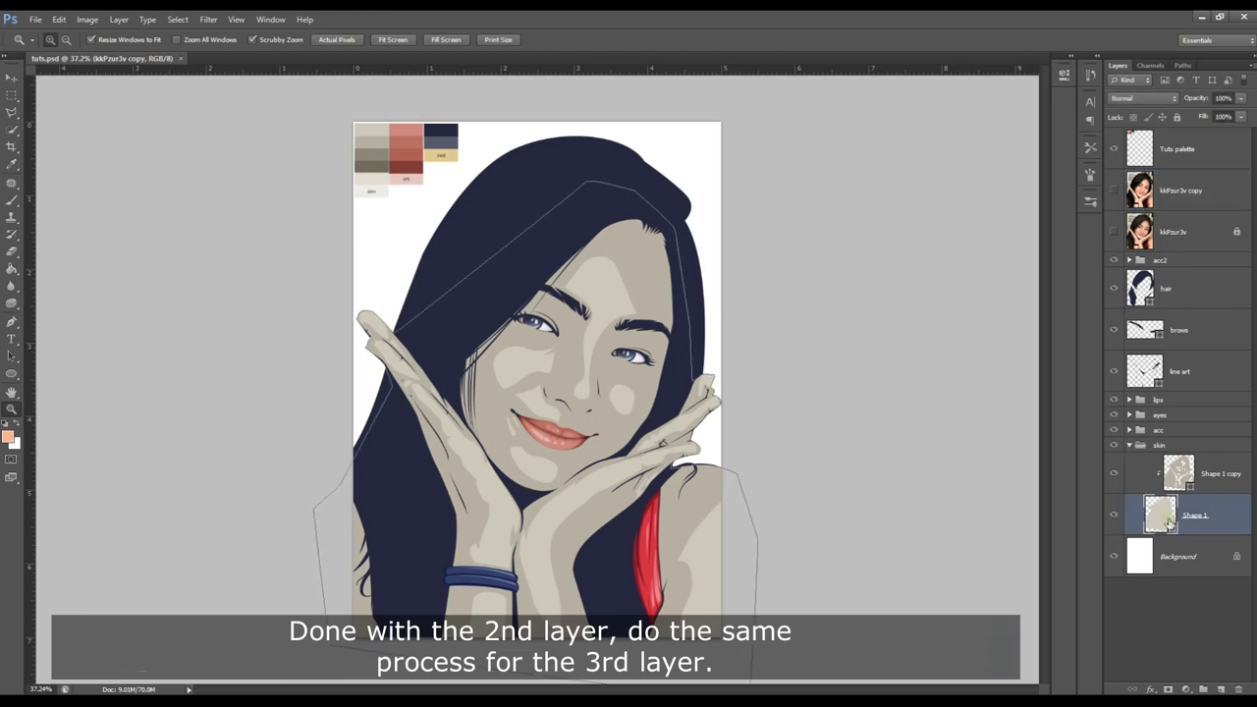
key("ctrl+j")
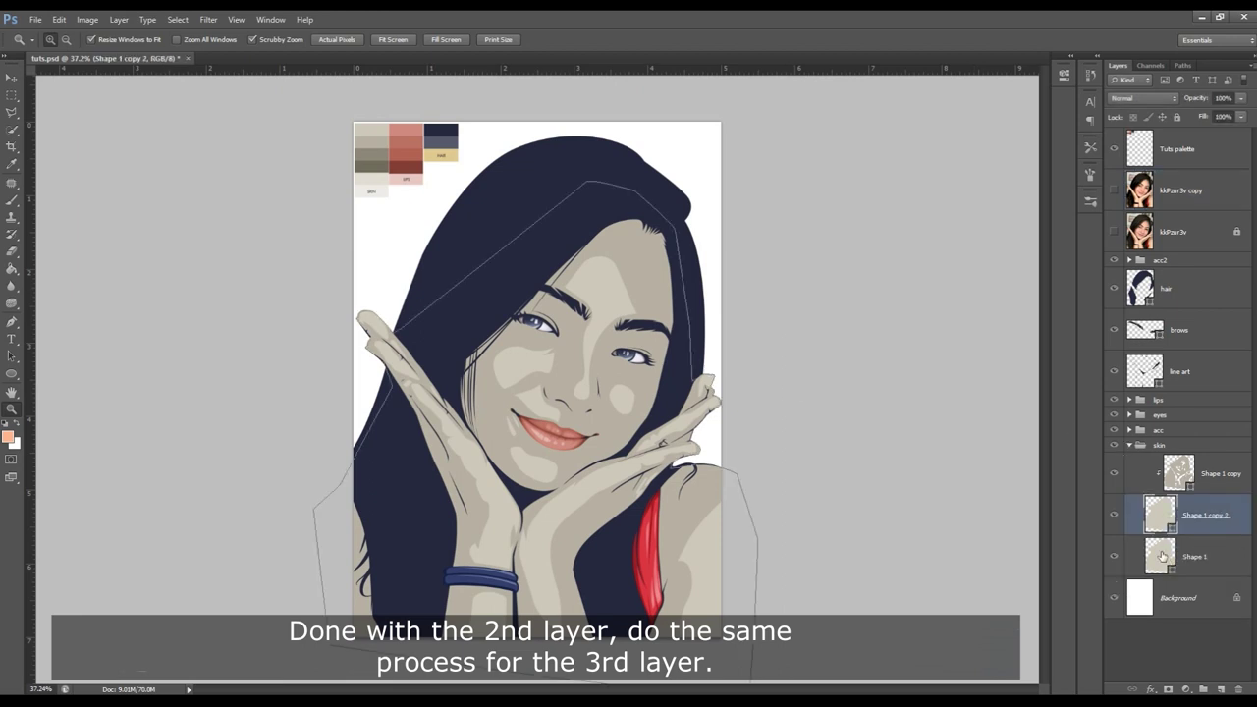
left_click_drag(1177, 531, 1177, 567)
left_click_drag(1169, 514, 1174, 462)
left_click(1221, 495, "alt")
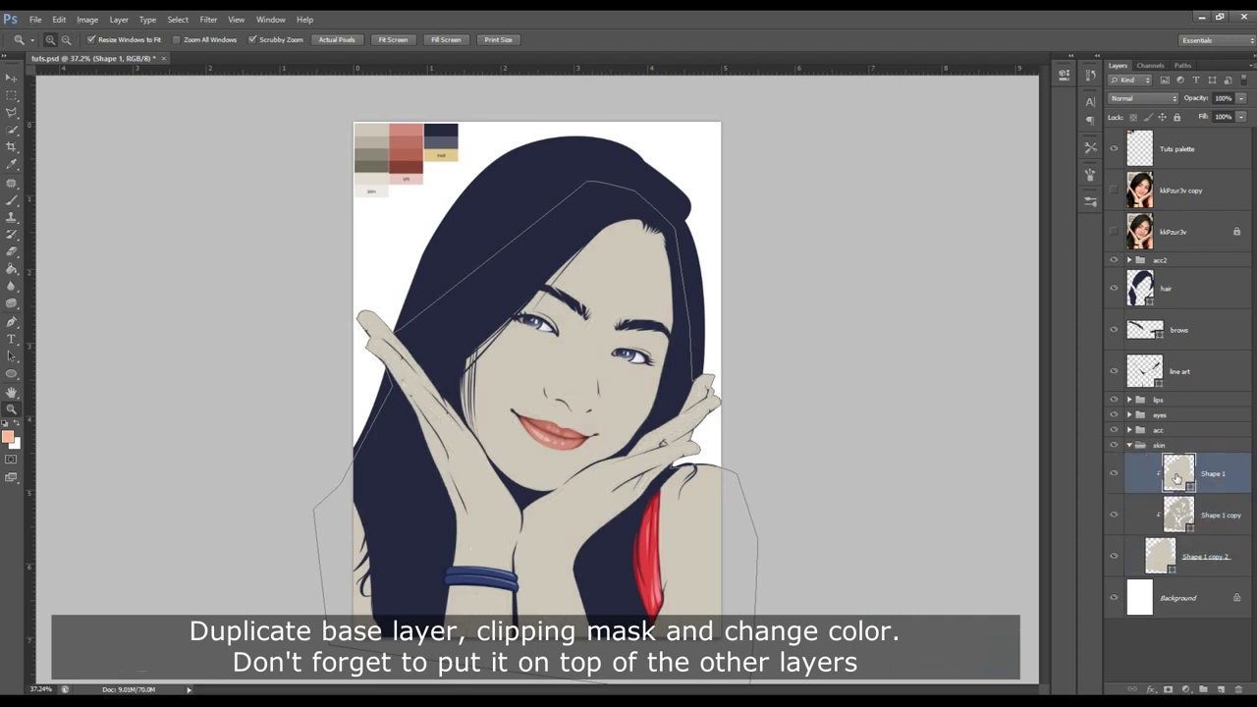
- Fill the duplicated skin layer with the darker grey #8c8778
double_click(1178, 473)
left_click(373, 155)
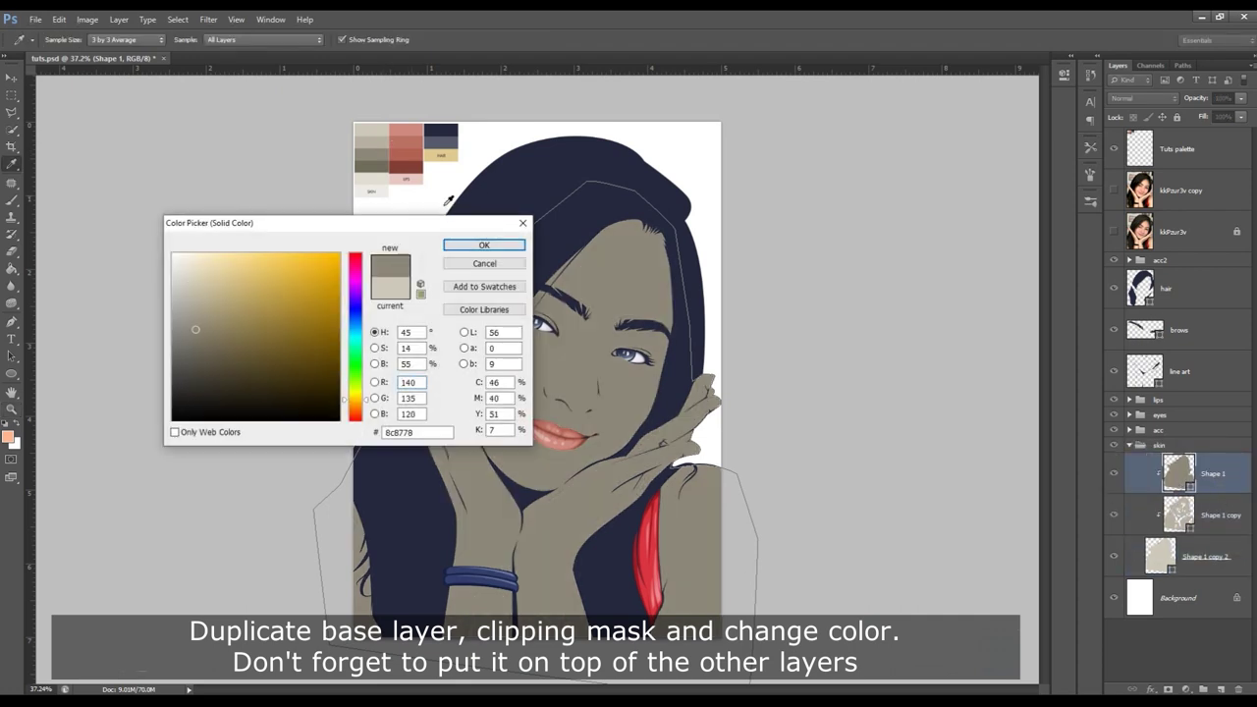
left_click(484, 244)
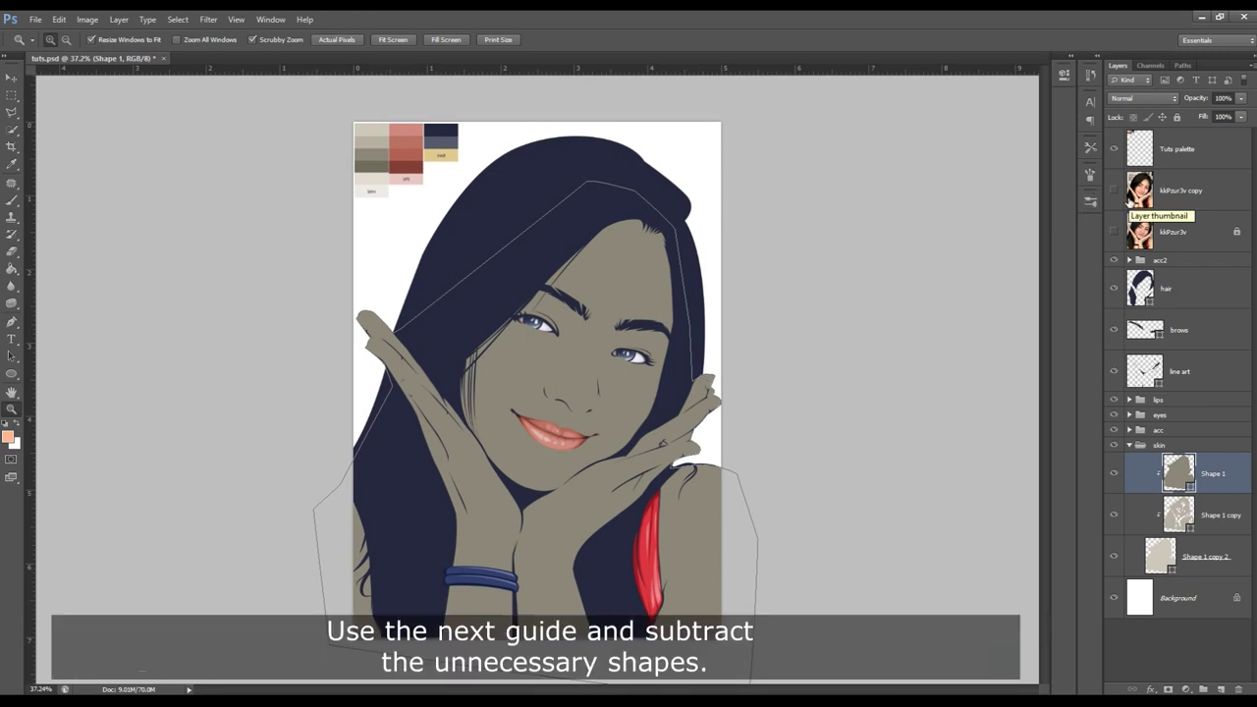
- Toggle the posterized photo reference and zoom in on the face and hands
left_click(1113, 190)
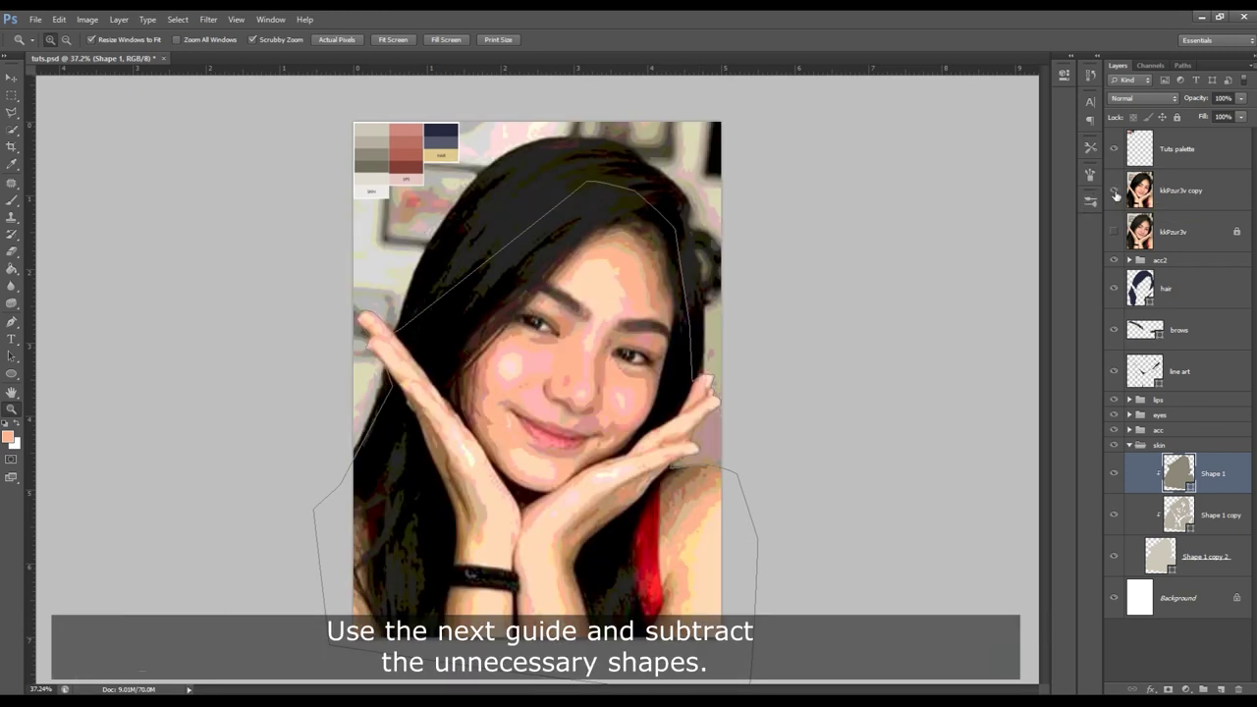
left_click(1115, 194)
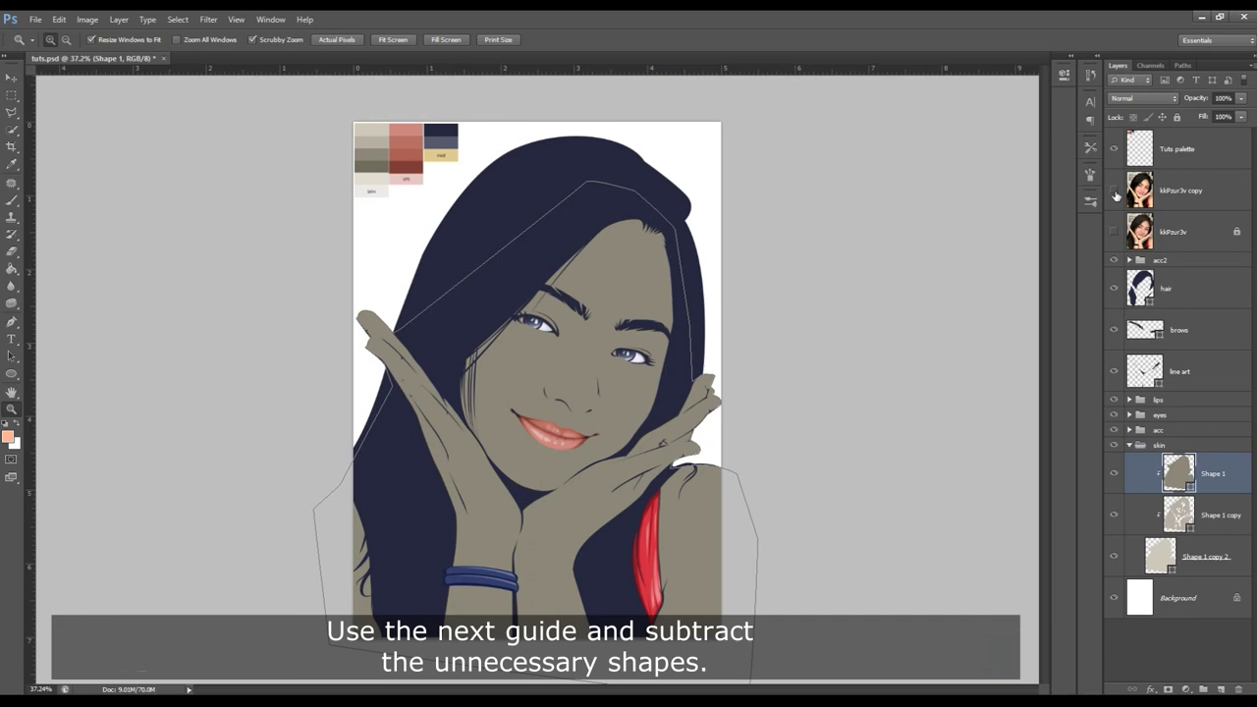
left_click(1115, 194)
left_click_drag(560, 416, 678, 407)
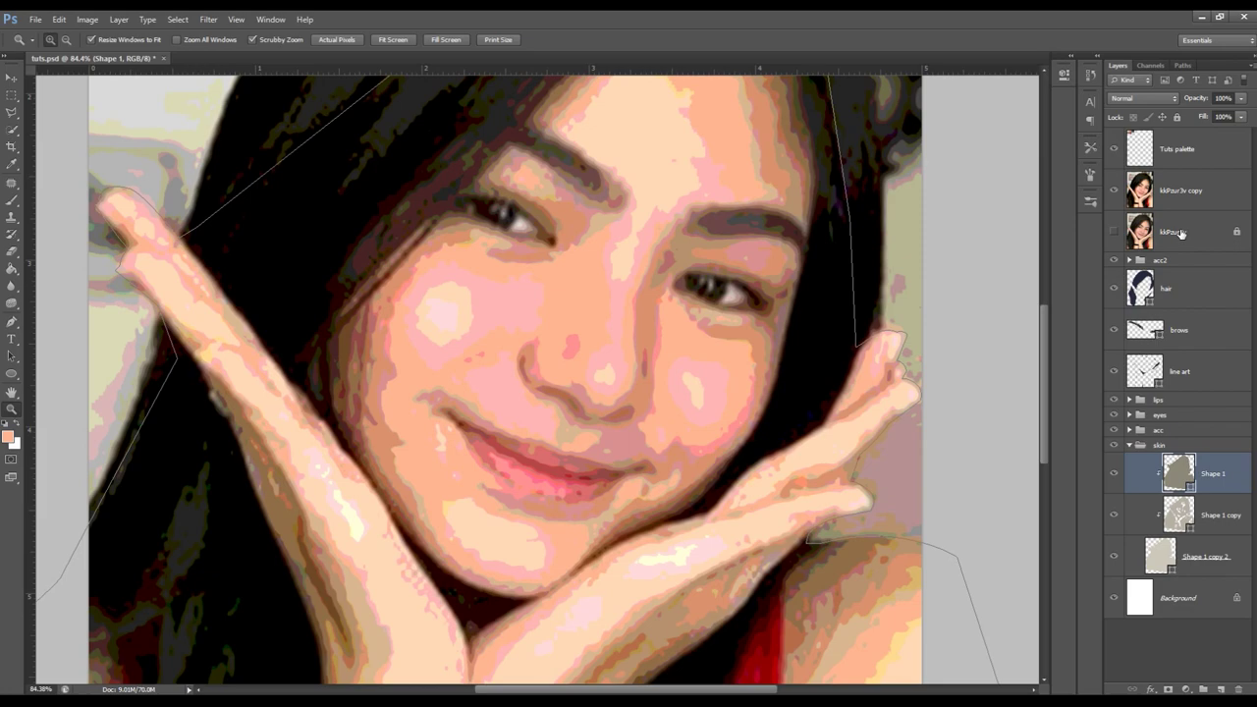
left_click(1115, 191)
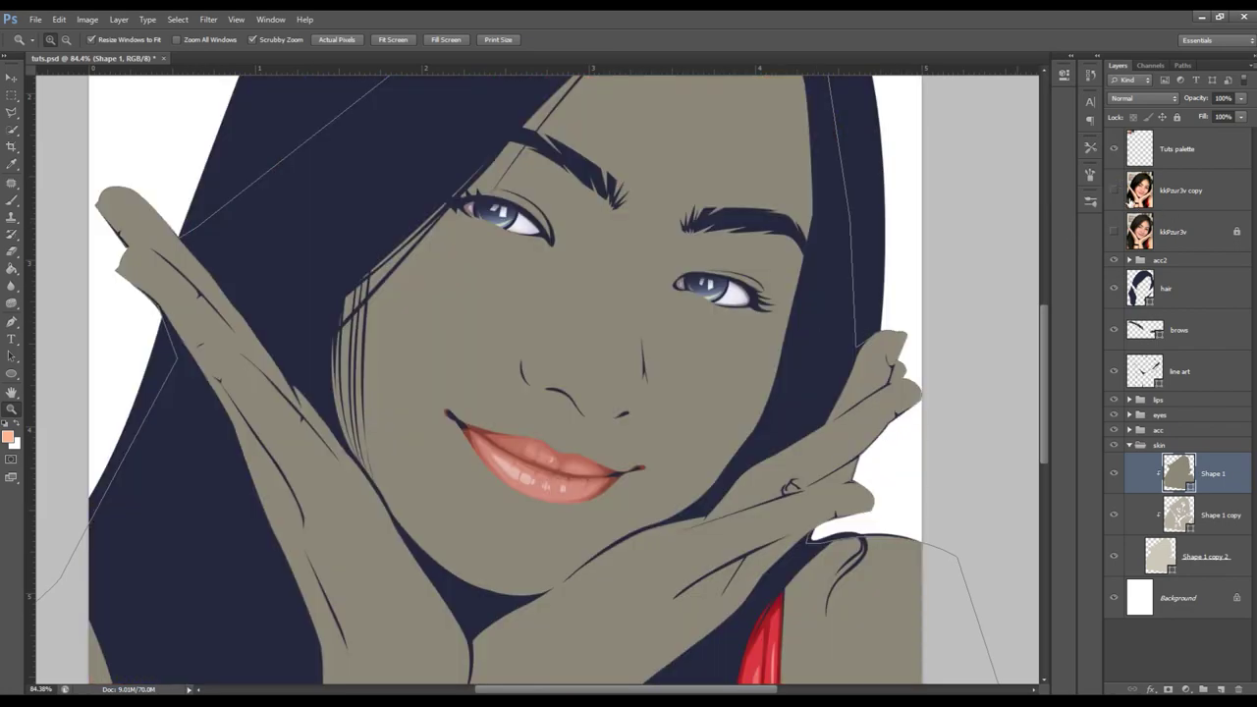
left_click(1115, 192)
- Select the Pen tool with a subtracting path operation for the Shape 1 layer
key("p")
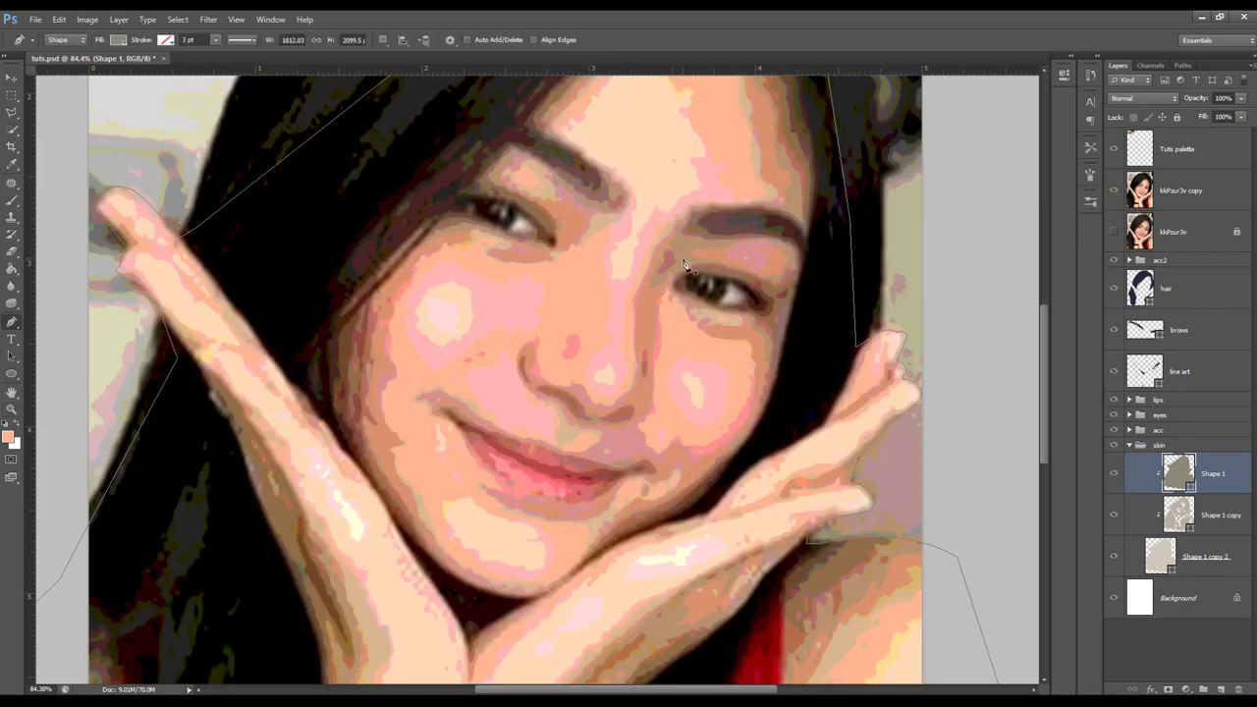
left_click(383, 39)
left_click(422, 79)
scroll(633, 358, "up", 3)
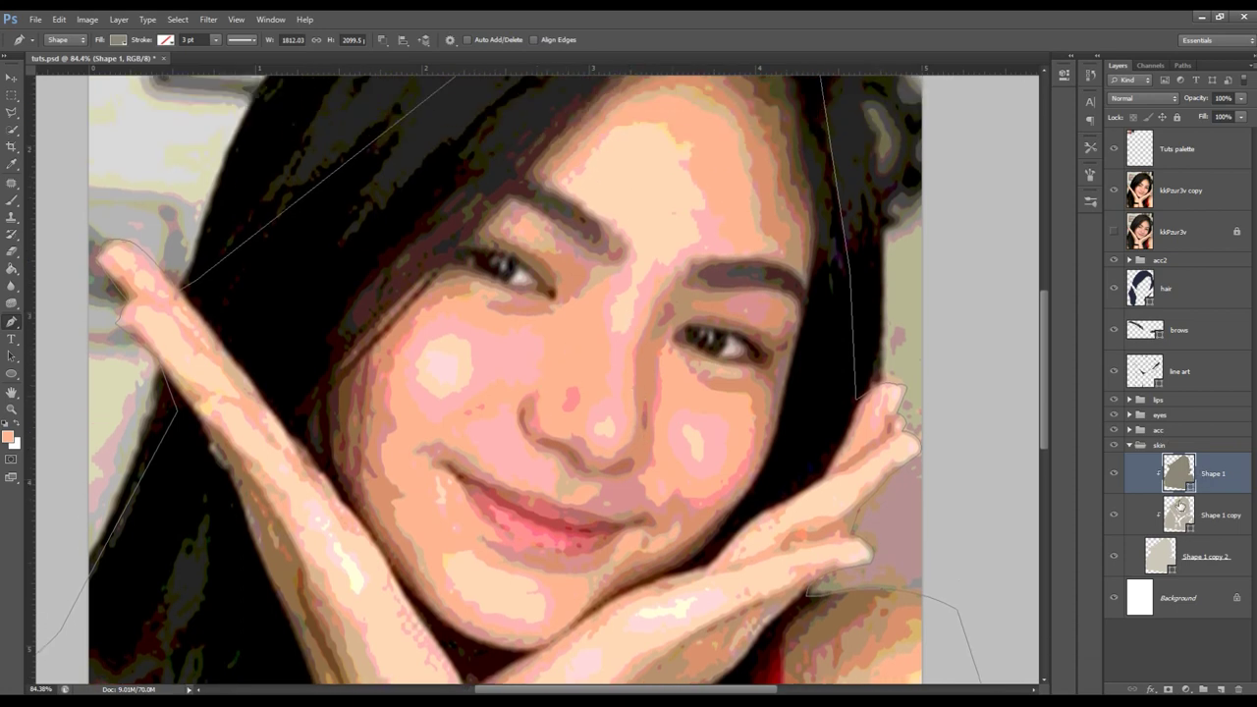
- Trace the highlight outline from the nose up around the forehead to the inner brow
left_click(544, 383)
left_click_drag(547, 432, 574, 445)
mouse_move(583, 434)
left_mouse_down()
mouse_move(590, 449)
mouse_move(620, 451)
mouse_move(638, 416)
left_mouse_up()
left_click_drag(632, 355, 632, 345)
mouse_move(673, 275)
left_mouse_down()
mouse_move(703, 251)
mouse_move(776, 251)
left_mouse_up()
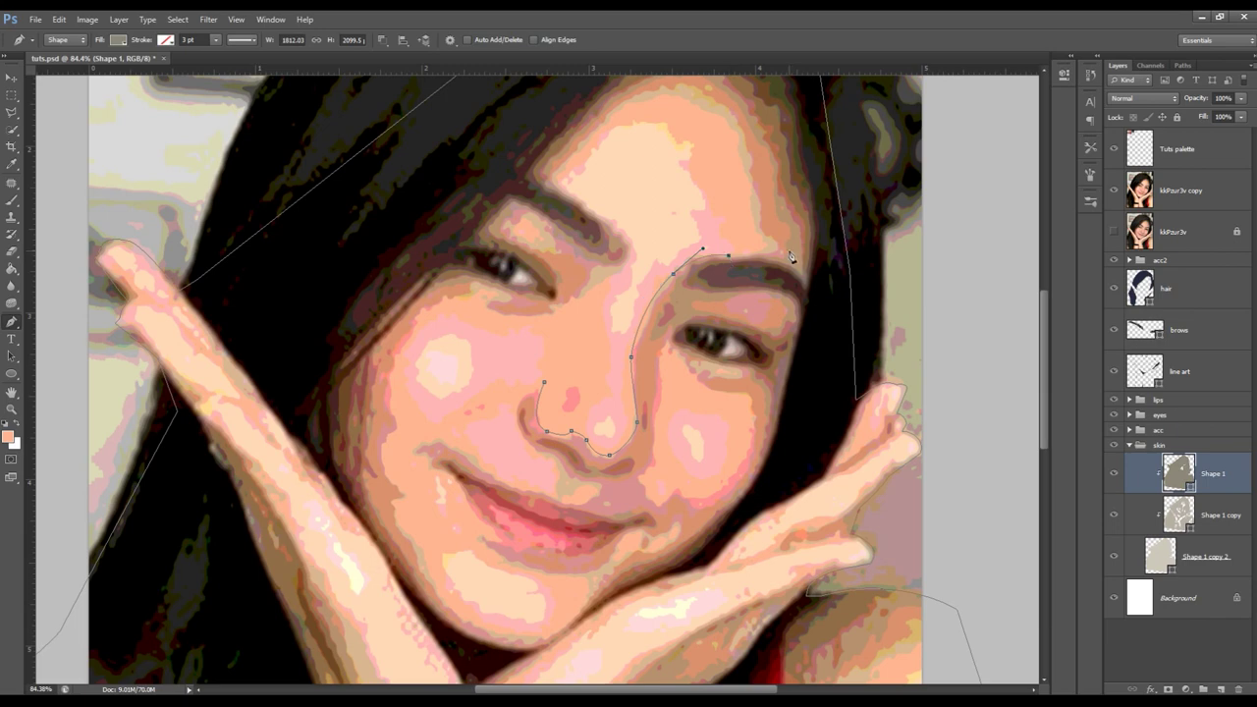
mouse_move(752, 164)
left_mouse_down()
mouse_move(745, 141)
mouse_move(694, 221)
left_mouse_up()
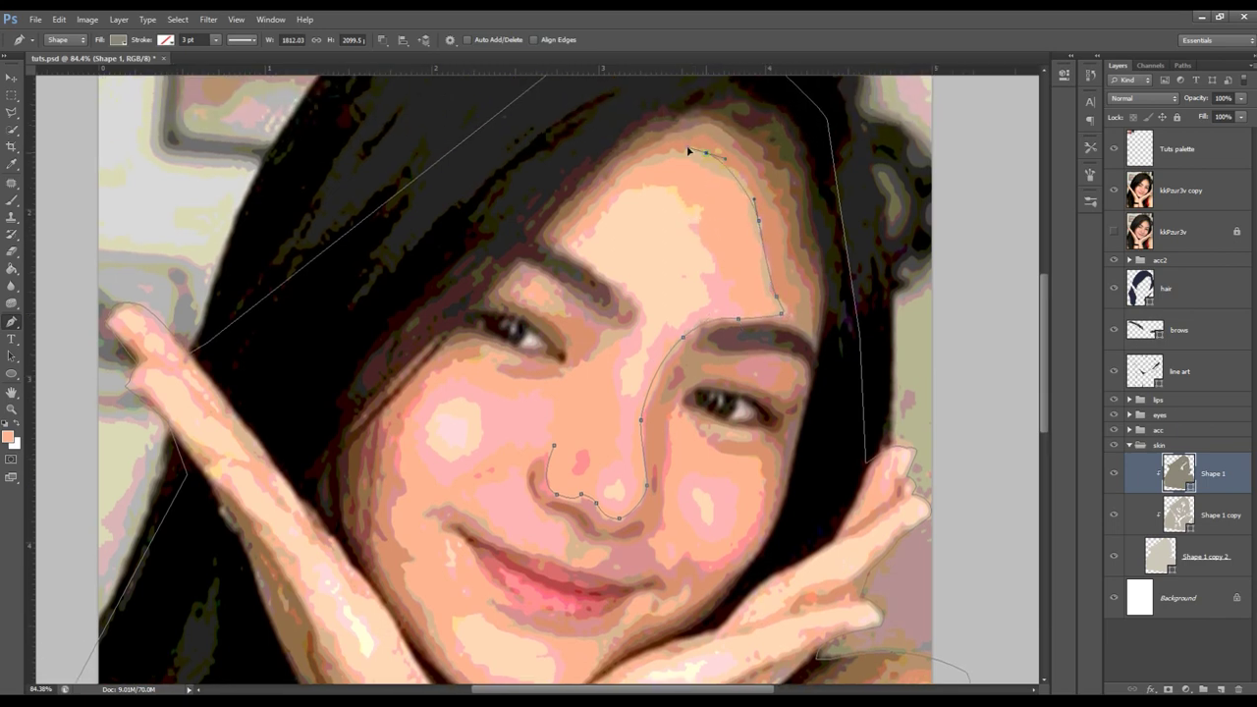
left_click_drag(569, 250, 587, 263)
mouse_move(641, 314)
left_mouse_down()
mouse_move(639, 331)
mouse_move(607, 331)
mouse_move(590, 367)
mouse_move(557, 373)
left_mouse_up()
mouse_move(488, 369)
left_mouse_down()
mouse_move(460, 354)
mouse_move(528, 370)
mouse_move(499, 349)
left_mouse_up()
left_click(491, 370, "alt")
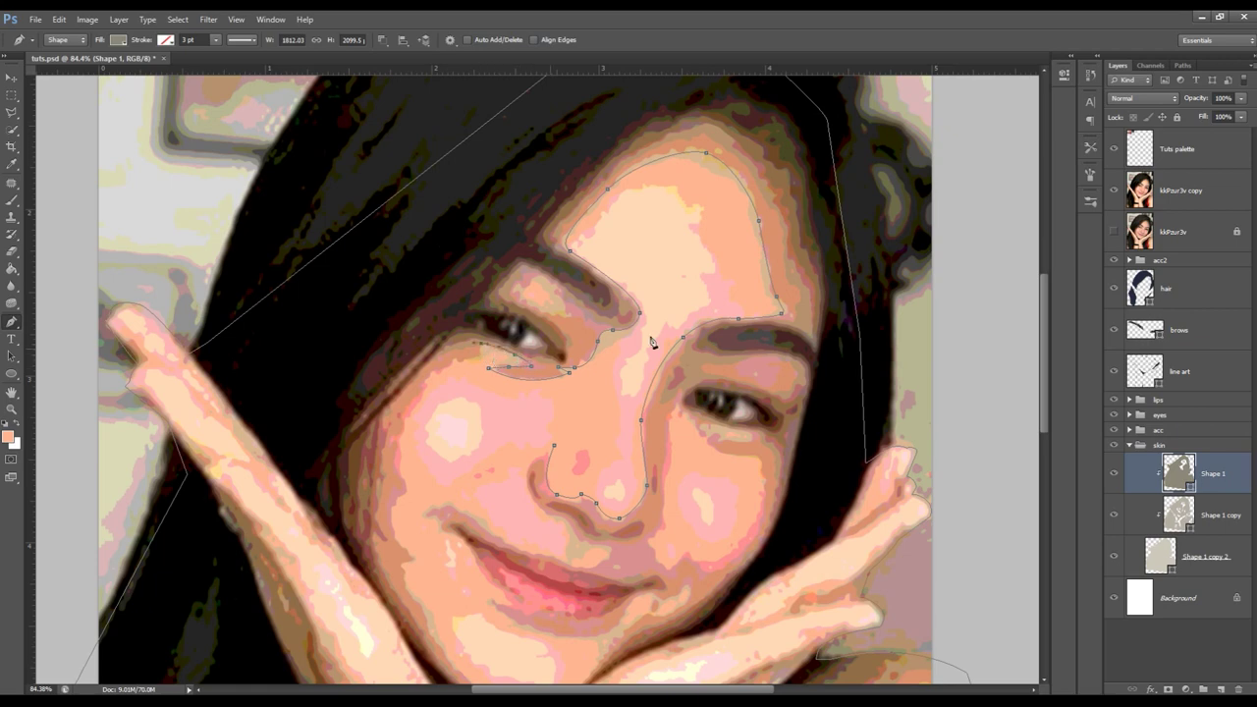
- Compare against the original photo, then restore the posterized reference
left_click(1114, 191)
left_click(1114, 232)
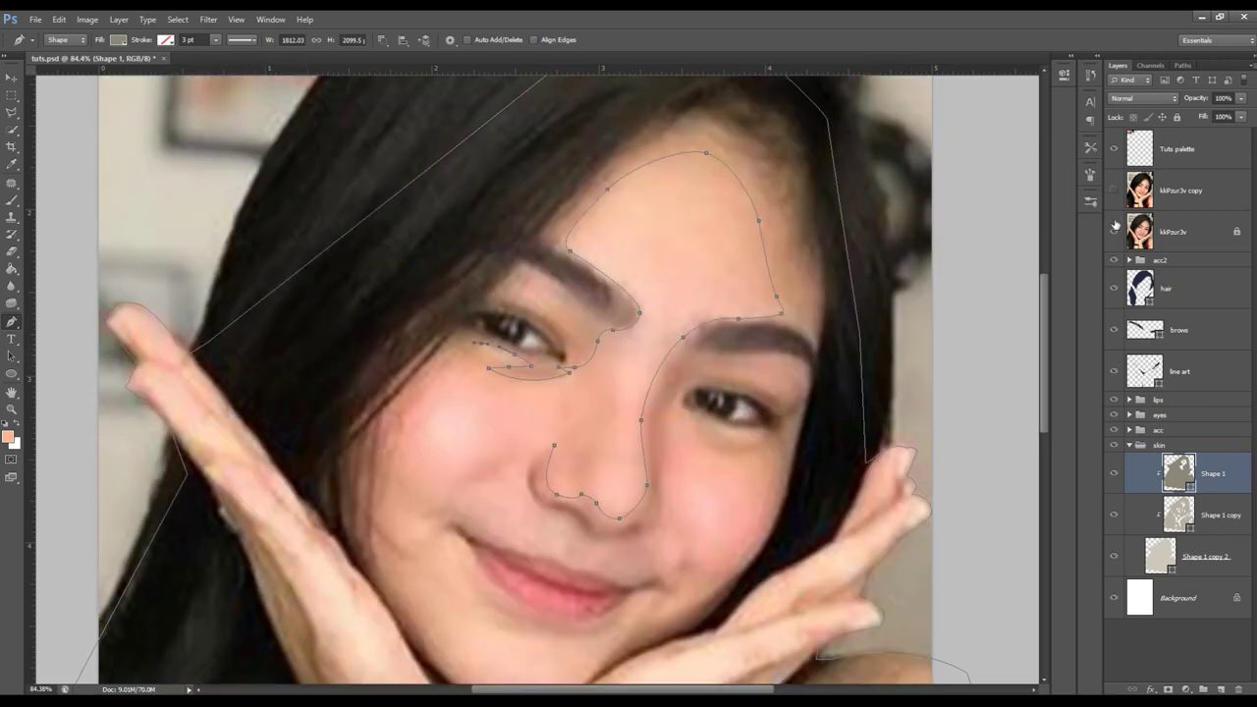
left_click(1114, 232)
left_click(1114, 190)
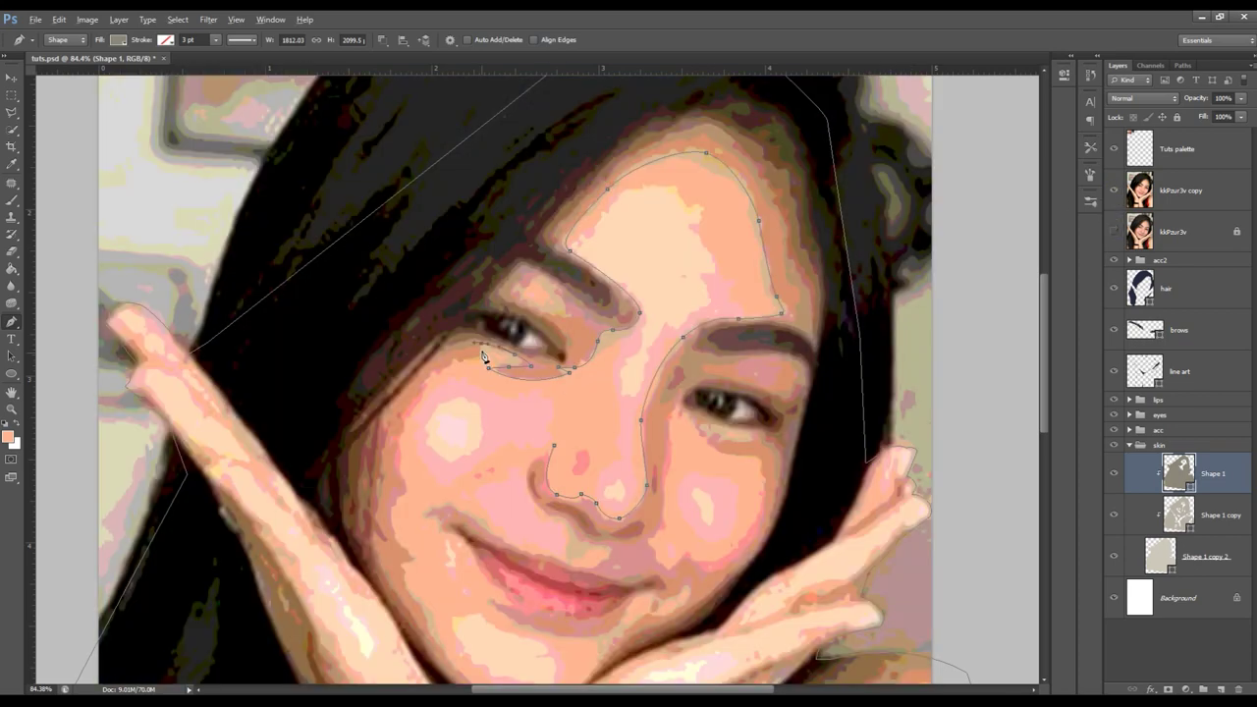
- Extend the outline under the eye and down the left cheek
left_click(433, 360)
left_click(416, 392)
left_click(403, 423)
scroll(432, 442, "down", 3)
left_click(401, 324)
mouse_move(400, 359)
left_mouse_down()
mouse_move(390, 373)
mouse_move(414, 423)
left_mouse_up()
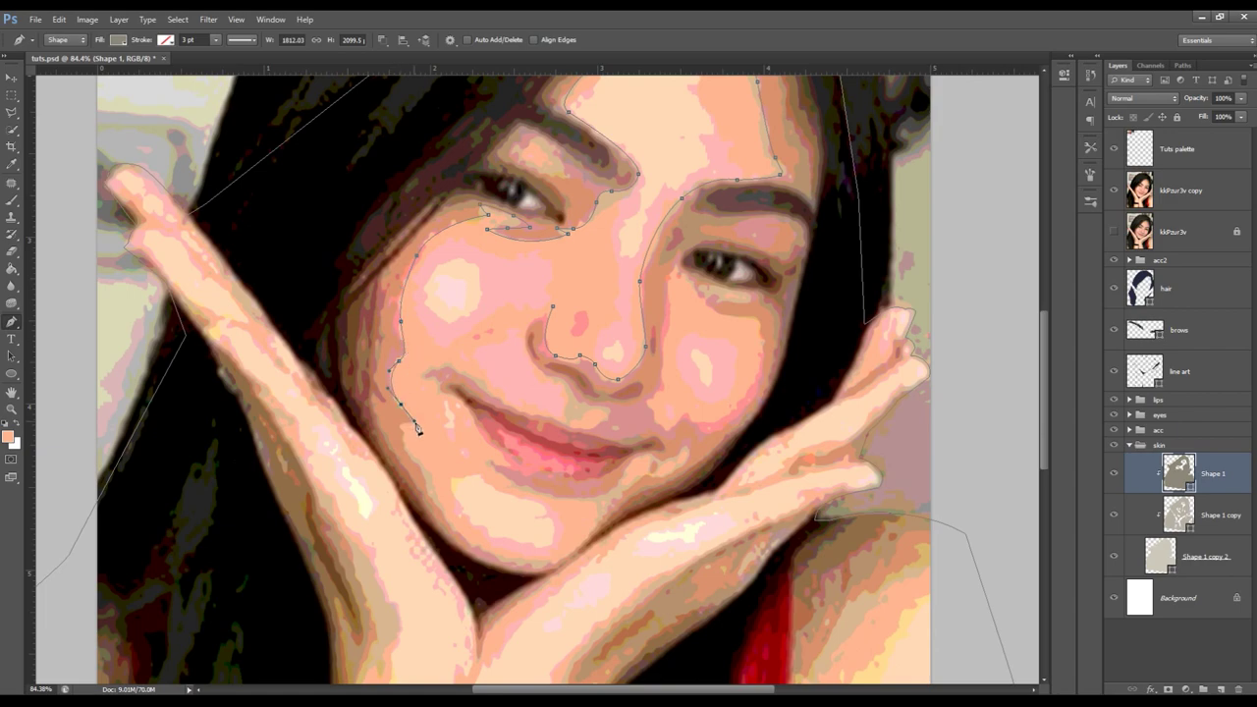
- Check the original photo again and bring back the posterized reference
left_click(1114, 191)
left_click(1114, 232)
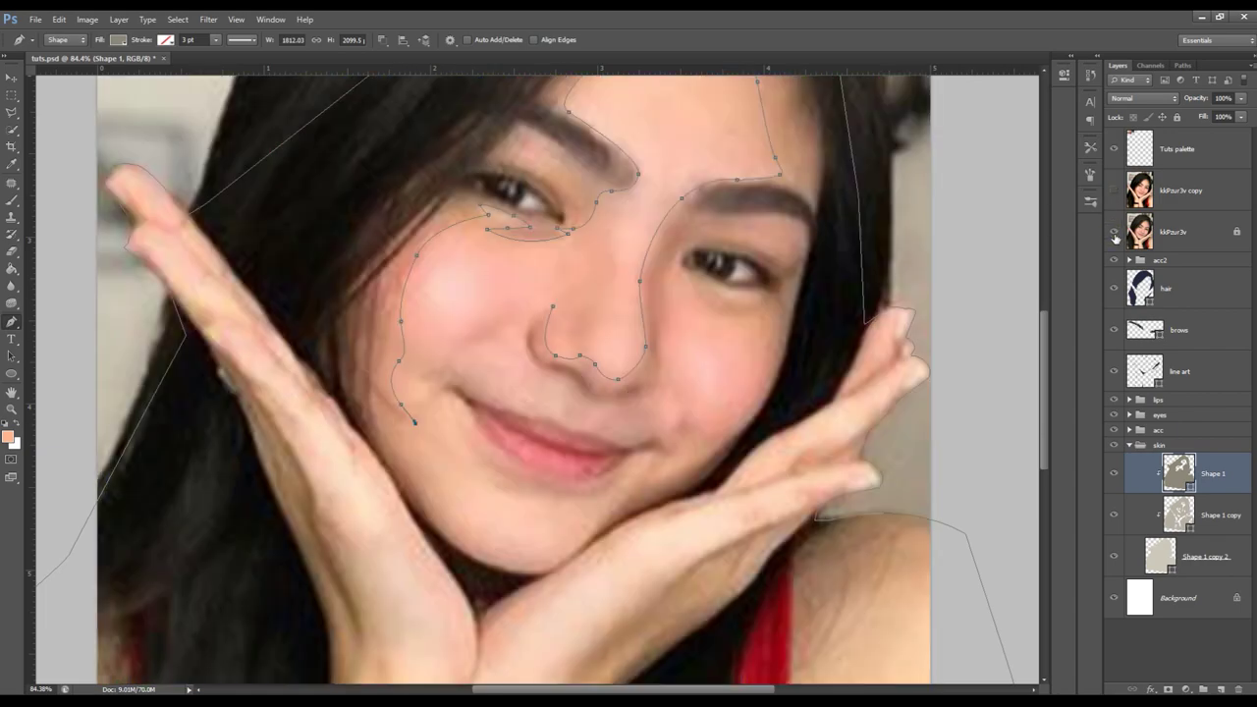
left_click(1115, 234)
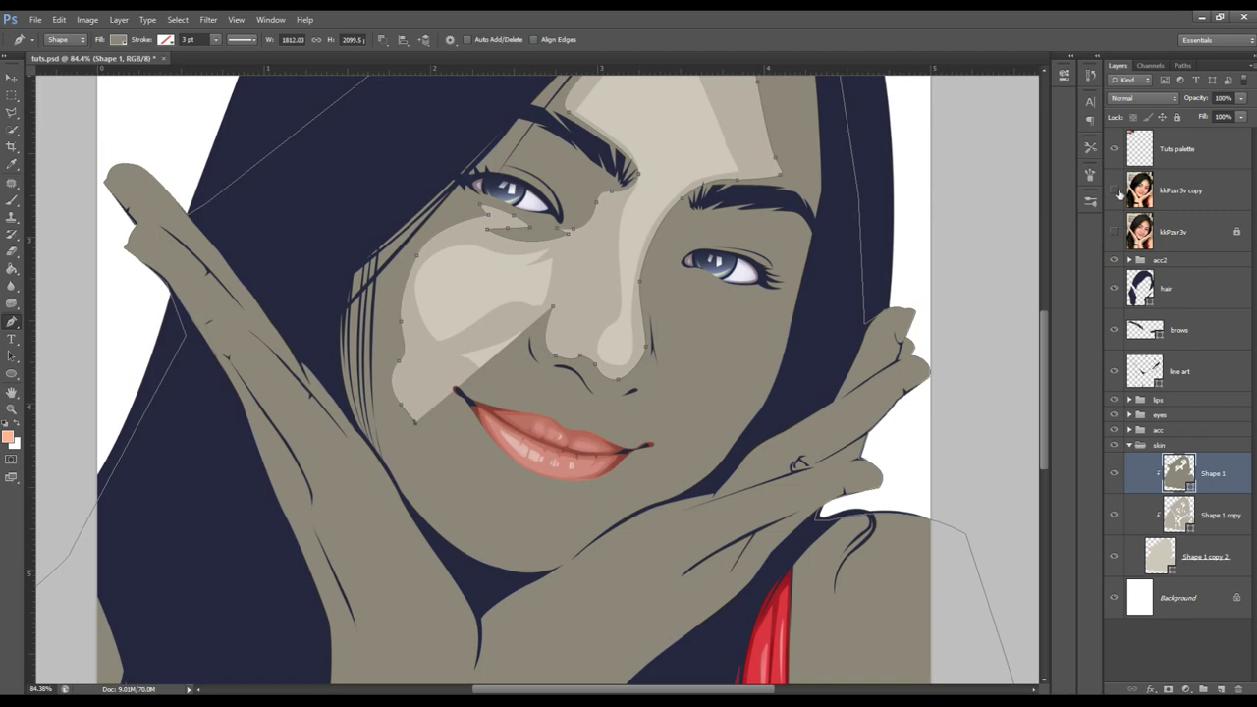
left_click(1113, 191)
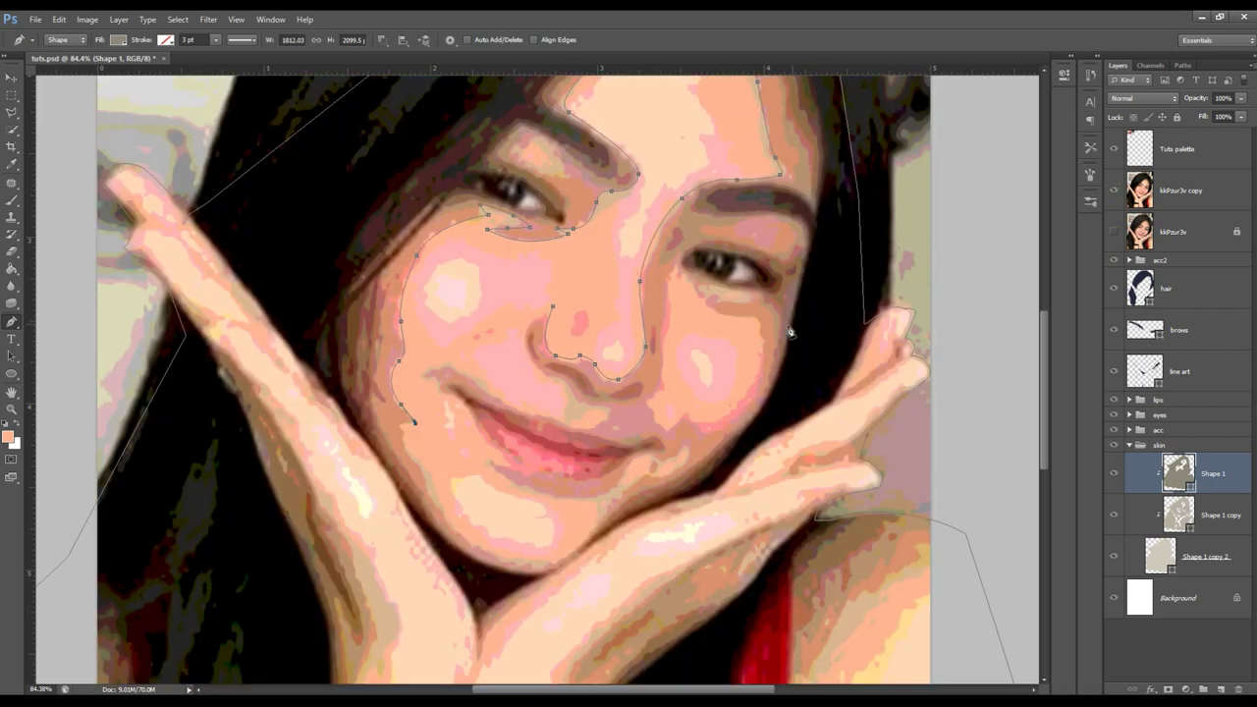
- Continue the outline from the cheek along the jaw and chin toward the lip corner
left_click(414, 422)
left_click_drag(429, 488, 443, 515)
mouse_move(497, 556)
left_mouse_down()
mouse_move(518, 563)
mouse_move(597, 525)
left_mouse_up()
left_click_drag(634, 482, 689, 438)
scroll(663, 462, "up", 5)
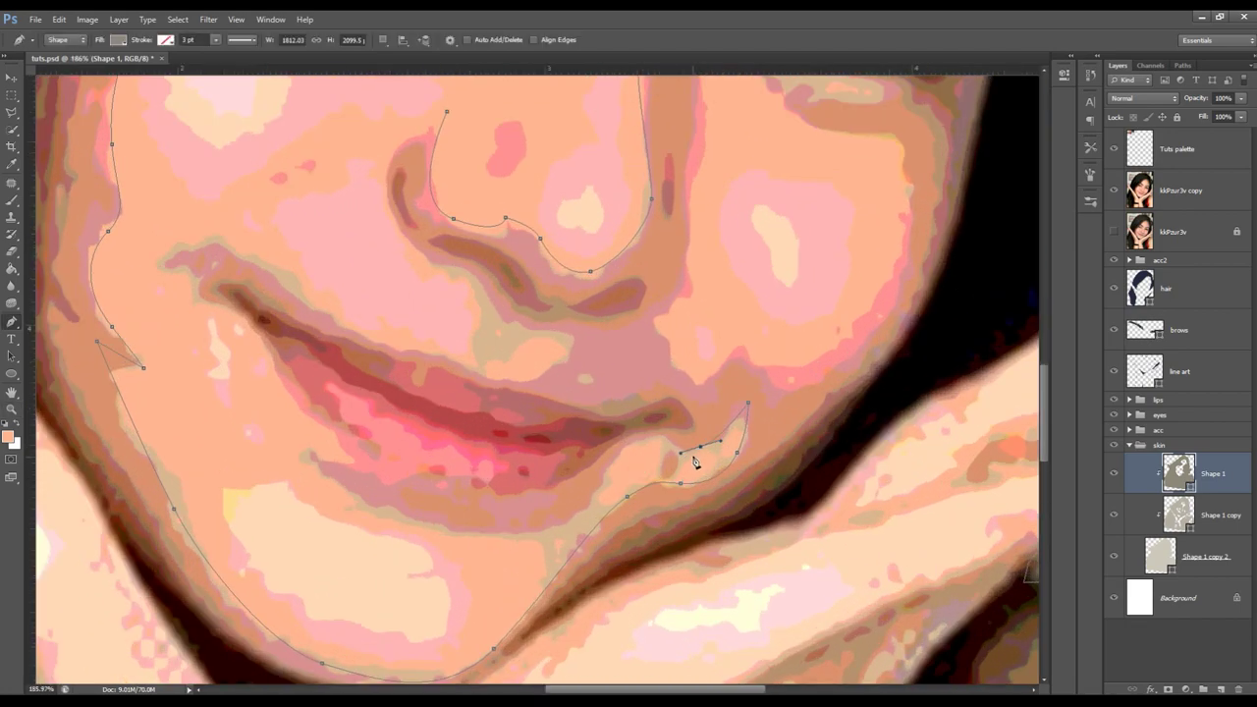
left_click_drag(691, 456, 676, 448)
left_click_drag(613, 459, 604, 483)
left_click_drag(474, 532, 365, 506)
mouse_move(288, 441)
left_mouse_down()
mouse_move(299, 459)
mouse_move(373, 461)
left_mouse_up()
- Trace up the lip crease, around the mouth corner and upper lip, and close the path
left_click(299, 402)
left_click(258, 336)
left_click(241, 316)
mouse_move(225, 305)
left_mouse_down()
mouse_move(202, 300)
mouse_move(204, 276)
left_mouse_up()
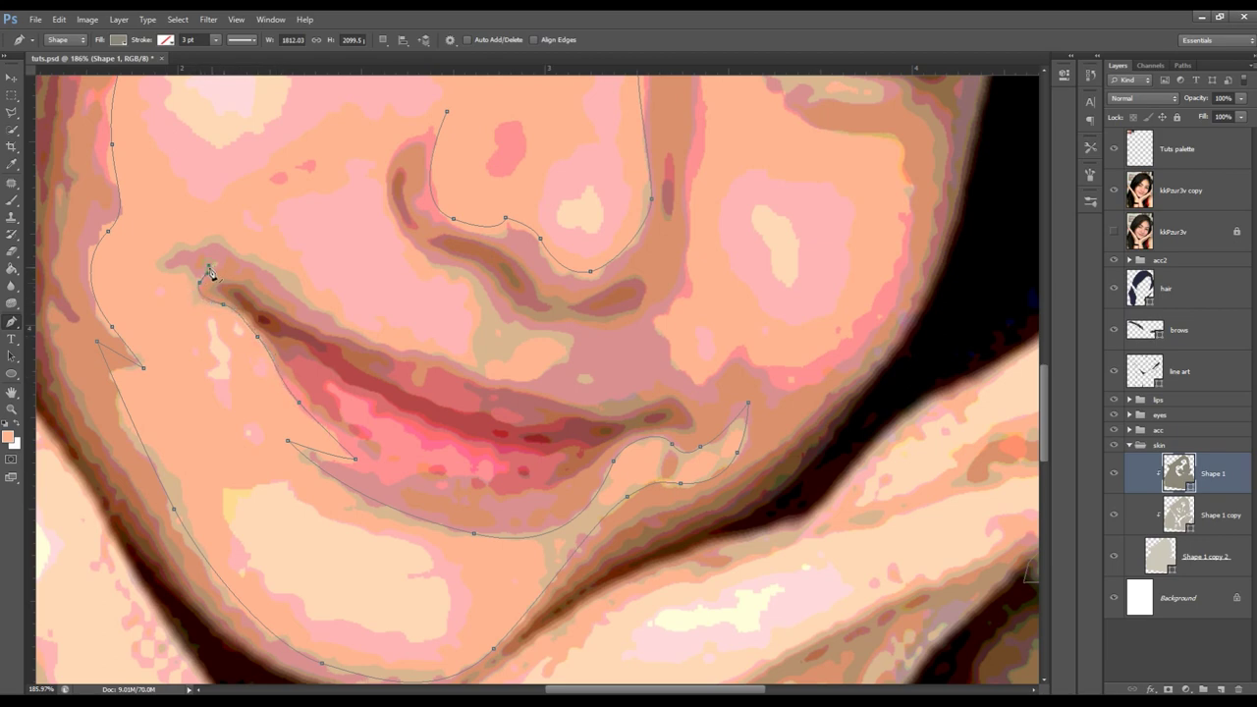
left_click(157, 276)
left_click(189, 247)
left_click_drag(224, 252, 240, 260)
left_click_drag(342, 323, 461, 363)
mouse_move(540, 374)
left_mouse_down()
mouse_move(553, 373)
mouse_move(540, 334)
mouse_move(429, 263)
mouse_move(440, 213)
left_mouse_up()
scroll(420, 280, "up", 3)
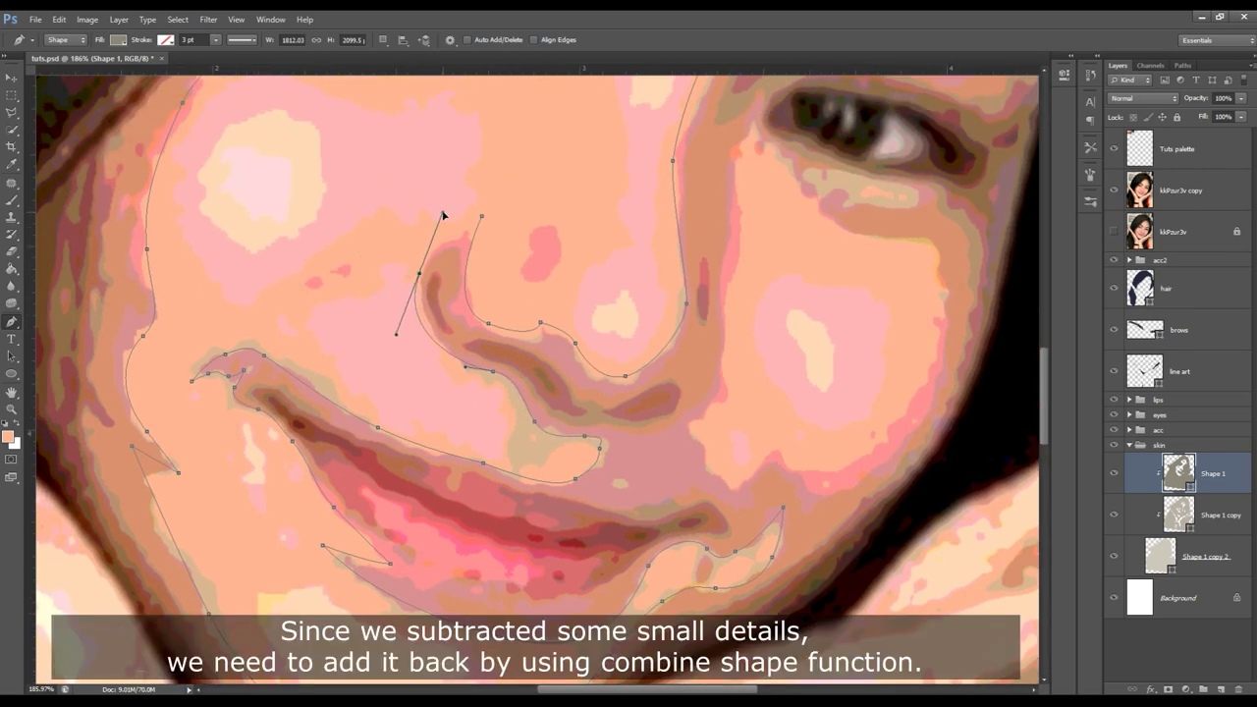
left_click(482, 218)
- Switch to Combine Shapes, draw a small nostril highlight, and hide the posterized photo
left_click(384, 41)
left_click(423, 65)
left_click(551, 207)
mouse_move(562, 251)
left_mouse_down()
mouse_move(555, 270)
mouse_move(517, 280)
left_mouse_up()
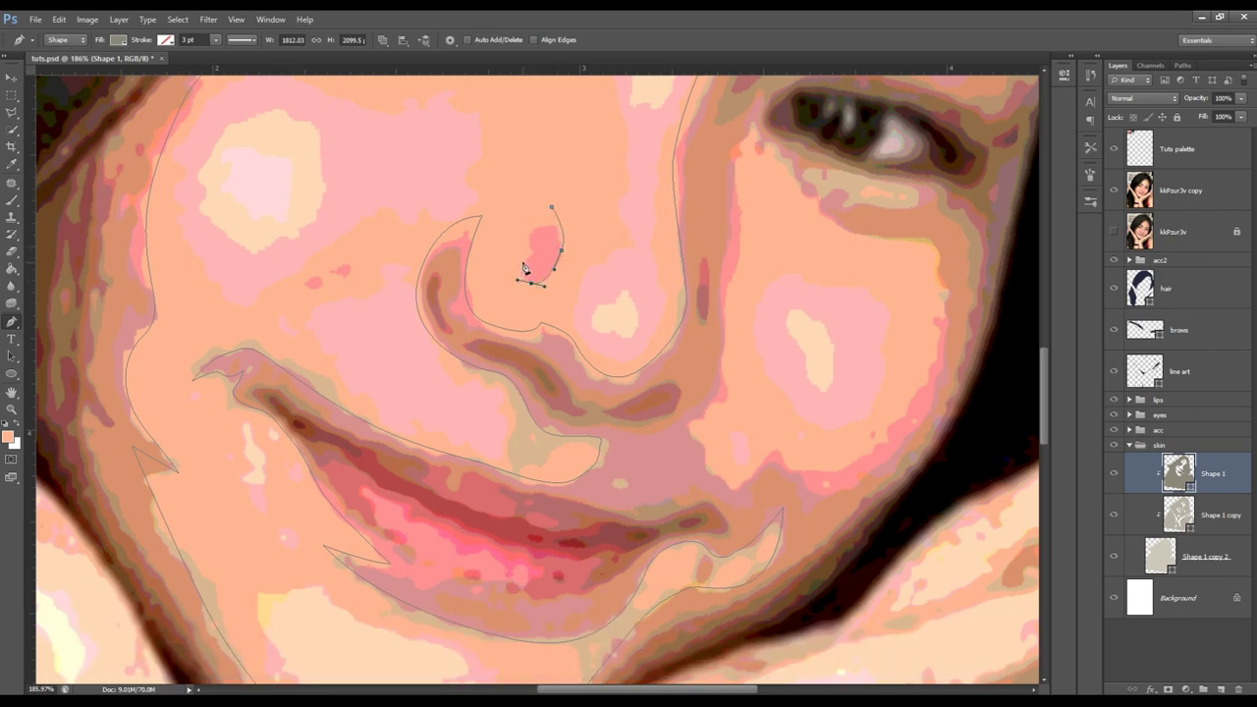
left_click(527, 238)
left_click(550, 206)
left_click(1113, 190)
left_click(1168, 244)
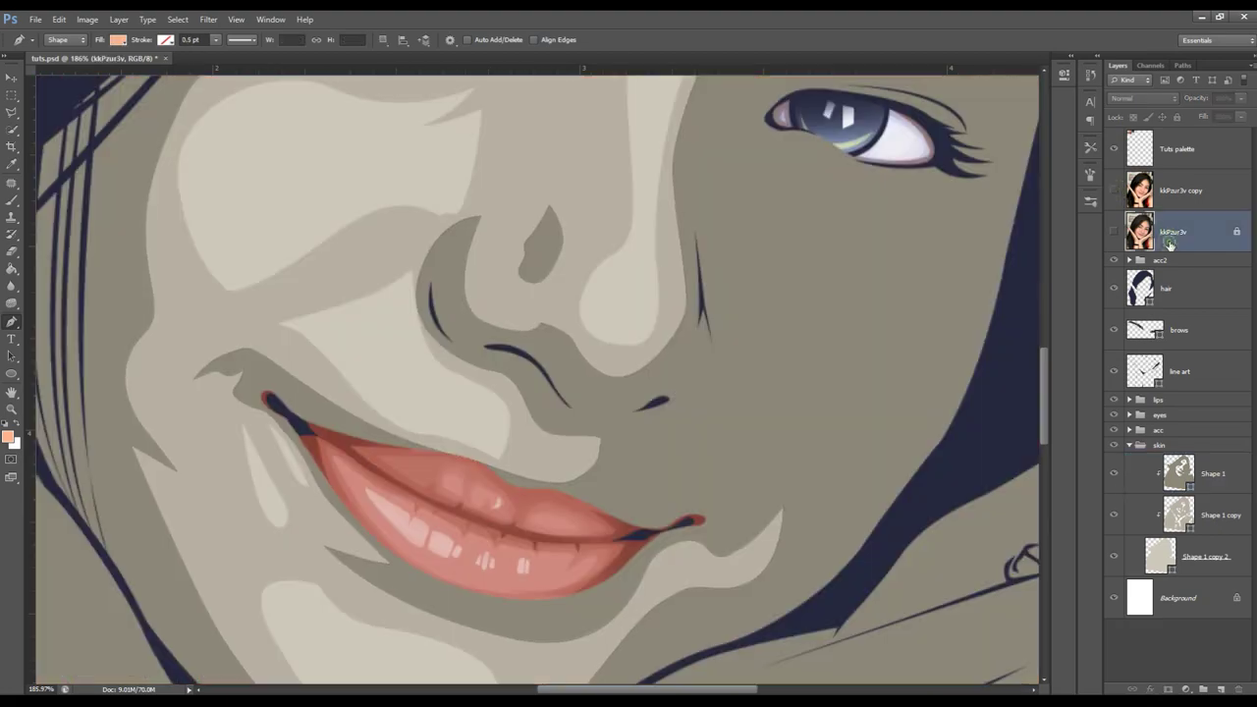
- Make Shape 1 active, zoom in on the face, and set the Pen to Combine Shapes
left_click(1114, 233)
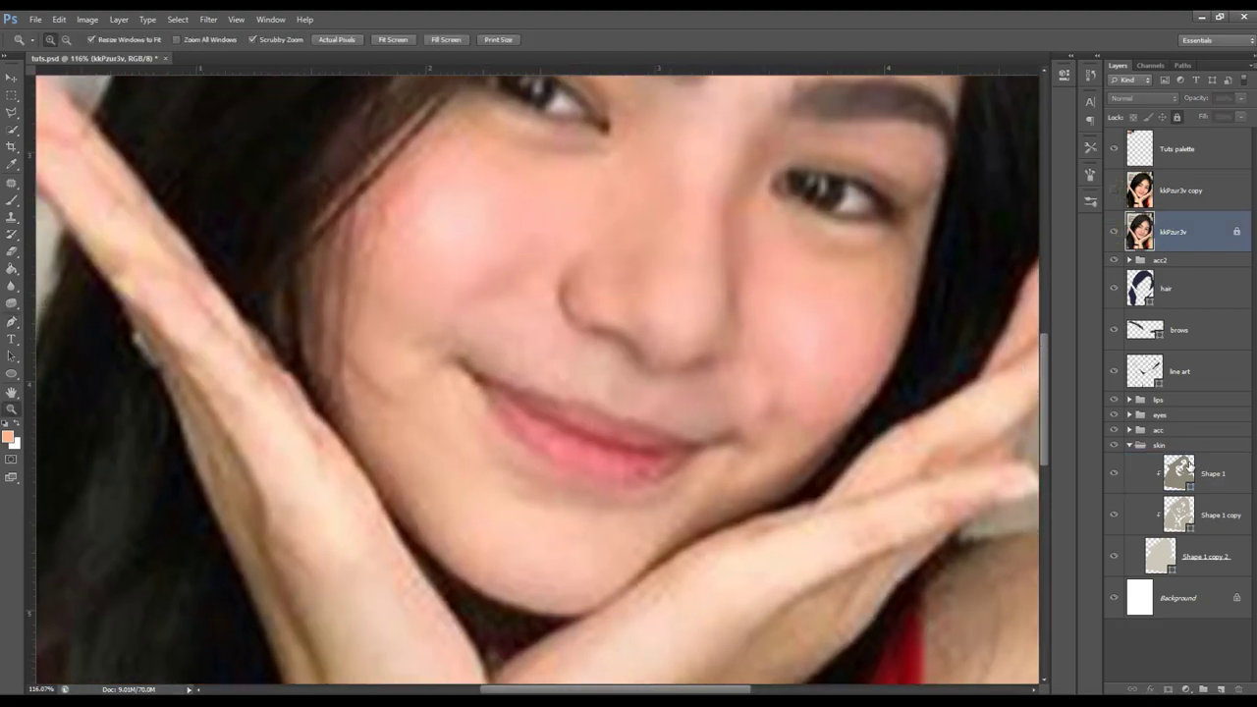
left_click(1189, 468)
left_click_drag(592, 286, 446, 285)
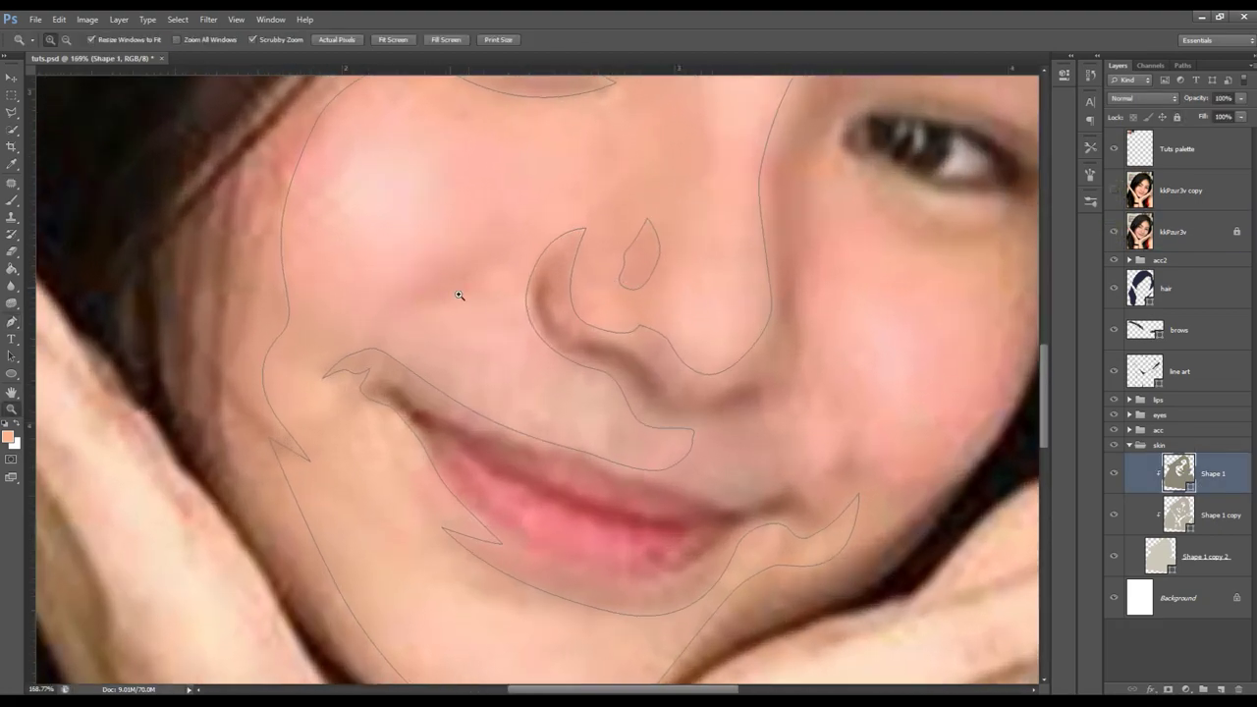
scroll(452, 290, "down", 3)
scroll(786, 519, "up", 3)
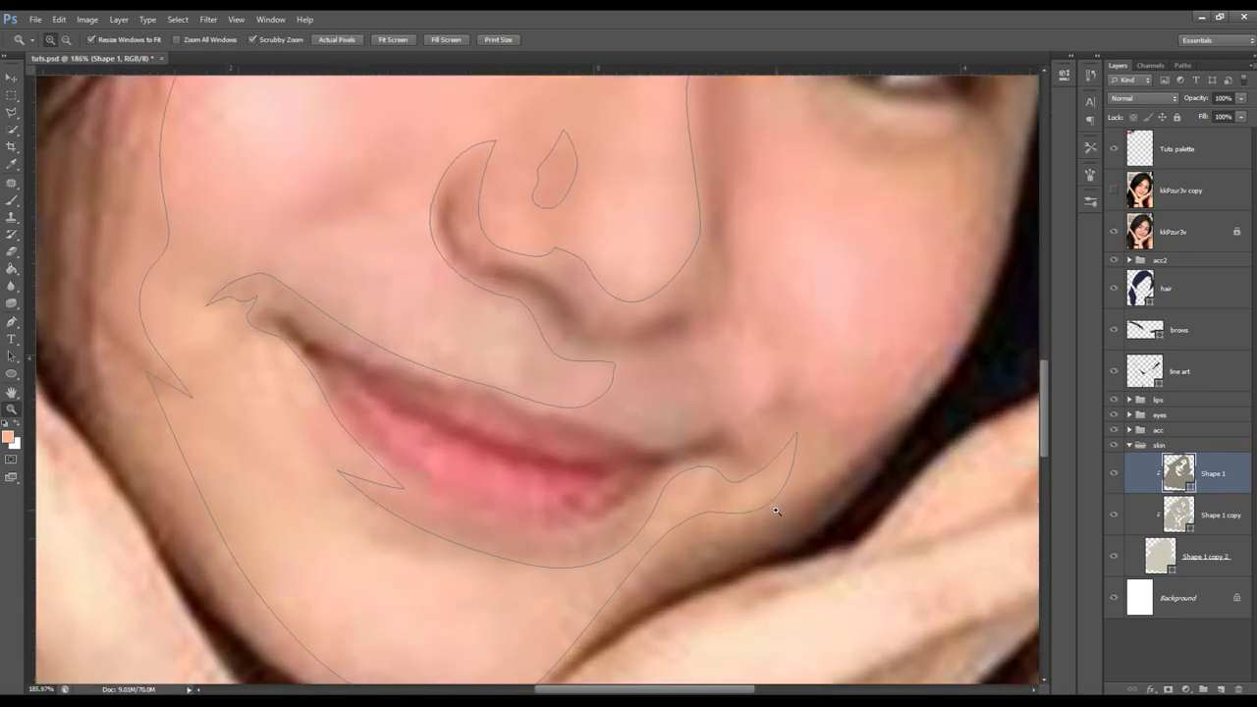
key("p")
left_click(382, 39)
left_click(422, 65)
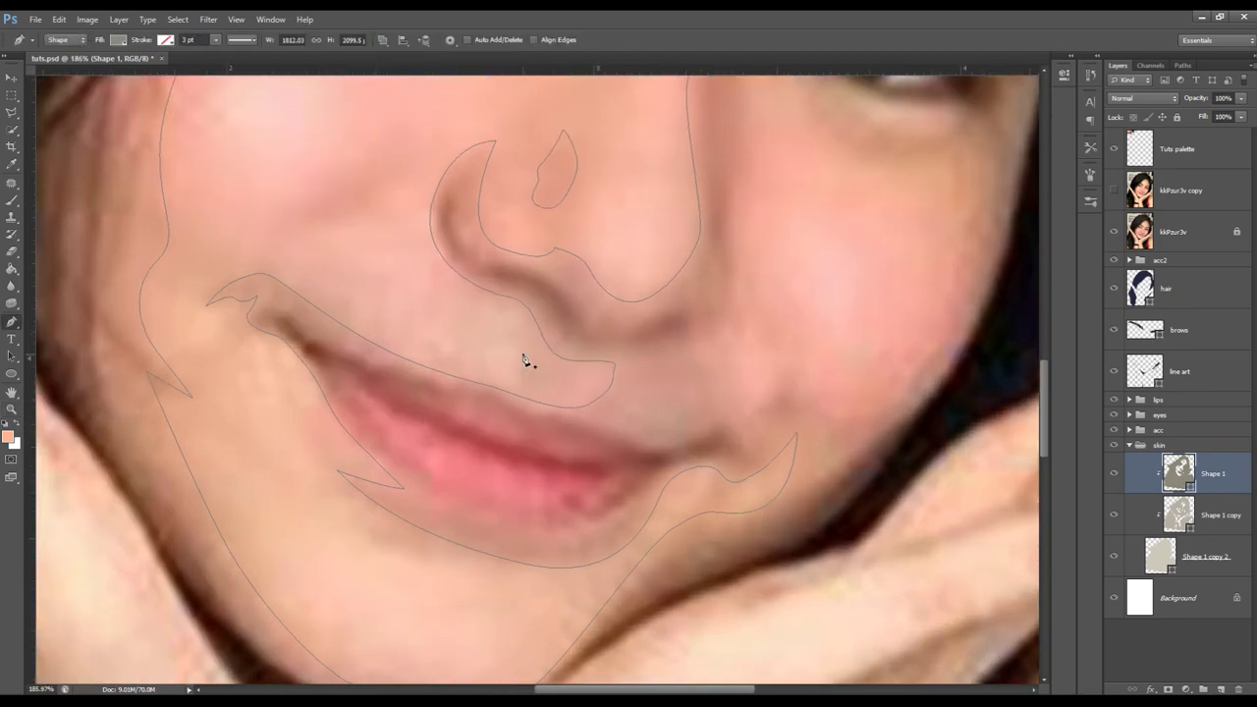
- Draw a small highlight by the mouth corner and a highlight stroke on the cheek
mouse_move(529, 393)
left_mouse_down()
mouse_move(561, 397)
mouse_move(571, 369)
left_mouse_up()
left_click(534, 351)
left_click_drag(395, 260, 373, 368)
left_click(398, 279)
left_click_drag(342, 323, 317, 334)
left_click_drag(257, 363, 249, 370)
left_click_drag(322, 324, 344, 307)
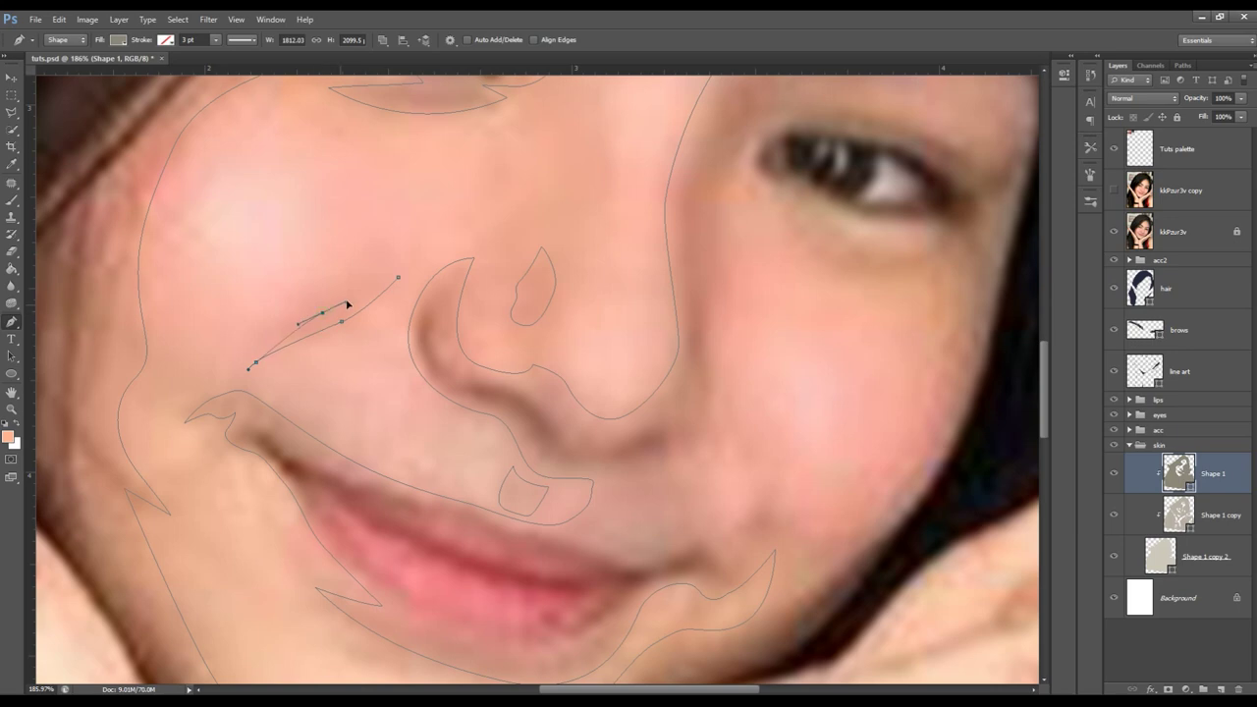
left_click(398, 278)
- Start another outline beside the mouth, then zoom out to the whole face
left_click_drag(741, 579, 536, 354)
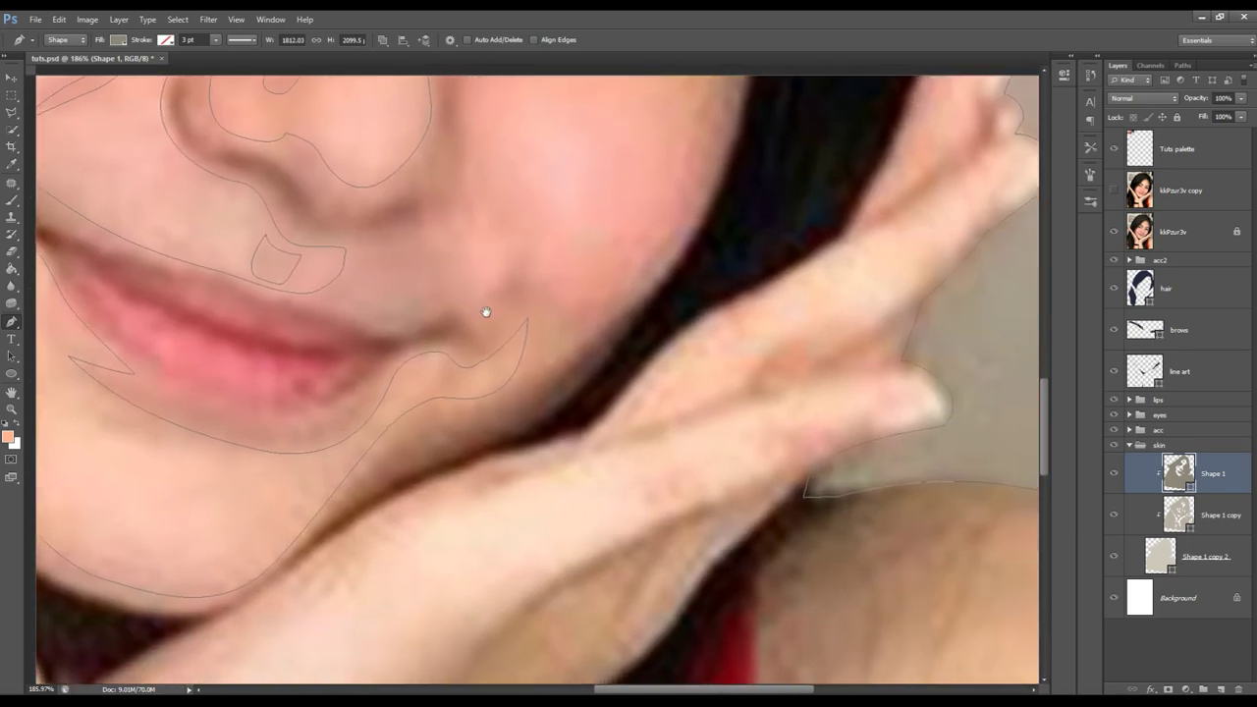
left_click(491, 379)
left_click_drag(490, 403, 482, 403)
key("z")
scroll(627, 387, "down", 5)
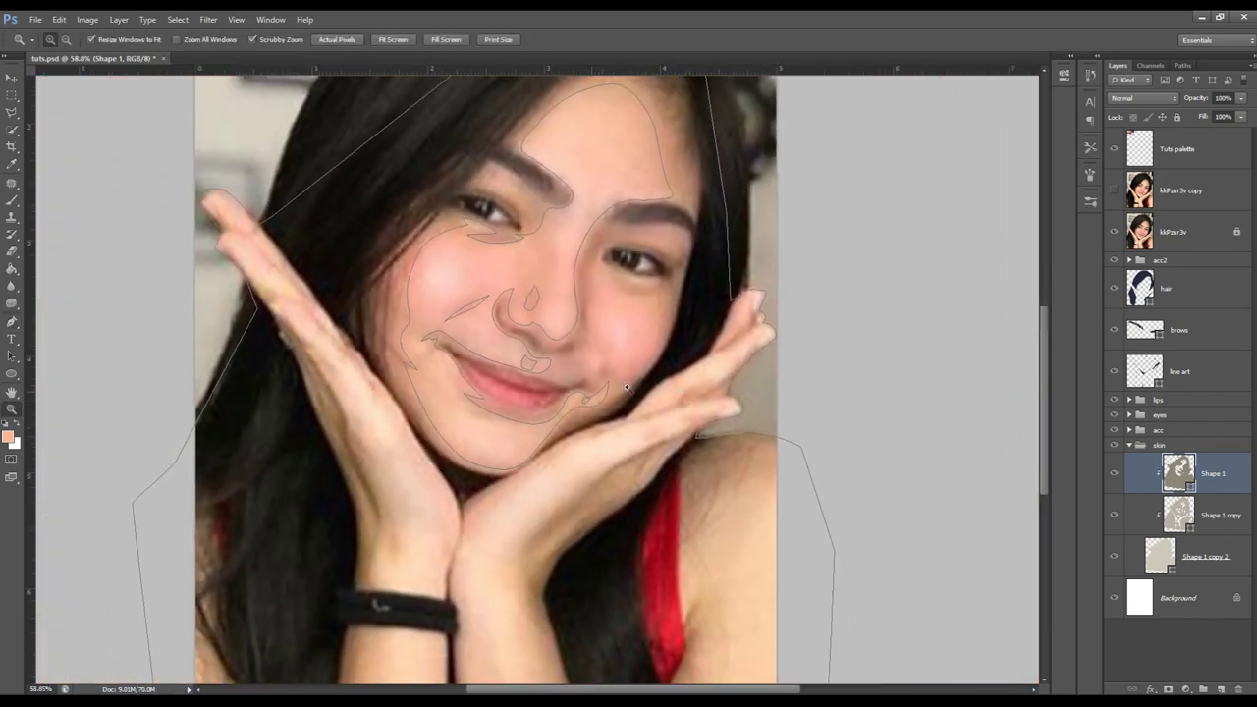
- Hide the original photo to view the portrait artwork on its own
left_click(1114, 232)
left_click(1138, 233)
scroll(767, 289, "down", 3)
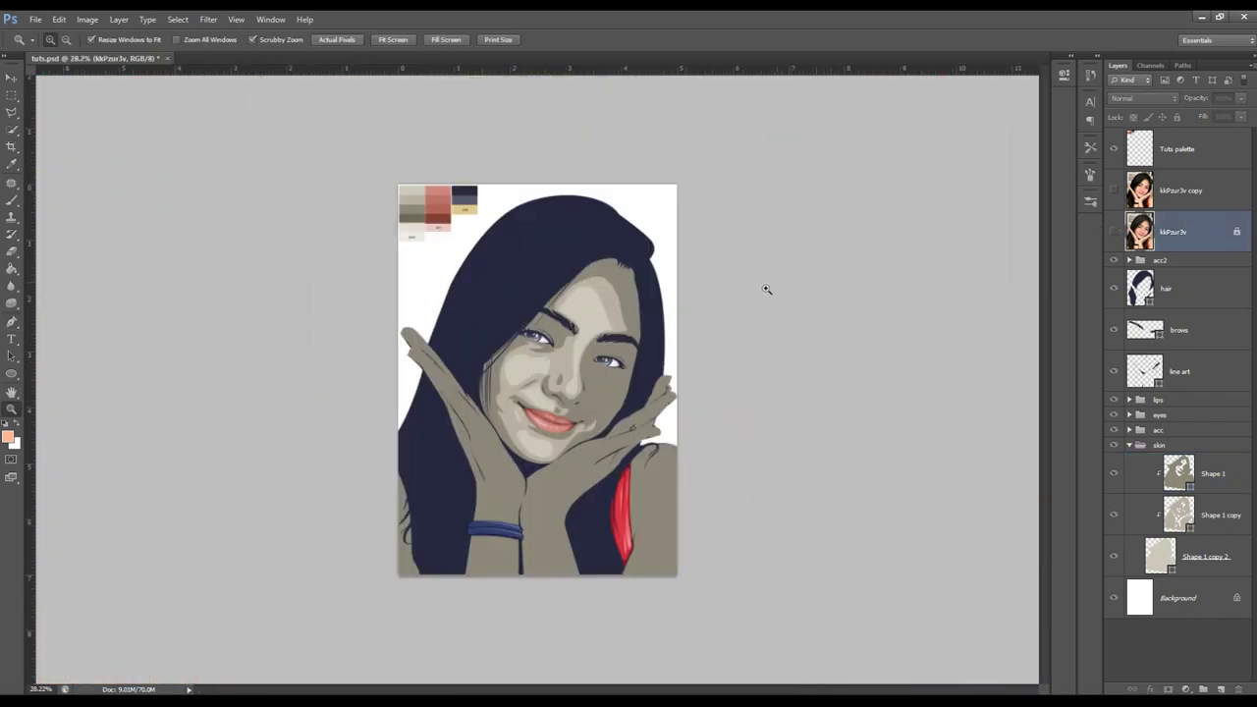
left_click_drag(641, 406, 739, 400)
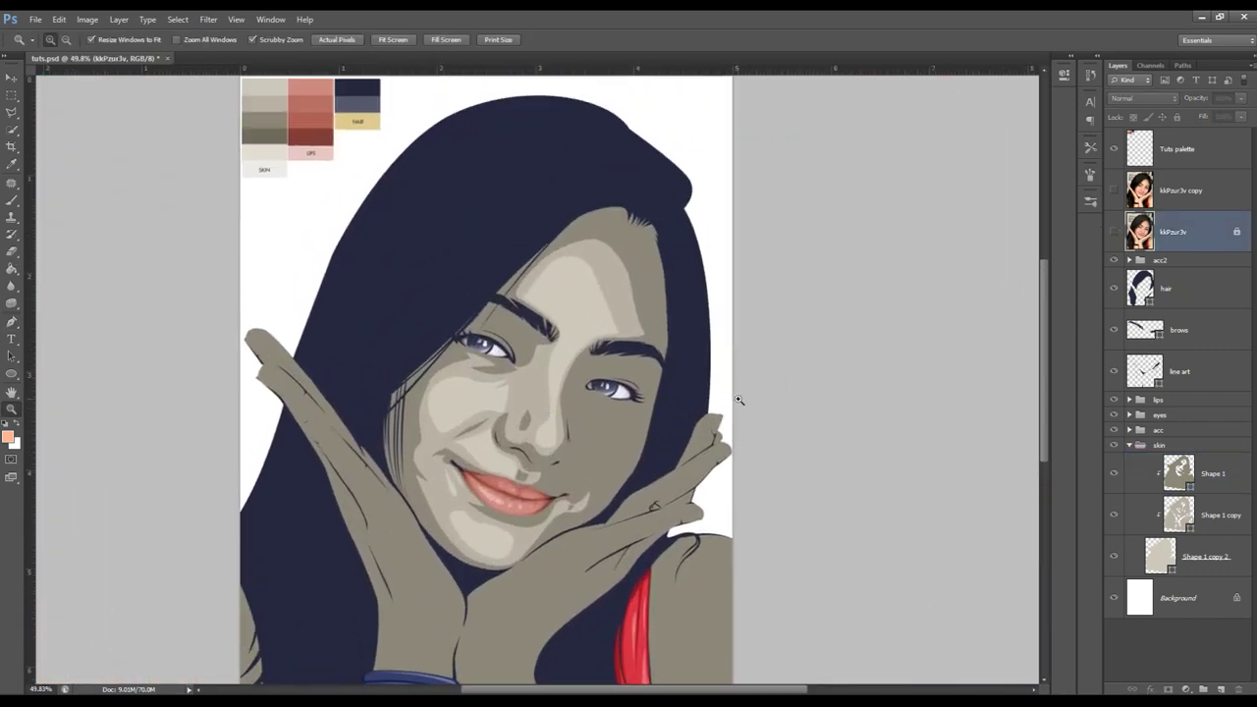
scroll(531, 332, "up", 1)
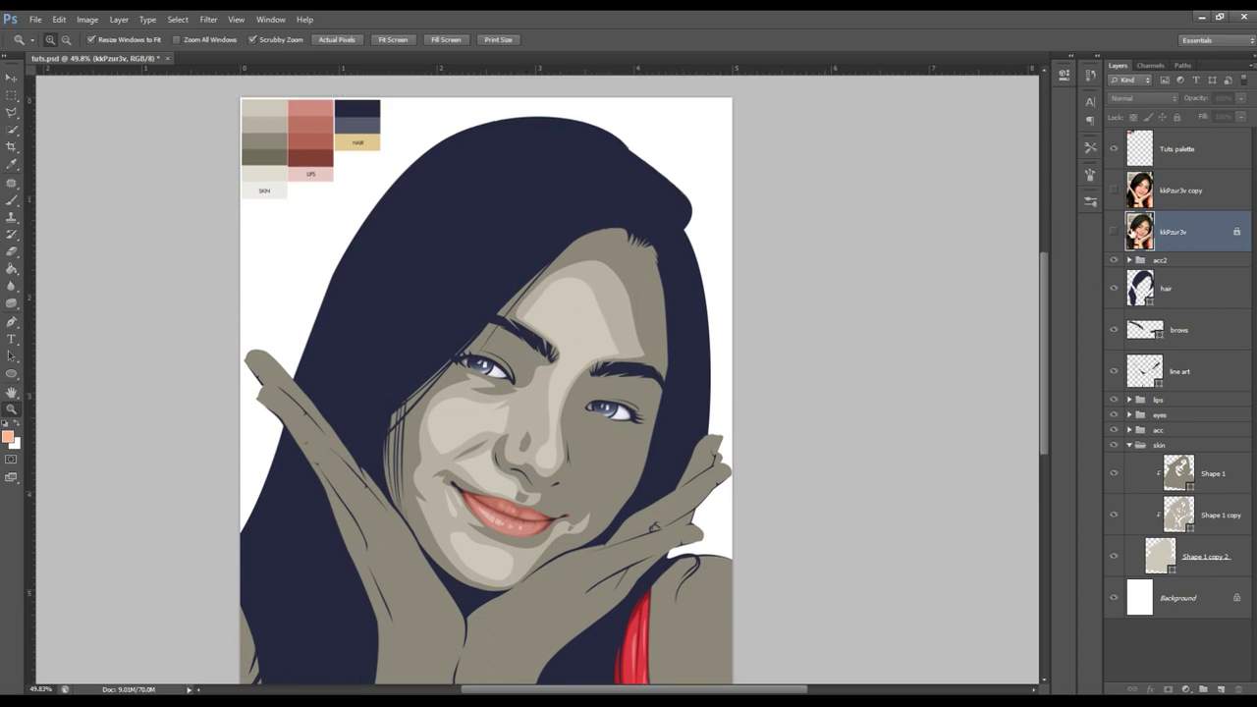
left_click_drag(688, 341, 675, 334)
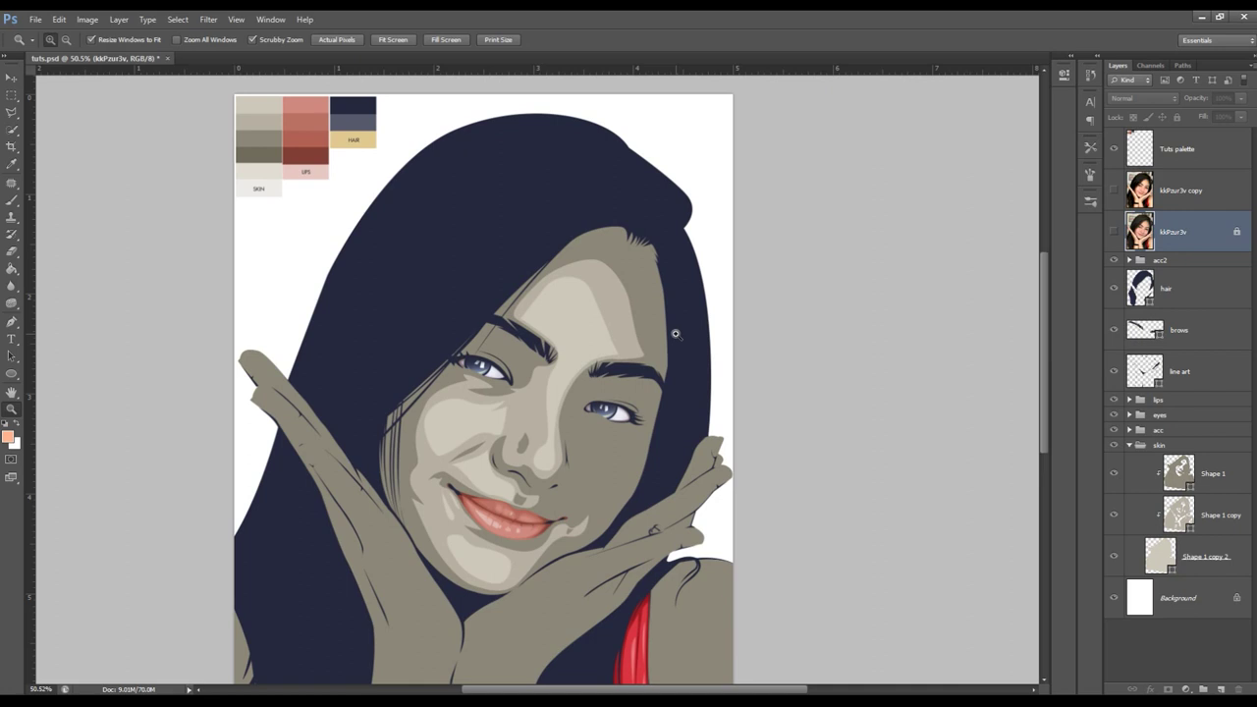
- Compare the artwork with both photos, then zoom in with the posterized reference shown
left_click(1113, 191)
left_click(1112, 192)
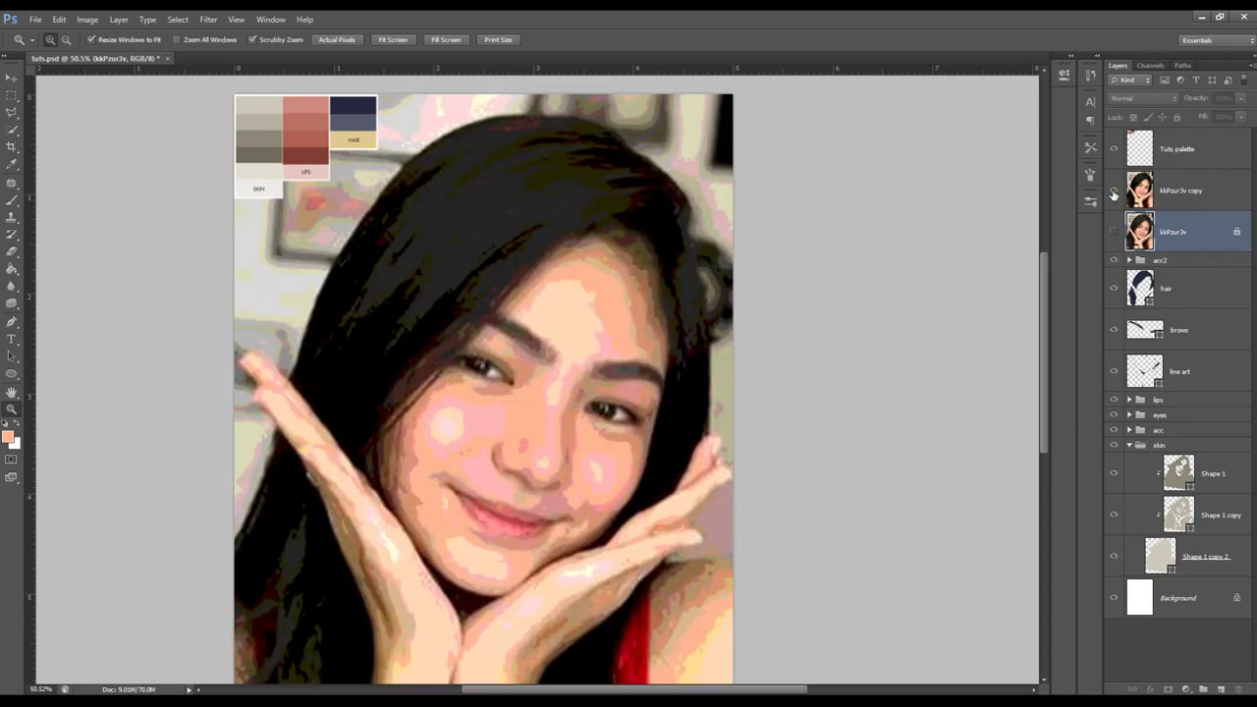
left_click(1113, 192)
left_click(1115, 233)
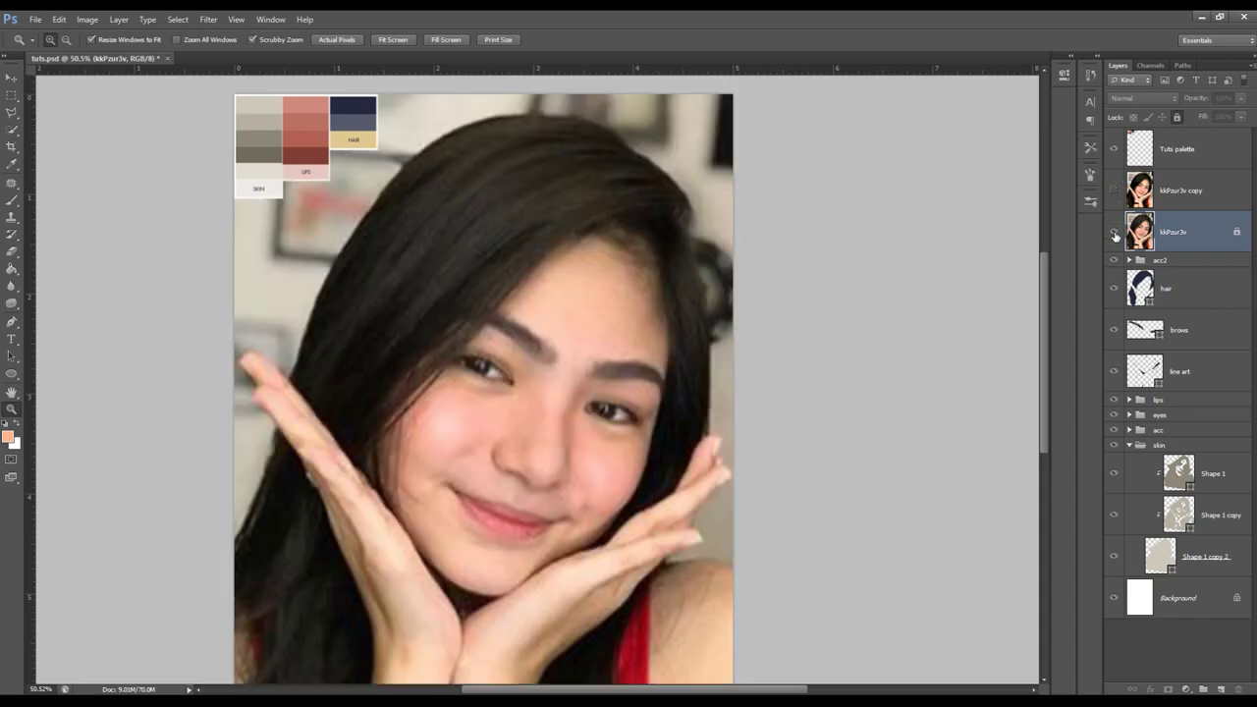
left_click(1115, 233)
left_click(1115, 234)
mouse_move(583, 419)
left_mouse_down()
mouse_move(928, 445)
mouse_move(834, 395)
left_mouse_up()
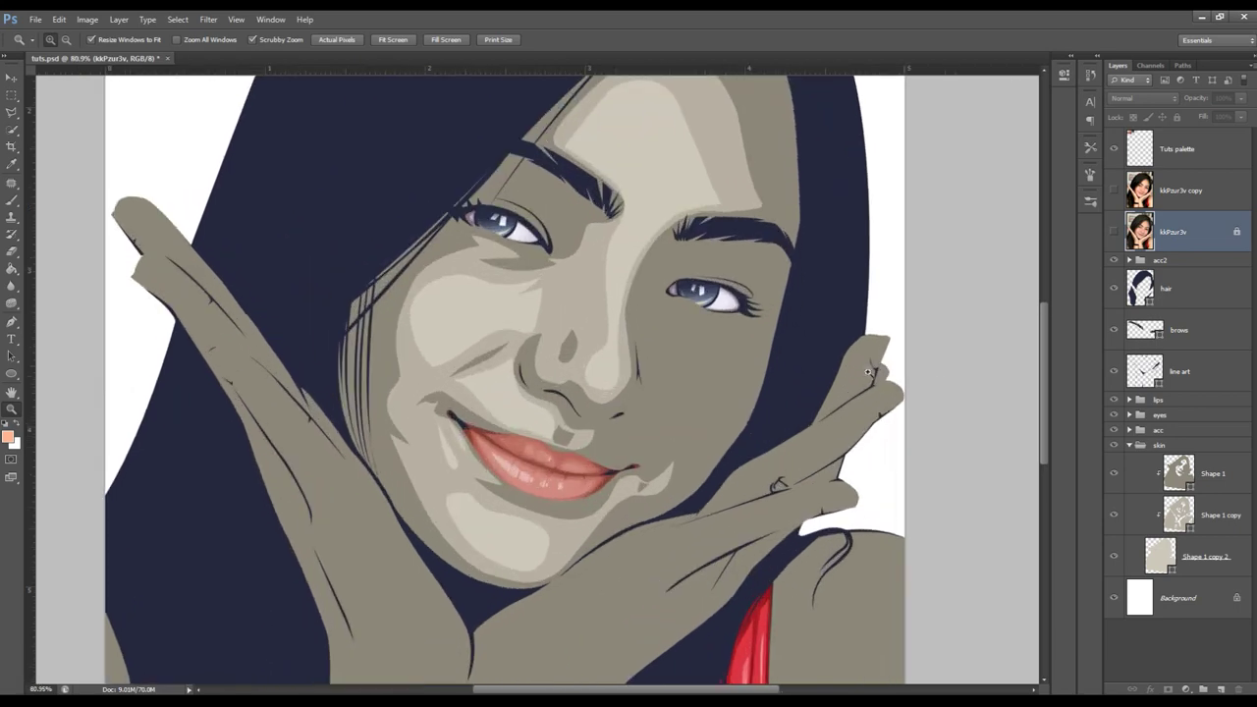
left_click(1114, 190)
- Make Shape 1 active, frame the eyes and brows, and set the Pen to Combine Shapes
left_click(1178, 469)
left_click_drag(564, 150, 569, 344)
mouse_move(570, 226)
left_mouse_down()
mouse_move(579, 346)
mouse_move(603, 323)
left_mouse_up()
key("p")
left_click(382, 40)
left_click(411, 70)
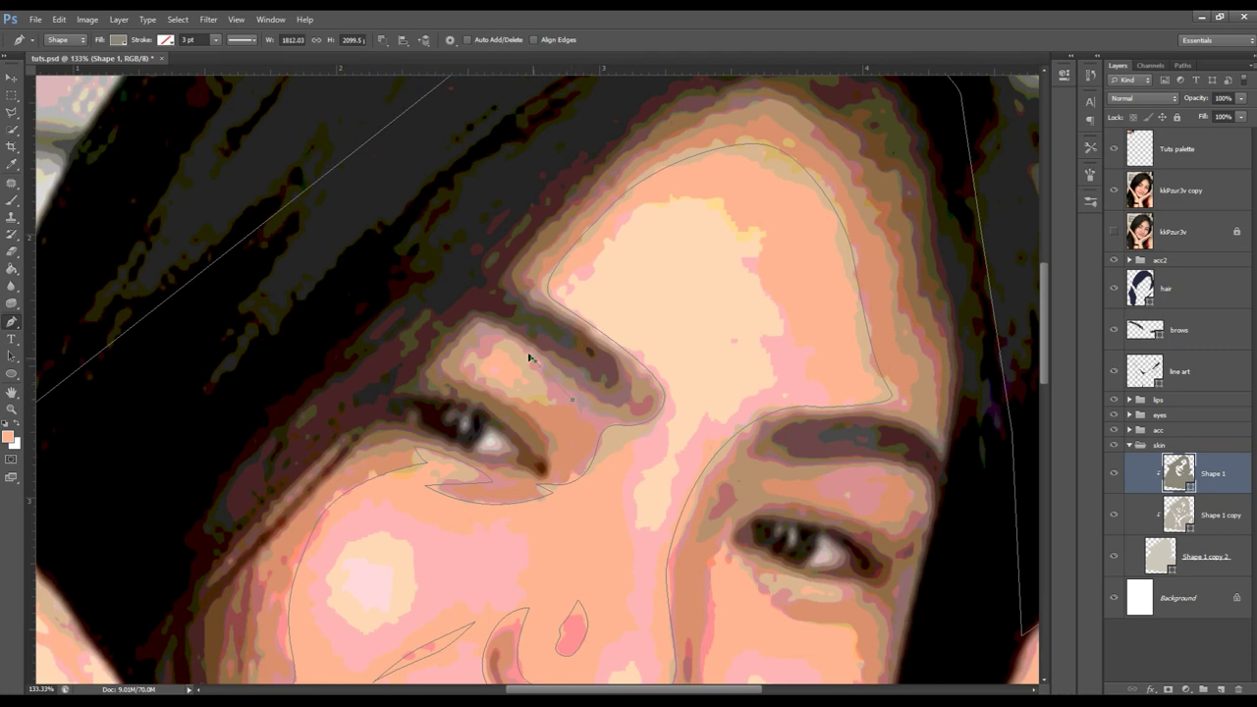
- Draw a light highlight shape along the brow
left_click(475, 348)
left_click(489, 384)
left_click(519, 396)
left_click(554, 403)
left_click(573, 401)
left_click_drag(634, 441, 482, 289)
mouse_move(625, 413)
left_mouse_down()
mouse_move(541, 328)
mouse_move(553, 290)
left_mouse_up()
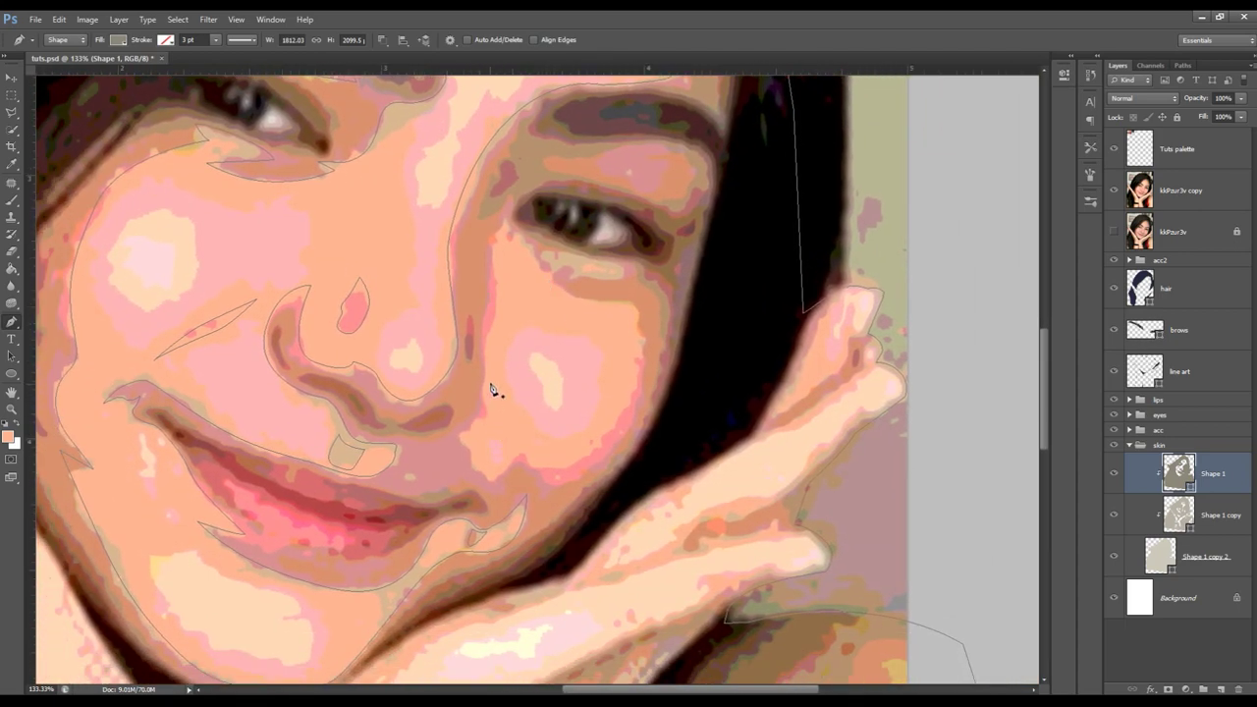
- Trace a closed highlight shape down the right cheek beside the eye
left_click(506, 213)
left_click(494, 257)
left_click(498, 284)
left_click_drag(489, 340, 486, 353)
mouse_move(484, 407)
left_mouse_down()
mouse_move(475, 466)
mouse_move(520, 442)
left_mouse_up()
left_click(533, 464)
left_click_drag(609, 431, 630, 399)
mouse_move(643, 337)
left_mouse_down()
mouse_move(639, 316)
mouse_move(597, 304)
left_mouse_up()
left_click_drag(531, 257, 509, 221)
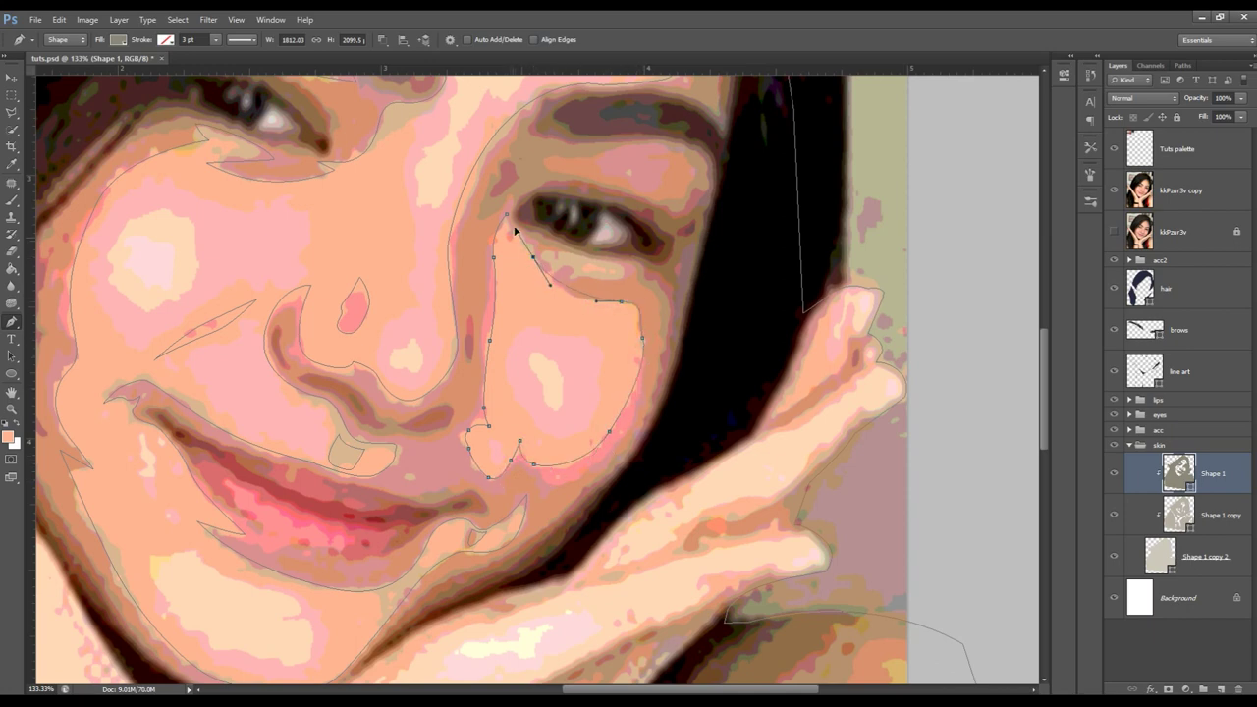
left_click(532, 257, "alt")
left_click(508, 219)
- Add a small highlight under the right eye, then hide the reference photos
left_click_drag(591, 258, 604, 260)
left_click(545, 245)
scroll(699, 272, "down", 1)
left_click(1115, 191)
left_click(1114, 232)
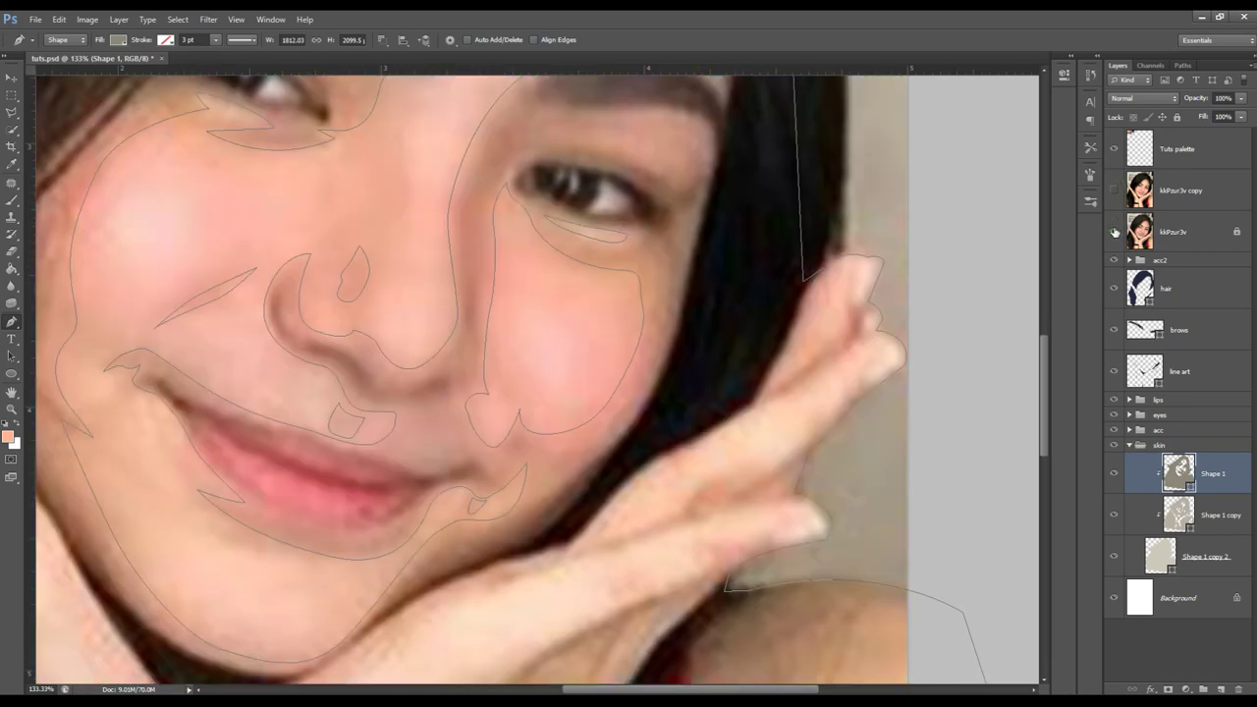
left_click(1114, 232)
- Switch to Shape 1 copy with Combine Shapes and start a small highlight beside the nose
key("alt+bracketleft")
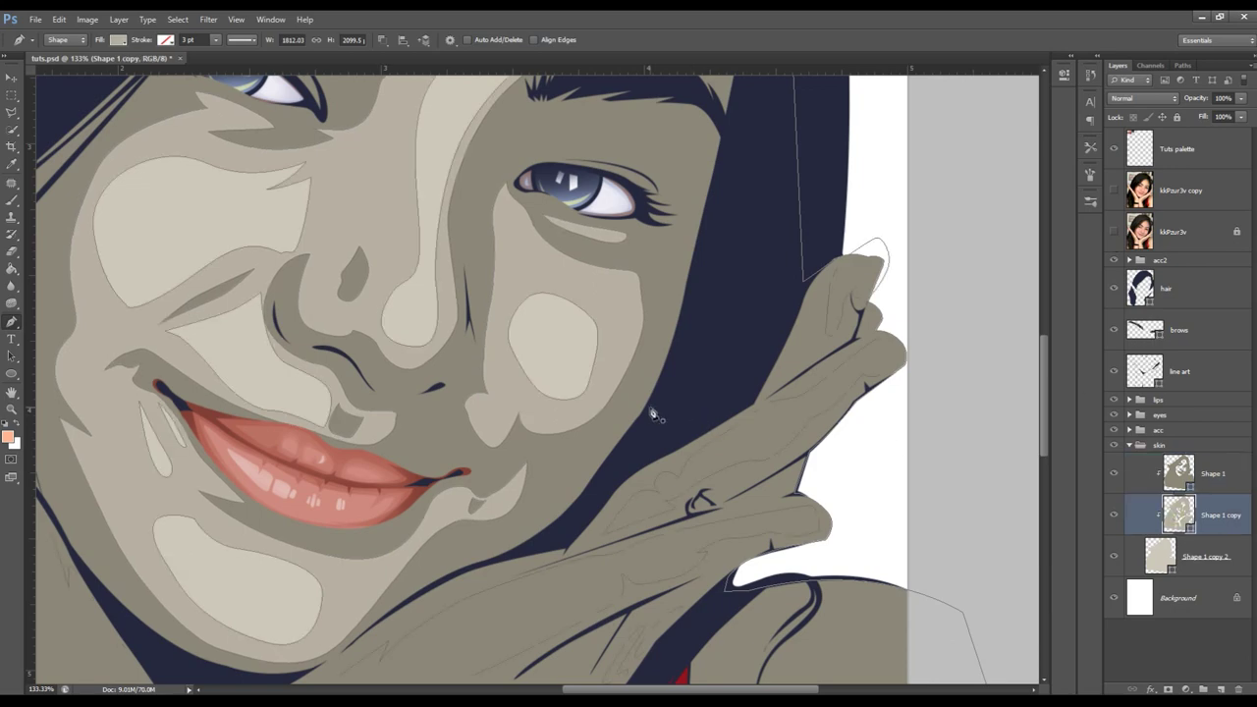
left_click(385, 39)
left_click(442, 81)
left_click(485, 400)
left_click_drag(669, 320, 663, 345)
left_click_drag(666, 408, 676, 400)
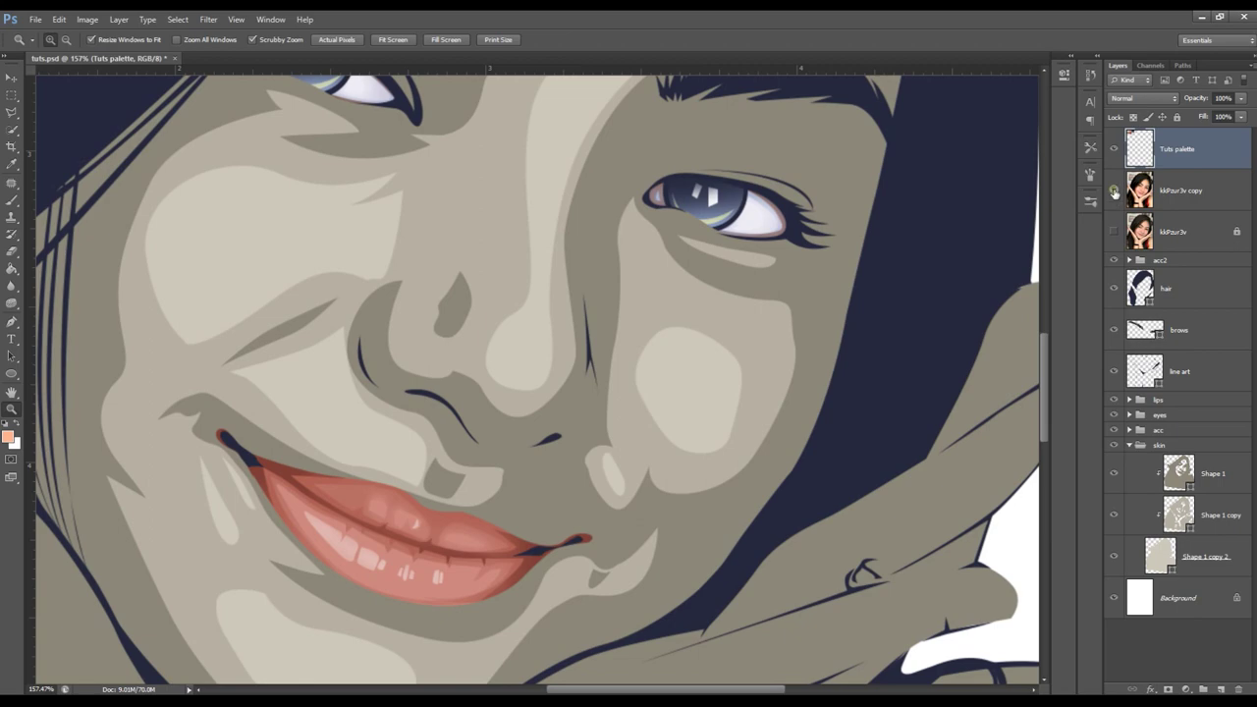
- Compare the posterized and original photos against the artwork, then select Shape 1 zoomed on the eye
left_click(1113, 191)
left_click(1114, 232)
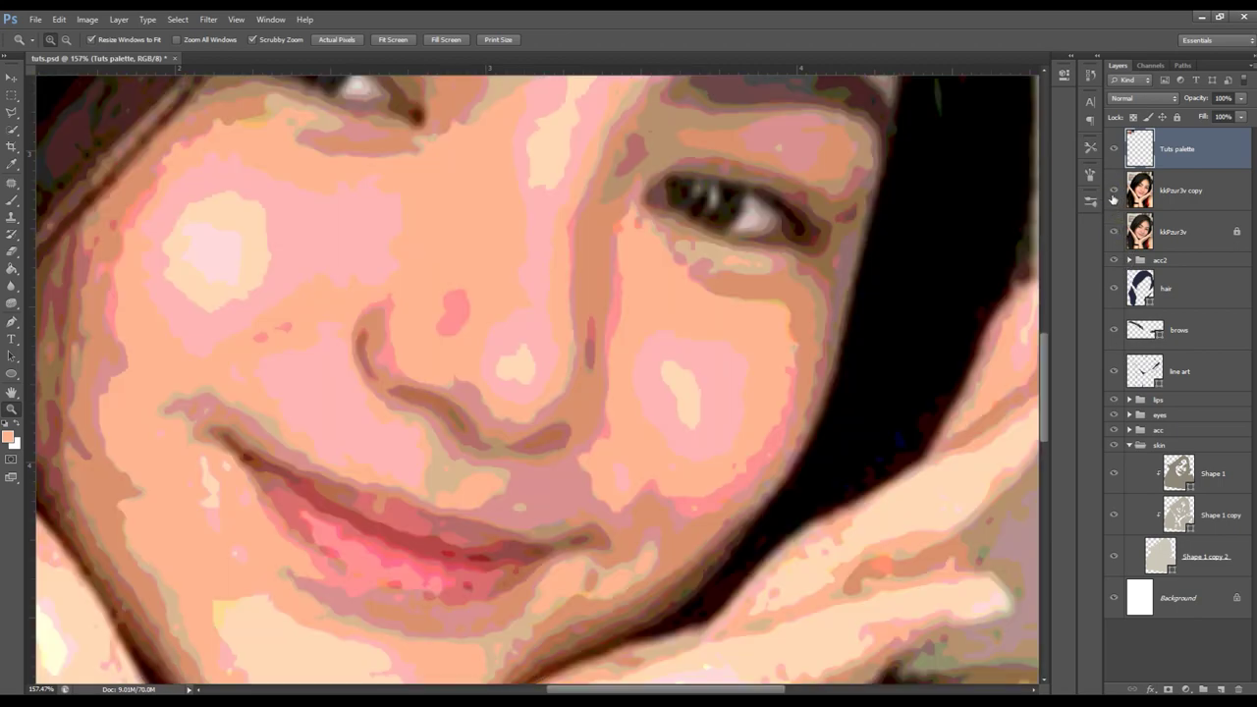
left_click(1113, 193)
left_click(1114, 193)
left_click(1115, 232)
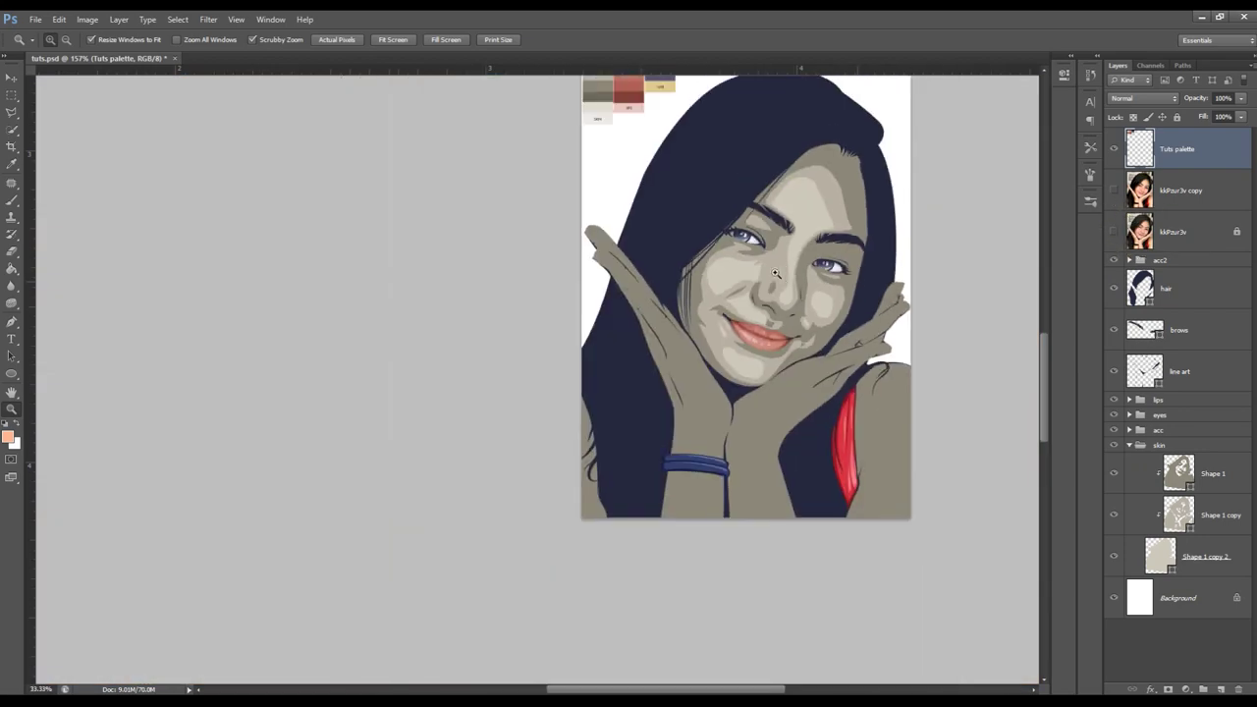
key("ctrl+minus")
key("ctrl+minus")
key("ctrl+minus")
left_click_drag(690, 366, 830, 341)
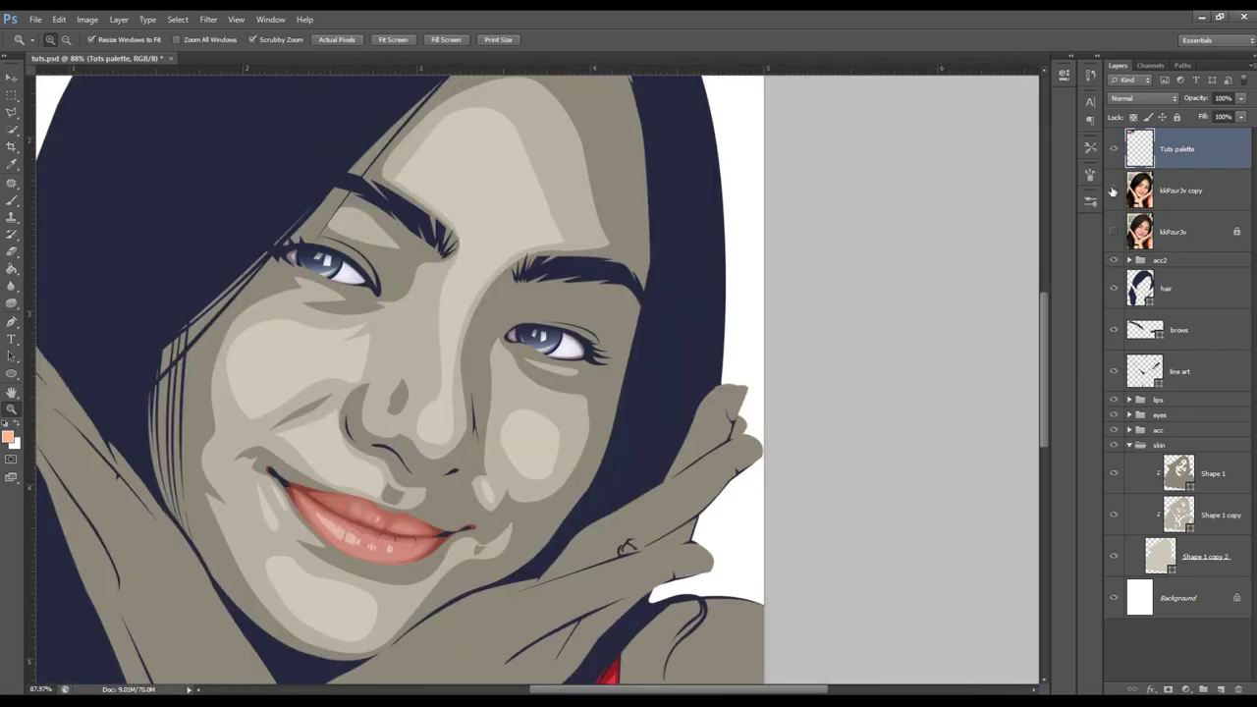
left_click(1113, 191)
left_click(1203, 473)
left_click_drag(594, 343, 622, 341)
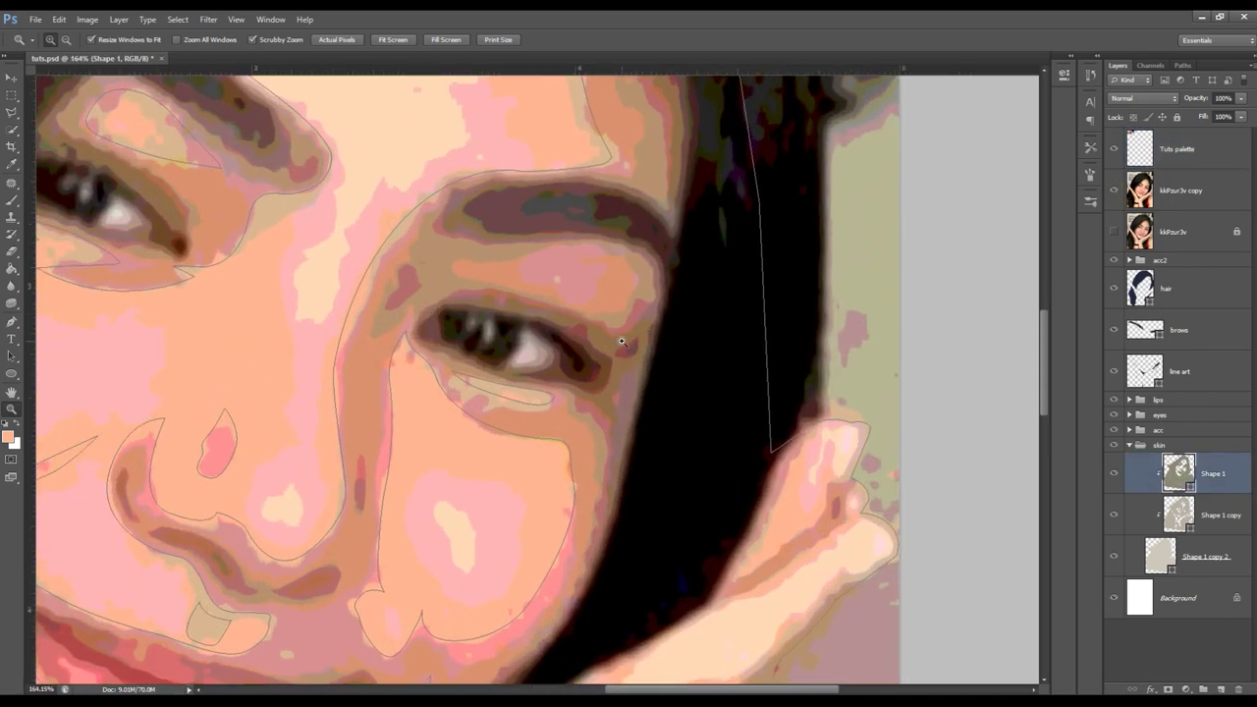
scroll(622, 340, "up", 1)
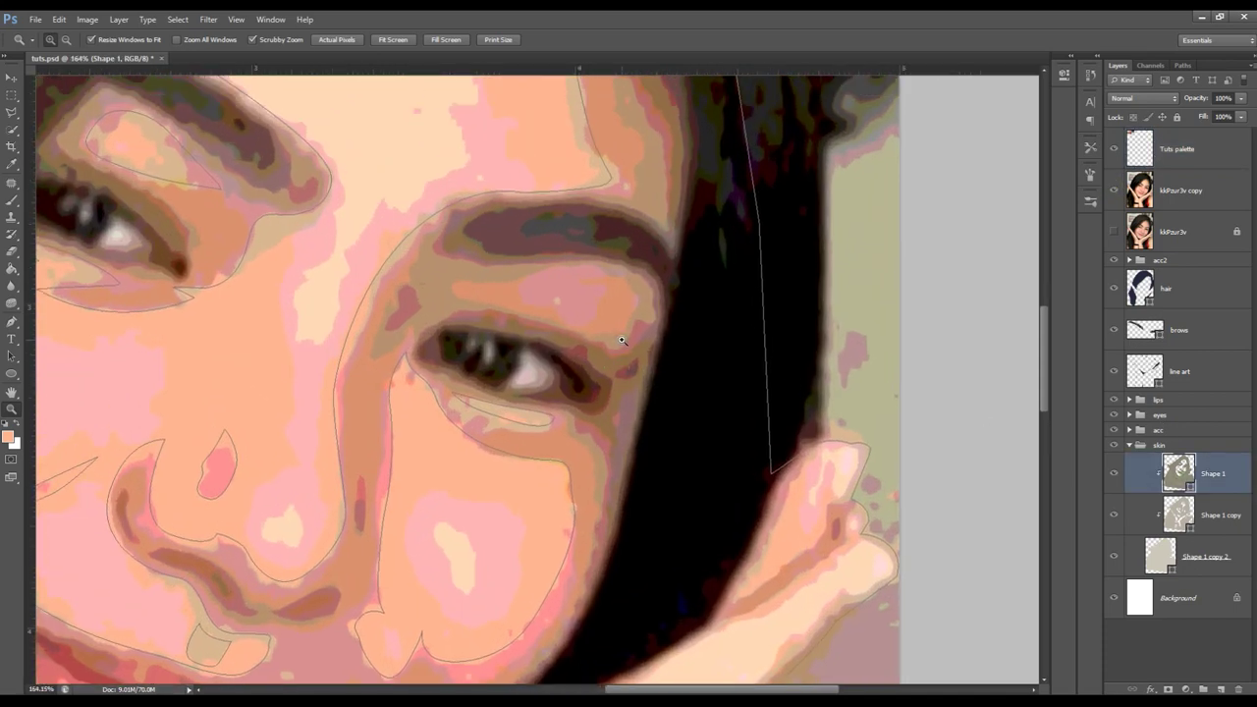
- Draw a small closed Pen shape under the right brow, keeping the current path operation
key("p")
left_click(383, 41)
left_click(425, 89)
left_click(501, 303)
left_click(563, 321)
left_click(501, 304)
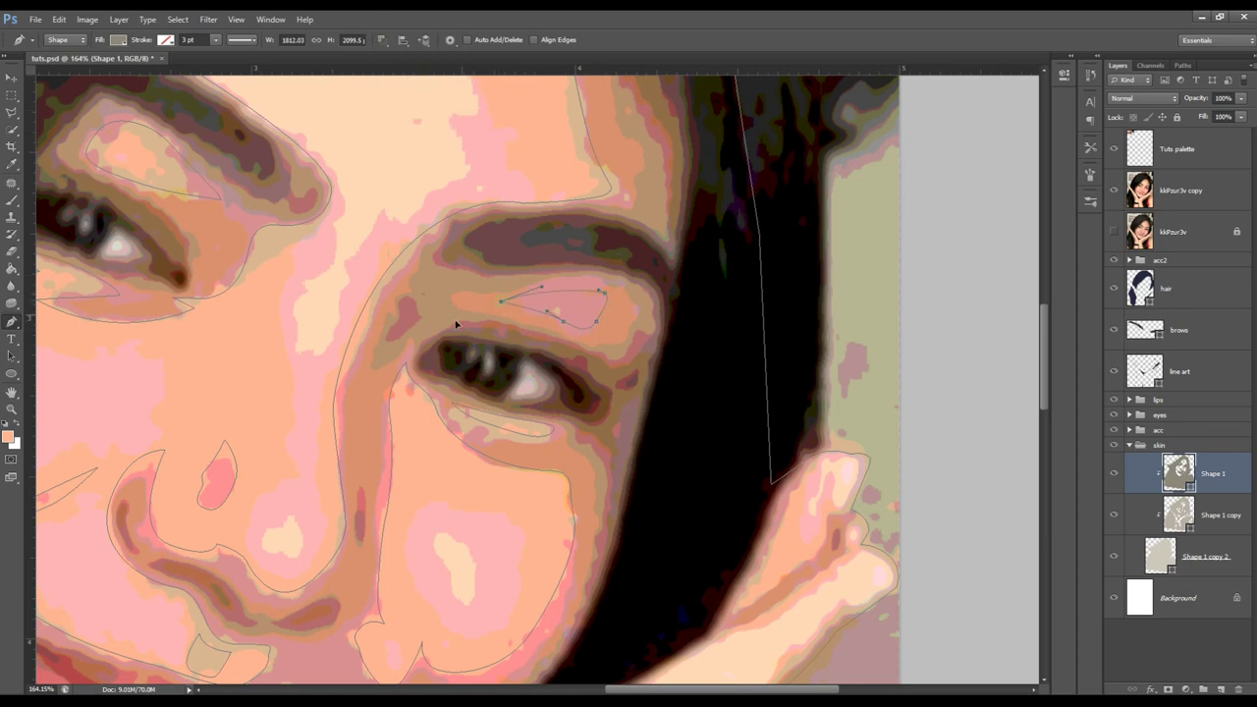
mouse_move(575, 331)
left_mouse_down()
mouse_move(584, 275)
mouse_move(637, 256)
mouse_move(603, 328)
mouse_move(619, 282)
left_mouse_up()
key("z")
scroll(628, 282, "up", 3)
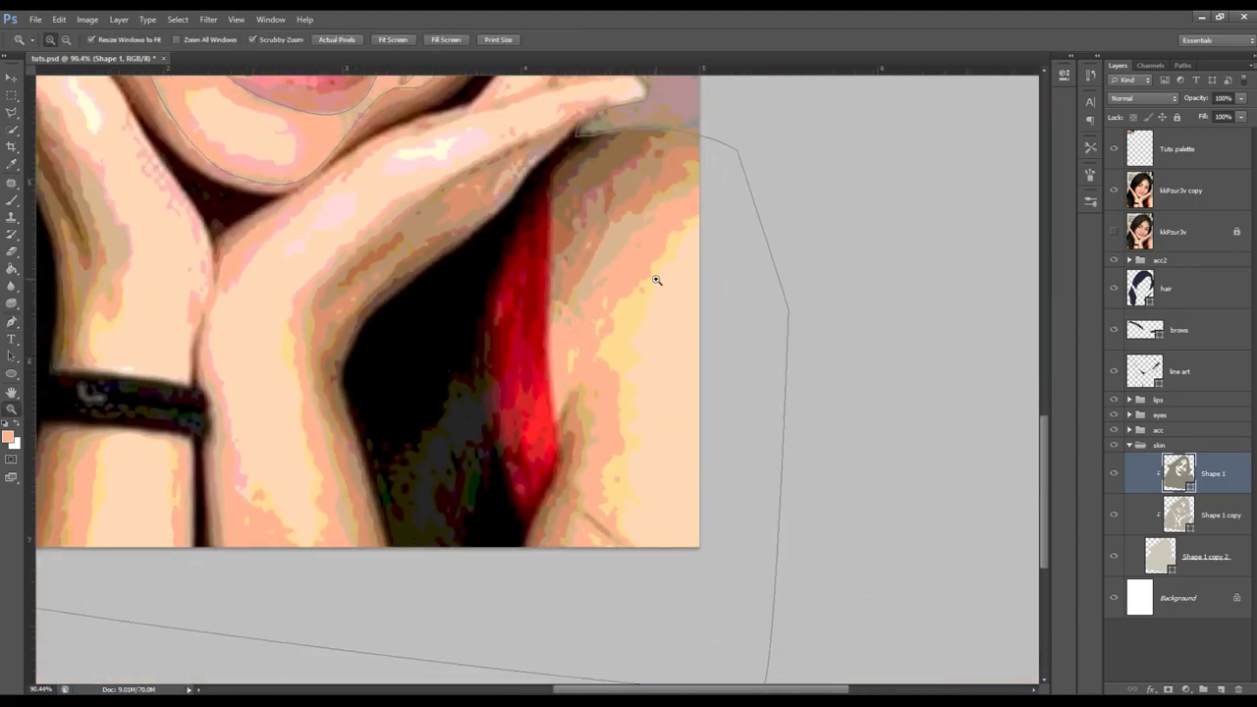
- With the Pen set to Combine Shapes, trace and close a shape over the right shoulder
key("p")
left_click(382, 39)
left_click(413, 68)
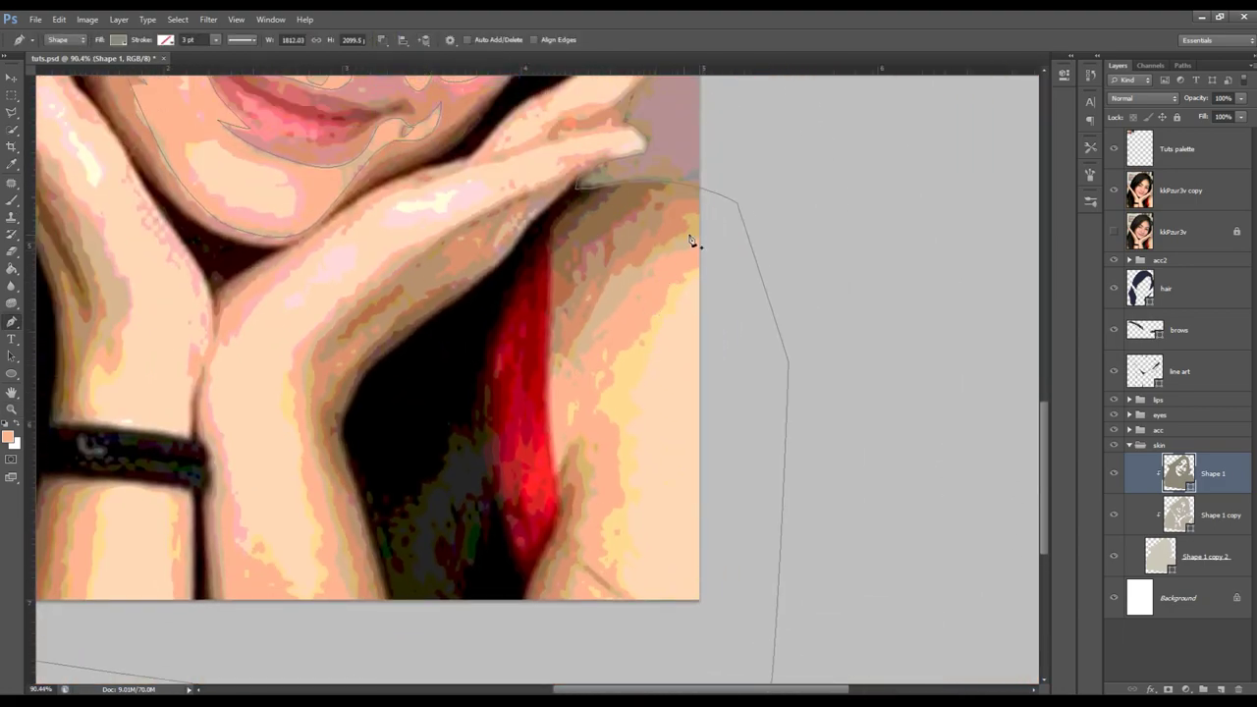
left_click(709, 212)
mouse_move(569, 359)
left_mouse_down()
mouse_move(572, 376)
mouse_move(555, 345)
left_mouse_up()
left_click_drag(556, 466, 580, 429)
left_click(582, 465)
left_click(580, 544)
left_click(559, 608)
left_click_drag(723, 619, 724, 628)
left_click(709, 212)
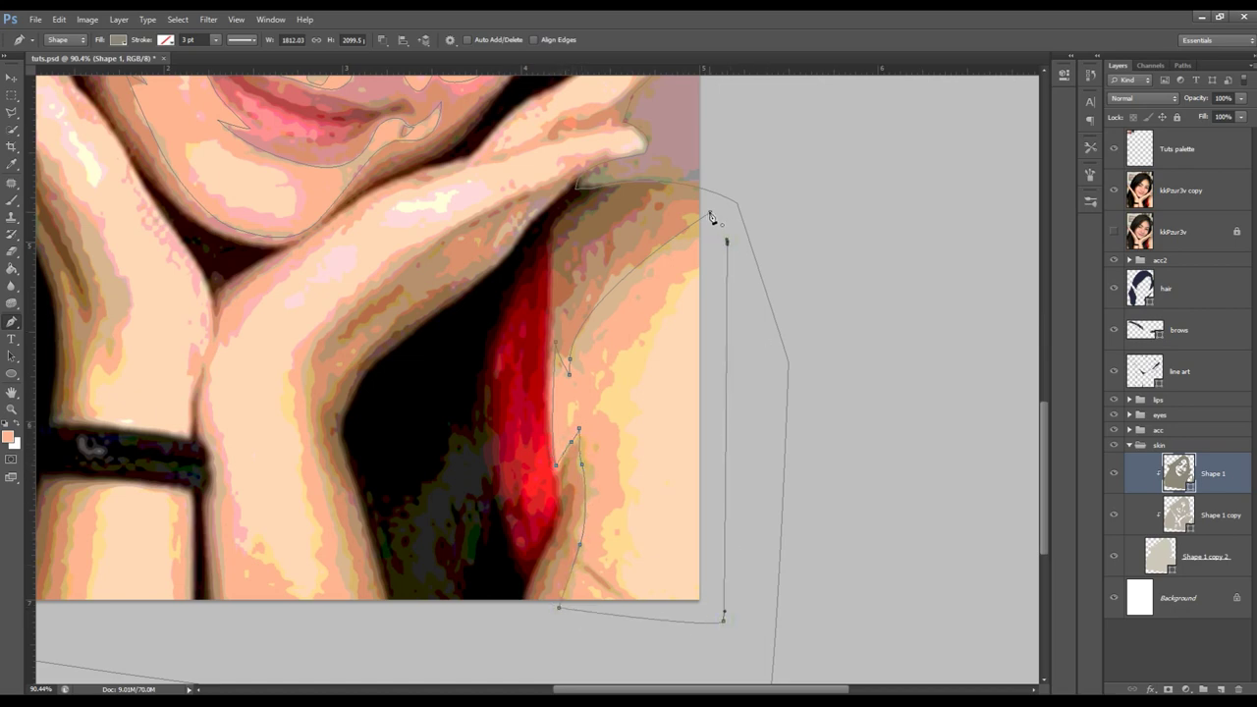
- Begin a new outline up the inner edge of the left forearm
left_click_drag(375, 324, 516, 293)
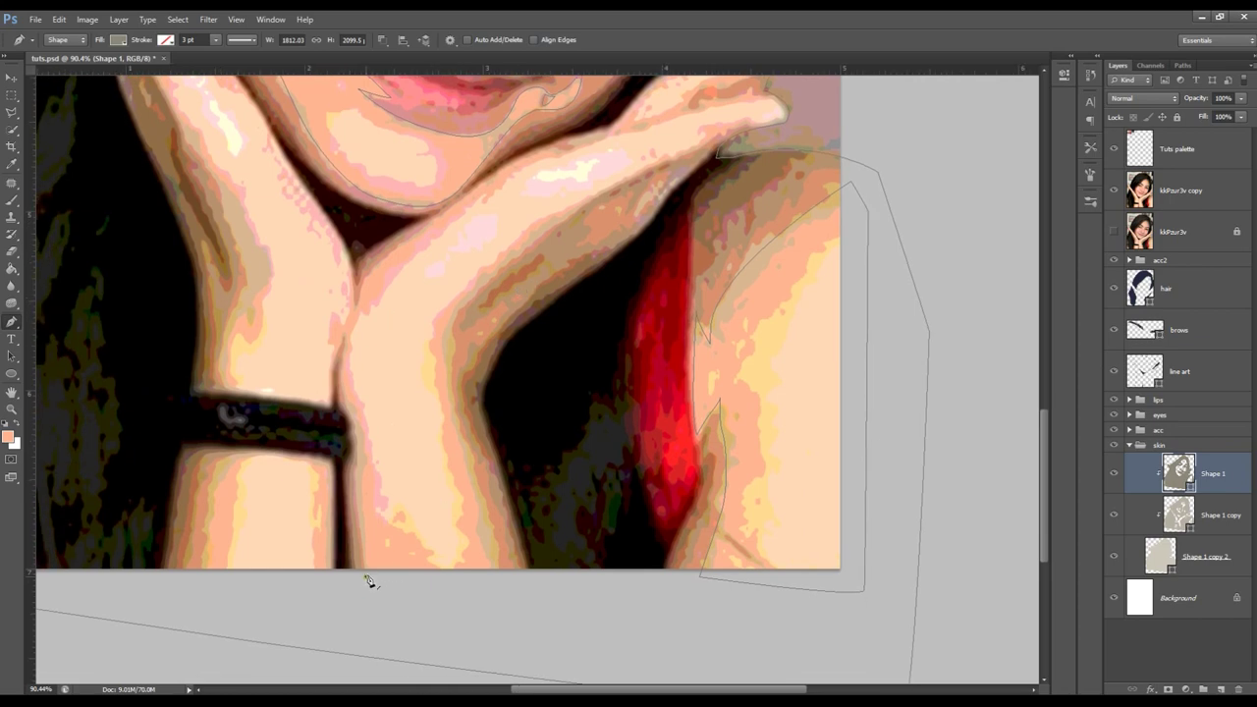
left_click(356, 471)
left_click(364, 432)
left_click(352, 409)
left_click(342, 341)
left_click(329, 384)
left_click_drag(291, 297, 420, 497)
- Continue the outline up the forearm and around the raised finger's tip and back down
left_click(345, 389)
left_click(337, 363)
left_click(406, 449)
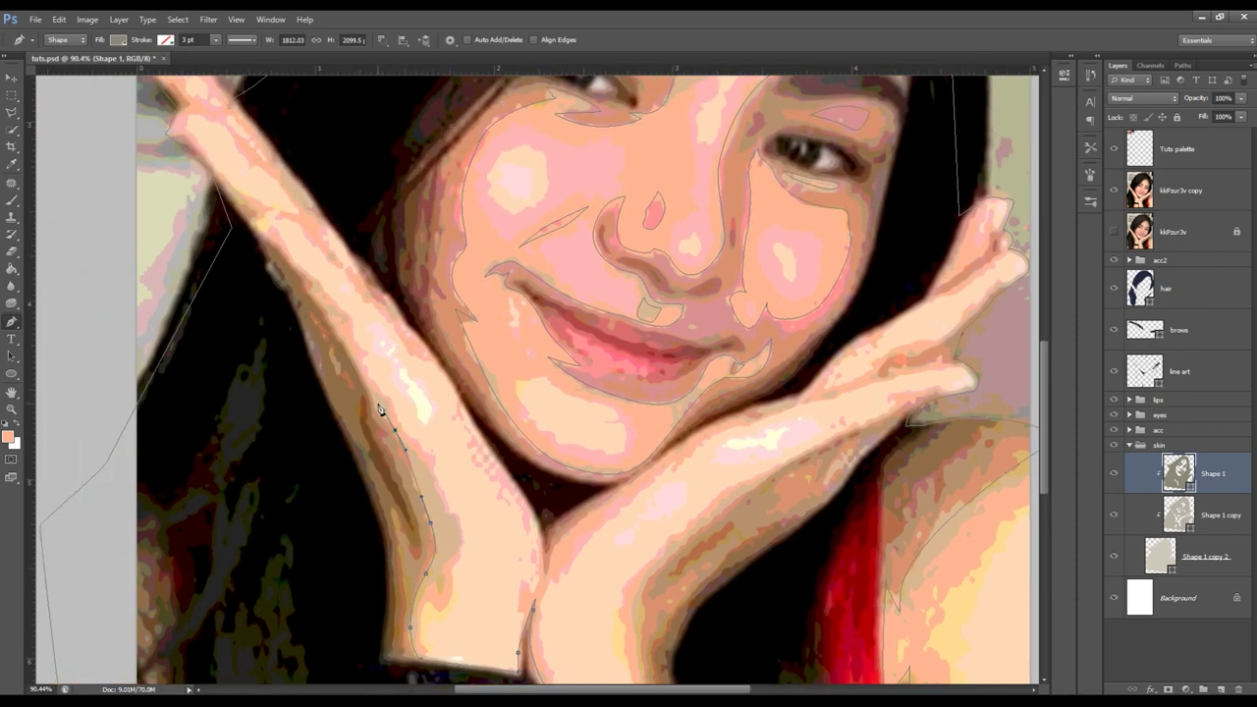
left_click_drag(352, 360, 445, 460)
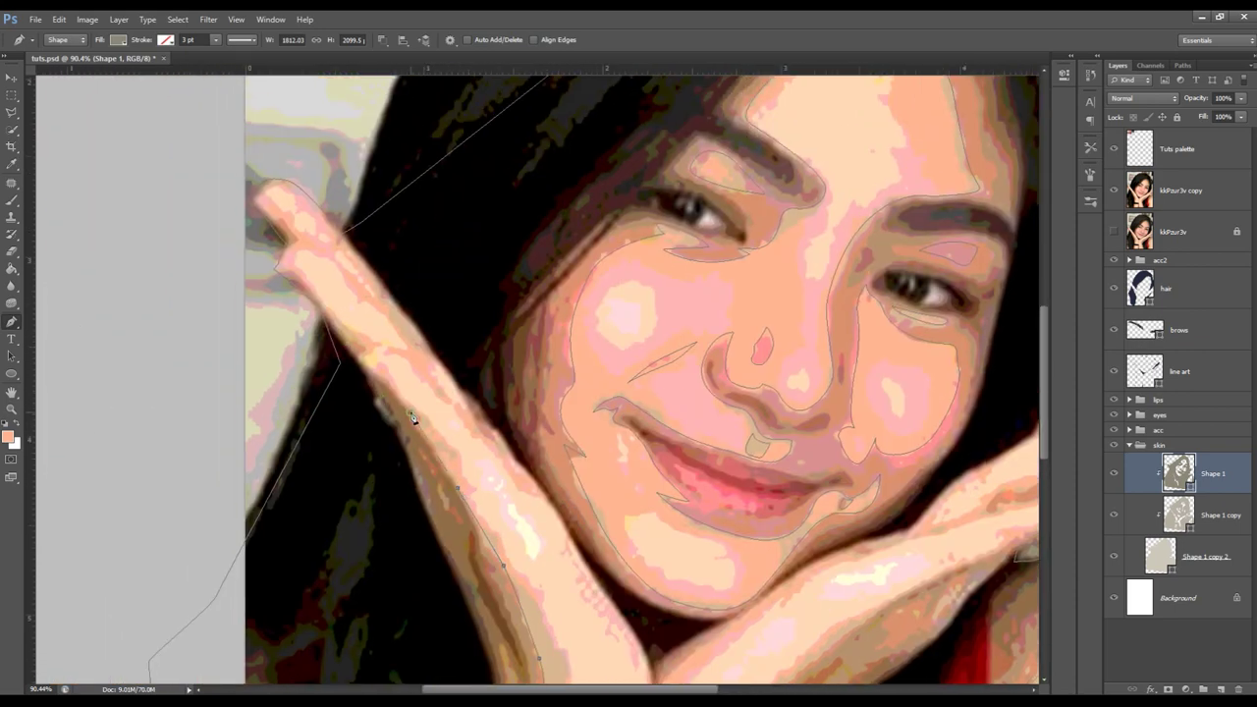
left_click_drag(348, 338, 317, 298)
left_click_drag(291, 252, 278, 225)
left_click_drag(283, 172, 320, 208)
left_click_drag(340, 241, 380, 300)
left_click_drag(416, 343, 496, 450)
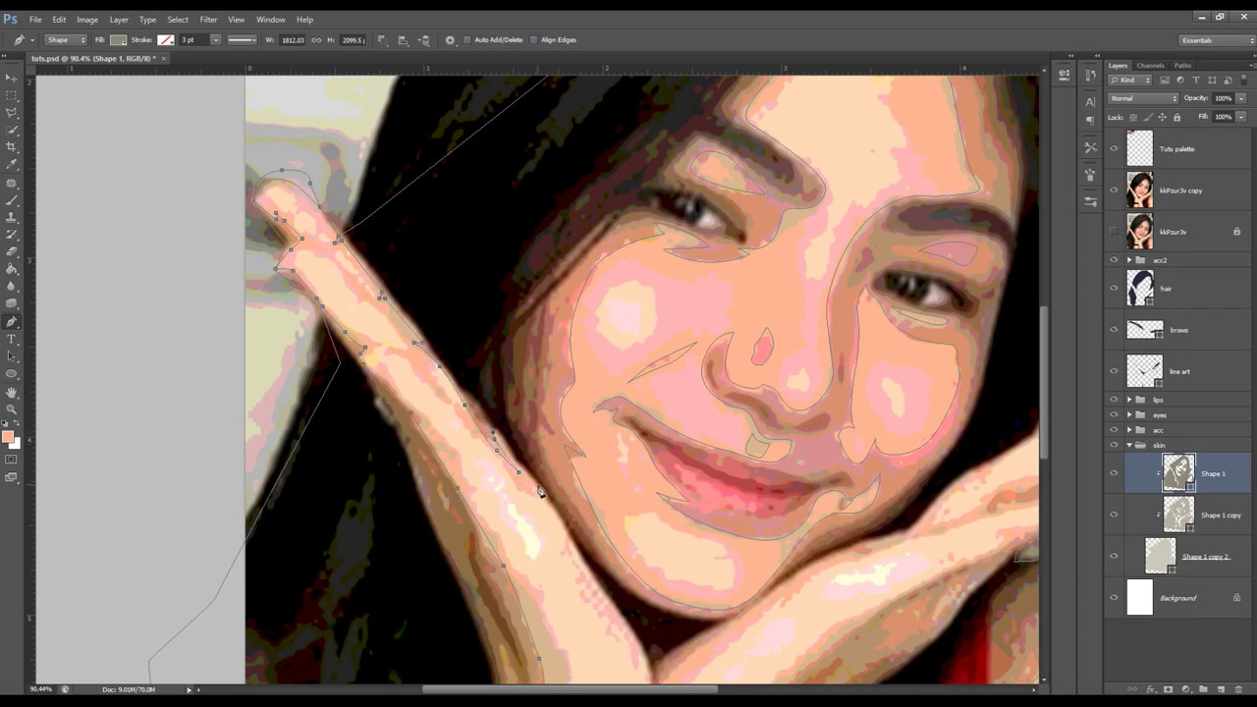
- Extend the outline along the hand with a corner point, curving onto the other hand
mouse_move(576, 553)
left_mouse_down()
mouse_move(483, 420)
mouse_move(474, 433)
left_mouse_up()
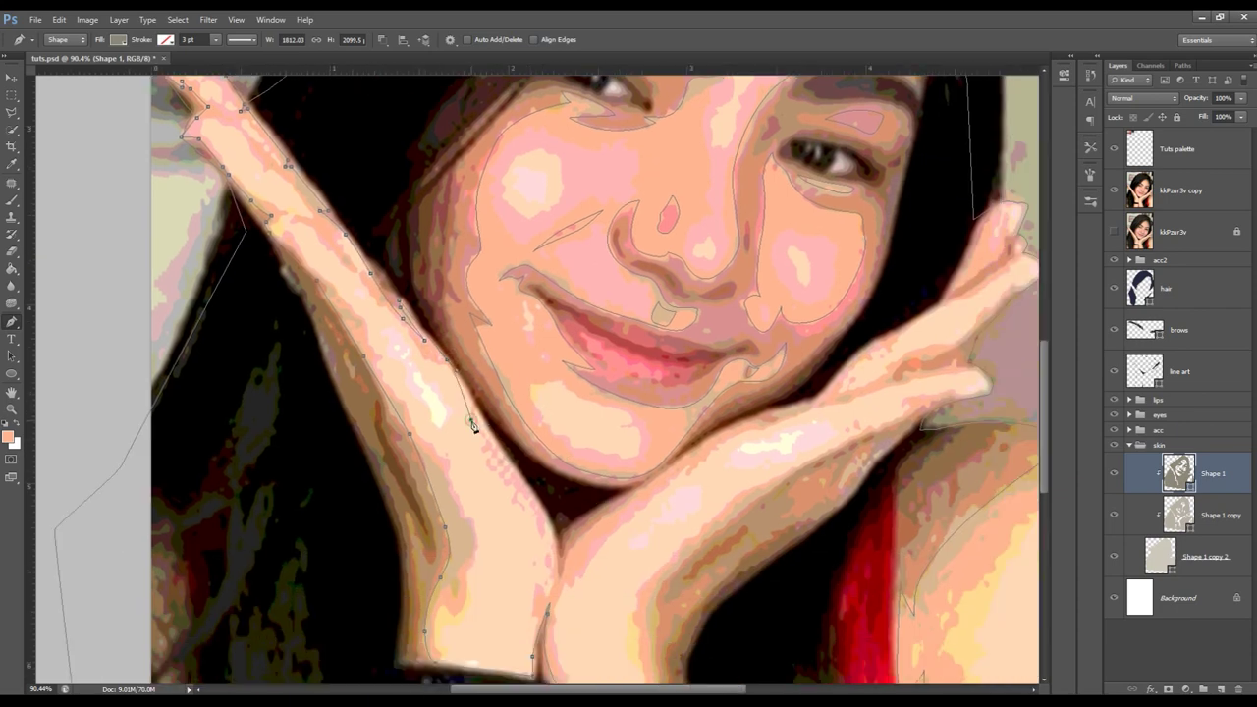
left_click(471, 420, "alt")
left_click_drag(526, 490, 545, 511)
left_click(559, 583)
left_click_drag(583, 534, 757, 422)
left_click_drag(820, 406, 643, 477)
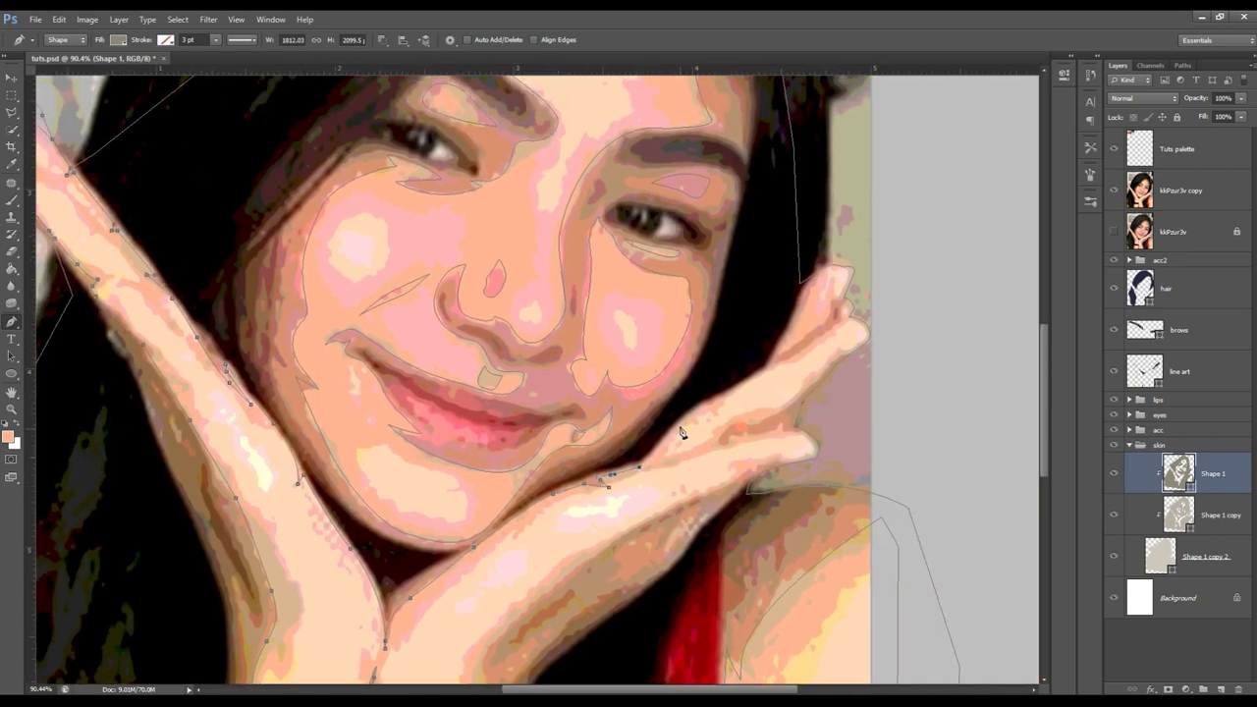
- Trace the other hand's finger up around its fingertip and back down to its base
left_click(716, 401)
left_click(774, 367)
left_click(792, 359)
left_click(834, 329)
left_click(841, 324)
left_click(846, 300)
left_click(883, 326)
left_click(853, 353)
left_click(825, 371)
left_click(786, 407)
left_click(772, 413)
left_click(738, 423)
left_click_drag(704, 447, 805, 432)
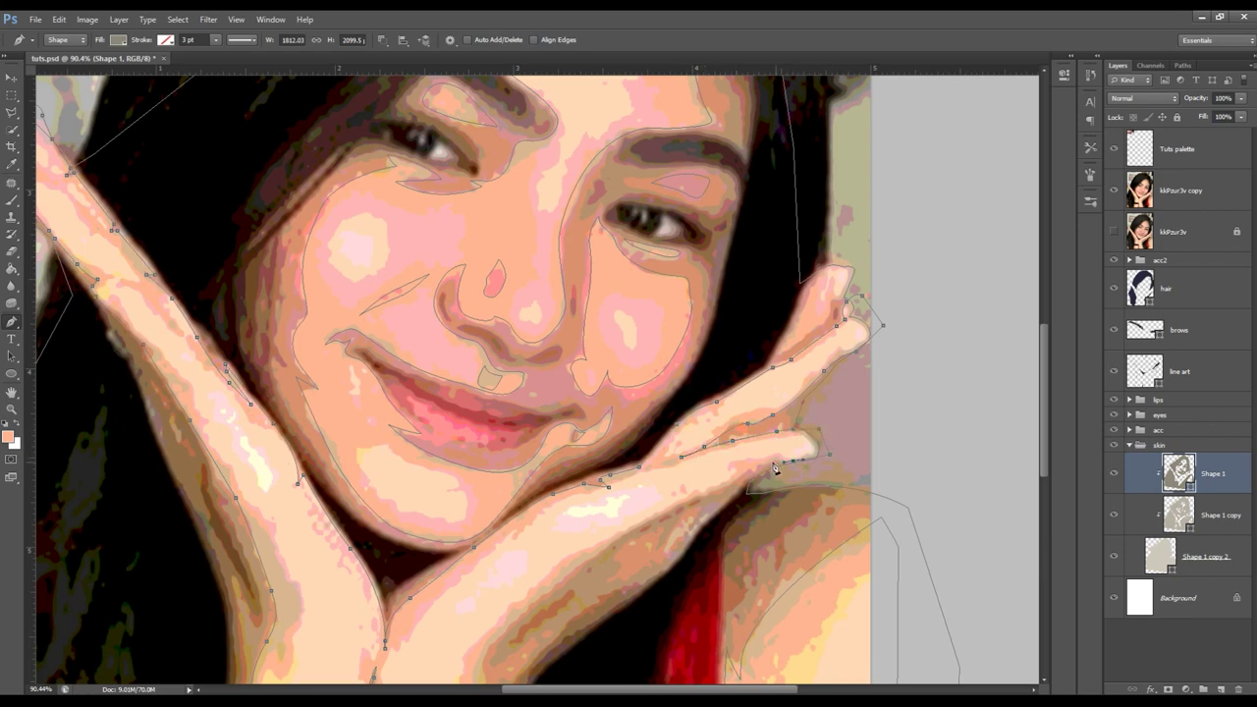
- Run the outline down the wrist to the bottom and close the hand-and-forearm shape
mouse_move(729, 482)
left_mouse_down()
mouse_move(771, 422)
mouse_move(703, 438)
mouse_move(704, 365)
left_mouse_up()
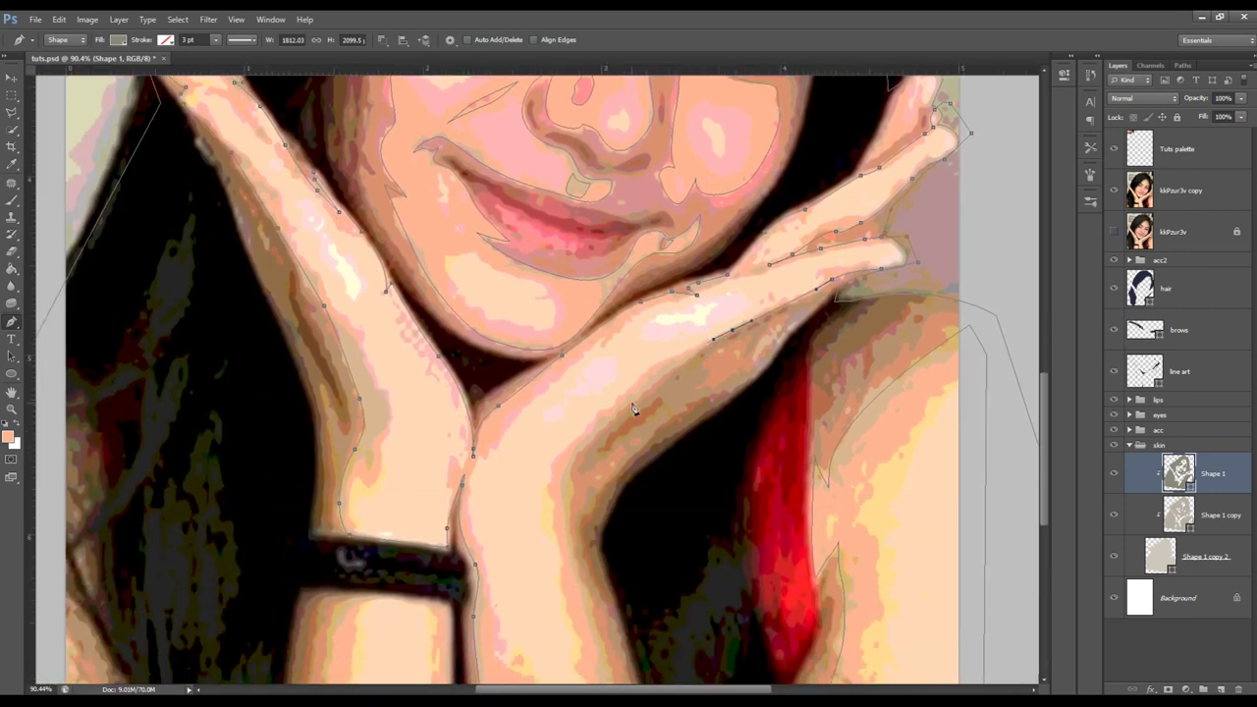
left_click_drag(641, 416, 614, 334)
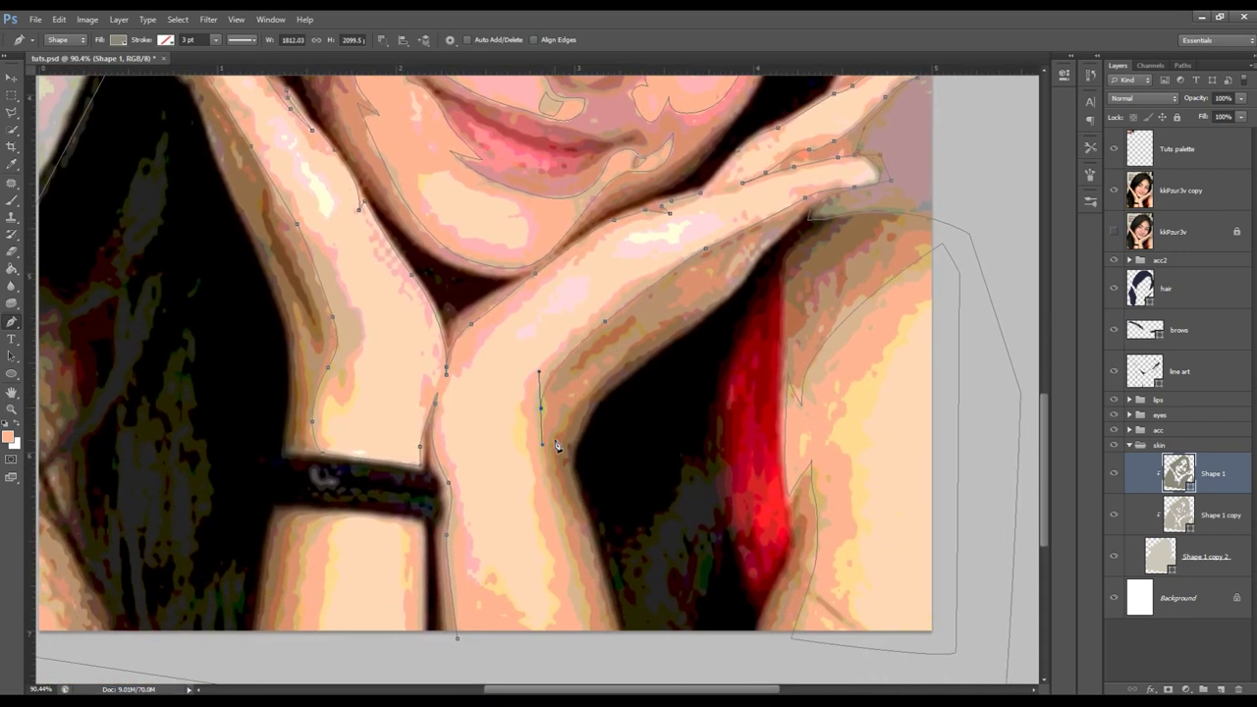
scroll(550, 432, "down", 1)
scroll(550, 422, "down", 2)
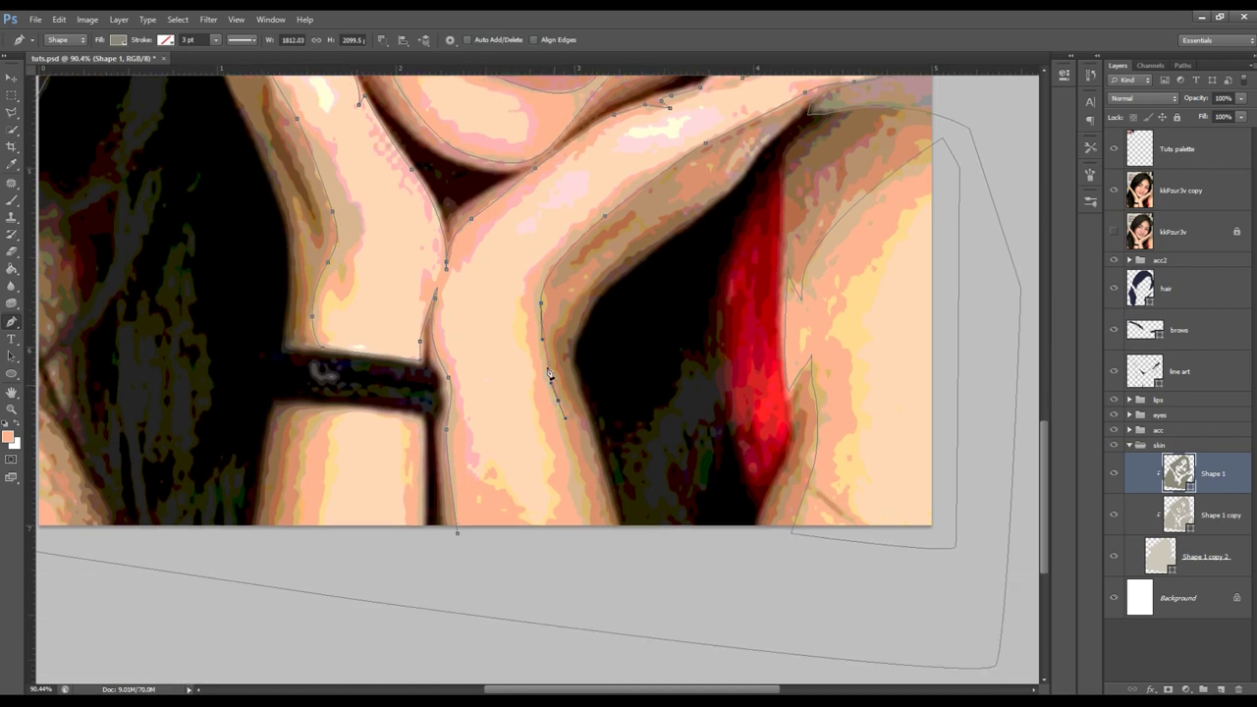
left_click(559, 402)
left_click(582, 488)
left_click(593, 533)
left_click(457, 532)
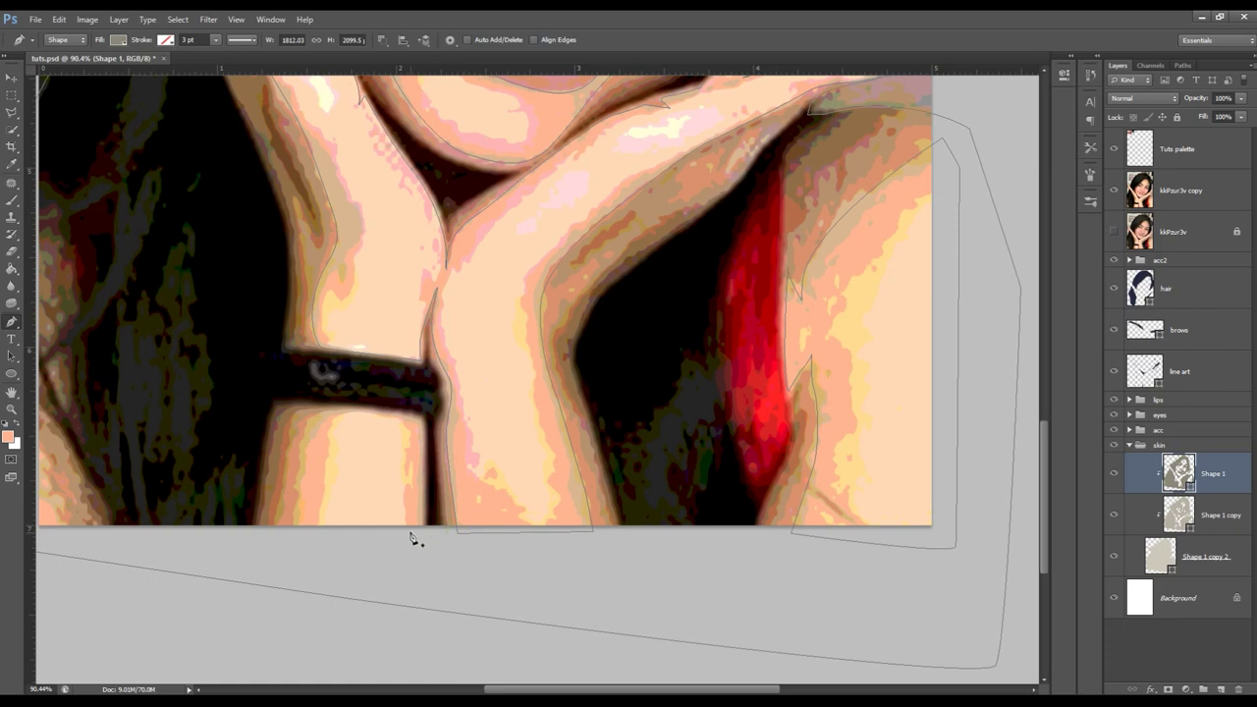
- Draw and close a second shape covering the lower wrist beneath the wristband
left_click_drag(405, 530, 418, 536)
left_click(423, 422)
left_click_drag(315, 415, 294, 430)
left_click(294, 533)
left_click(419, 535)
scroll(429, 534, "left", 5)
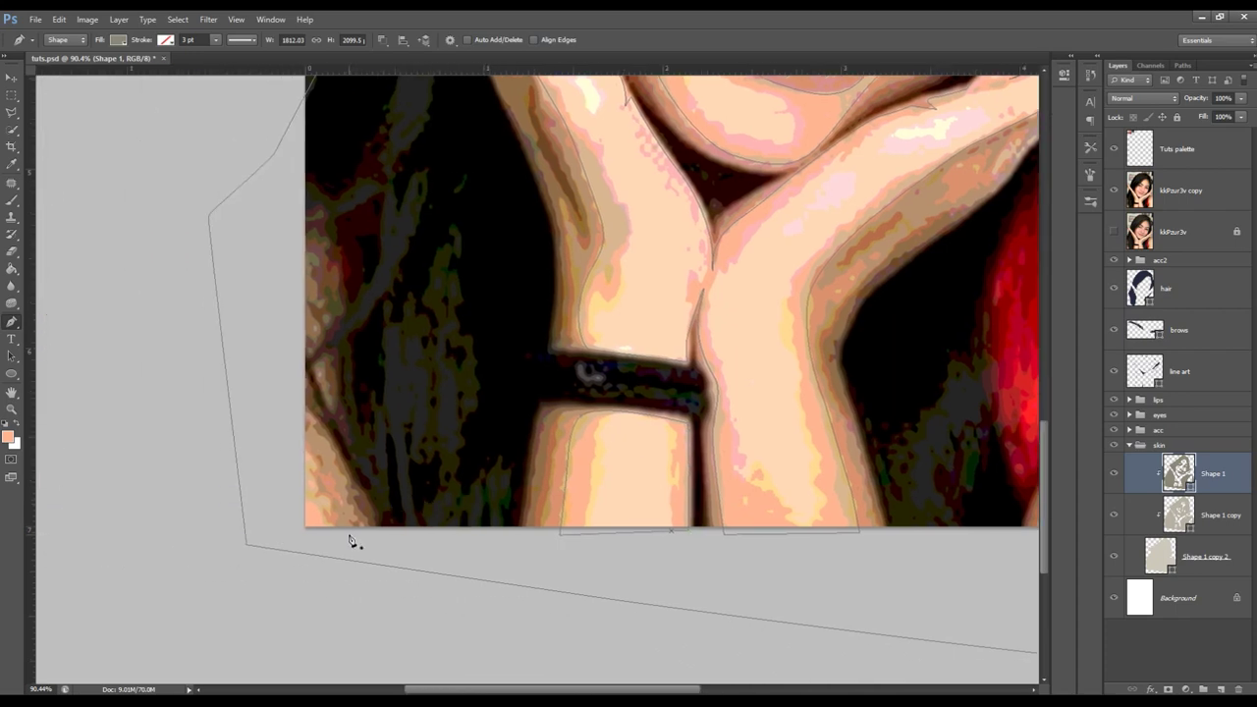
- Click on the canvas near the wrist, zoom out, and hide the posterized kkPzur3v photo copy
left_click(282, 434)
left_click(296, 537)
left_click(335, 532)
key("z")
scroll(429, 515, "down", 5)
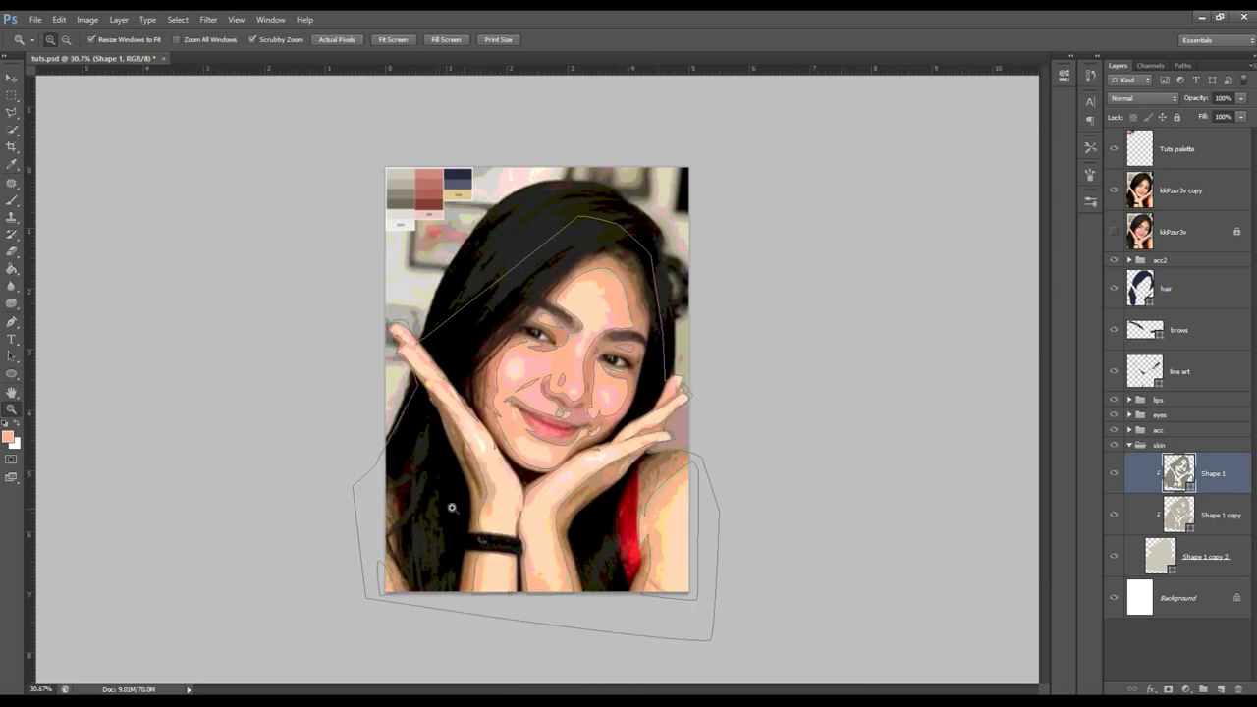
left_click(1114, 191)
left_click(1179, 190)
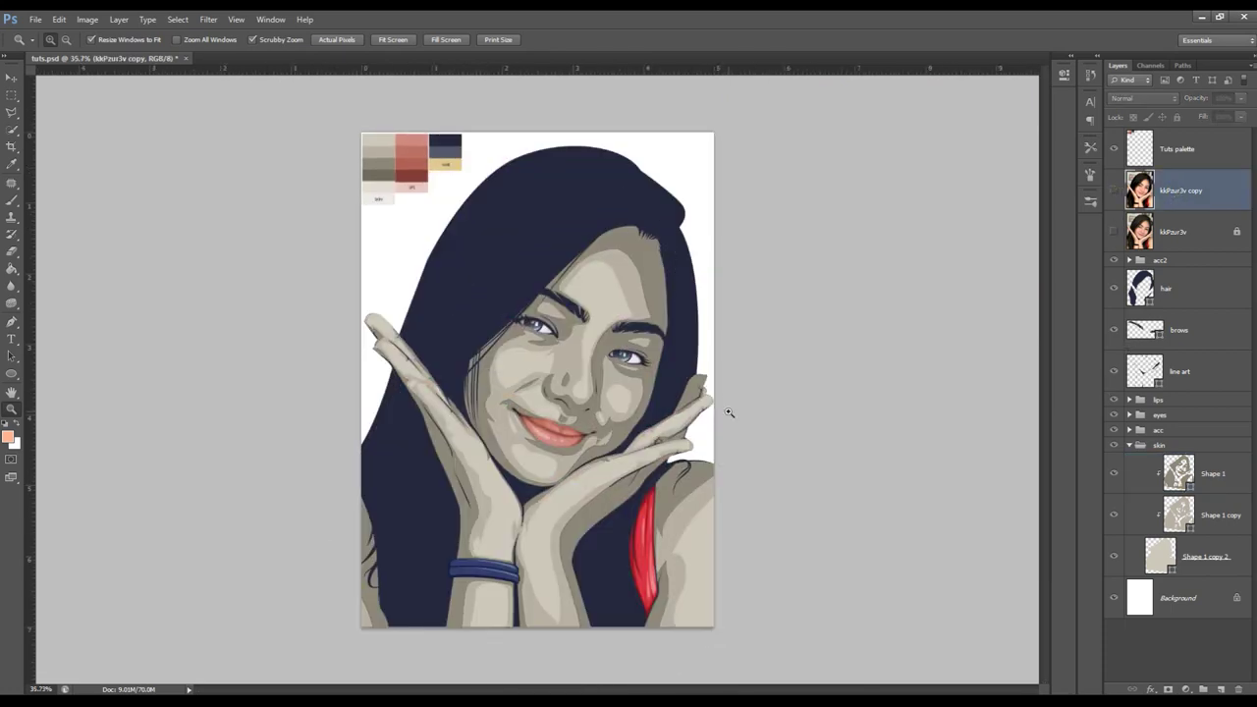
- Toggle the original kkPzur3v photo off to compare, zoom in on the face, and select Shape 1
scroll(730, 413, "up", 2)
left_click(1115, 232)
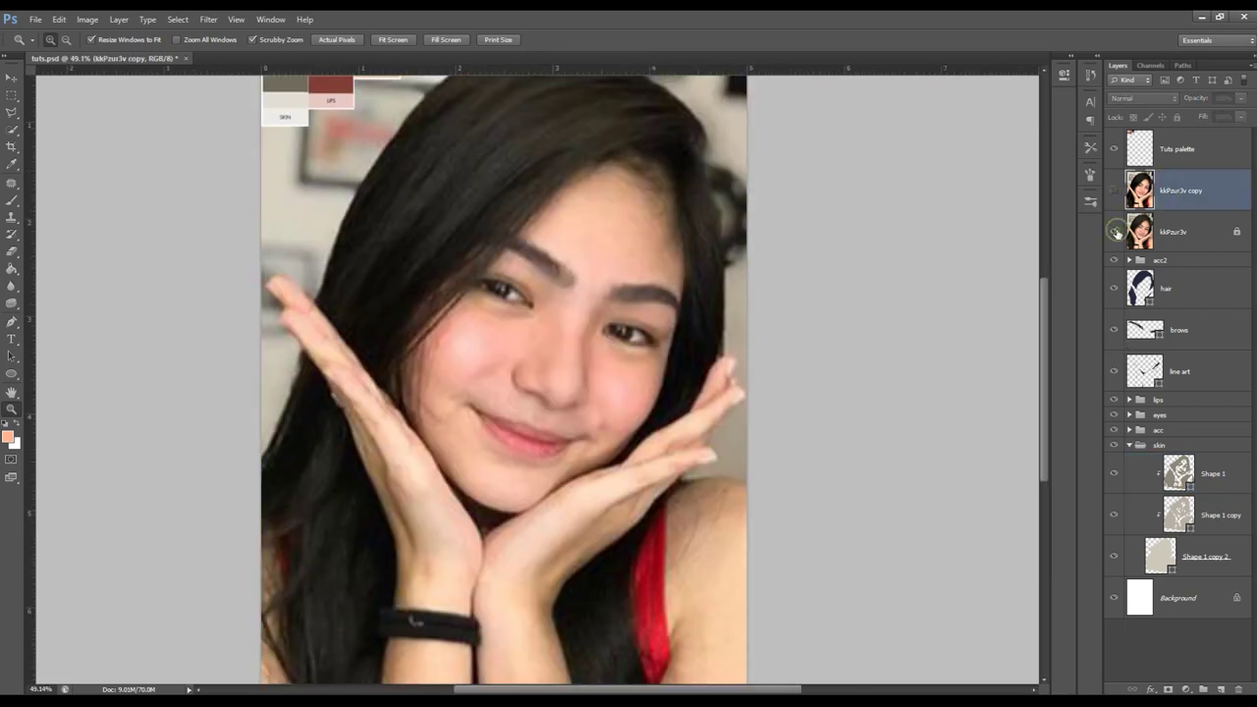
left_click(1115, 232)
left_click(1115, 232)
scroll(678, 350, "up", 5)
scroll(643, 375, "up", 1)
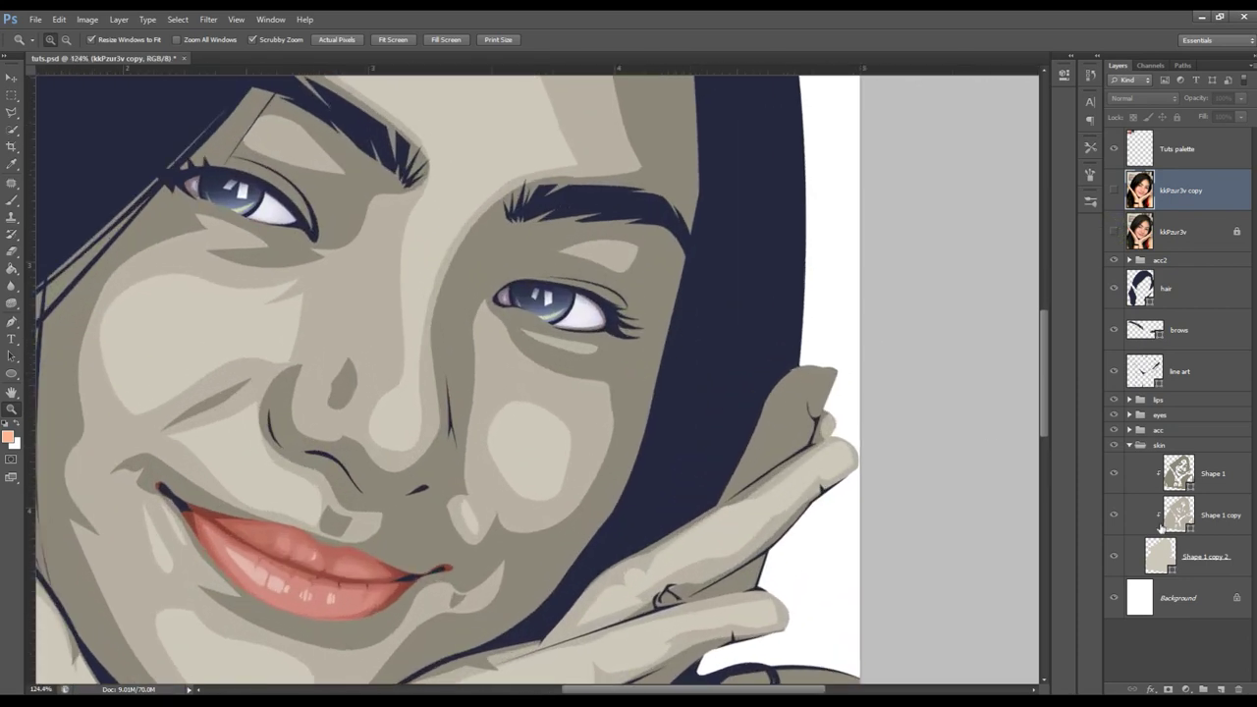
left_click(659, 401, "ctrl")
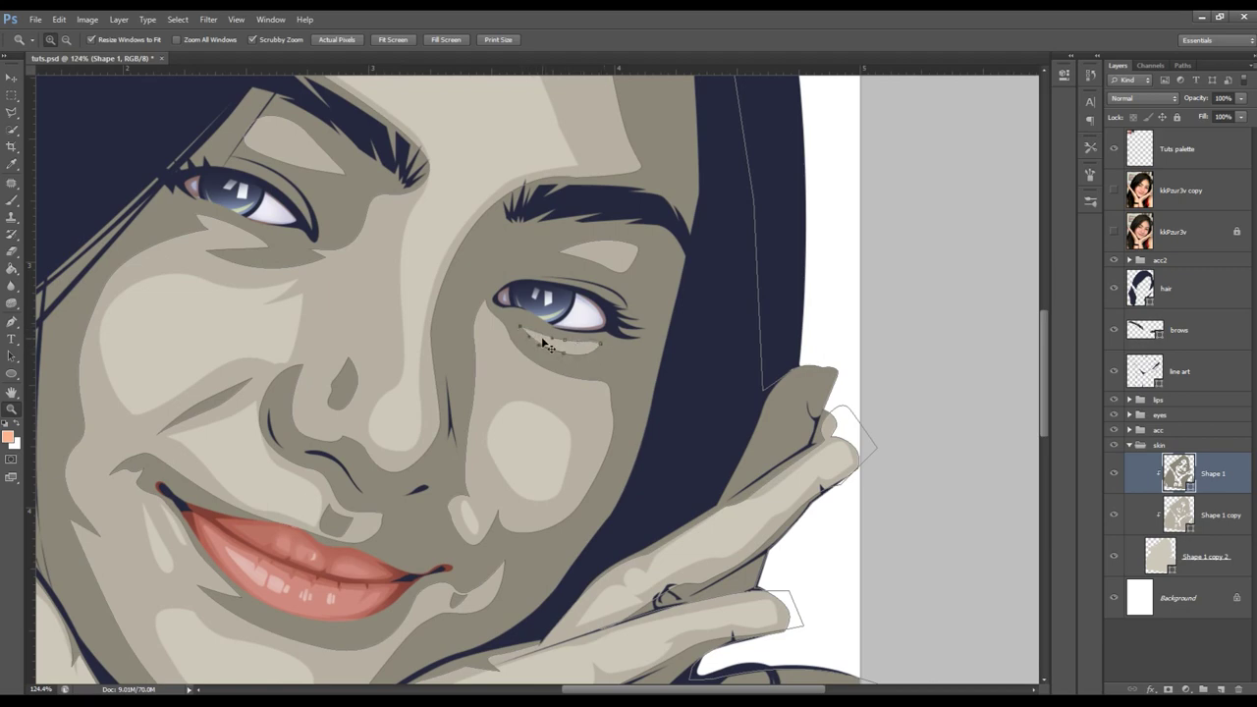
- Compare the skin shape's anchor points under the eye against the reference photo
left_click(272, 252)
left_click(1115, 229)
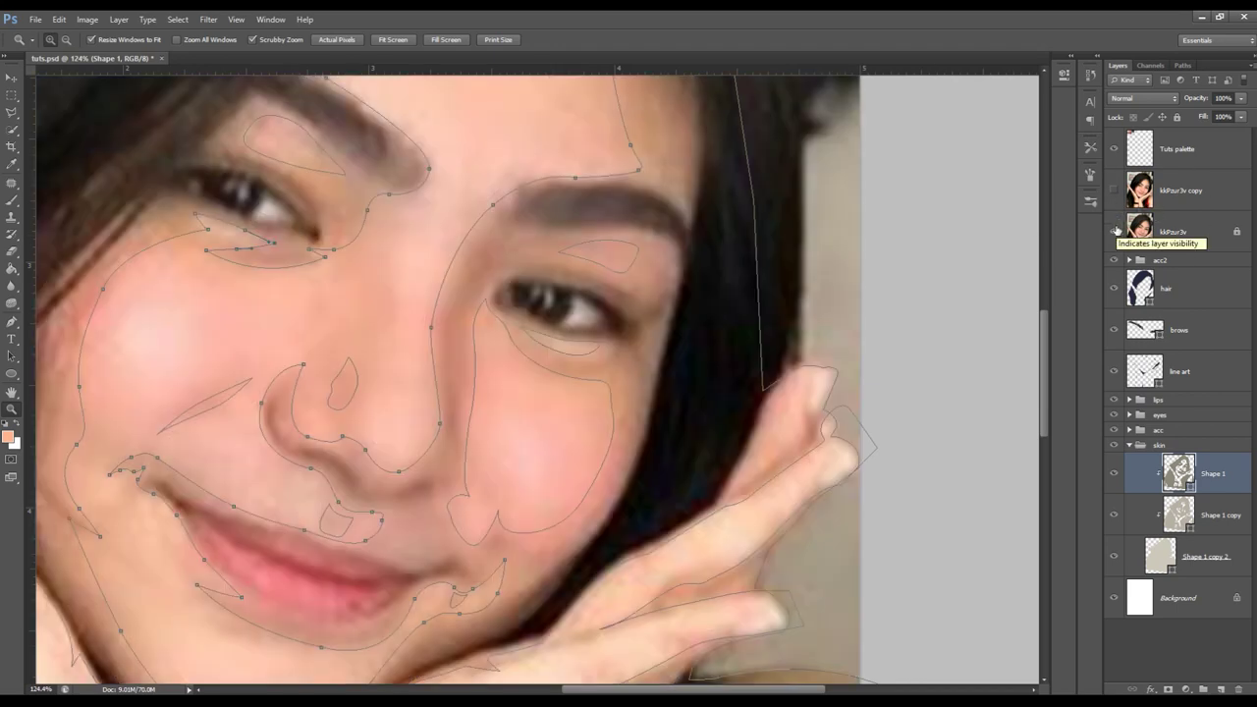
left_click(1115, 229)
left_click(205, 250)
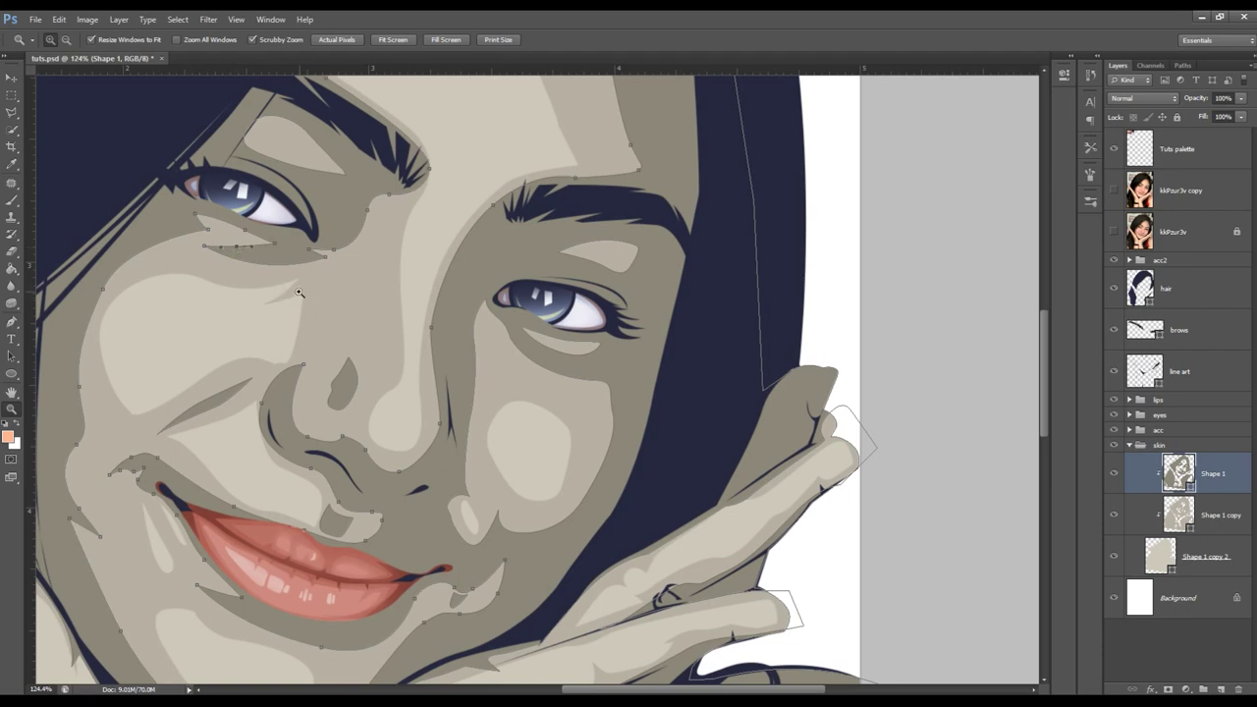
key("p")
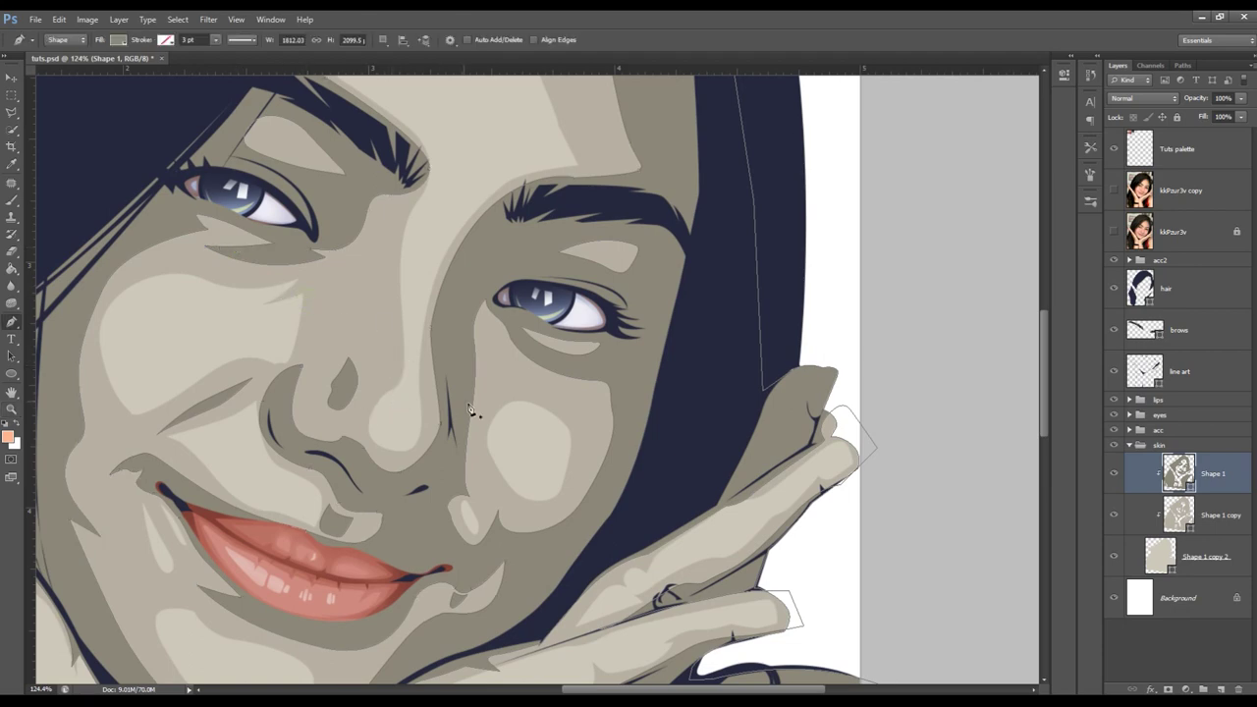
key("z")
- Swap the original kkPzur3v photo for its posterized copy over the art
left_click(637, 393, "ctrl")
scroll(636, 393, "down", 5)
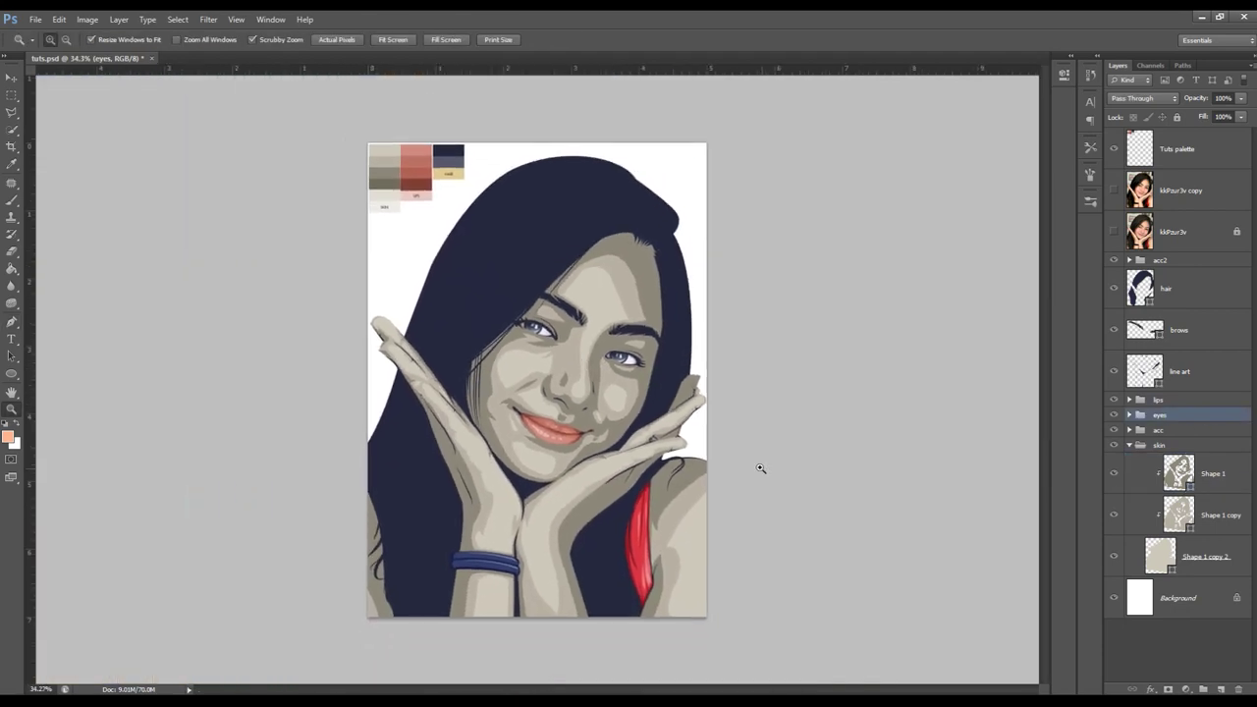
left_click(1113, 232)
left_click(1113, 232)
left_click(1113, 190)
scroll(720, 448, "up", 5)
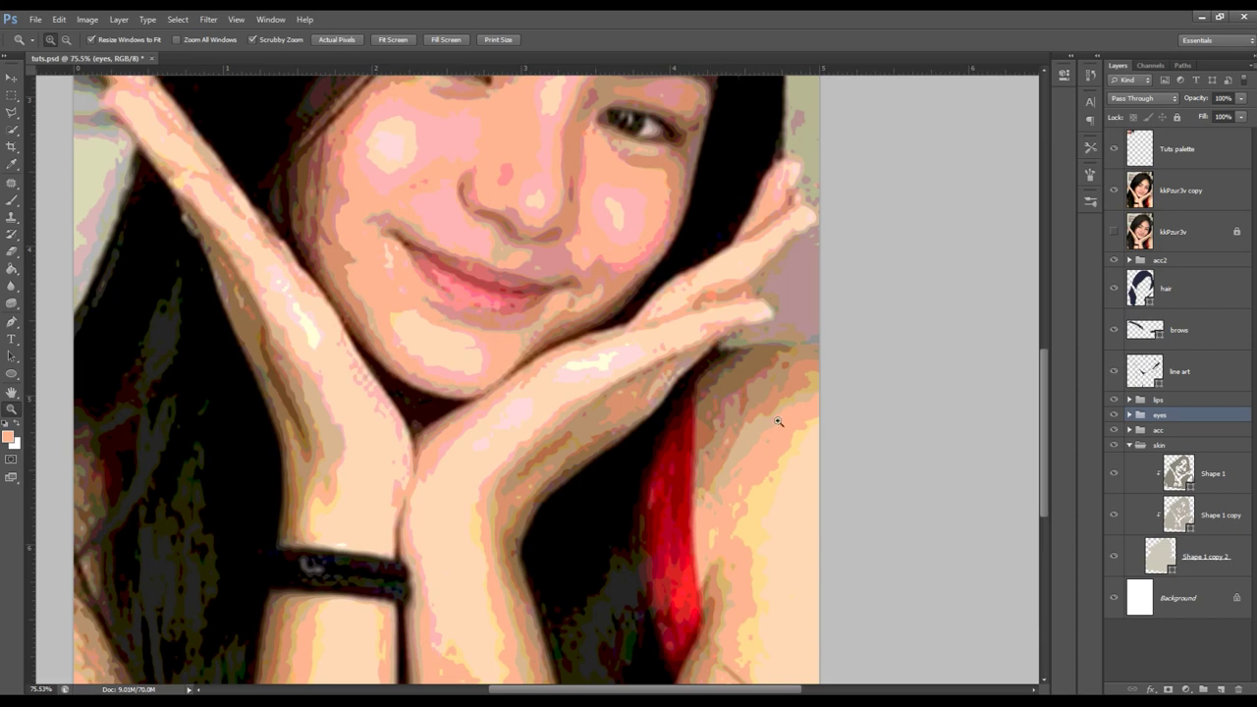
scroll(1046, 292, "down", 2)
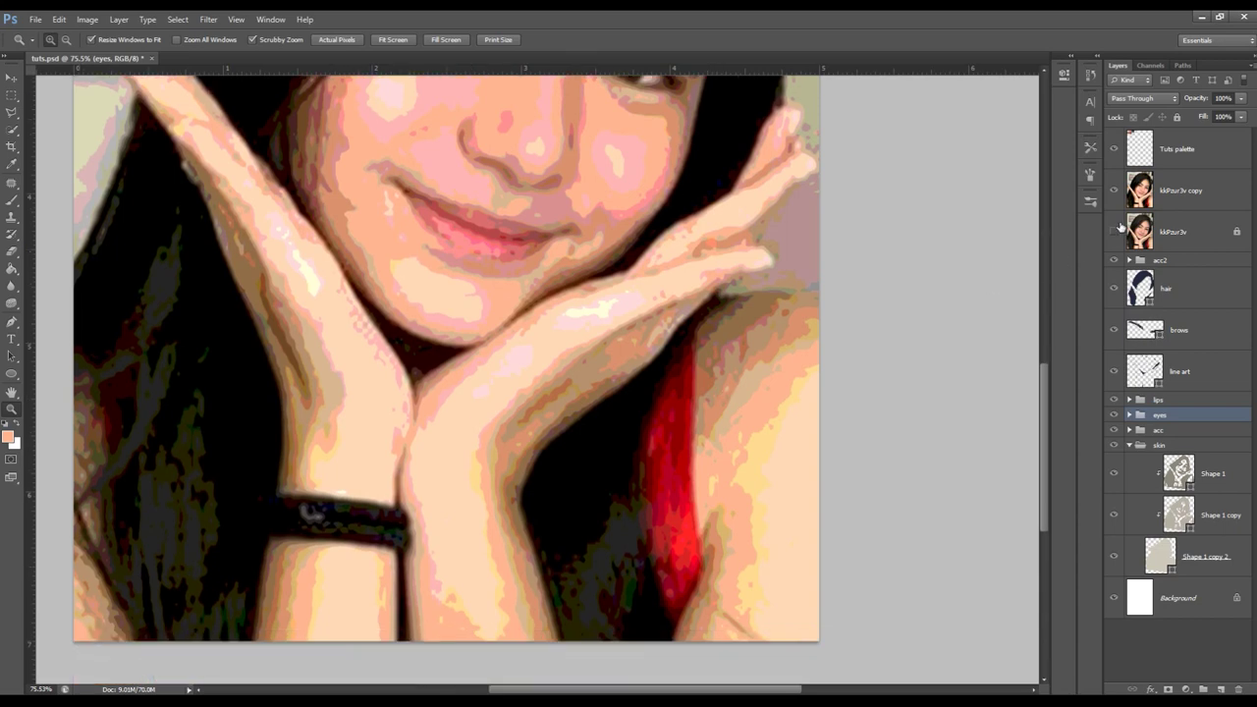
- Select the posterized photo, skin shape and acc2 layers, then show the reference photo again
left_click(1114, 190)
left_click(1178, 191)
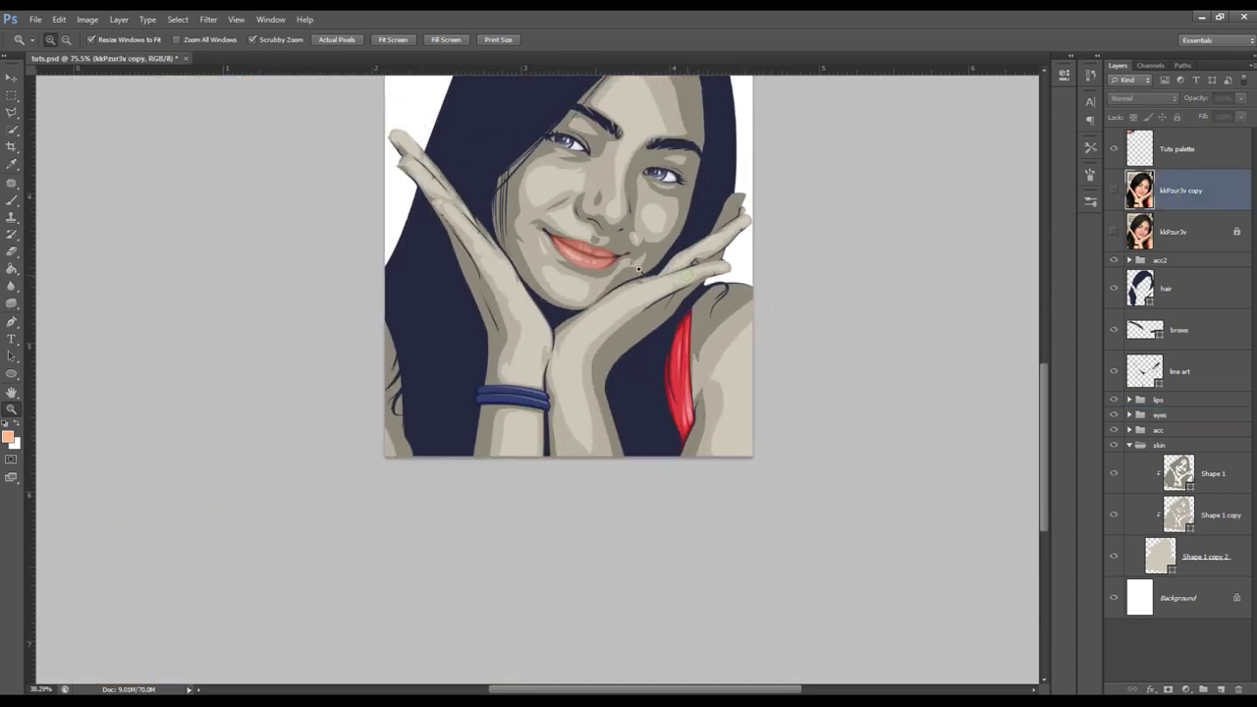
scroll(634, 267, "down", 4)
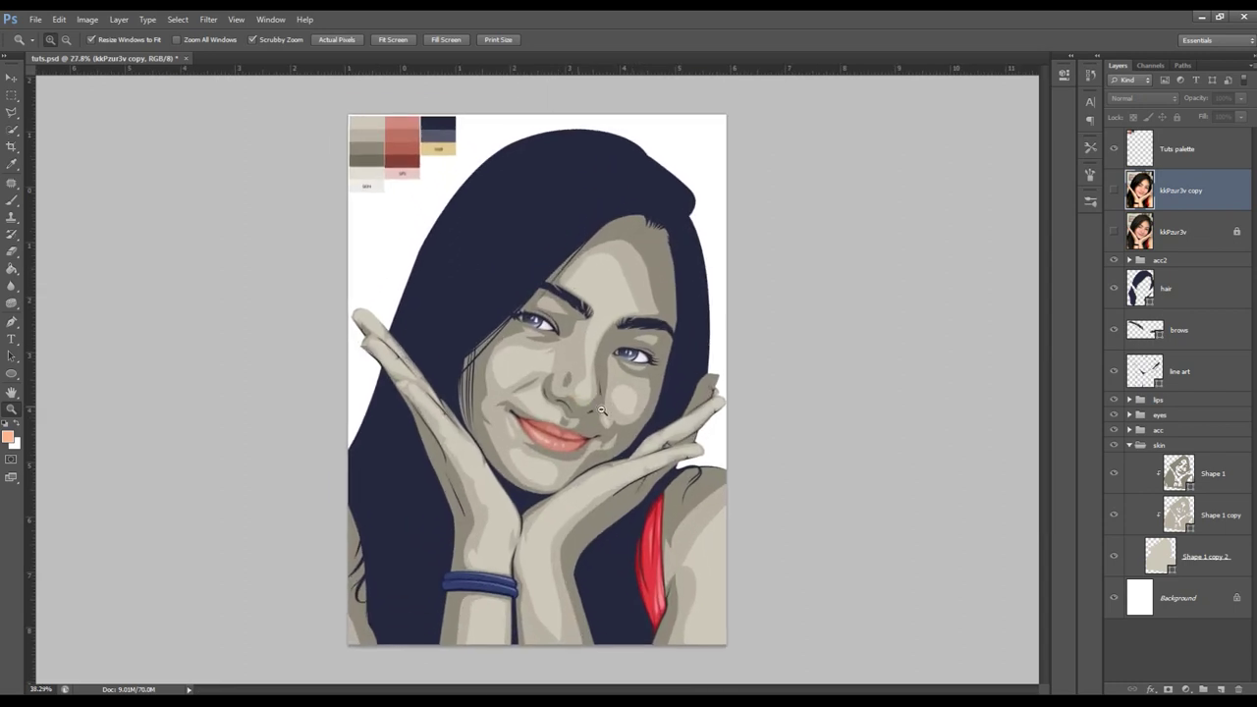
scroll(584, 404, "up", 2)
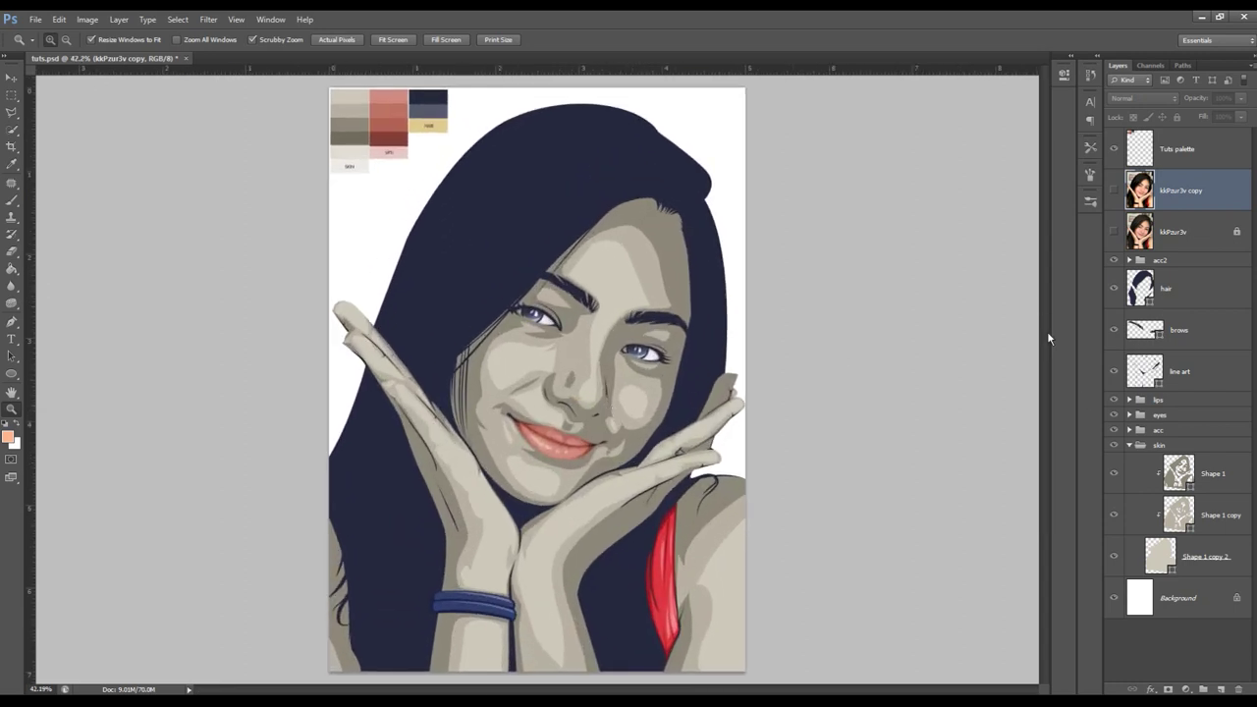
left_click(1184, 480)
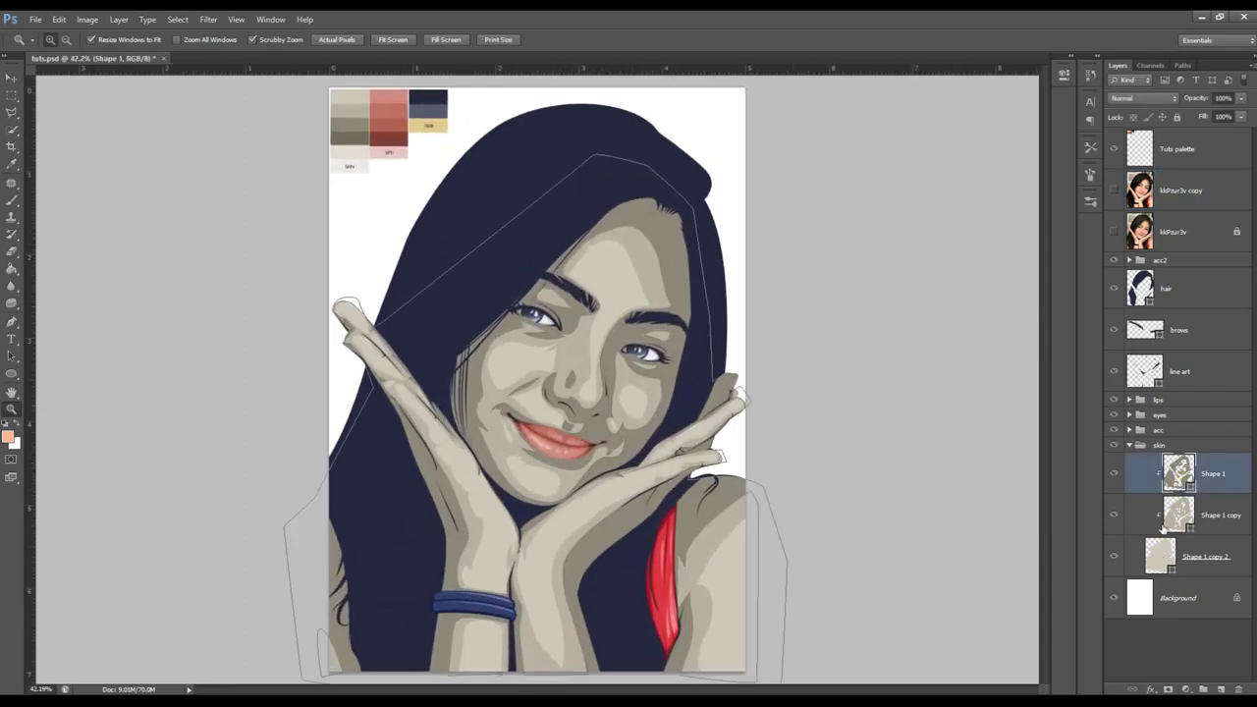
left_click(727, 507, "ctrl")
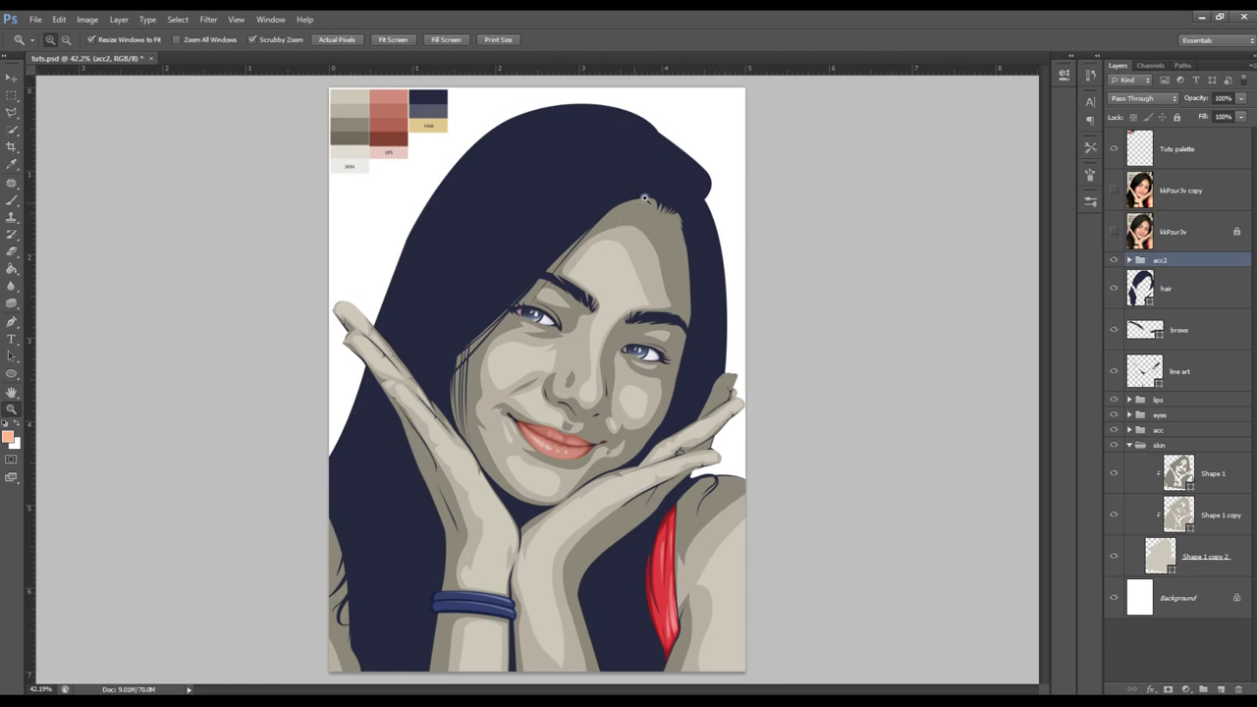
scroll(662, 191, "up", 5)
left_click(1113, 189)
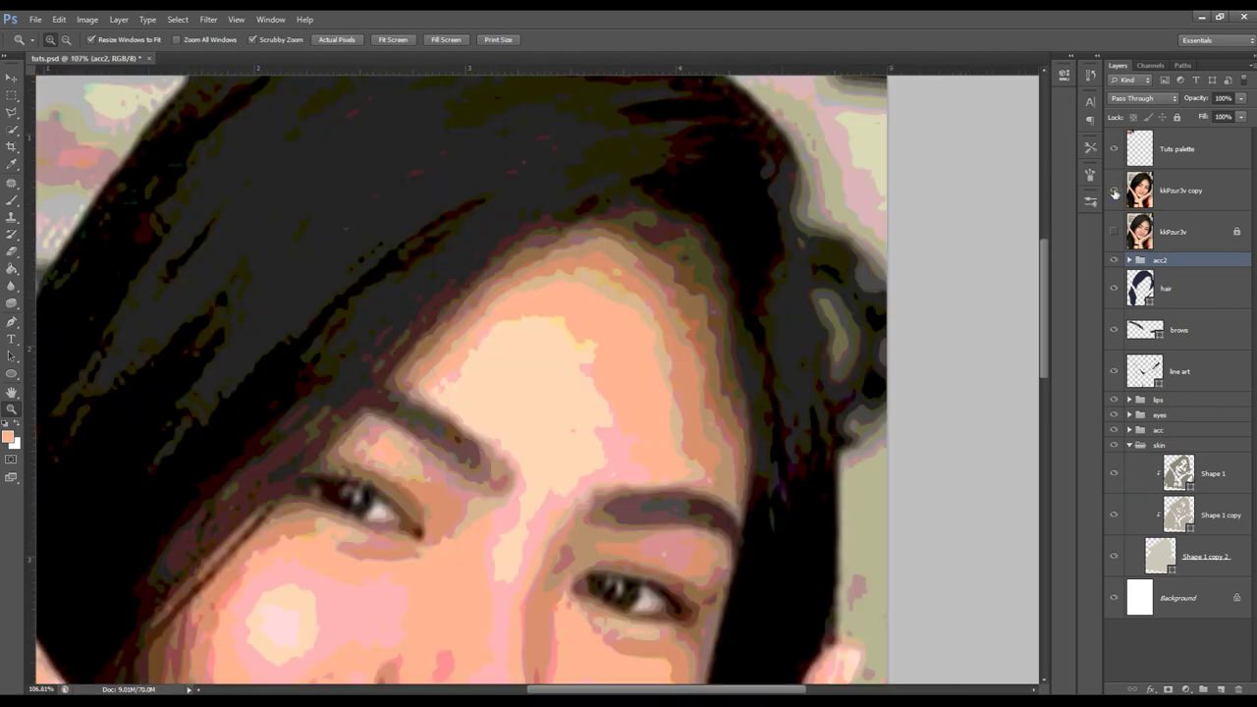
- Select the hair layer and set the Pen tool to Combine Shapes
left_click(1114, 232)
scroll(717, 236, "up", 2)
left_click(1142, 288)
key("p")
left_click(382, 39)
left_click(412, 66)
- Draw thin curved hair strands along the forehead hairline
left_click(644, 199)
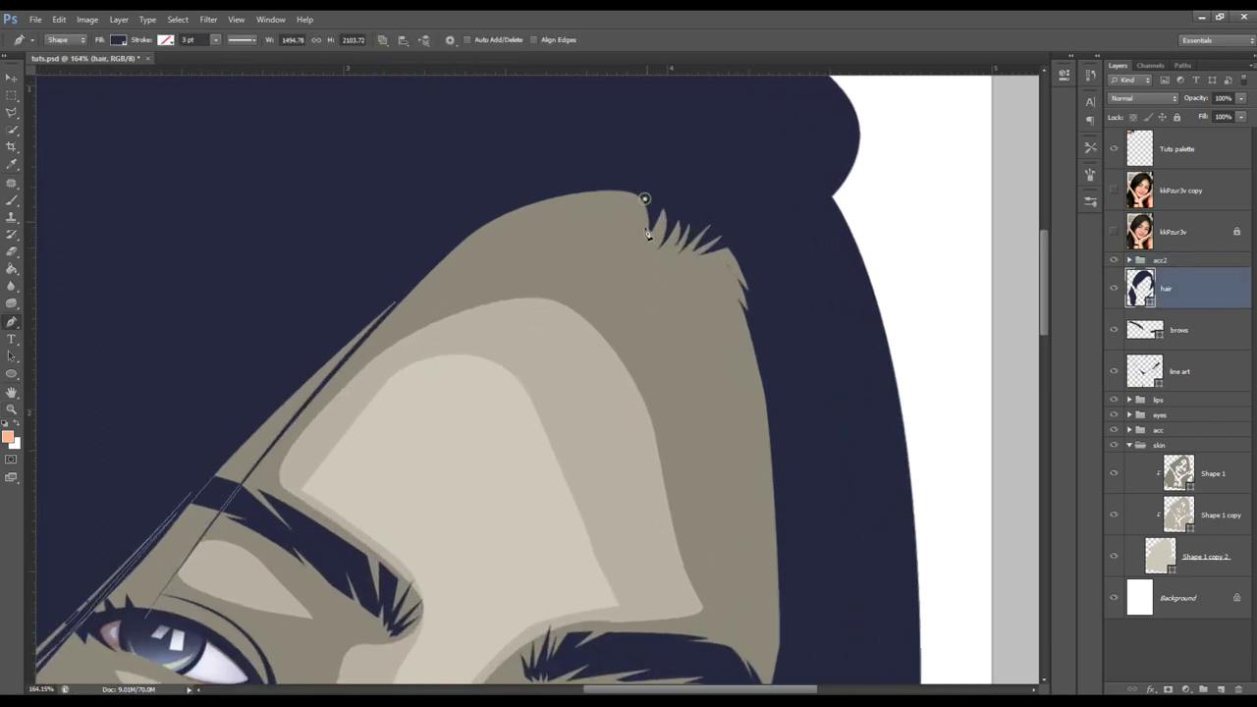
left_click(632, 228)
left_click_drag(452, 248, 369, 289)
left_click(644, 200)
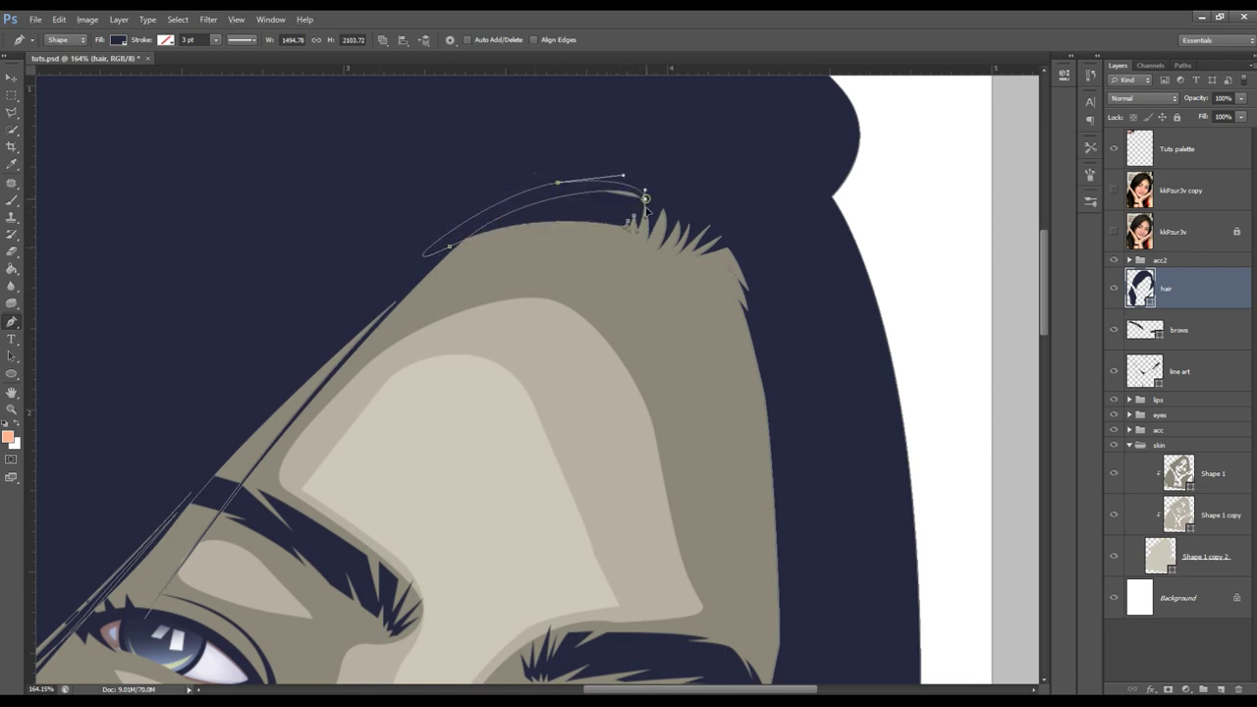
left_click(751, 340)
left_click(701, 271)
left_click_drag(725, 255, 765, 351)
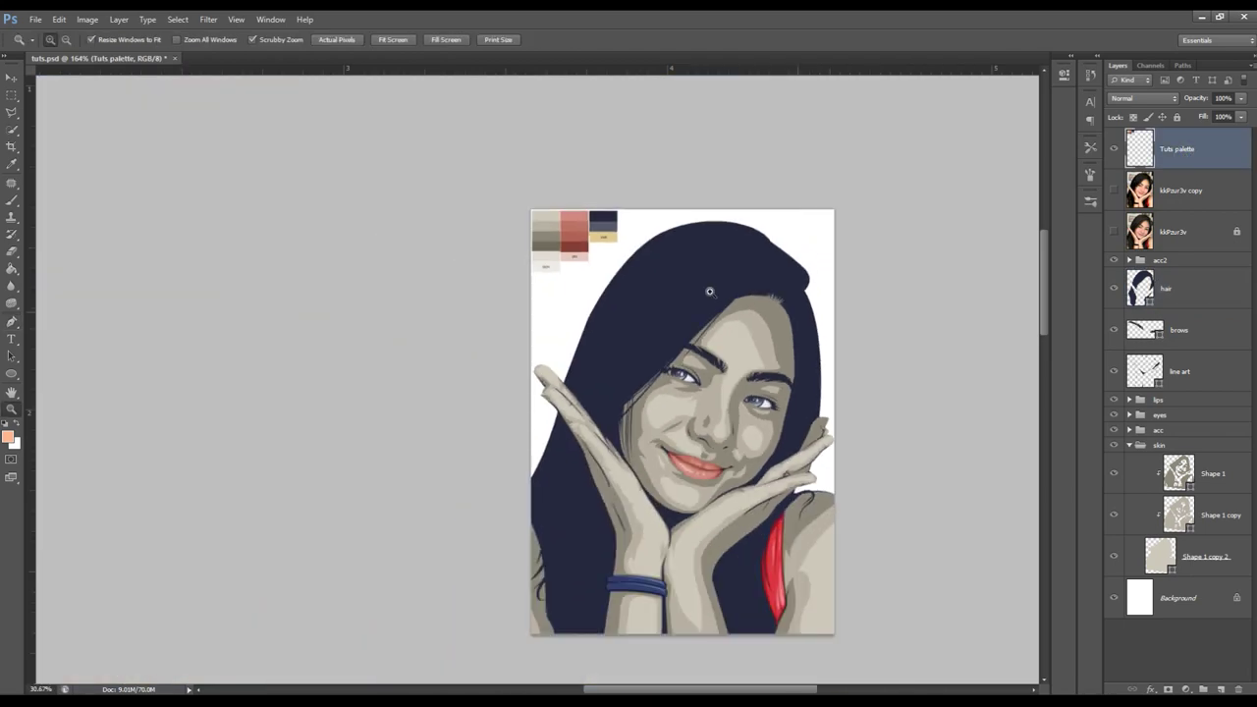
left_click(680, 278)
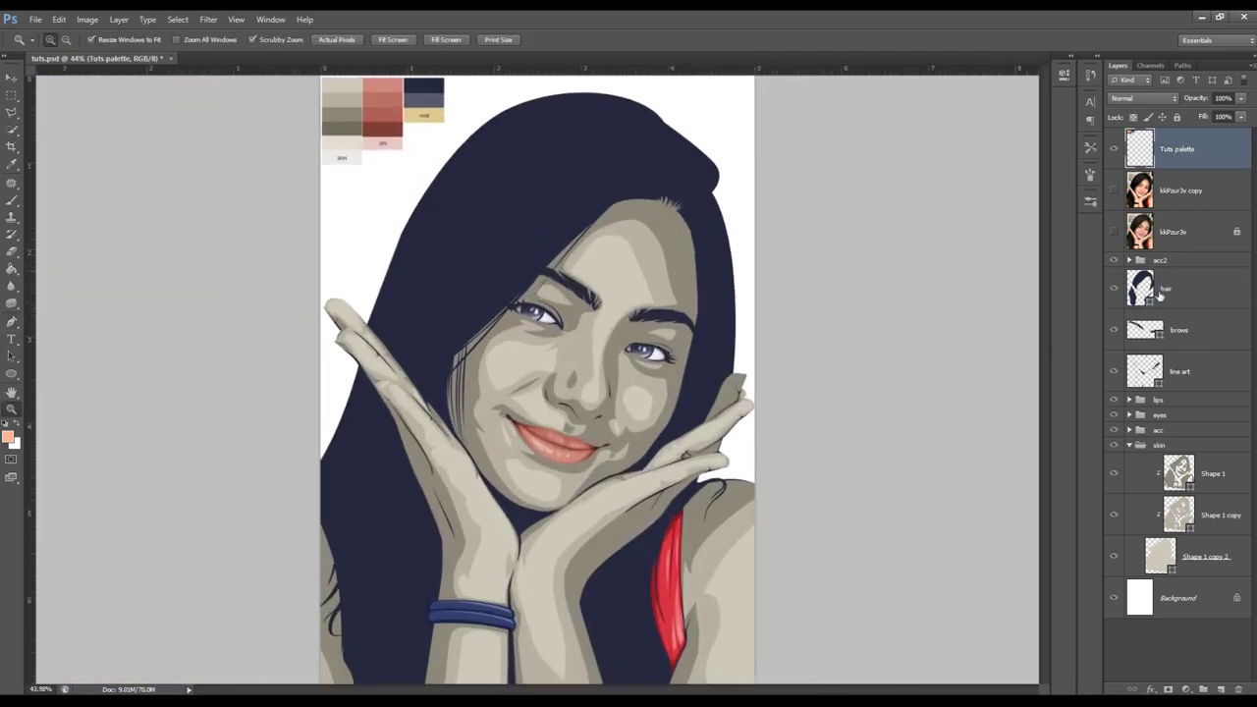
- Zoom in on the mouth over the reference photo and nudge Shape 1's chin outline
left_click(1114, 232)
left_click_drag(601, 481, 1080, 239)
left_click(1114, 232)
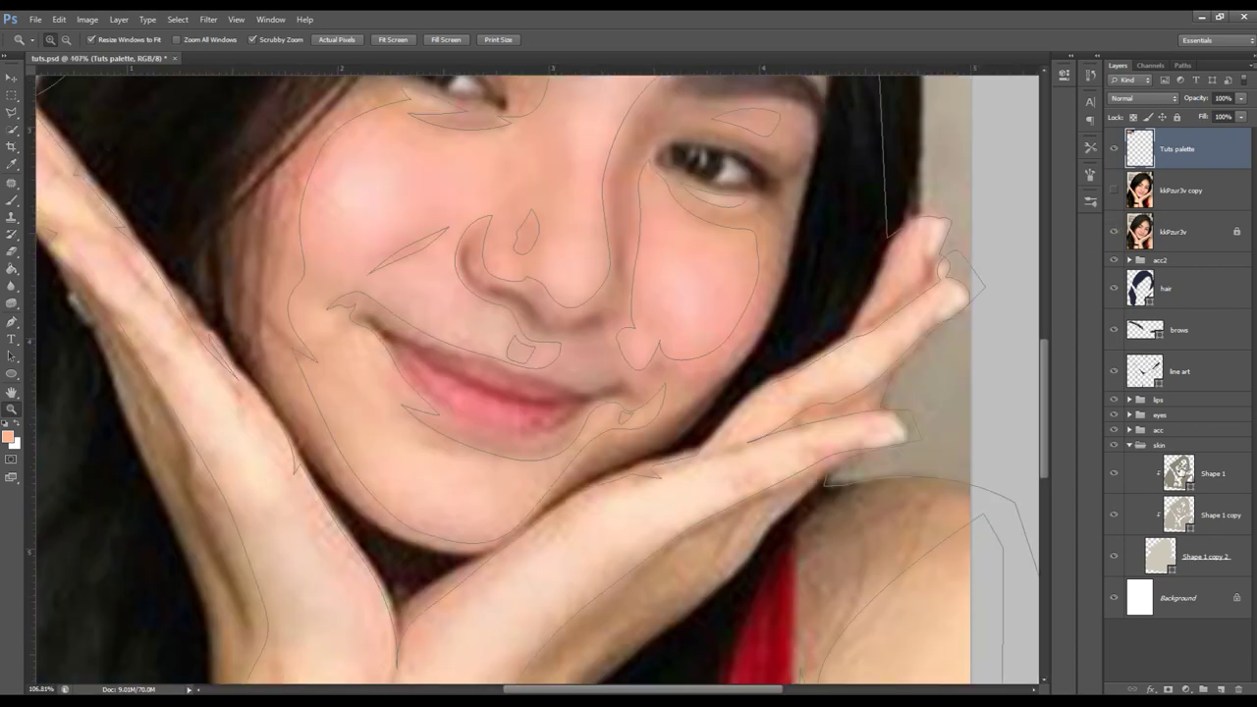
left_click(1213, 473)
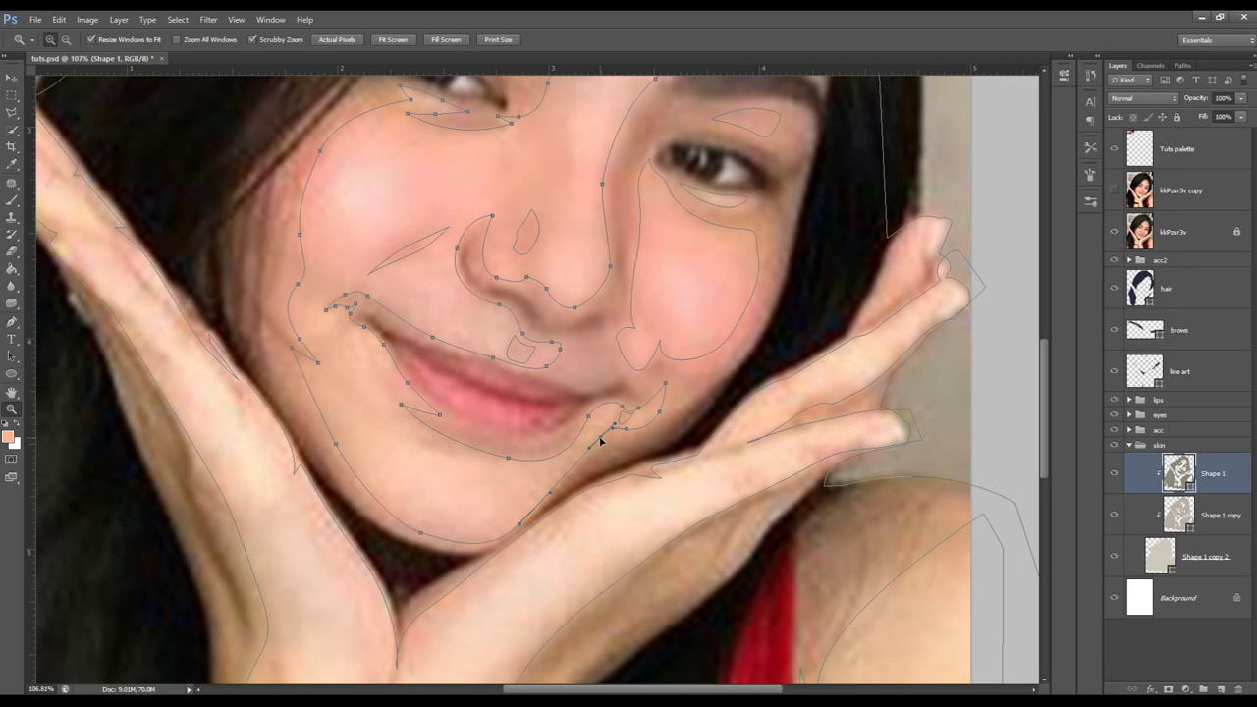
left_click_drag(596, 441, 562, 473)
- Reshape the cheek, mouth and nose path segments to match the photo
left_click(649, 393)
left_click(636, 377)
left_click(560, 361)
left_click(548, 366)
left_click_drag(302, 247, 305, 238)
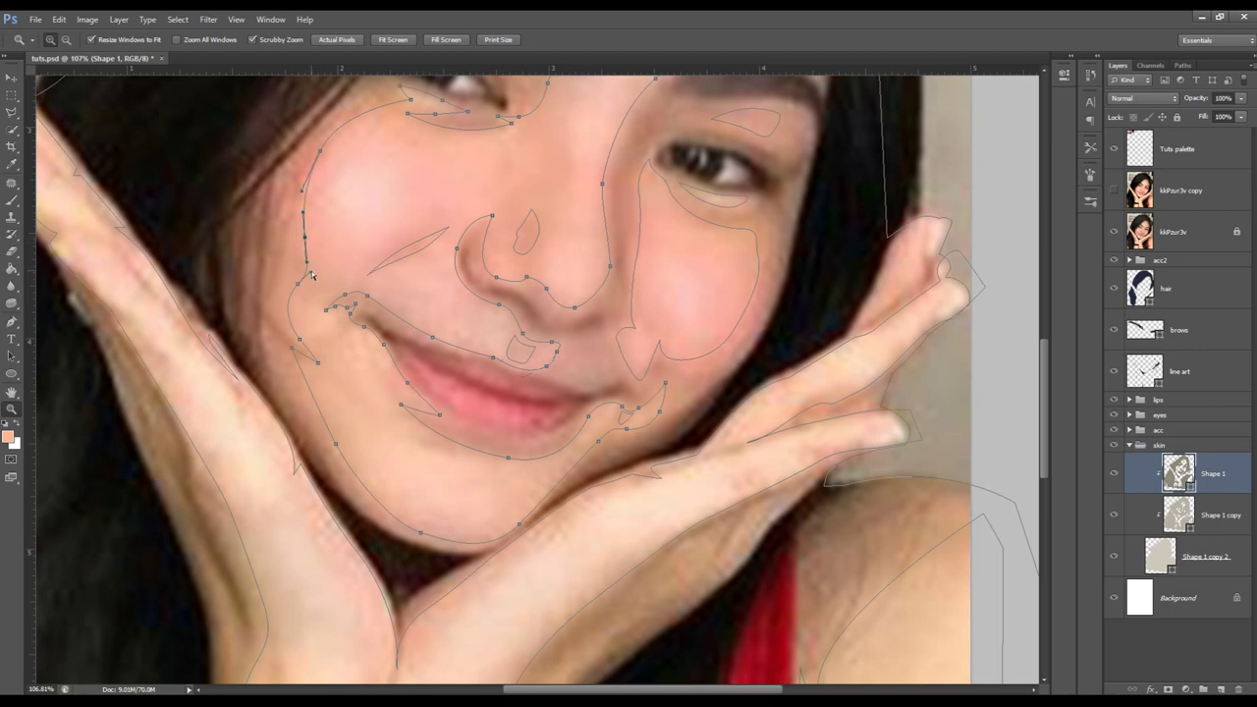
left_click(458, 268)
- With the Pen set to Combine Shapes, add a curved point beside the eye
key("p")
scroll(665, 224, "up", 2)
left_click(650, 203)
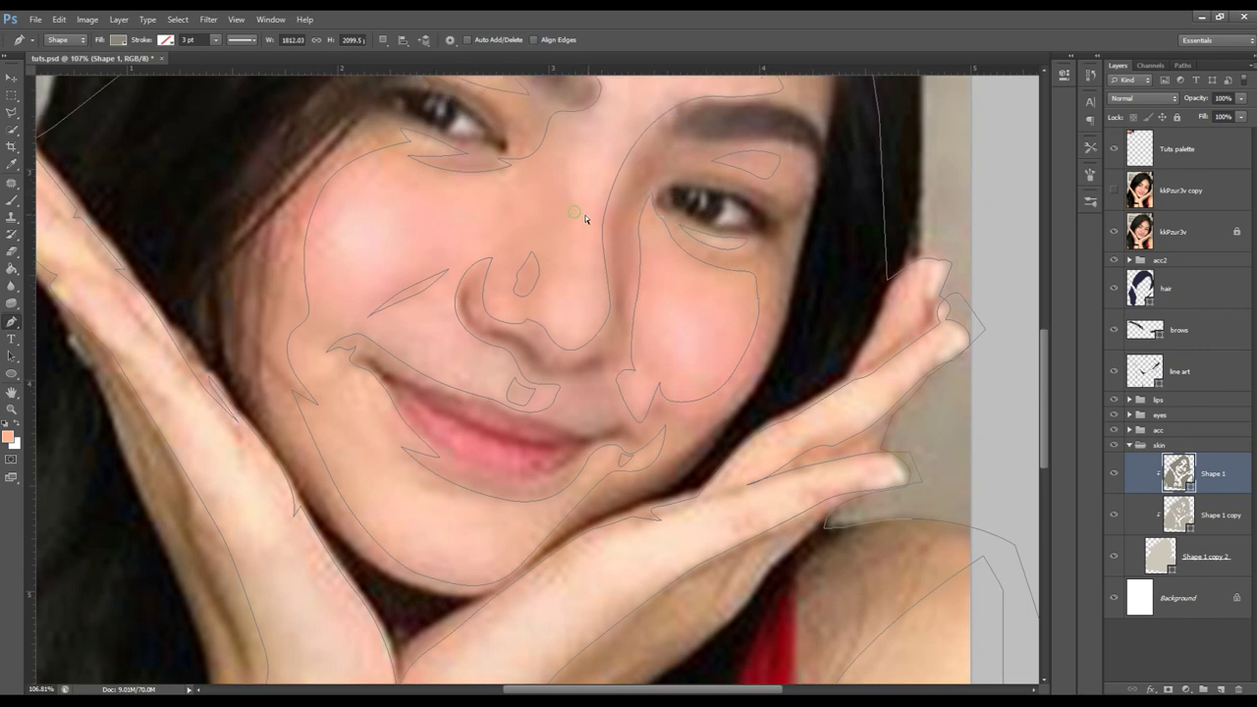
scroll(587, 218, "up", 2)
left_click(383, 39)
left_click(413, 64)
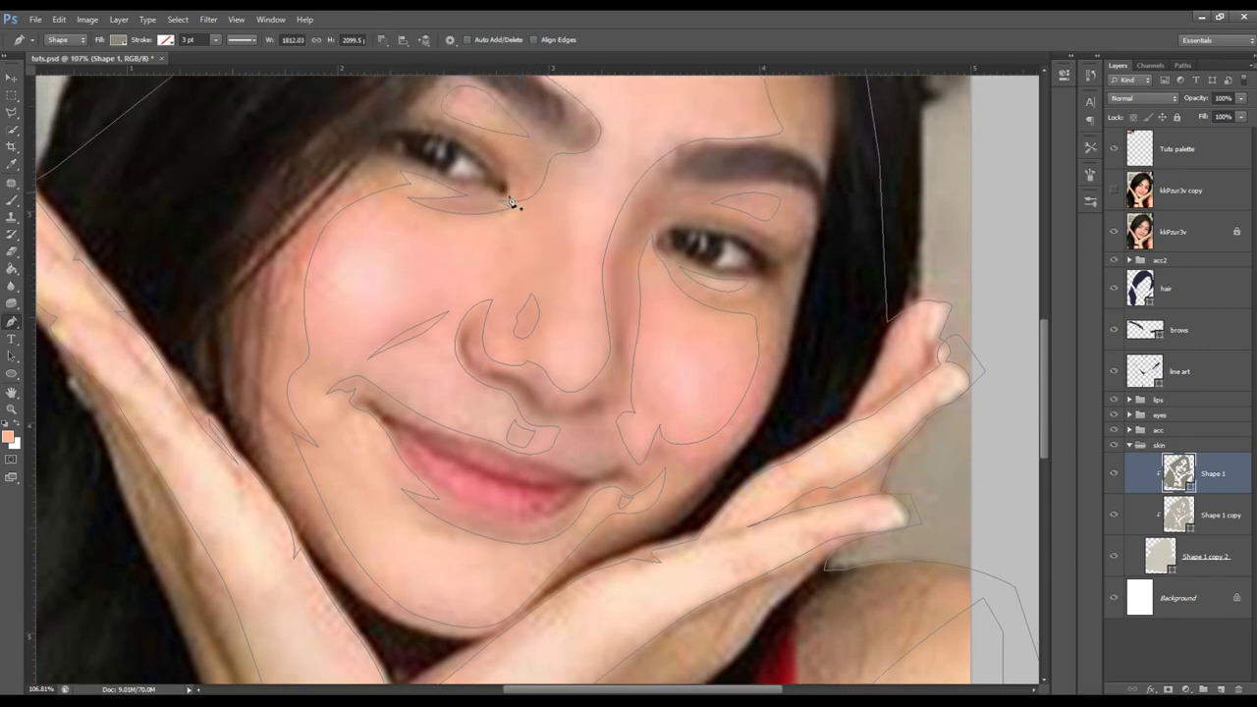
left_click_drag(512, 202, 513, 210)
scroll(556, 225, "up", 2)
scroll(589, 190, "down", 2)
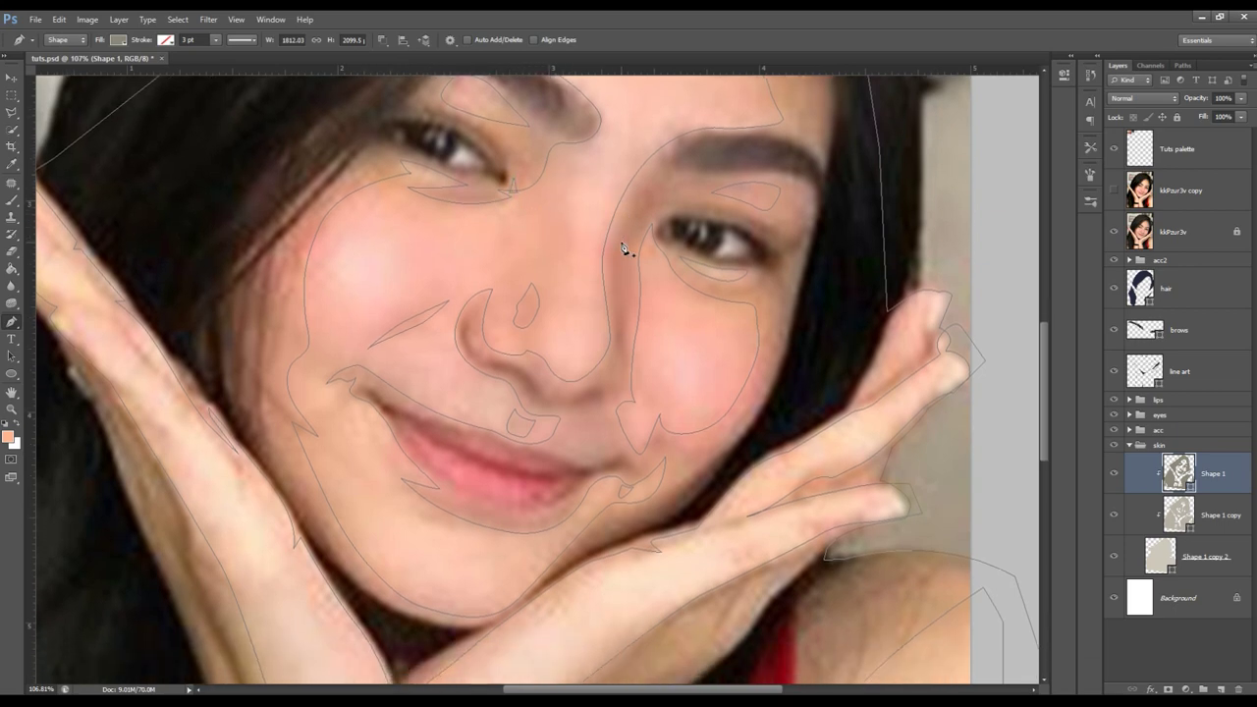
scroll(621, 247, "down", 5)
scroll(622, 248, "down", 3)
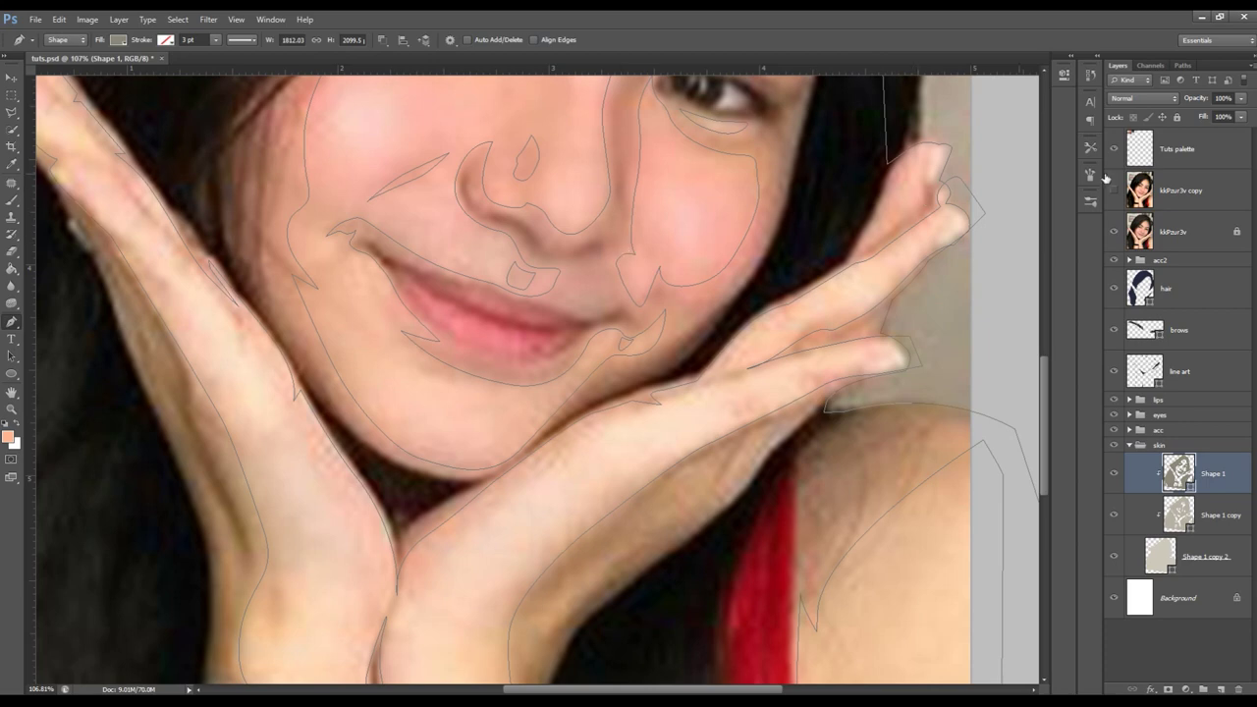
- Hide the reference photo and select the posterized photo layer
left_click(1113, 231)
left_click(1161, 204)
key("z")
scroll(806, 242, "down", 5)
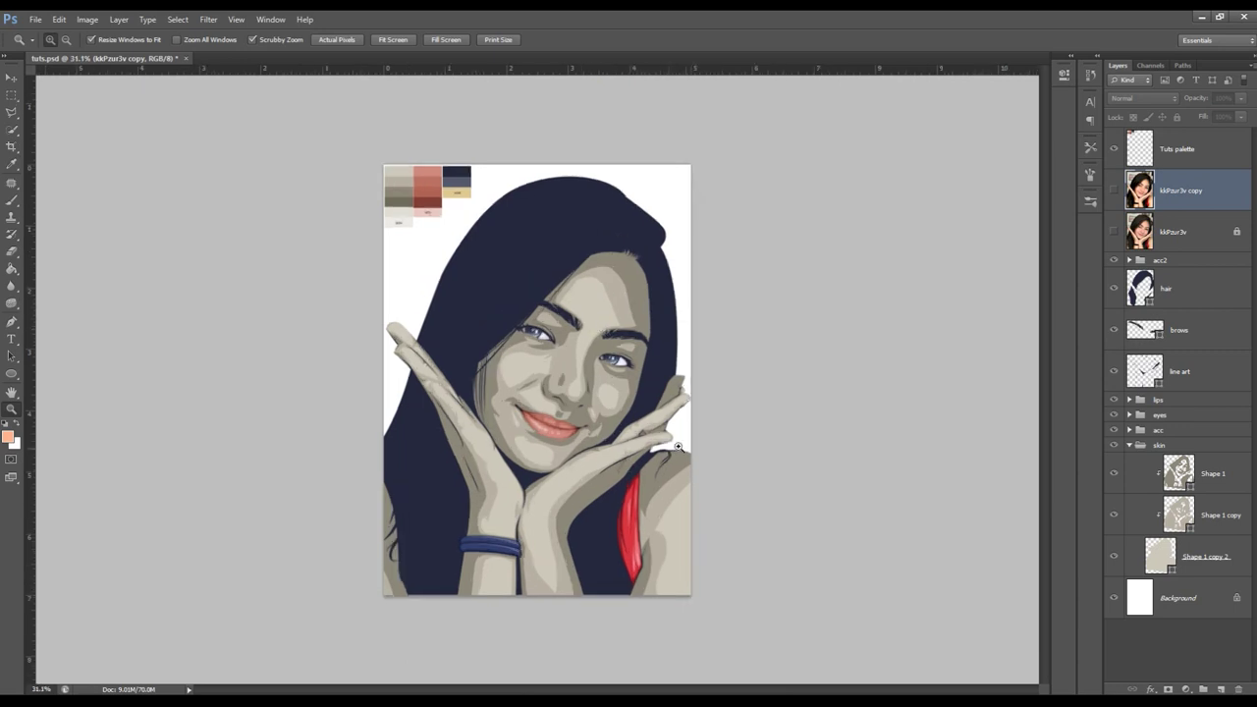
- Show the posterized photo, select Shape 1 and set the Pen to Combine Shapes
scroll(602, 329, "up", 3)
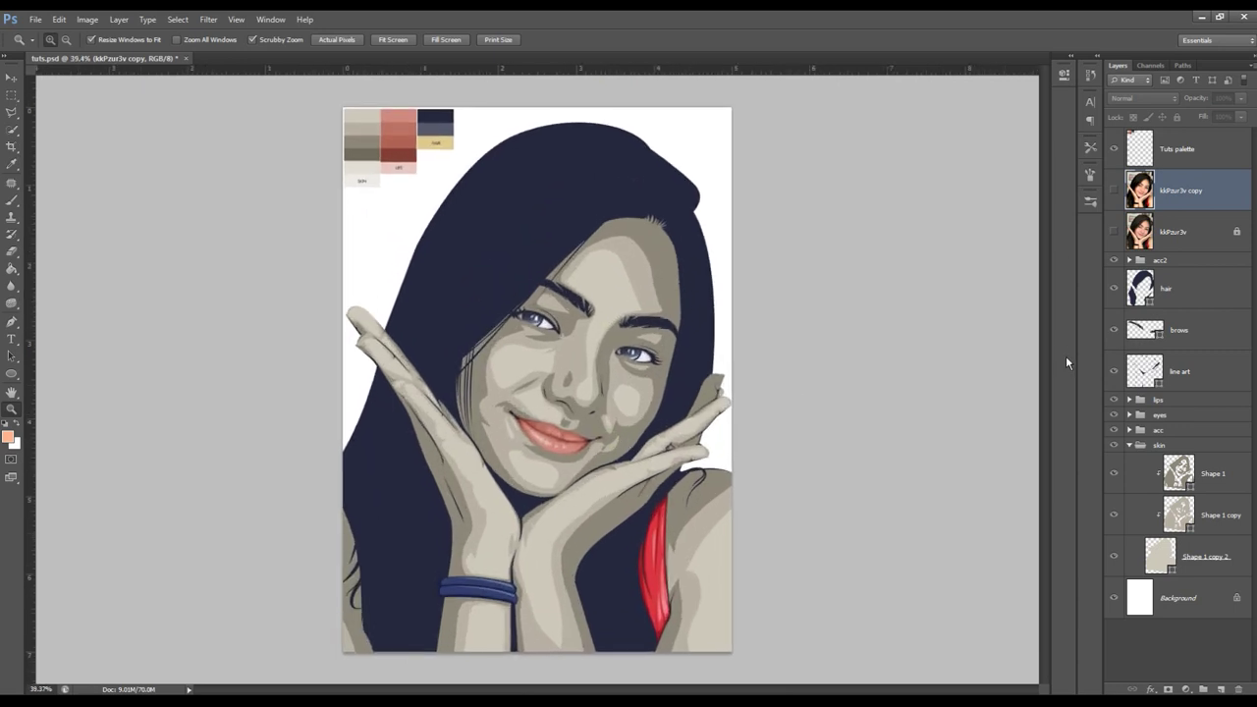
left_click(1113, 190)
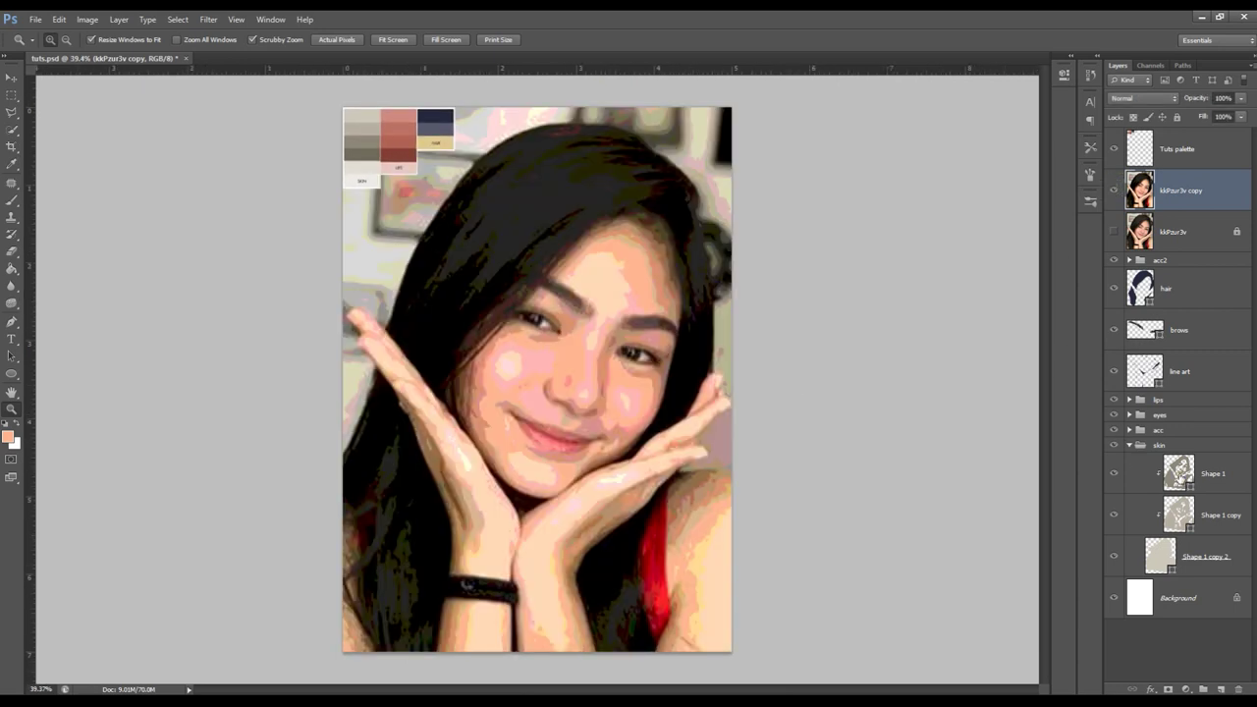
left_click(1179, 476)
scroll(747, 461, "up", 2)
scroll(746, 432, "up", 2)
scroll(747, 403, "up", 1)
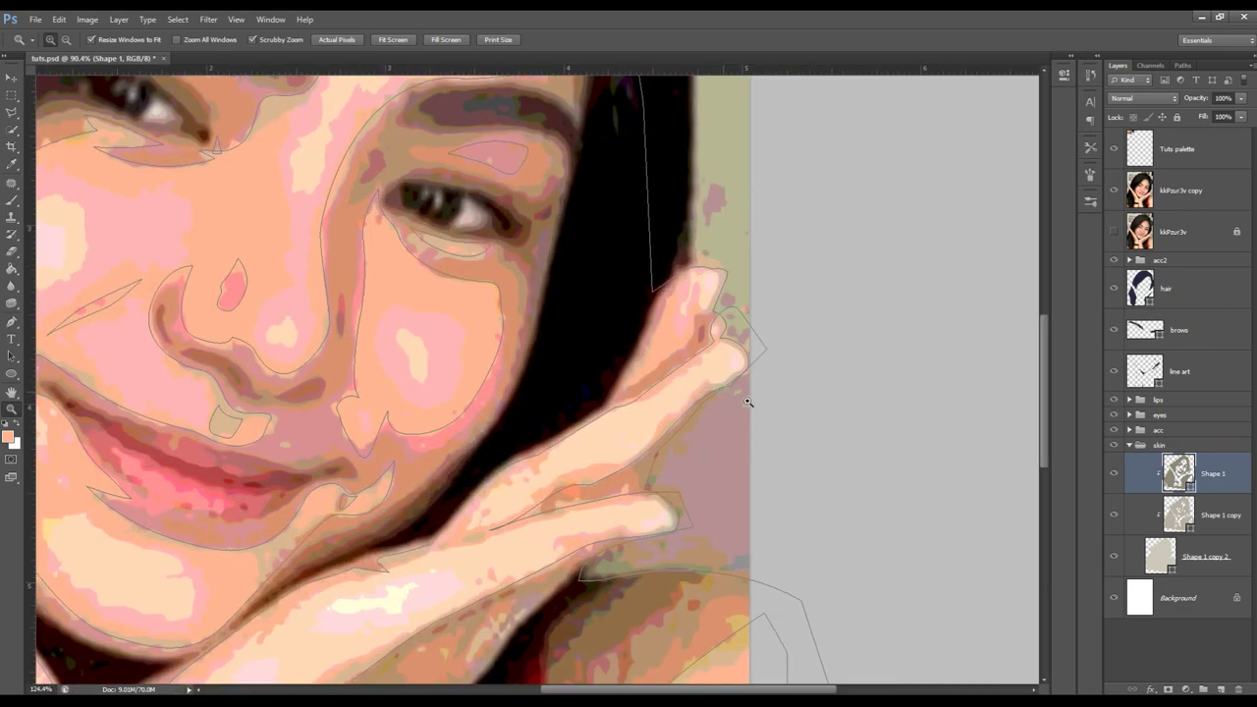
key("p")
left_click(382, 39)
left_click(412, 81)
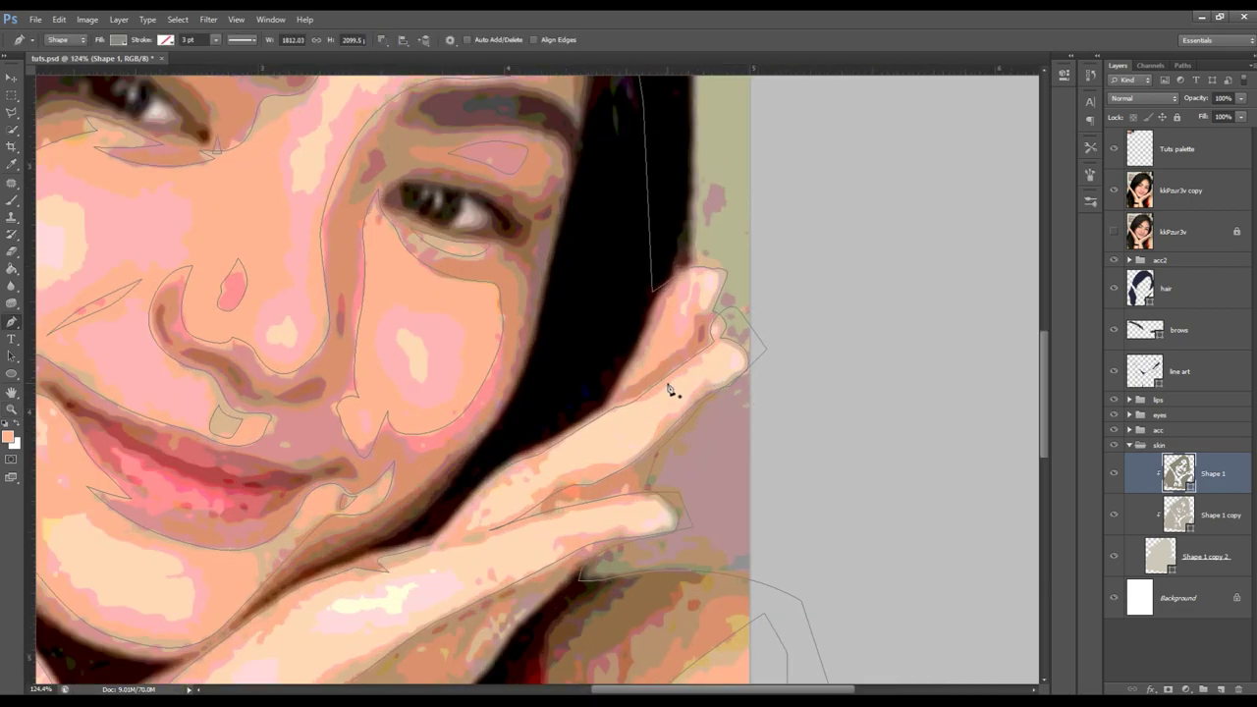
- Trace a closed piece around the fingertip above the shoulder
left_click(622, 395)
left_click_drag(687, 345, 695, 336)
left_click(694, 316)
left_click_drag(728, 299, 735, 250)
left_click(699, 254)
left_click(661, 315)
left_click(646, 352)
scroll(688, 399, "down", 3)
key("z")
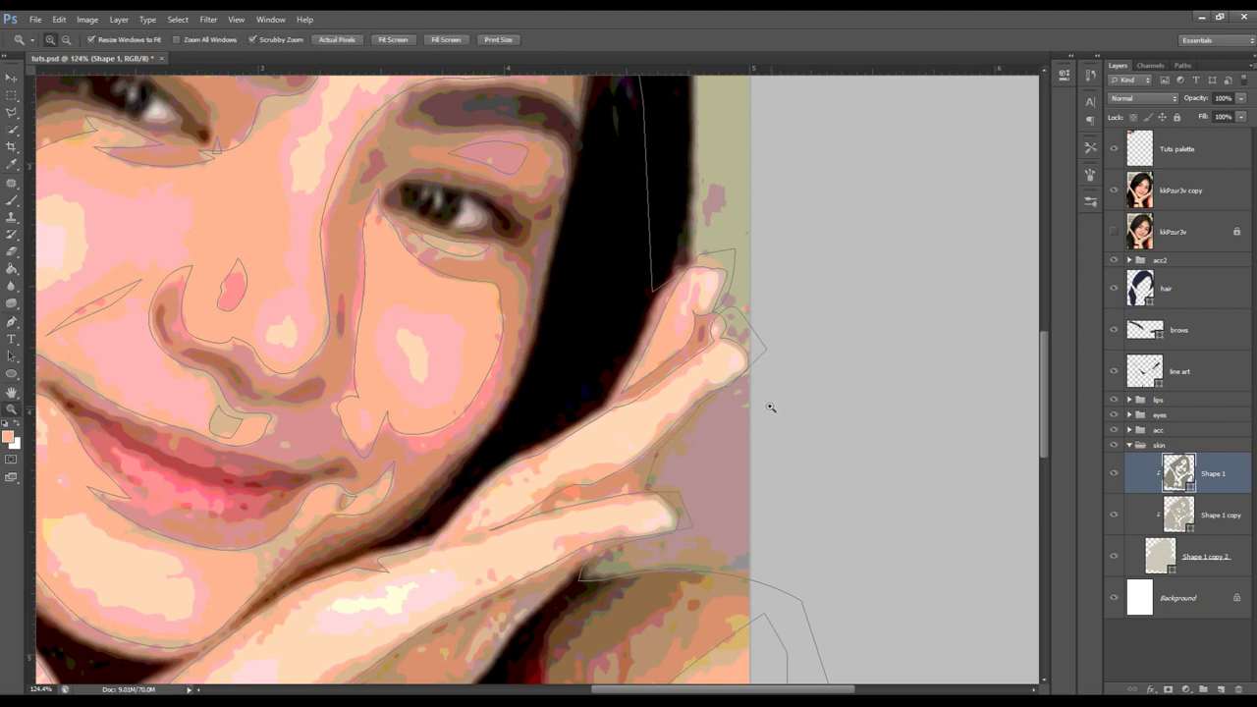
scroll(851, 314, "down", 2)
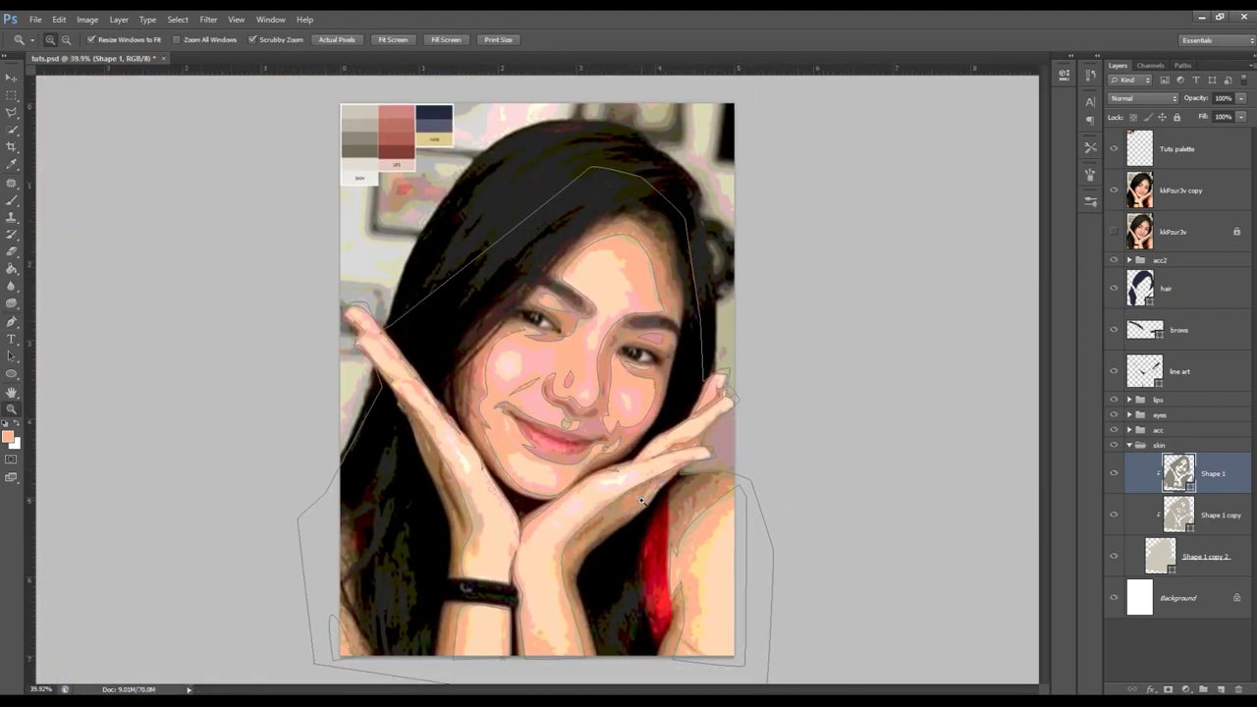
scroll(691, 505, "up", 4)
scroll(692, 506, "up", 4)
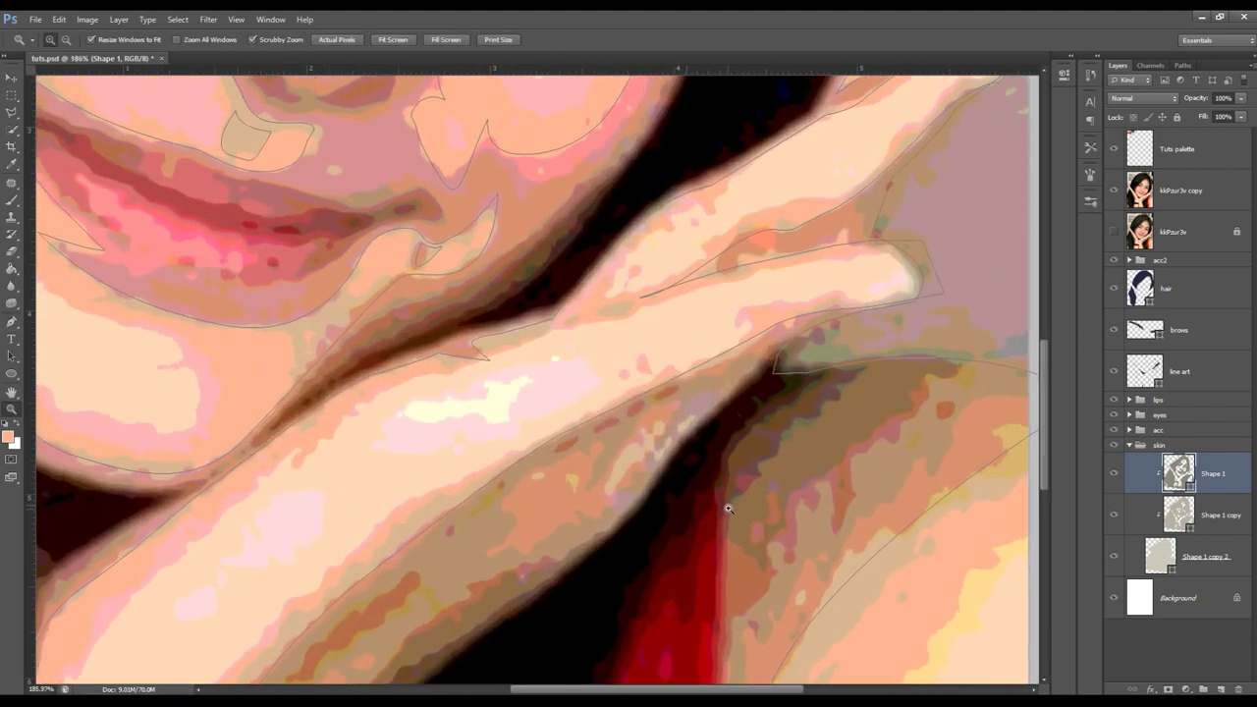
- Add a second combined piece along the finger edge down the hand
key("p")
left_click(425, 40)
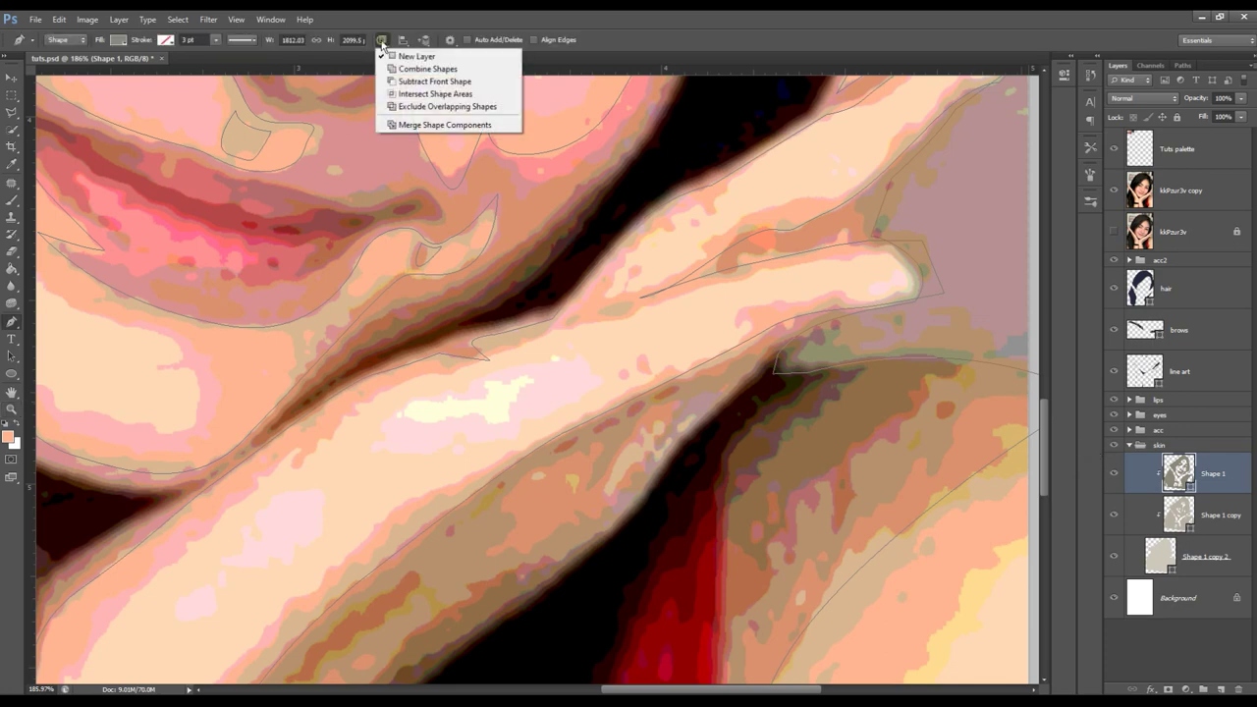
left_click(432, 69)
left_click(728, 382)
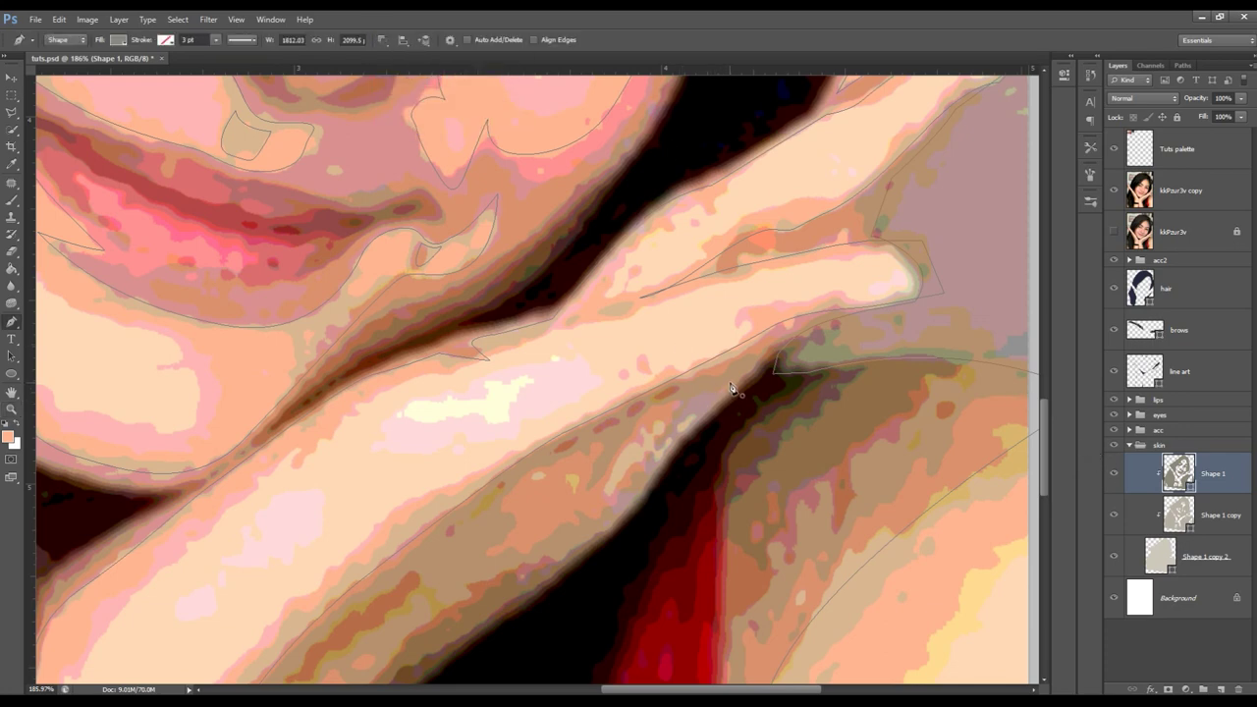
left_click_drag(658, 462, 648, 485)
left_click_drag(606, 509, 613, 475)
left_click(684, 401)
- Hide the kkPzur3v copy layer and zoom out to the whole portrait
left_click(1114, 189)
key("z")
left_click_drag(746, 534, 592, 534)
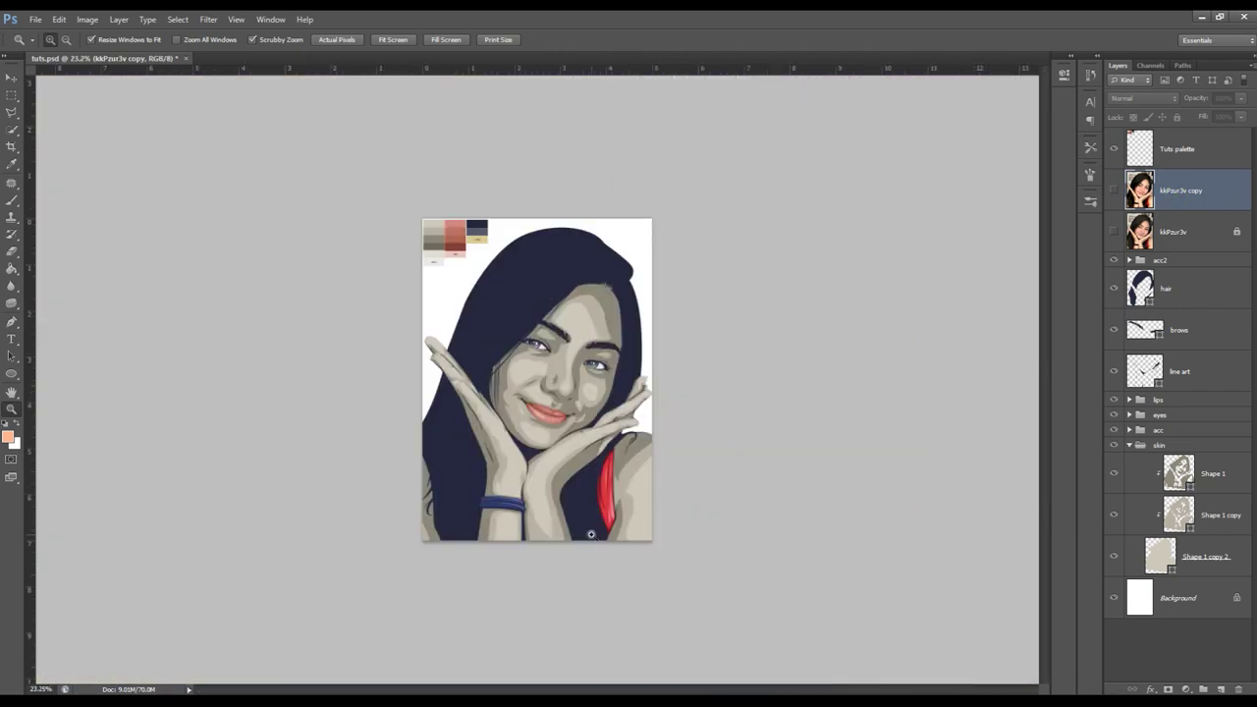
- Compare the lips, hand and shoulder against the original kkPzur3v photo
left_click_drag(651, 454, 986, 307)
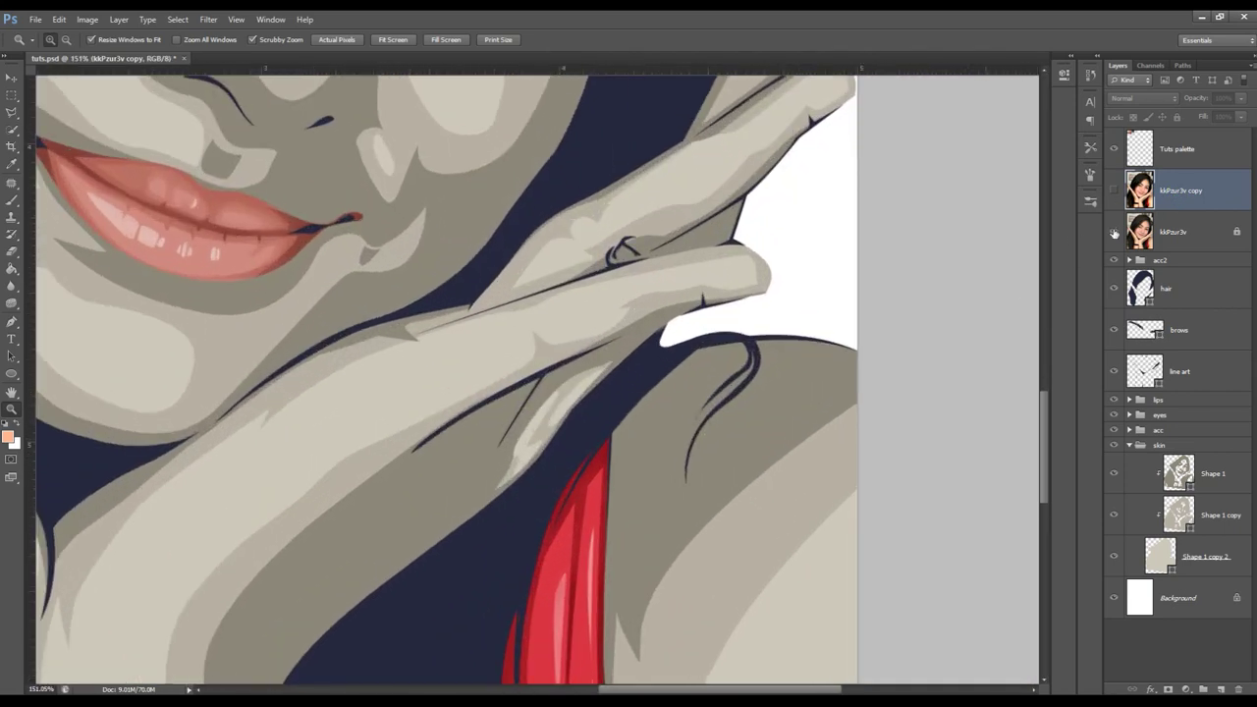
left_click(1114, 232)
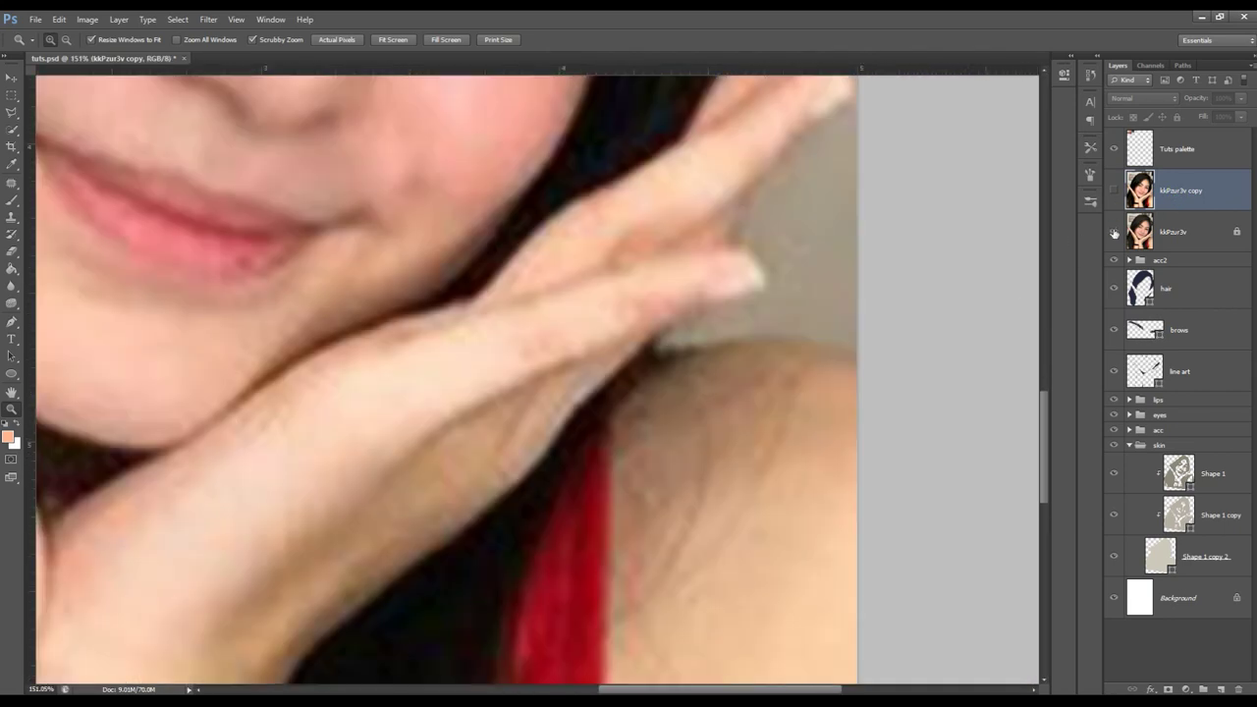
left_click(1114, 231)
left_click_drag(601, 393, 531, 373)
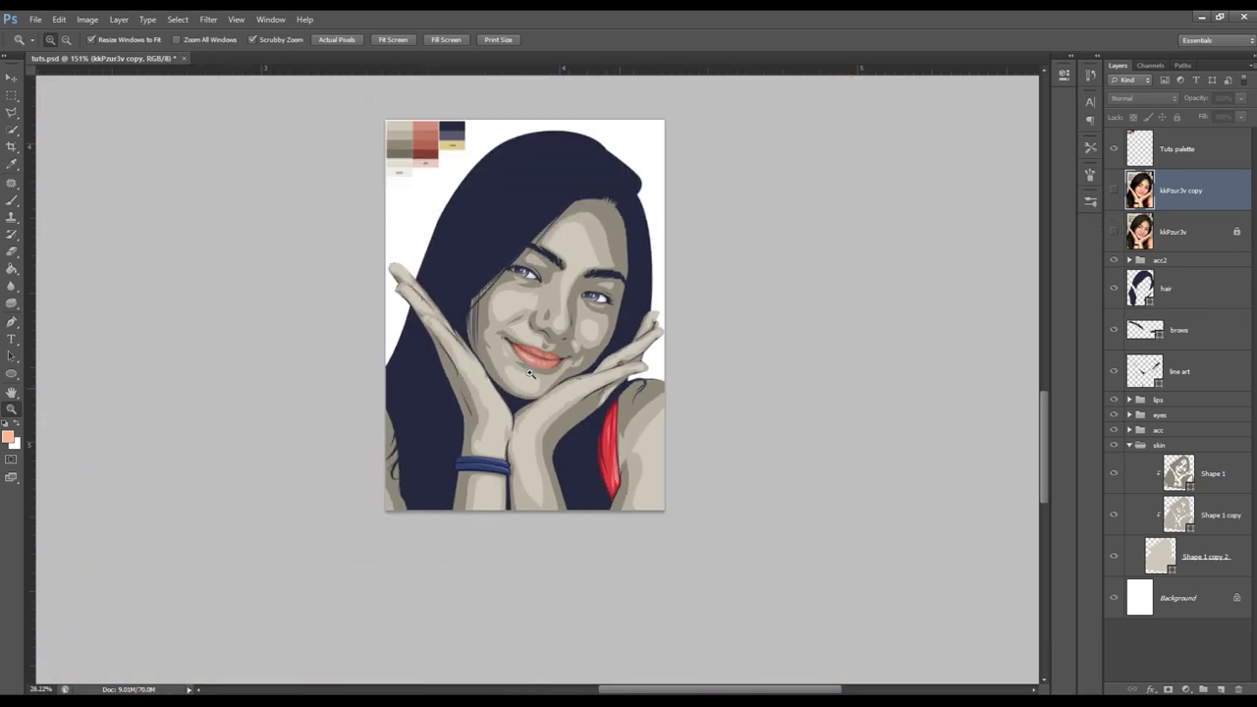
left_click(1114, 232)
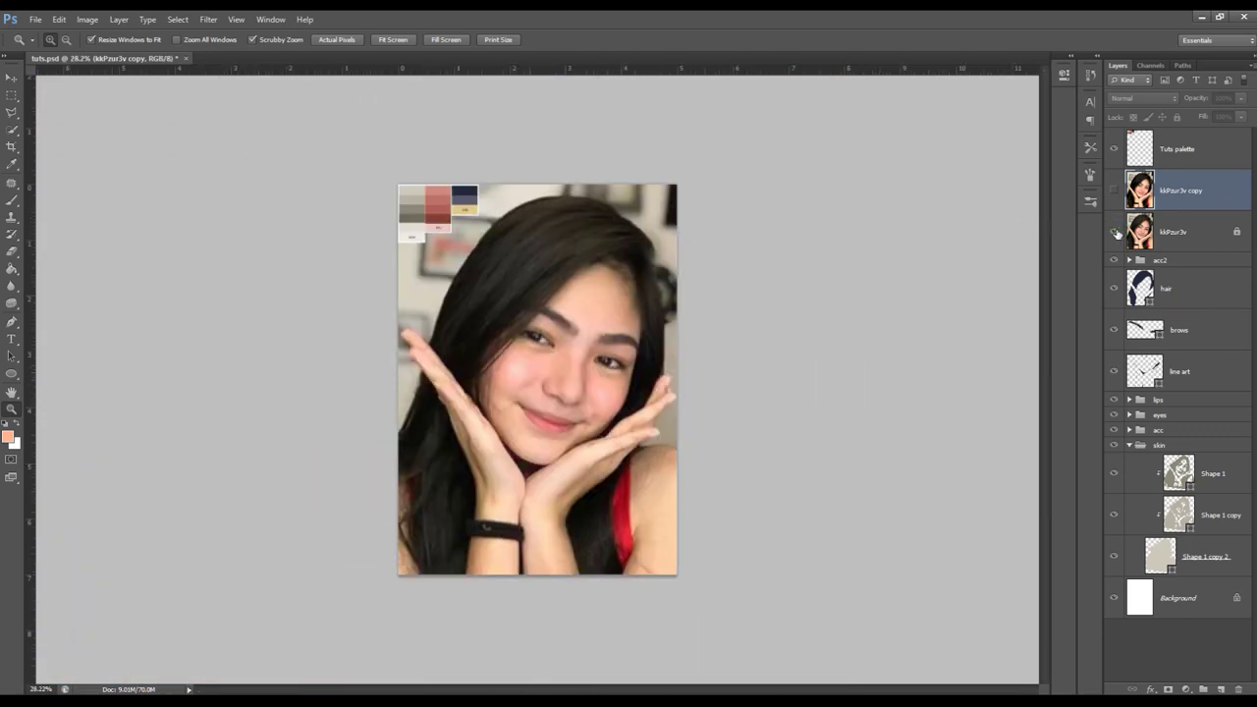
left_click(1114, 231)
left_click_drag(781, 453, 870, 448)
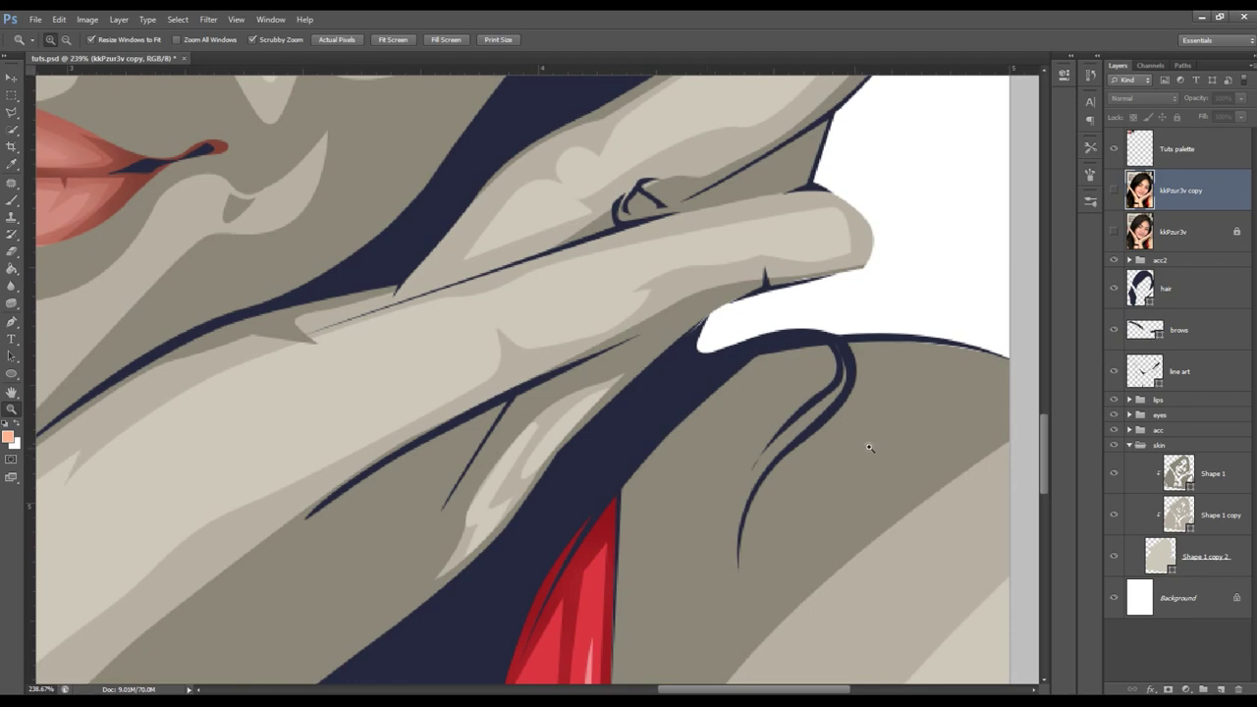
- Select the Shape 1 copy and Shape 1 layers, then fit the portrait on screen
left_click(535, 429, "ctrl")
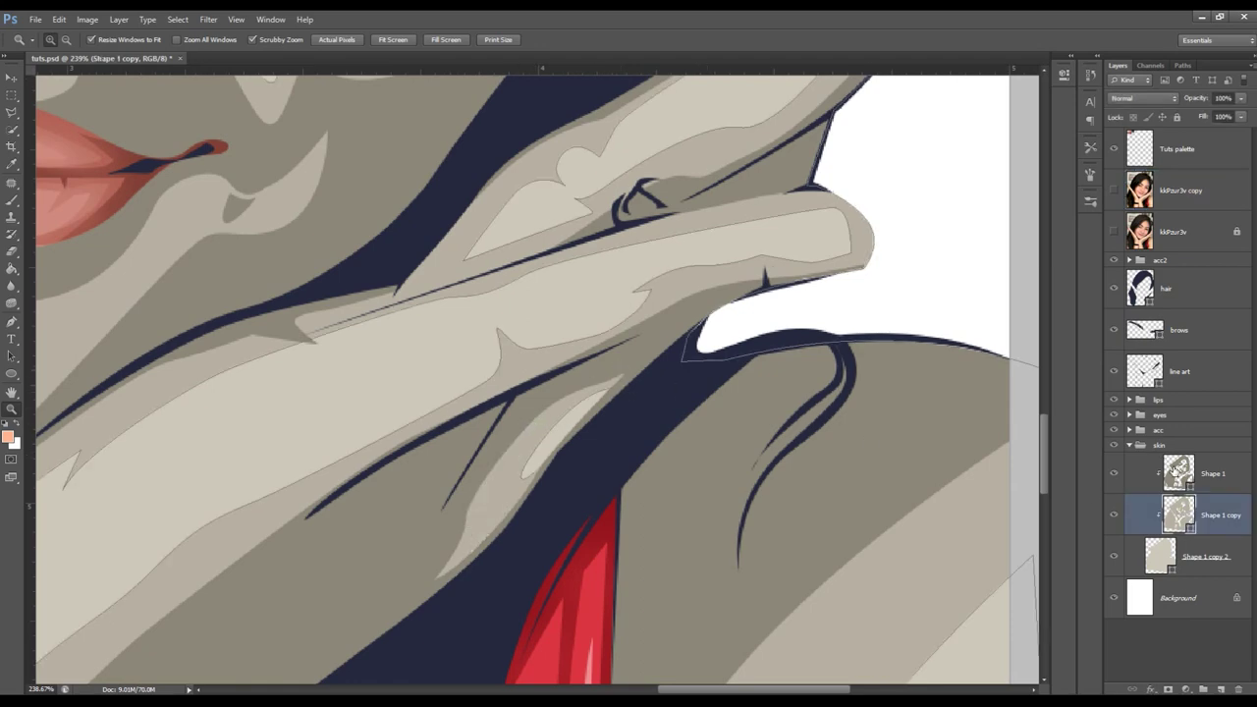
left_click(630, 383, "ctrl")
left_click(621, 377, "ctrl")
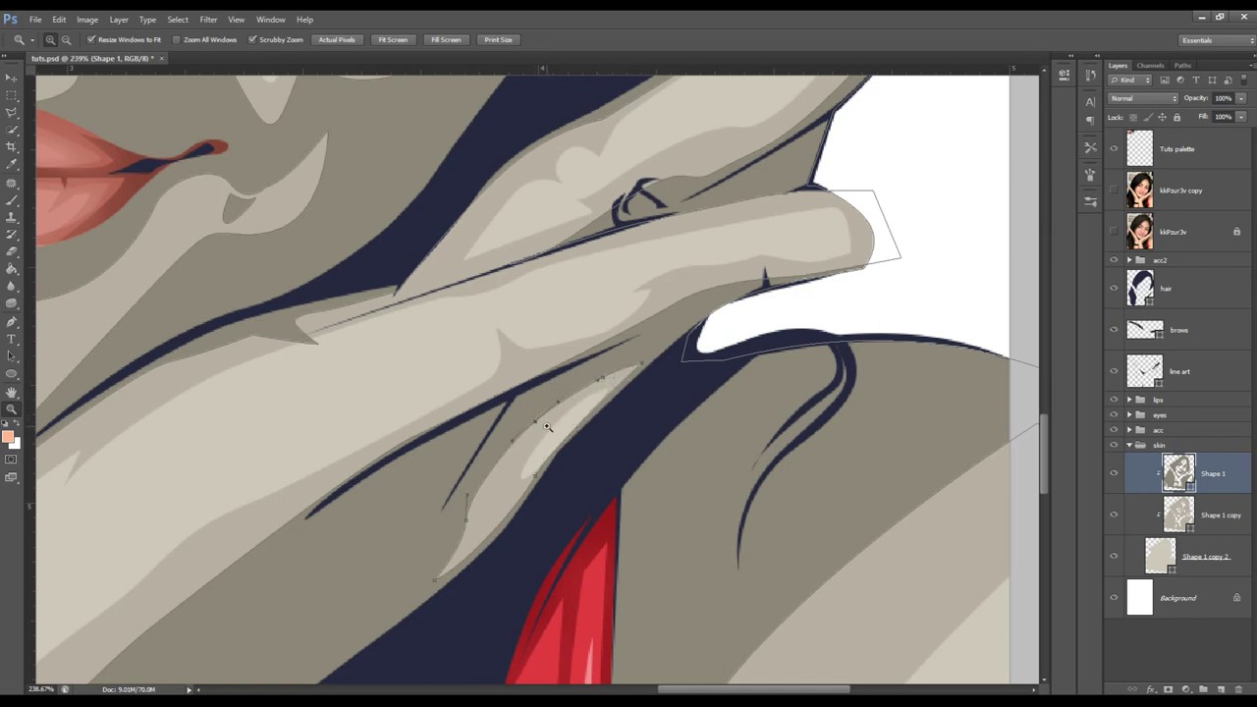
key("p")
left_click(1159, 414)
key("z")
key("ctrl+0")
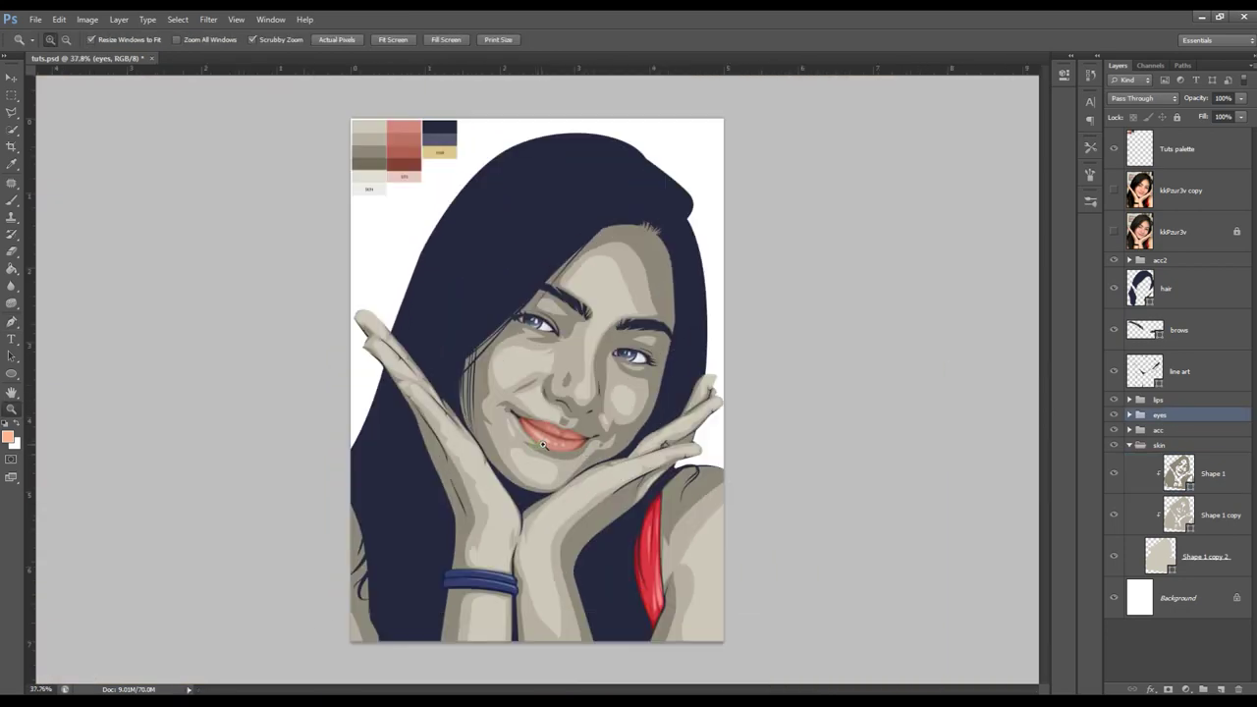
left_click_drag(542, 443, 548, 446)
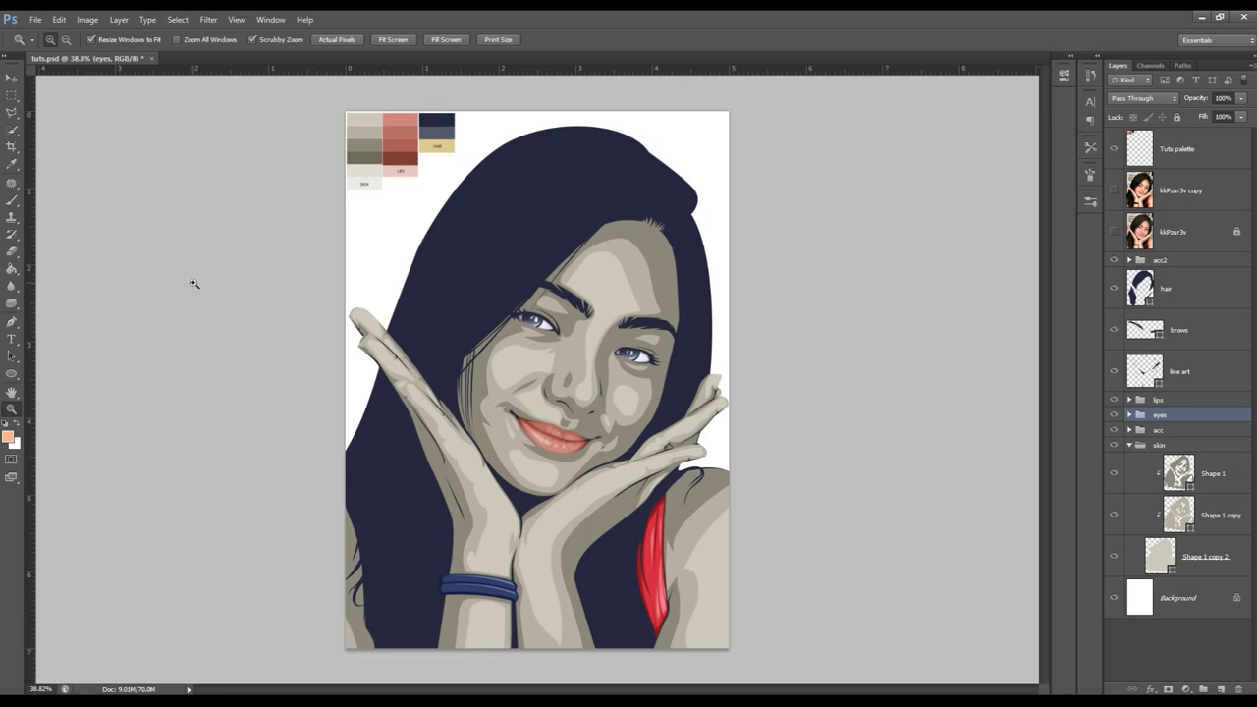
- Compare the nose area against both photos, leaving the posterized kkPzur3v copy visible
left_click(1114, 190)
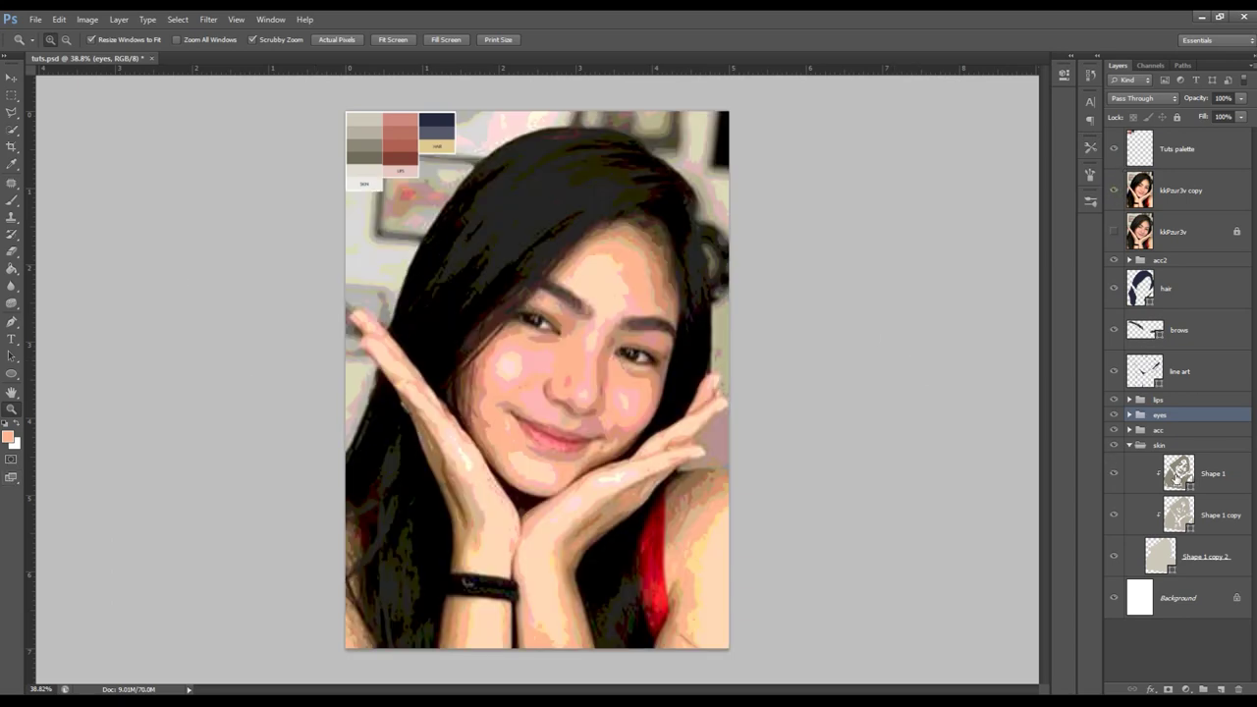
left_click(1168, 472)
mouse_move(570, 398)
left_mouse_down()
mouse_move(592, 389)
mouse_move(578, 389)
left_mouse_up()
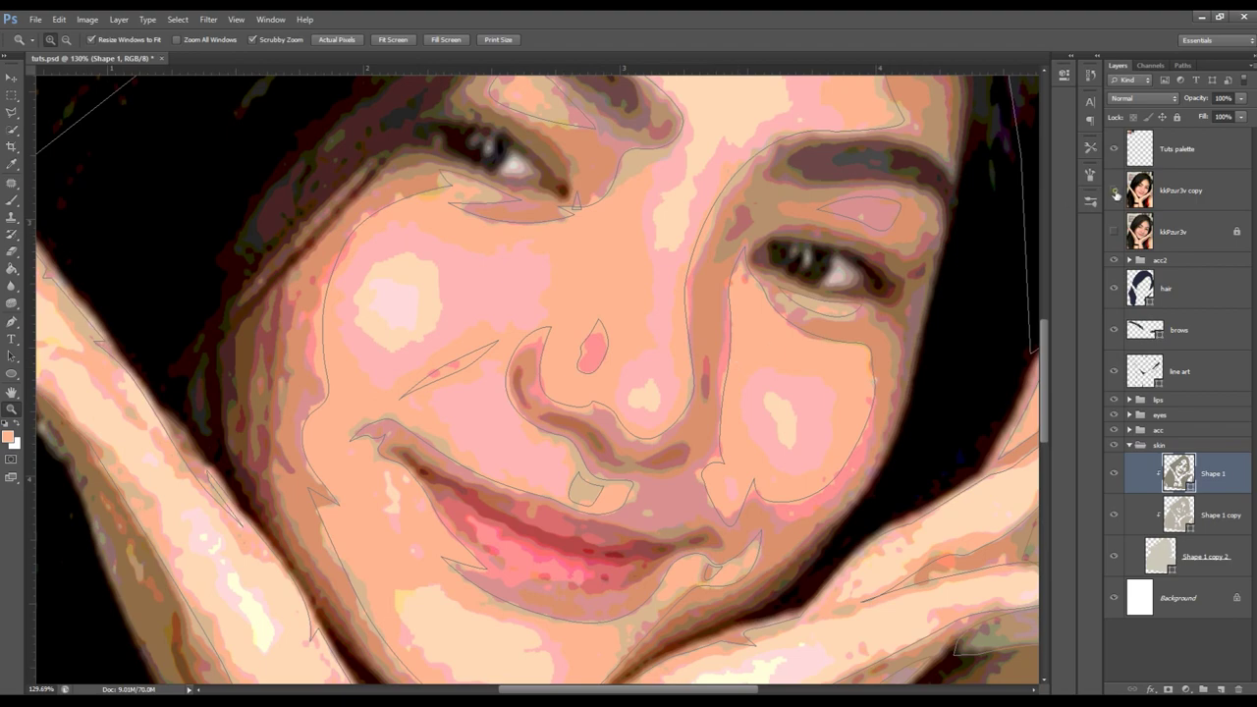
left_click(1116, 194)
left_click(1115, 194)
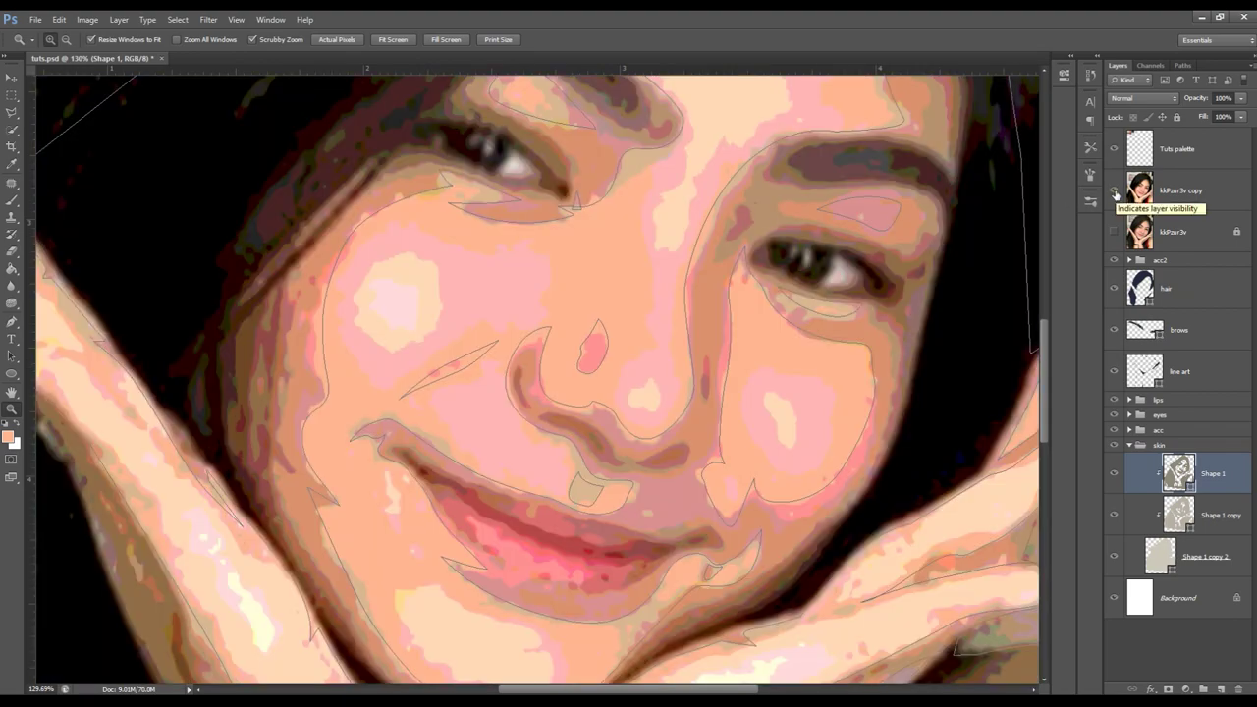
left_click(1116, 194)
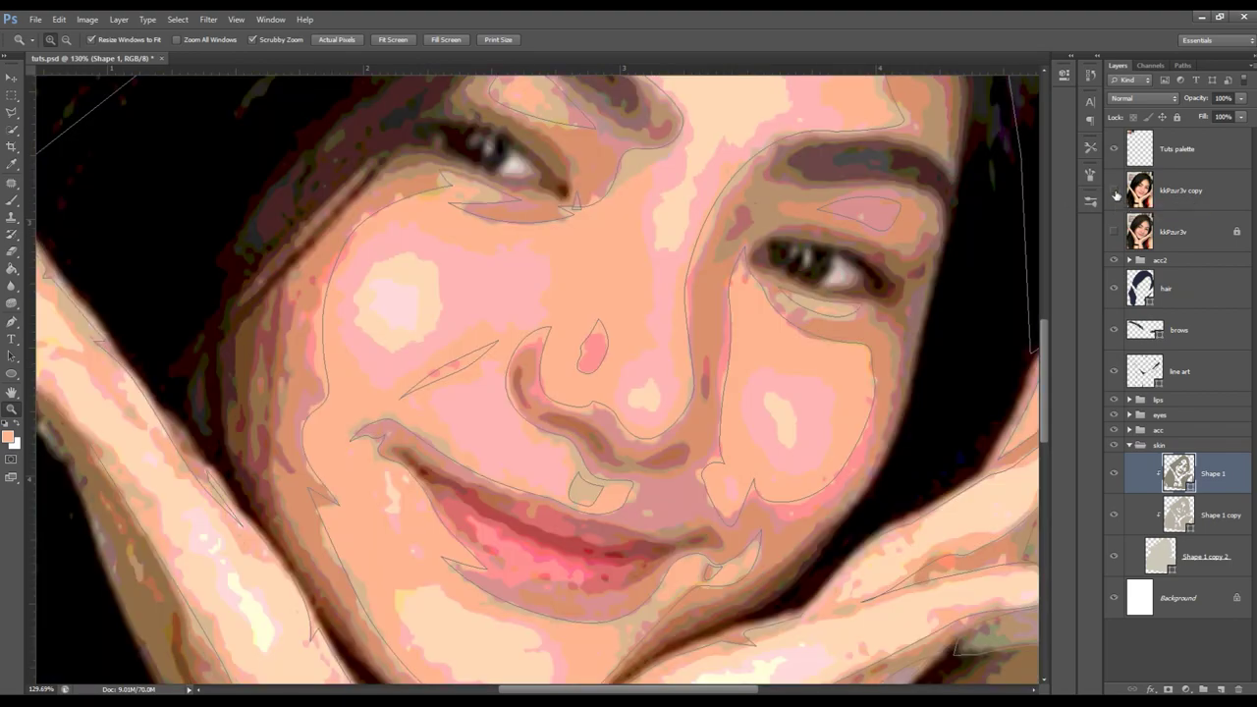
left_click(1115, 233)
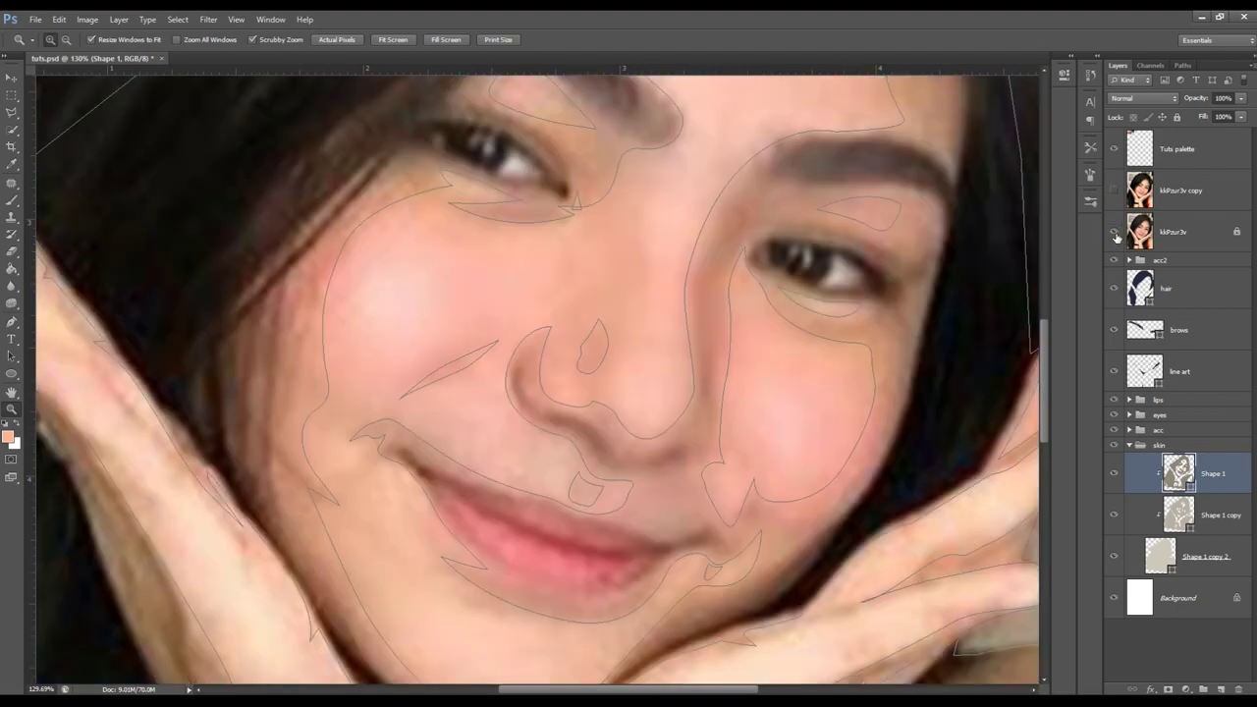
left_click(1116, 233)
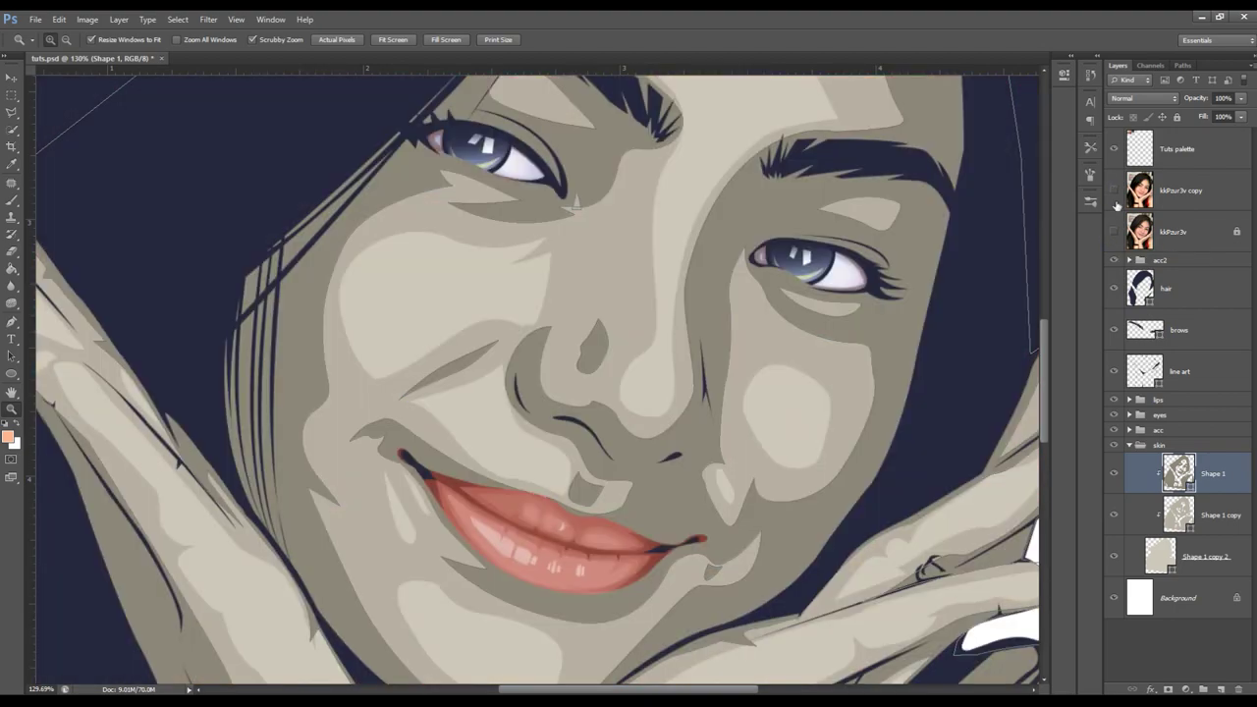
left_click(1116, 190)
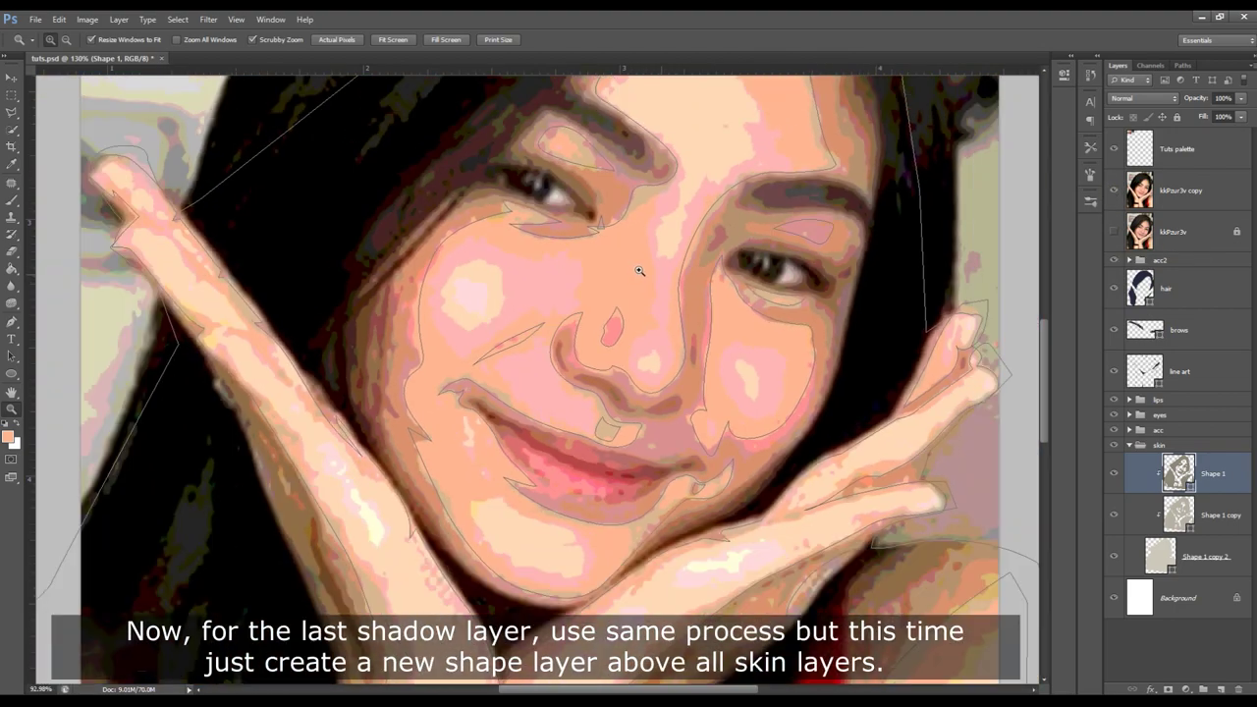
left_click_drag(665, 272, 630, 320)
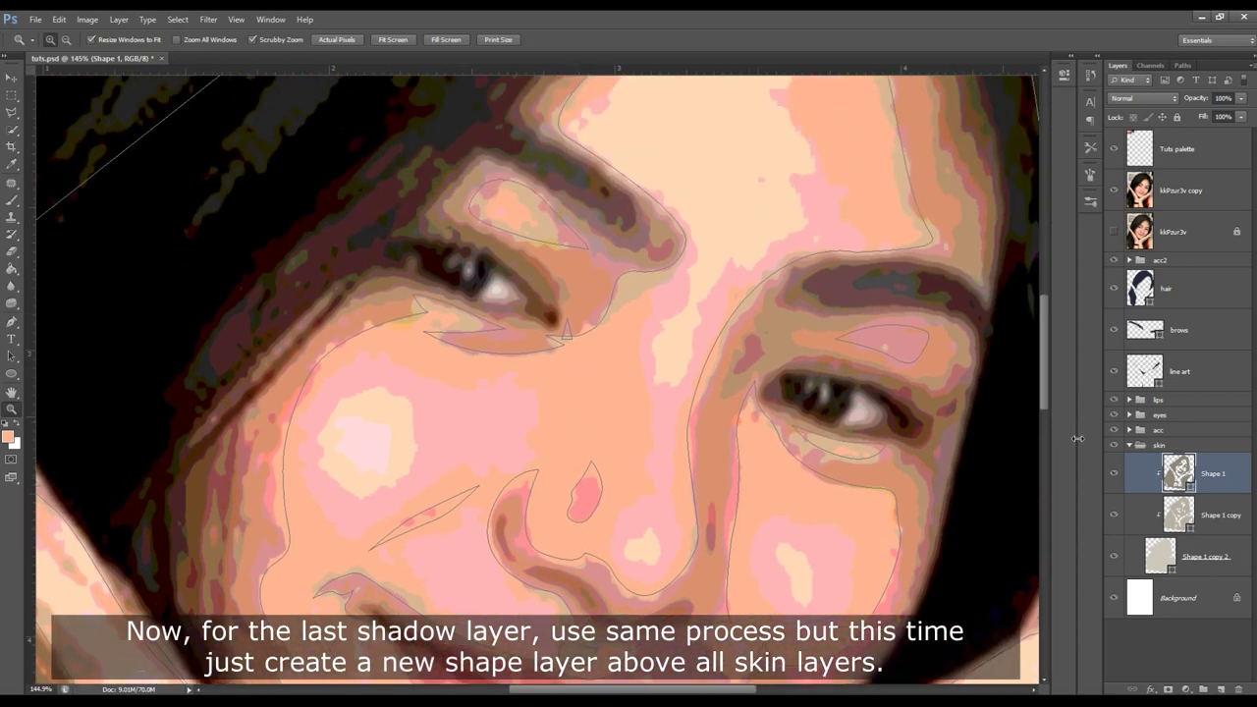
- Start a new Shape 15 layer with the Pen tool, tracing along the eyelid and eyebrow
key("p")
left_click(385, 42)
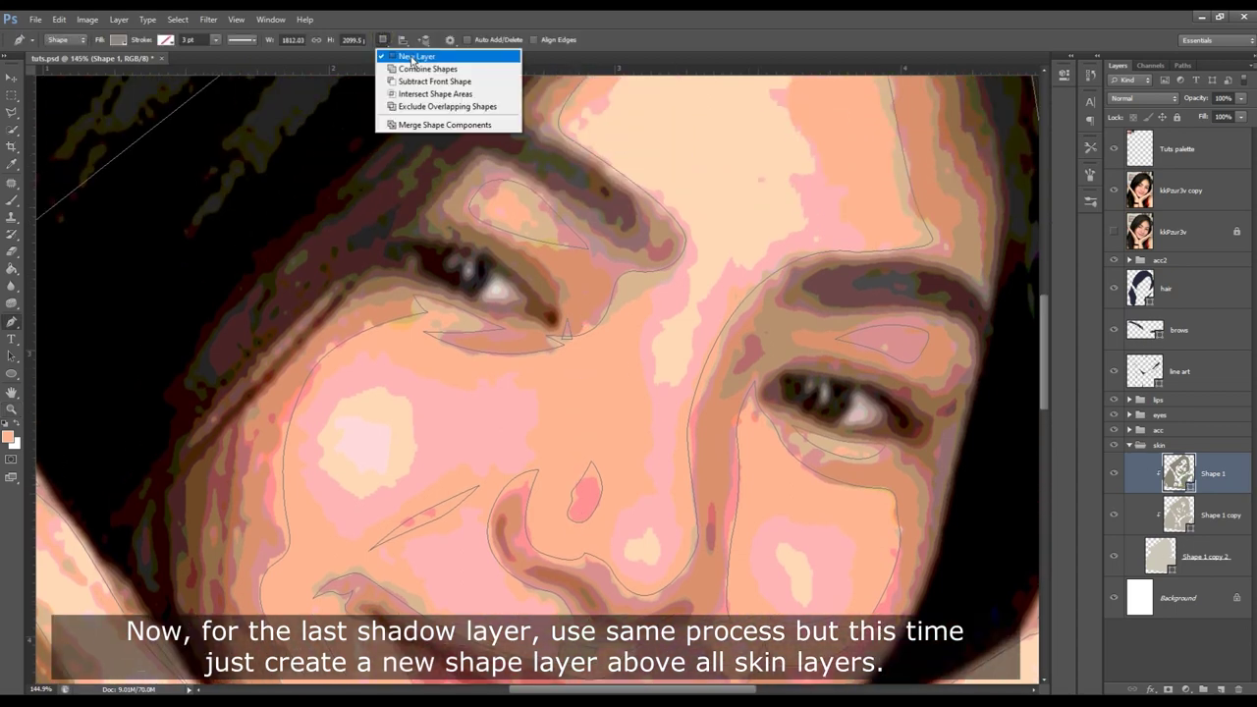
left_click(577, 286)
left_click(532, 252)
left_click(488, 227)
left_click(438, 200)
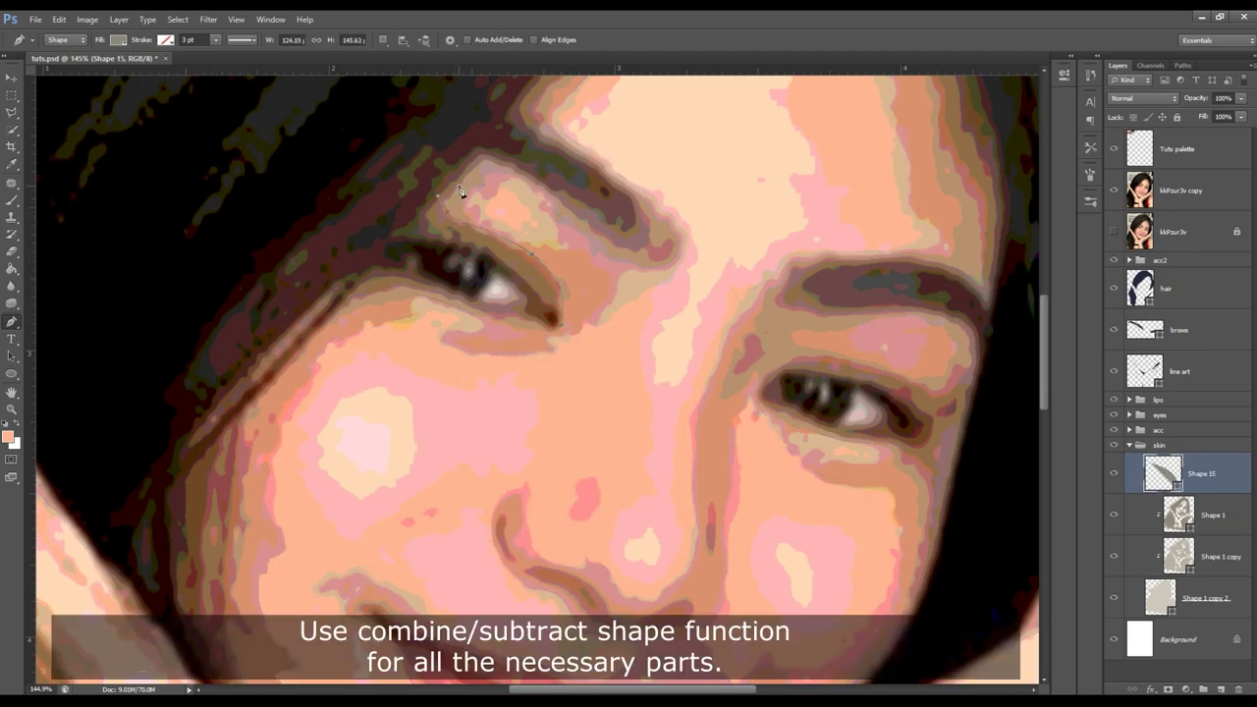
left_click(488, 158)
left_click(579, 214)
left_click(645, 258)
left_click(684, 248)
- Continue the outline up the forehead edge, adding a curved point at its top
left_click_drag(660, 224, 667, 401)
left_click(535, 268)
left_click(604, 201)
left_click(628, 179)
left_click(653, 155)
mouse_move(653, 167)
left_mouse_down()
mouse_move(564, 215)
mouse_move(432, 250)
left_mouse_up()
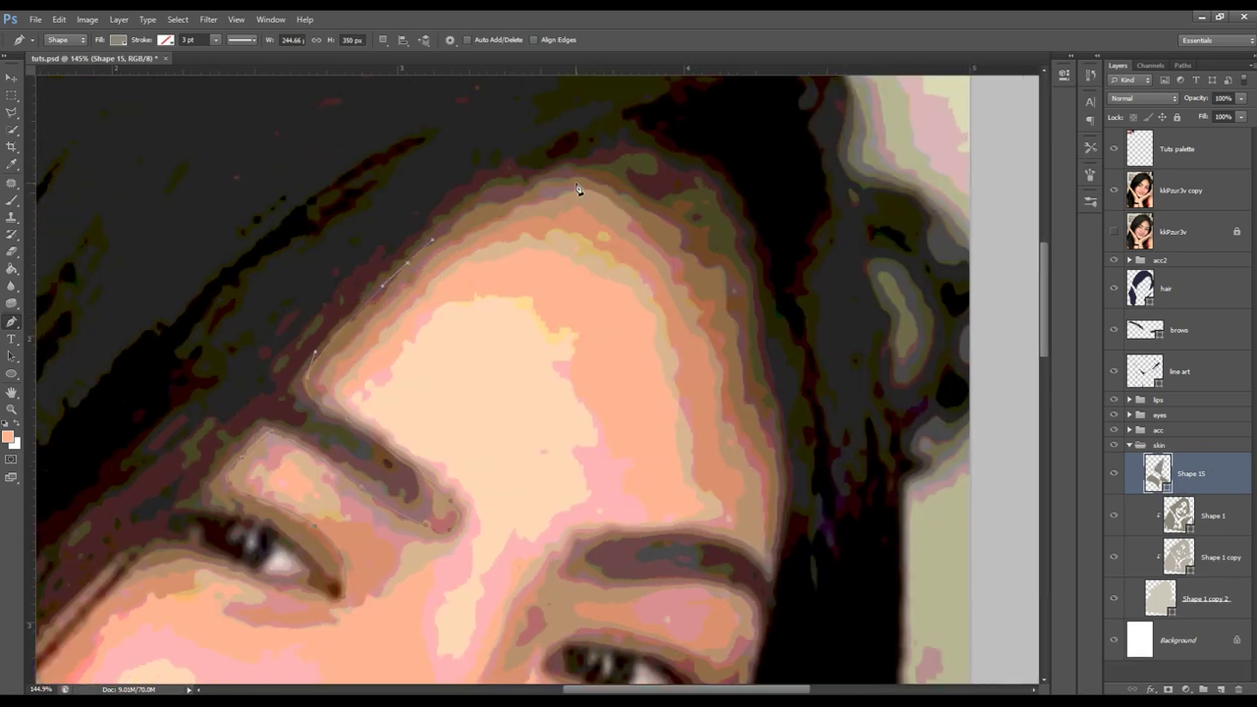
left_click_drag(579, 182, 609, 183)
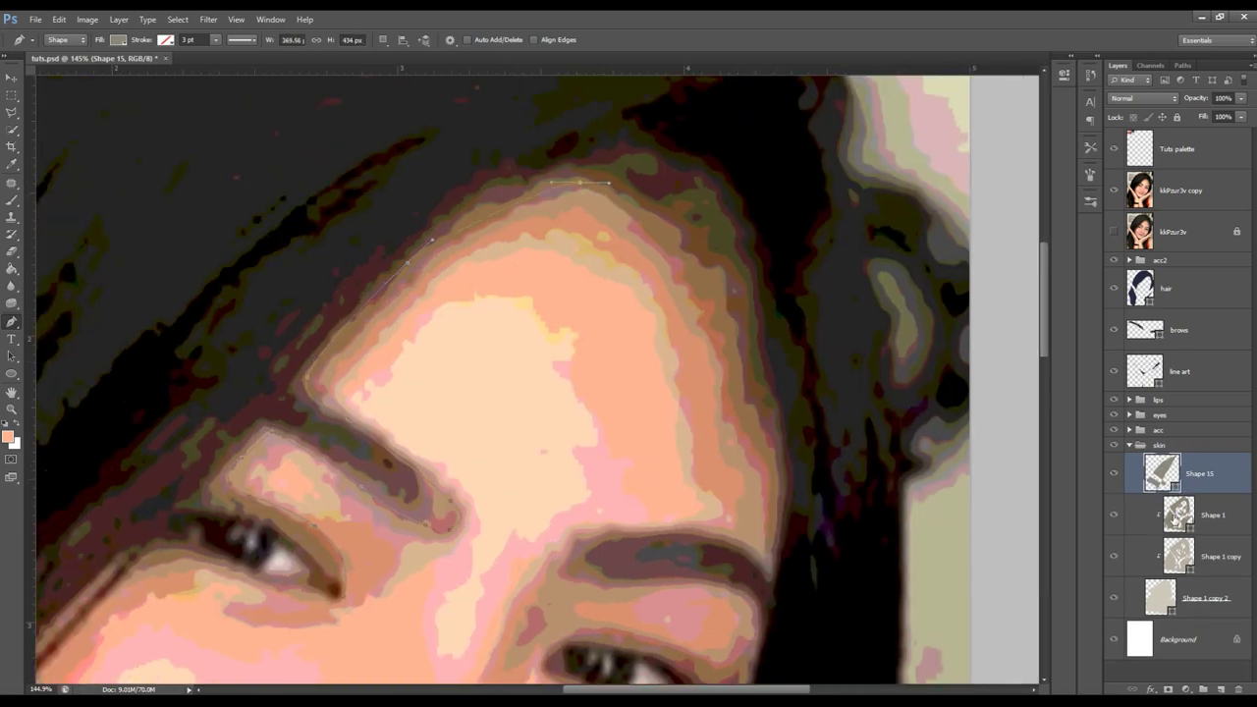
left_click_drag(570, 192, 517, 193)
- Curve the outline down the forehead's right side, across the brow, under the eye and down the cheek
left_click_drag(733, 398, 741, 438)
left_click(763, 558)
left_click_drag(669, 531, 605, 536)
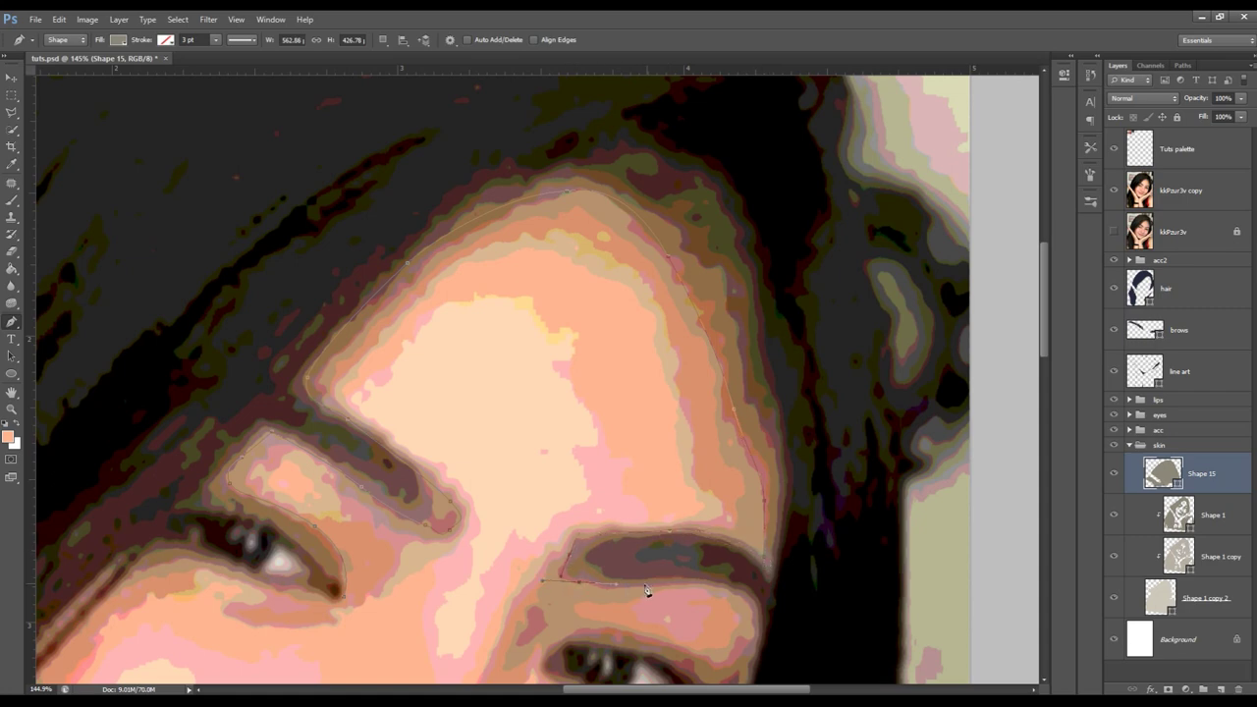
left_click_drag(648, 589, 628, 421)
mouse_move(724, 439)
left_mouse_down()
mouse_move(734, 462)
mouse_move(678, 488)
left_mouse_up()
left_click_drag(499, 513, 557, 530)
mouse_move(671, 561)
left_mouse_down()
mouse_move(684, 589)
mouse_move(609, 360)
left_mouse_up()
mouse_move(609, 439)
left_mouse_down()
mouse_move(596, 449)
mouse_move(639, 415)
mouse_move(642, 373)
mouse_move(609, 388)
left_mouse_up()
left_click_drag(535, 459, 429, 501)
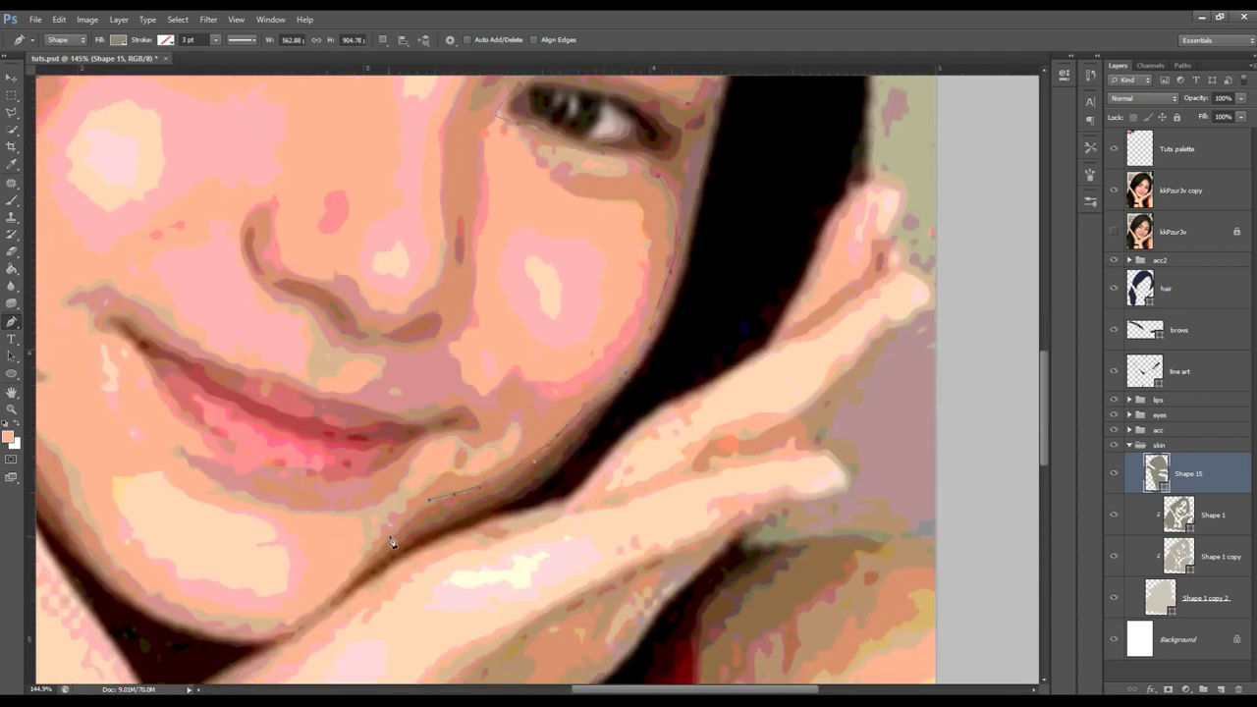
- Trace the outline along the jaw and hand, then up the hair edge to the temple
left_click_drag(393, 540, 318, 623)
left_click_drag(474, 528, 506, 527)
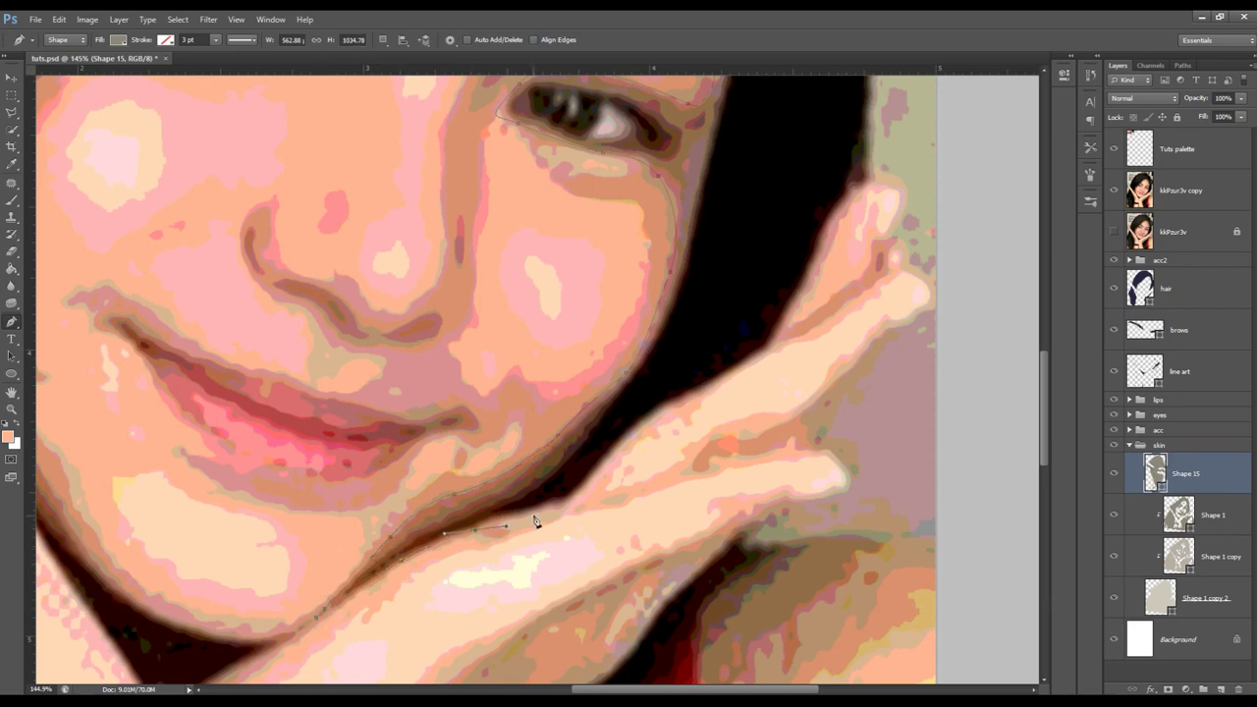
left_click(571, 505)
mouse_move(648, 409)
left_mouse_down()
mouse_move(727, 381)
mouse_move(785, 335)
mouse_move(805, 296)
left_mouse_up()
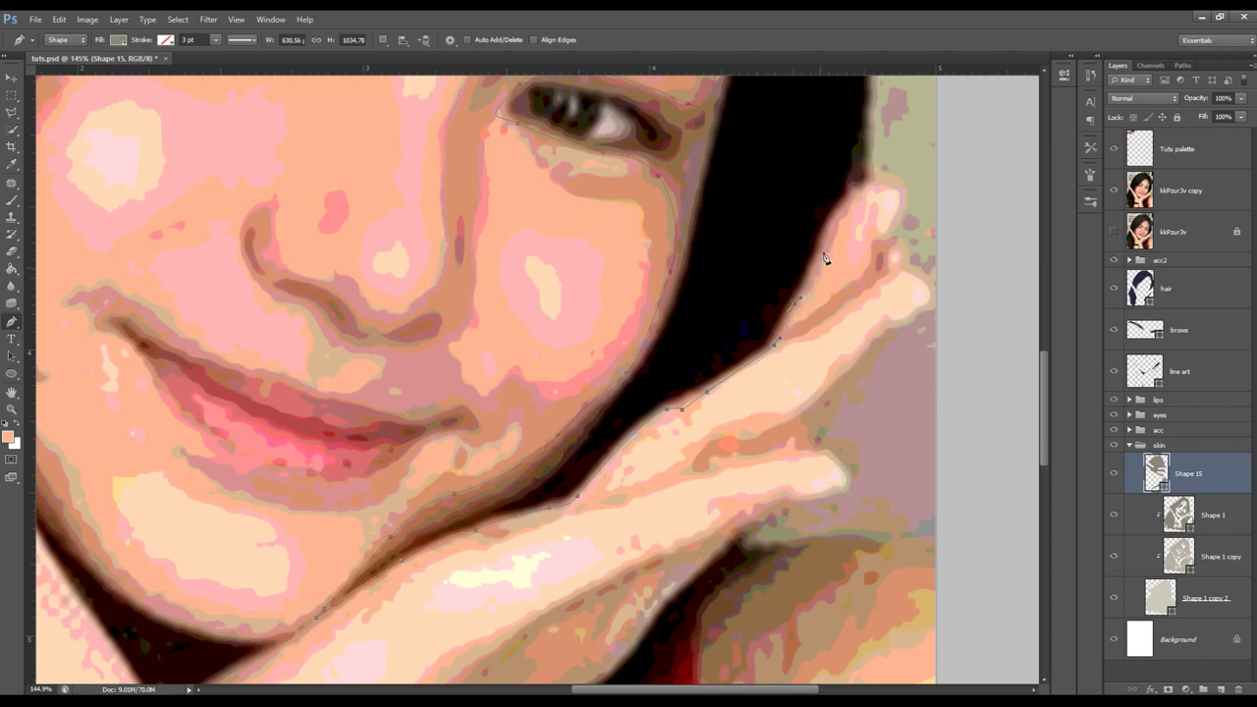
left_click_drag(835, 218, 872, 183)
left_click_drag(819, 147, 690, 601)
left_click(786, 230)
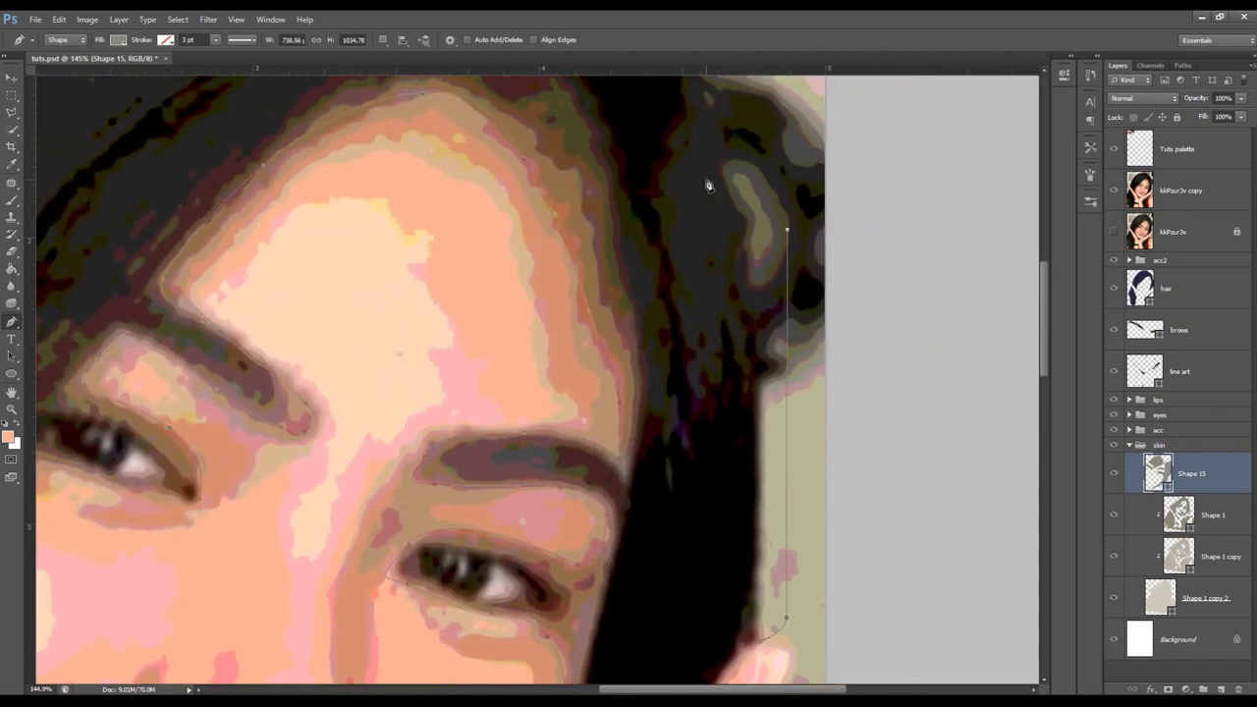
- Place anchors along the hairline across the forehead to the temple, then beside the cheek
left_click_drag(708, 186, 872, 263)
left_click(872, 263)
left_click(770, 126)
left_click(583, 102)
left_click(499, 121)
left_click(431, 178)
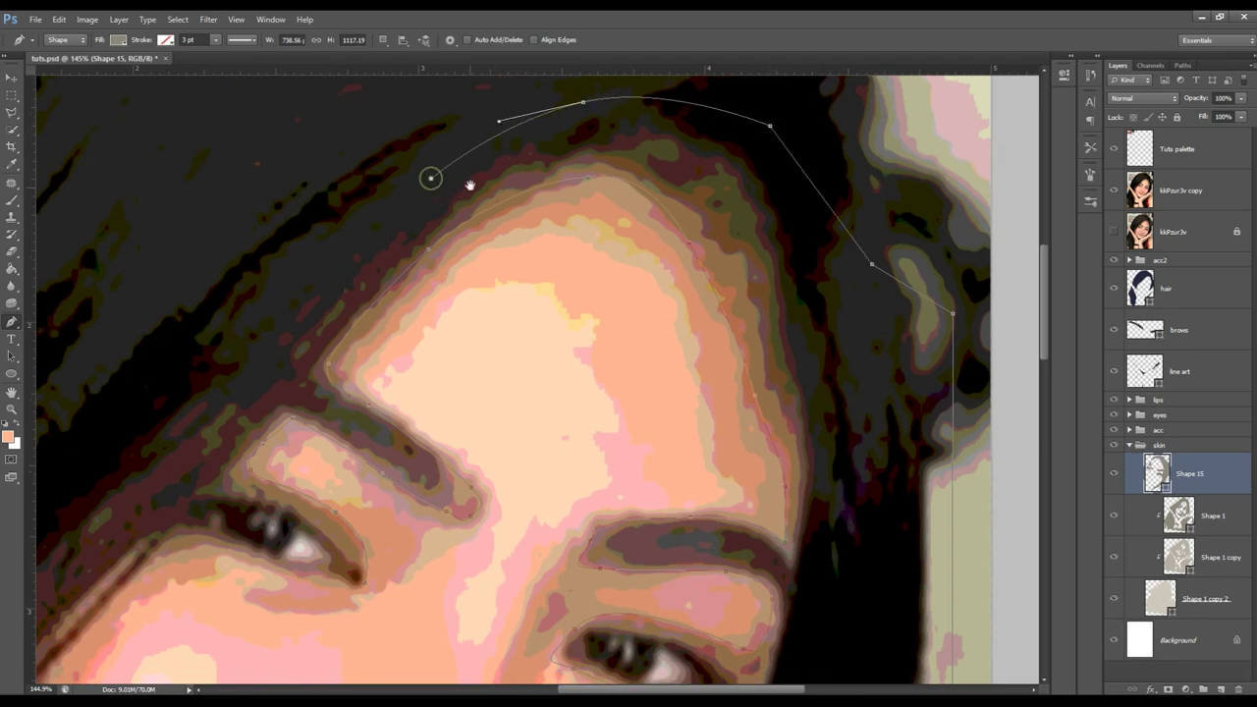
left_click_drag(166, 436, 362, 255)
mouse_move(283, 399)
left_mouse_down()
mouse_move(402, 174)
mouse_move(297, 444)
left_mouse_up()
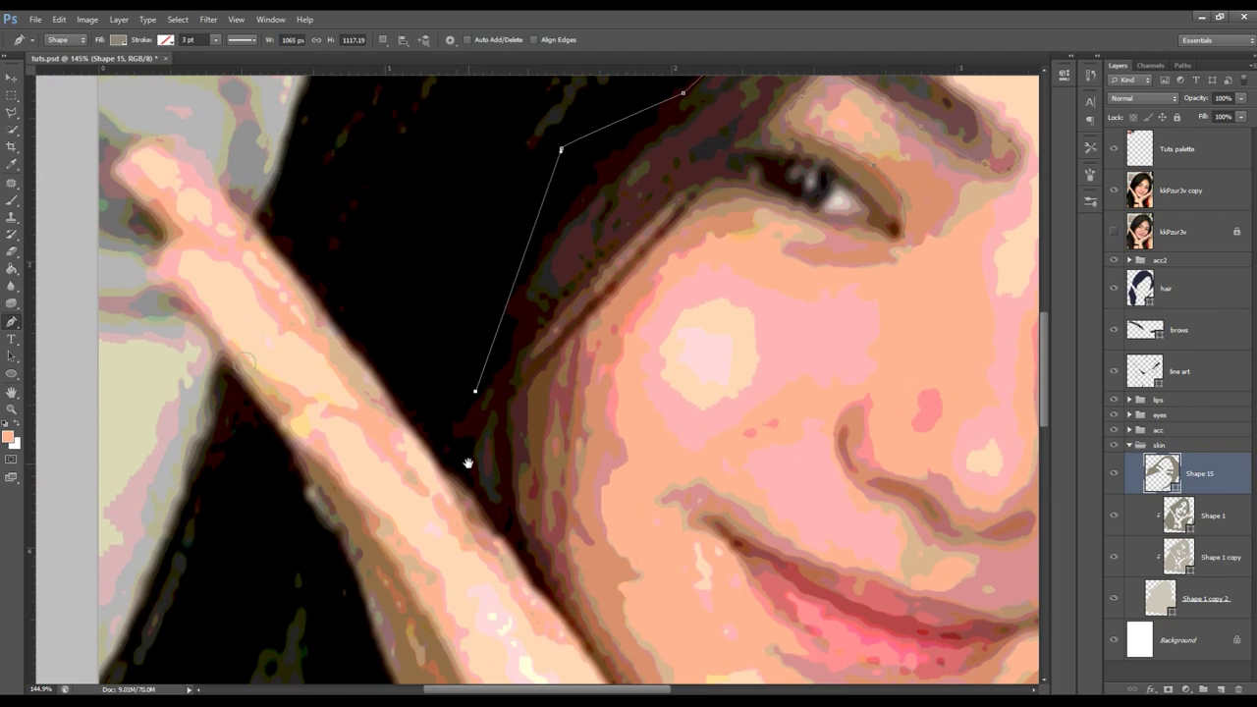
left_click(428, 442)
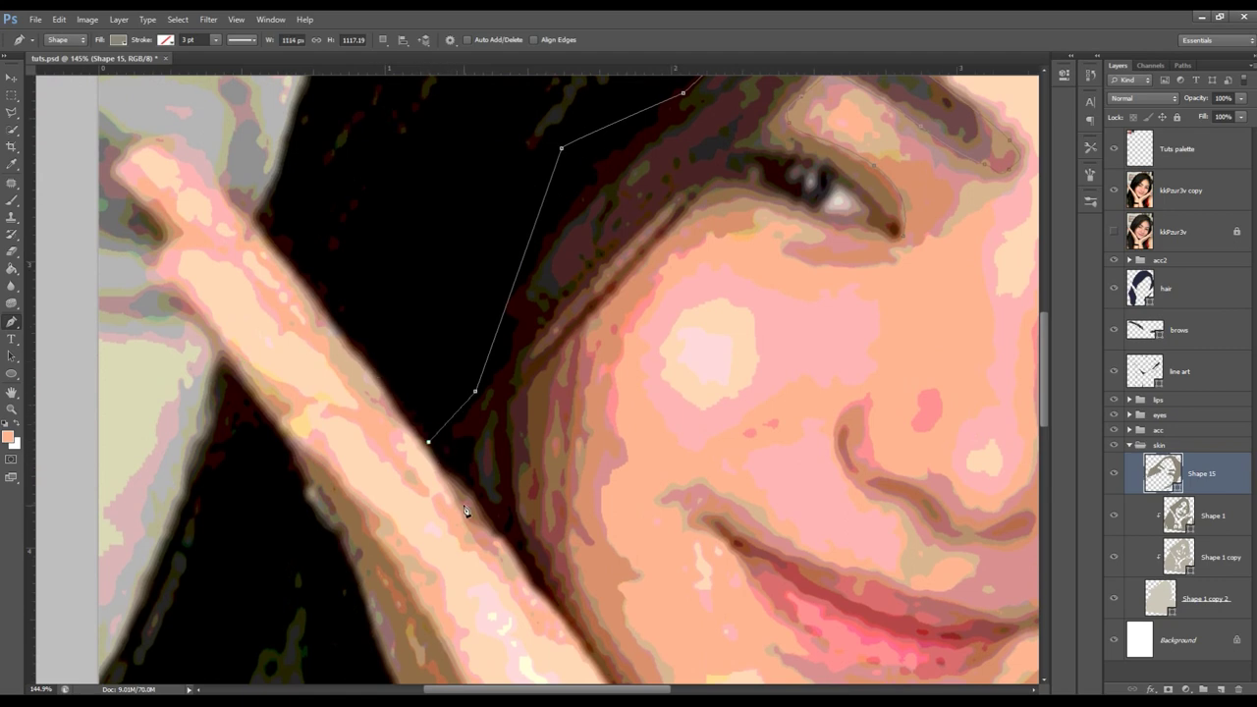
- Extend the outline down the chin edge and curve it along the chin and jaw
left_click_drag(521, 554, 445, 403)
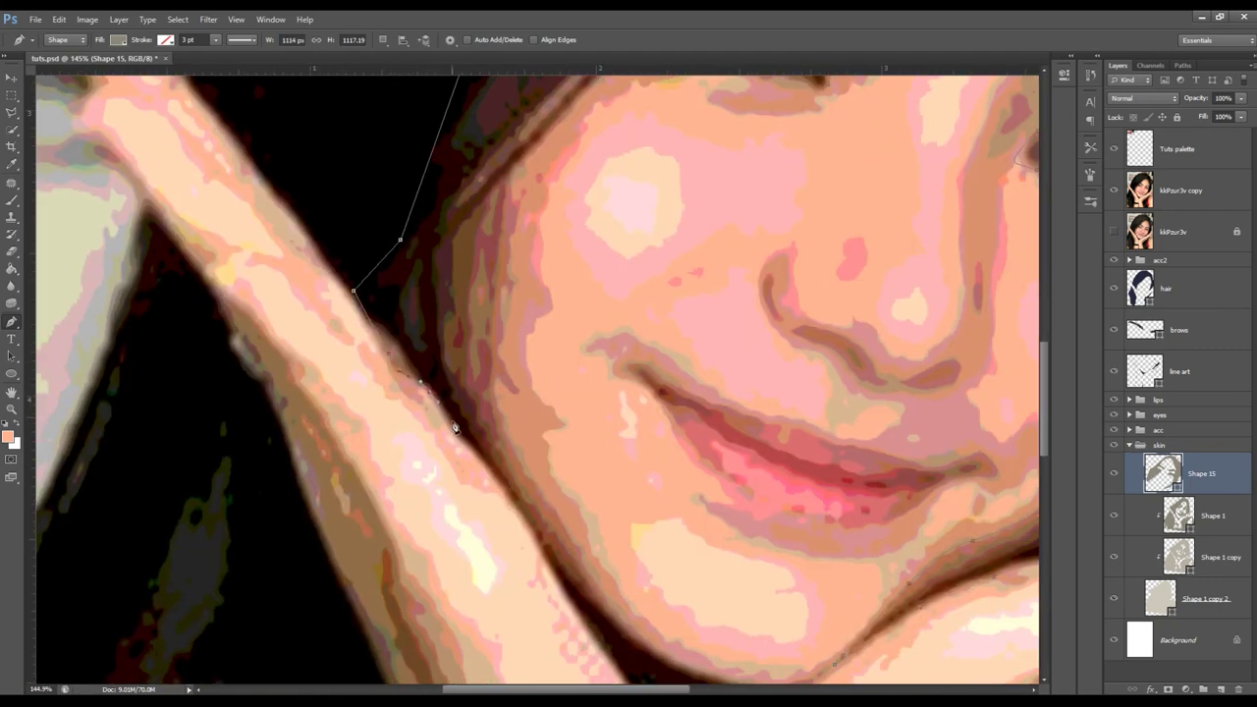
left_click_drag(550, 533, 482, 426)
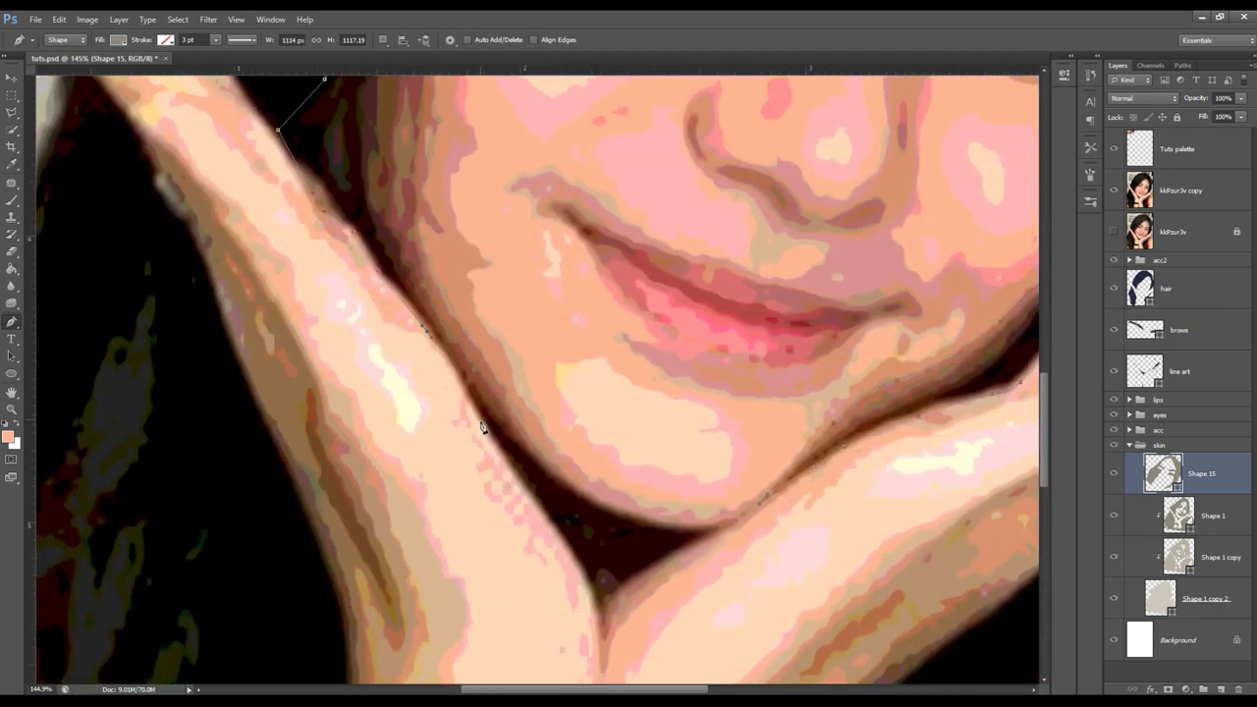
left_click(540, 521)
left_click_drag(540, 521, 515, 404)
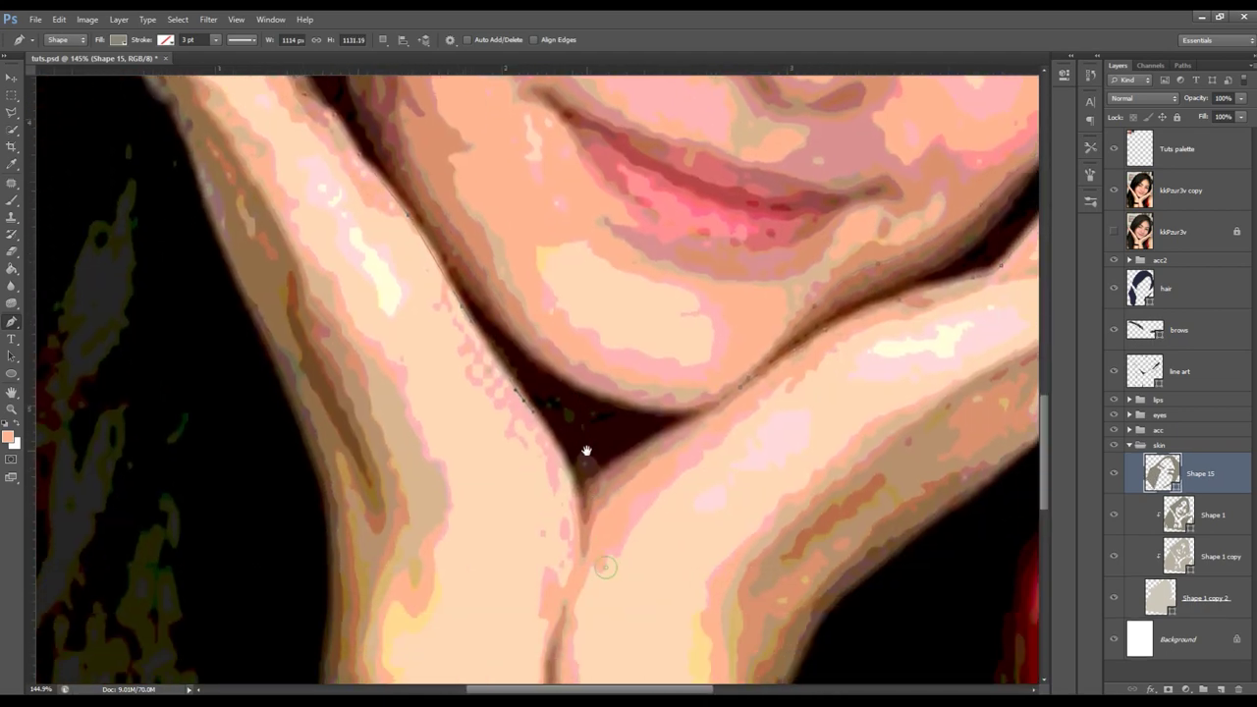
left_click(580, 501)
left_click(586, 538)
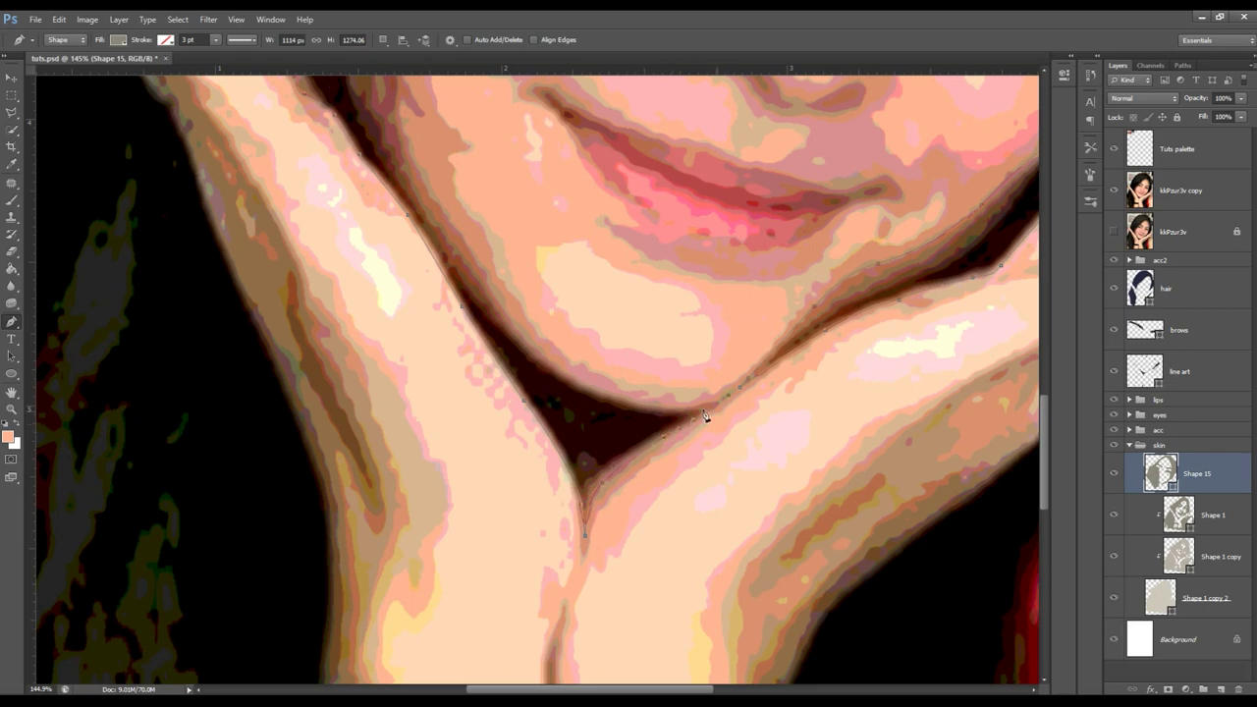
left_click_drag(592, 343, 728, 549)
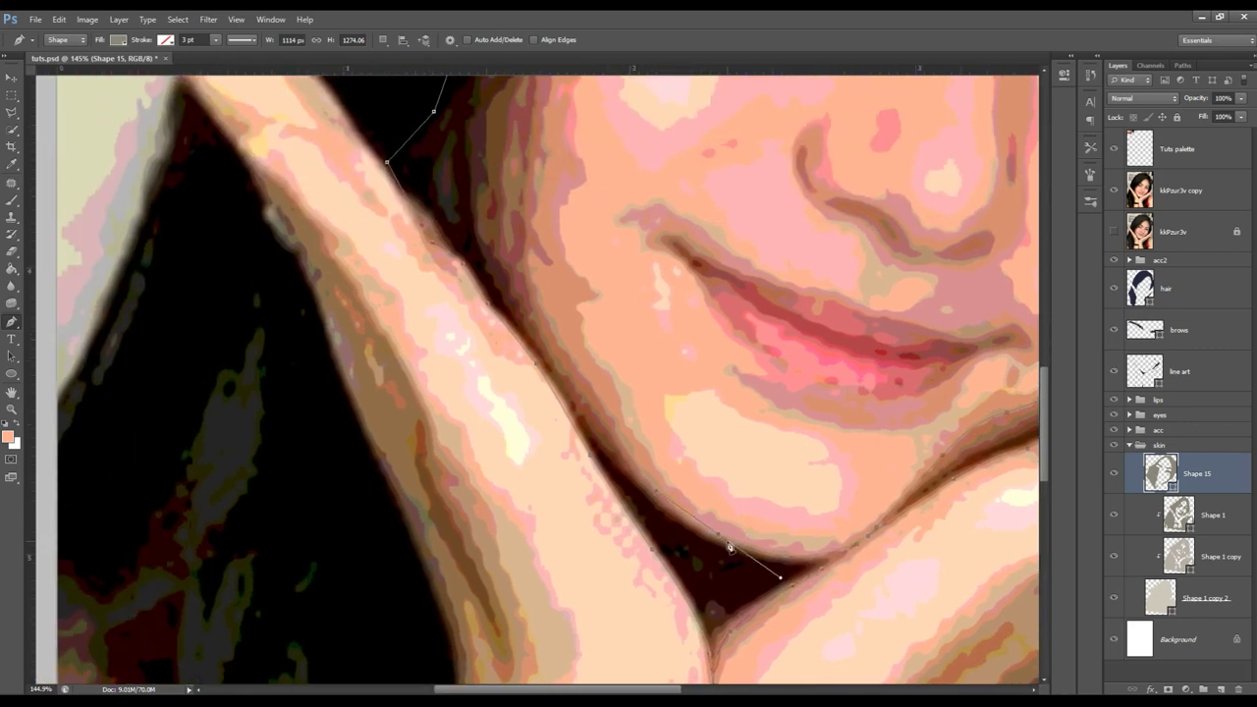
left_click_drag(783, 583, 722, 540)
left_click_drag(625, 444, 607, 420)
- Curve the outline up the cheek and under the eye, then zoom out to the whole image
scroll(625, 433, "up", 3)
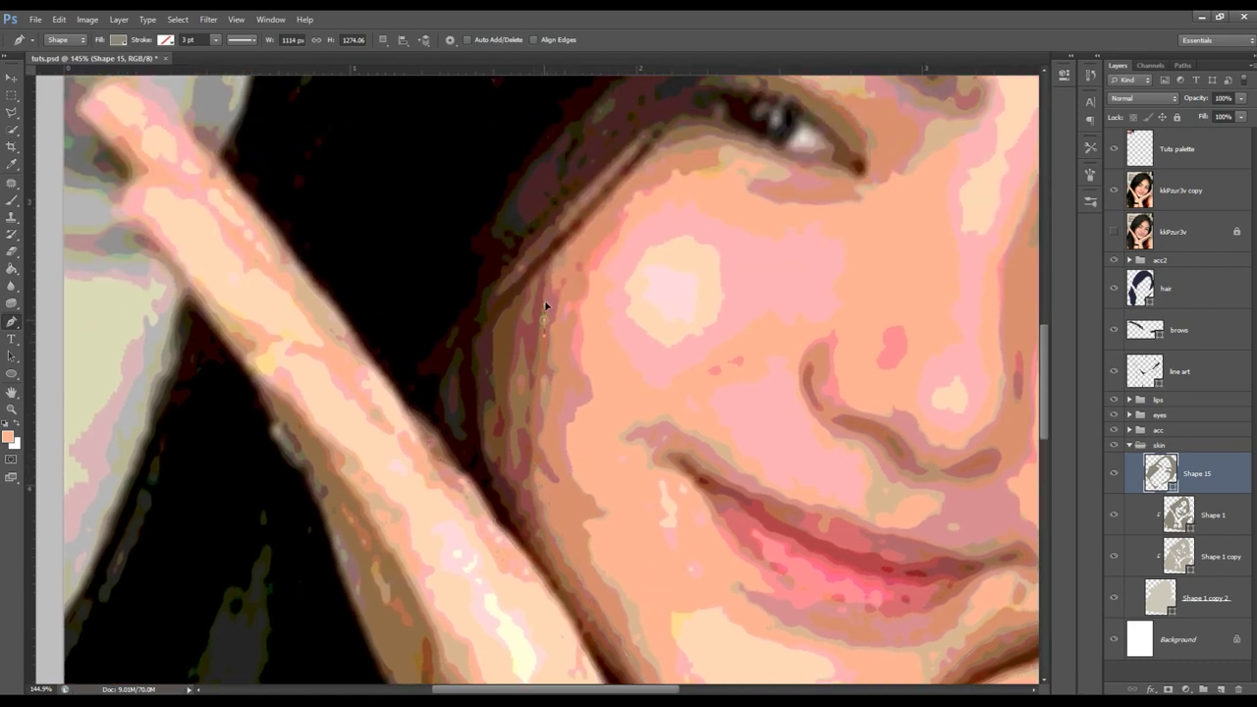
left_click_drag(545, 489, 544, 315)
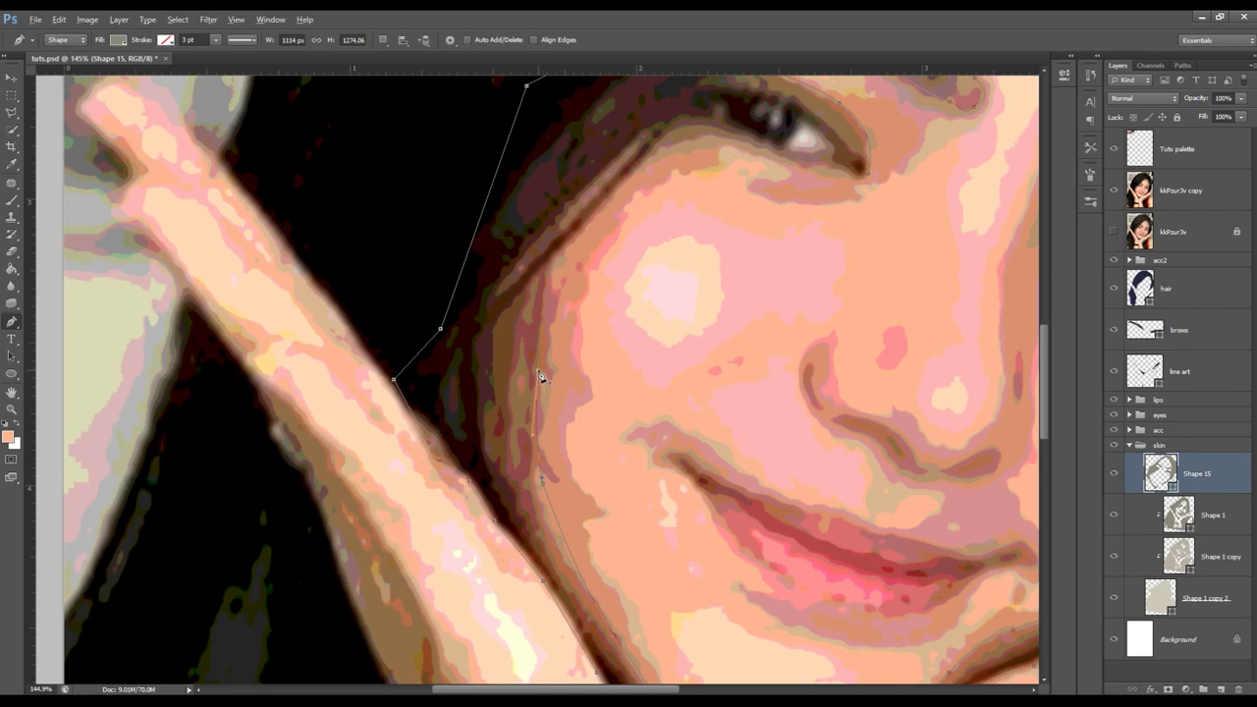
left_click_drag(681, 206, 547, 338)
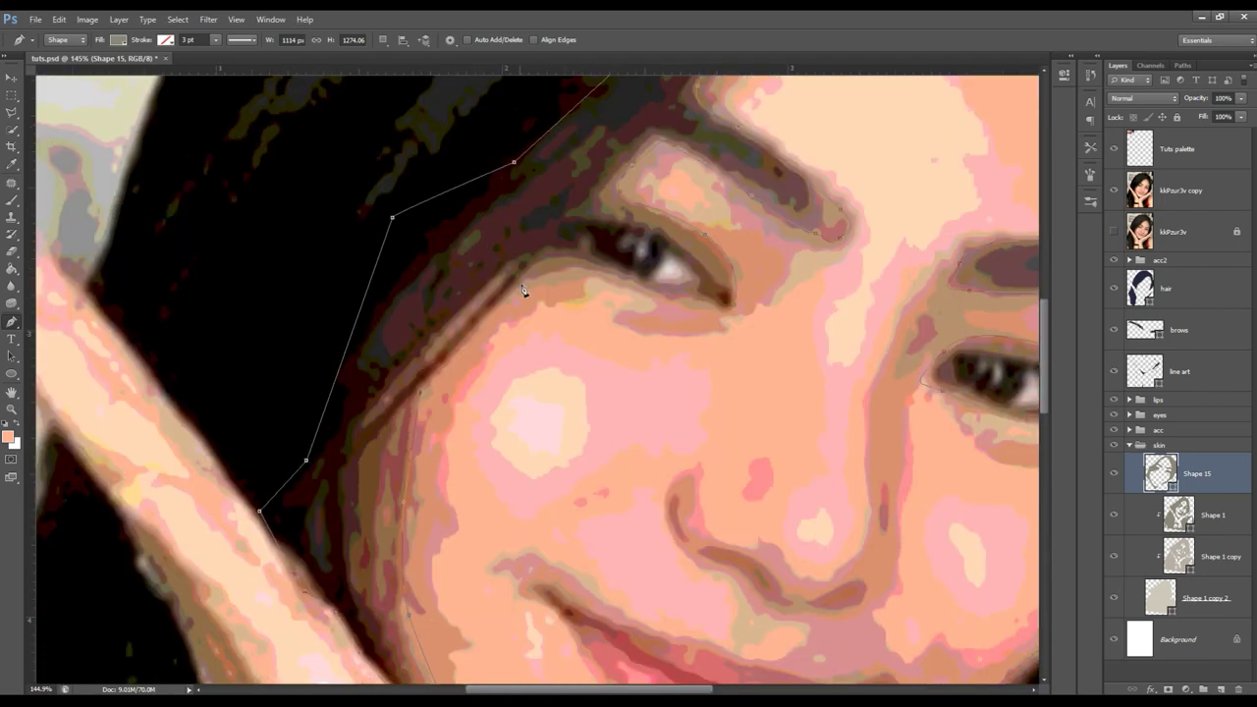
left_click_drag(689, 307, 720, 317)
scroll(734, 313, "down", 5)
key("z")
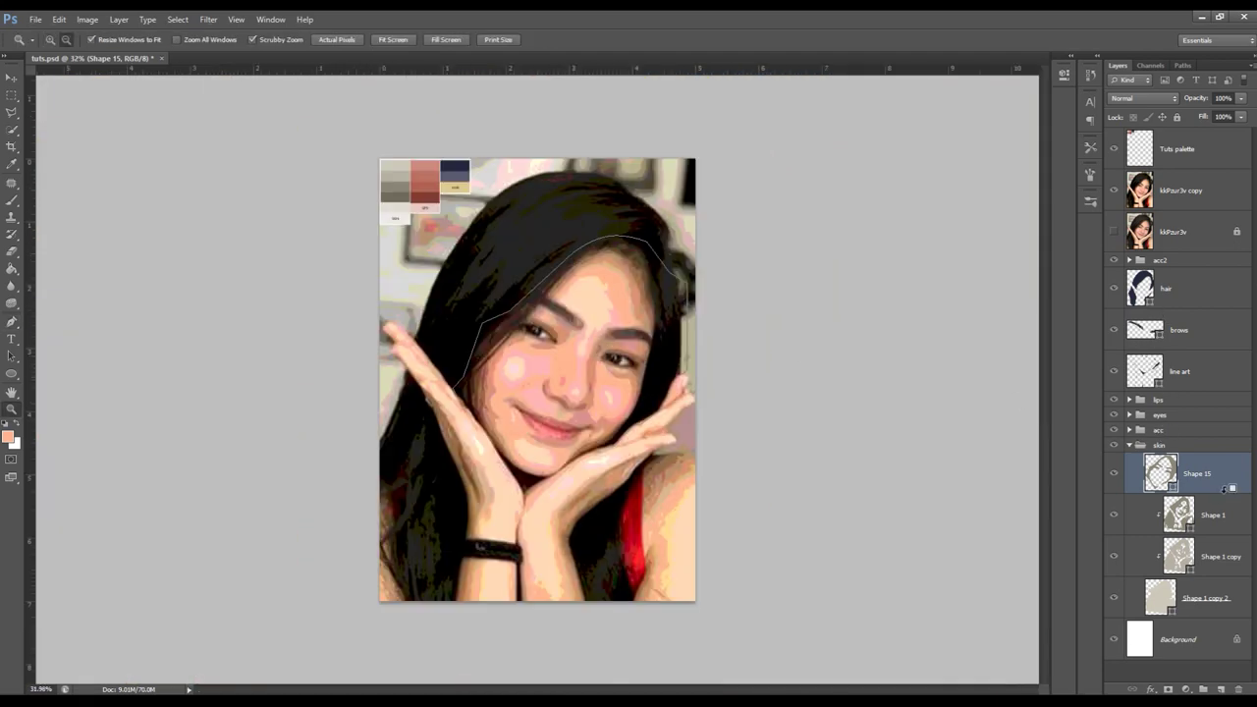
- Clip Shape 15 to the skin layer and fill it with the sampled gray-beige palette colour
left_click(1227, 494, "alt")
left_click(1114, 190)
double_click(1178, 474)
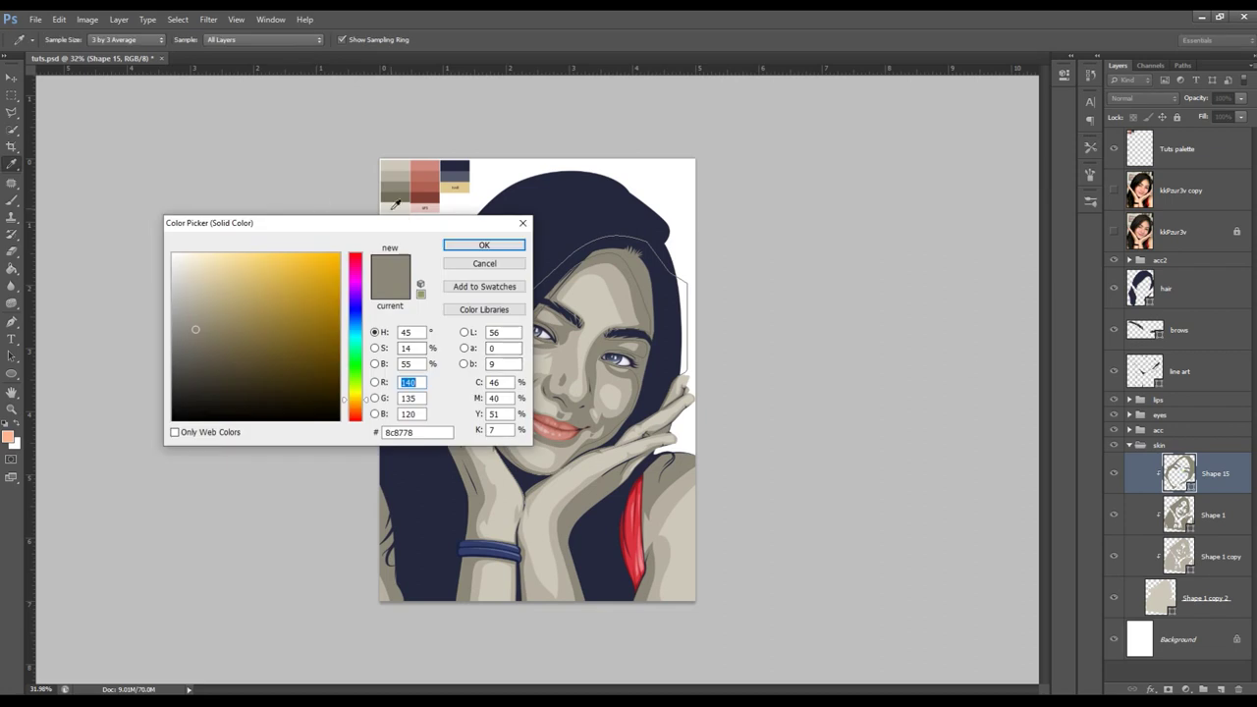
left_click(392, 202)
left_click(484, 245)
left_click(1173, 430)
- Zoom in on the face and toggle the original and posterized photo layers to compare against the artwork
mouse_move(538, 413)
left_mouse_down()
mouse_move(636, 415)
mouse_move(611, 408)
left_mouse_up()
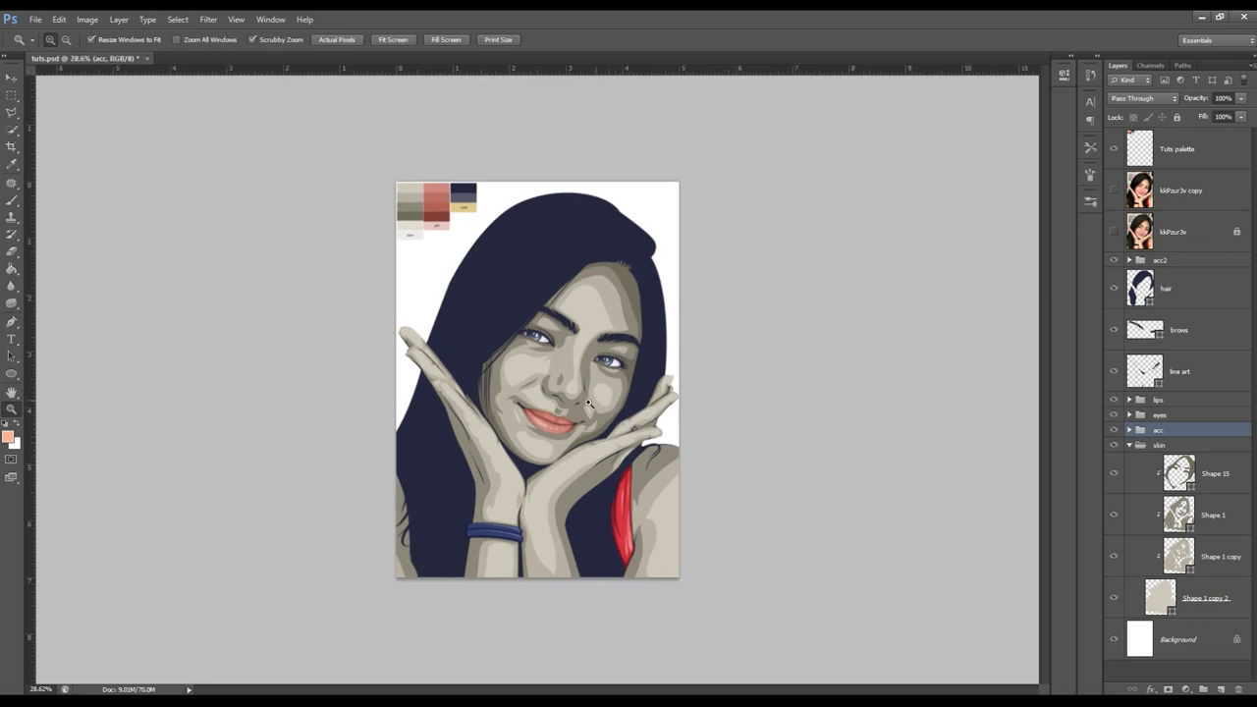
left_click_drag(568, 402, 683, 331)
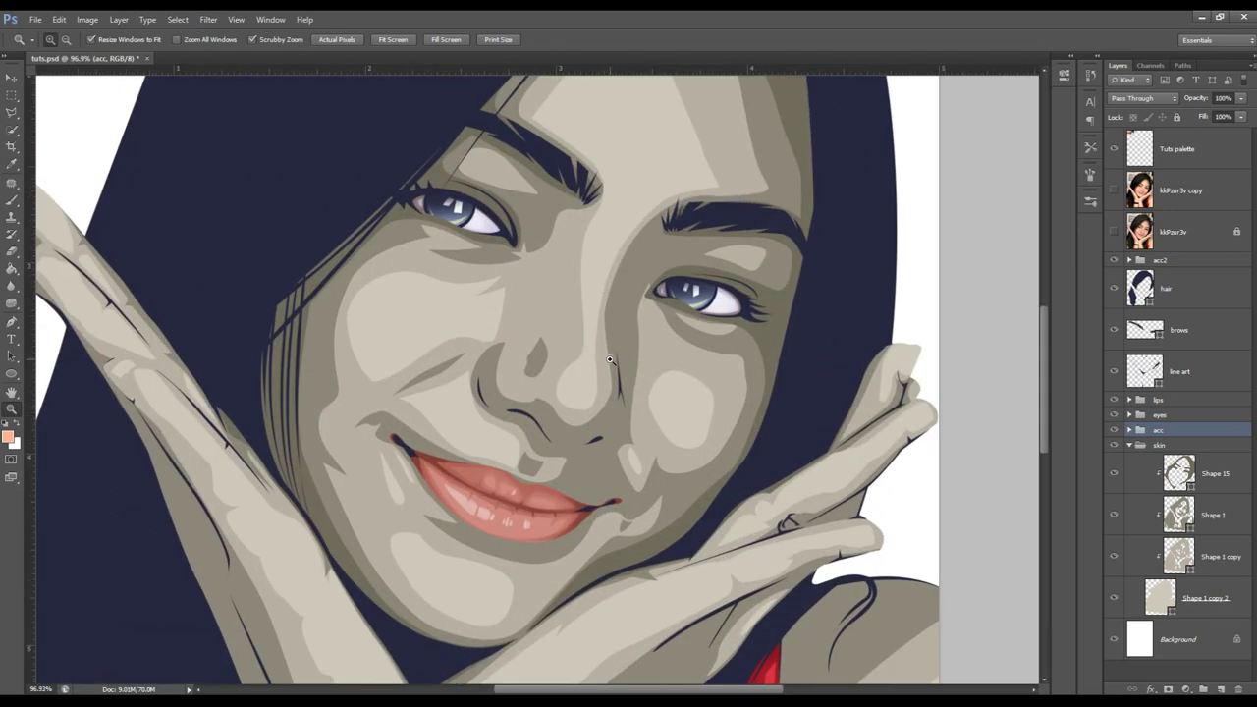
left_click(1114, 232)
left_click(1115, 234)
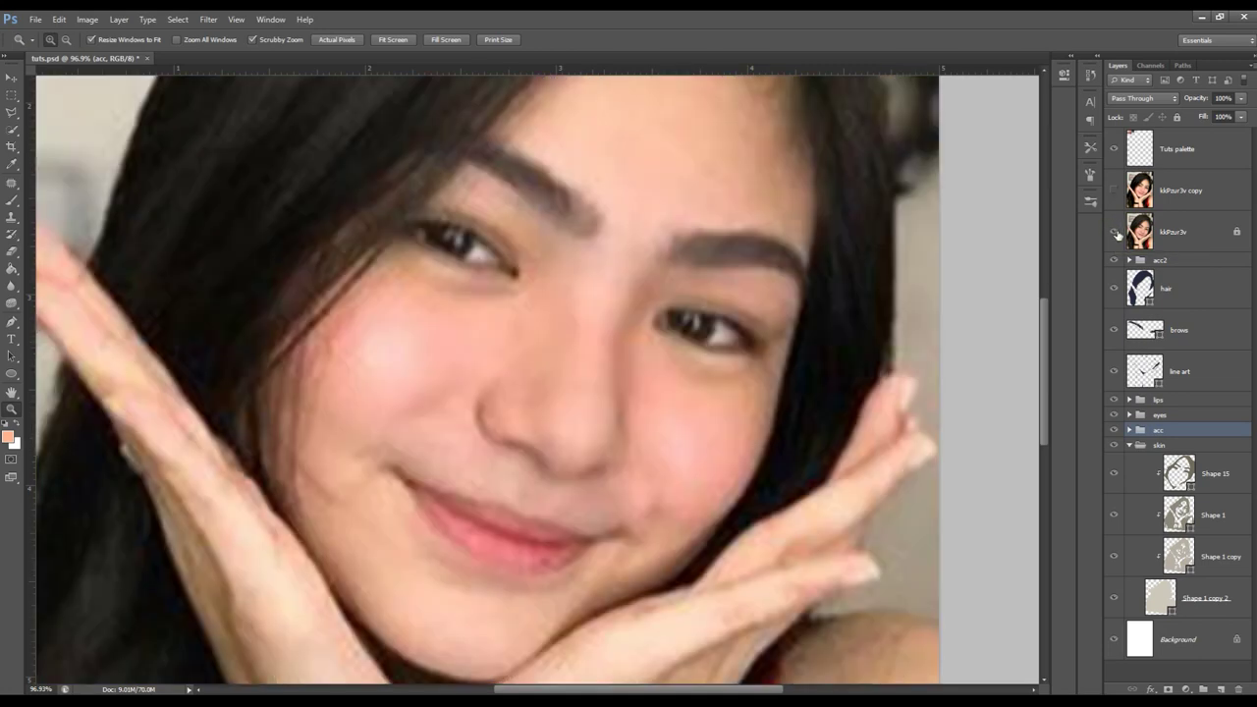
left_click(1115, 234)
left_click(1113, 192)
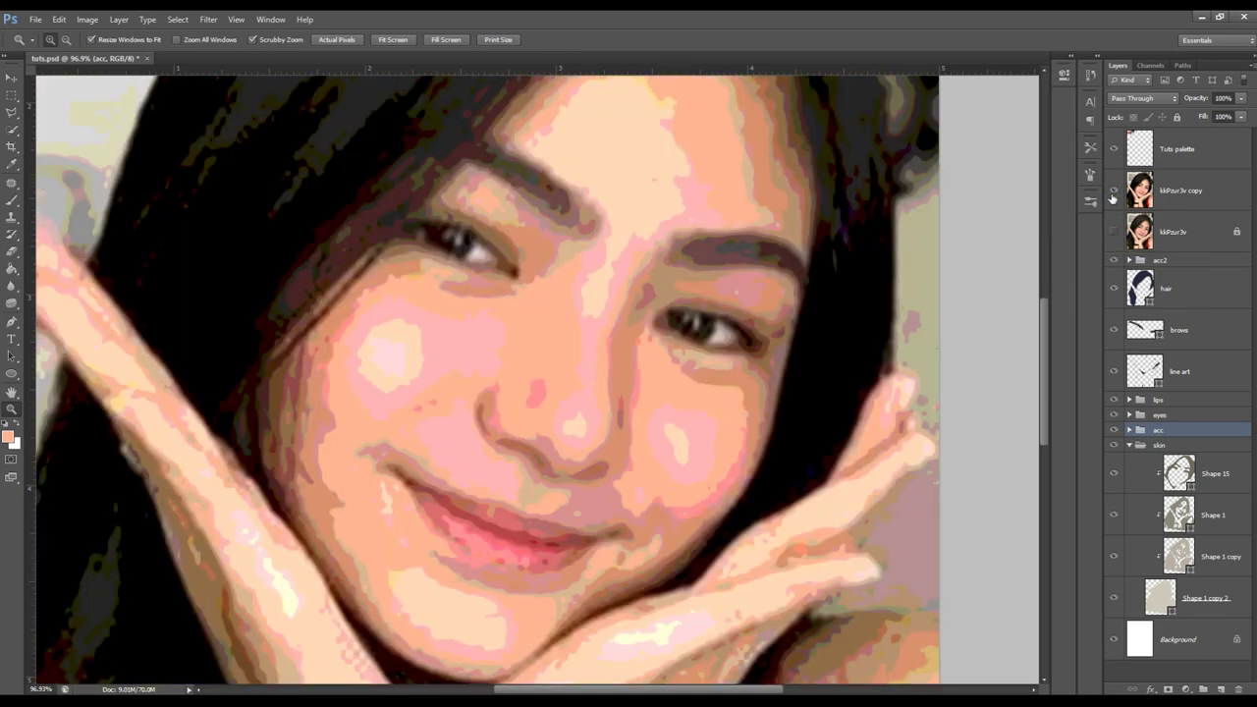
left_click(1114, 192)
left_click(1115, 235)
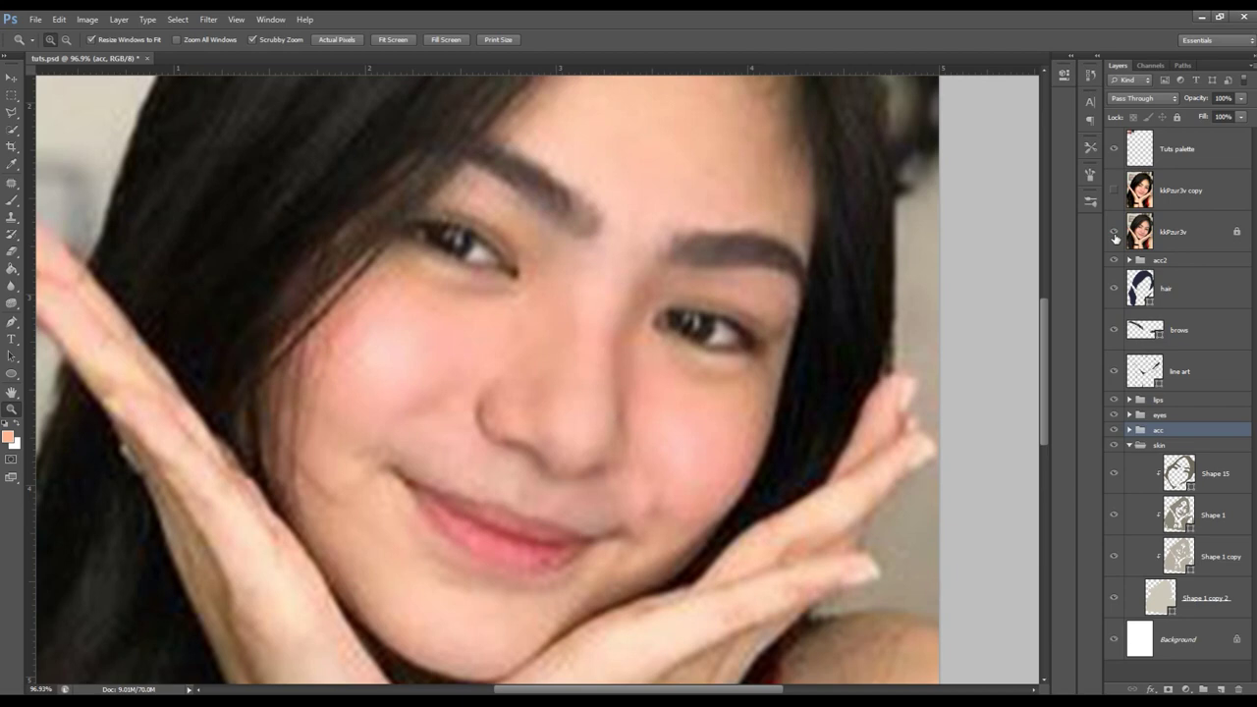
left_click(1115, 234)
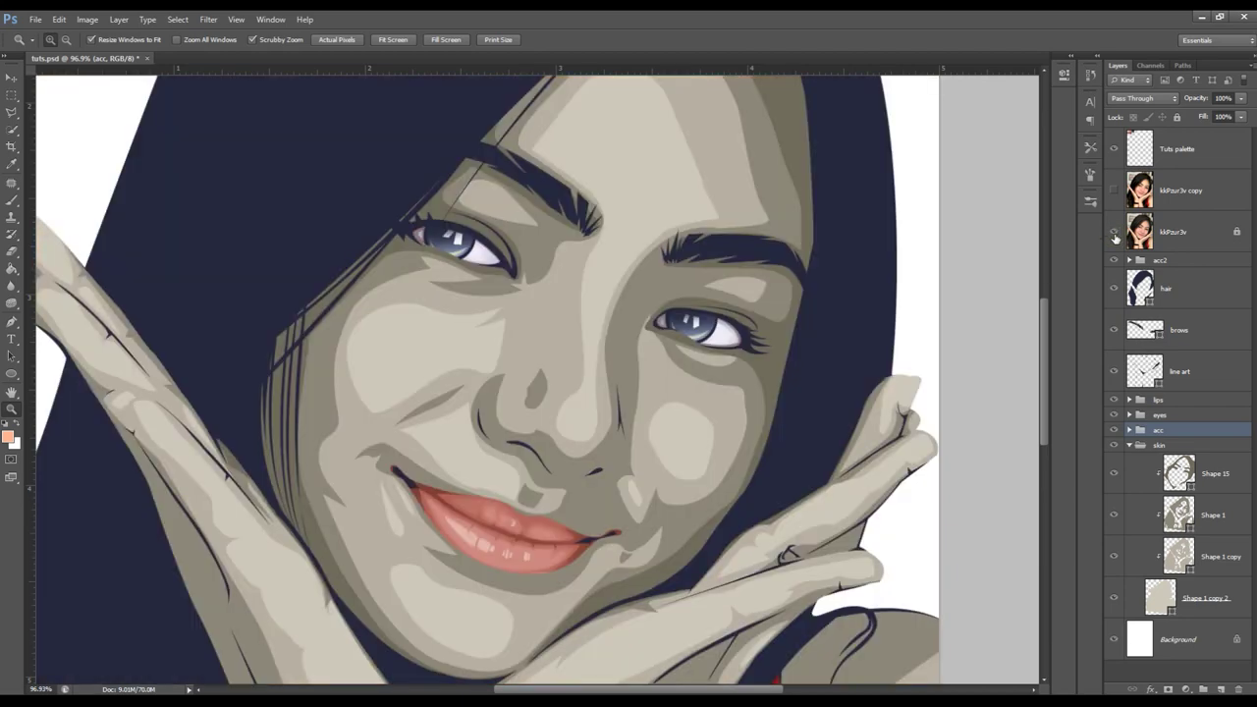
left_click(1115, 234)
left_click(1115, 233)
left_click(1117, 195)
left_click(1114, 232)
- Zoom the face to 100% and reselect Shape 15 for further path editing
left_click_drag(646, 267, 1005, 374)
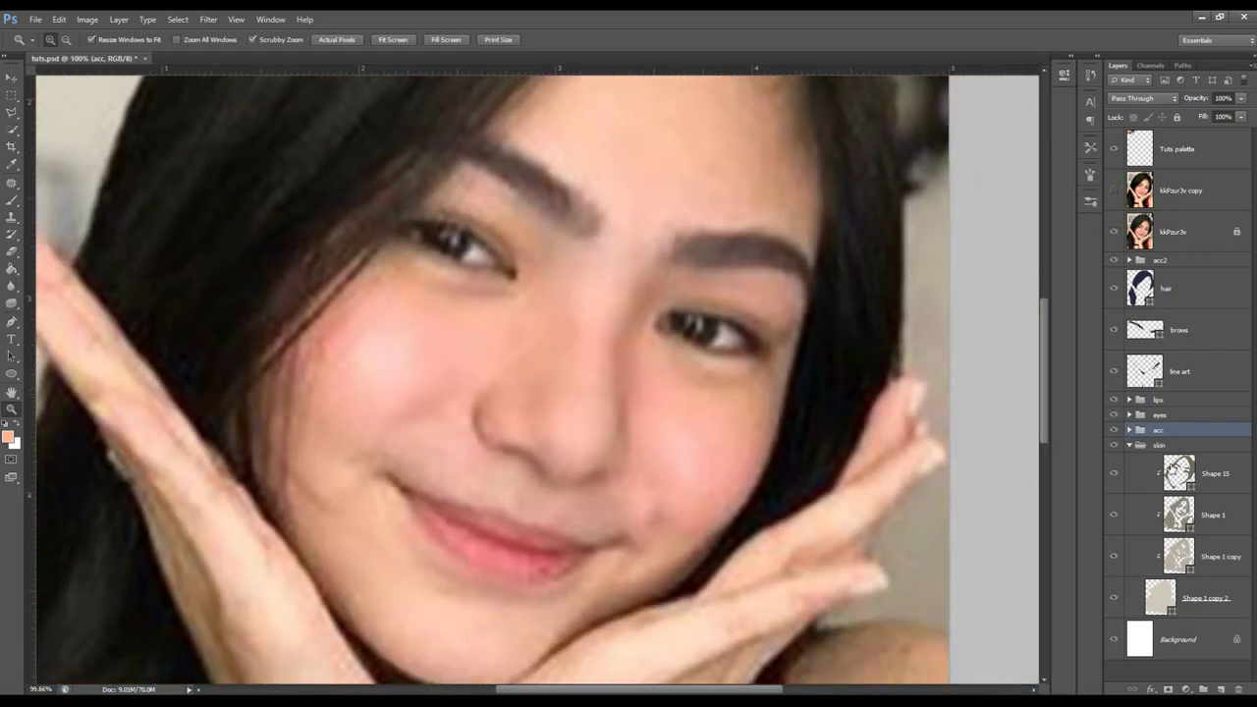
left_click(1215, 473)
left_click_drag(374, 187, 393, 187)
- Set the Pen path operation for Shape 15 and draw a curved path along the left eyelid
key("p")
left_click(383, 40)
left_click(418, 77)
left_click_drag(441, 214, 501, 218)
left_click(521, 272)
- Draw eyelid paths around the right eye and along its lower lid
left_click(725, 319)
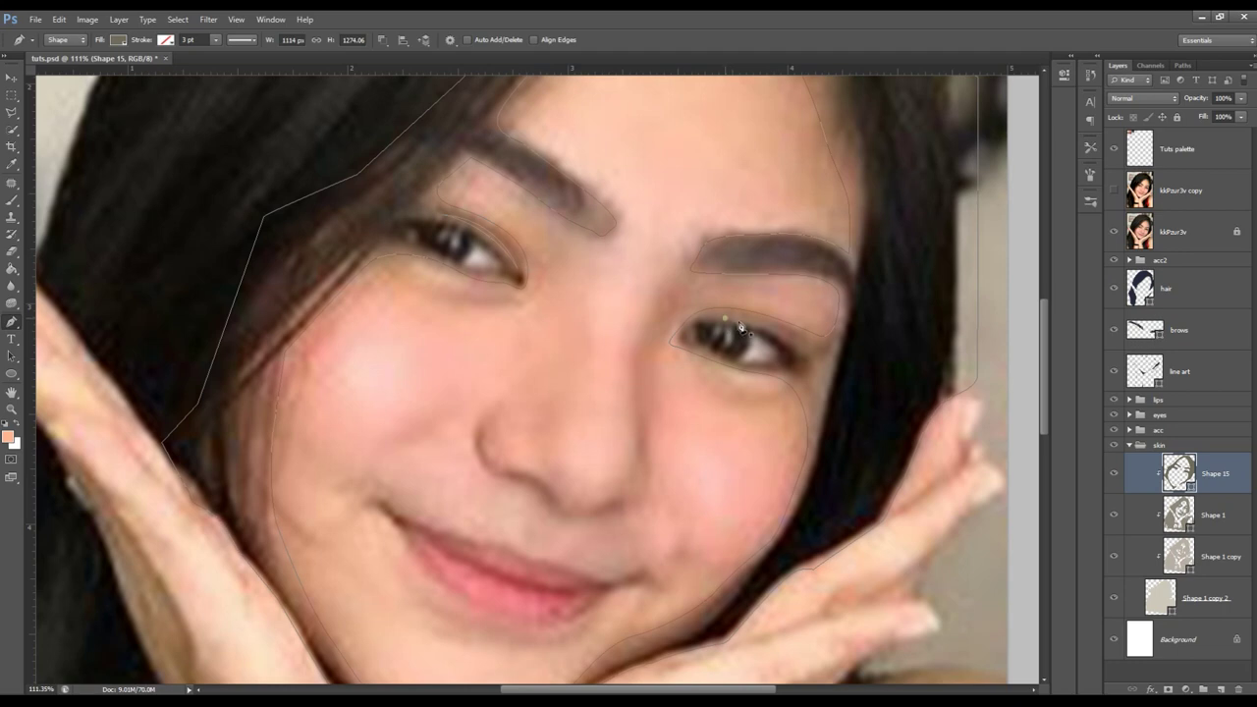
left_click_drag(793, 342, 806, 358)
left_click(675, 323)
left_click(835, 348)
left_click(806, 365)
scroll(845, 337, "down", 3)
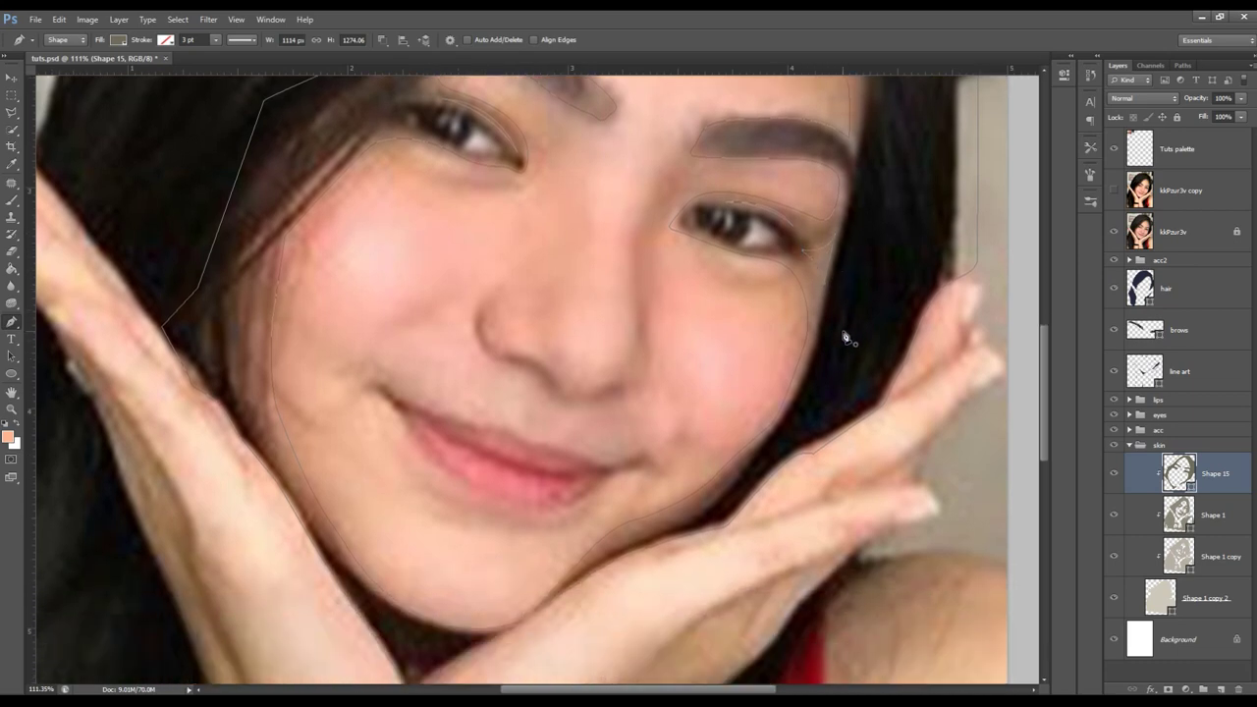
scroll(763, 346, "down", 1)
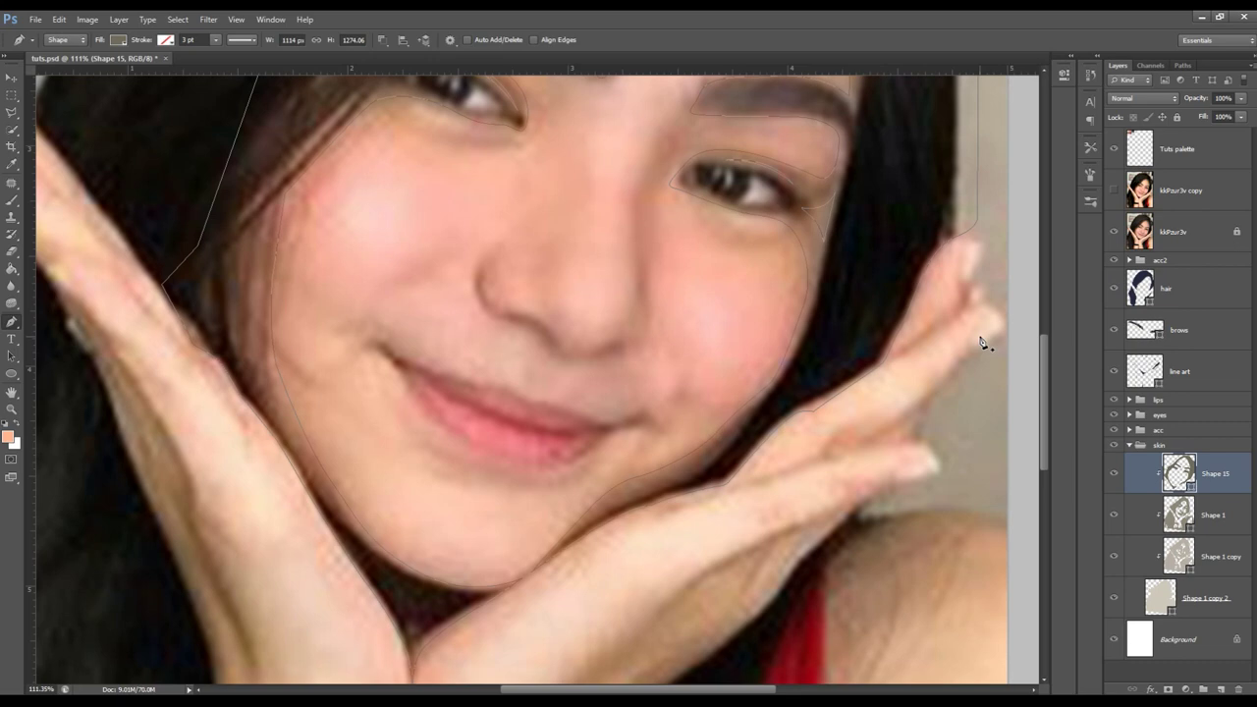
- Hide the original photo, show the posterized reference, and zoom in on the nose and mouth
left_click(1115, 232)
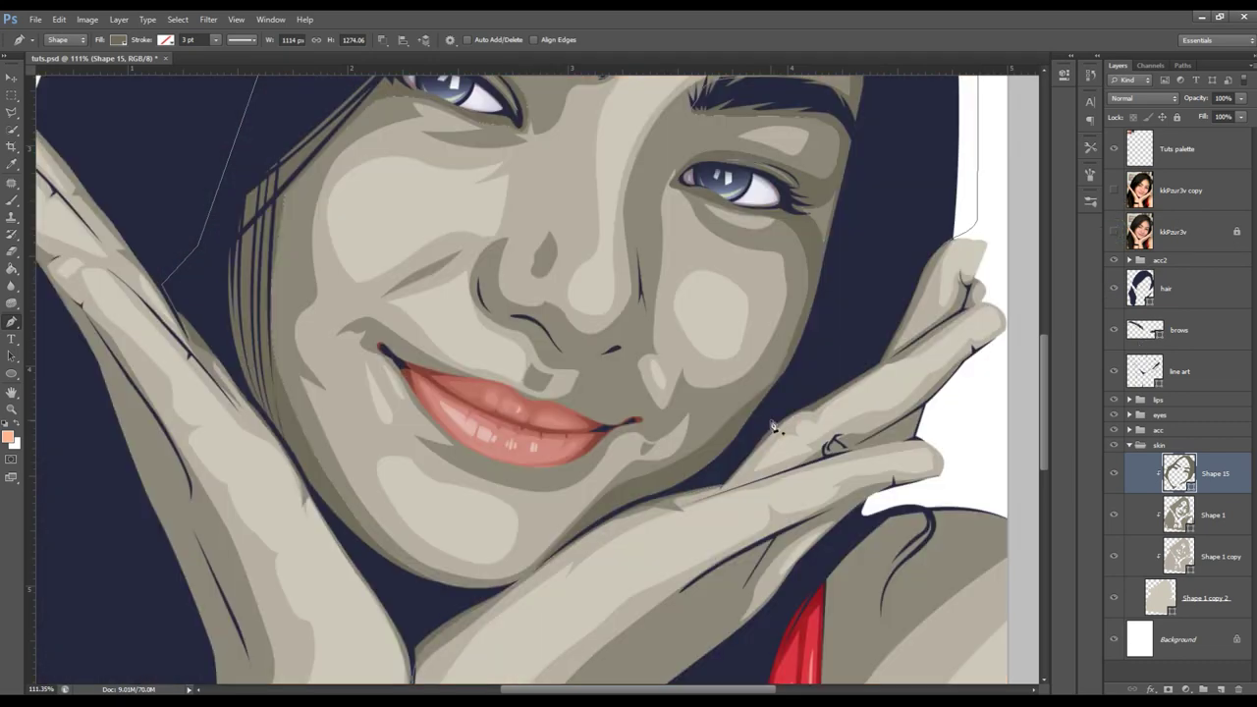
left_click(1115, 190)
key("z")
left_click_drag(645, 443, 538, 405)
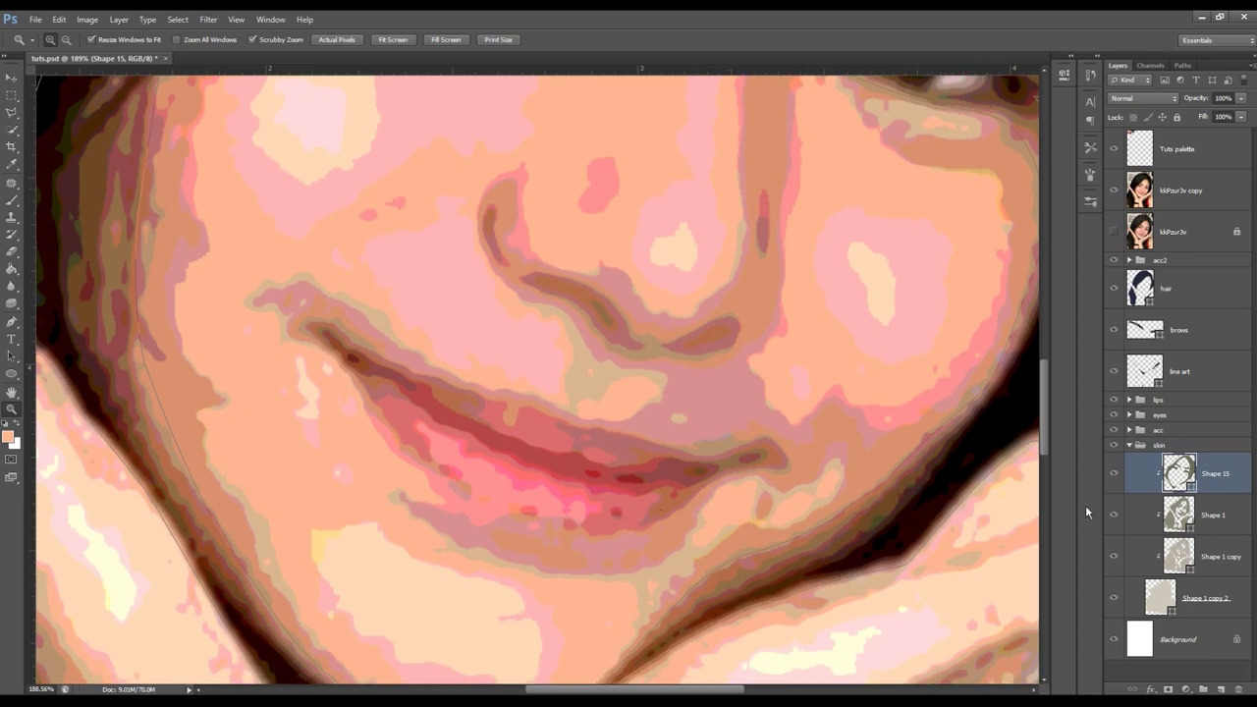
key("p")
scroll(682, 317, "up", 3)
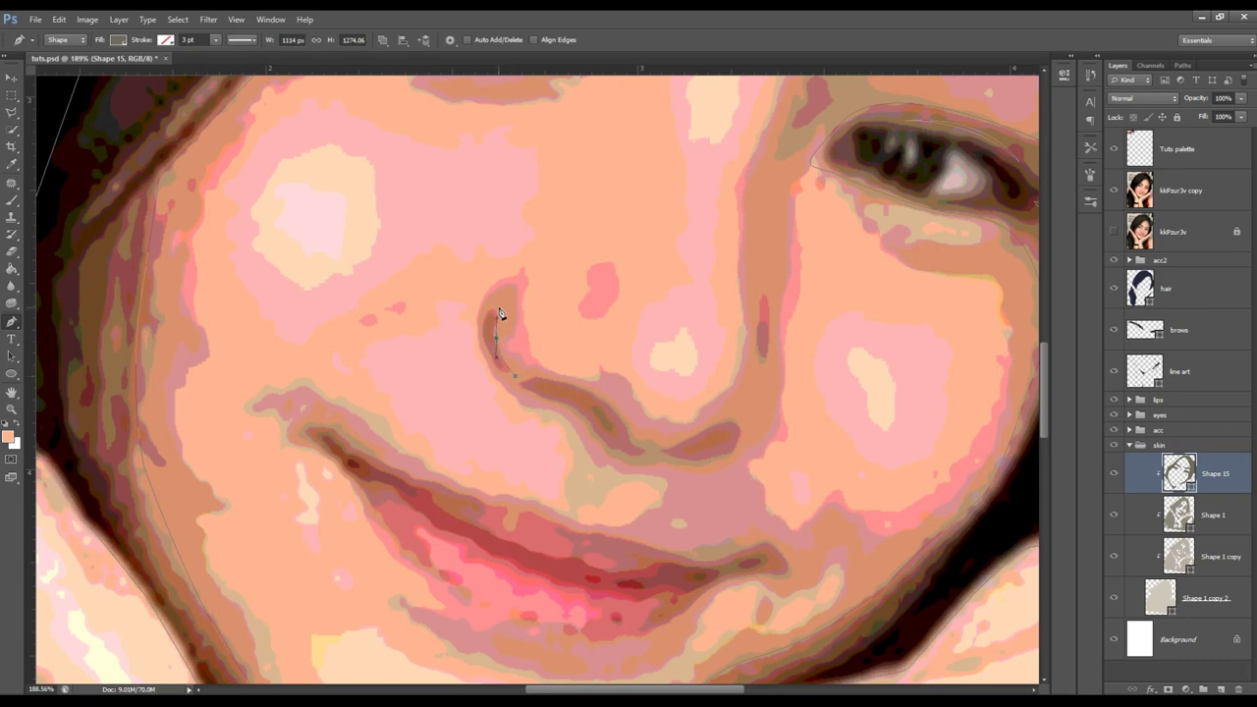
- Draw a closed nostril shape under the nose, then zoom out slightly
left_click_drag(486, 330, 482, 361)
key("Return")
left_click_drag(551, 399, 570, 402)
mouse_move(689, 461)
left_mouse_down()
mouse_move(712, 464)
mouse_move(704, 429)
left_mouse_up()
left_click_drag(584, 391, 551, 385)
left_click(521, 389)
key("z")
left_click_drag(651, 253, 822, 230)
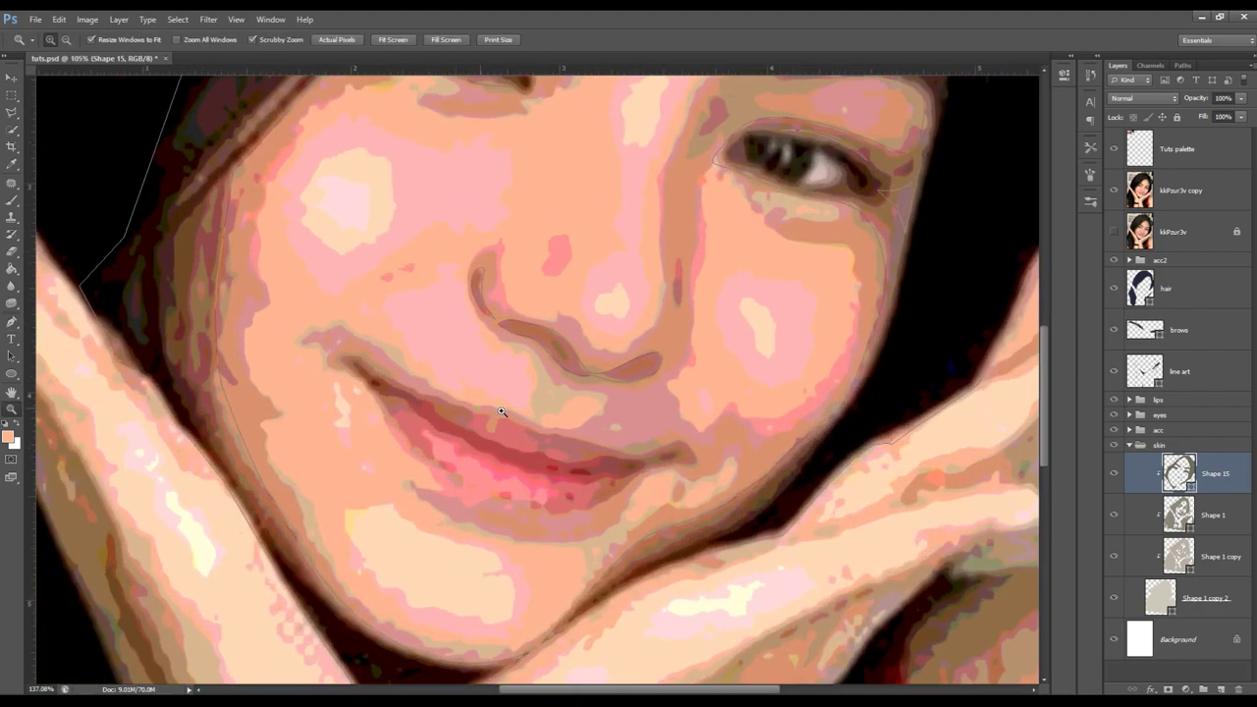
- Trace the lips as a Subtract Front Shape path, cutting them out of Shape 15
left_click(501, 410)
key("p")
left_click(384, 40)
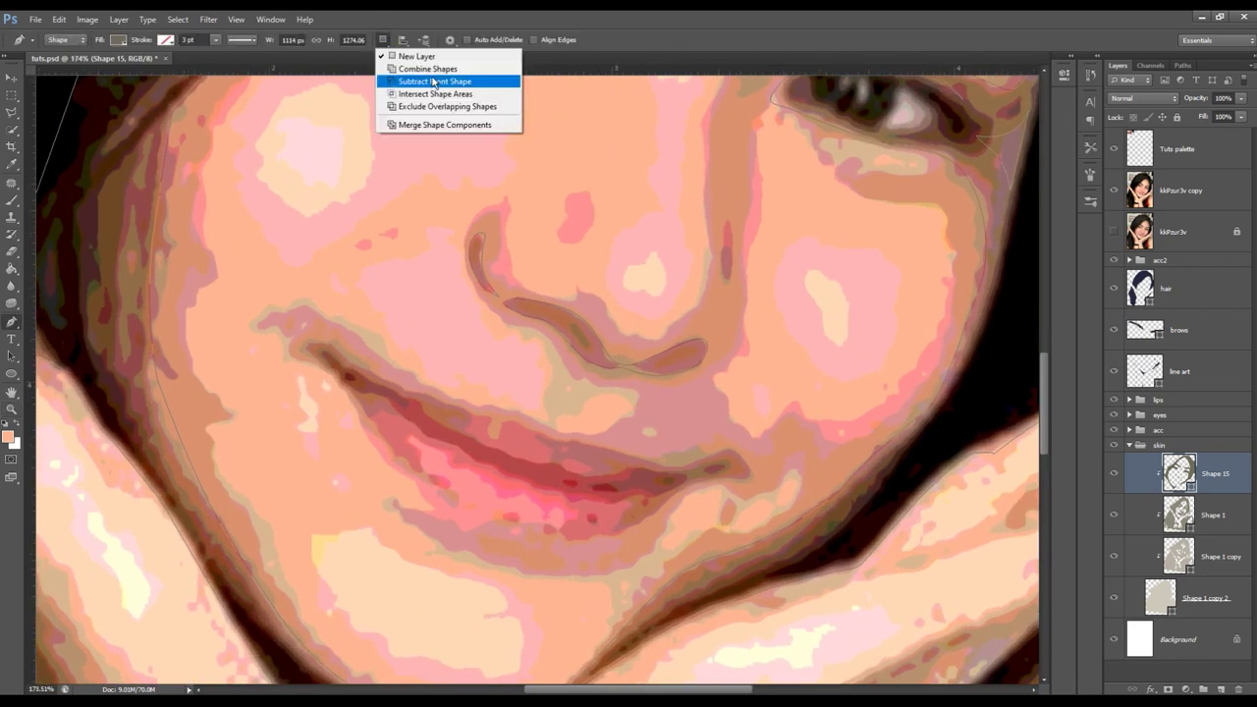
left_click(433, 81)
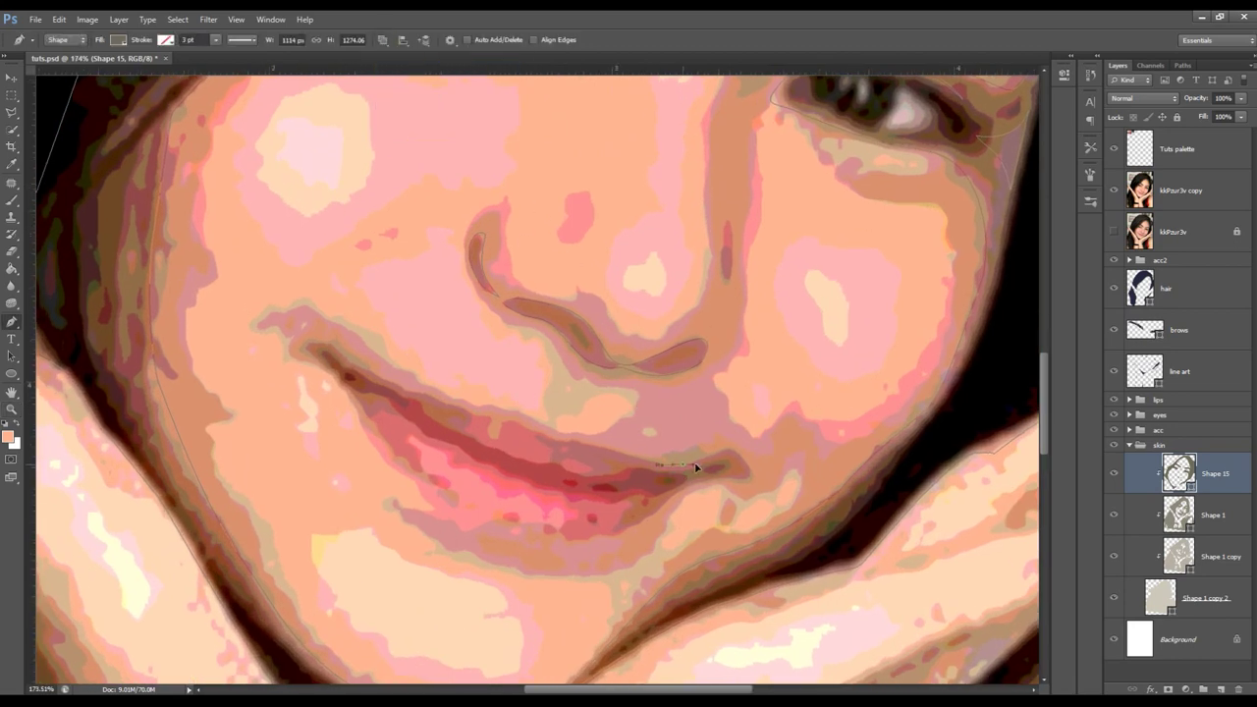
left_click(726, 477)
left_click_drag(540, 531, 477, 517)
left_click_drag(388, 449, 371, 427)
mouse_move(333, 374)
left_mouse_down()
mouse_move(317, 366)
mouse_move(312, 330)
left_mouse_up()
left_click_drag(517, 424, 546, 433)
left_click(661, 469)
- Compare the artwork with the reference photo, then zoom in on the lips and cheek
left_click(1113, 190)
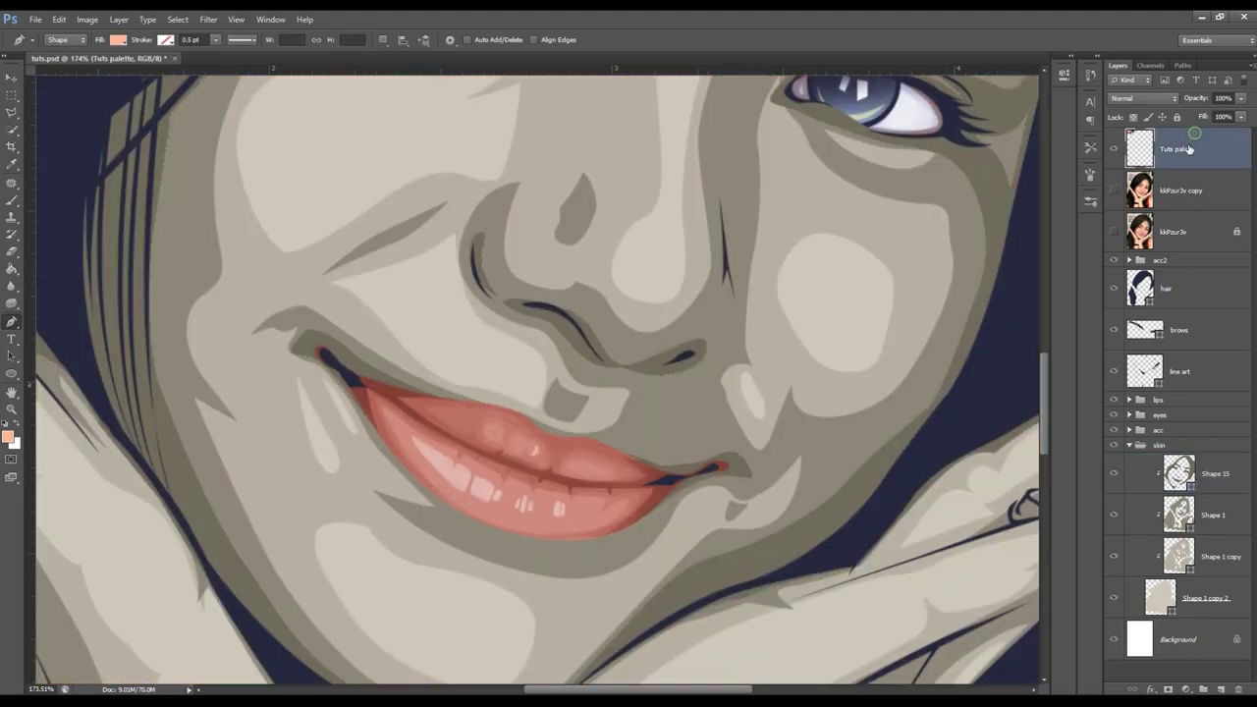
key("z")
left_click_drag(746, 351, 582, 350)
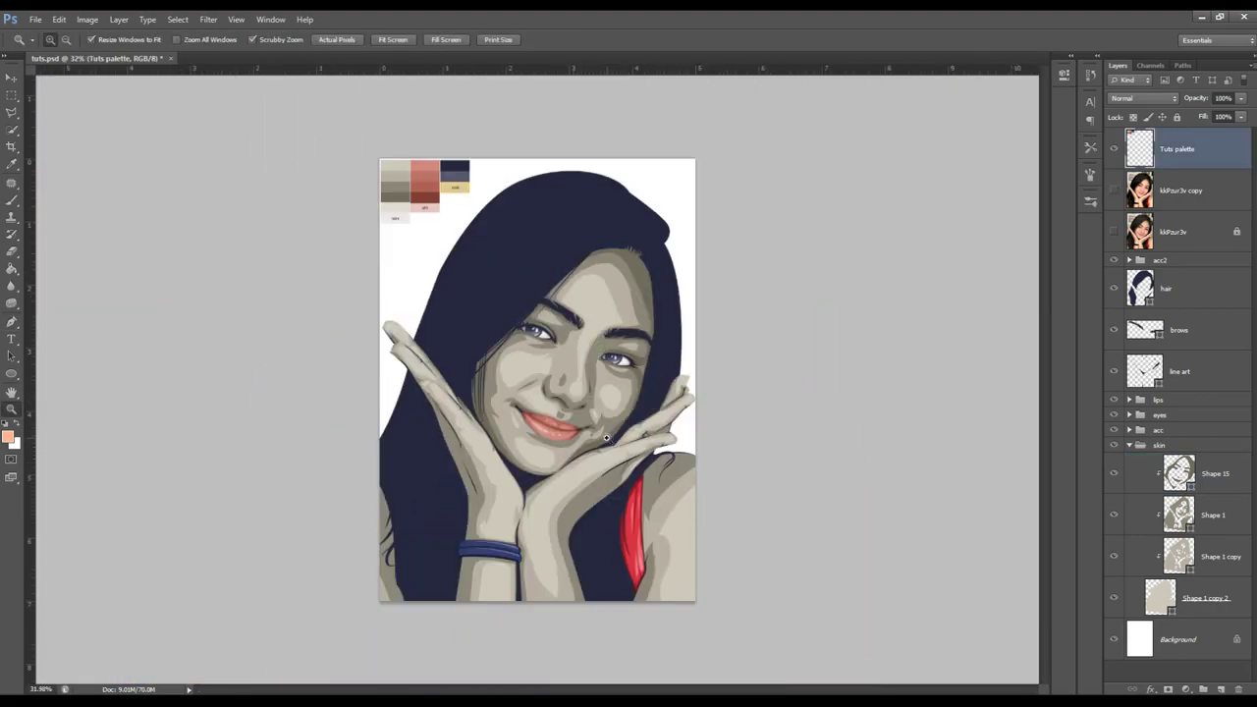
left_click_drag(608, 439, 638, 439)
left_click(1115, 233)
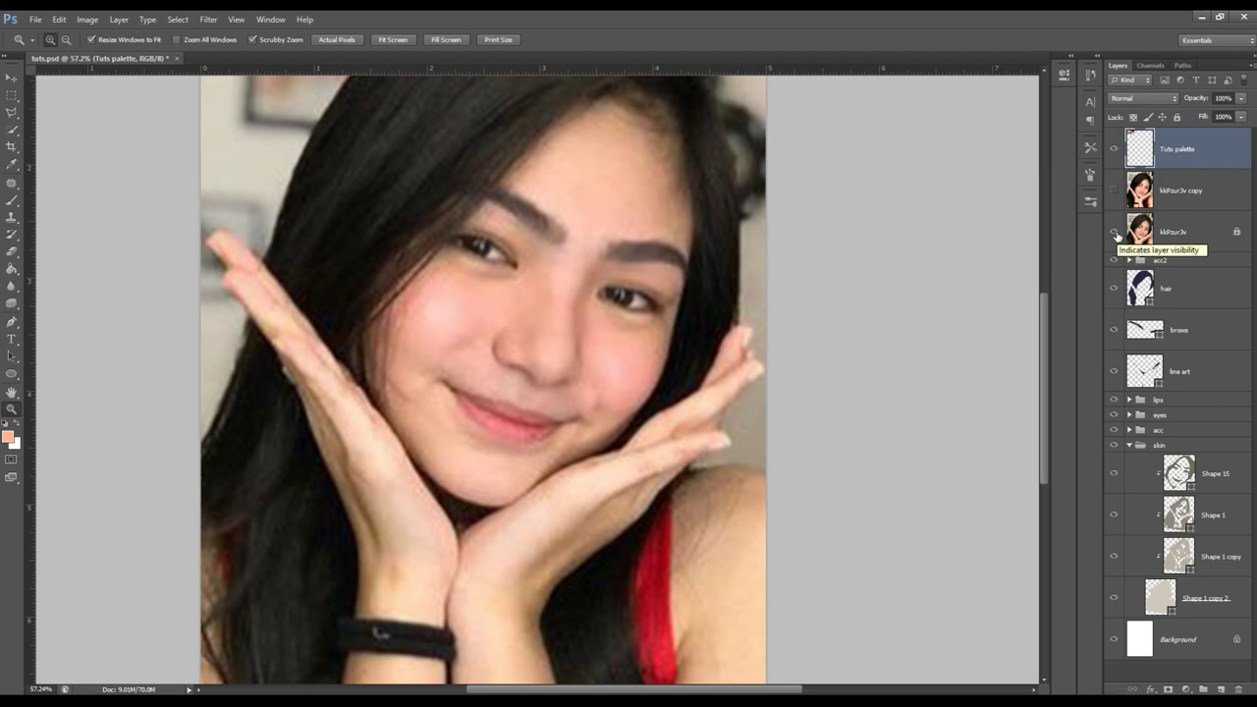
left_click(1115, 233)
left_click(1115, 232)
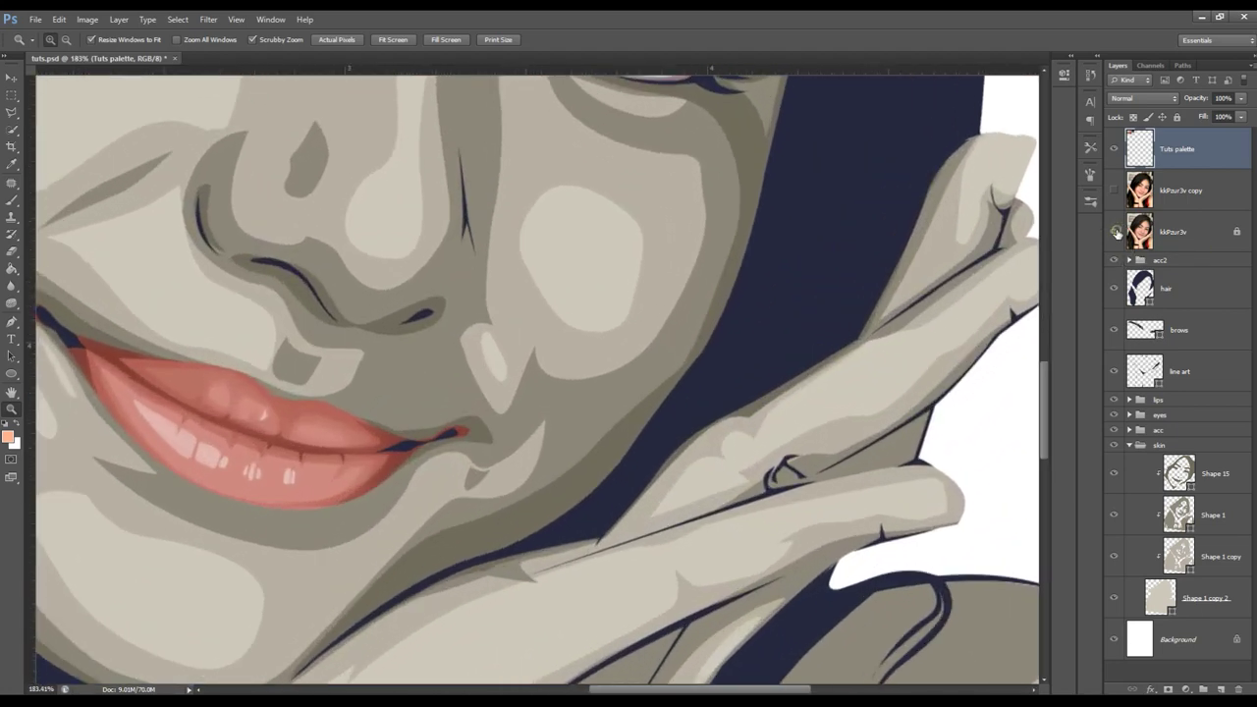
left_click(1116, 233)
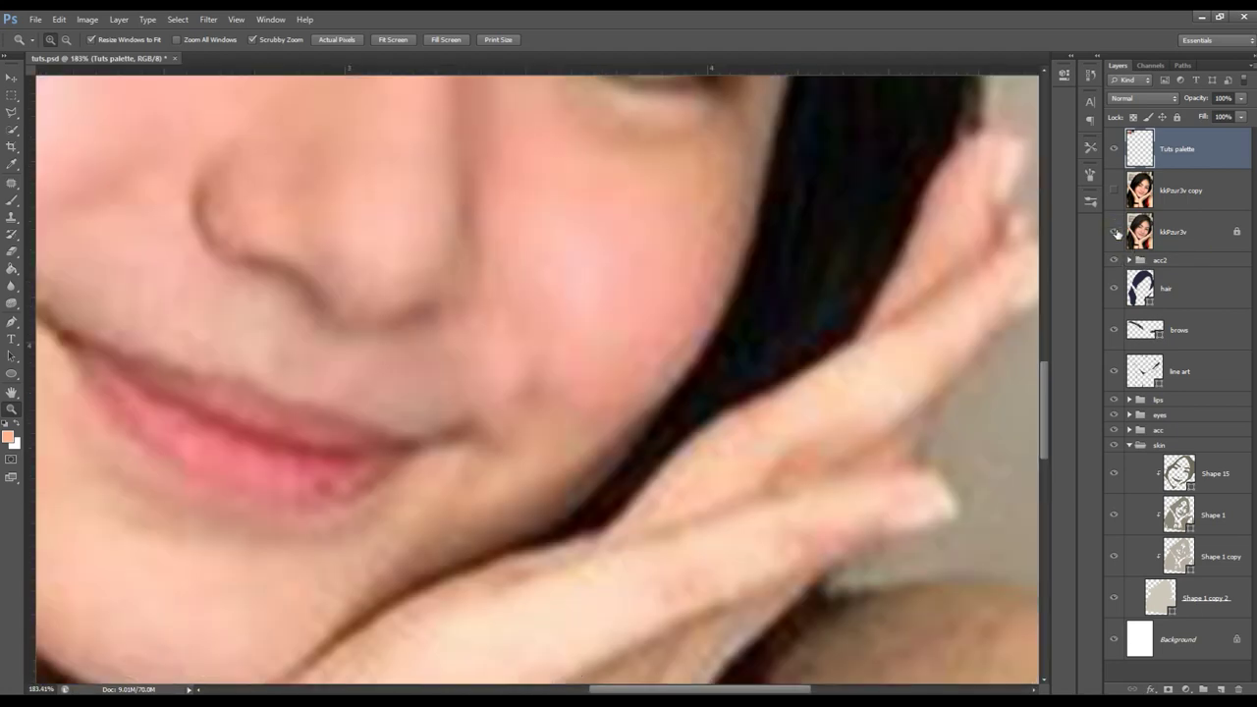
left_click(1116, 232)
left_click_drag(727, 349, 664, 349)
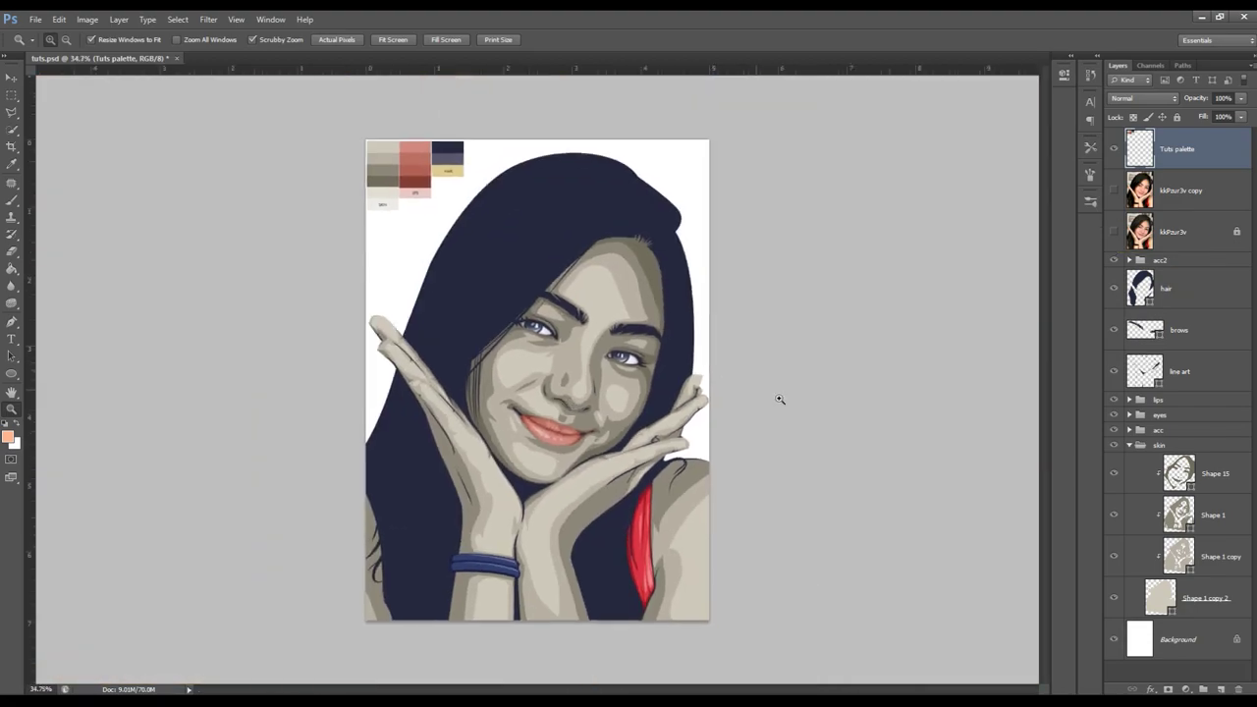
left_click_drag(532, 428, 649, 433)
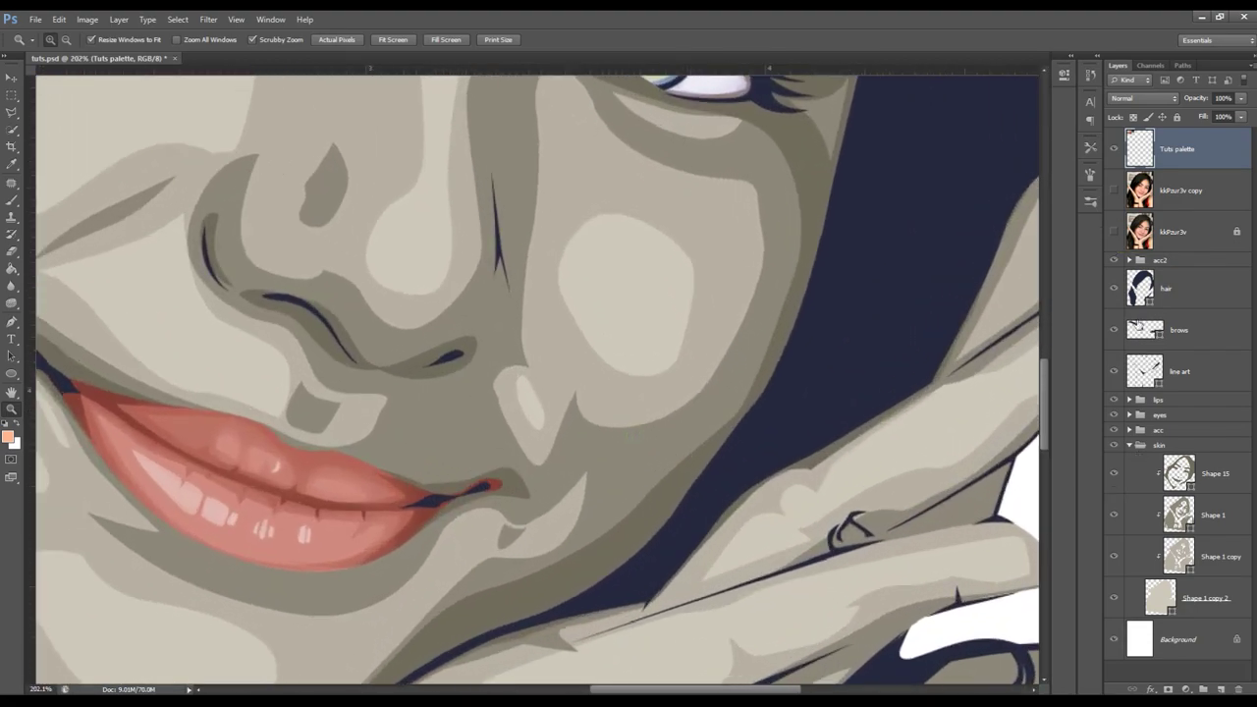
left_click(1115, 233)
- On Shape 15, set the path combination and add a thin crease on the cheek beside the nose
left_click(1179, 471)
key("p")
left_click(382, 39)
left_click(408, 65)
left_click(571, 409)
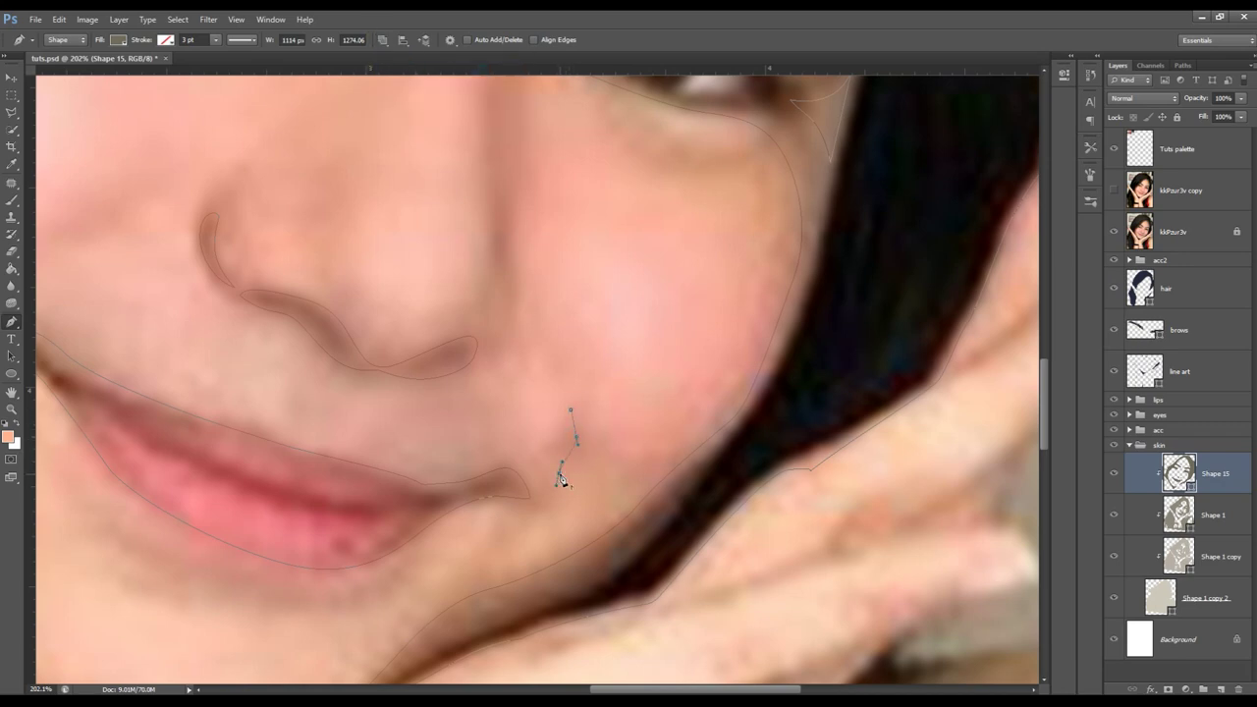
left_click(571, 409)
- Zoom in on the eye with Shape 15 selected and the original reference photo showing
left_click(1114, 230)
left_click(1179, 231)
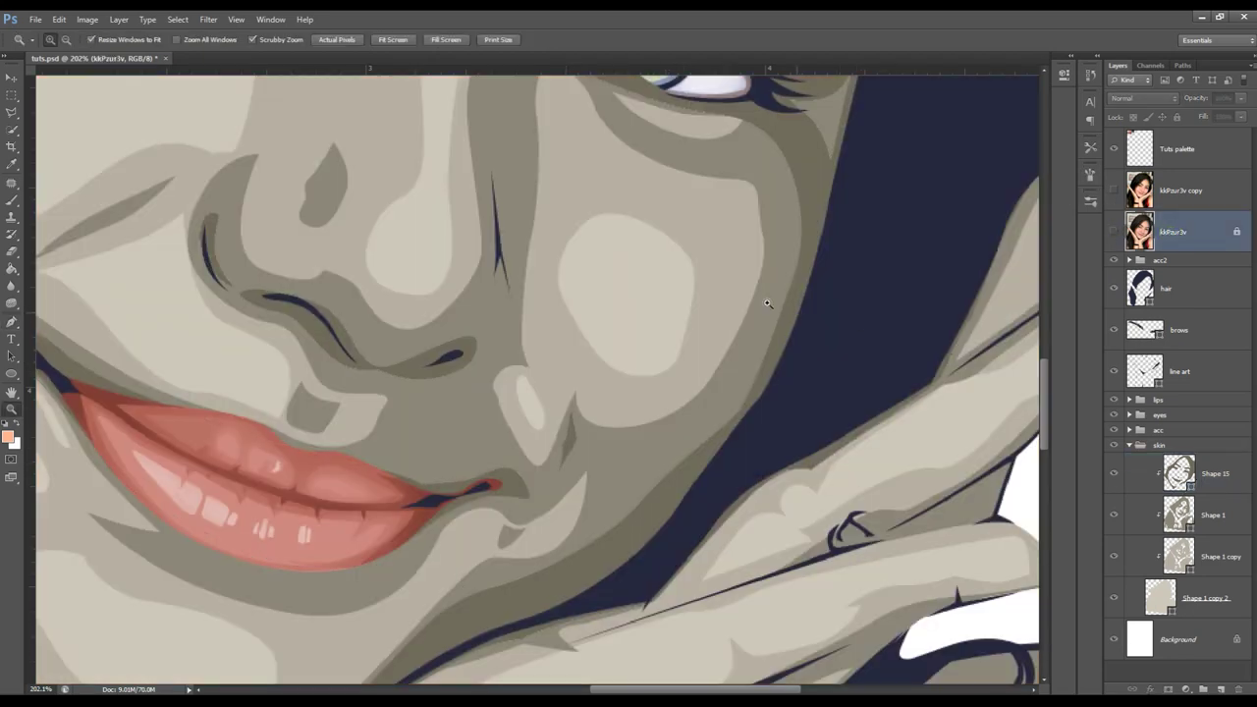
key("z")
key("ctrl+0")
left_click_drag(621, 364, 856, 305)
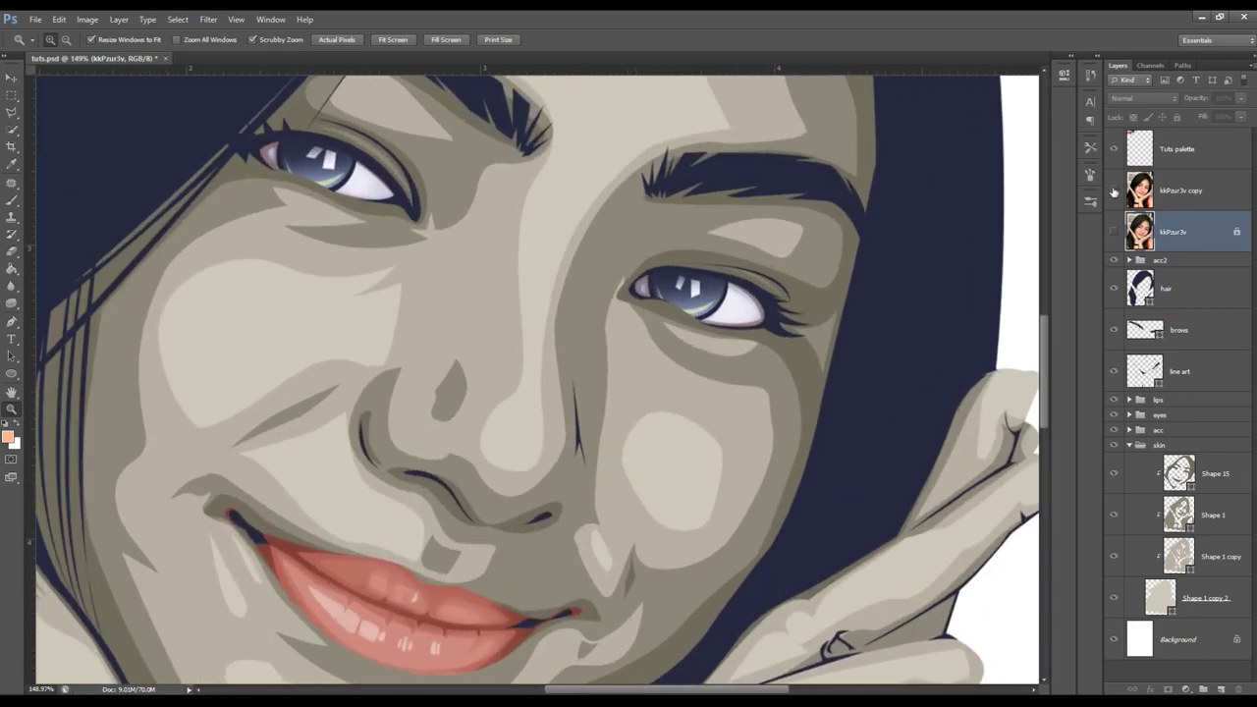
left_click(1114, 191)
left_click(1215, 473)
left_click(633, 222, "alt")
mouse_move(607, 251)
left_mouse_down()
mouse_move(672, 273)
mouse_move(578, 243)
left_mouse_up()
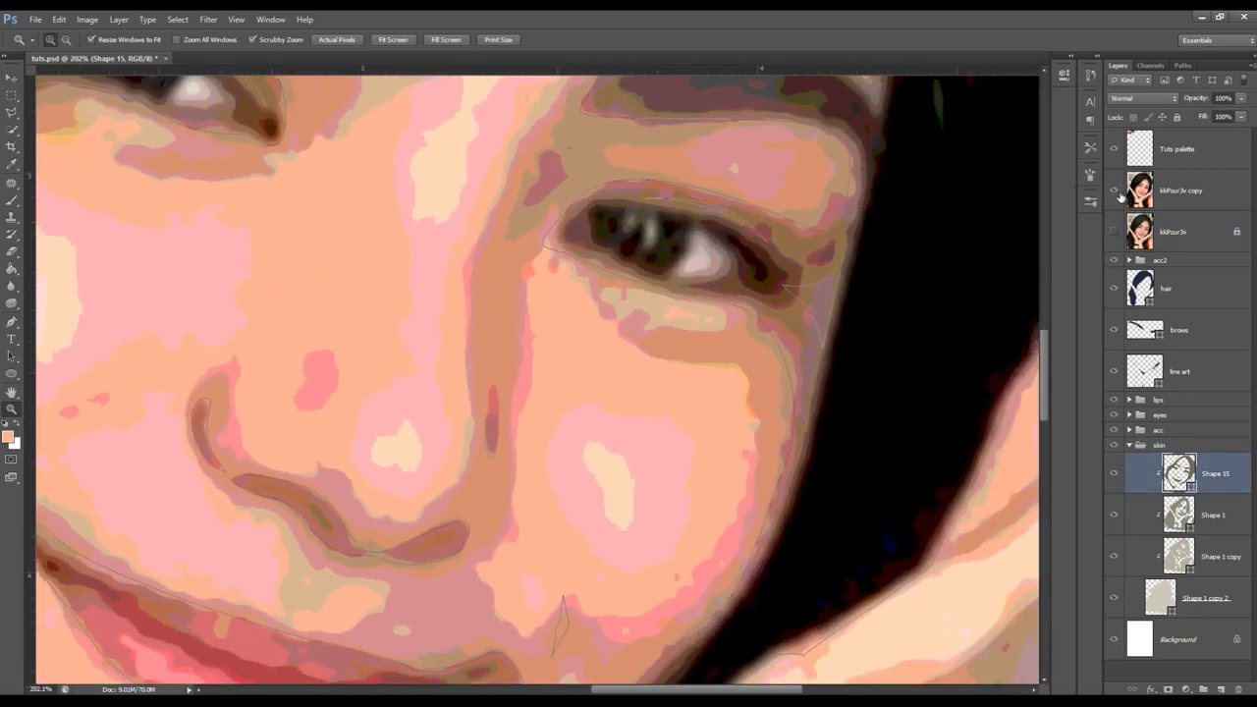
left_click(1114, 191)
left_click(1114, 232)
key("p")
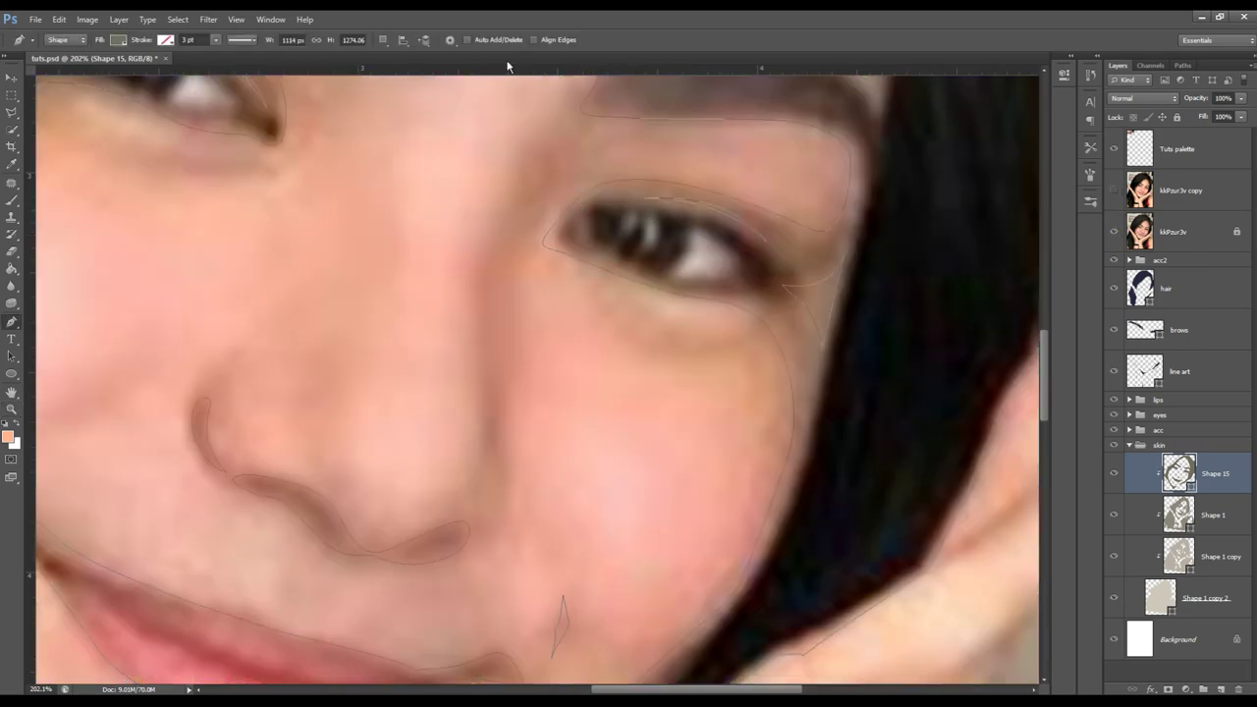
- Trace a shape from beside the nose up toward the brow and outer eye
left_click(492, 253)
scroll(520, 285, "up", 2)
scroll(564, 211, "up", 1)
mouse_move(568, 197)
left_mouse_down()
mouse_move(621, 165)
mouse_move(571, 253)
left_mouse_up()
left_click(569, 195, "alt")
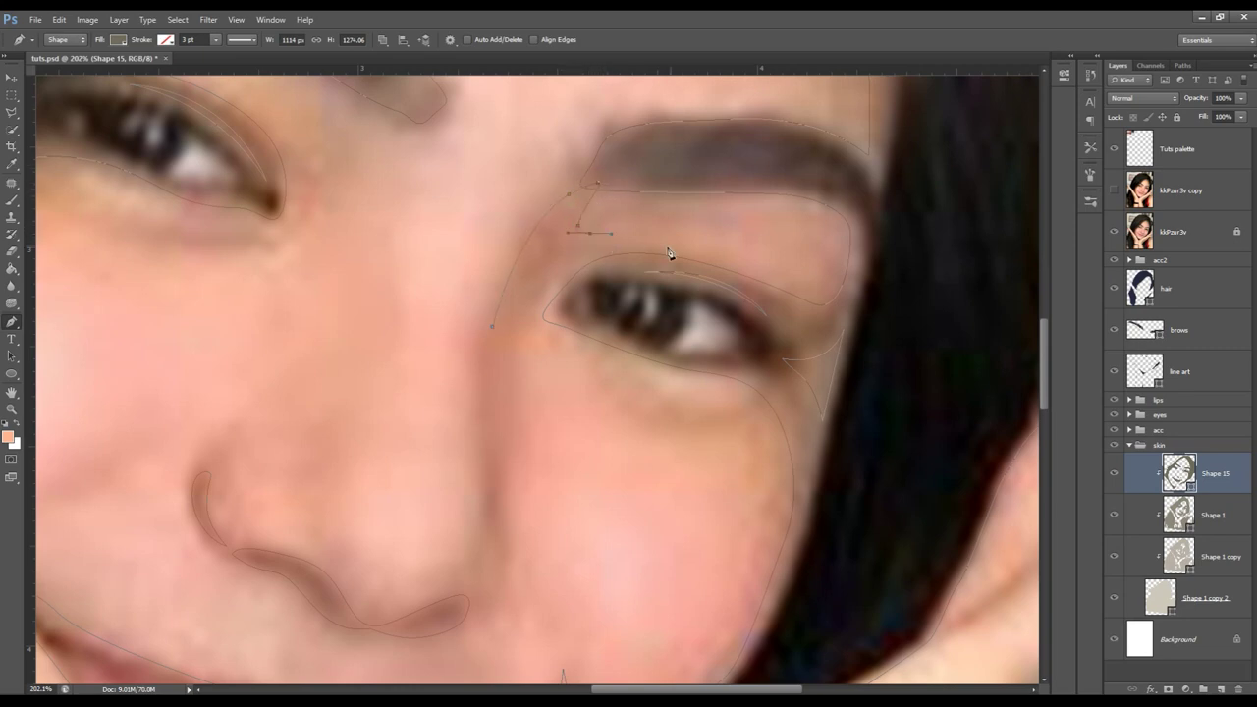
left_click(635, 246)
left_click_drag(492, 326, 476, 374)
scroll(471, 414, "down", 3)
- Draw a thin closed shape running down along the nose bridge, then zoom out
left_click(481, 231)
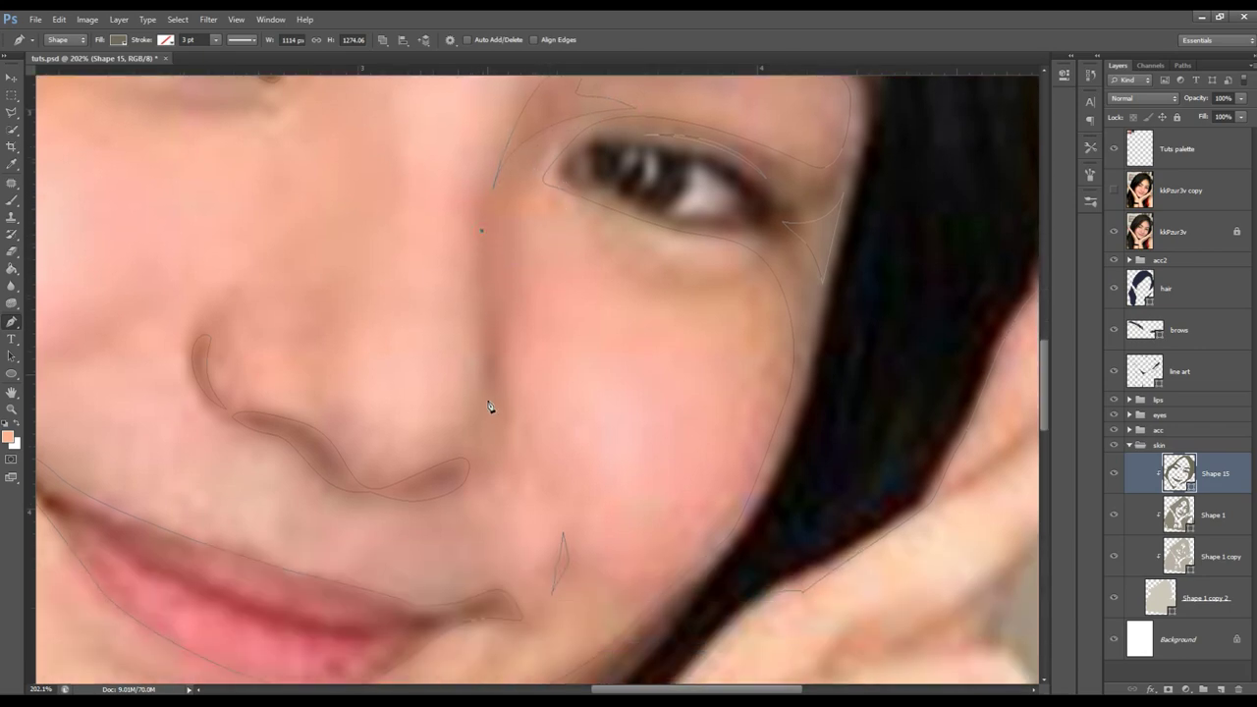
left_click_drag(480, 410, 491, 399)
left_click_drag(498, 446, 489, 460)
left_click_drag(502, 378, 494, 337)
left_click(482, 230)
key("z")
scroll(603, 301, "down", 5)
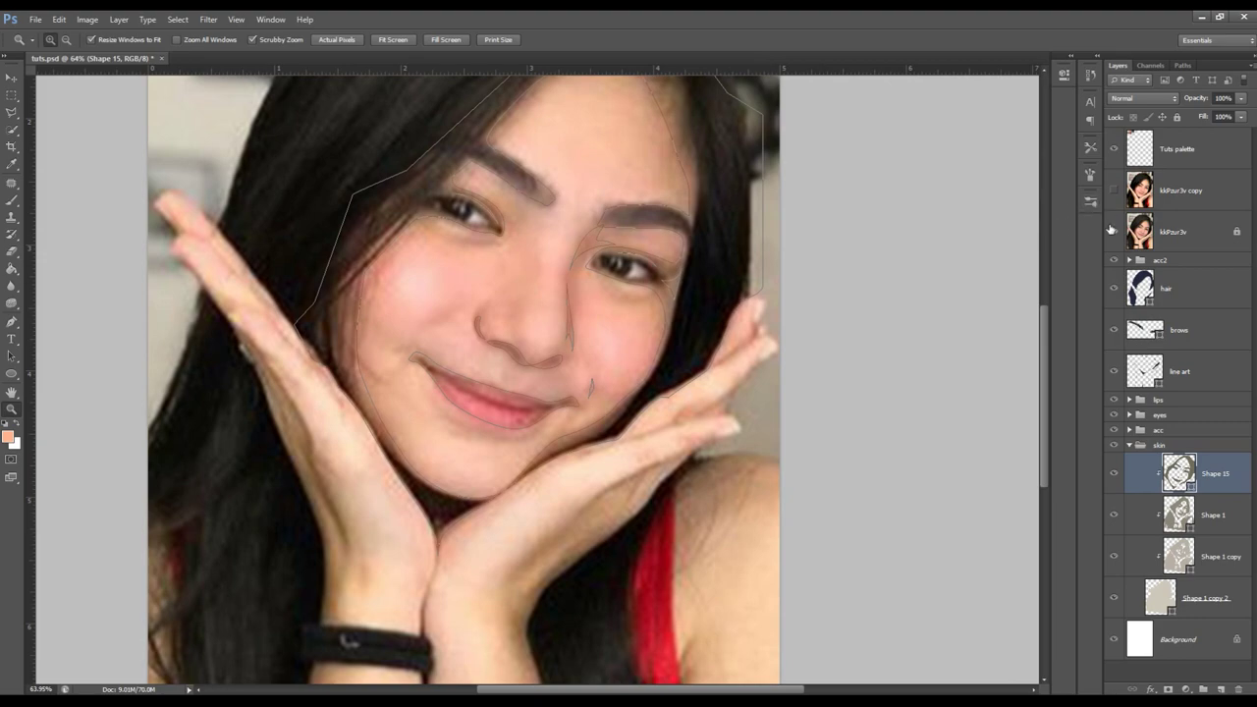
- Zoom in on the nose and reshape the Shape 15 nose crease's bottom, tip and top points
left_click(1113, 231)
left_click(1179, 189)
scroll(716, 258, "down", 3)
scroll(589, 391, "up", 4)
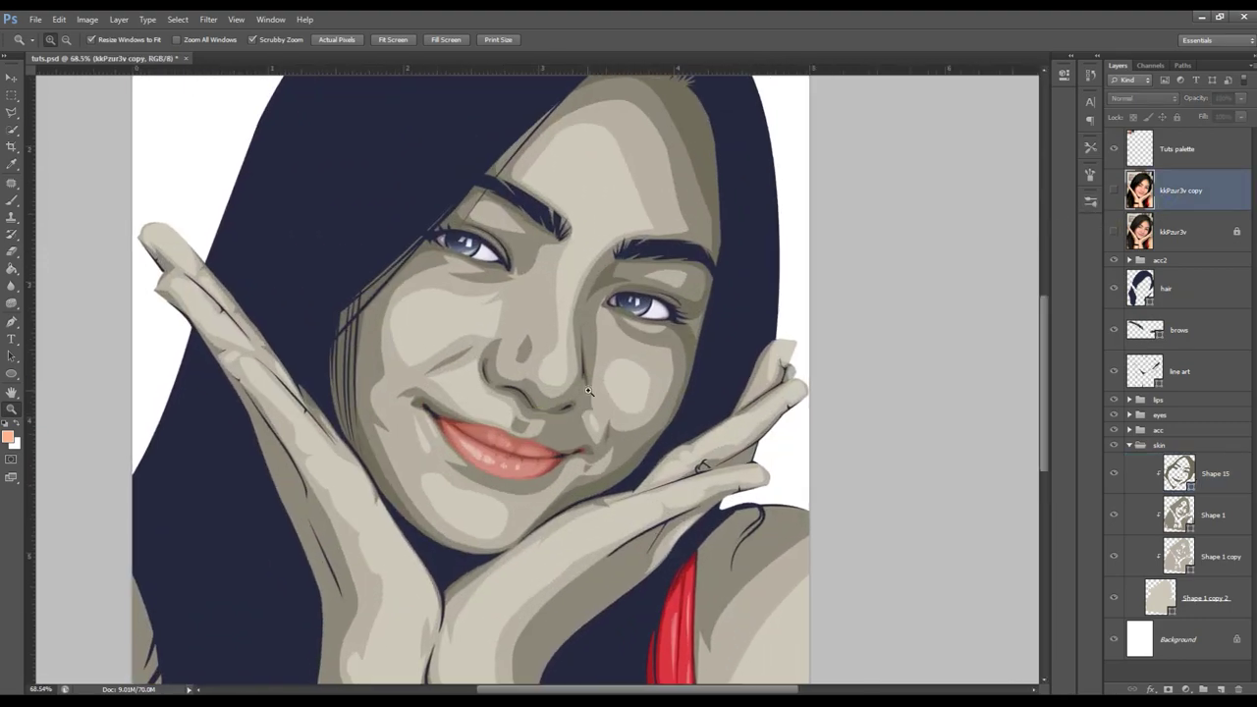
left_click_drag(589, 390, 1014, 378)
left_click(1182, 474)
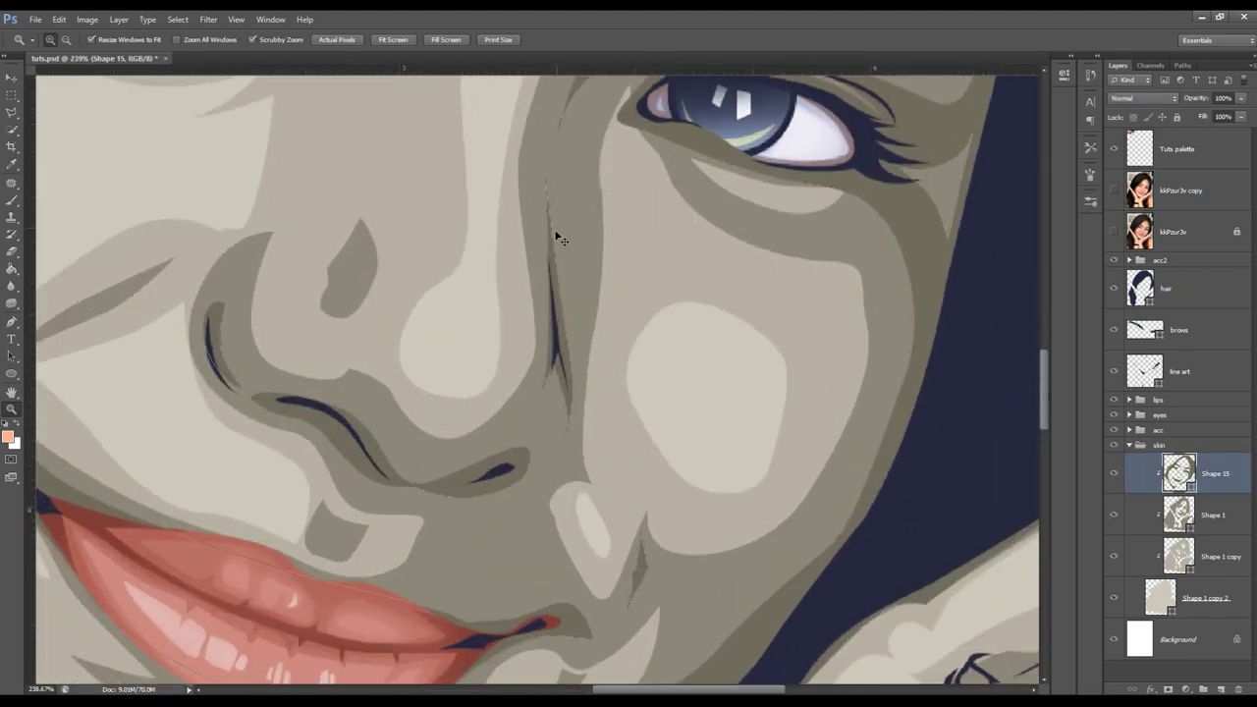
mouse_move(542, 388)
left_mouse_down()
mouse_move(538, 411)
mouse_move(555, 366)
left_mouse_up()
left_click_drag(568, 424, 567, 435)
left_click_drag(547, 184, 543, 187)
- Zoom out to compare the portrait with the reference photo, then zoom in on the hand and lips
key("p")
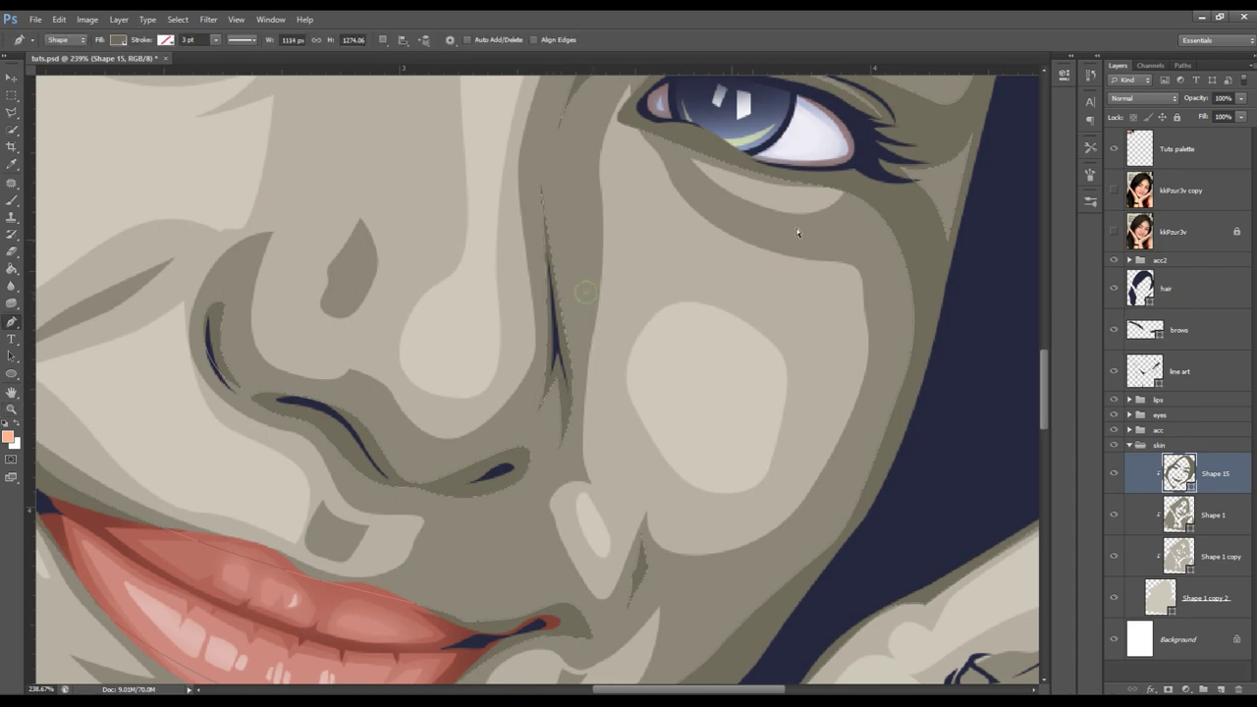
key("alt+period")
key("z")
left_click_drag(809, 266, 660, 424)
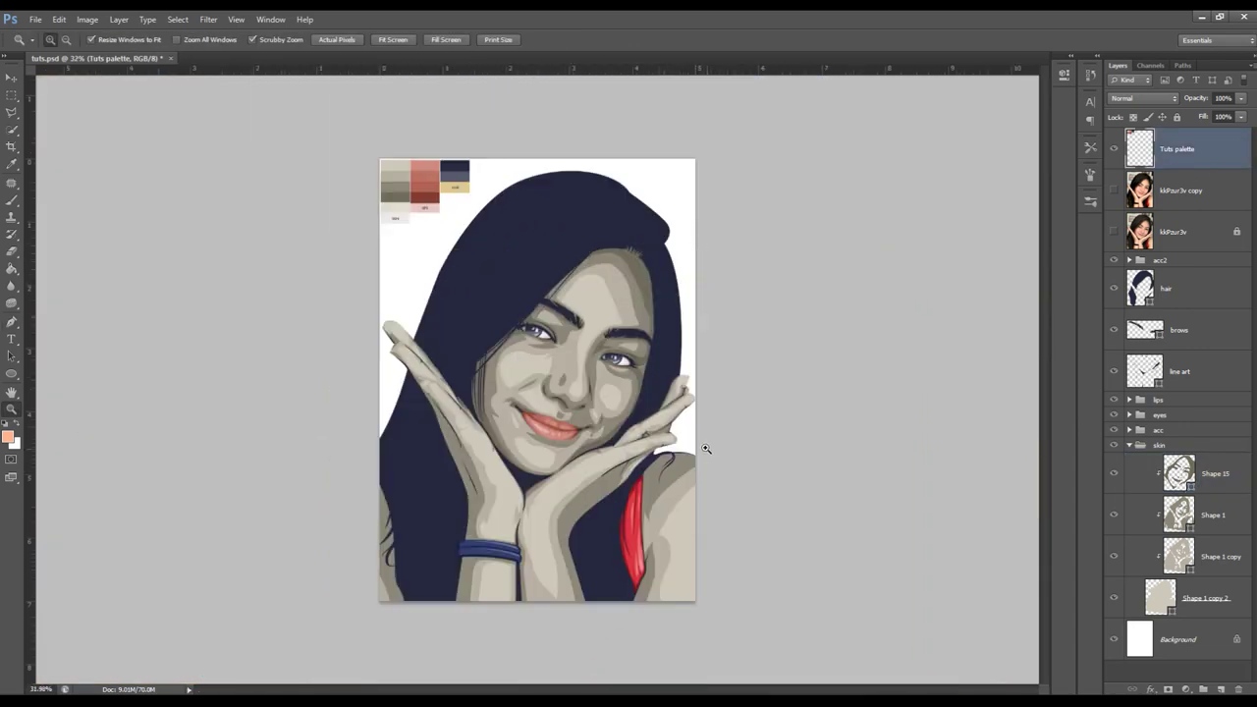
left_click_drag(643, 465, 729, 478)
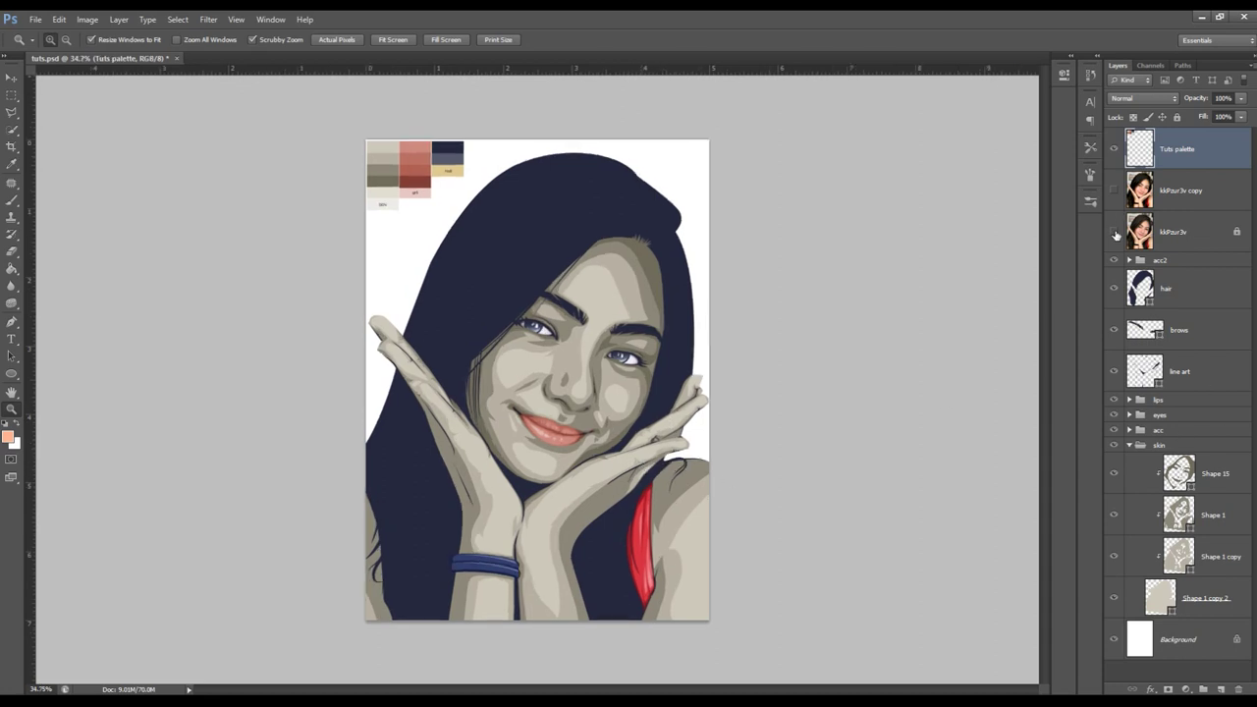
left_click(1115, 233)
left_click(1115, 233)
left_click_drag(688, 315, 728, 316)
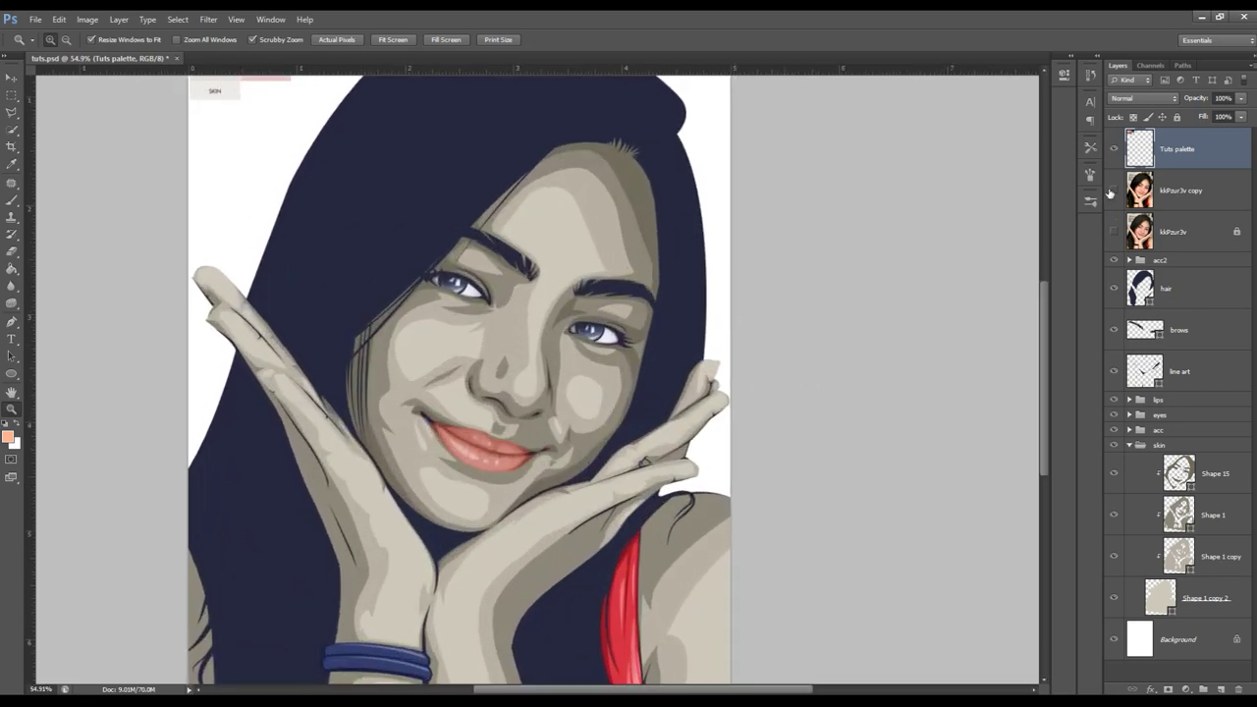
left_click(1177, 477)
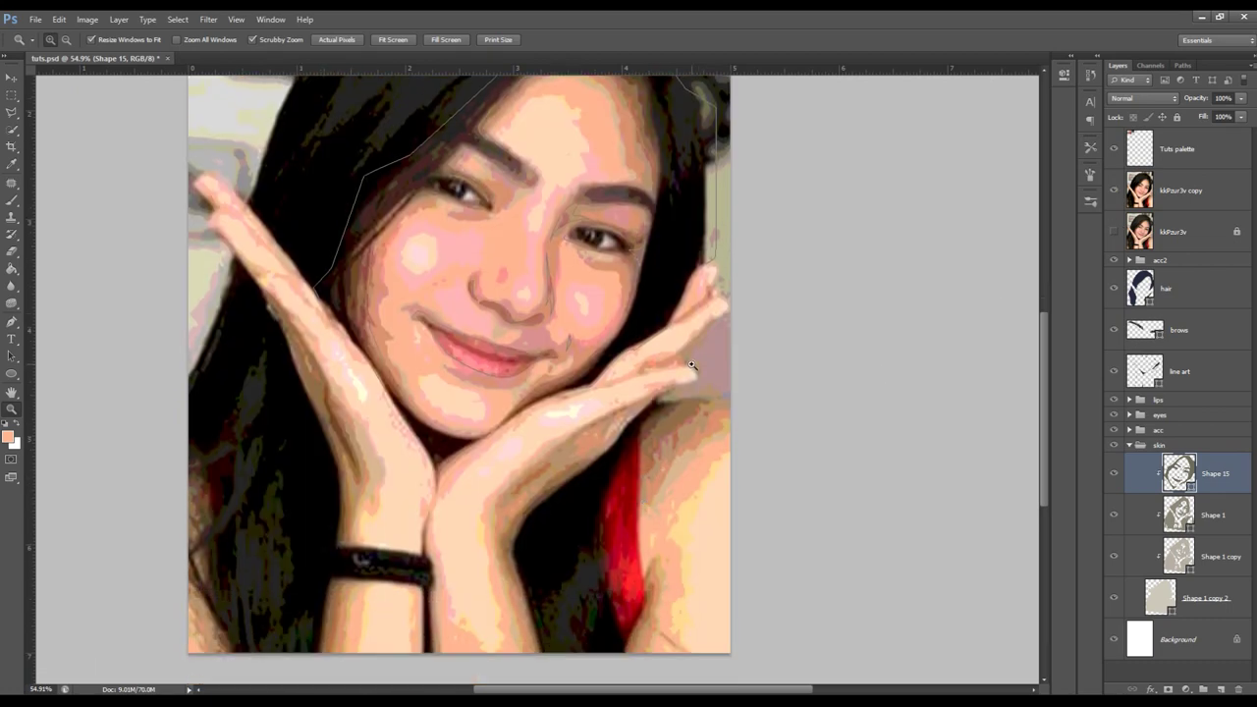
left_click_drag(680, 368, 738, 367)
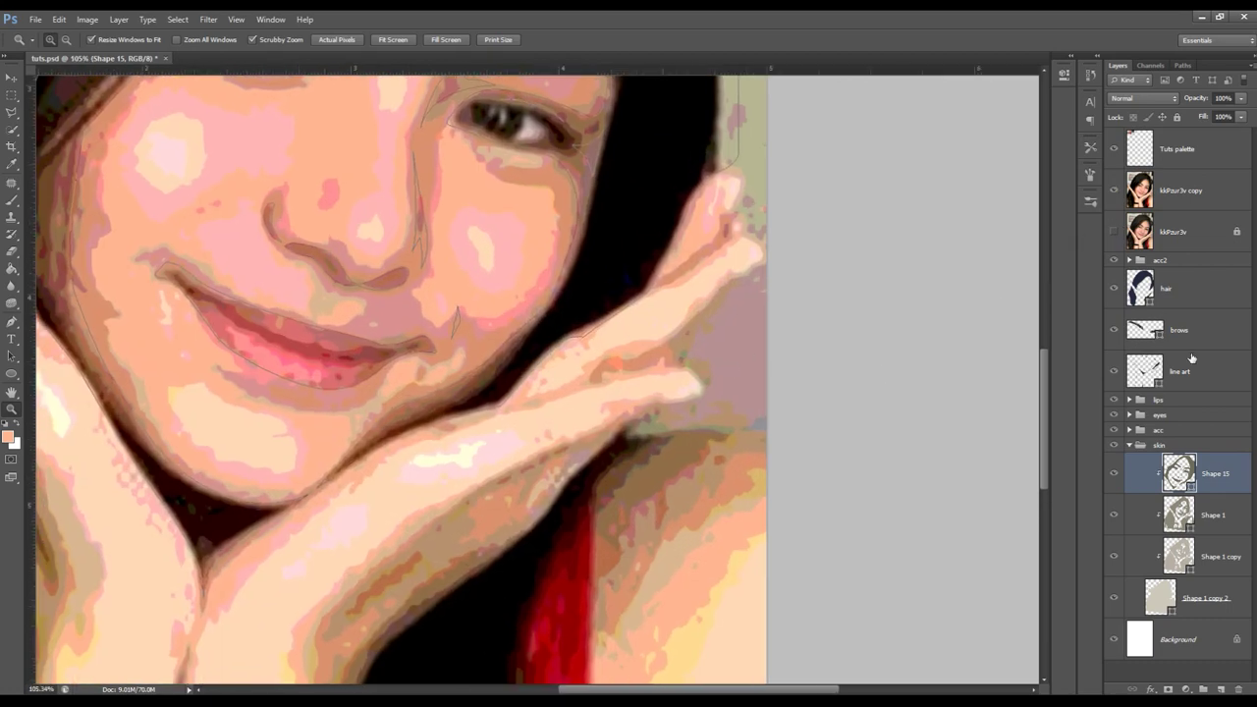
- Reselect Shape 15, show the posterized photo copy, and magnify the raised left arm
left_click(1186, 513)
left_click(1115, 189)
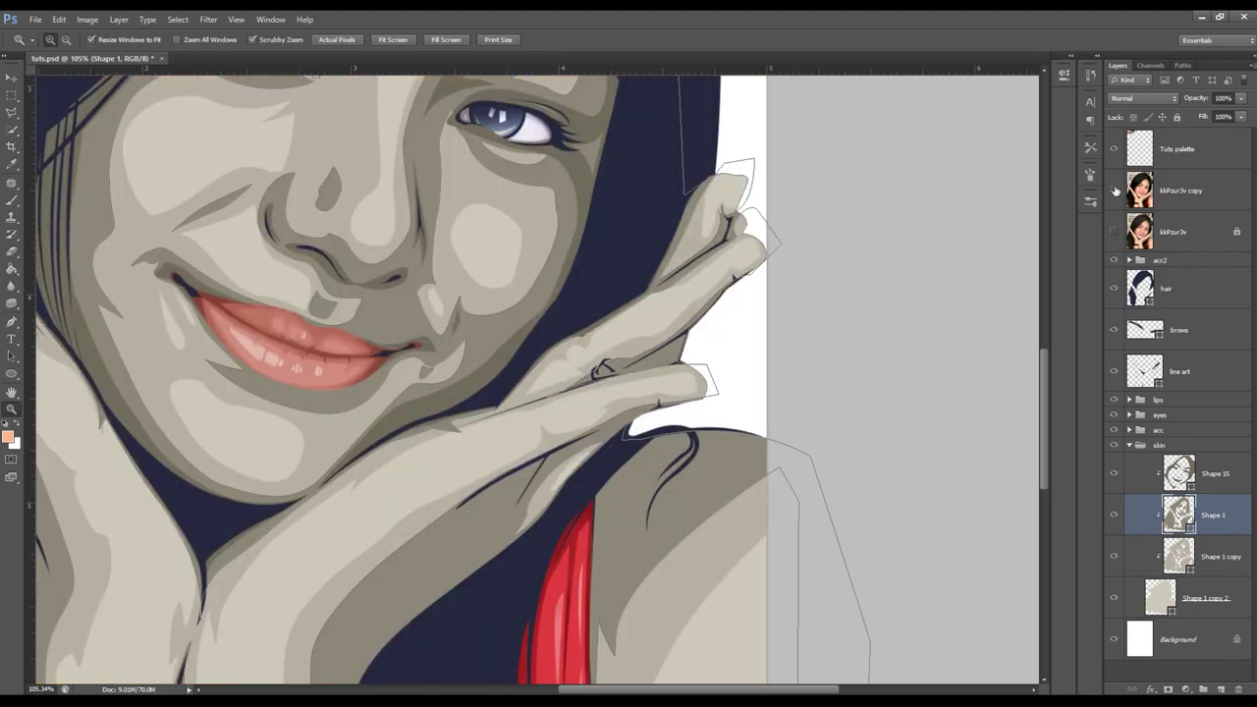
left_click(1115, 190)
left_click(1114, 190)
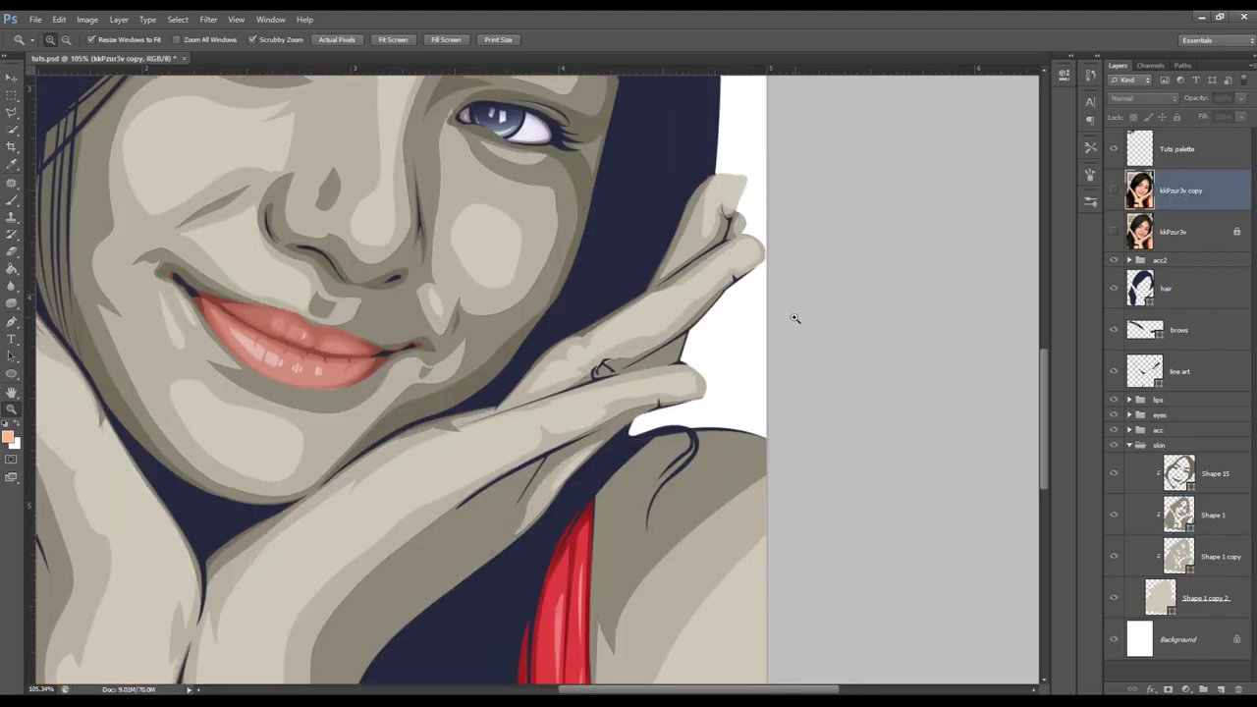
key("ctrl+0")
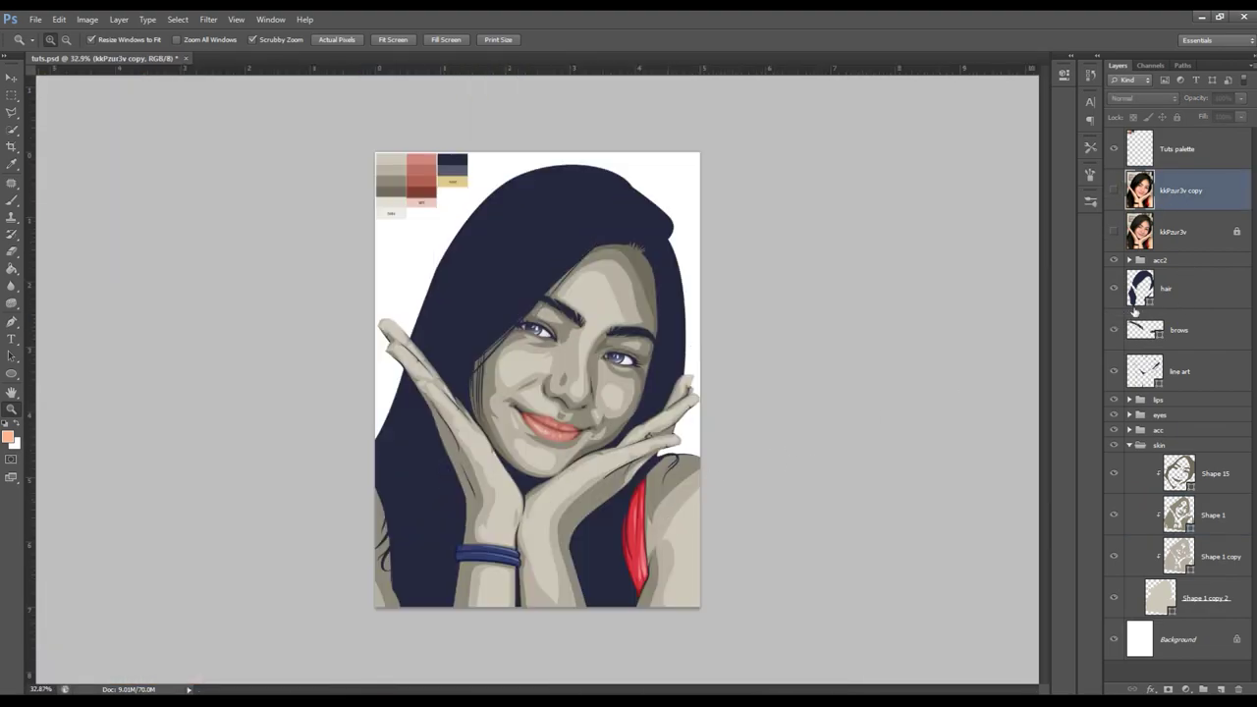
left_click(1114, 233)
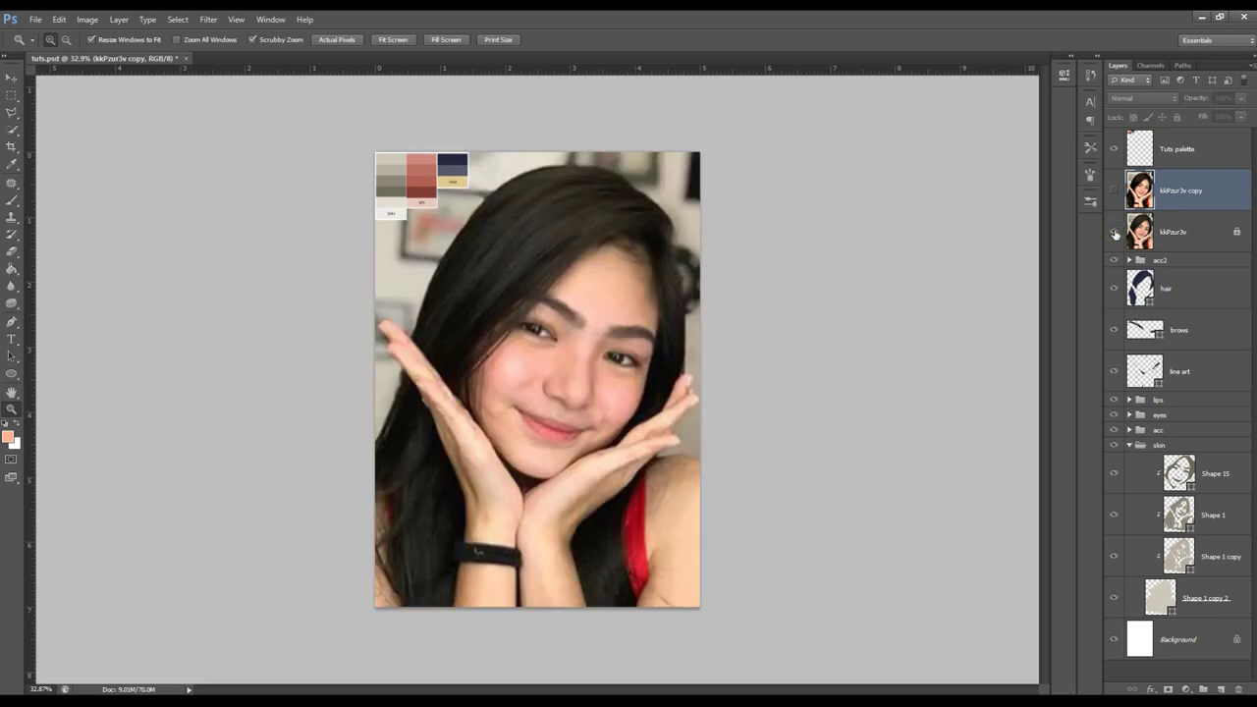
left_click(1116, 234)
left_click(1176, 479)
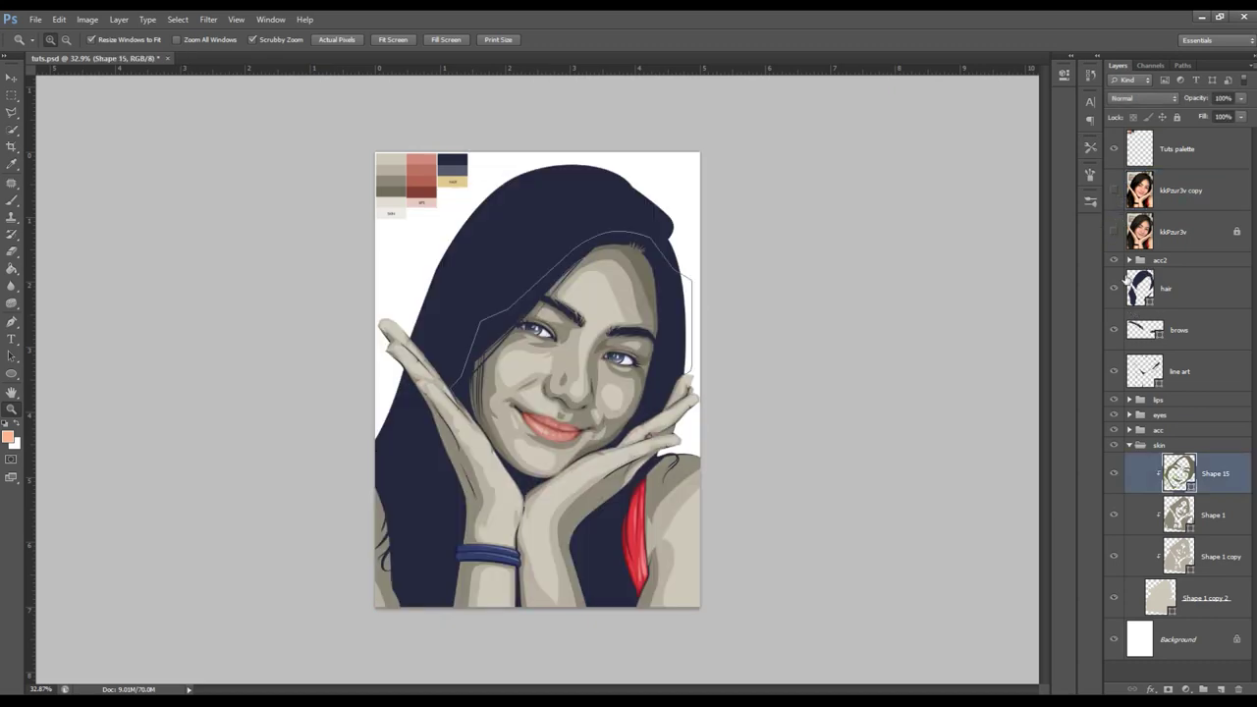
left_click(1114, 190)
mouse_move(486, 466)
left_mouse_down()
mouse_move(469, 409)
mouse_move(423, 374)
left_mouse_up()
scroll(424, 377, "down", 1)
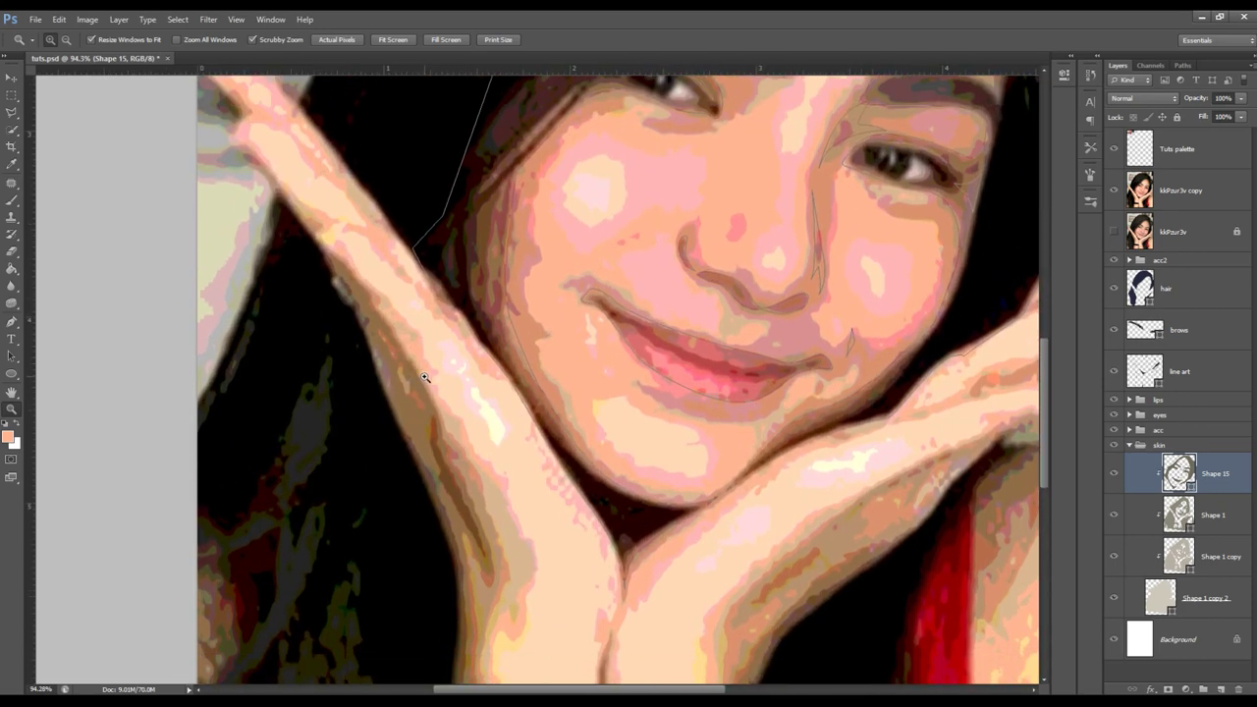
- Set the Pen to Combine Shapes and start tracing the left arm's outer edge on Shape 15
key("p")
left_click(383, 39)
left_click(422, 62)
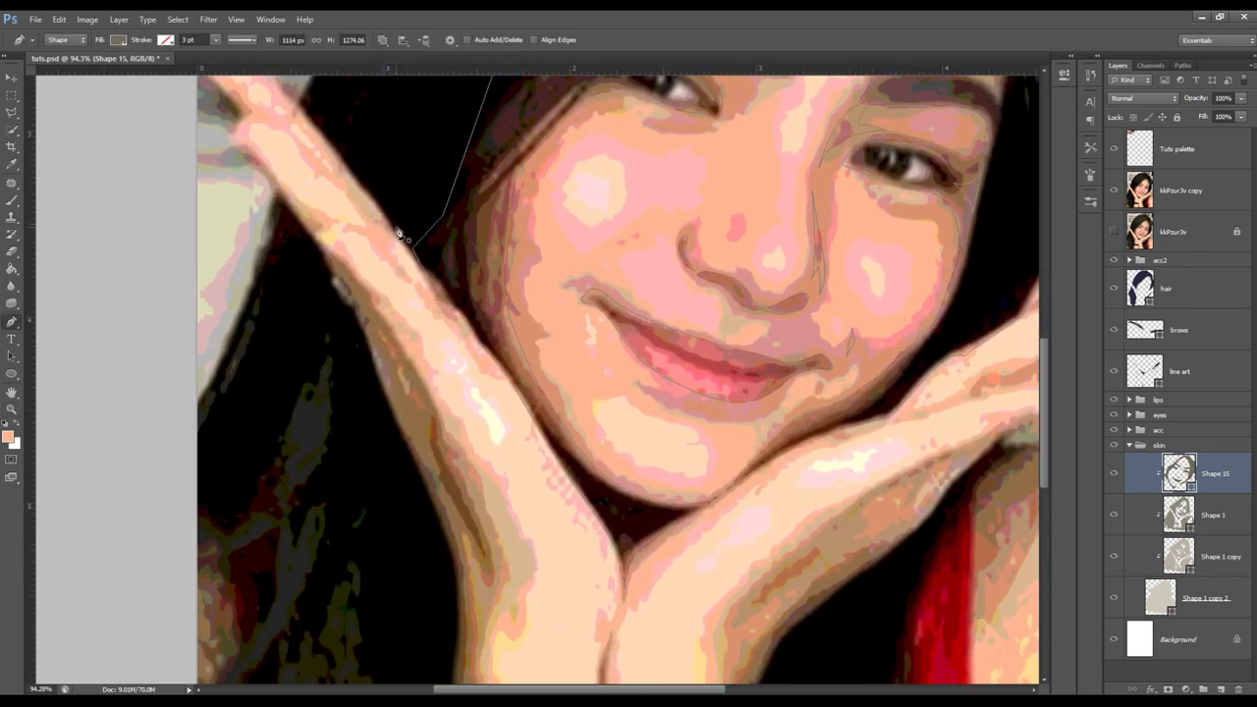
left_click_drag(337, 276, 373, 346)
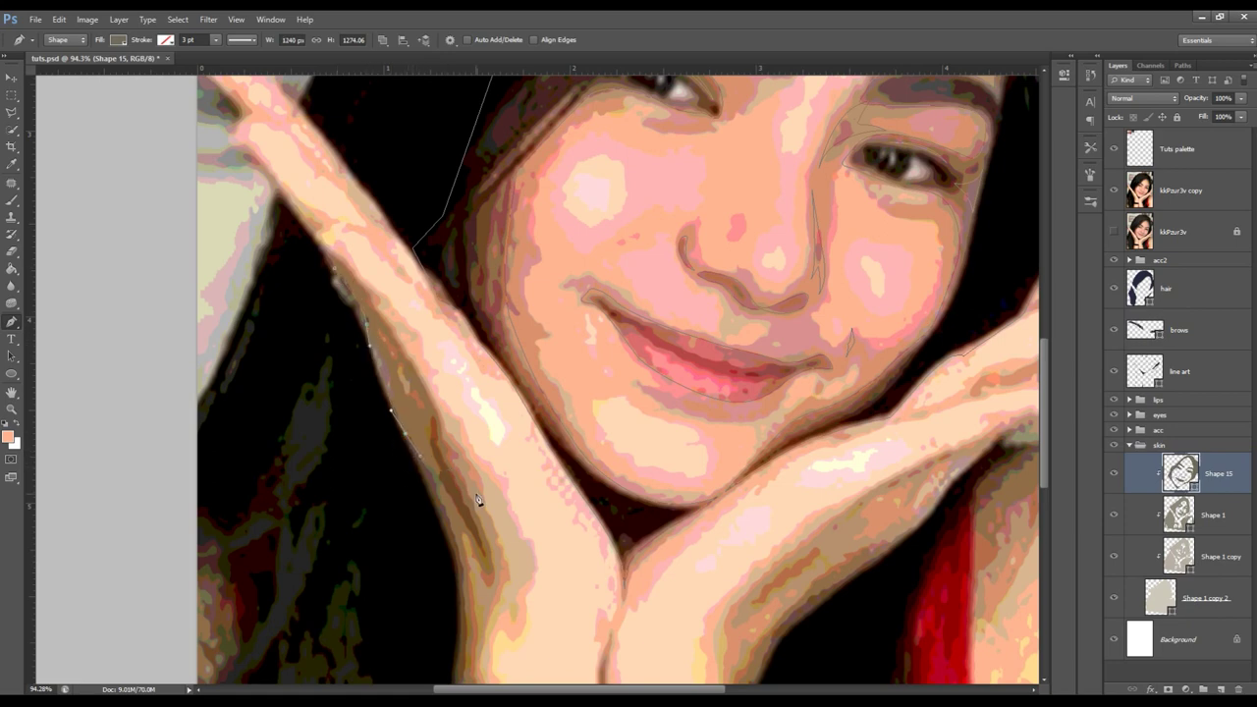
scroll(471, 478, "down", 3)
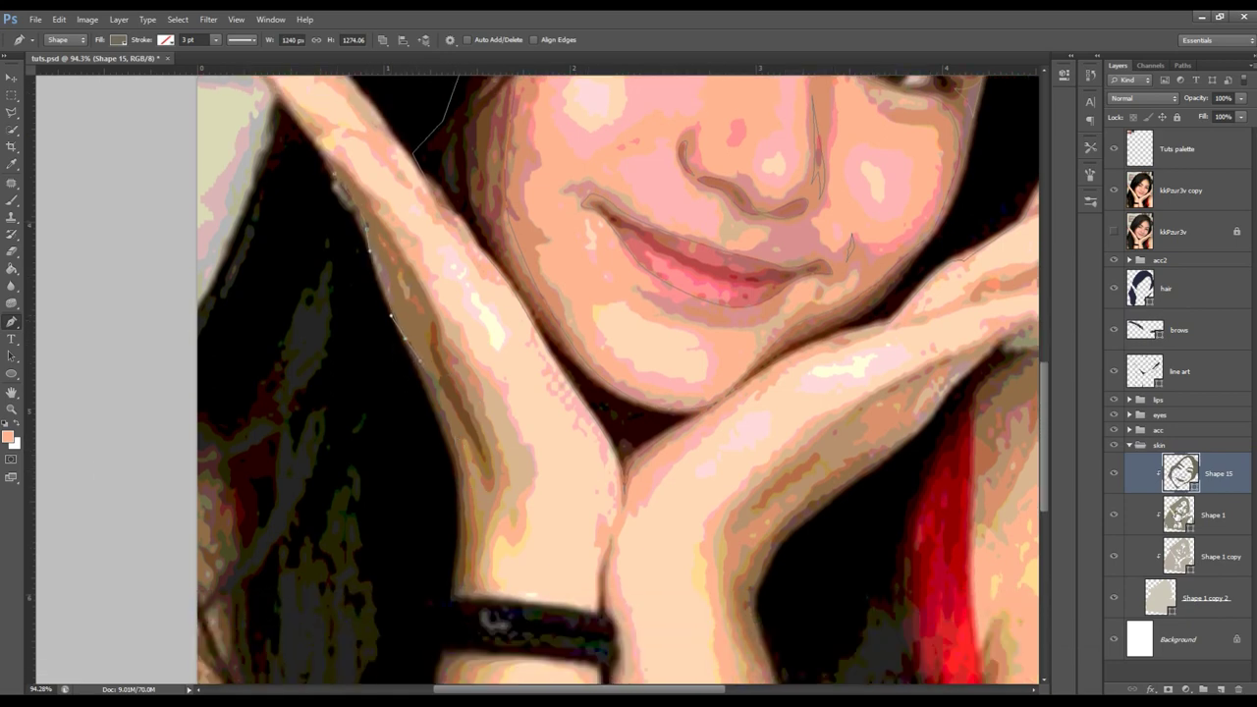
left_click(1177, 506)
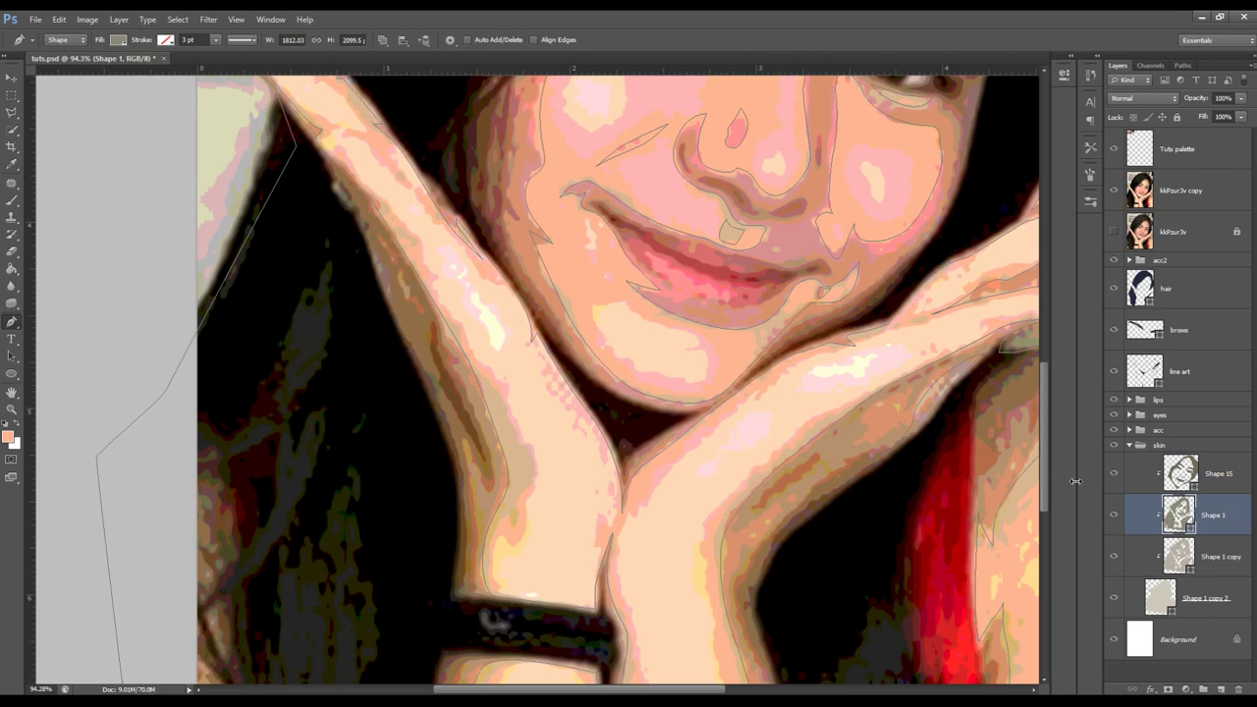
key("alt+bracketright")
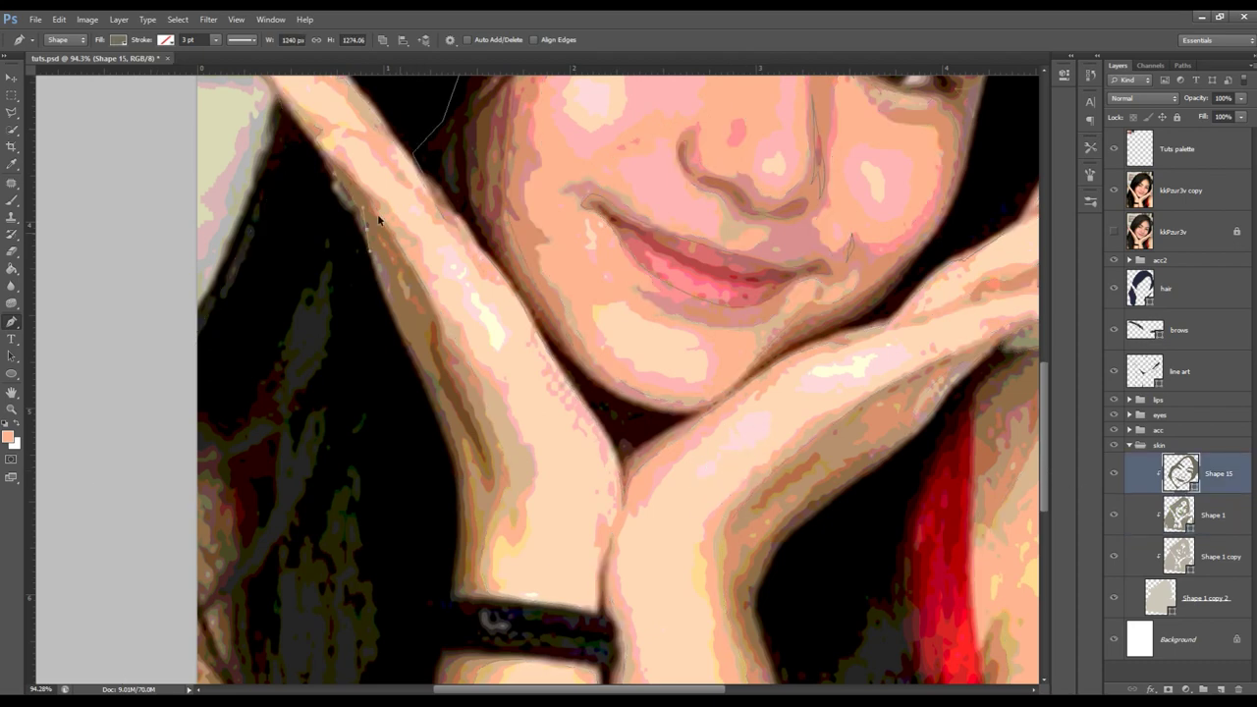
left_click(348, 187)
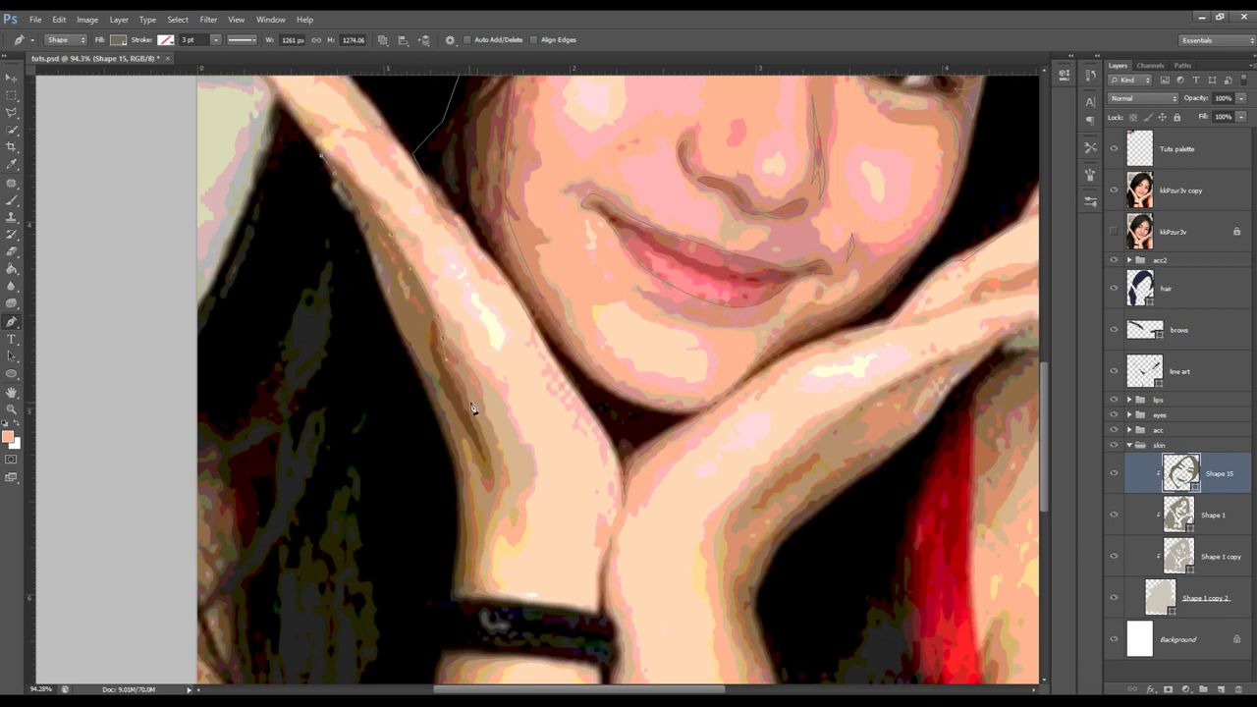
left_click(488, 534)
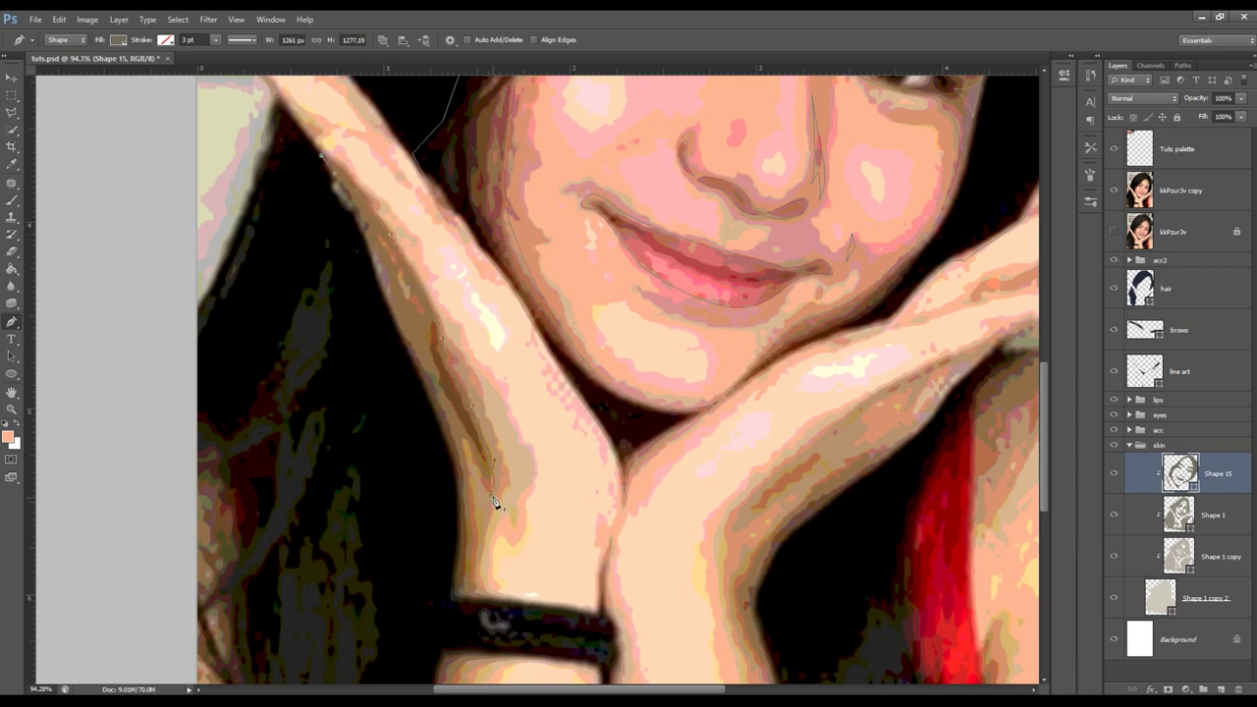
left_click(479, 548)
- Continue the arm outline around the bracelet, below the bottom edge, and back up toward the hand
scroll(479, 530, "down", 3)
left_click(509, 490)
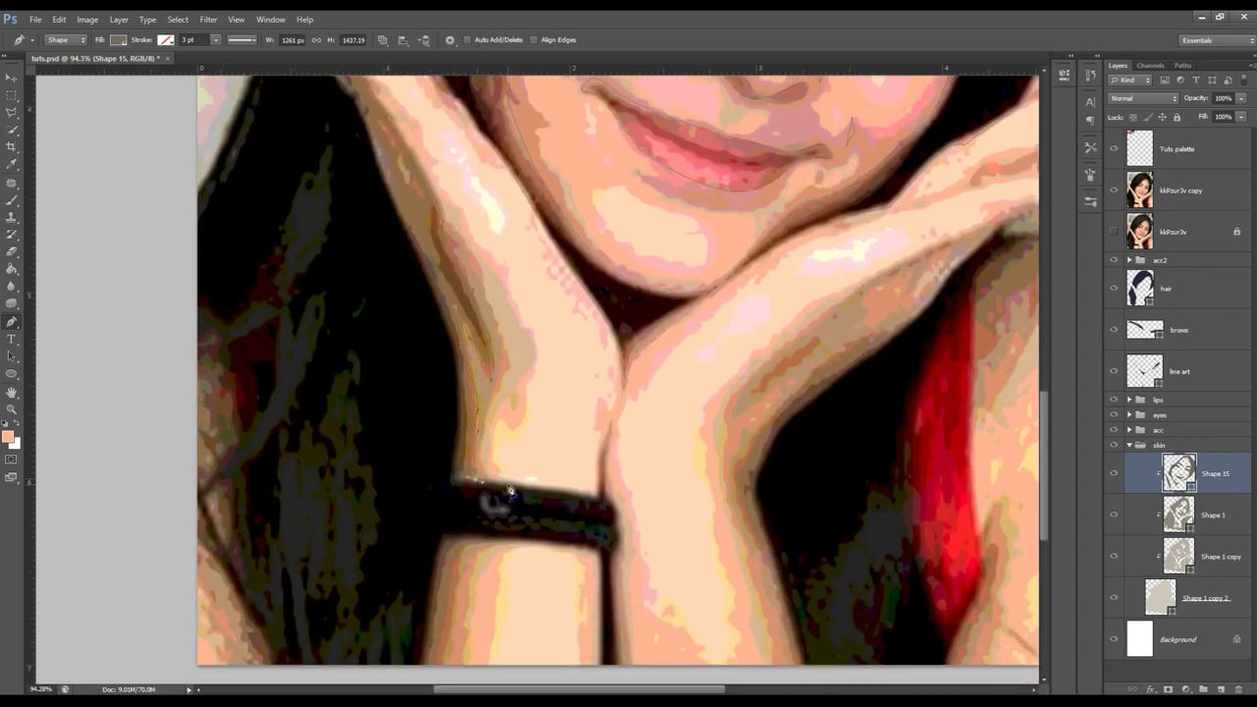
mouse_move(511, 489)
left_mouse_down()
mouse_move(584, 490)
mouse_move(609, 503)
left_mouse_up()
scroll(617, 531, "down", 1)
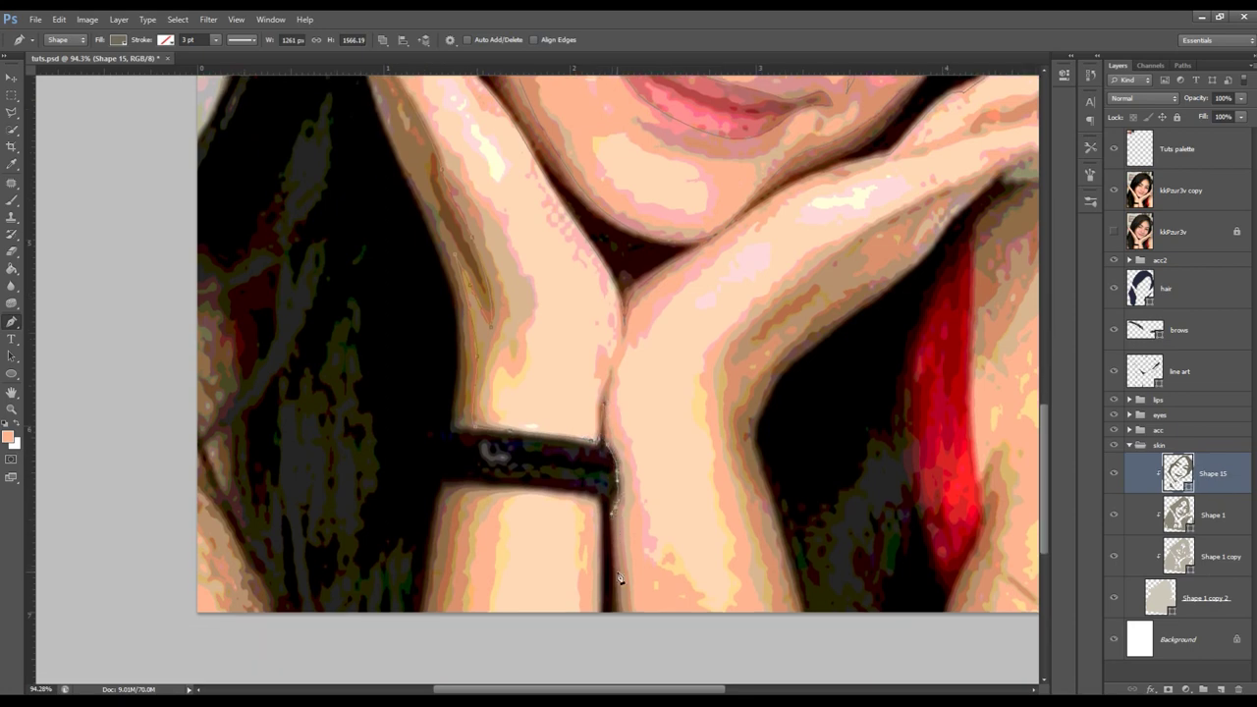
left_click_drag(620, 621, 622, 634)
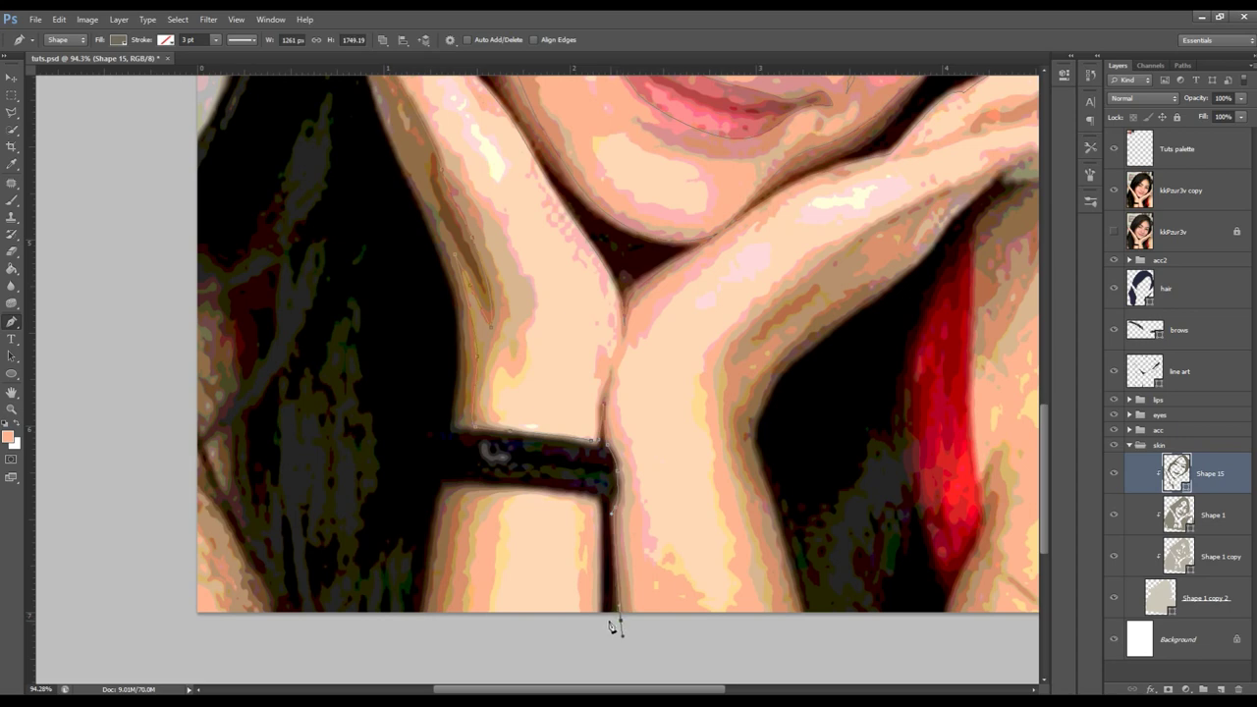
left_click(621, 621)
left_click_drag(460, 482, 461, 528)
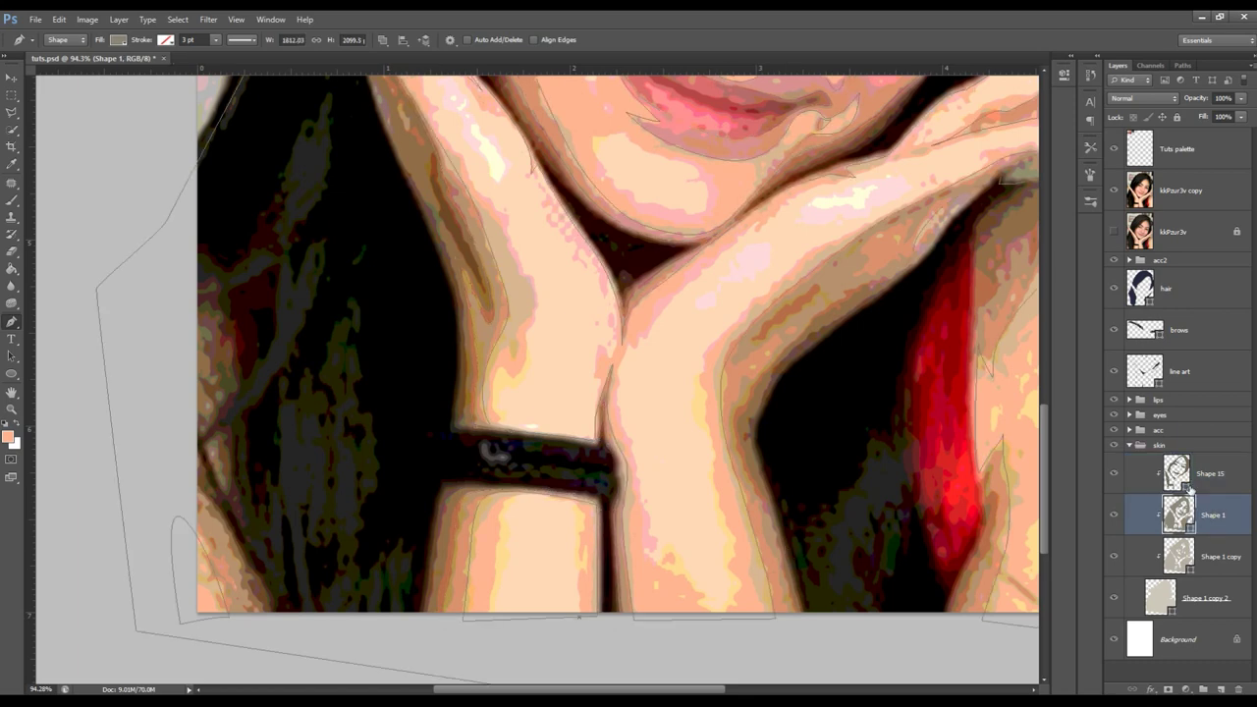
left_click(395, 528)
scroll(417, 501, "up", 3)
left_click(299, 215)
left_click_drag(330, 153, 342, 170)
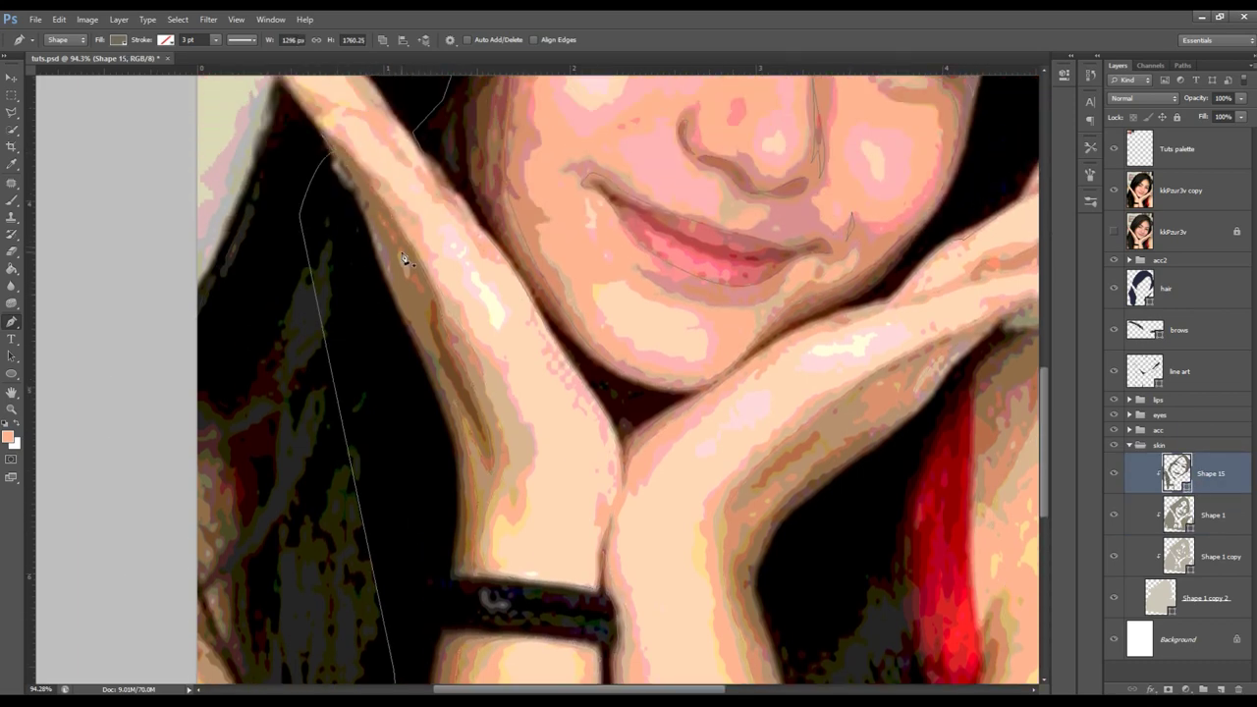
- Trace a closed outline from the bottom-left corner around the left hair edge
left_click(382, 39)
left_click(432, 75)
scroll(435, 283, "down", 5)
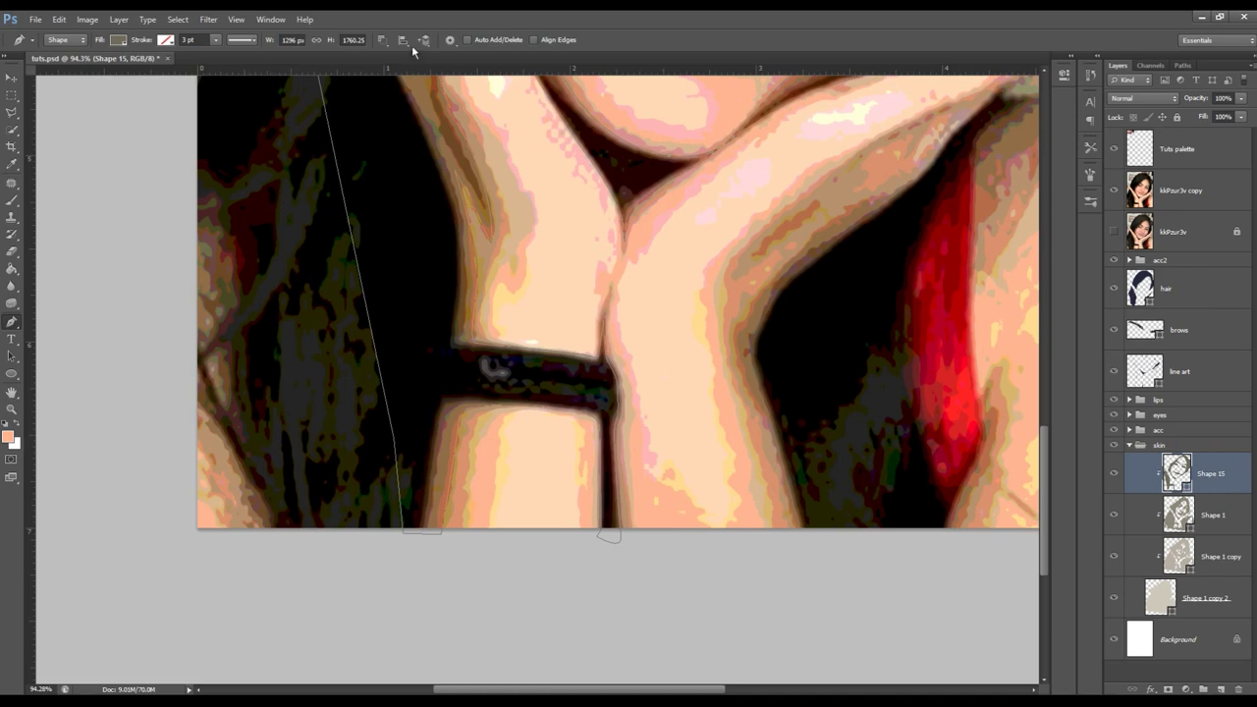
left_click(259, 539)
left_click_drag(175, 373, 137, 336)
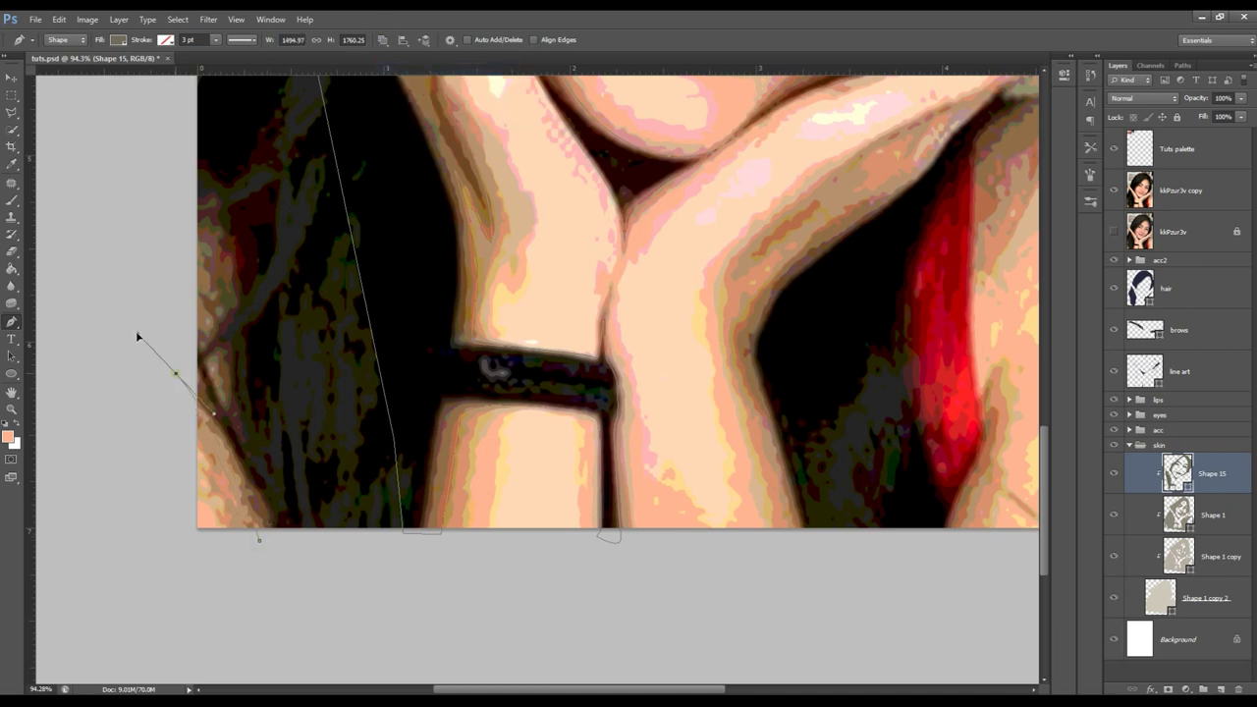
left_click(145, 192)
left_click(220, 150)
left_click(250, 154)
left_click(276, 352)
left_click(291, 543)
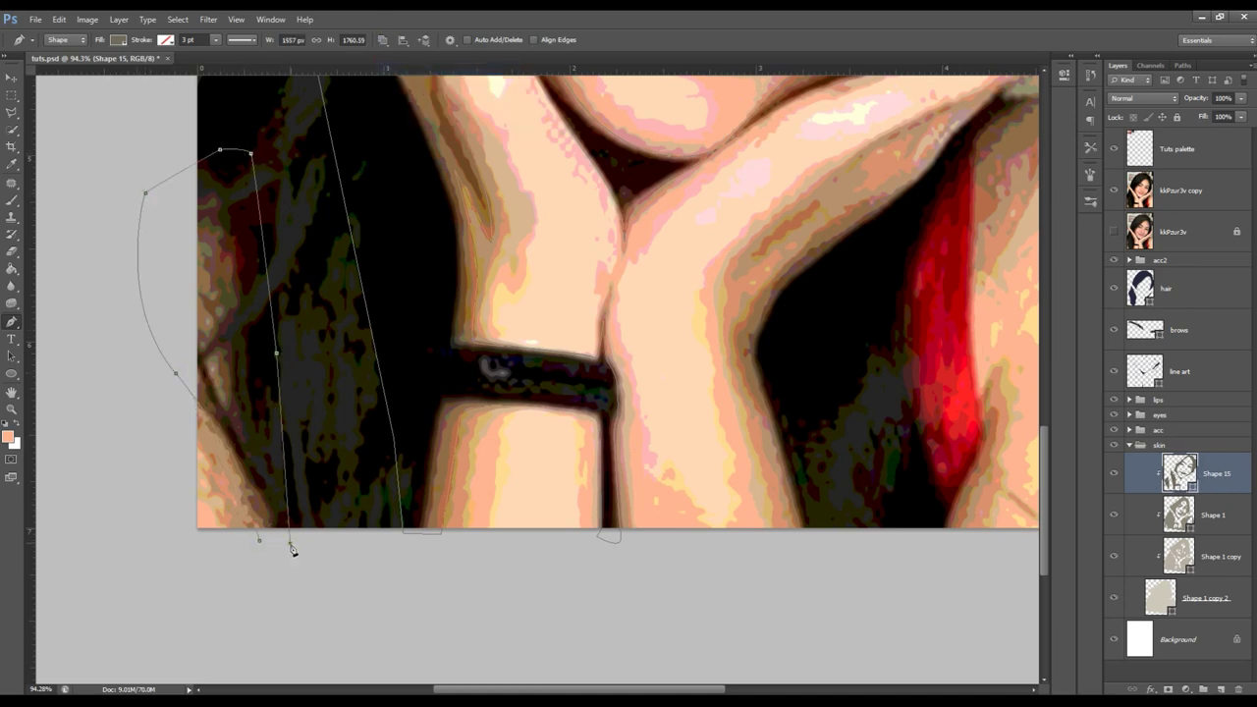
left_click(260, 540)
- Compare against the original photo, then show the posterized copy and zoom on the hands with Shape 15 selected
key("z")
left_click_drag(726, 322, 609, 324)
left_click(1208, 432)
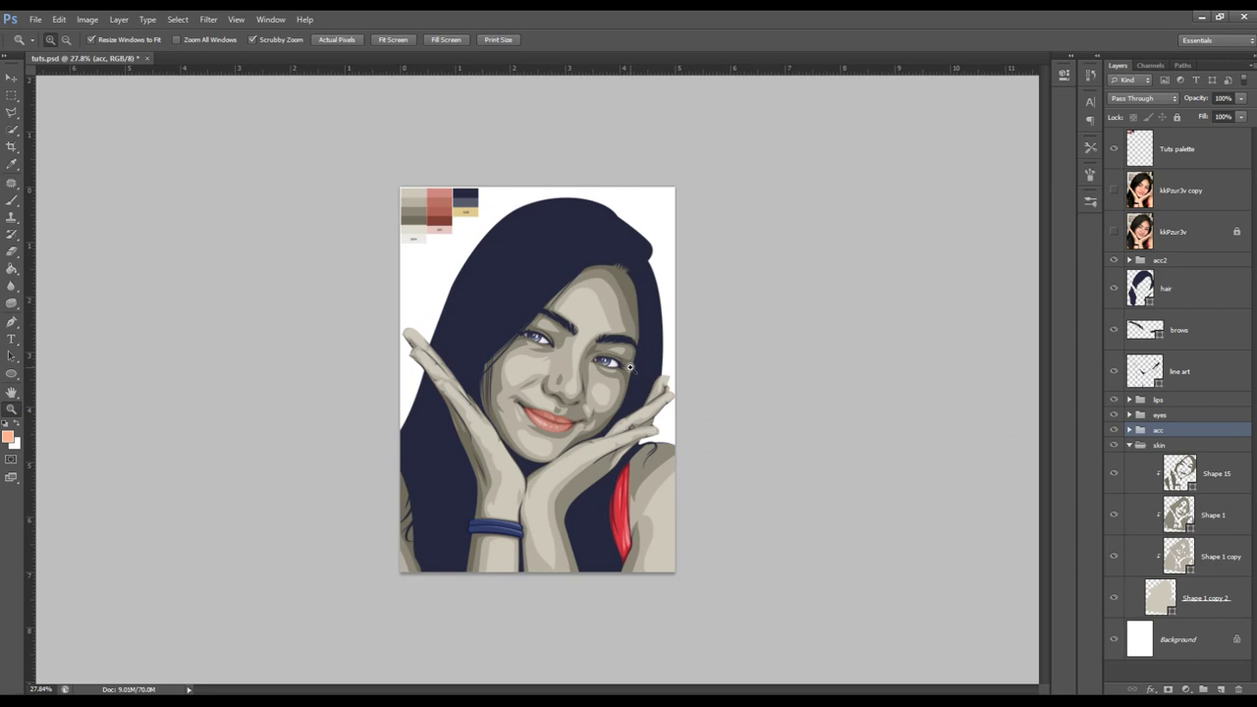
left_click(1113, 233)
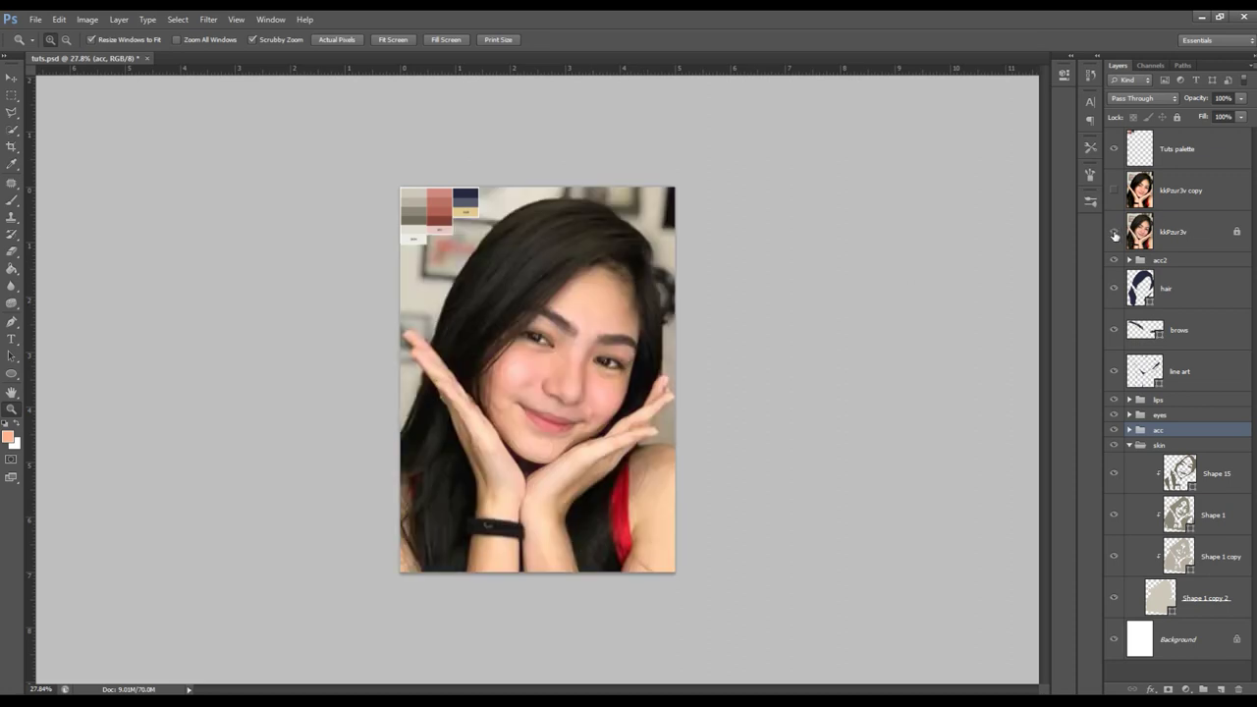
left_click(1113, 233)
left_click(1113, 233)
left_click(692, 523)
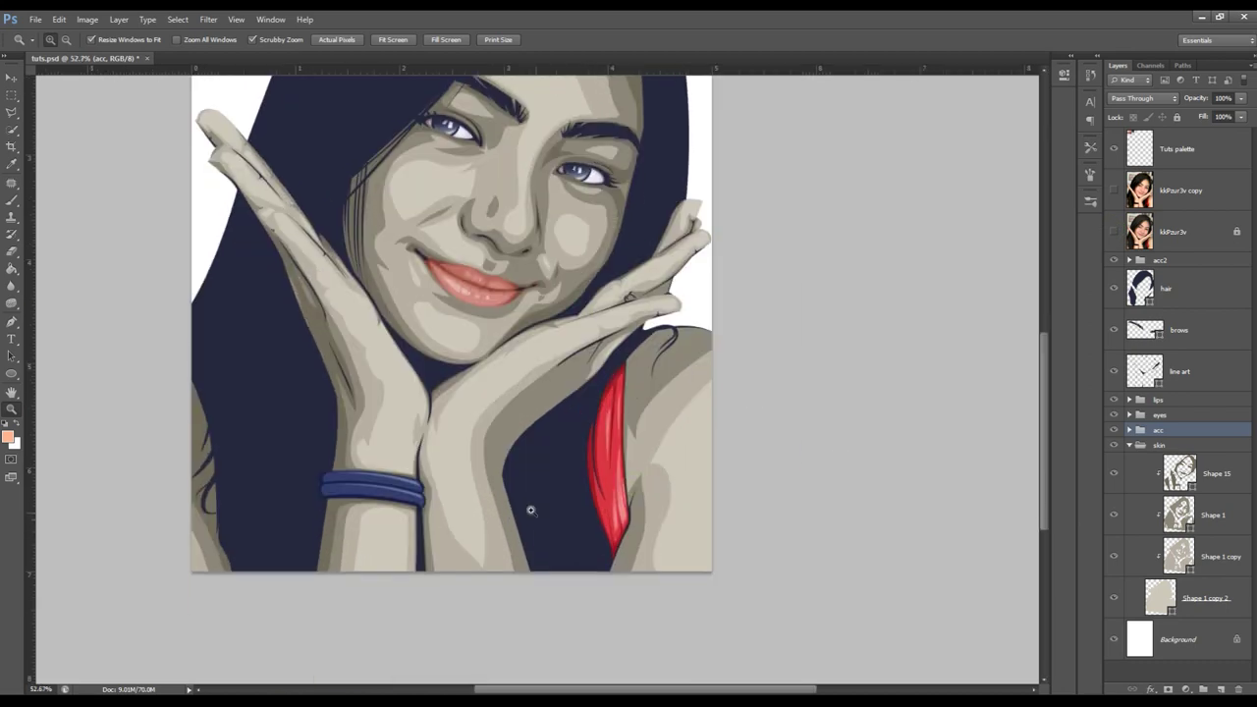
left_click(608, 504)
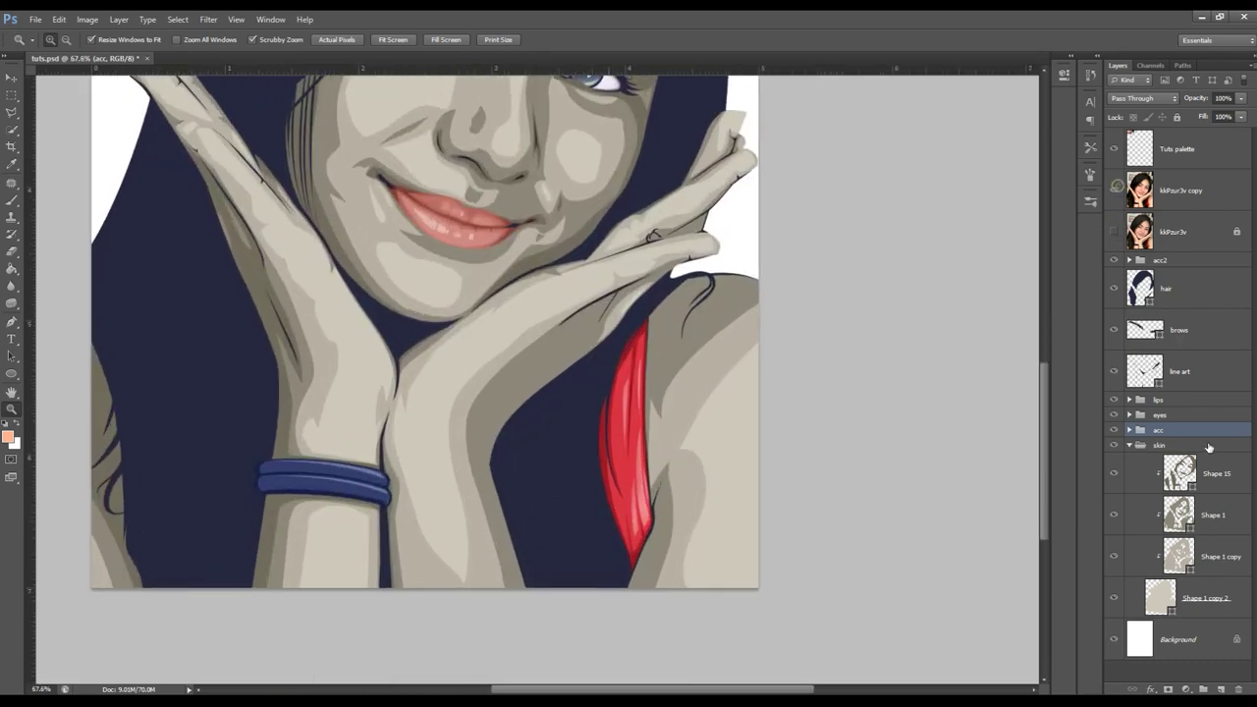
left_click(1114, 190)
left_click(1216, 473)
left_click_drag(550, 363, 593, 357)
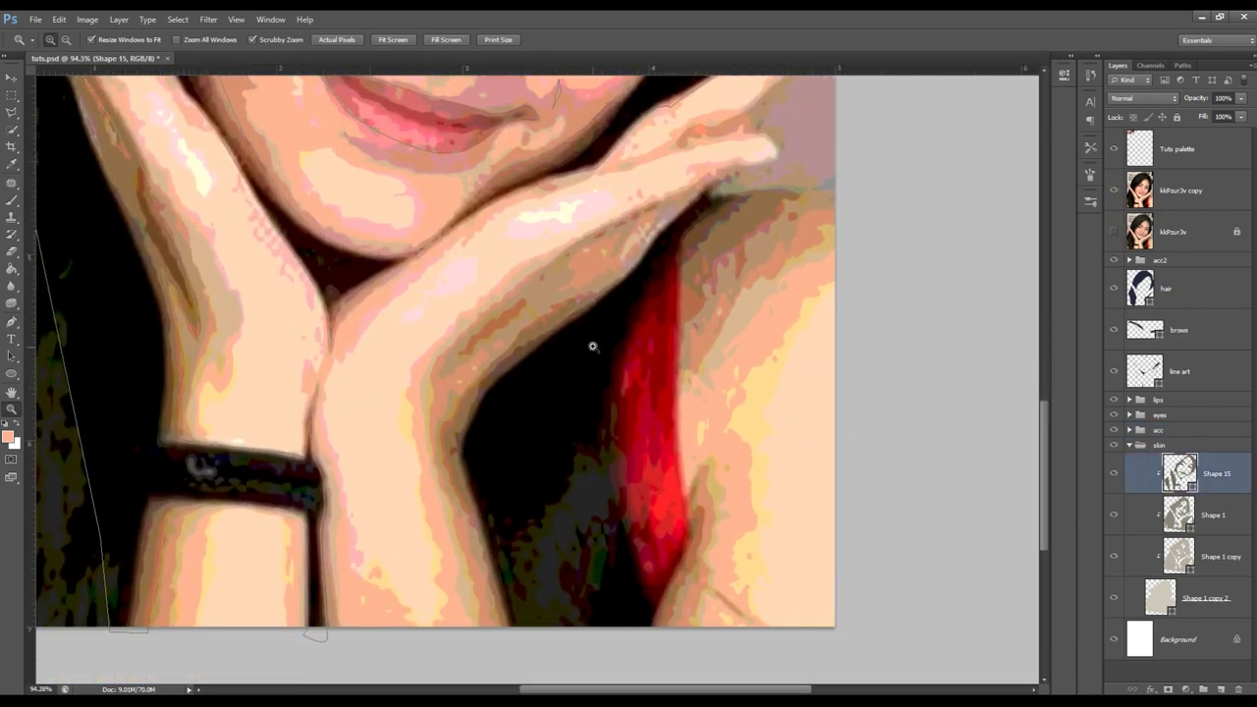
- Begin an outline along the right hand and red strap up past the fingertips, then zoom out
key("p")
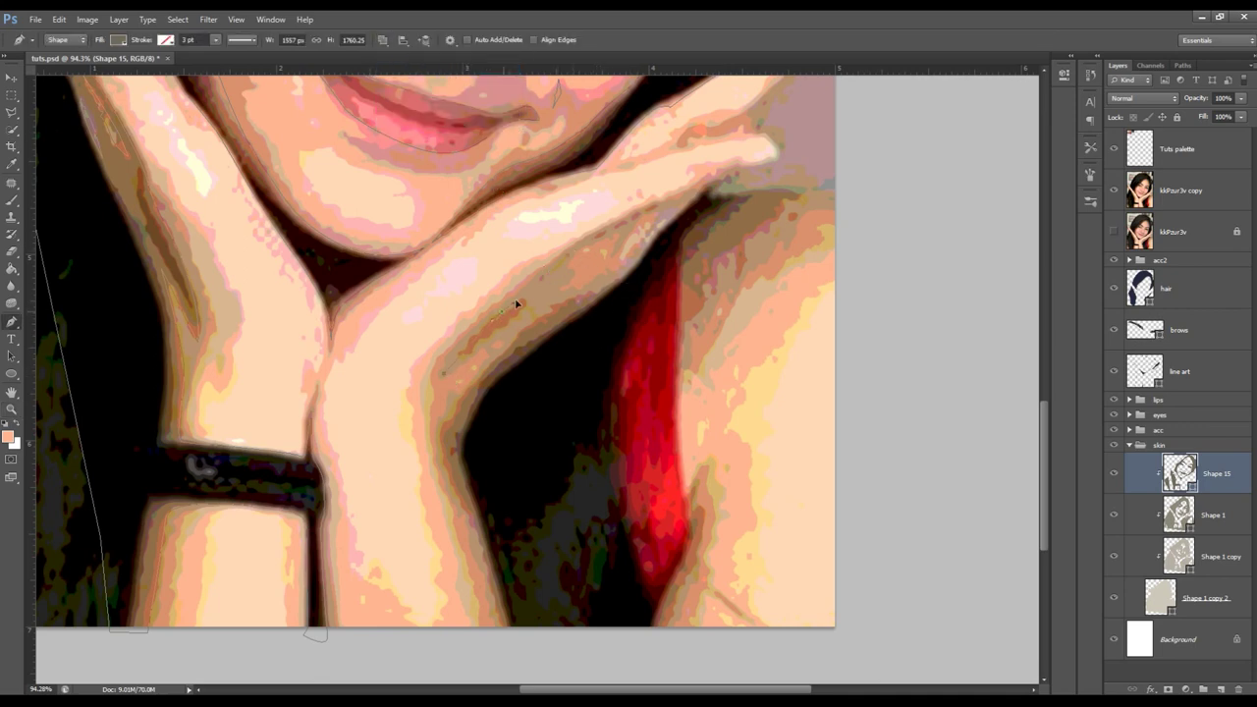
left_click(441, 377)
left_click(632, 270)
left_click(505, 633)
left_click(652, 651)
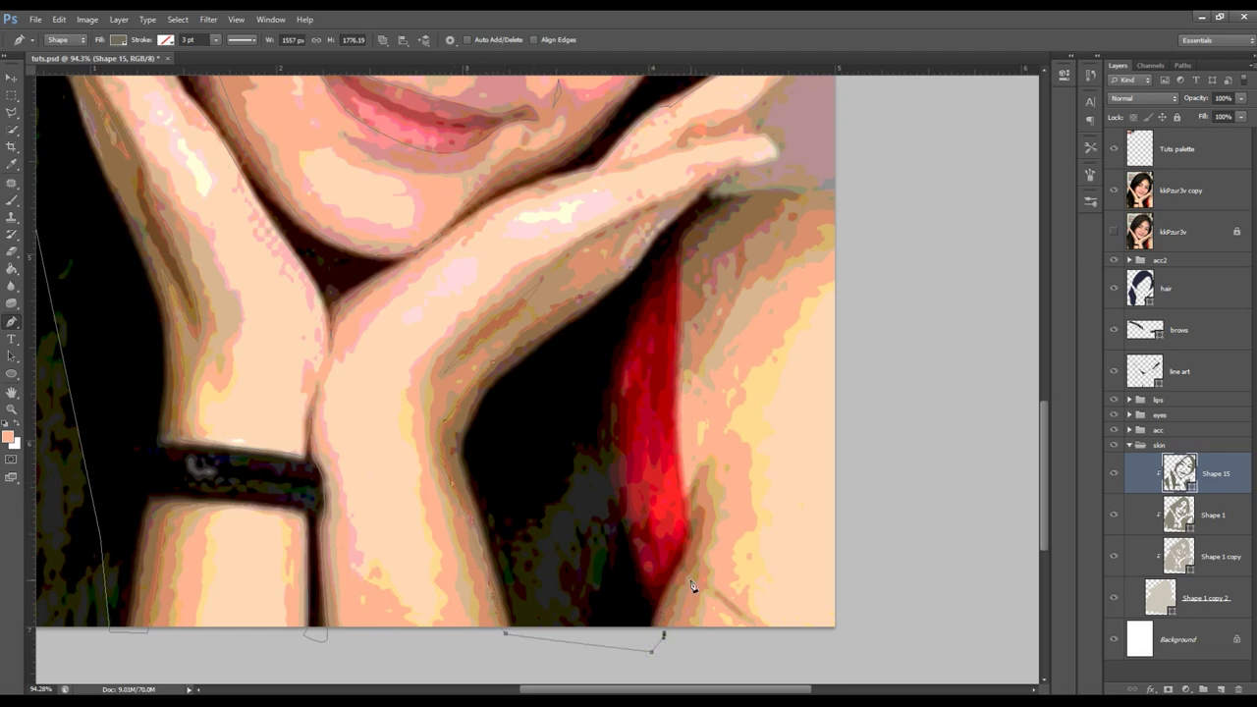
left_click(704, 488)
left_click_drag(672, 375, 684, 331)
left_click_drag(716, 278, 724, 266)
left_click_drag(866, 184, 834, 160)
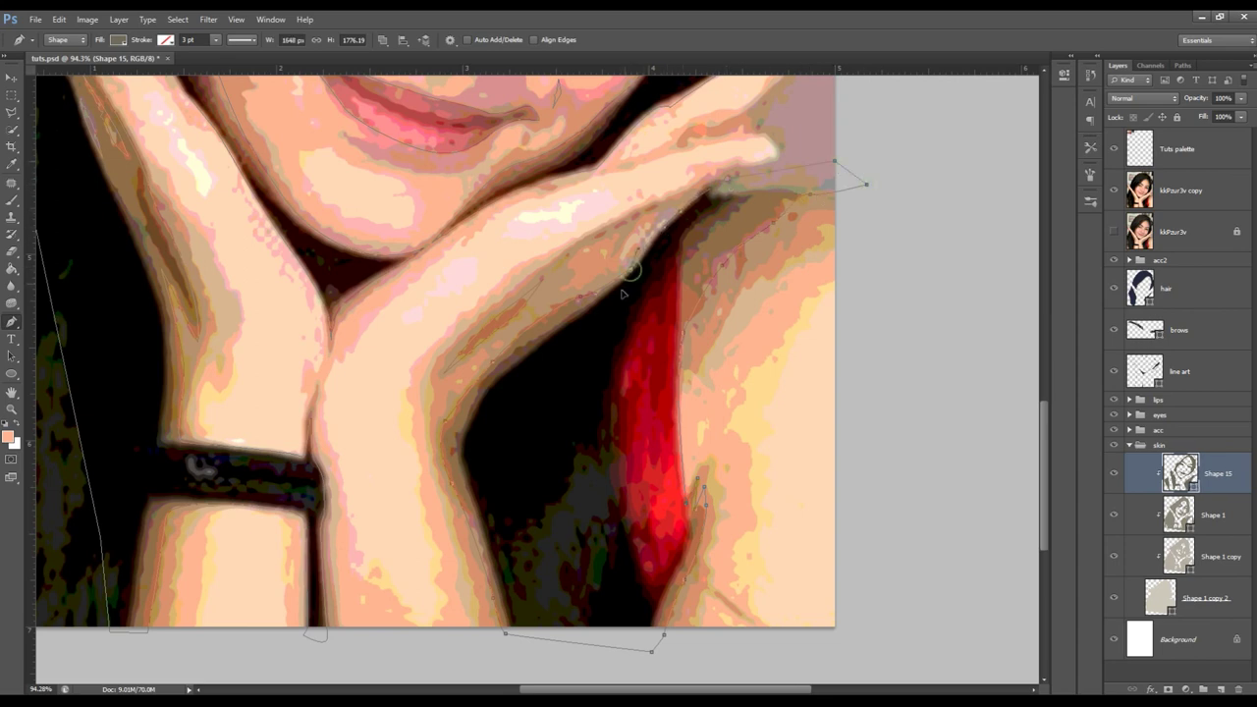
key("z")
left_click_drag(855, 266, 733, 243)
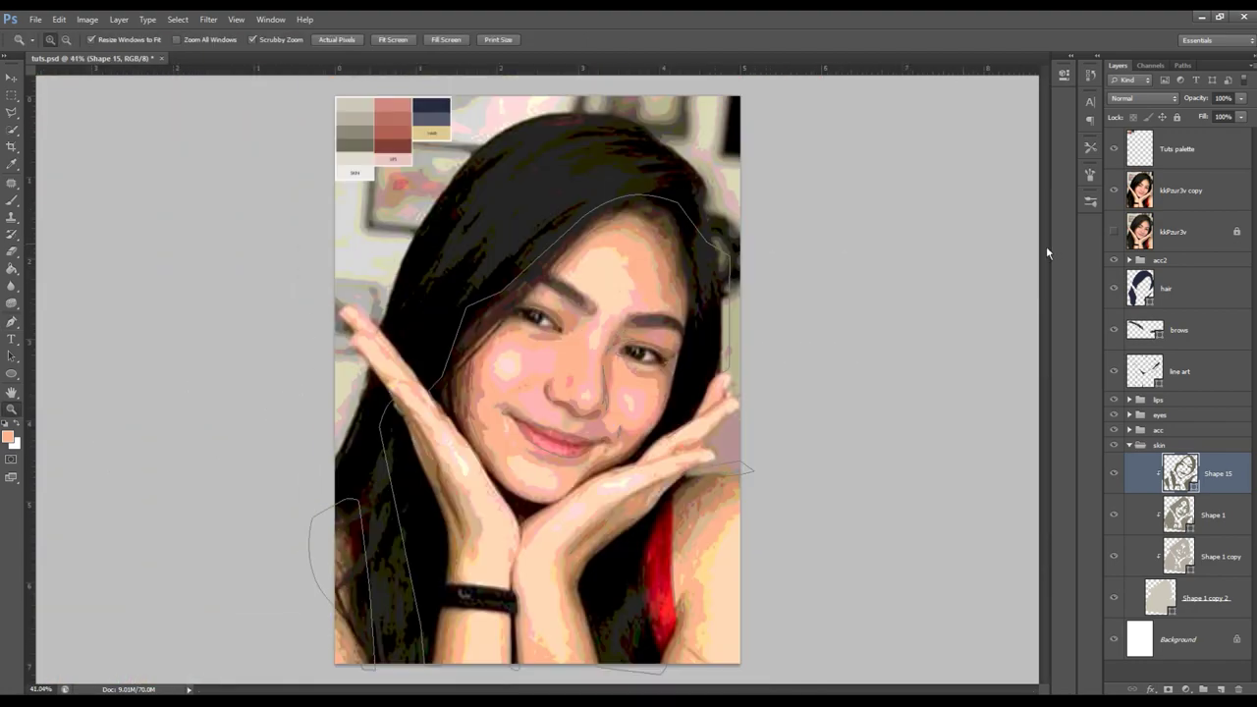
- Select the Shape 15 layer and show the posterized reference photo for tracing
left_click(1114, 190)
left_click(1182, 596)
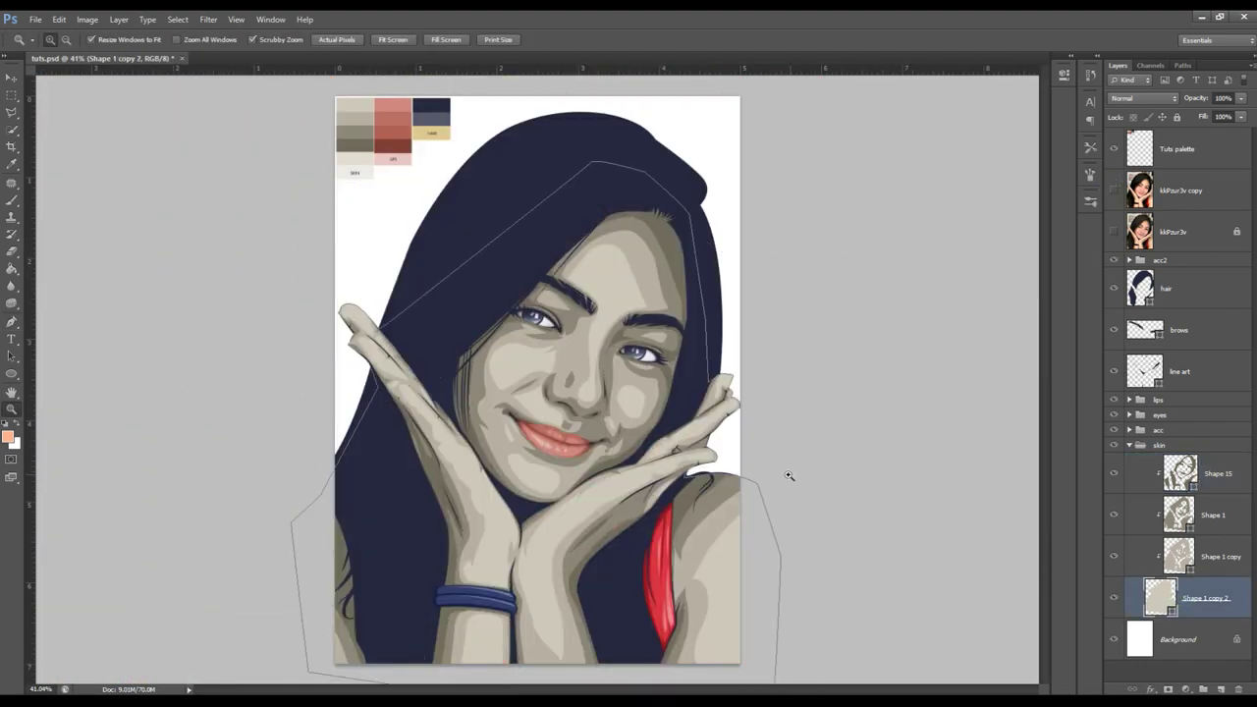
left_click_drag(655, 484, 661, 481)
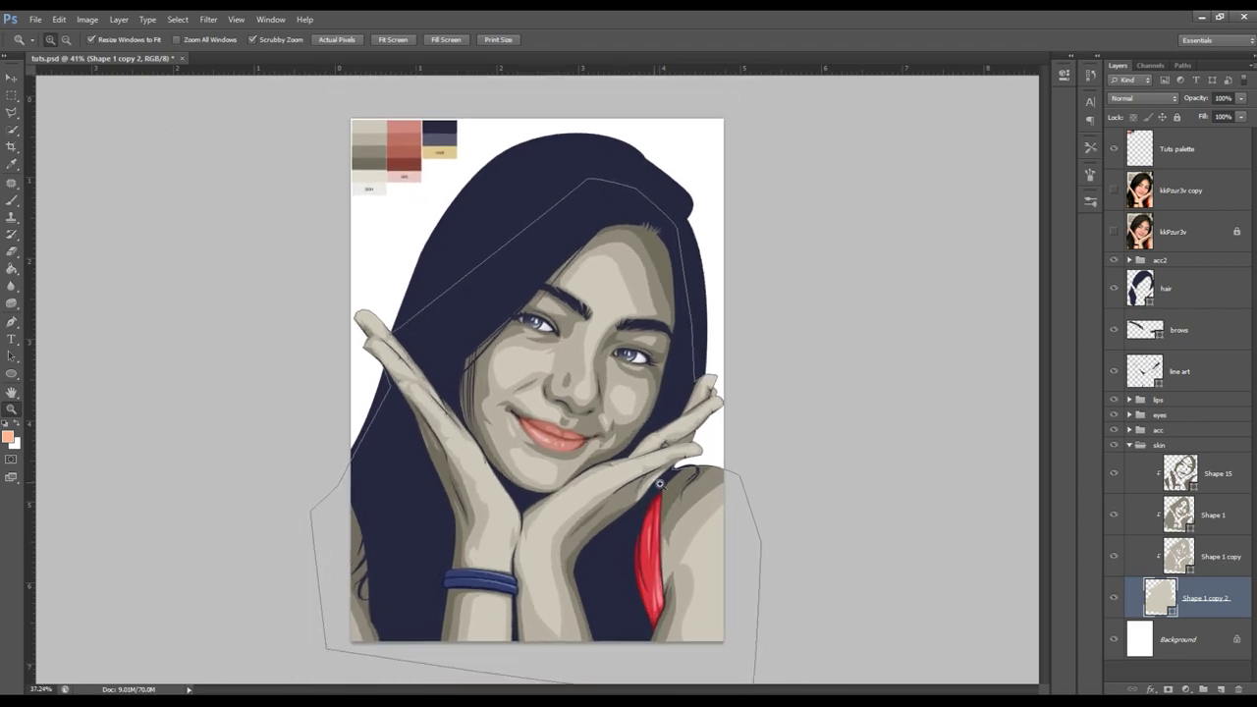
left_click_drag(661, 481, 858, 286)
scroll(413, 244, "up", 2)
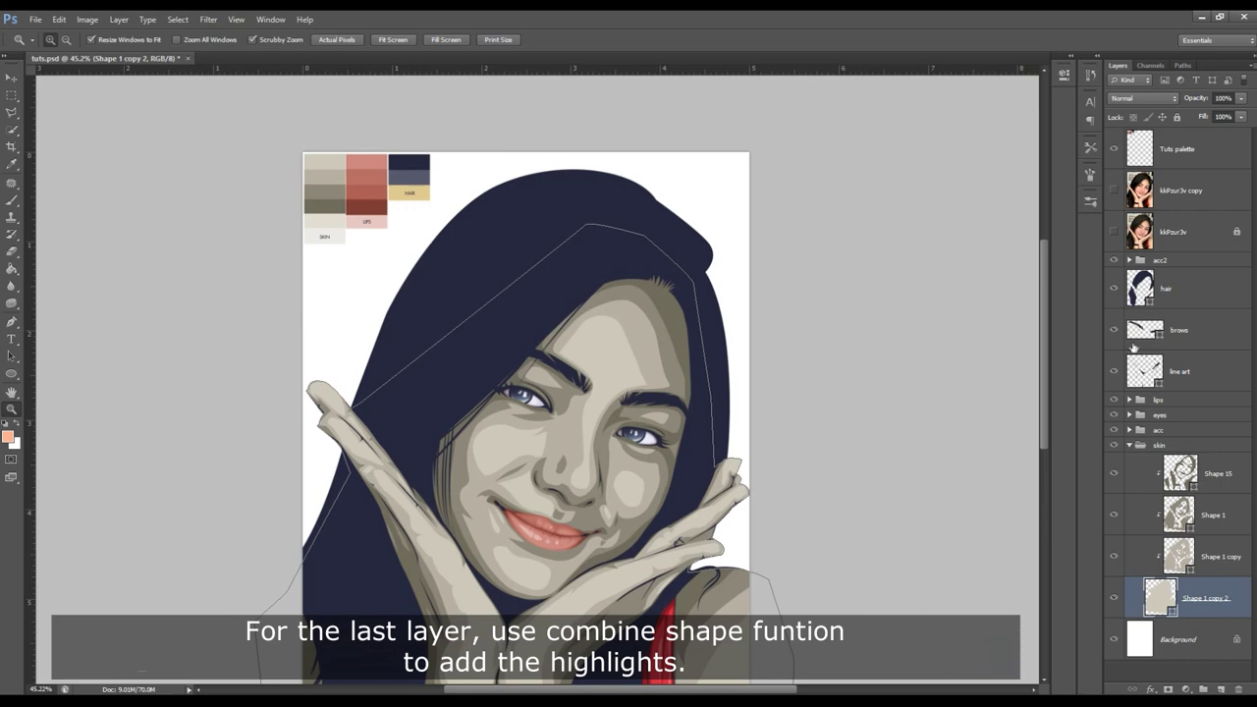
left_click(1179, 474)
left_click(1114, 190)
scroll(635, 398, "up", 2)
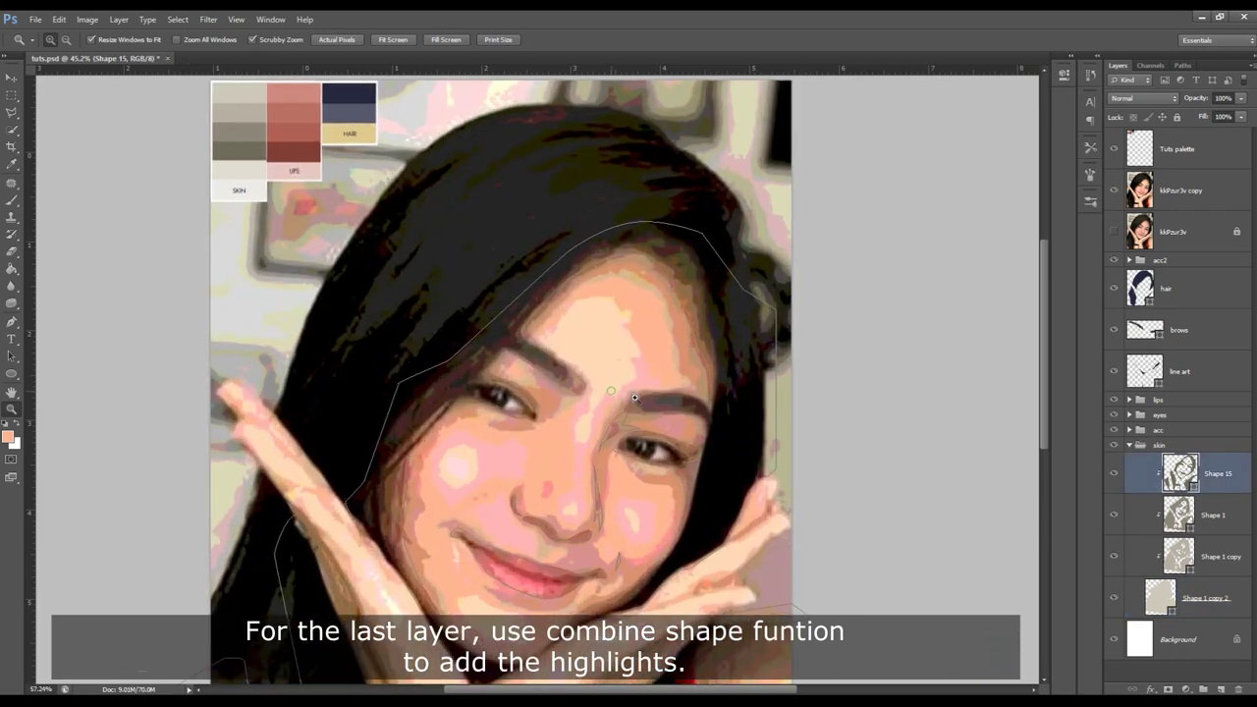
scroll(635, 397, "up", 2)
- Begin a Pen highlight outline up the nose bridge and along the right eyebrow
key("p")
scroll(535, 501, "up", 2)
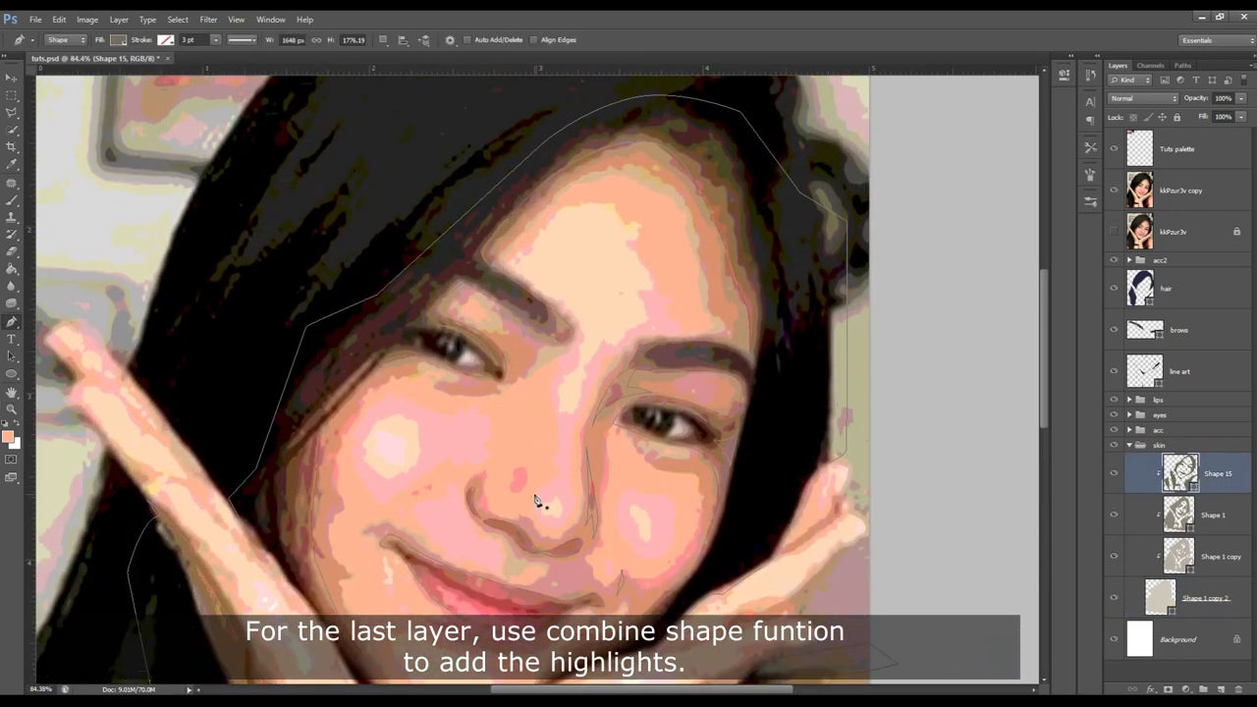
scroll(535, 501, "down", 2)
left_click(573, 371)
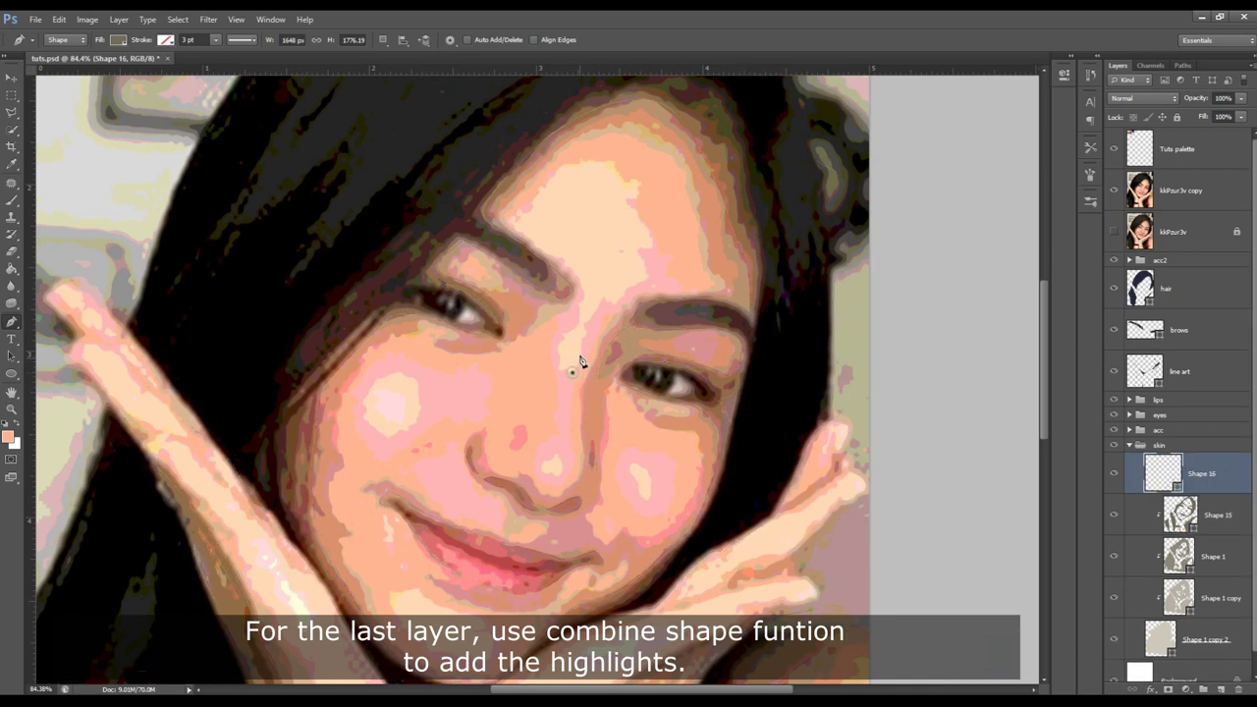
left_click(588, 330)
left_click_drag(589, 327, 607, 316)
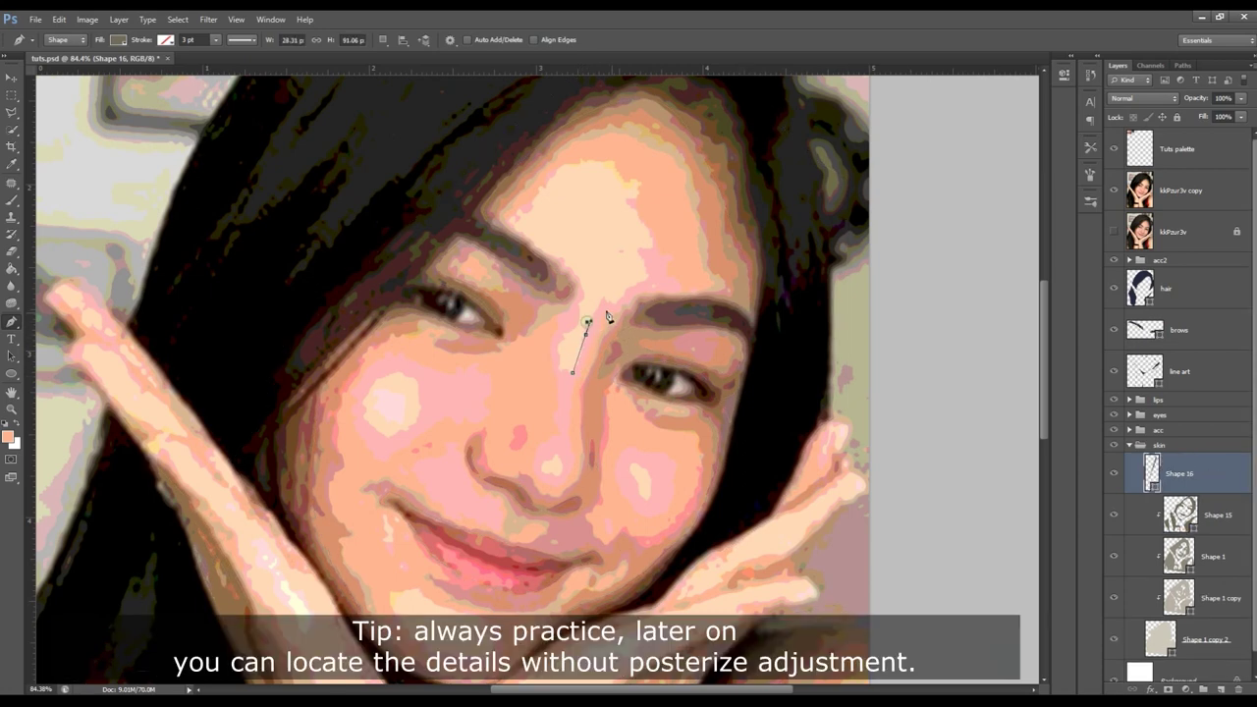
left_click(593, 316)
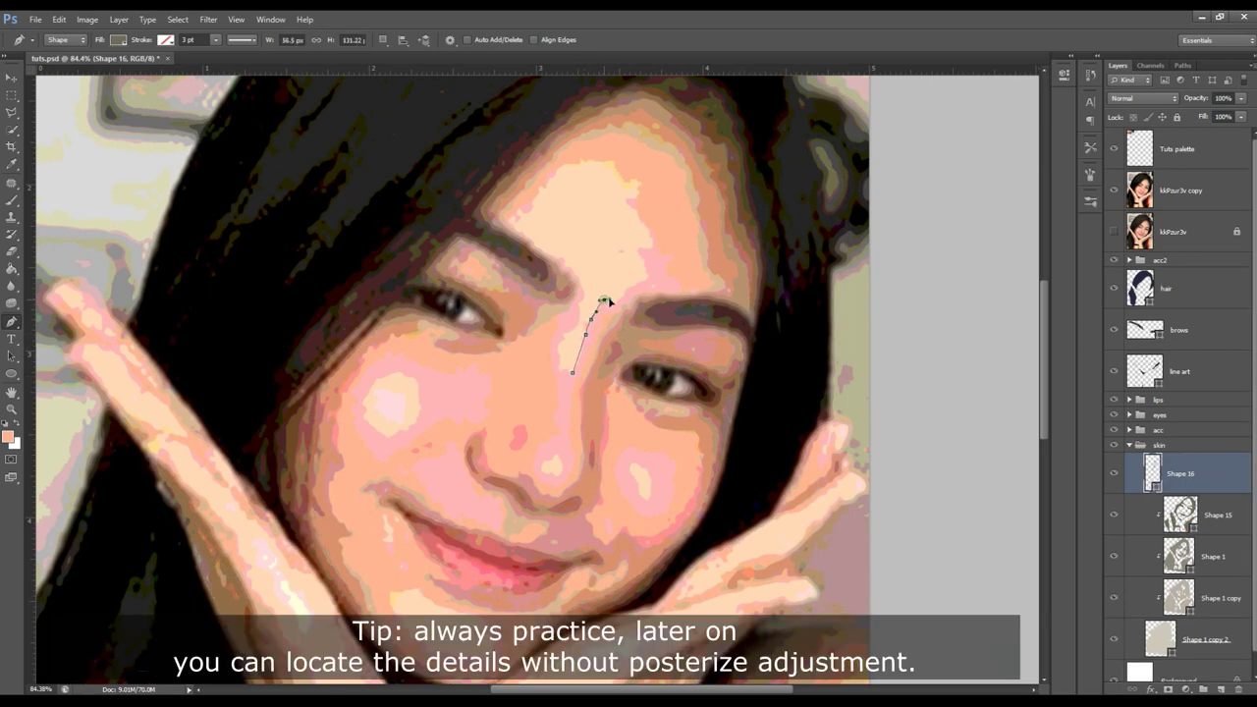
left_click(616, 296)
left_click(638, 281)
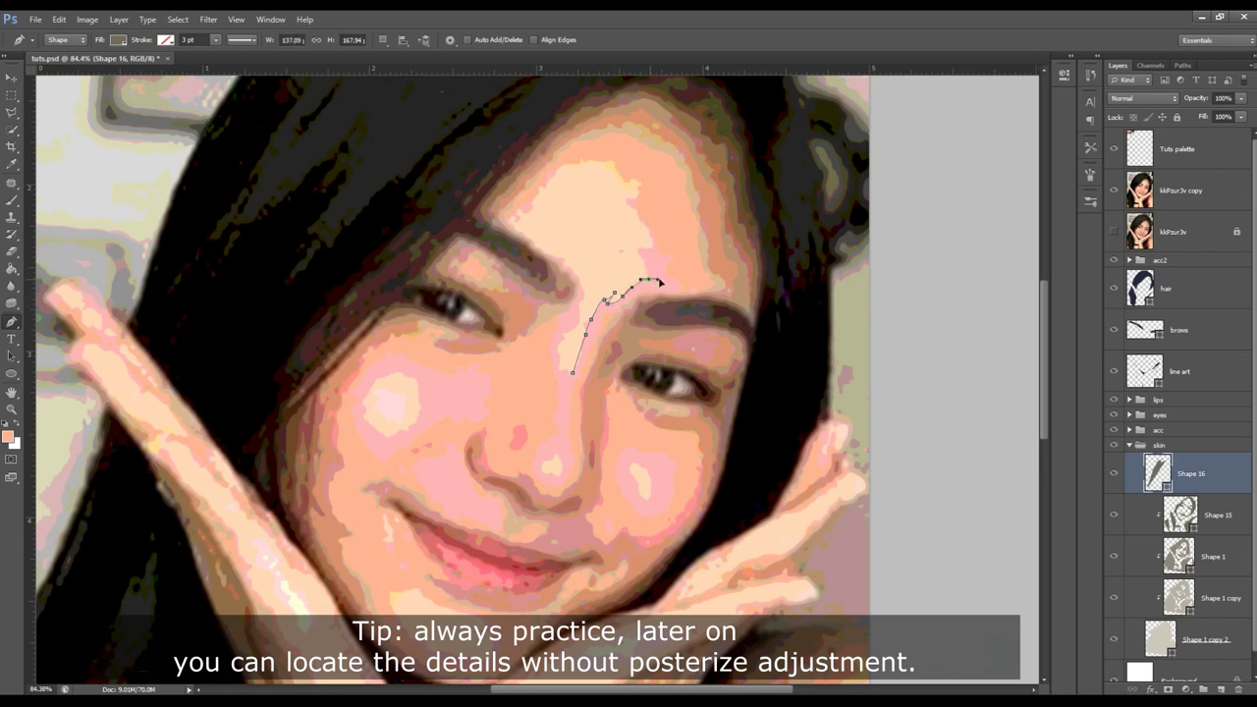
- Complete the highlight around the forehead and back down the nose bridge as Shape 16
left_click(654, 255)
left_click(645, 229)
left_click(637, 204)
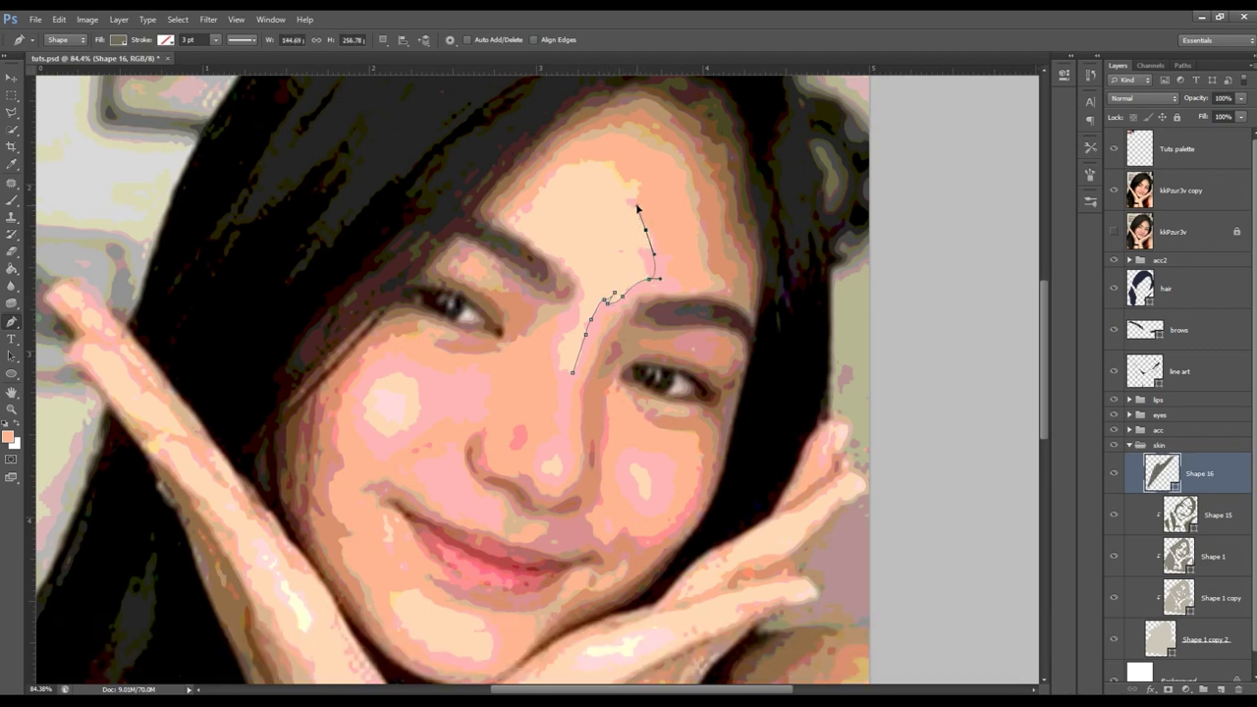
left_click(586, 164)
left_click(546, 182)
left_click(513, 225)
left_click(582, 286)
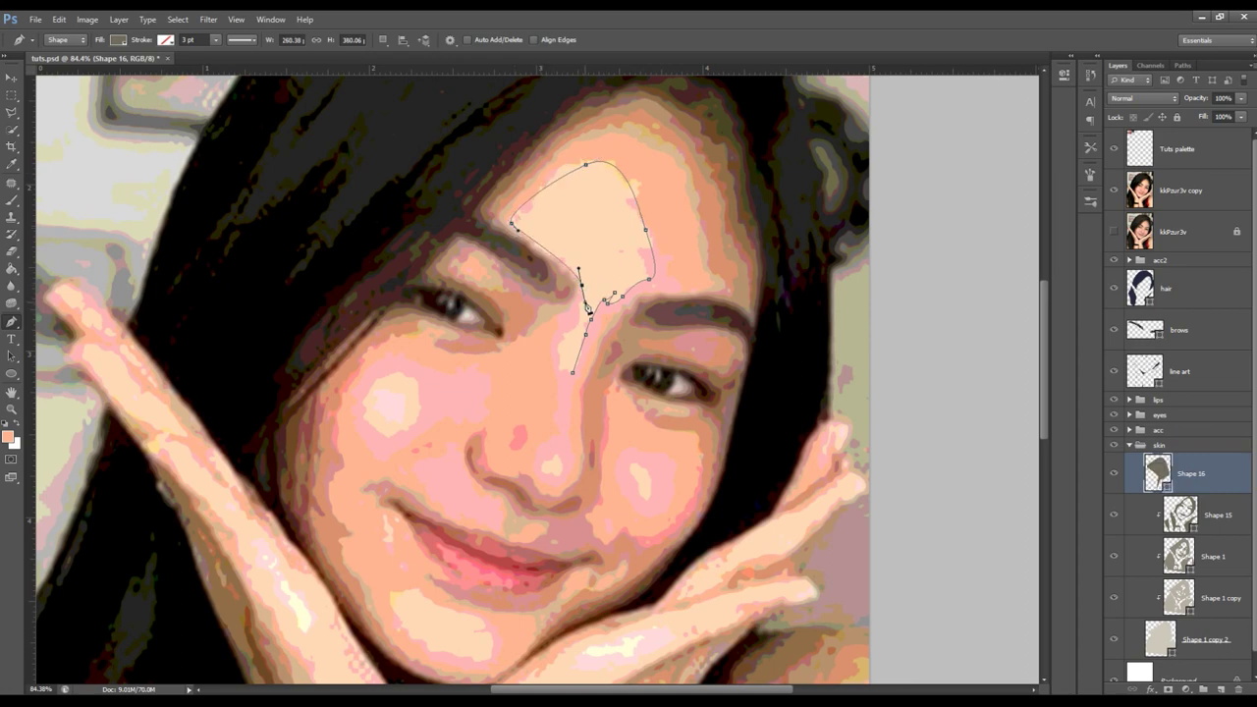
left_click_drag(559, 351, 569, 388)
key("Return")
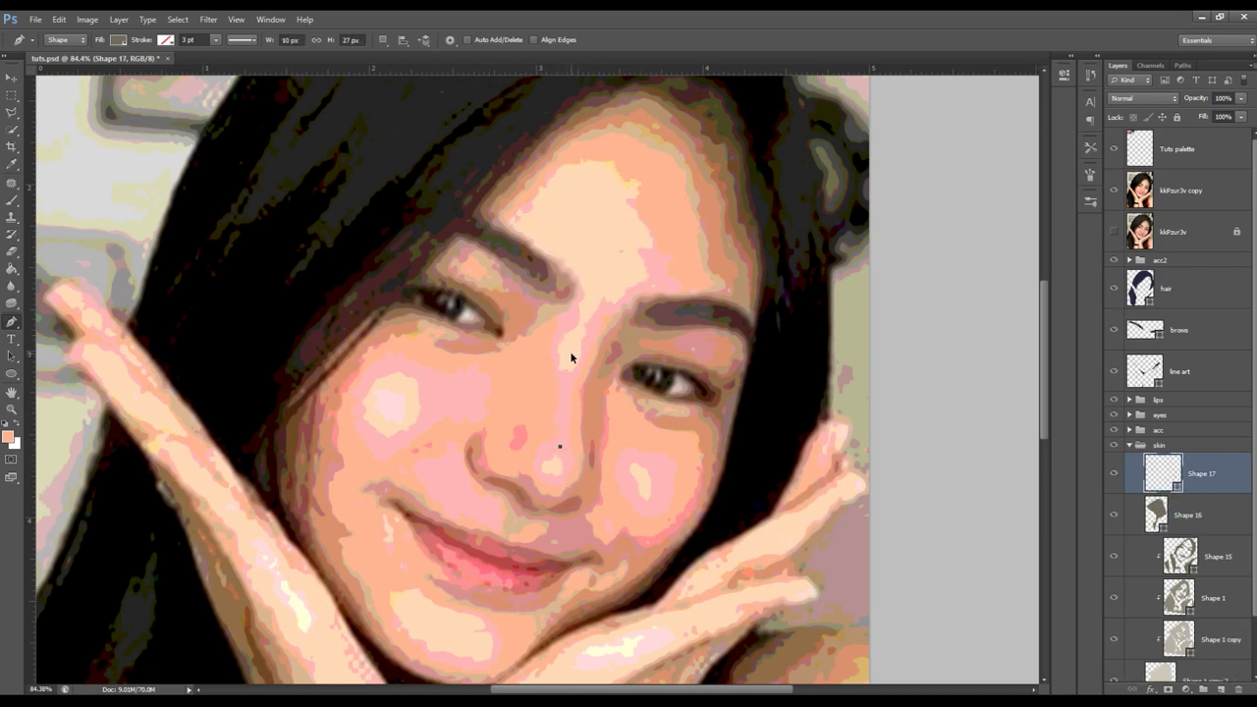
- Set Path Operations to Combine Shapes and add a small nose-tip highlight
left_click(383, 39)
left_click(422, 69)
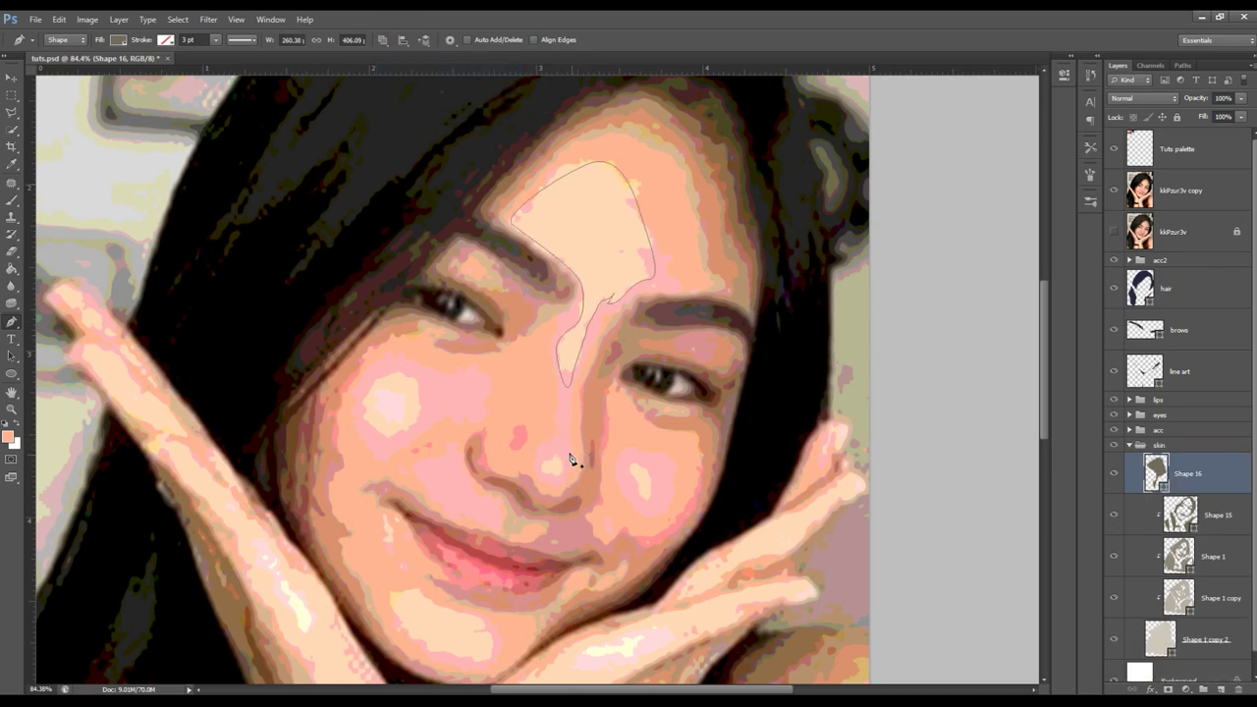
left_click(559, 449)
left_click_drag(562, 468, 553, 478)
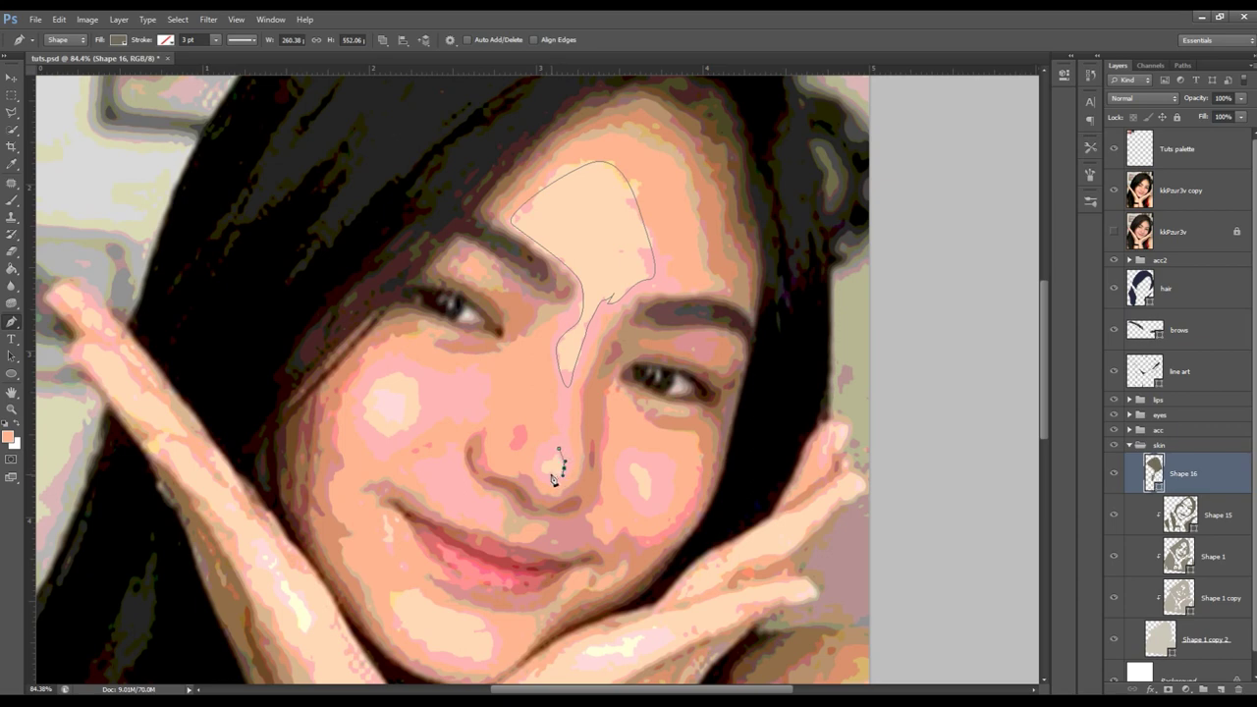
left_click(559, 449)
- Hide the reference photos, reselect Shape 16, and fit the whole image on screen
left_click(632, 498, "ctrl")
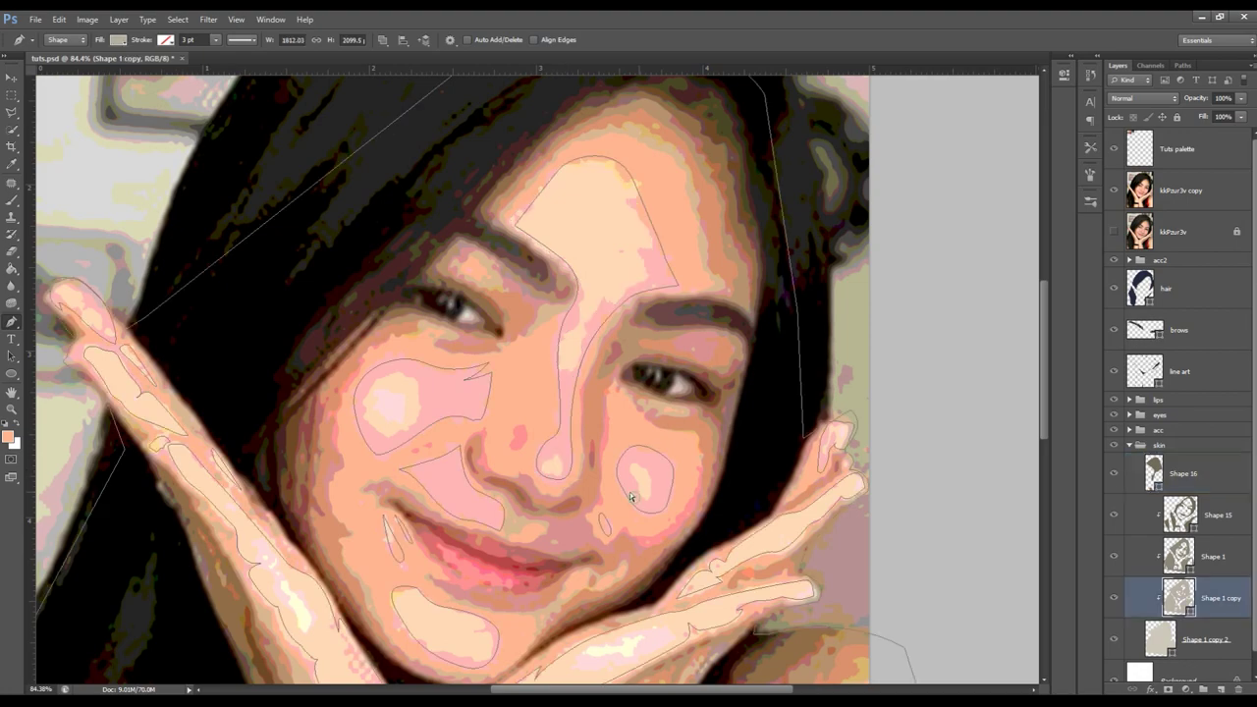
left_click(1114, 191)
left_click(1115, 232)
left_click(1114, 232)
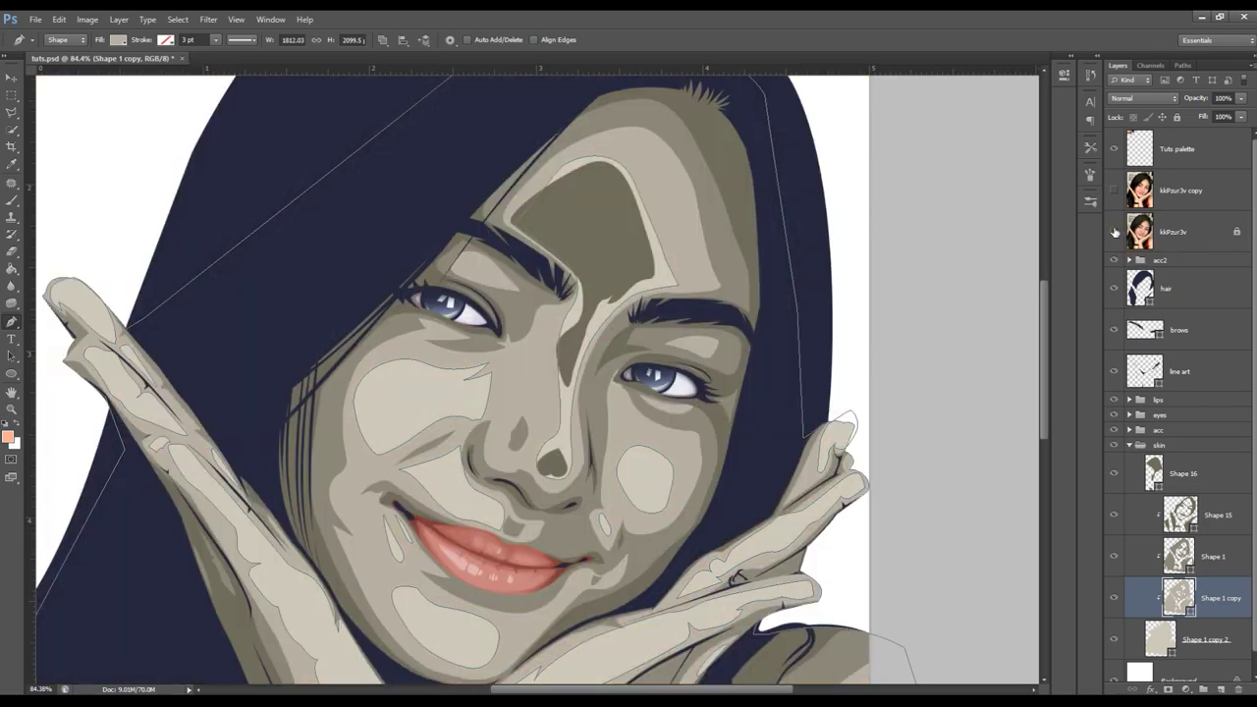
left_click(1154, 474)
key("z")
key("ctrl+0")
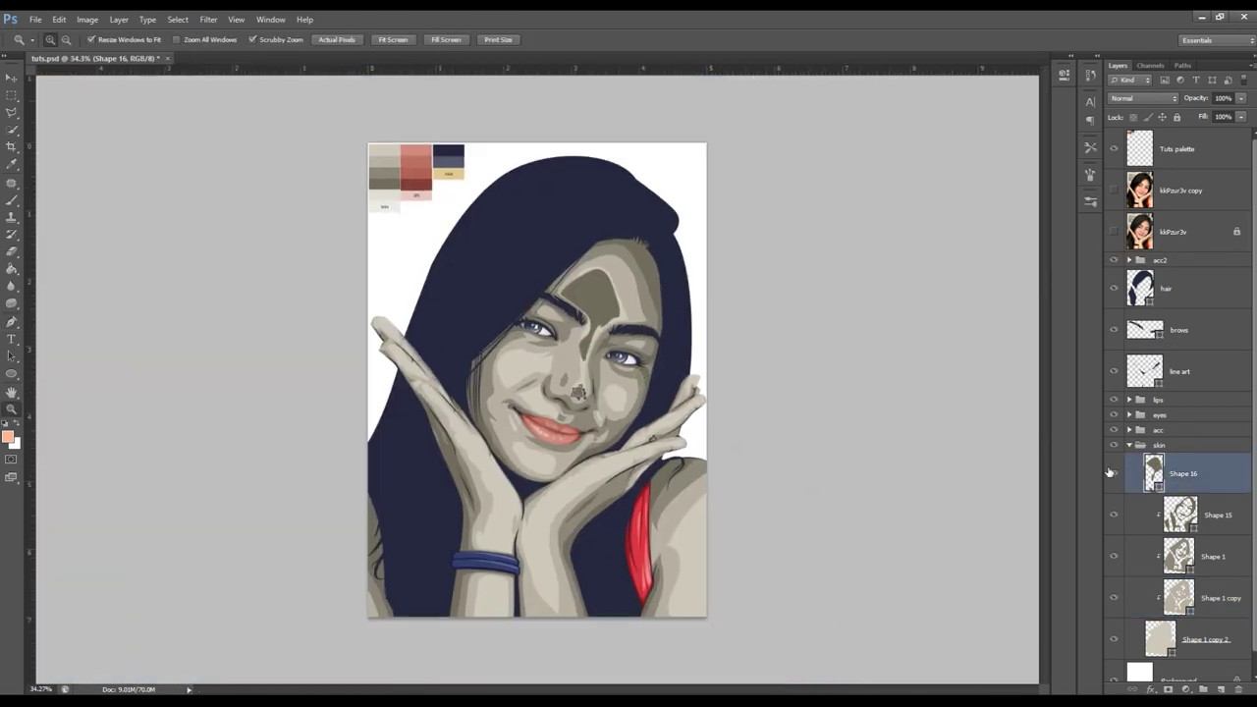
- Change the Shape 16 fill to light beige e0ddd3 sampled from the palette
double_click(1154, 475)
left_click(390, 192)
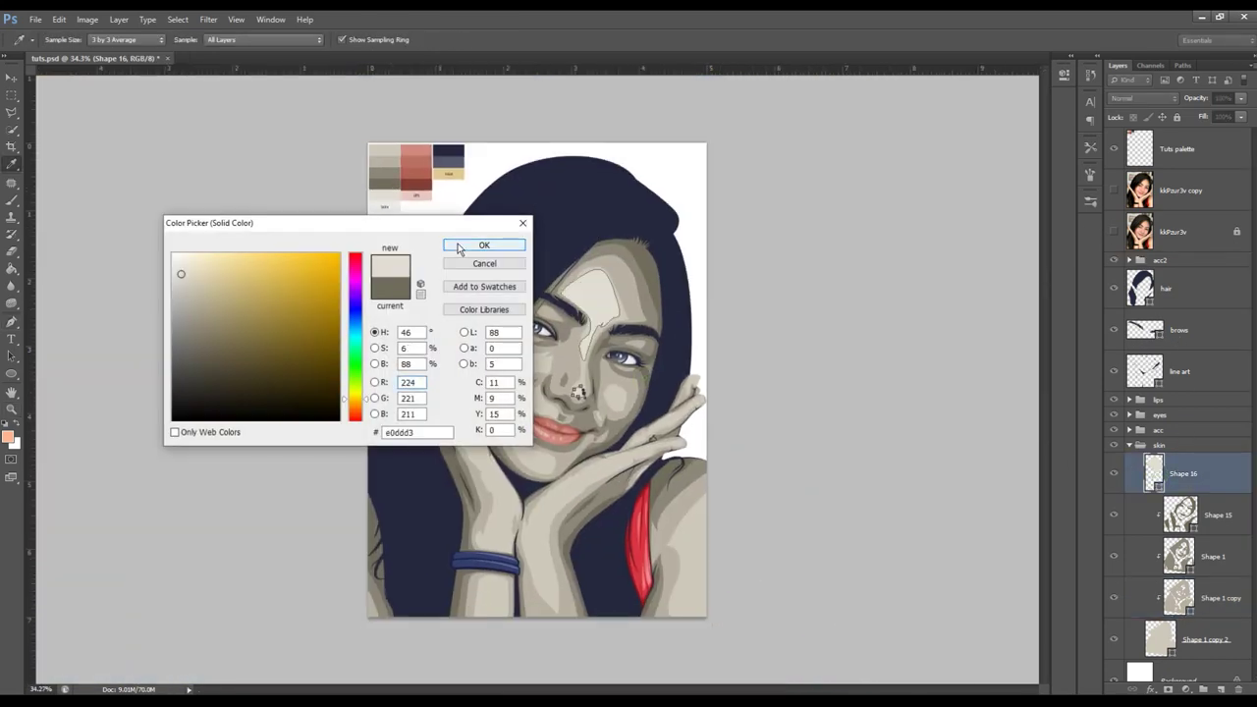
left_click(484, 245)
left_click_drag(629, 378, 688, 378)
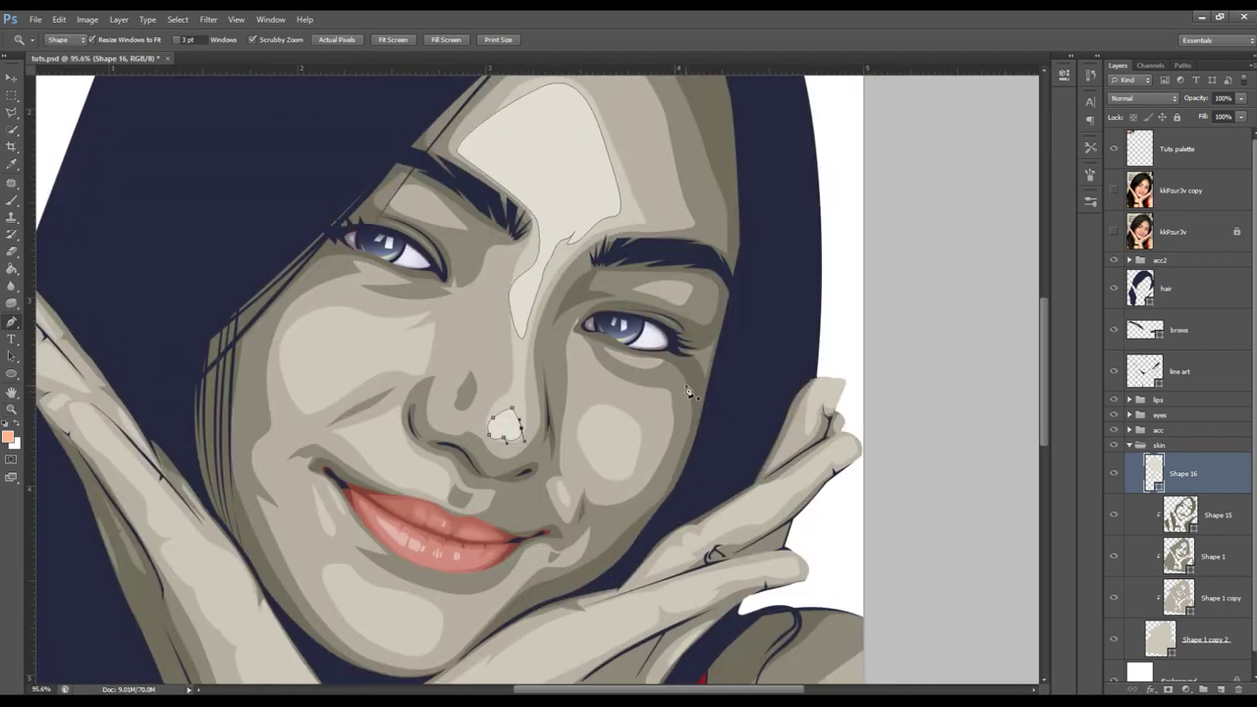
- With the Pen on Combine Shapes, draw a highlight on the right cheek
key("p")
left_click(384, 40)
left_click(429, 69)
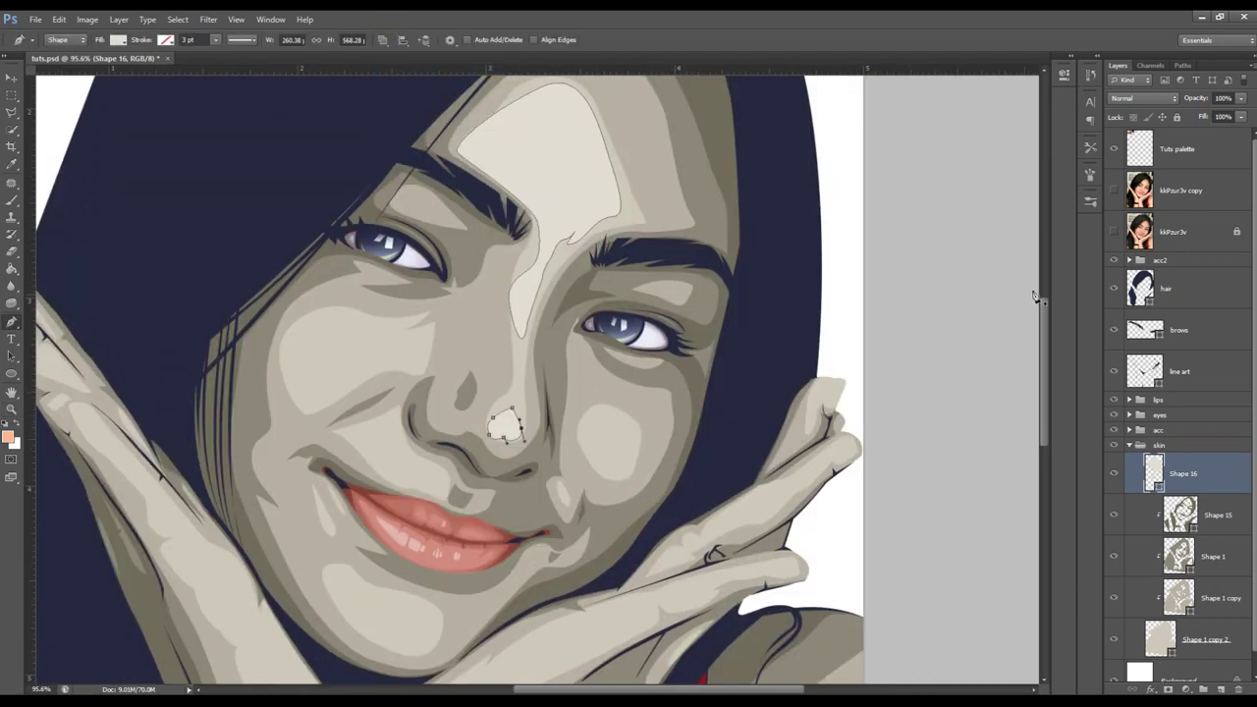
left_click(1114, 190)
left_click(594, 420)
mouse_move(616, 471)
left_mouse_down()
mouse_move(603, 462)
mouse_move(617, 393)
left_mouse_up()
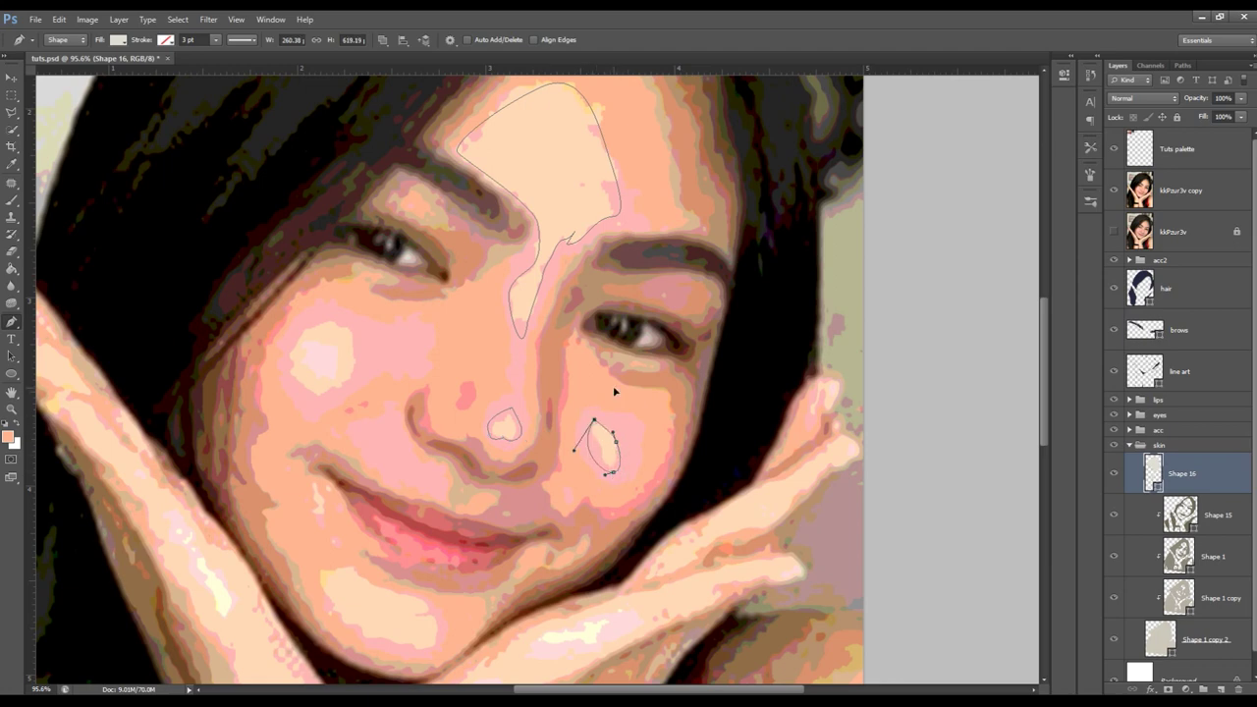
- Draw a rounded highlight on the left cheek
left_click(331, 320)
left_click_drag(289, 346, 325, 398)
left_click(287, 365)
left_click(349, 384)
left_click(362, 357)
left_click_drag(331, 320, 373, 317)
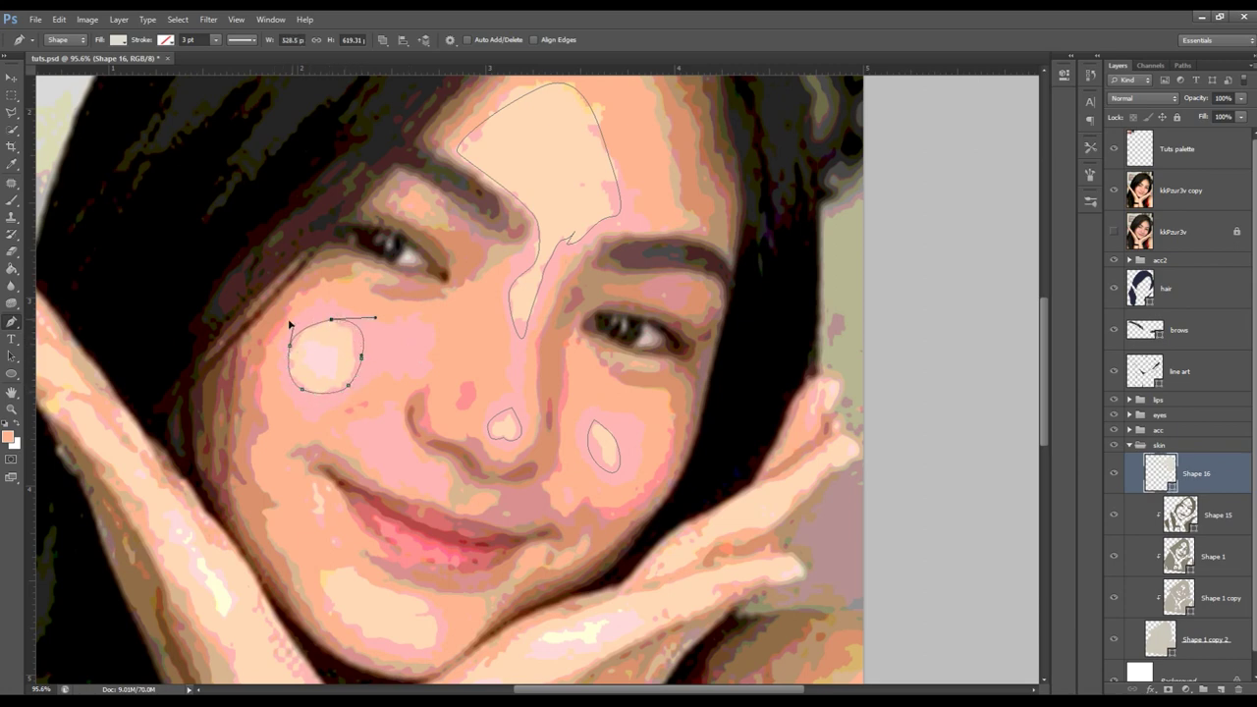
scroll(443, 413, "down", 4)
scroll(452, 417, "down", 1)
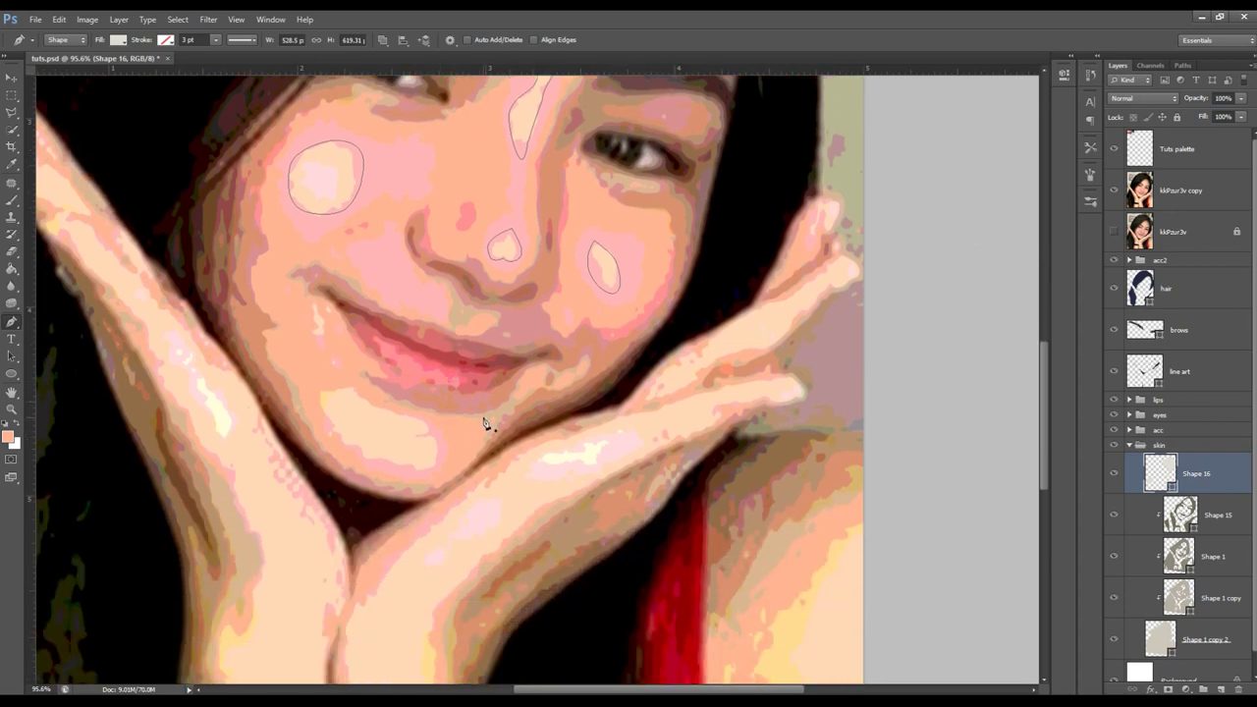
- Add a leaf-shaped highlight along the right-side hand
left_click(526, 479)
left_click(573, 445)
left_click_drag(621, 430, 646, 438)
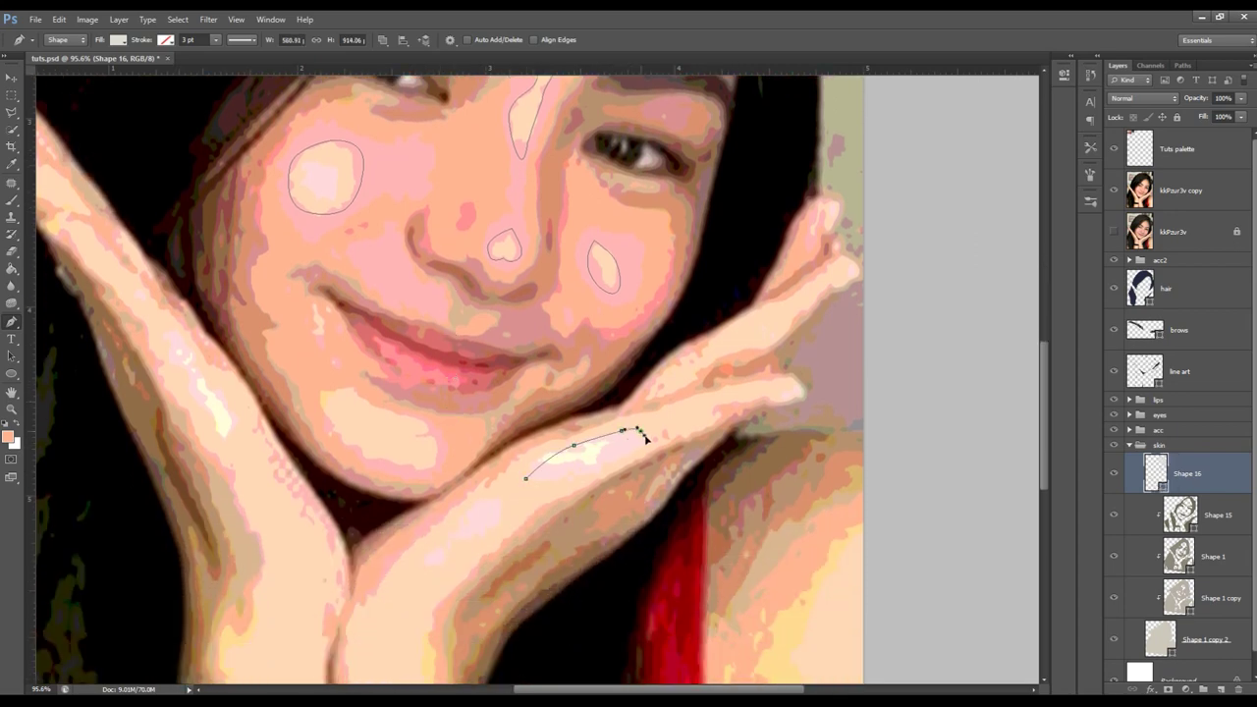
left_click(526, 478)
scroll(491, 486, "down", 1)
- Add two small highlights lower on the right-side hand
left_click(449, 491)
left_click(476, 460)
left_click(502, 456)
left_click(502, 477)
scroll(477, 496, "down", 1)
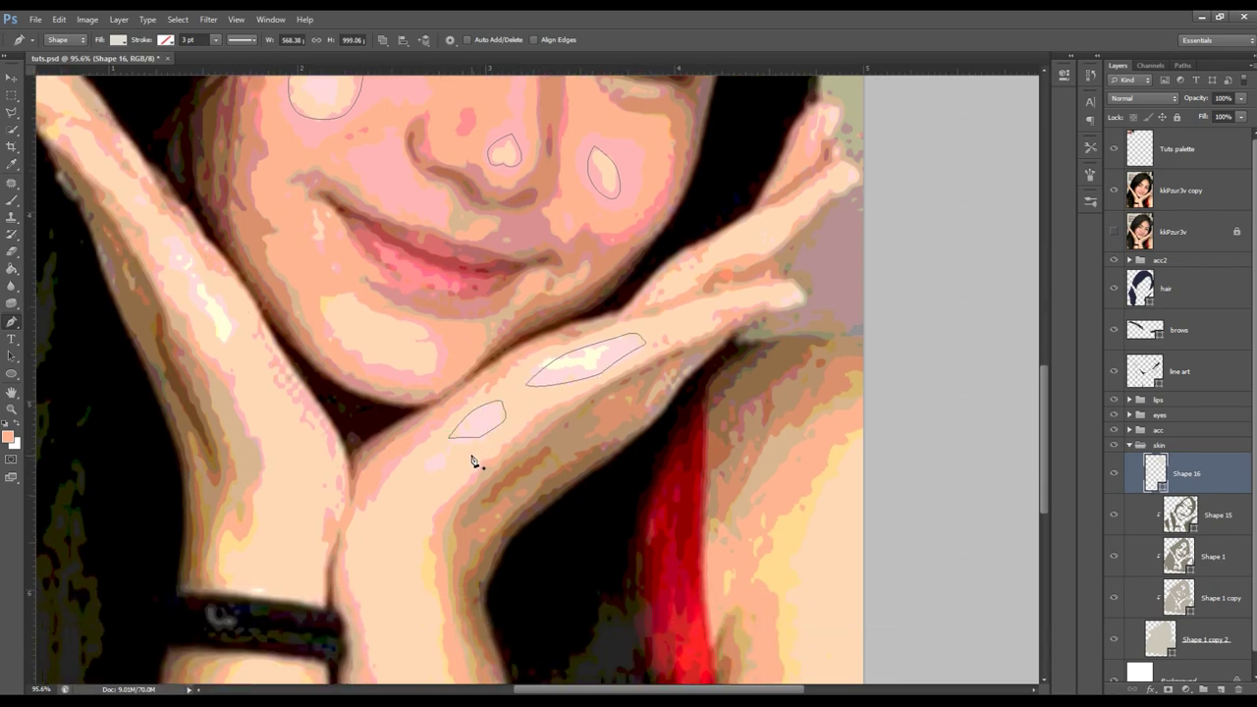
left_click_drag(448, 439, 469, 442)
left_click(425, 474)
left_click(469, 442)
left_click(425, 474)
scroll(343, 400, "up", 1)
scroll(343, 401, "up", 1)
- Draw a highlight along the left-side hand
left_click(170, 317)
mouse_move(198, 356)
left_mouse_down()
mouse_move(216, 377)
mouse_move(197, 386)
left_mouse_up()
left_click(236, 398)
left_click(240, 419)
left_click(190, 369)
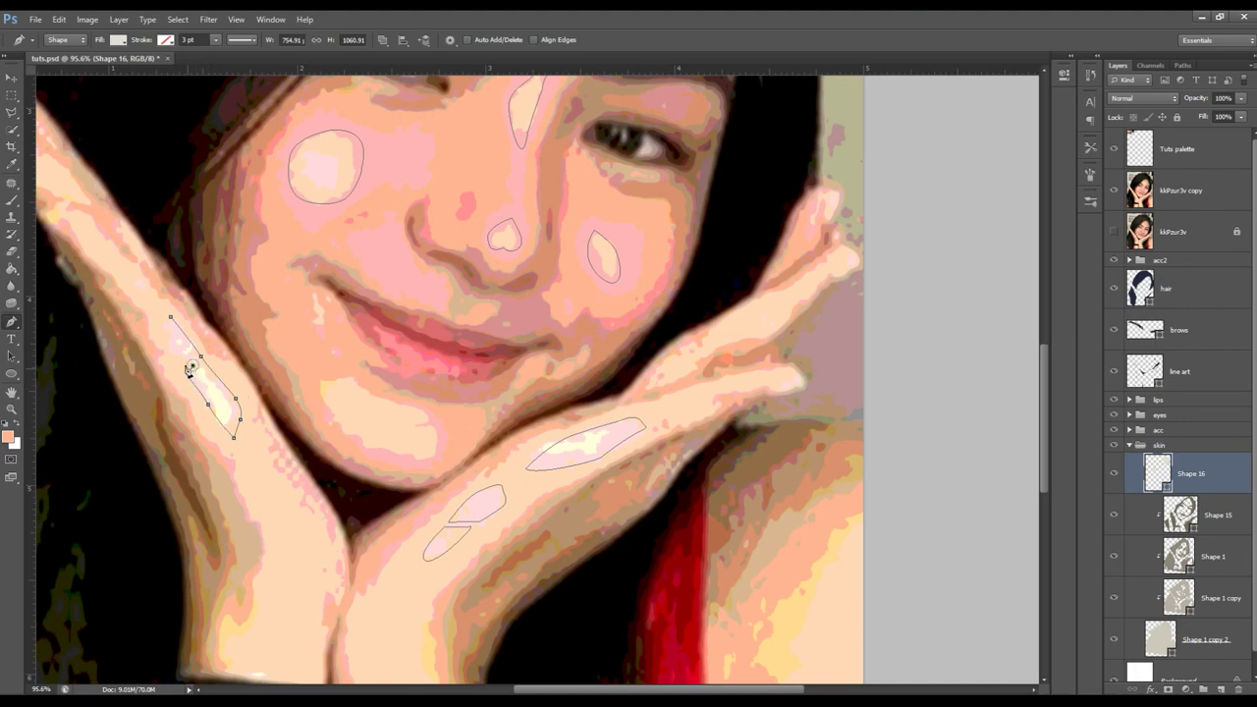
left_click(171, 319)
scroll(442, 393, "down", 3)
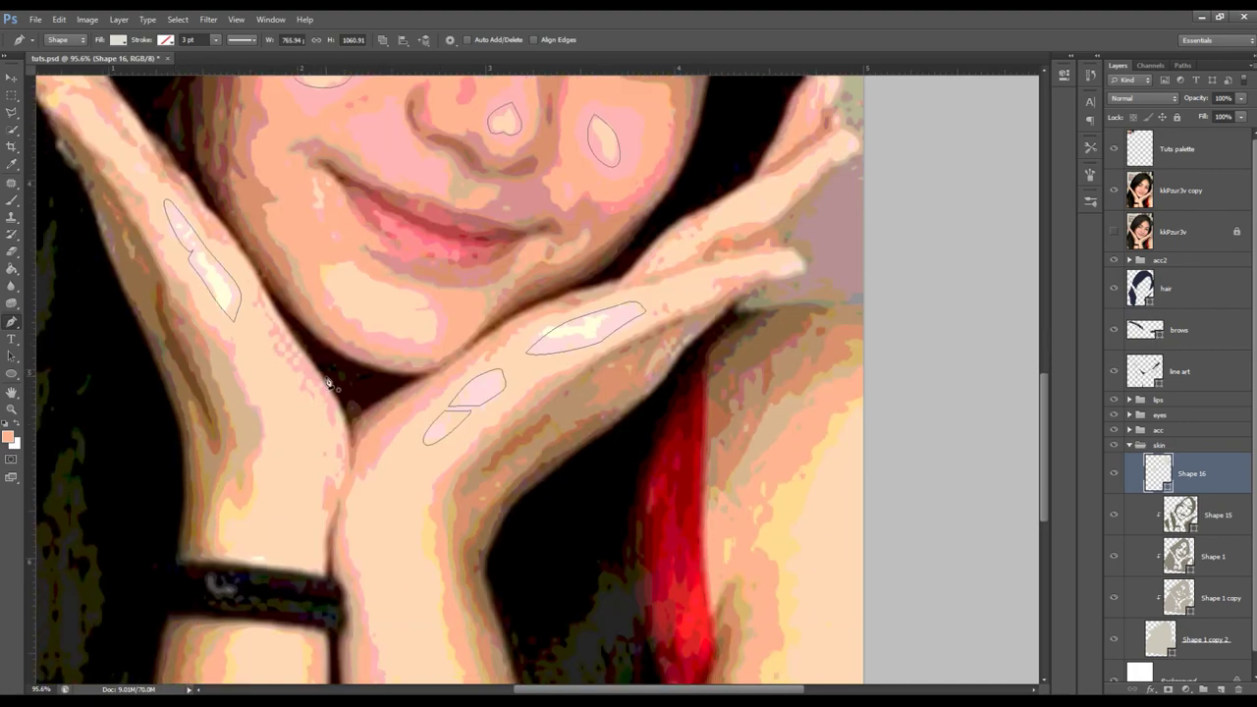
key("z")
left_click_drag(707, 394, 646, 394)
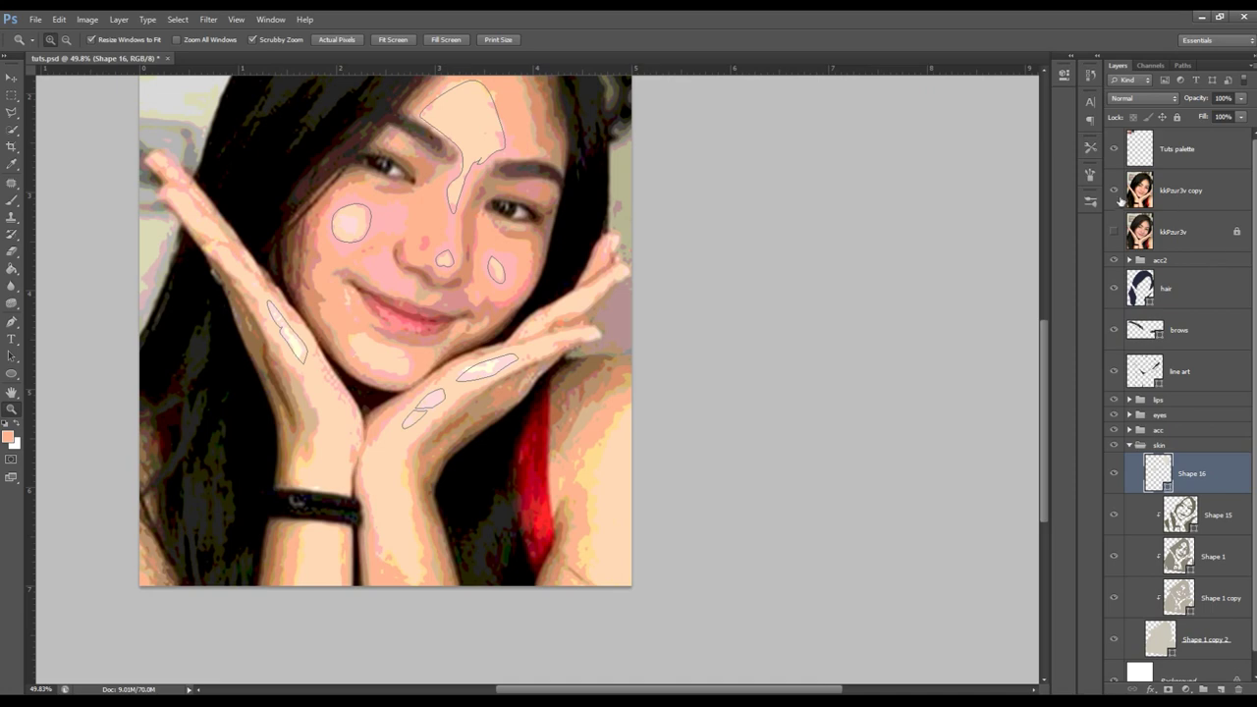
- Compare the highlights against the reference photos and reselect Shape 16
left_click(1114, 192)
left_click(1114, 190)
left_click_drag(318, 450, 334, 449)
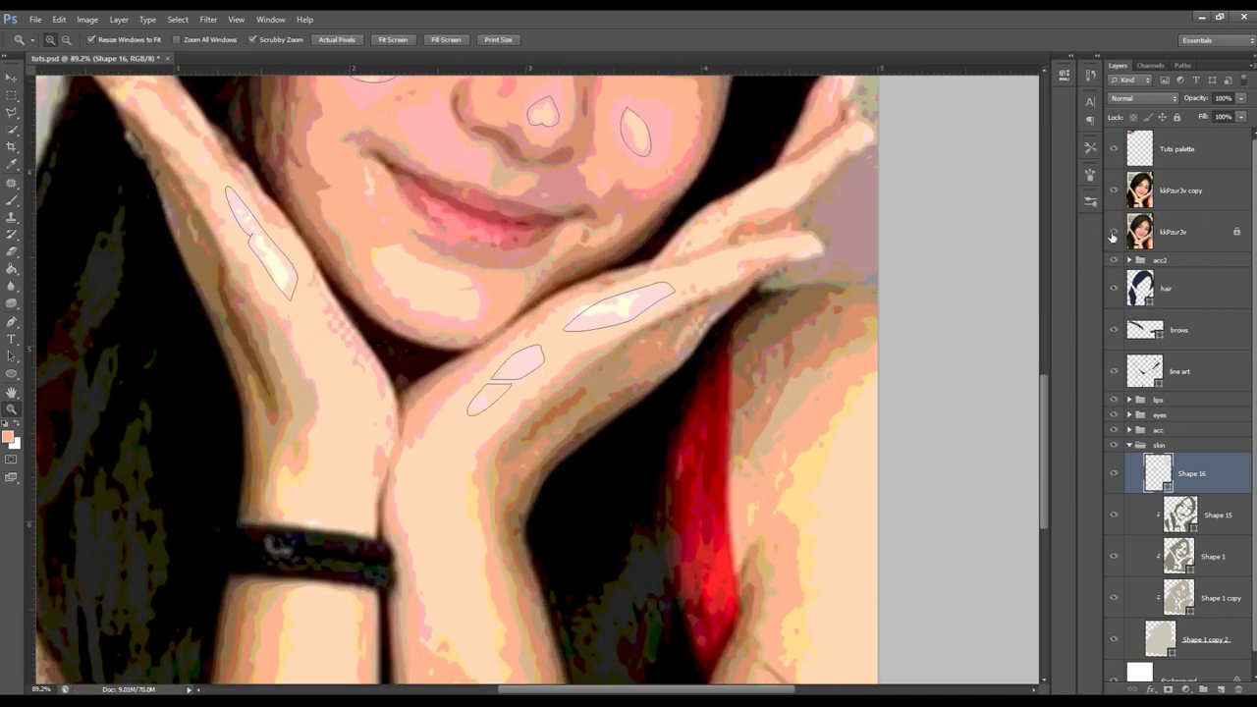
left_click(1114, 191)
left_click_drag(688, 393, 426, 396)
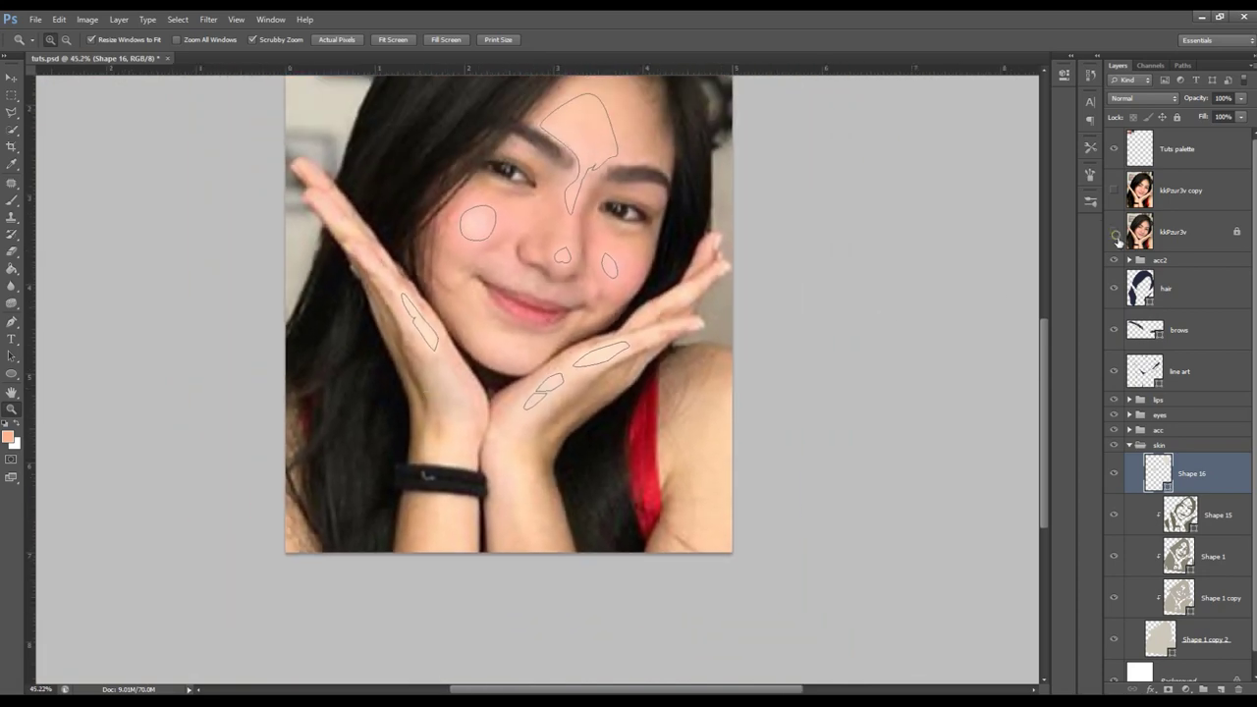
left_click(1114, 232)
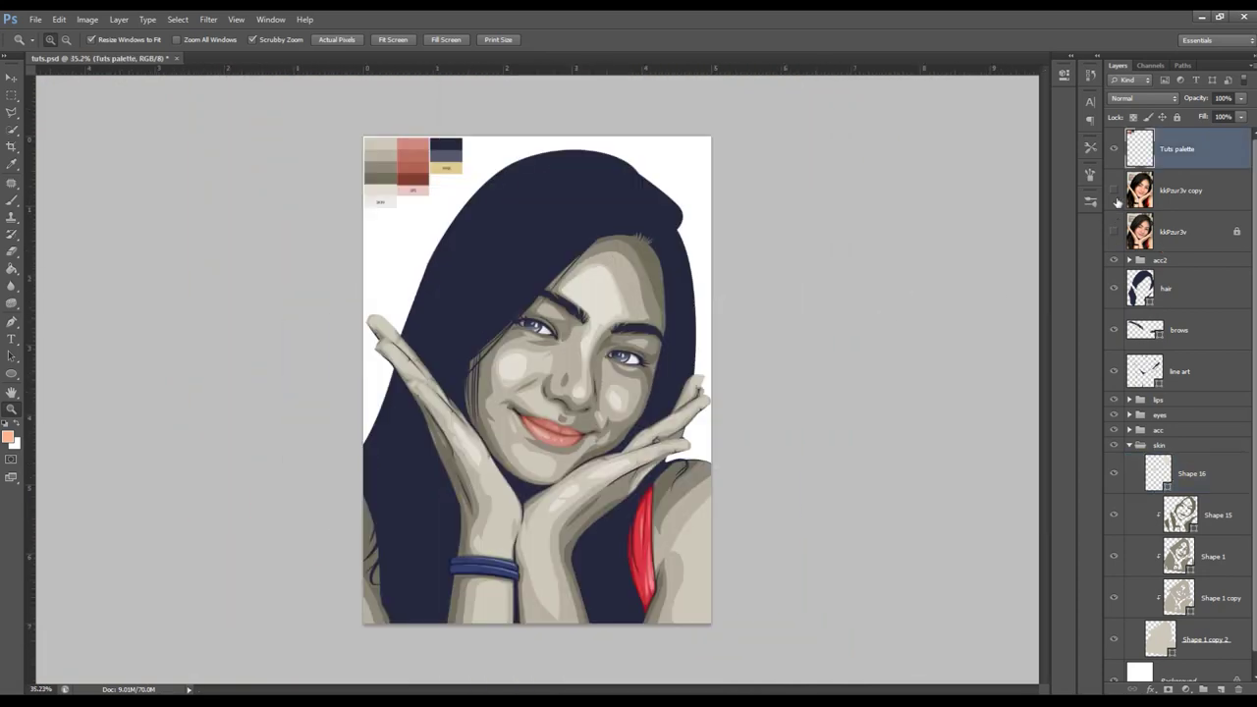
left_click(1114, 189)
left_click(1154, 472)
left_click_drag(550, 459, 600, 457)
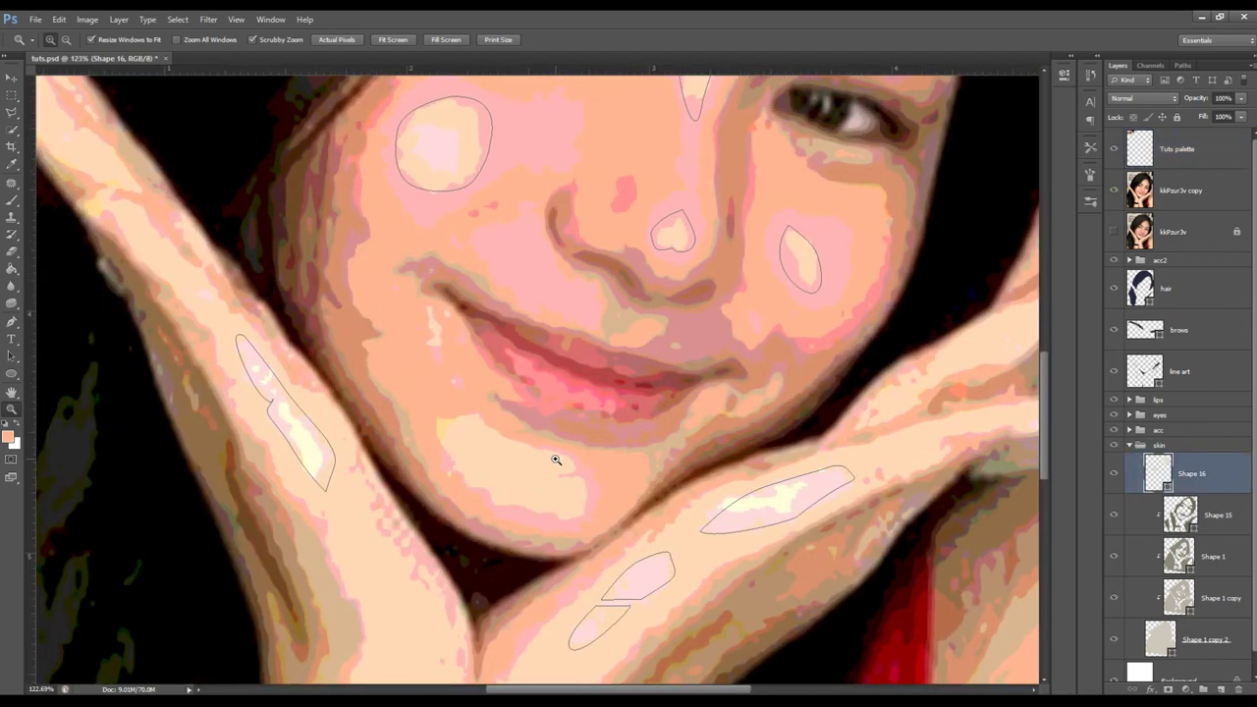
- Draw a curved chin highlight on Shape 16 with the Pen tool
key("p")
left_click(383, 39)
left_click(435, 118)
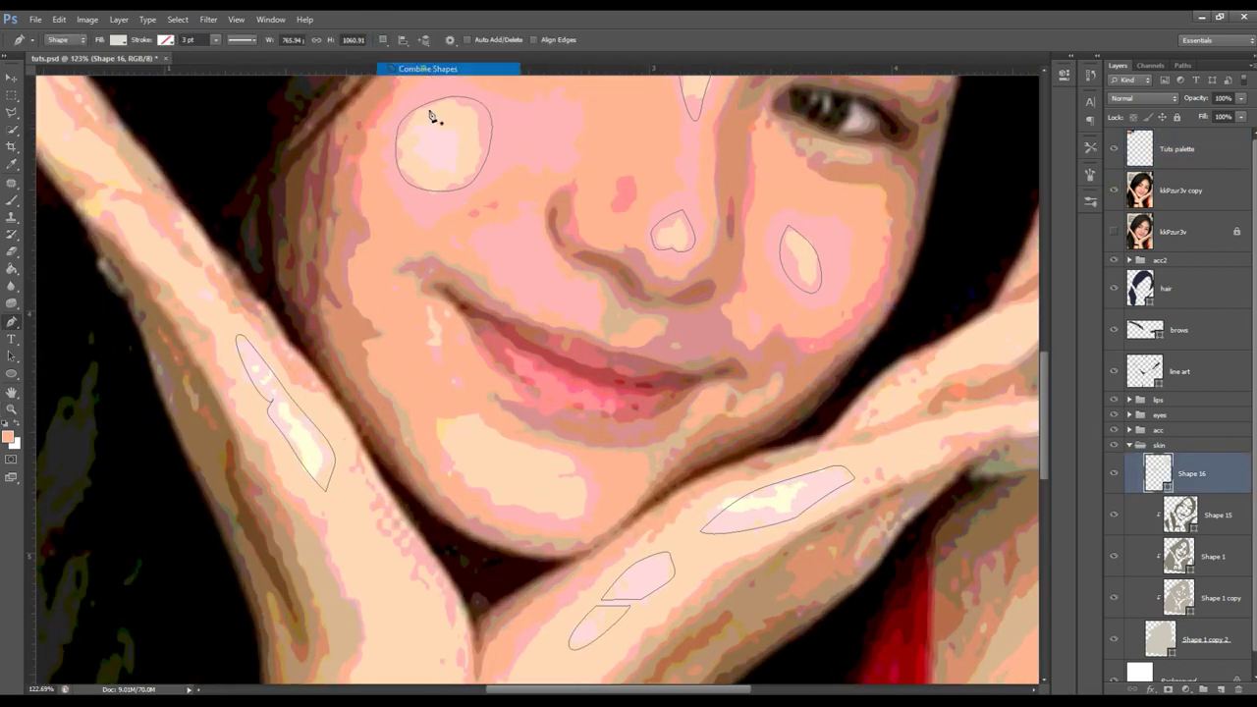
left_click(484, 421)
mouse_move(527, 446)
left_mouse_down()
mouse_move(548, 448)
mouse_move(586, 492)
mouse_move(532, 509)
left_mouse_up()
left_click_drag(466, 461, 451, 444)
left_click(485, 424)
- Hide the reference photo and clip Shape 16 to the Shape 15 skin layer
left_click(1114, 191)
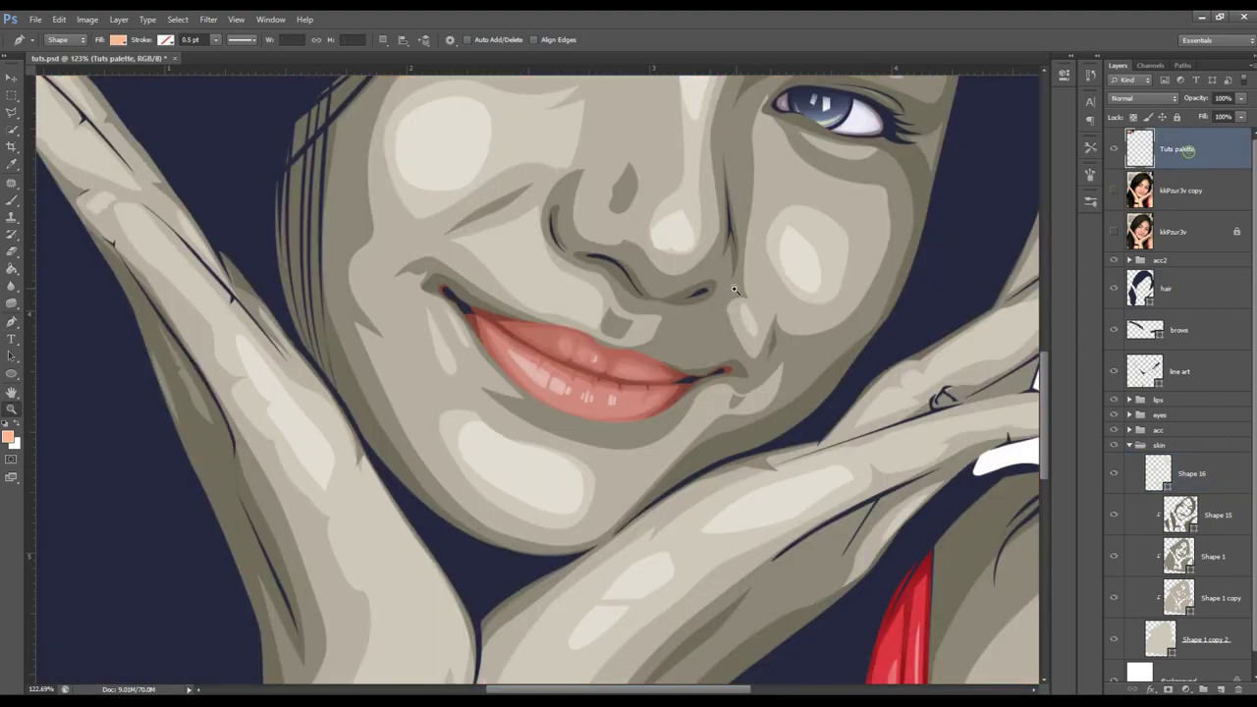
left_click(1178, 149)
key("z")
left_click_drag(541, 483, 570, 474)
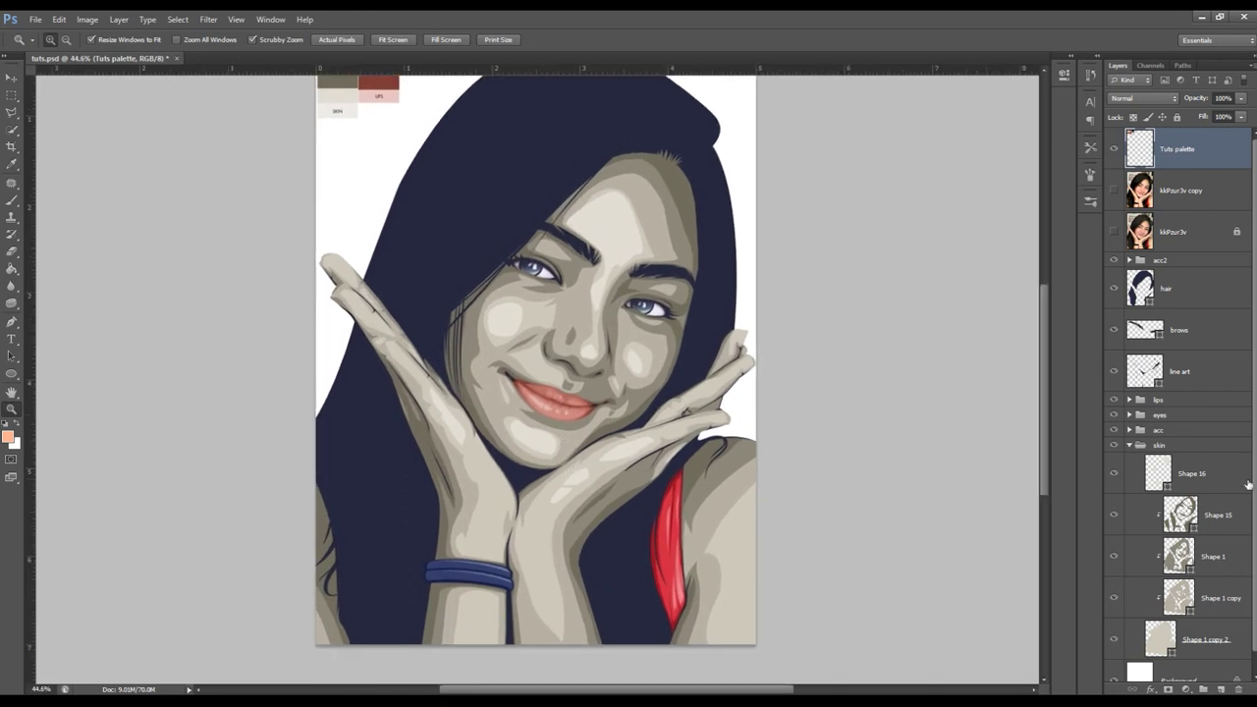
left_click(1228, 494, "alt")
left_click(1208, 445)
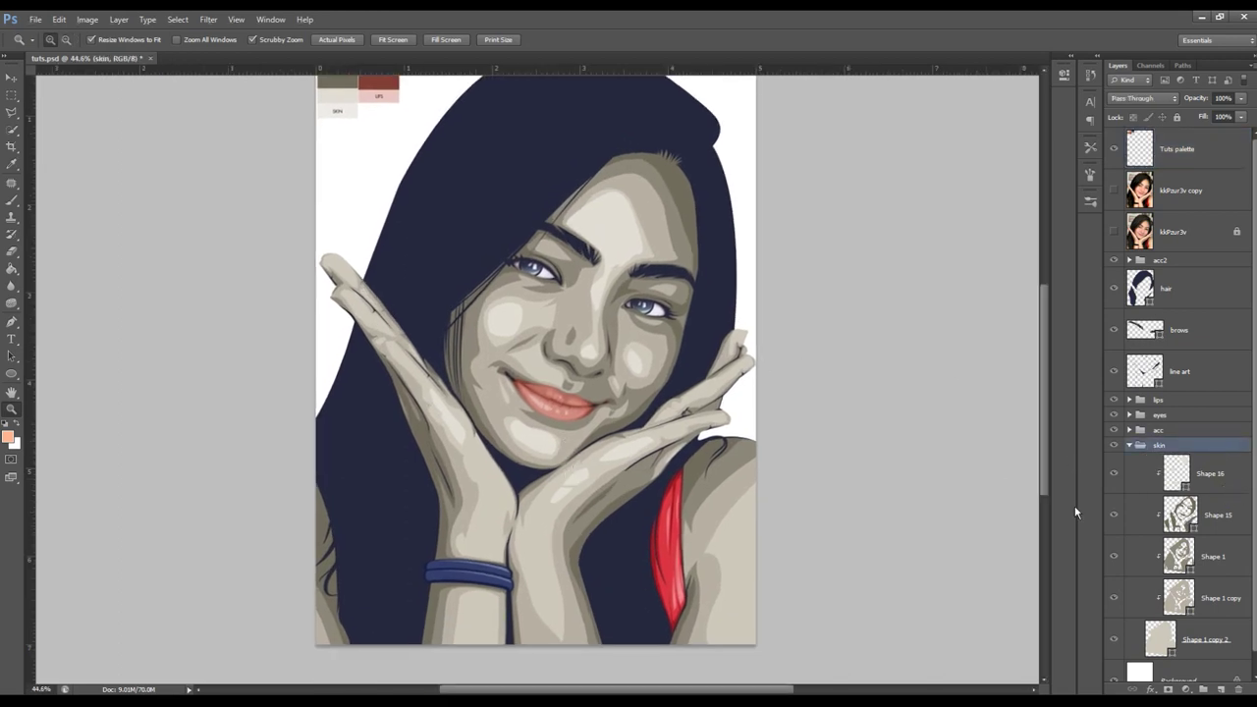
left_click_drag(633, 386, 604, 376)
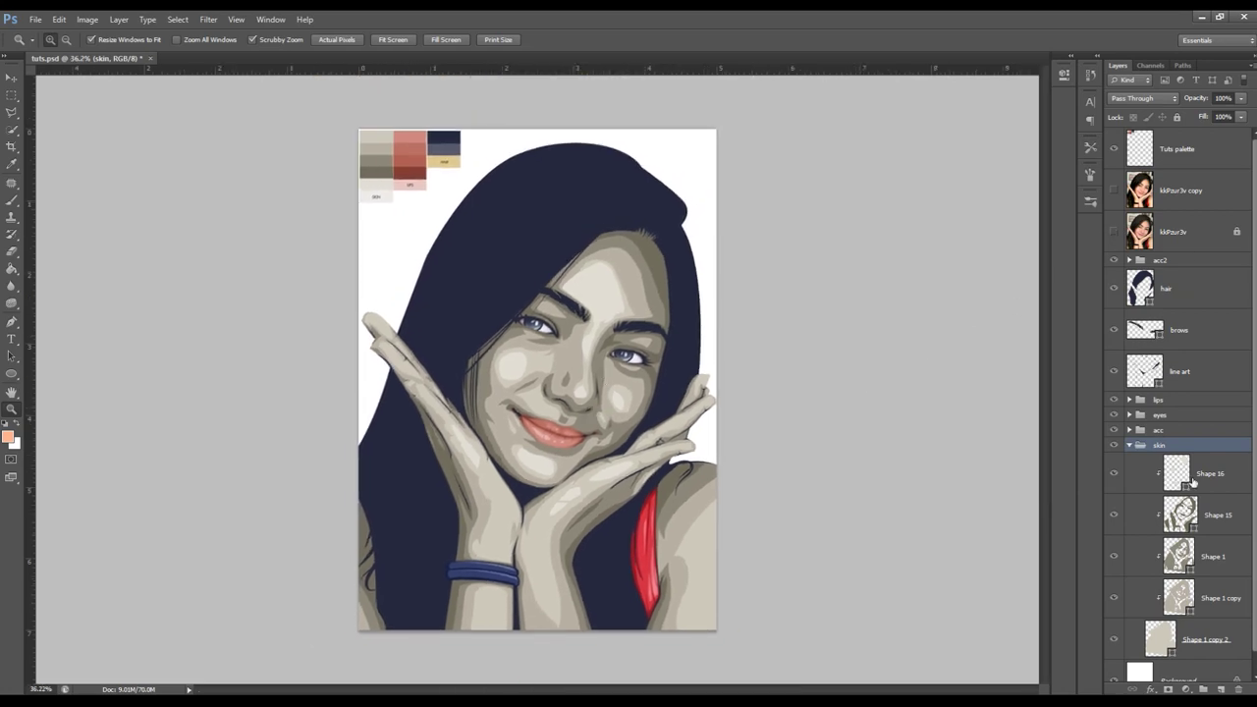
left_click(1115, 234)
- On Shape 16 with Combine Shapes, trace a highlight on the first fingernail of the raised hand
mouse_move(370, 324)
left_mouse_down()
mouse_move(435, 329)
mouse_move(1044, 485)
left_mouse_up()
left_click(1177, 473)
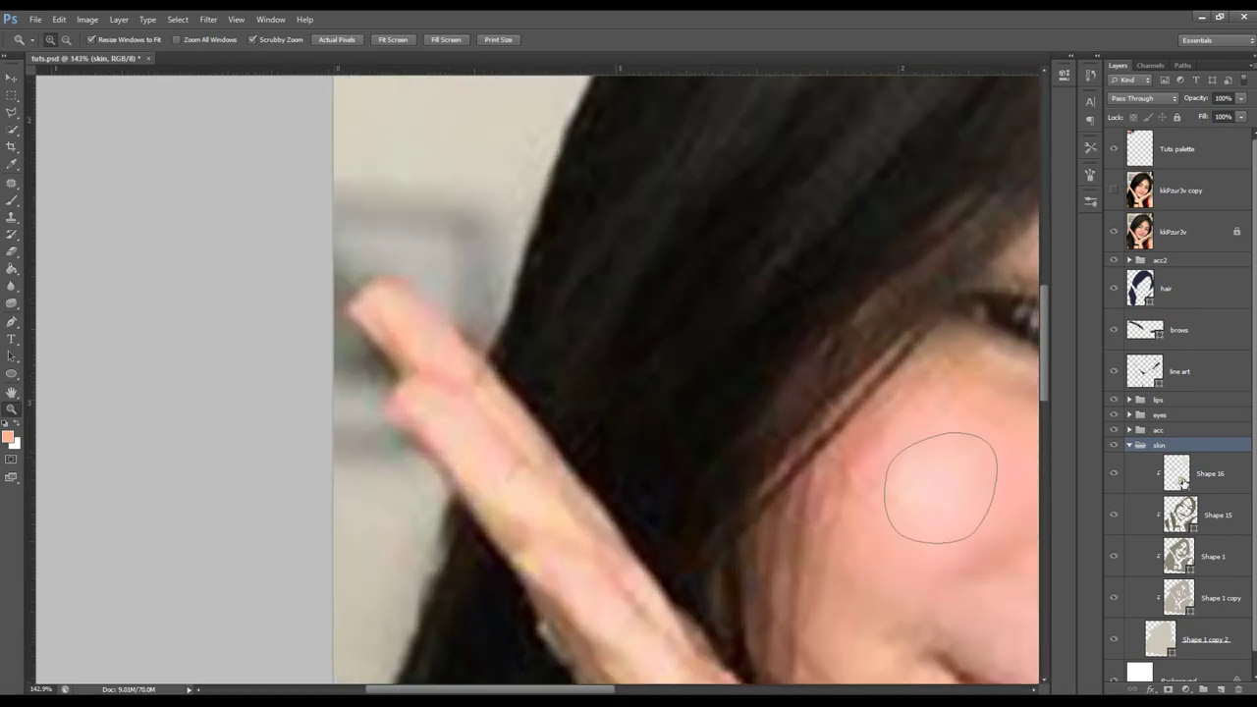
key("p")
left_click(383, 39)
left_click(422, 67)
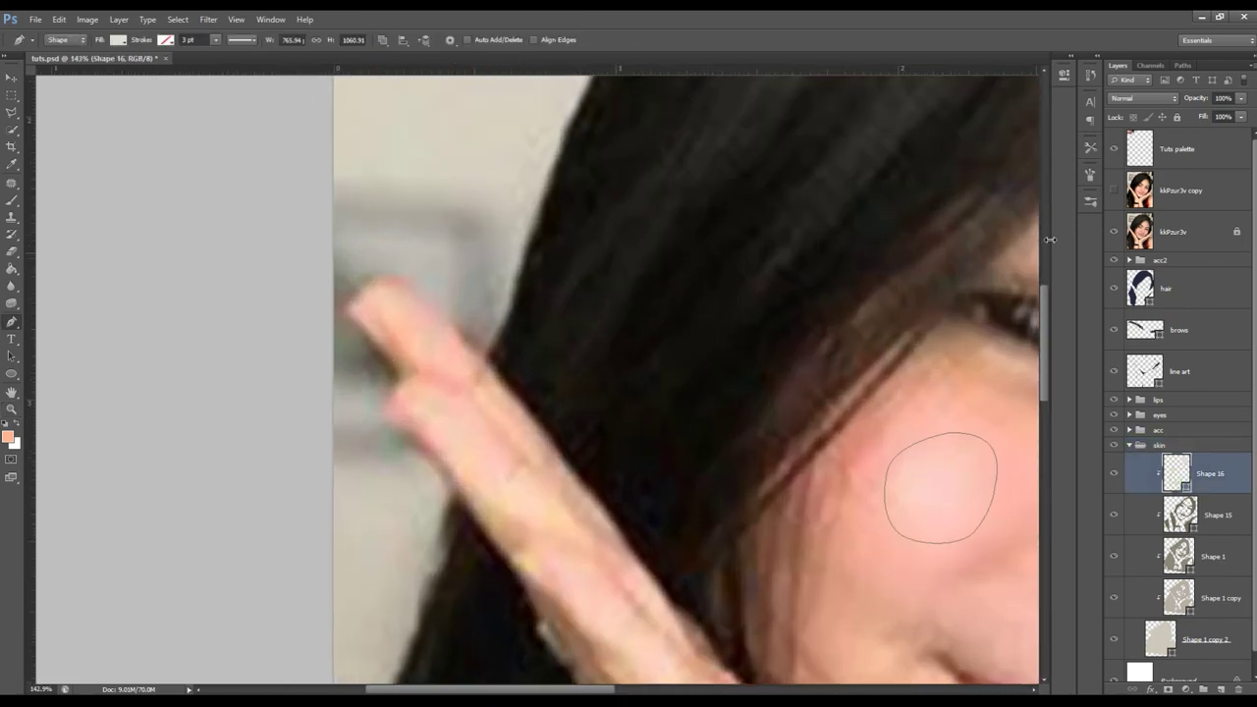
left_click_drag(1117, 192, 1114, 231)
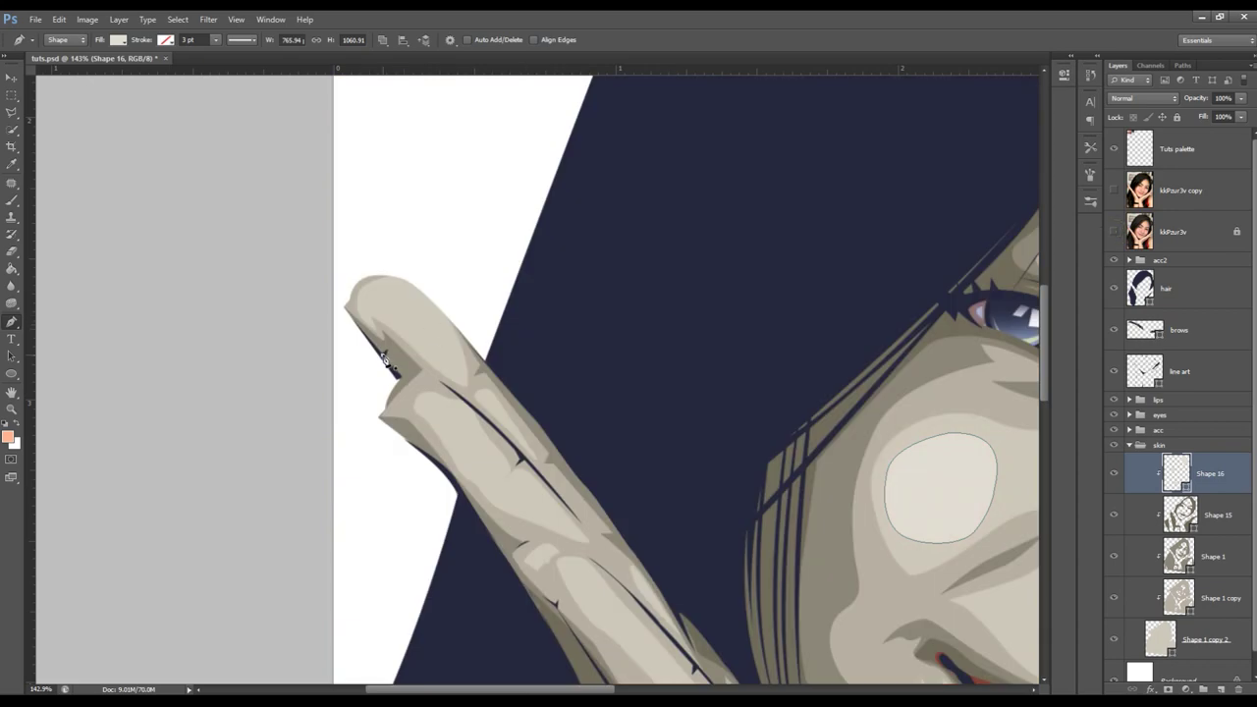
left_click(385, 362)
left_click(357, 306)
left_click(332, 310)
left_click(383, 362)
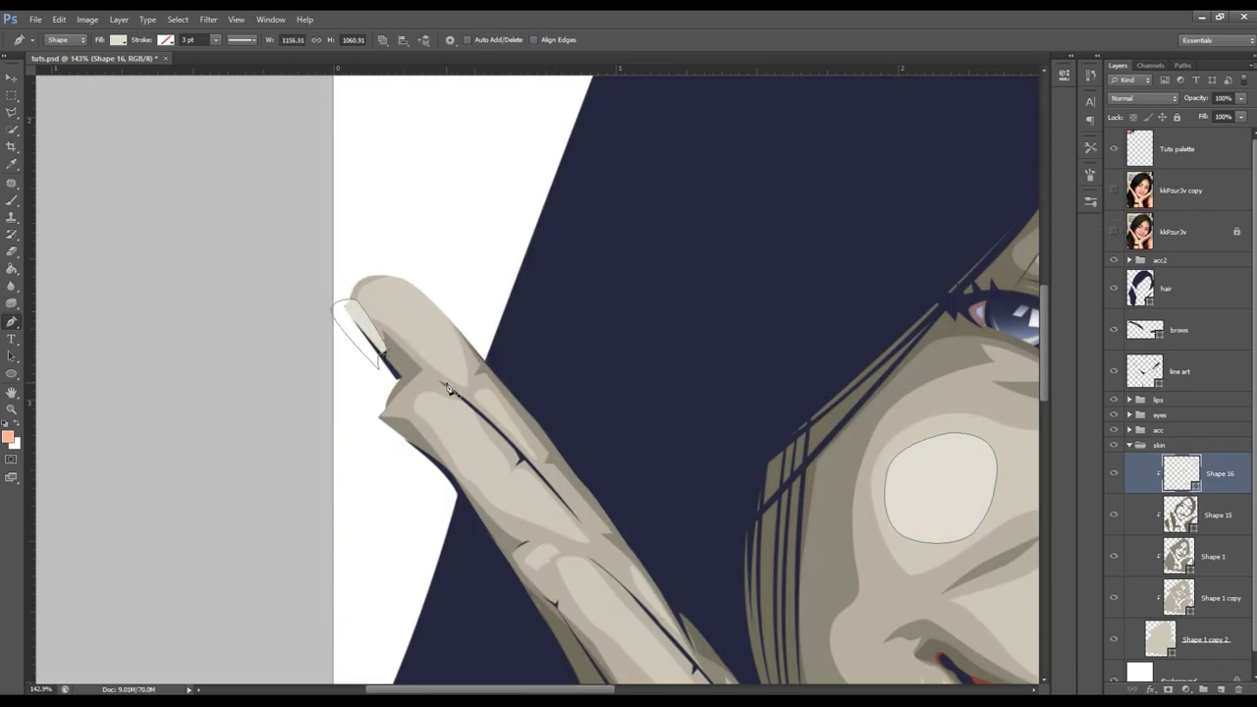
- Trace a highlight on the next fingernail, checking the kkPzur3v photo
scroll(448, 389, "down", 2)
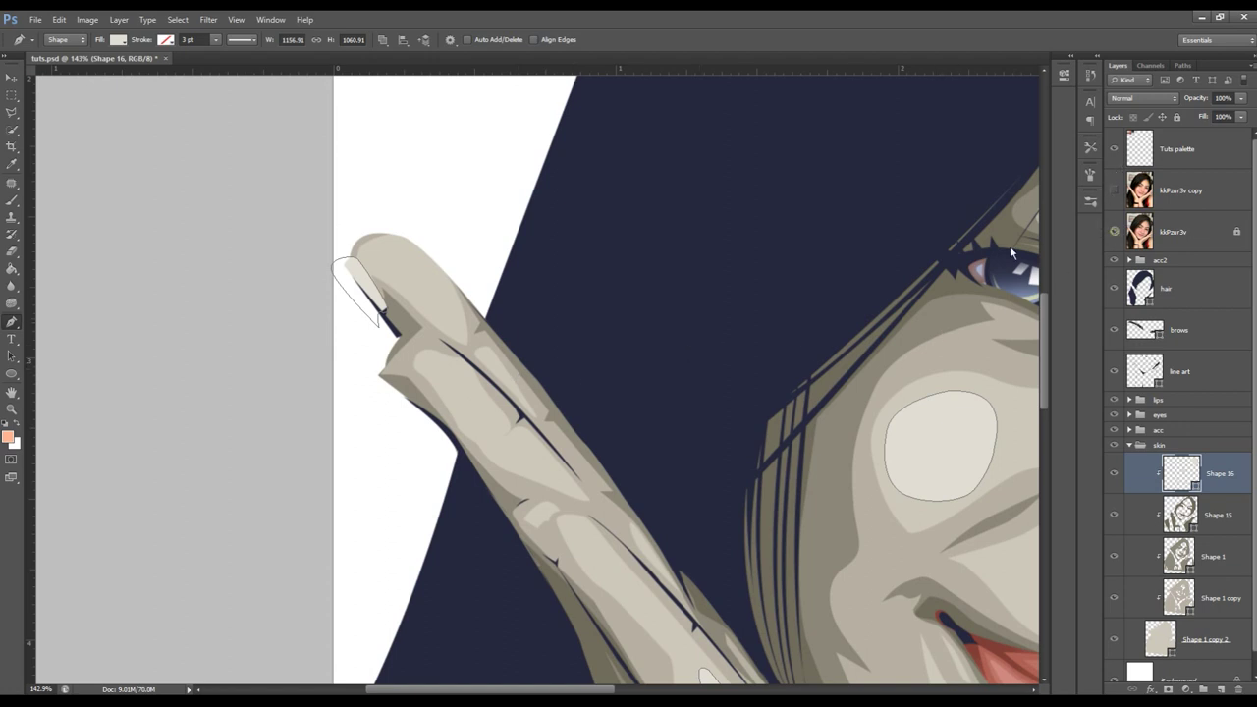
left_click(1114, 232)
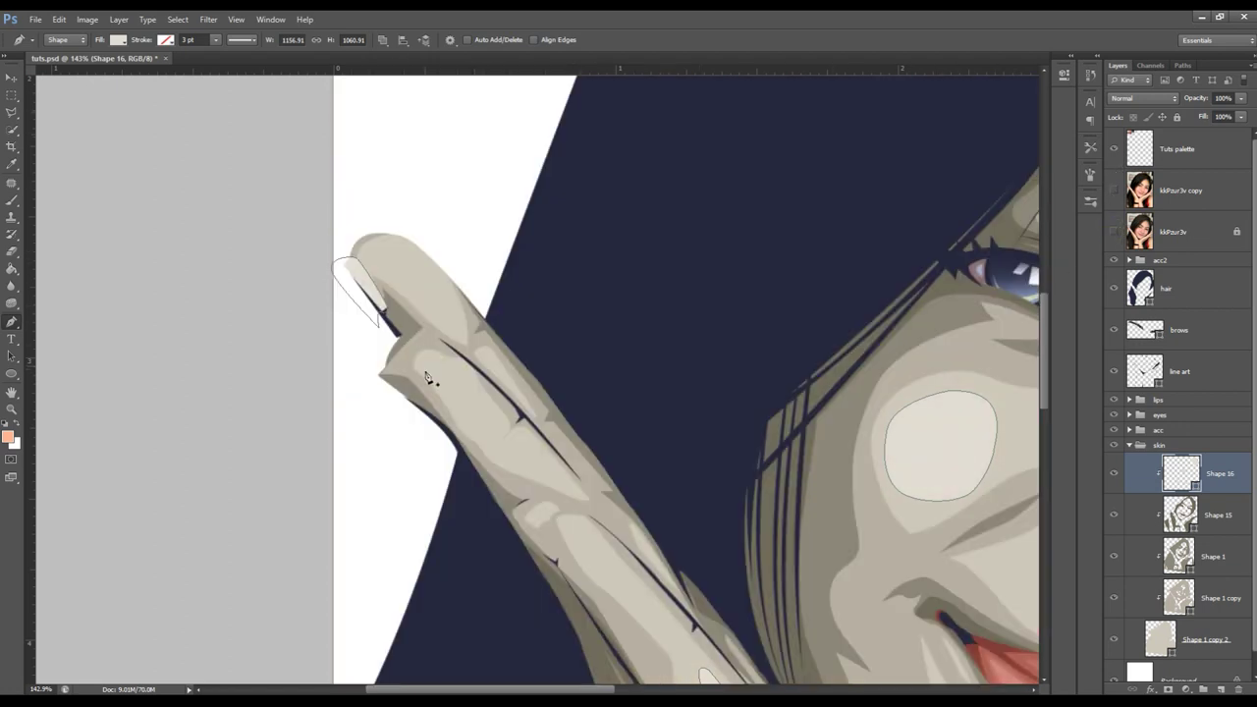
left_click(1114, 232)
left_click(373, 364)
left_click(366, 383)
left_click(425, 412)
- Finish a highlight streak along the forearm
scroll(487, 460, "down", 3)
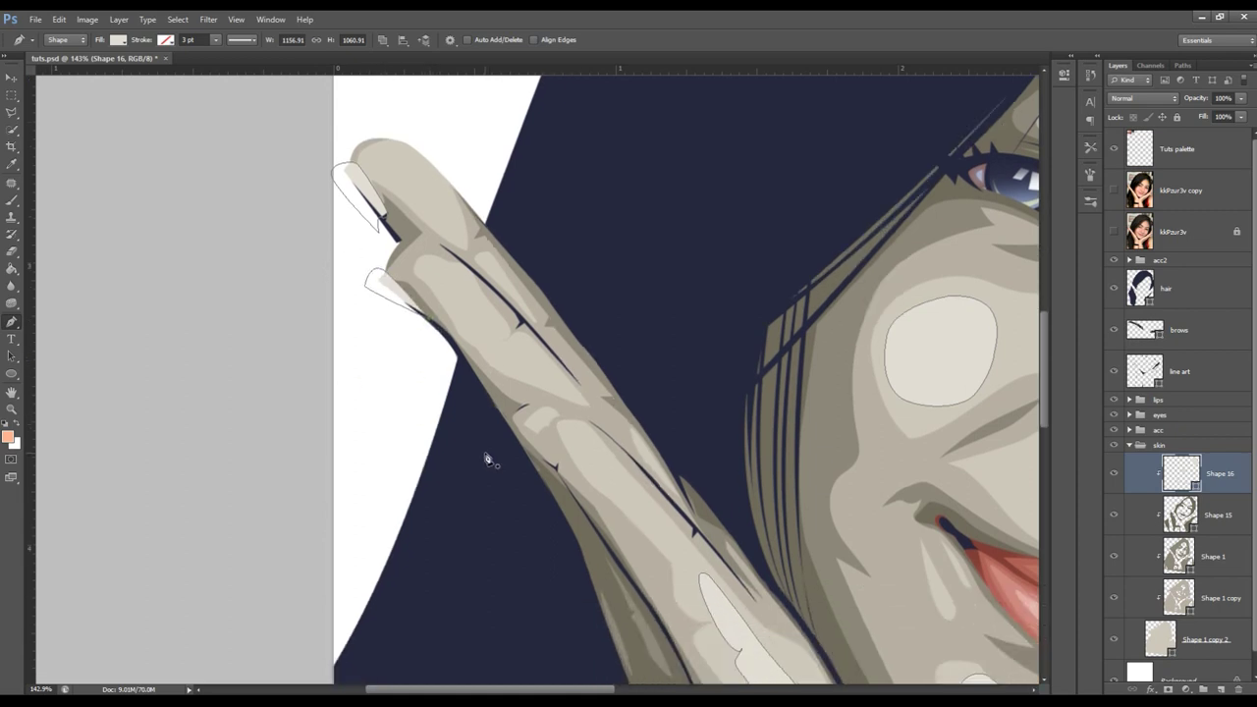
scroll(491, 452, "down", 2)
scroll(545, 417, "down", 2)
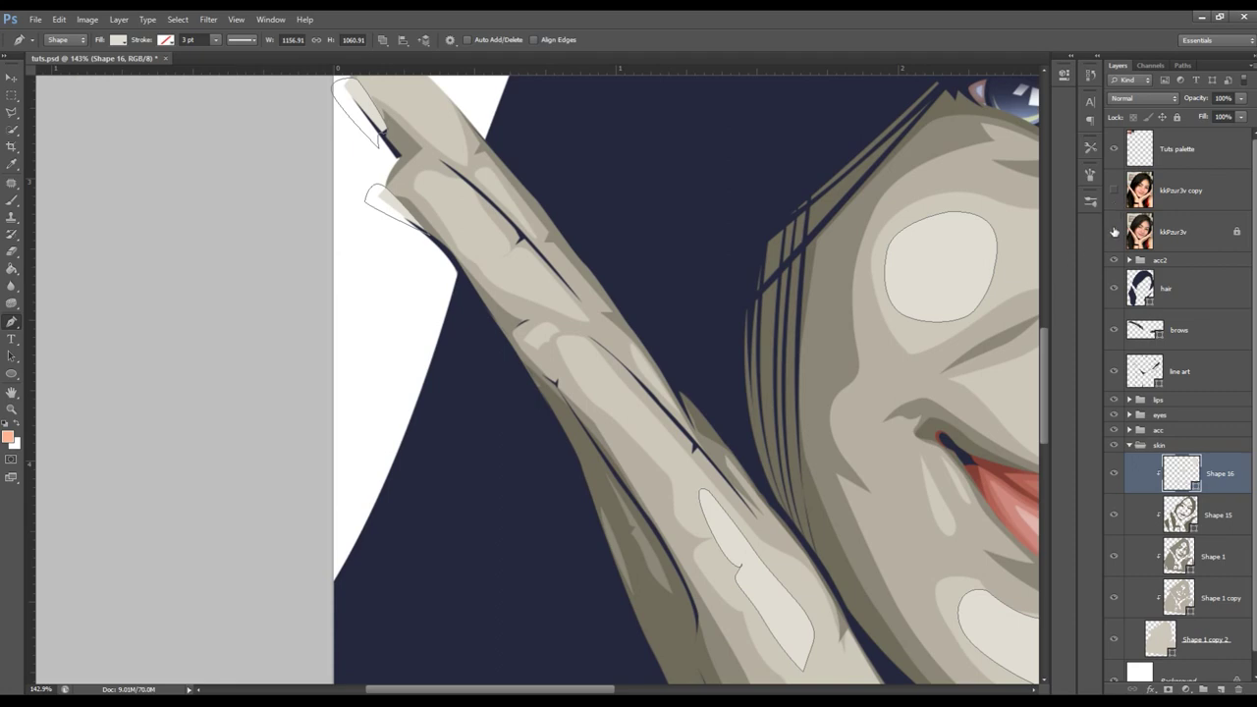
left_click(1114, 231)
left_click(1114, 231)
left_click(515, 333)
key("Return")
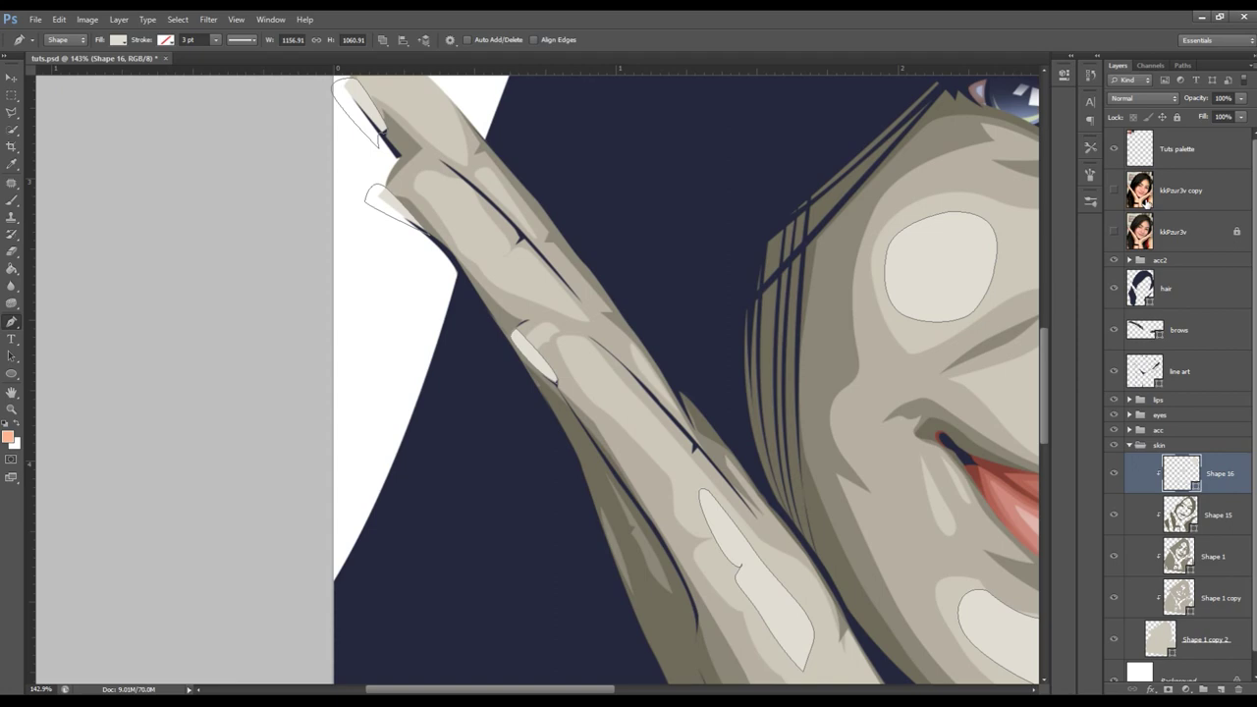
- Compare with the reference photo and zoom out to the whole illustration
left_click(1117, 232)
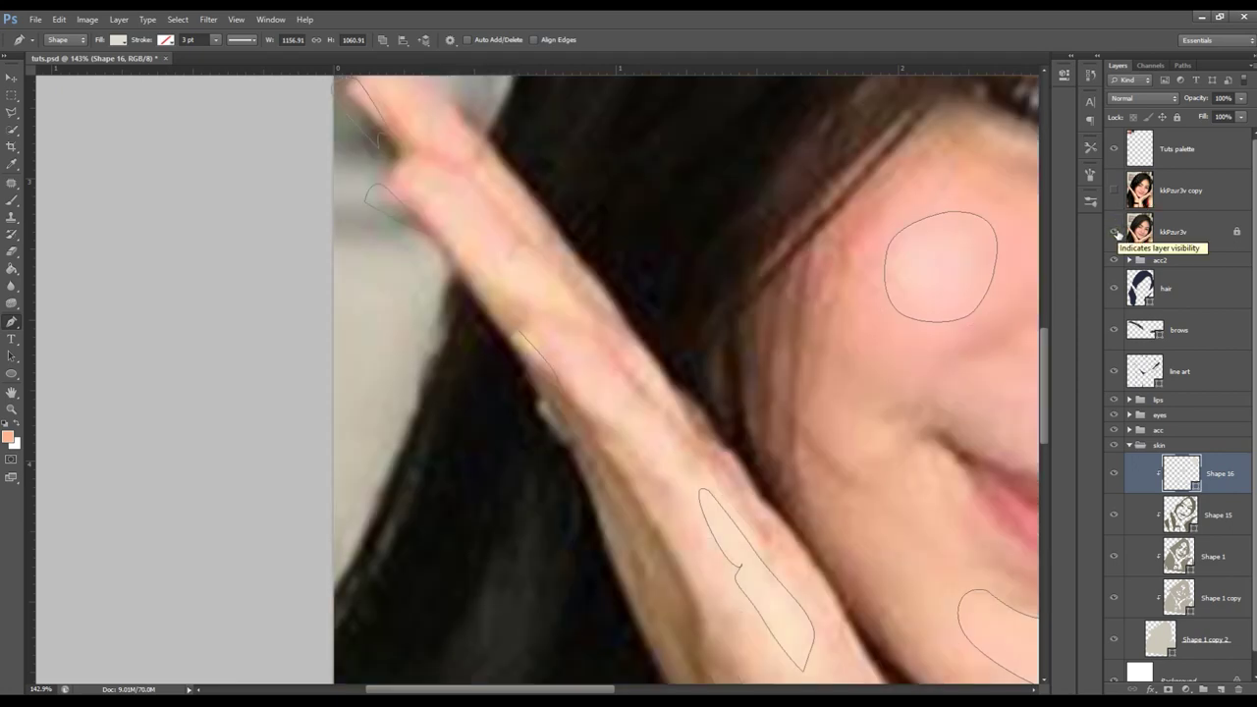
left_click(1116, 232)
left_click(1183, 150)
key("z")
left_click_drag(801, 293, 729, 265)
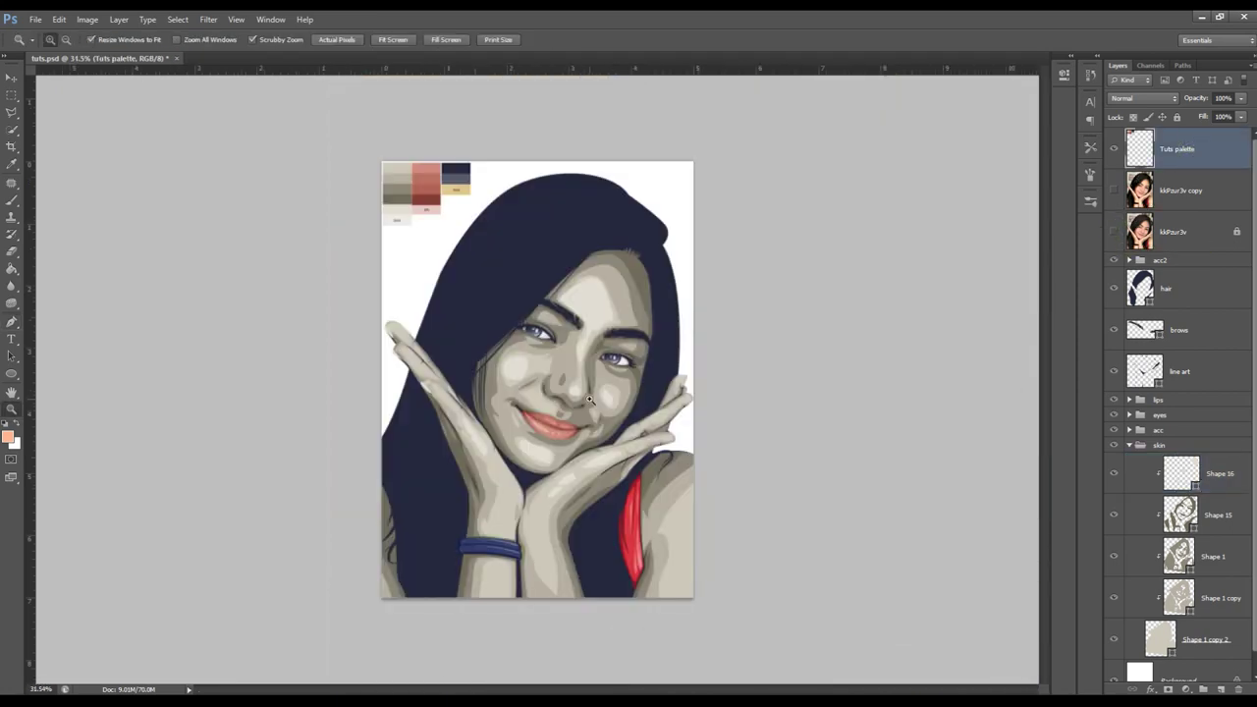
- Add knuckle shapes to the left hand's Shape 1 copy layer using Combine Shapes
left_click_drag(442, 379, 569, 402)
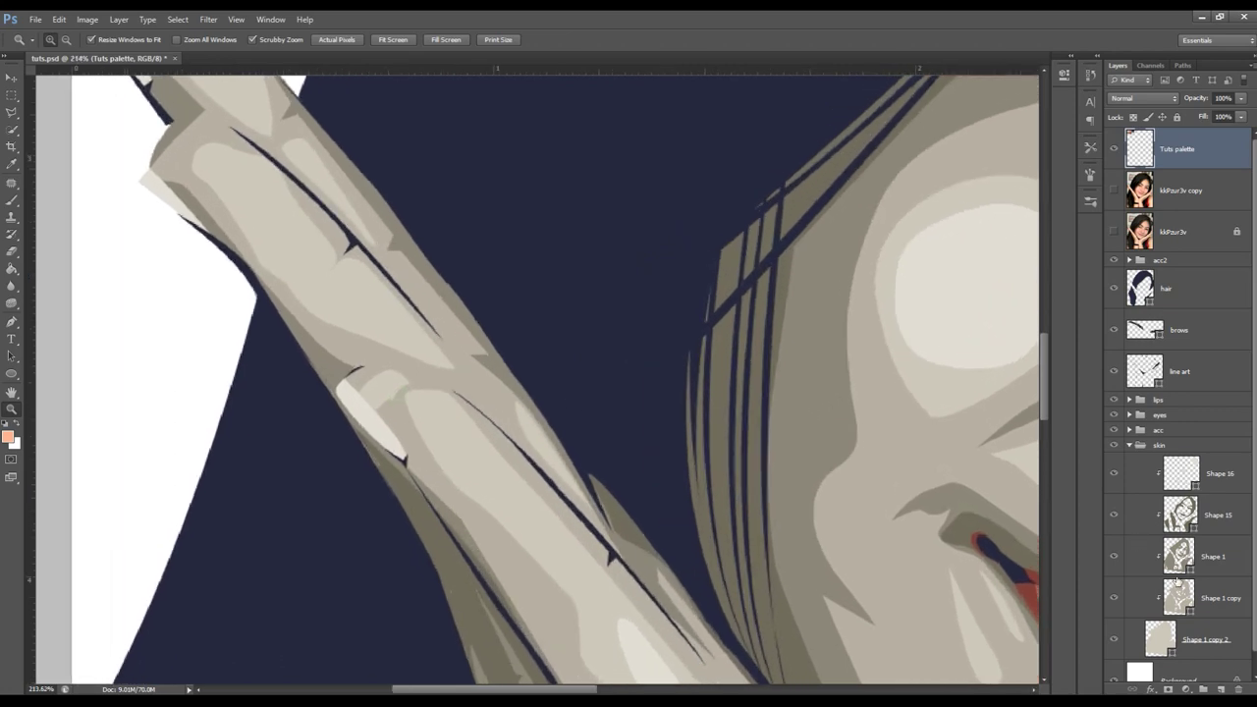
left_click(1189, 595)
key("p")
left_click(382, 39)
left_click(414, 71)
mouse_move(389, 377)
left_mouse_down()
mouse_move(404, 373)
mouse_move(393, 403)
mouse_move(437, 411)
mouse_move(442, 391)
left_mouse_up()
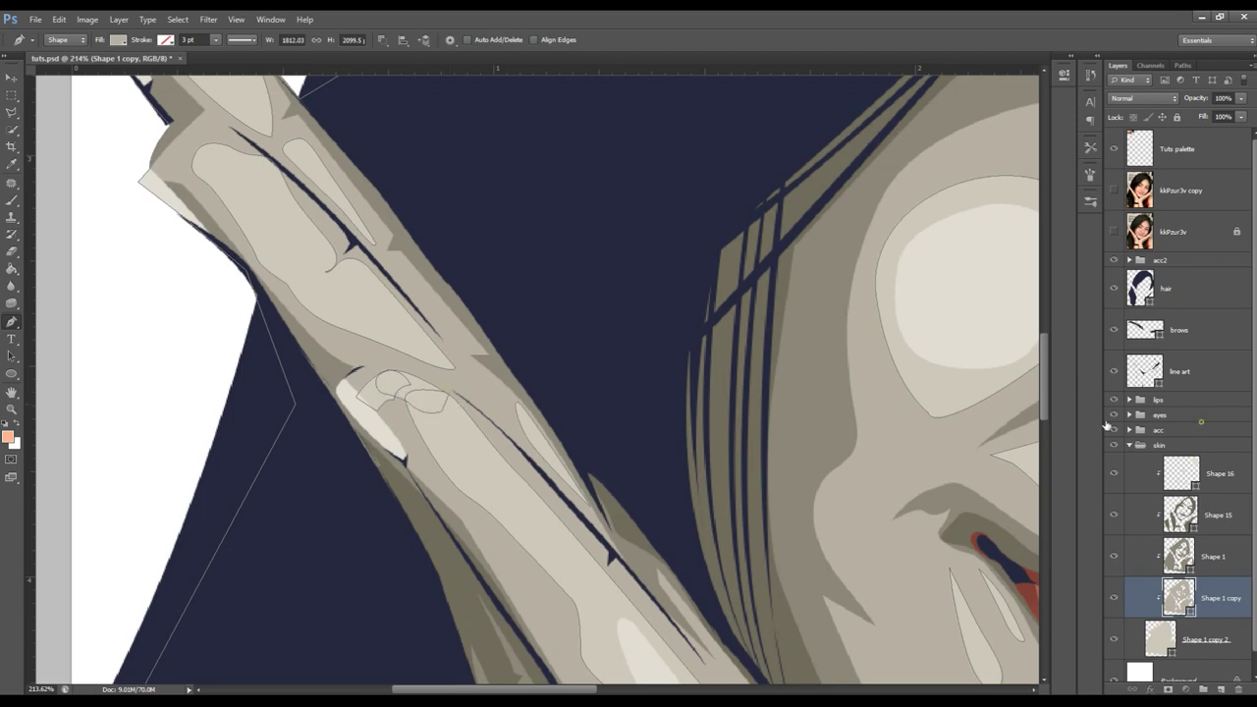
- Trace the first pale nail highlight on a right-hand fingertip in Shape 16
left_click(1169, 430)
key("z")
left_click_drag(728, 294, 561, 368)
mouse_move(640, 400)
left_mouse_down()
mouse_move(710, 429)
mouse_move(690, 411)
left_mouse_up()
left_click(1114, 232)
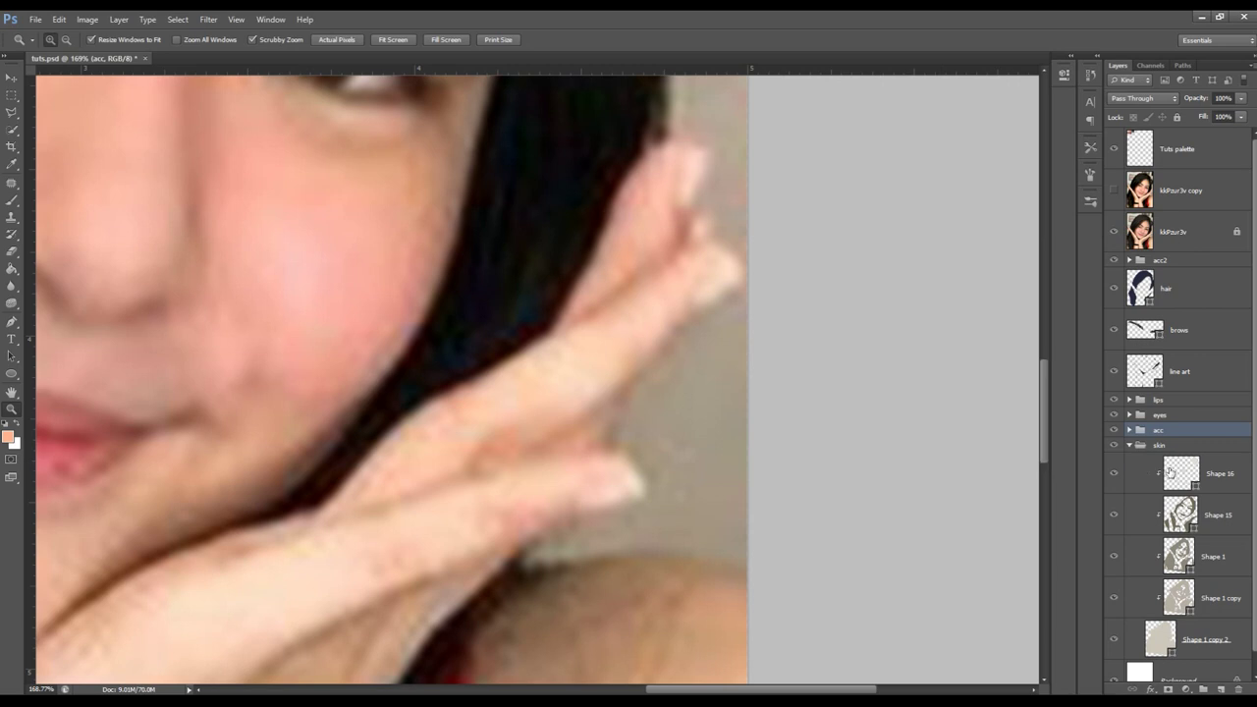
left_click(1171, 474)
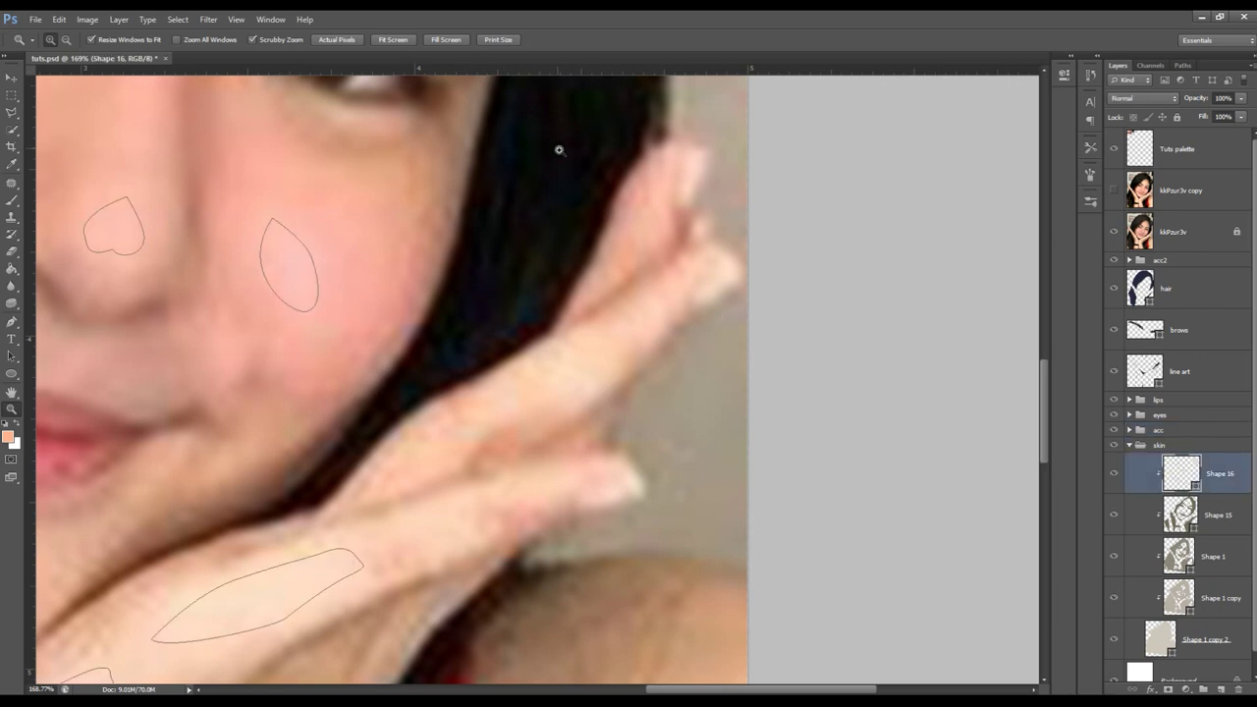
key("p")
left_click(576, 511)
left_click_drag(603, 486, 630, 473)
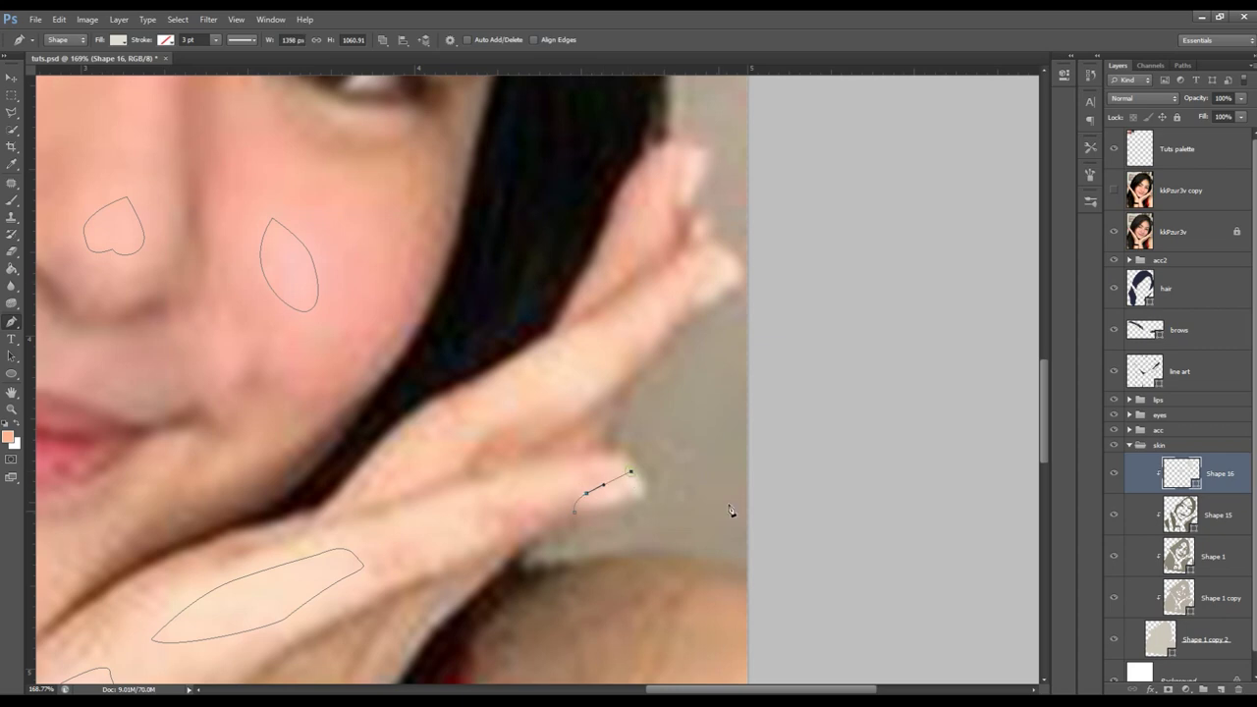
left_click(1113, 231)
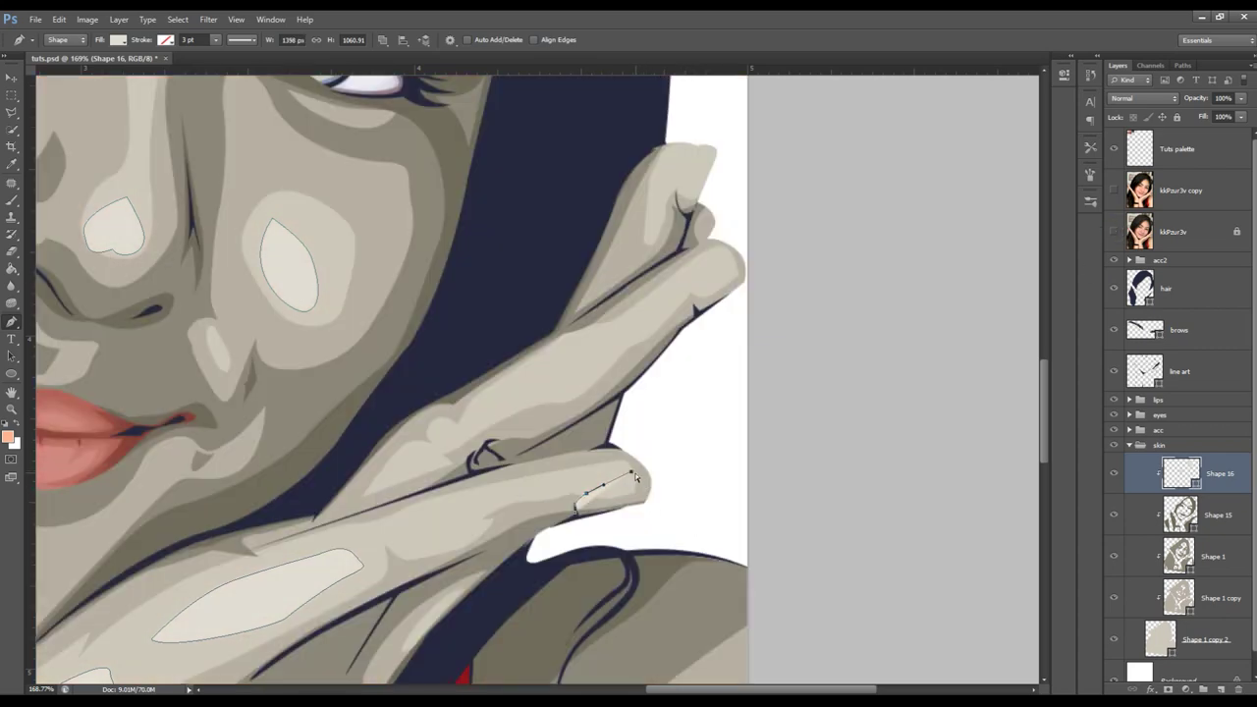
left_click_drag(647, 503, 644, 520)
left_click(577, 510)
- Add a second curved nail highlight on the next fingertip
scroll(877, 365, "up", 4)
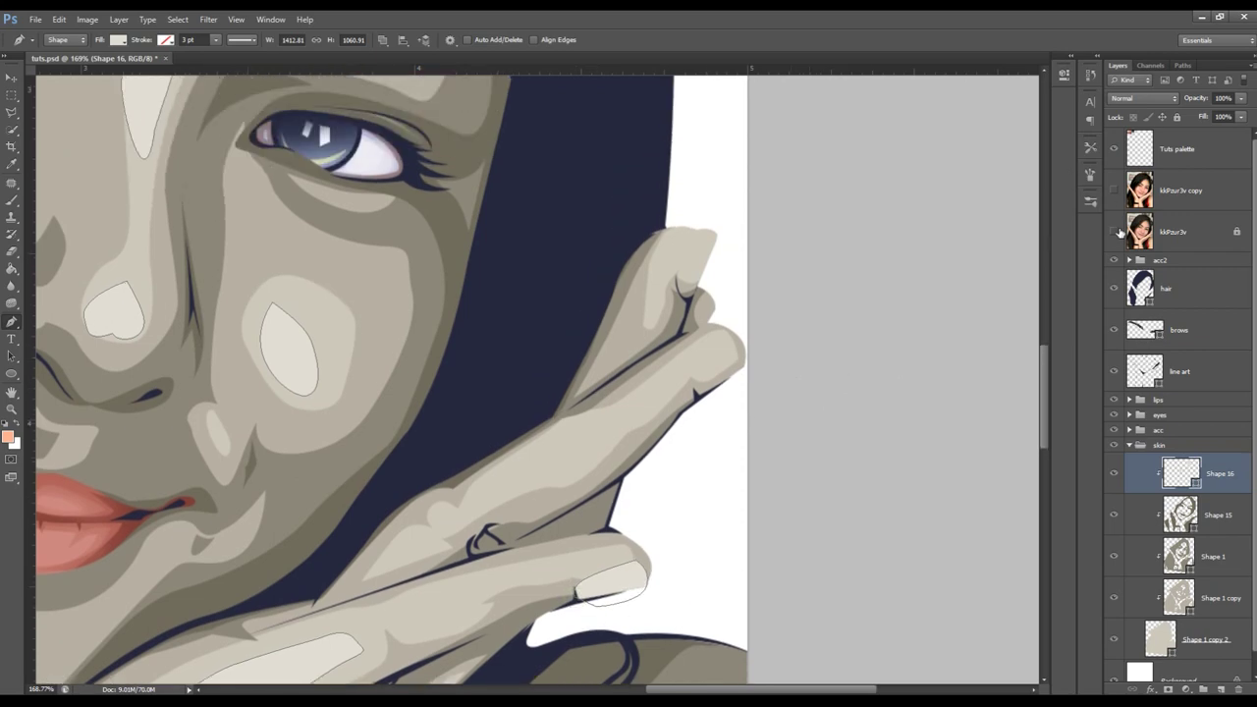
left_click(1115, 232)
left_click(1115, 232)
left_click(696, 395)
left_click(730, 341)
left_click_drag(746, 361, 747, 381)
left_click(694, 383)
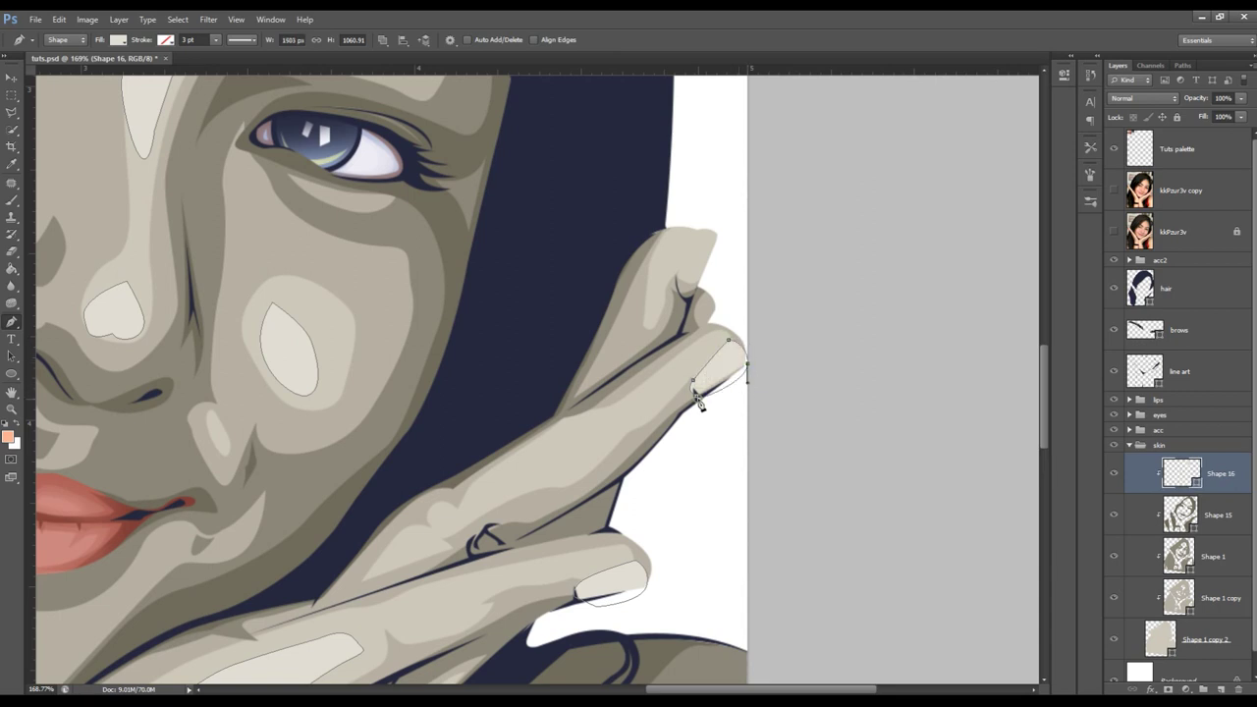
- Draw the top finger's pointed nail highlight, then zoom out to the whole portrait
scroll(715, 346, "up", 1)
left_click(676, 318)
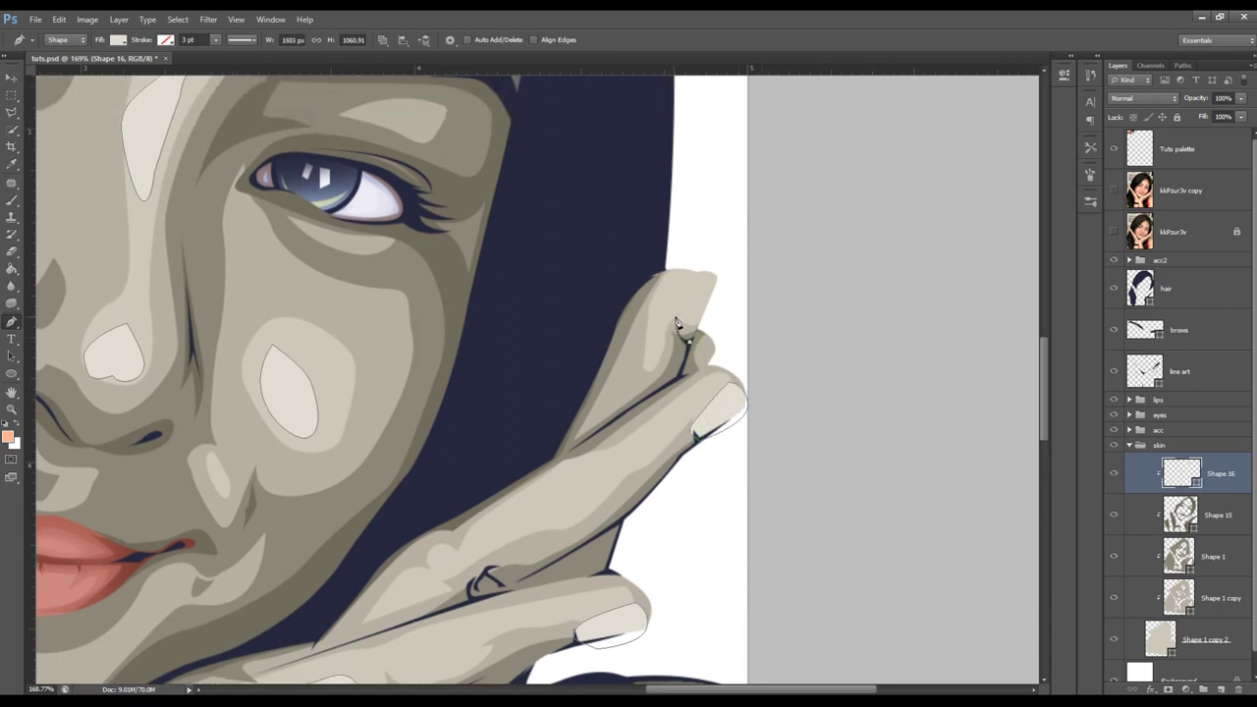
left_click_drag(696, 272, 713, 261)
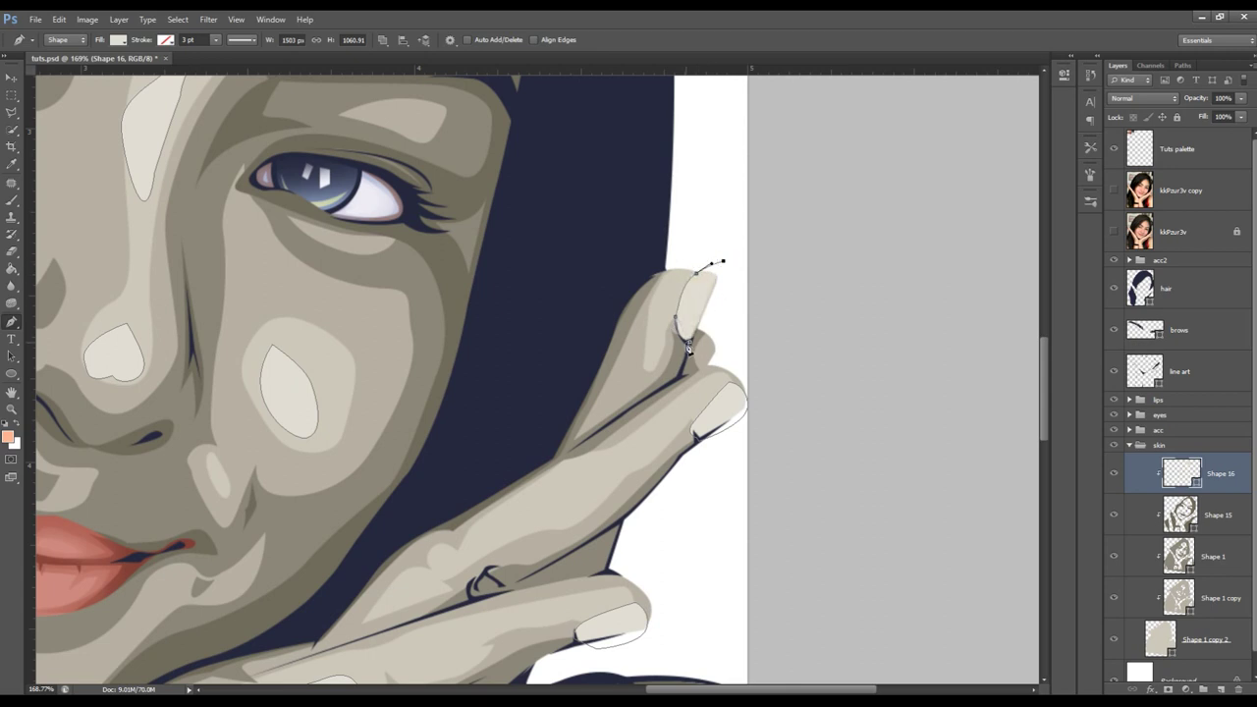
left_click(724, 263)
left_click(1115, 228)
mouse_move(709, 328)
left_mouse_down()
mouse_move(728, 344)
mouse_move(696, 377)
left_mouse_up()
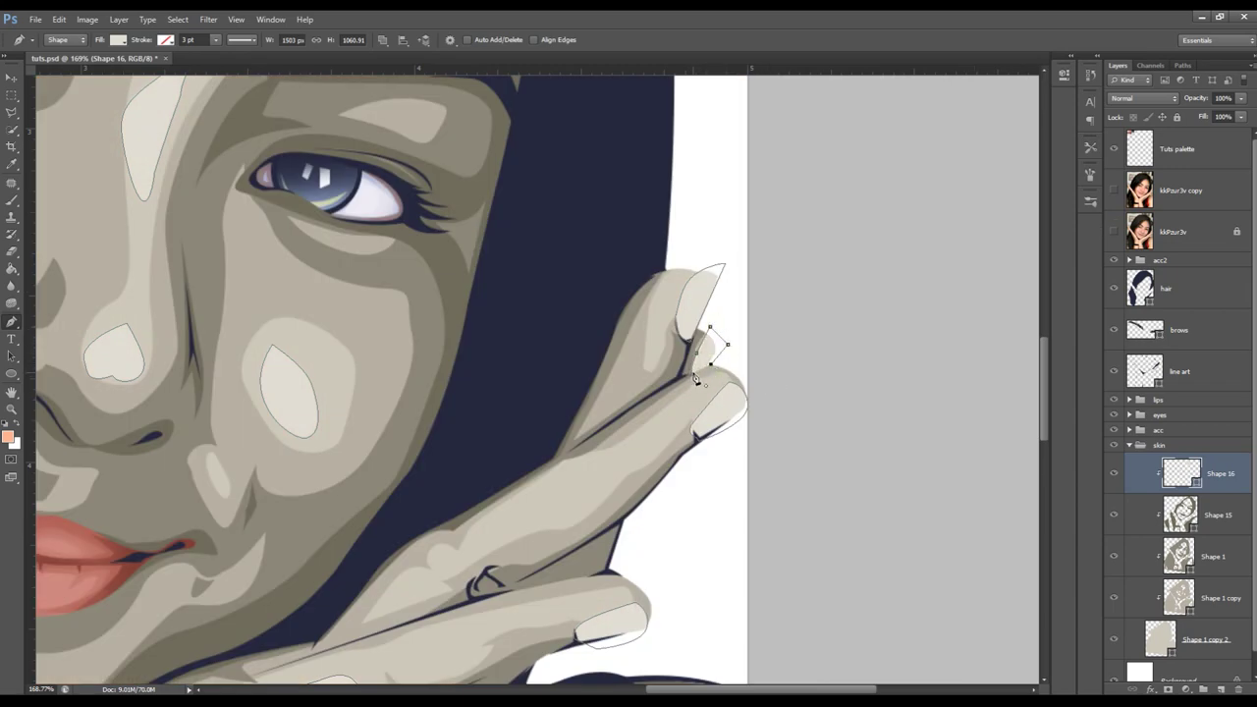
left_click(1169, 415)
key("z")
mouse_move(806, 373)
left_mouse_down()
mouse_move(710, 345)
mouse_move(725, 346)
left_mouse_up()
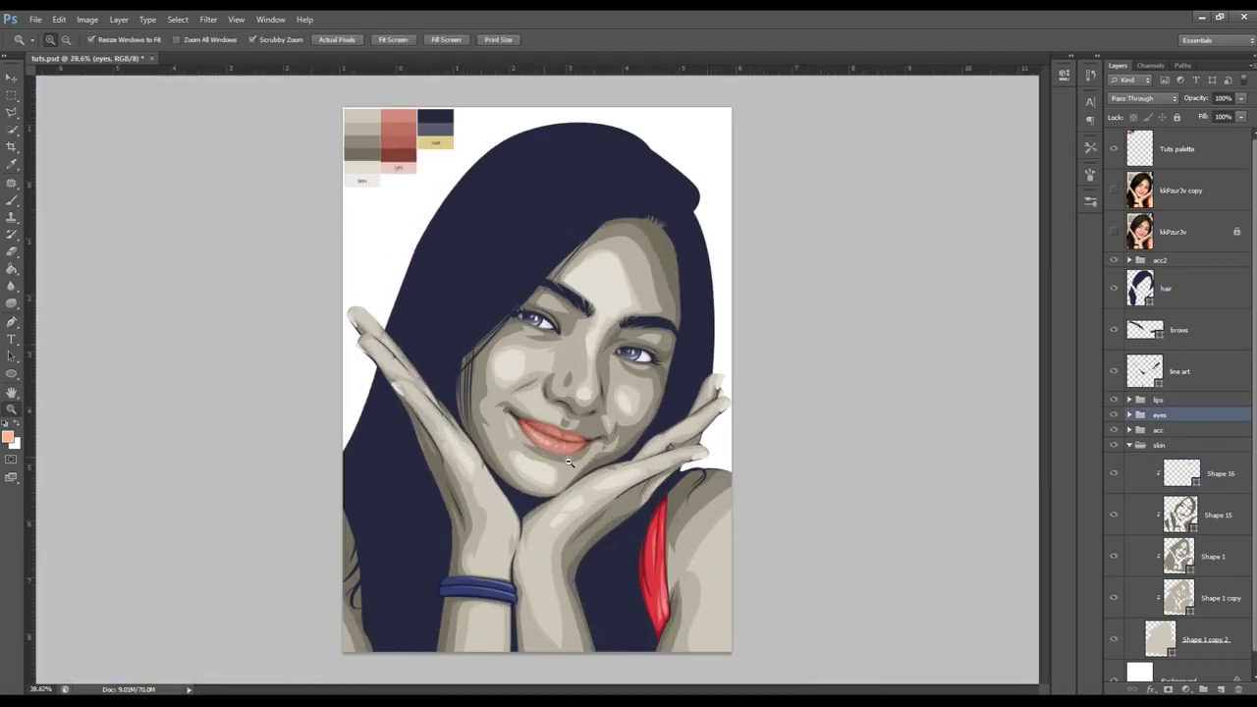
- Zoom in on the nose with the reference photo shown, ready to add to Shape 1 with Combine Shapes
left_click(1216, 477)
left_click(1214, 432)
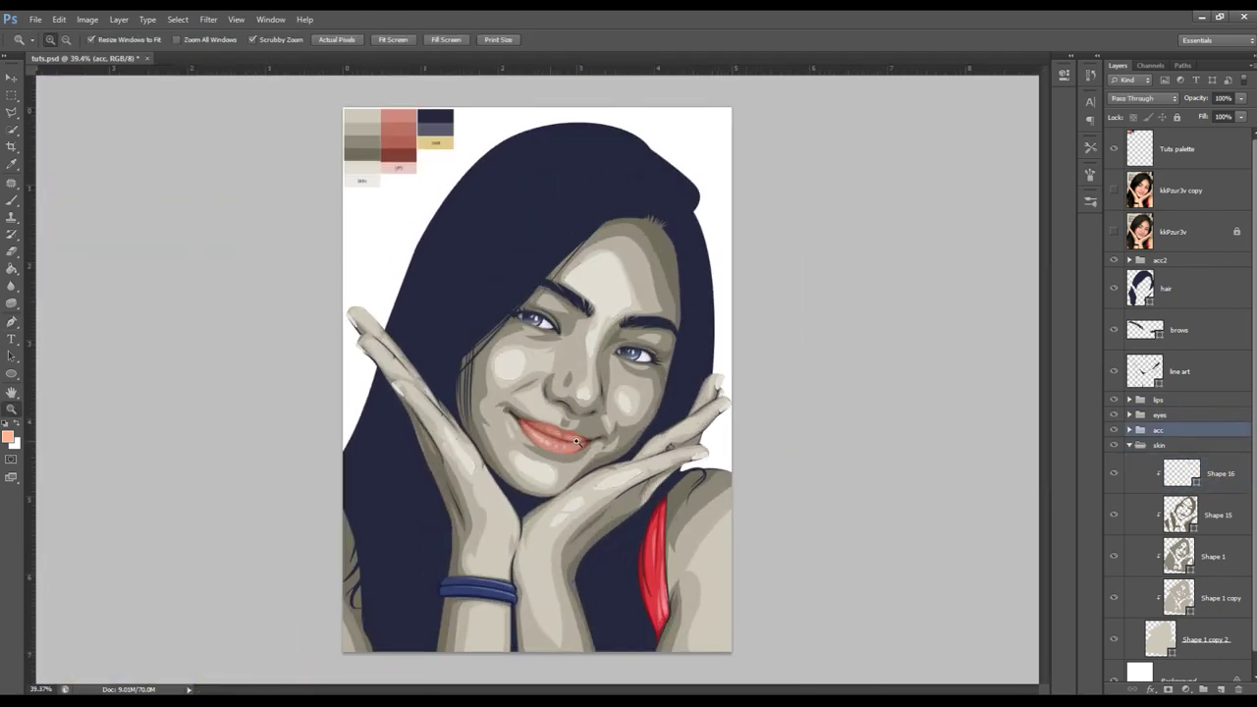
left_click_drag(526, 336, 576, 364)
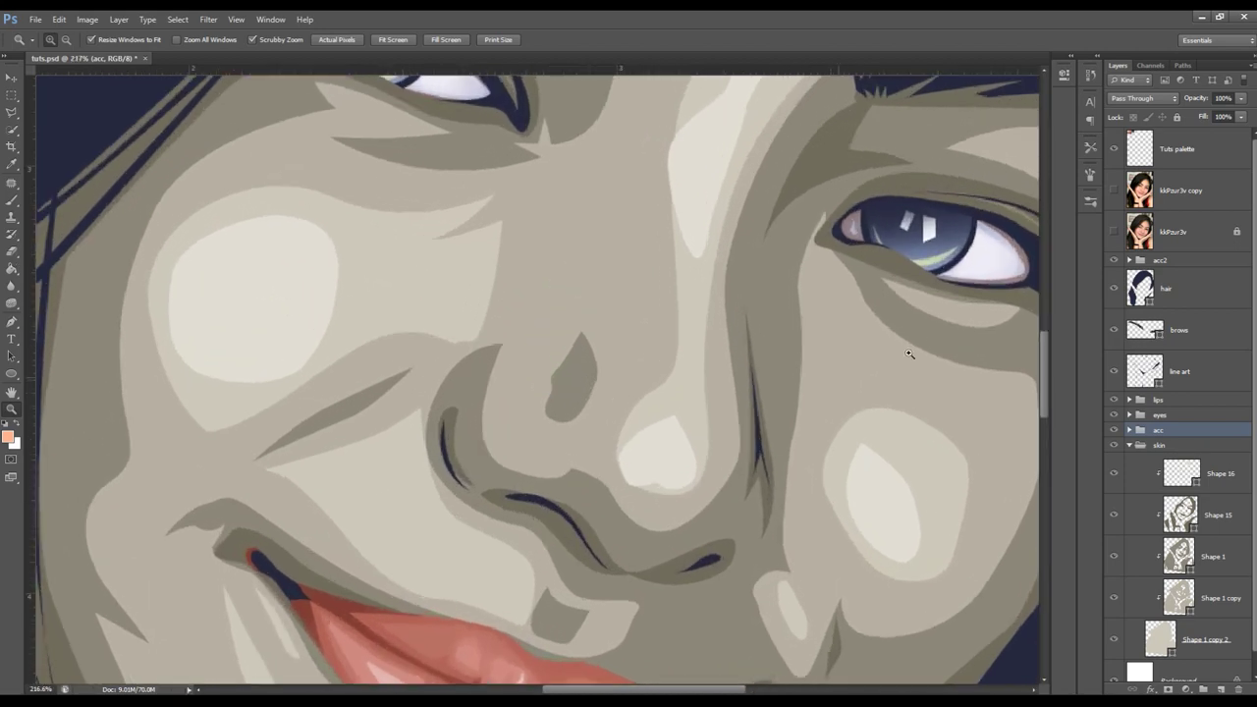
left_click(1114, 232)
left_click(1216, 515)
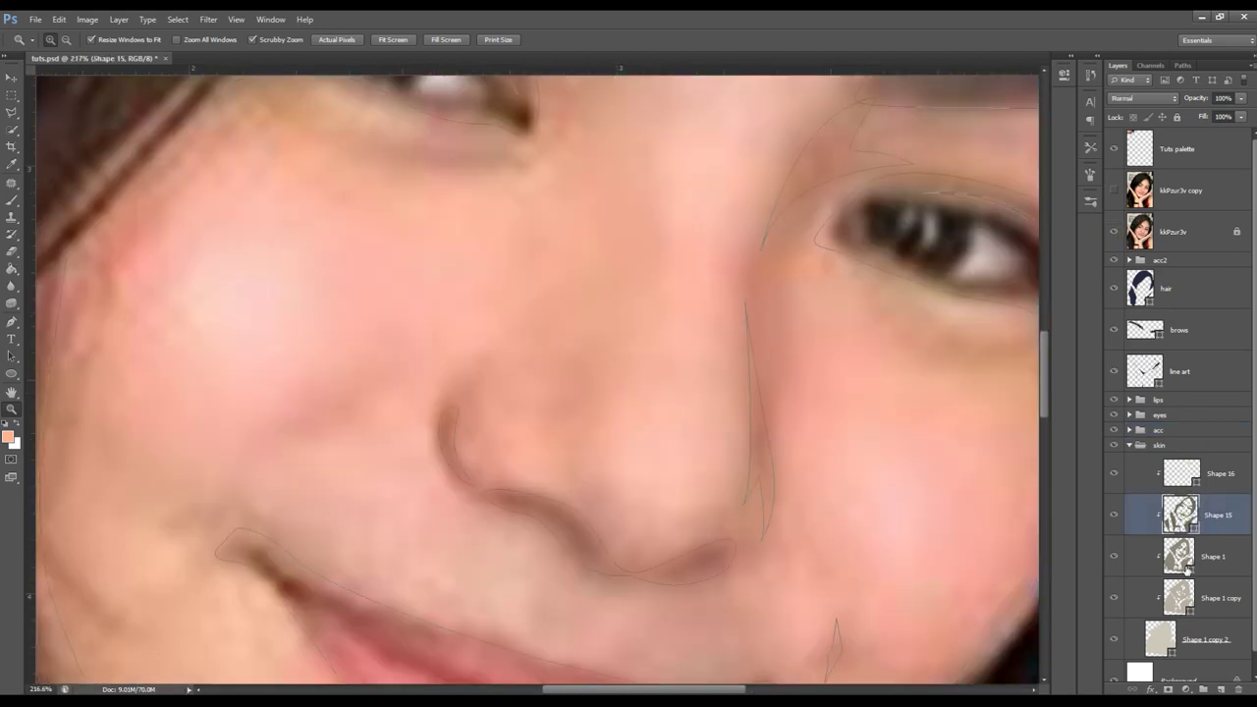
left_click(1216, 556)
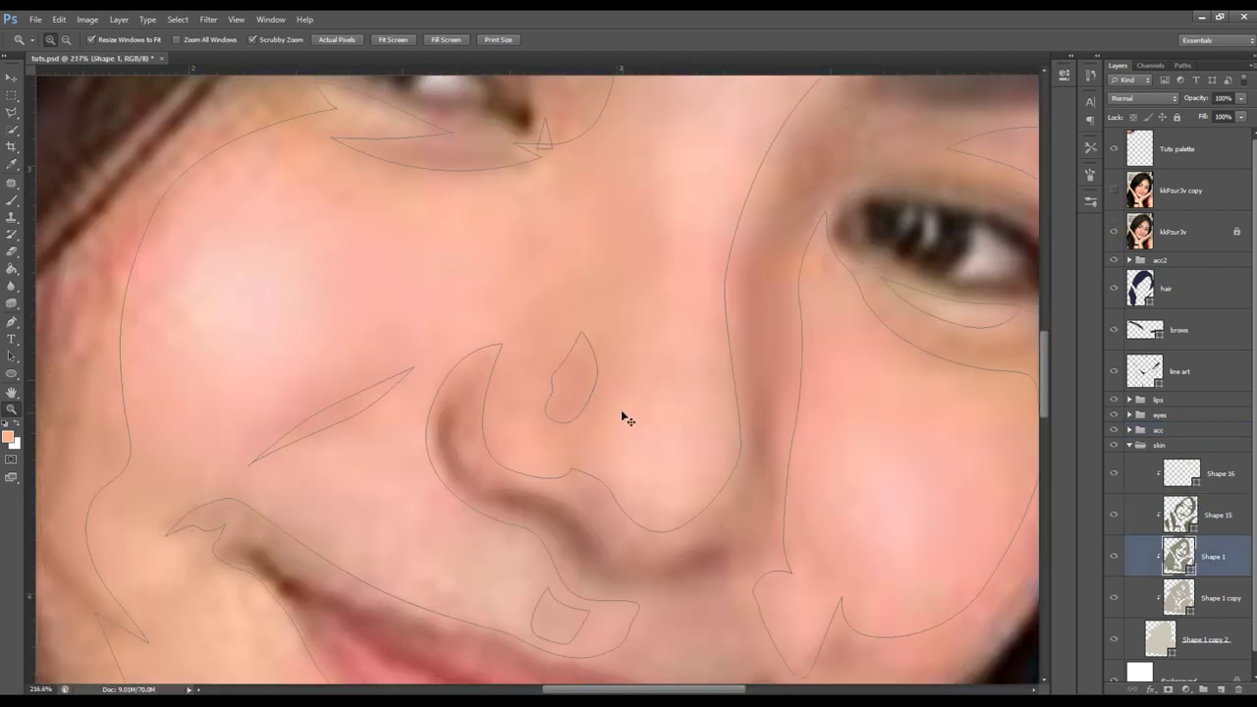
key("Delete")
key("p")
key("Escape")
left_click(383, 40)
left_click(414, 64)
- Draw a thin curved shadow shape along the left side of the nose bridge
left_click(582, 454)
left_click_drag(578, 427, 585, 407)
left_click(585, 351)
left_click(592, 324)
left_click_drag(560, 391, 560, 416)
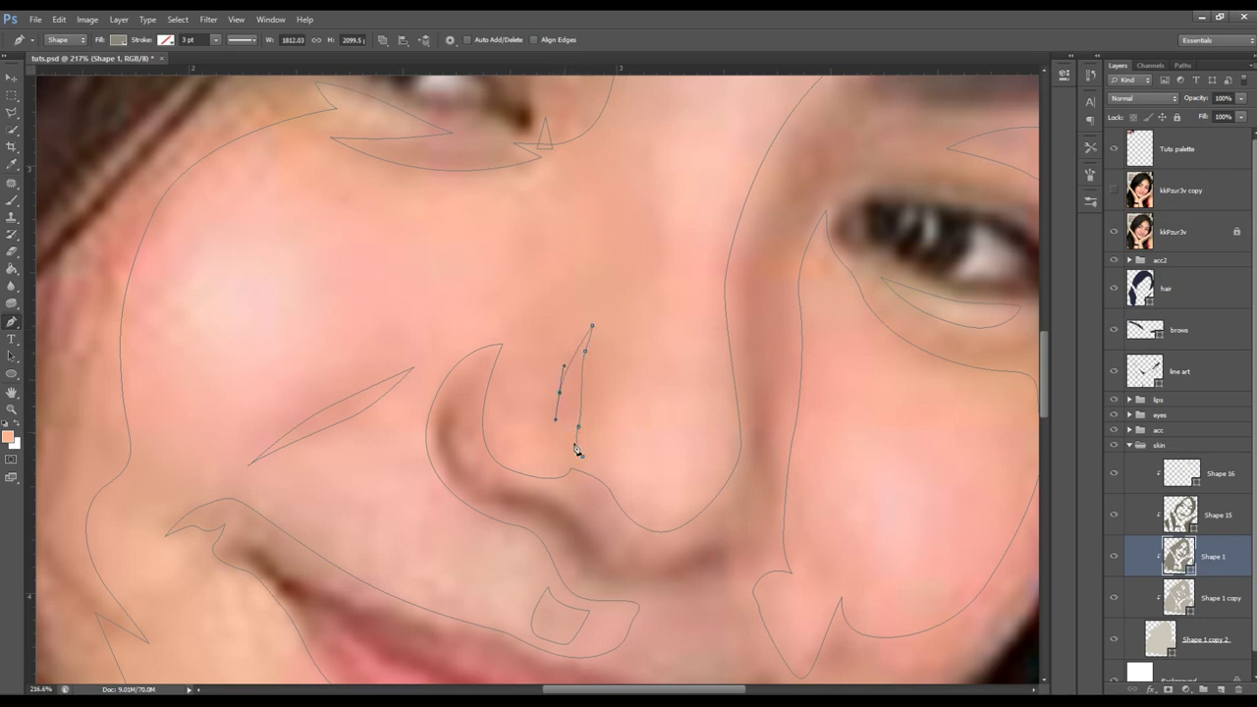
left_click(583, 455)
- Hide the reference photo and zoom back in on the cheek and nose
left_click(1112, 231)
left_click(1179, 190)
key("z")
key("ctrl+0")
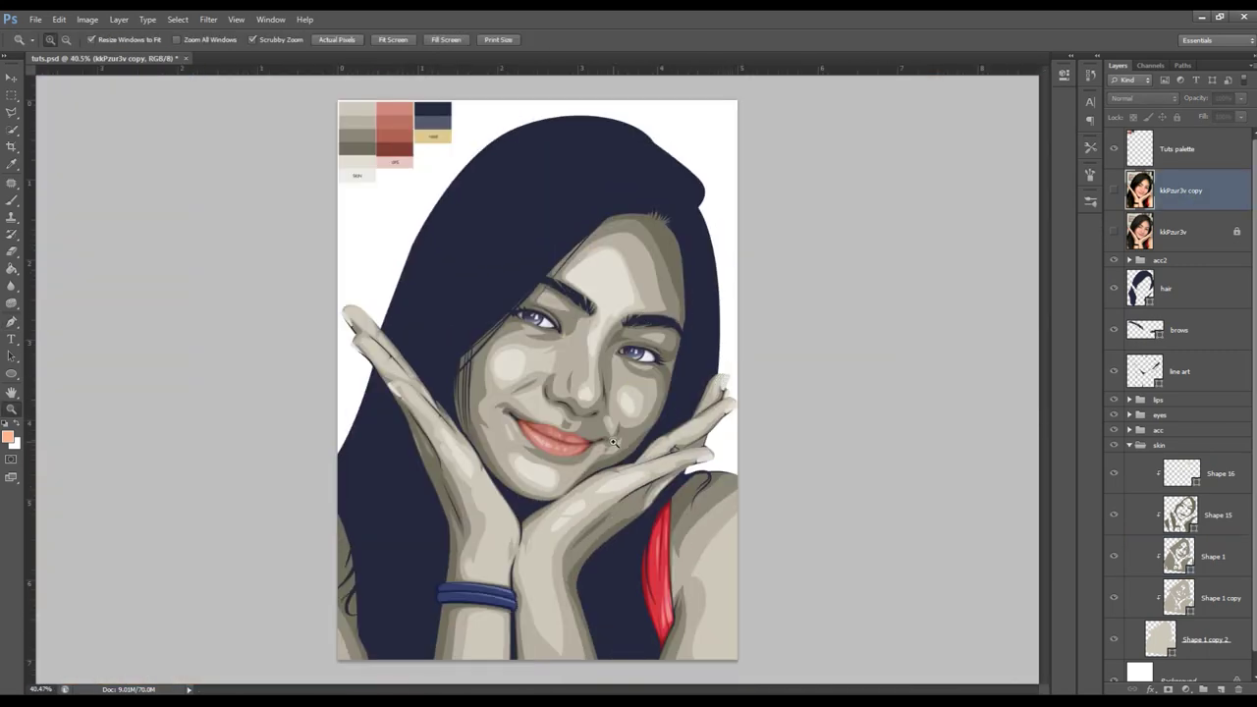
mouse_move(629, 405)
left_mouse_down()
mouse_move(659, 416)
mouse_move(642, 417)
left_mouse_up()
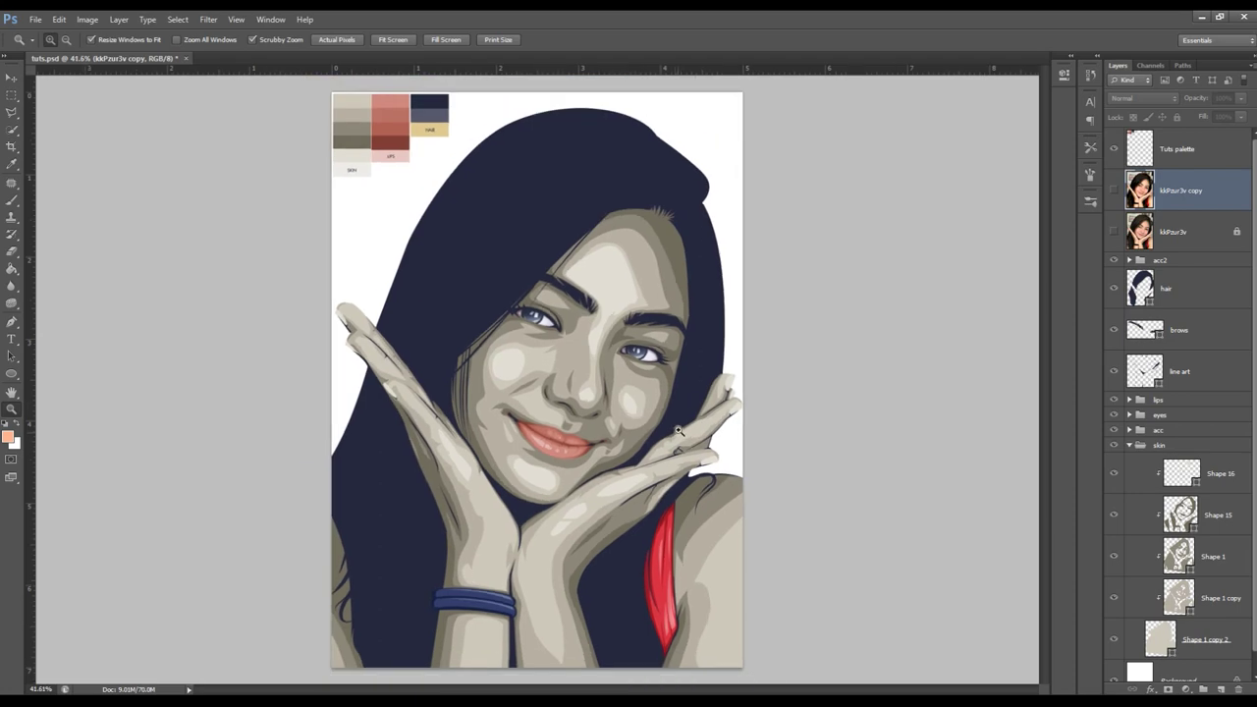
left_click_drag(678, 431, 725, 448)
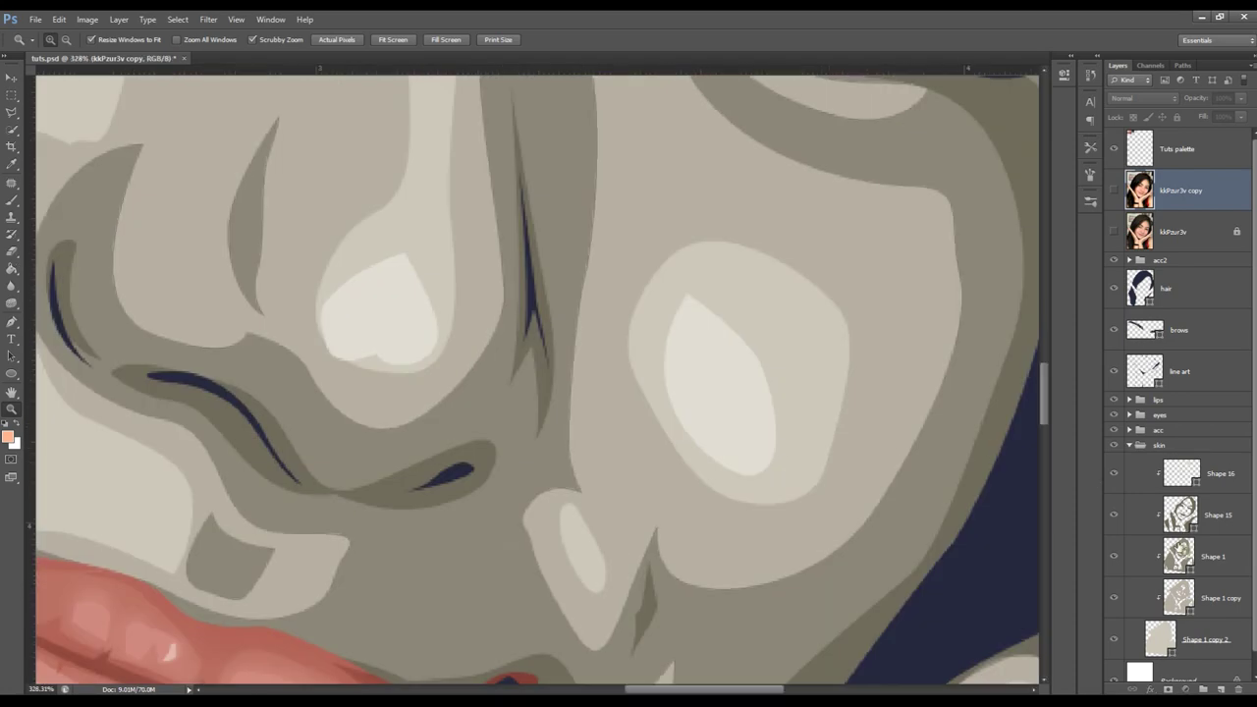
- Dismiss the nose shadow's path outline and zoom out to the full portrait
left_click(1213, 556)
left_click_drag(623, 237, 751, 355)
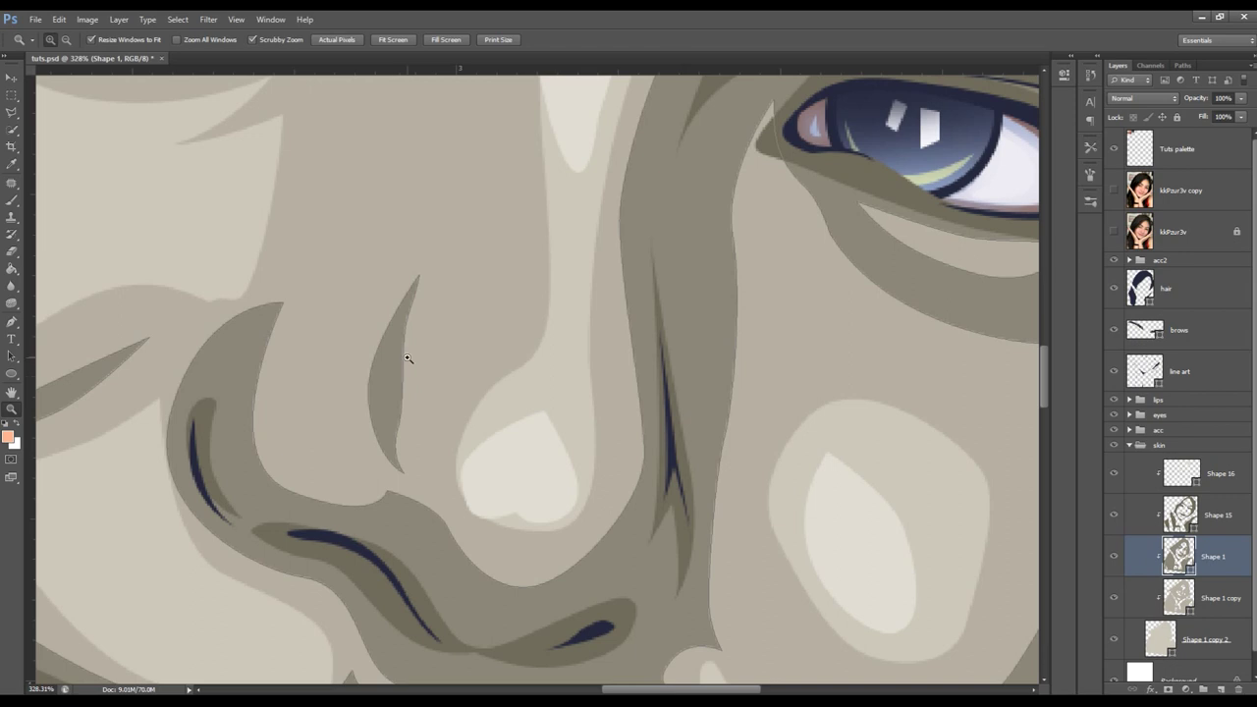
key("p")
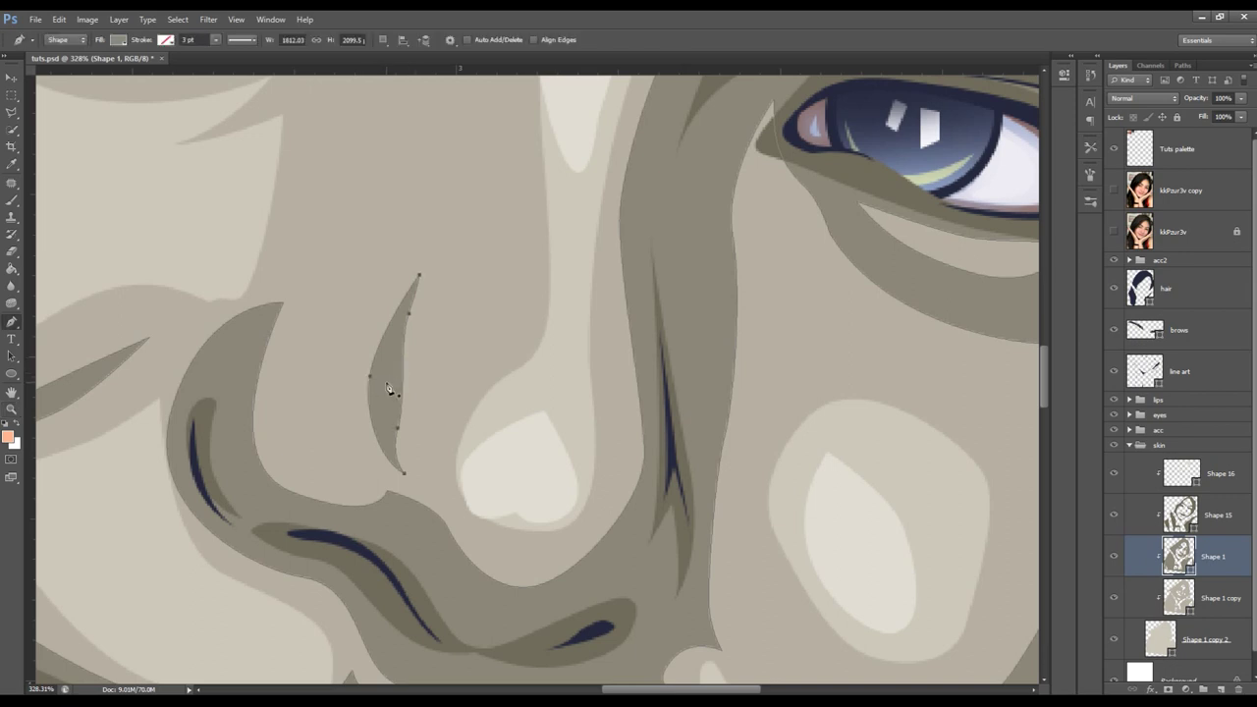
key("Return")
key("alt+bracketright")
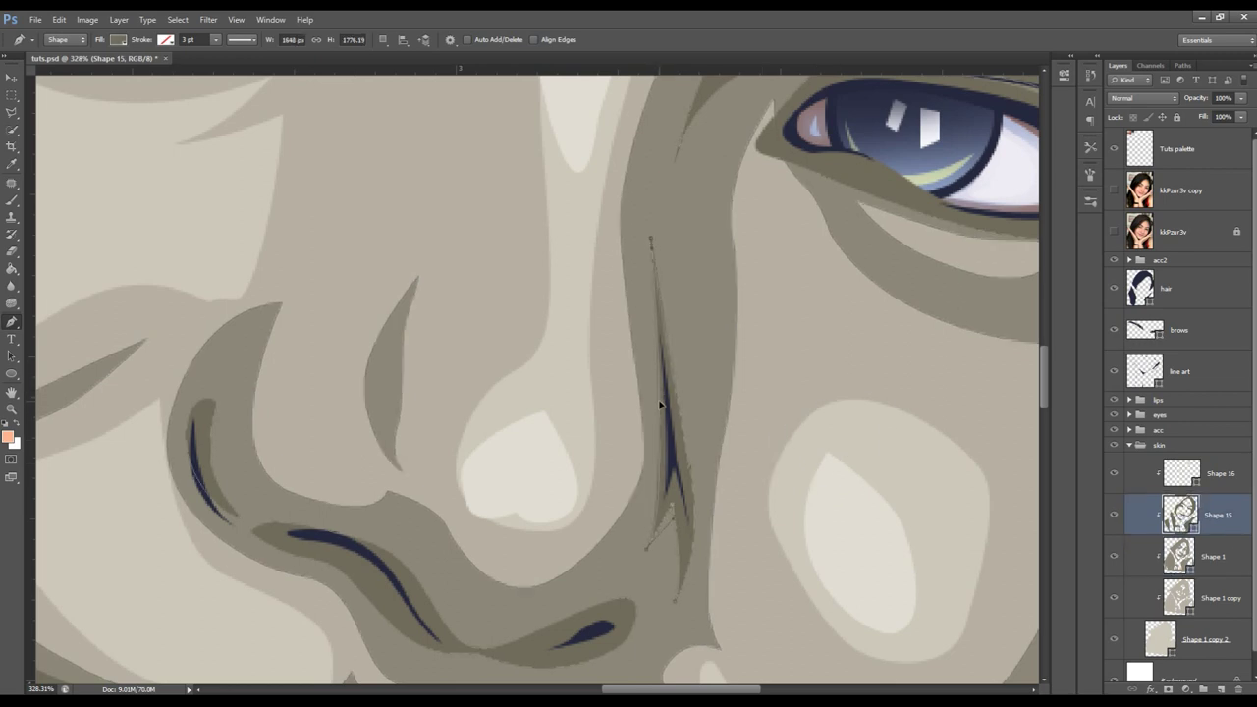
scroll(365, 124, "up", 2)
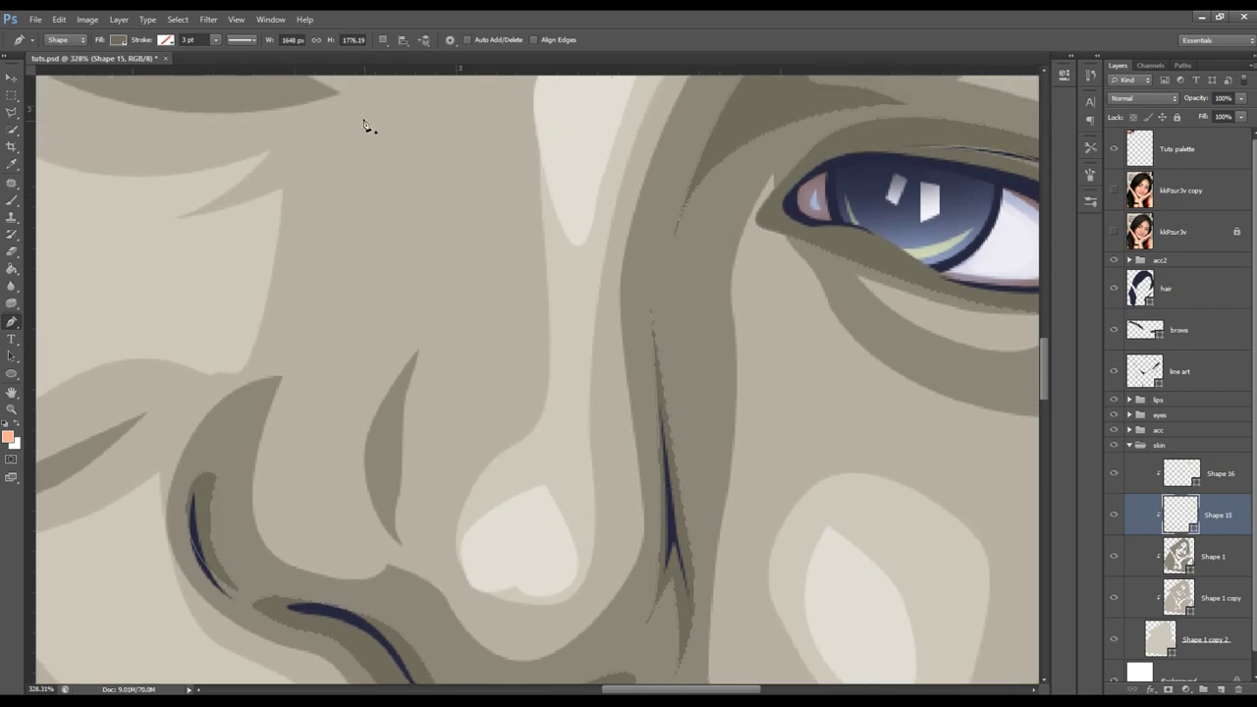
left_click(1178, 416)
key("z")
mouse_move(815, 360)
left_mouse_down()
mouse_move(759, 344)
mouse_move(650, 389)
left_mouse_up()
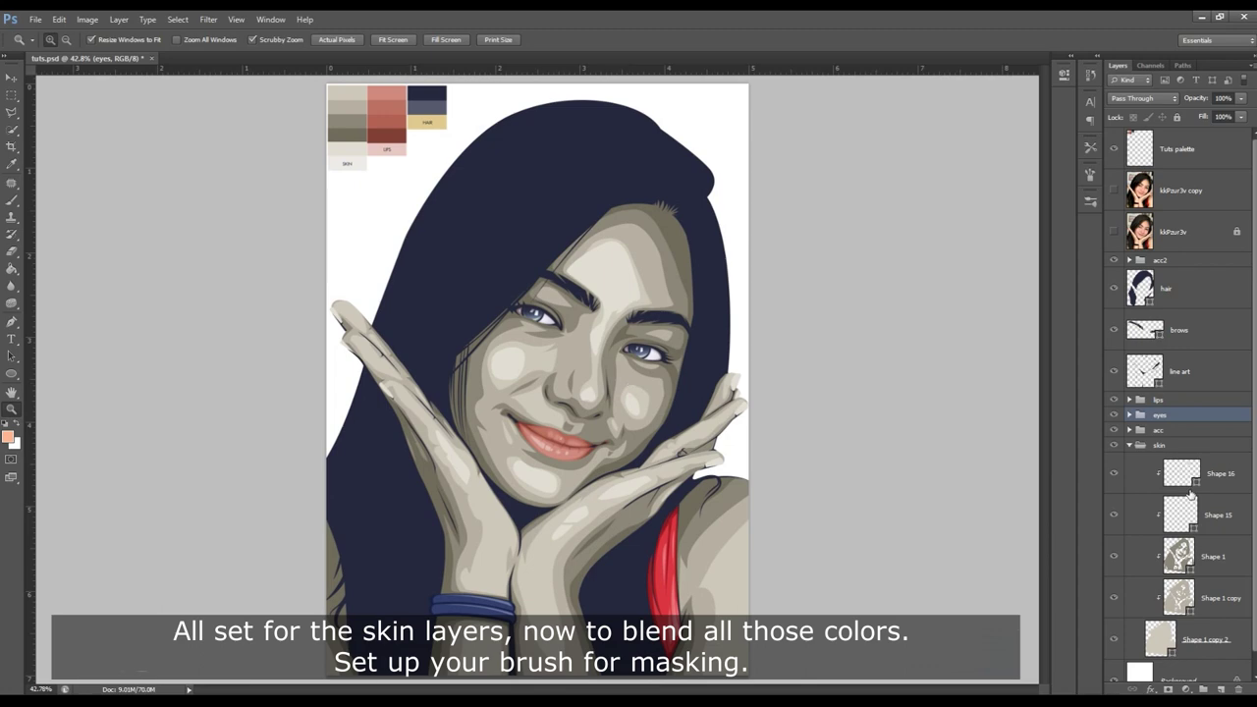
- Select Shape 1 copy and set up a soft round brush with Noise enabled
left_click(1185, 596)
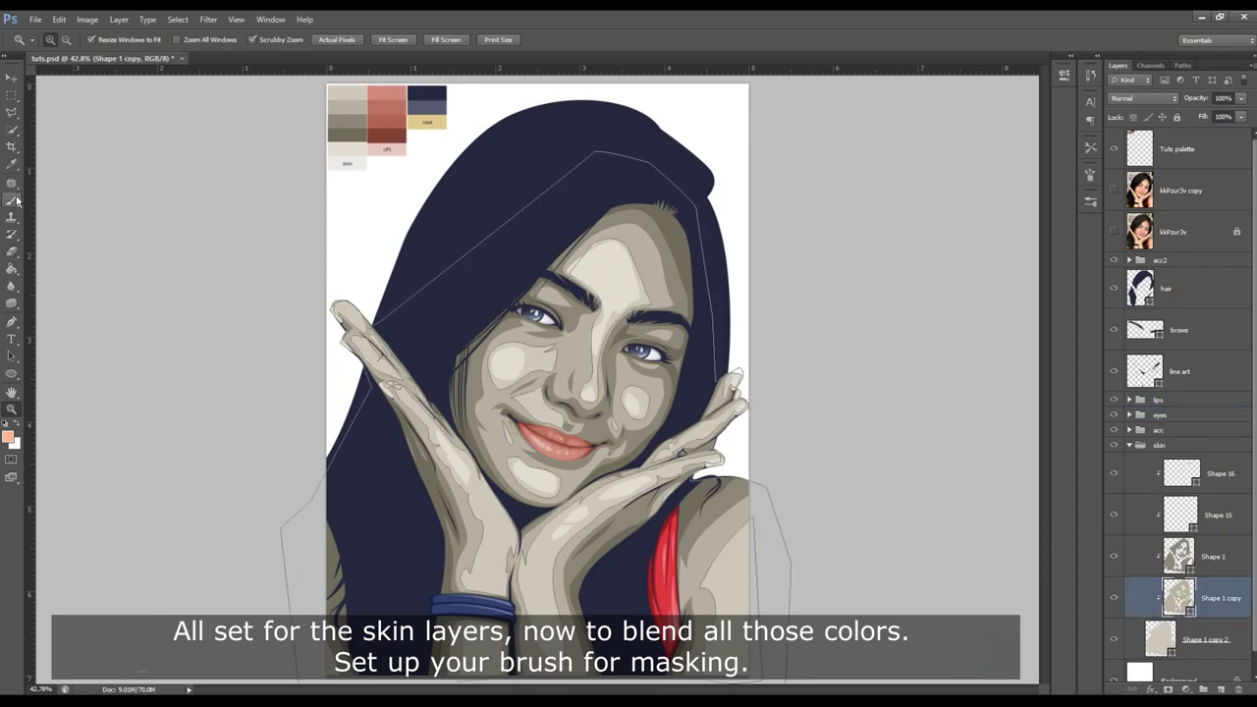
key("b")
left_click(65, 41)
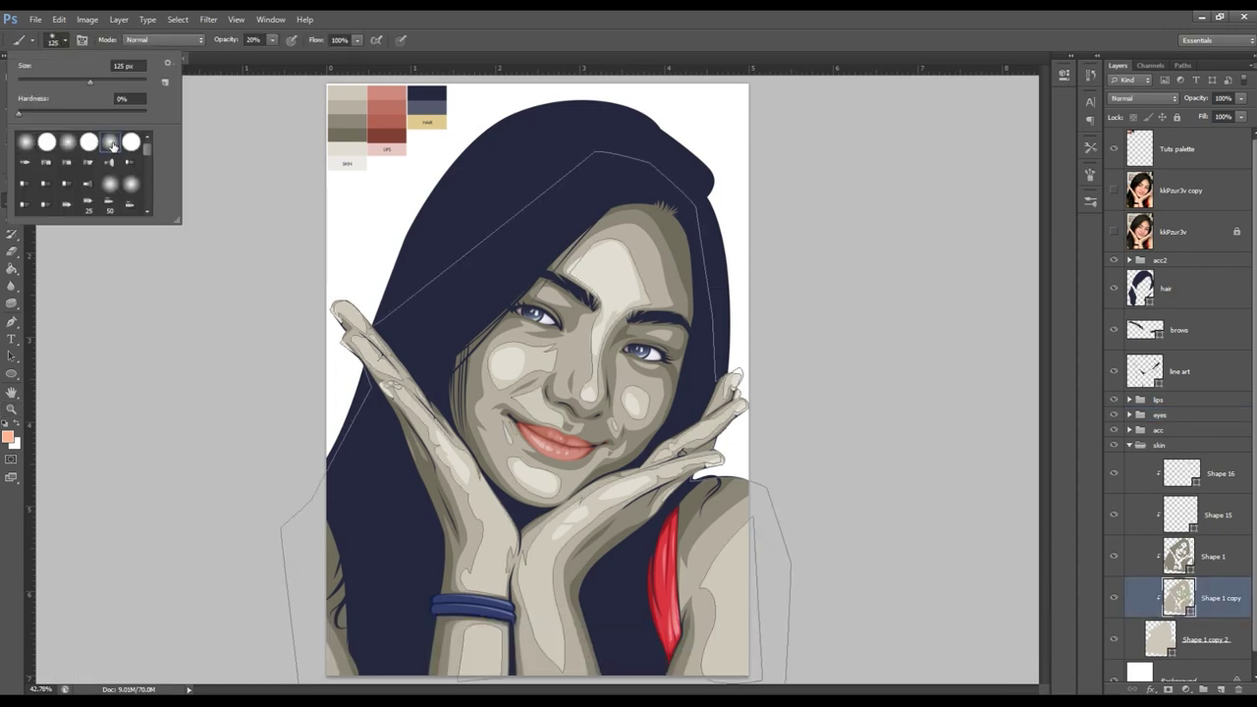
left_click(485, 28)
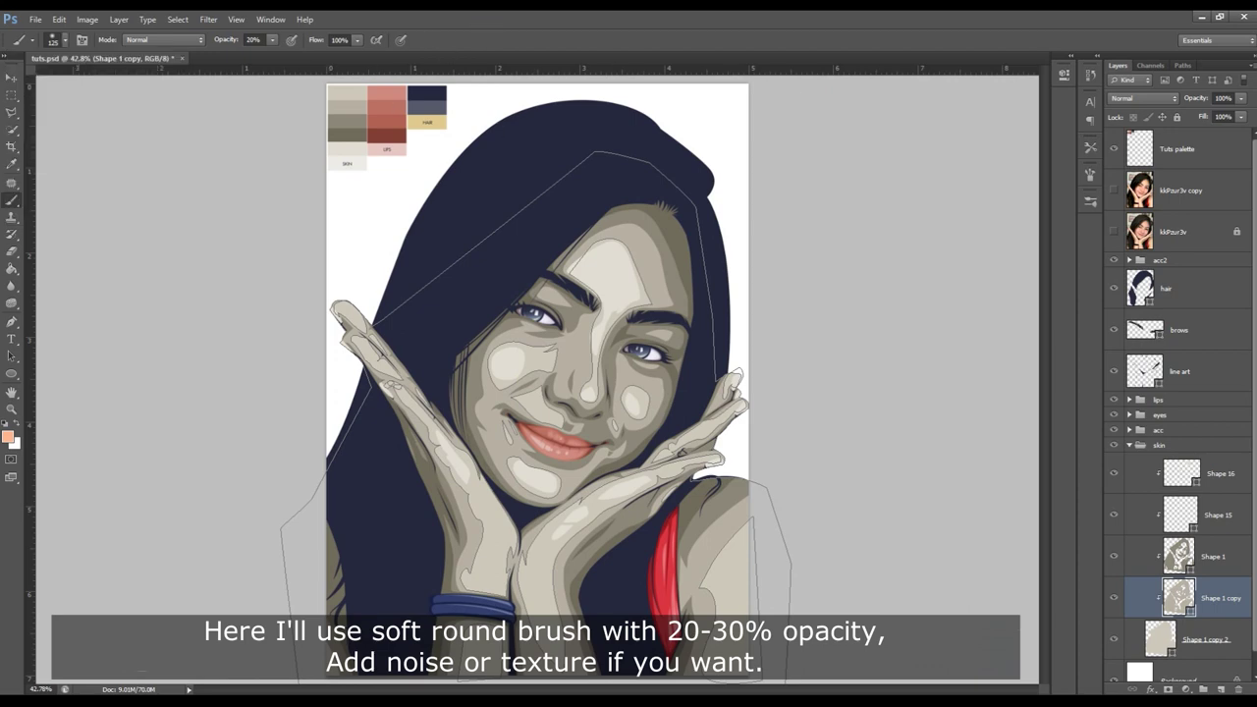
left_click(1090, 201)
left_click(1091, 174)
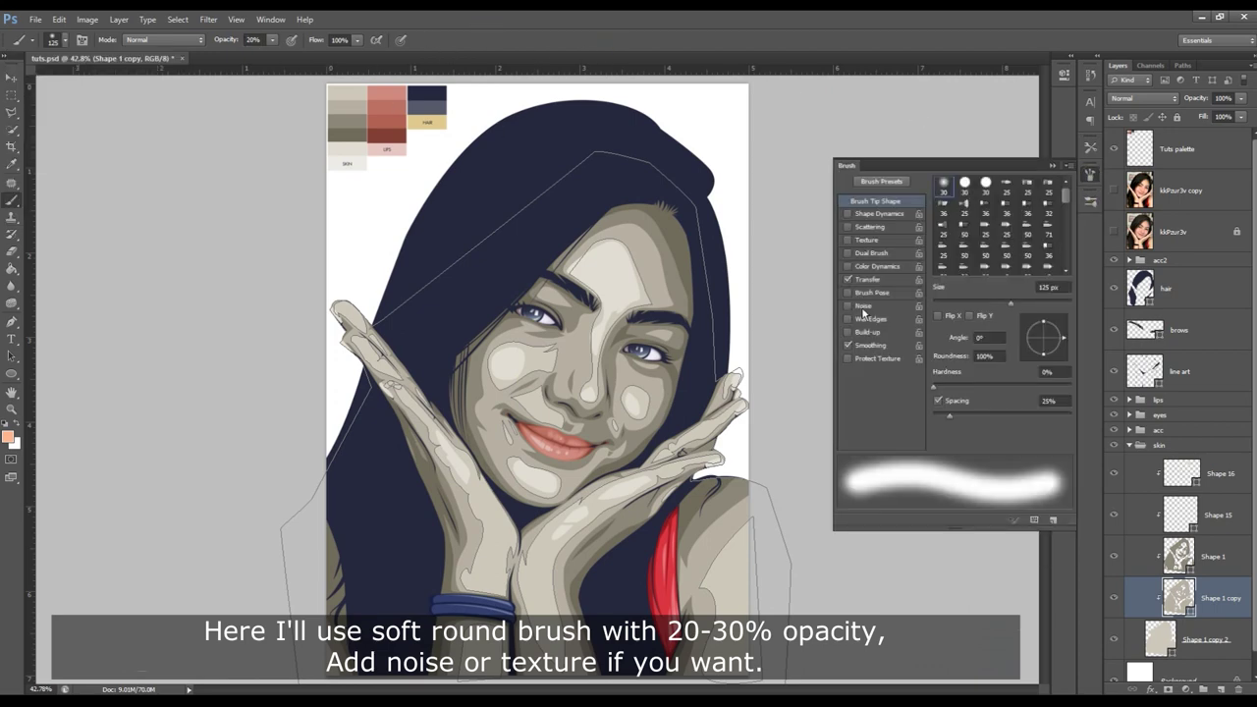
left_click(847, 306)
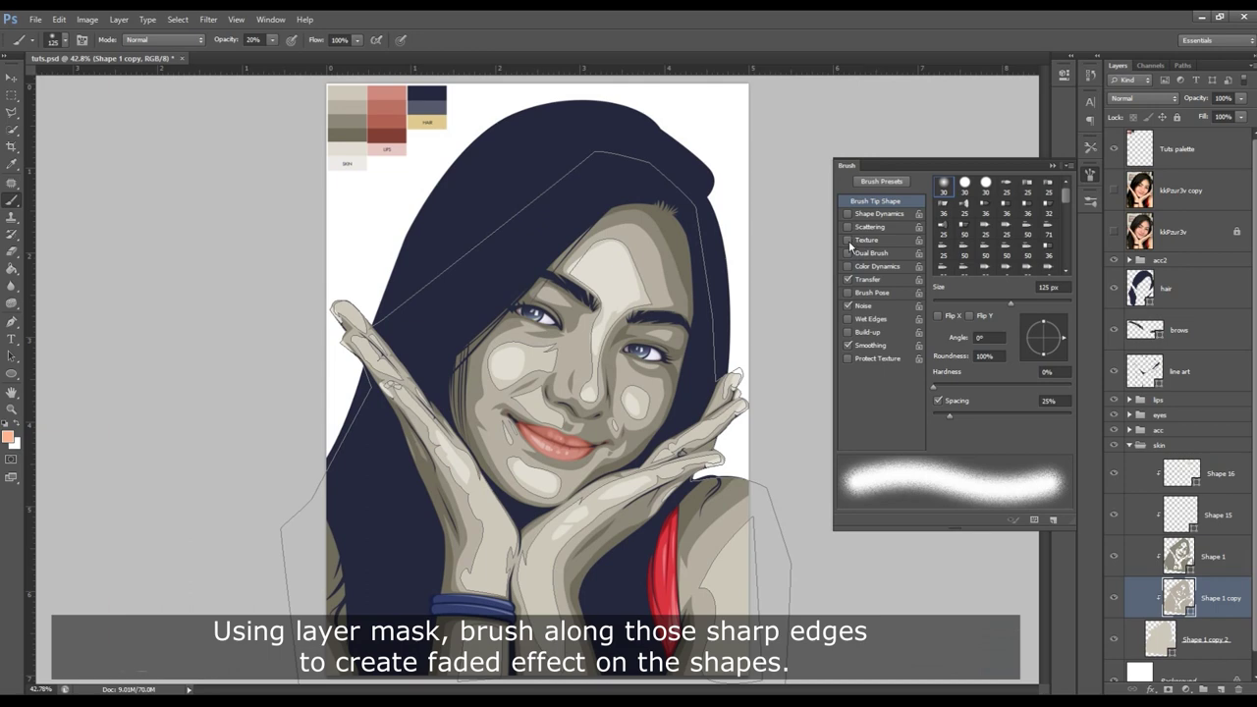
left_click(1052, 165)
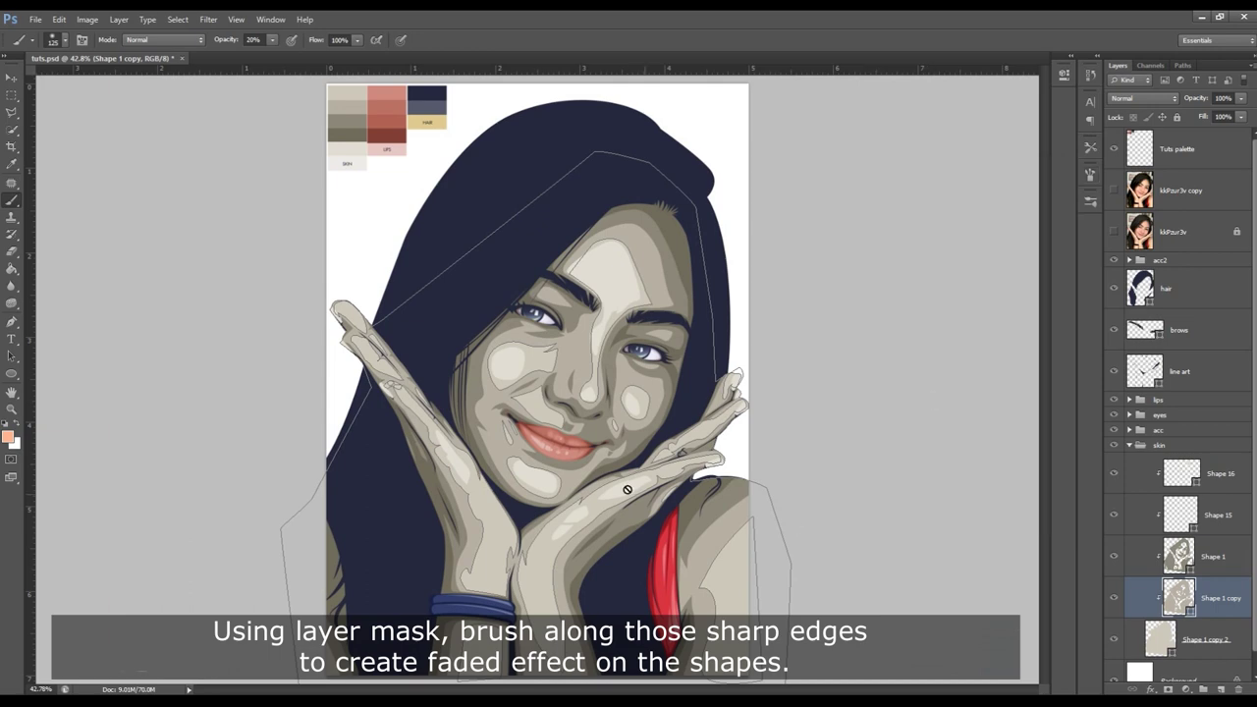
- Add a white layer mask to Shape 1 copy and return to the brush
key("z")
left_click_drag(614, 437, 688, 437)
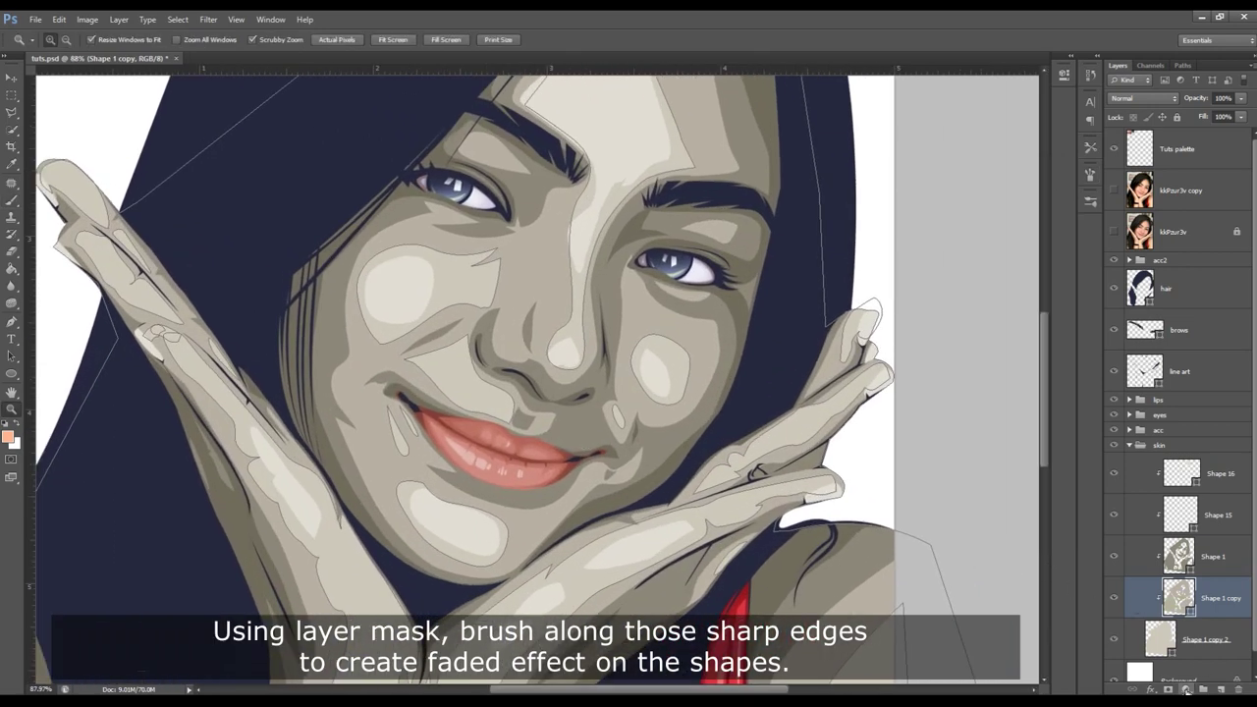
left_click(1168, 690)
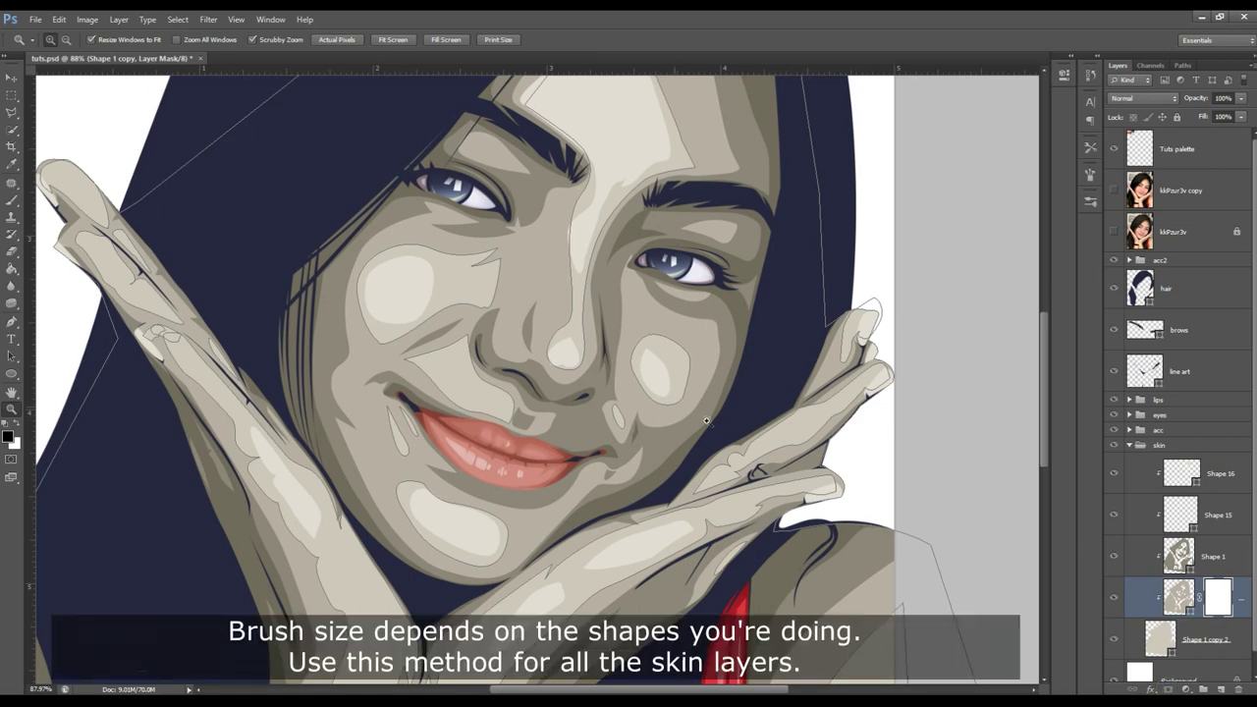
left_click_drag(525, 359, 555, 501)
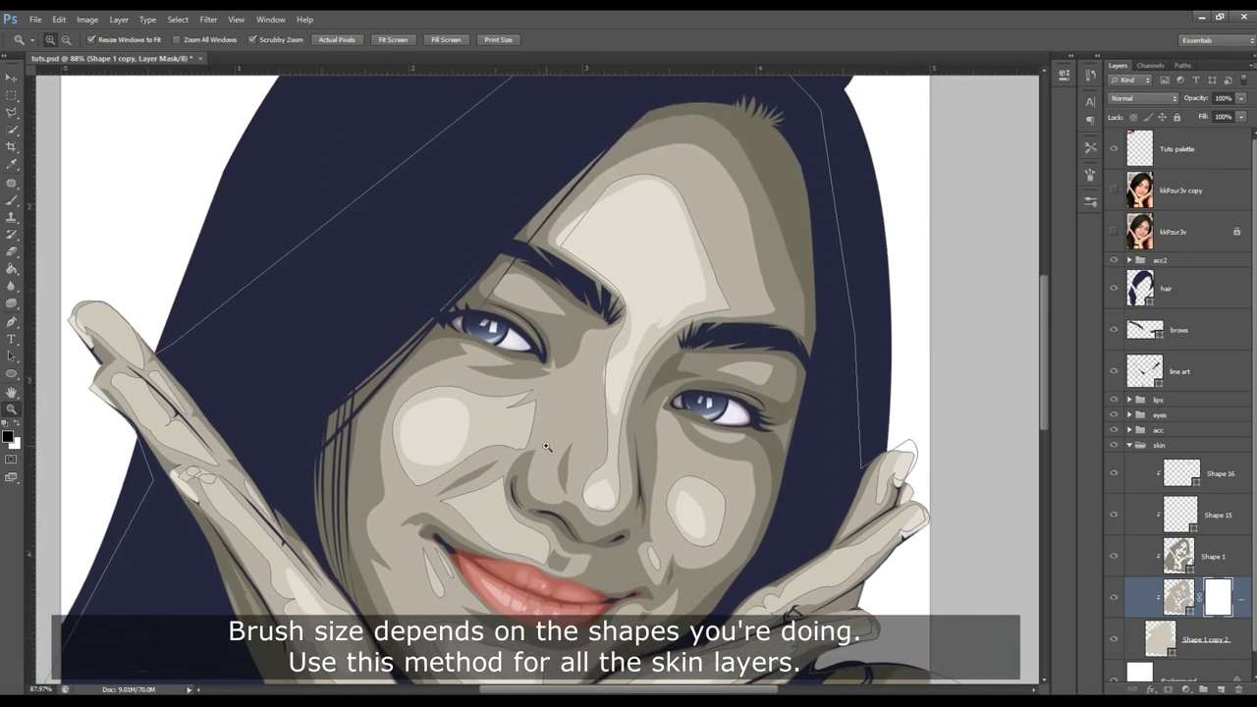
key("b")
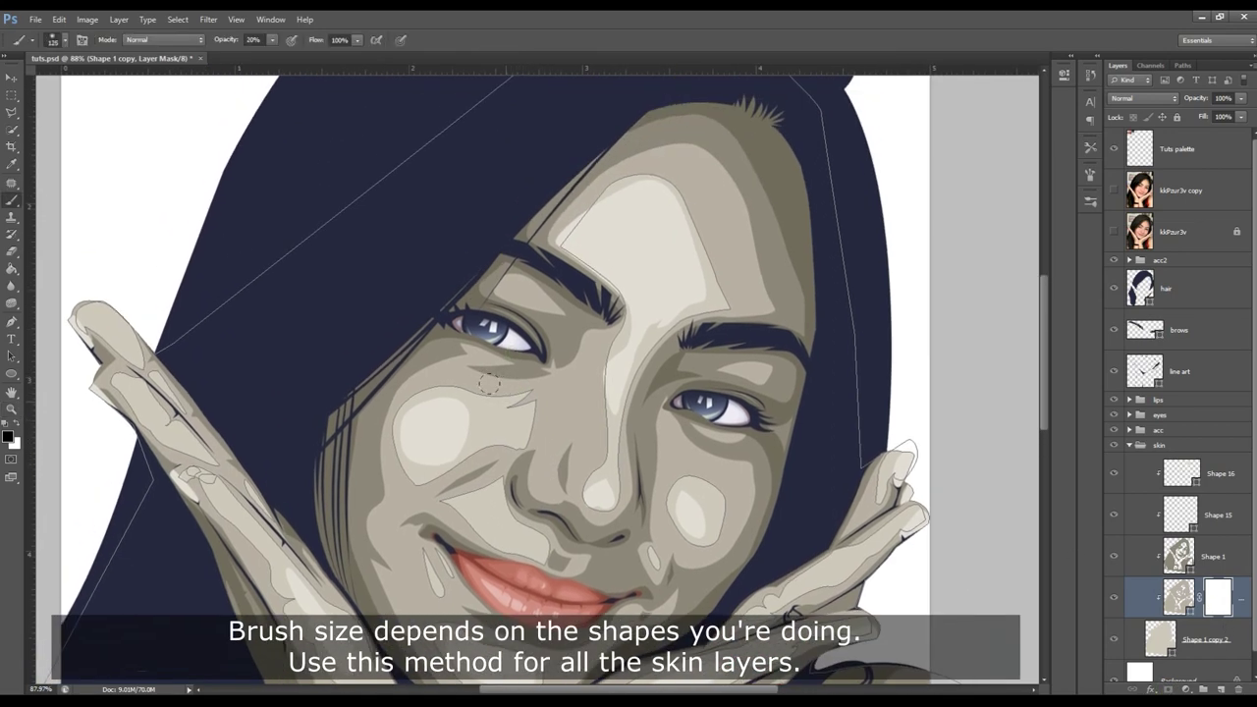
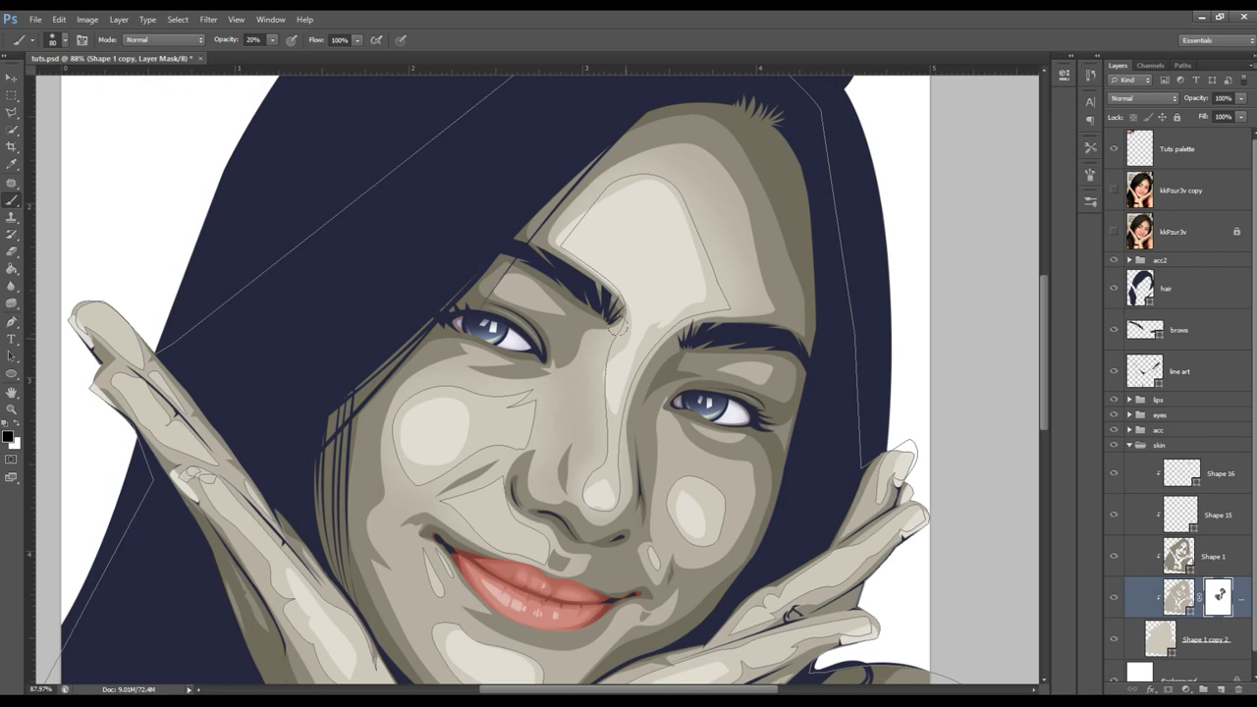
- Hide the Shape 16 highlight shapes and zoom out to see more of the face
scroll(590, 442, "down", 2)
scroll(511, 437, "down", 1)
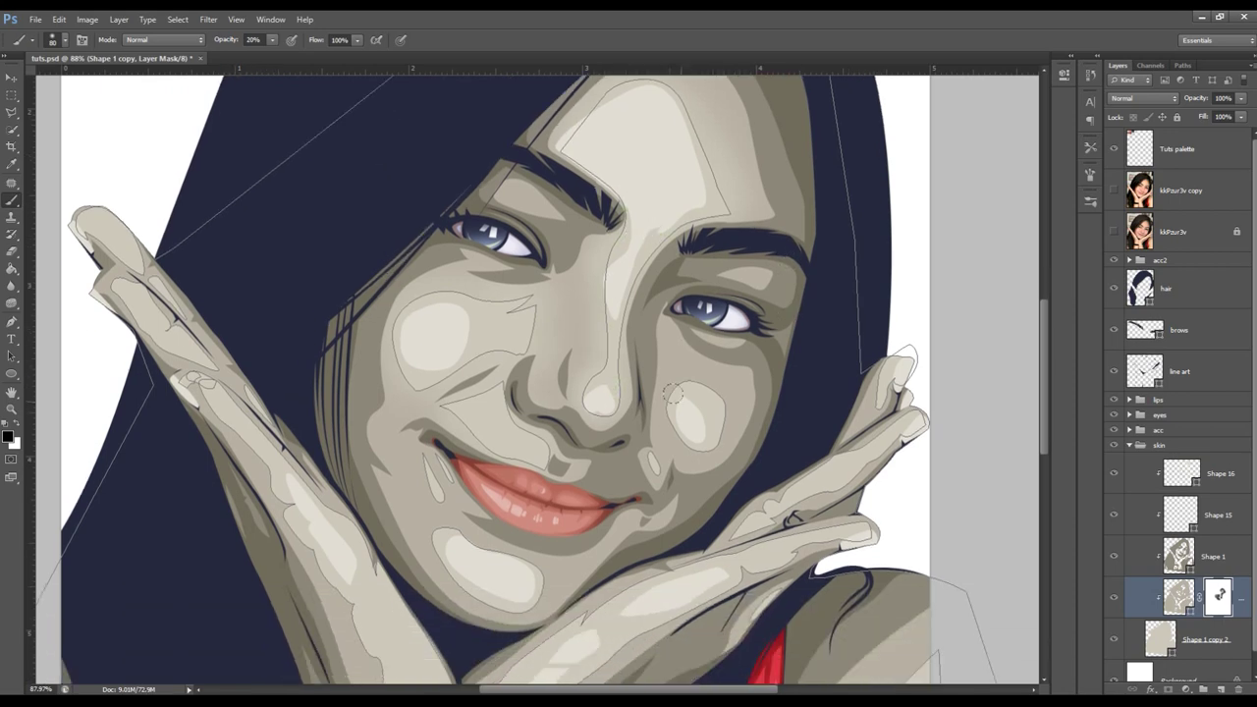
scroll(432, 433, "down", 1)
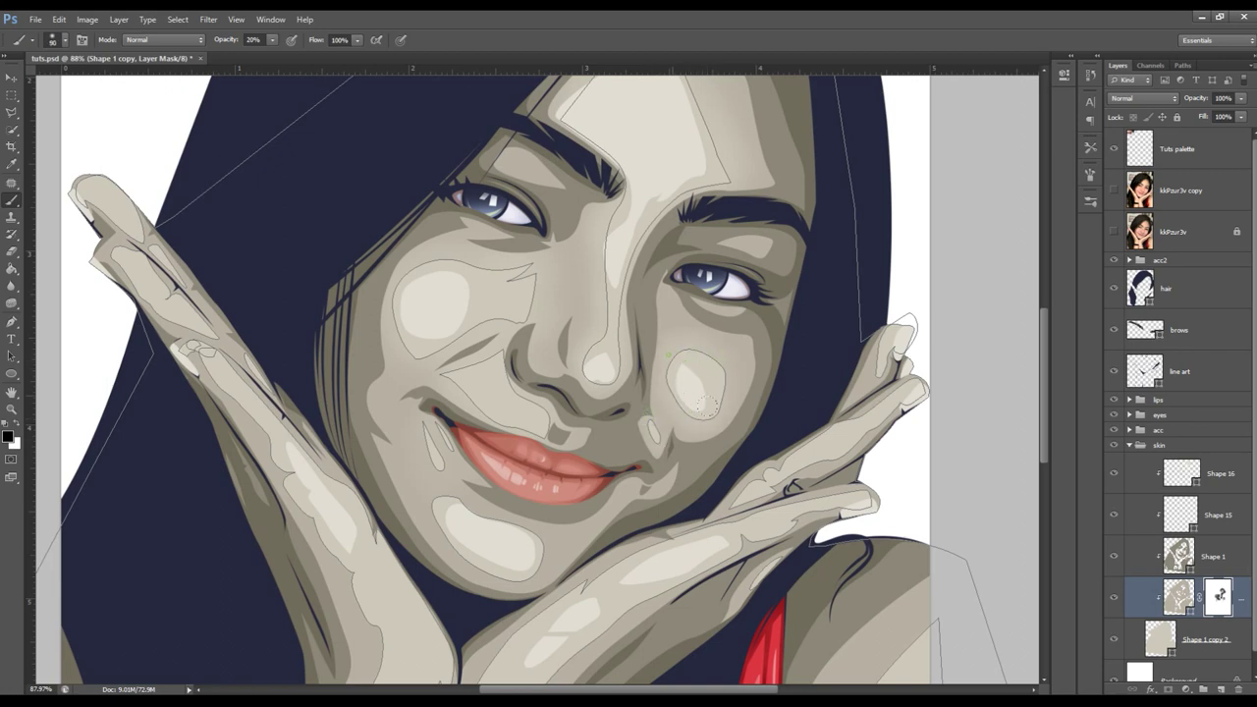
left_click(1113, 474)
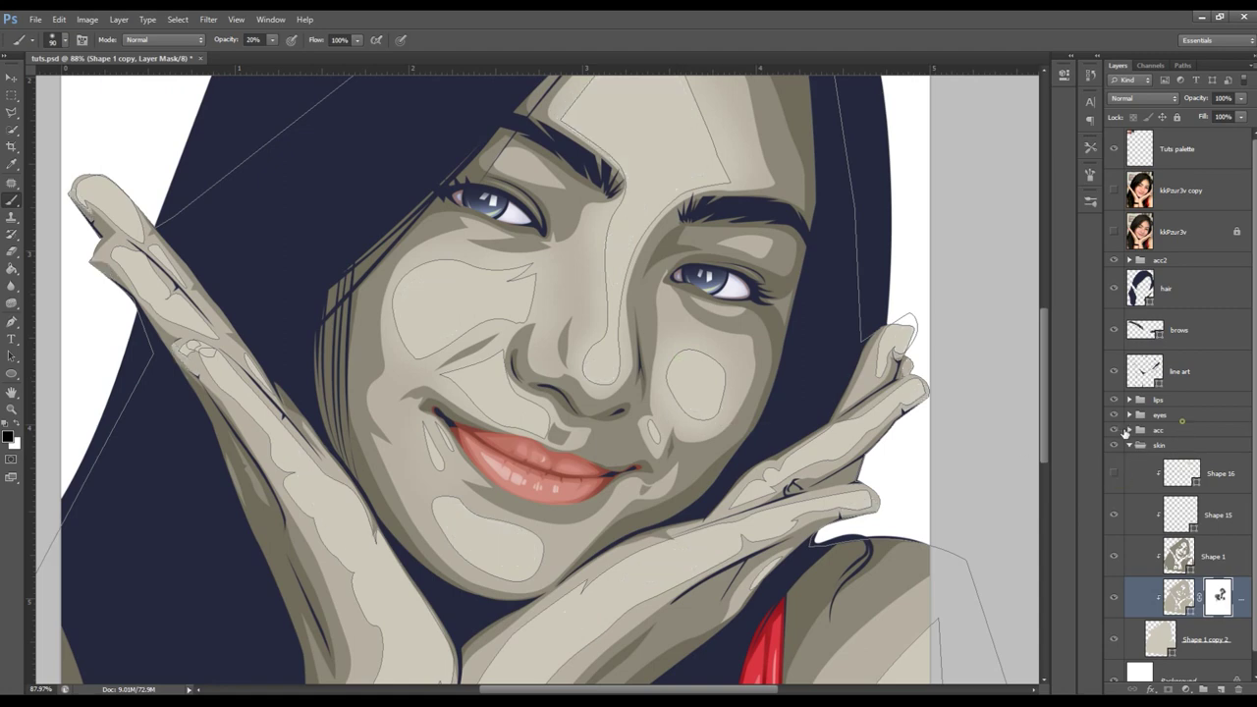
left_click(1160, 414)
key("z")
mouse_move(677, 416)
left_mouse_down()
mouse_move(649, 421)
mouse_move(707, 423)
left_mouse_up()
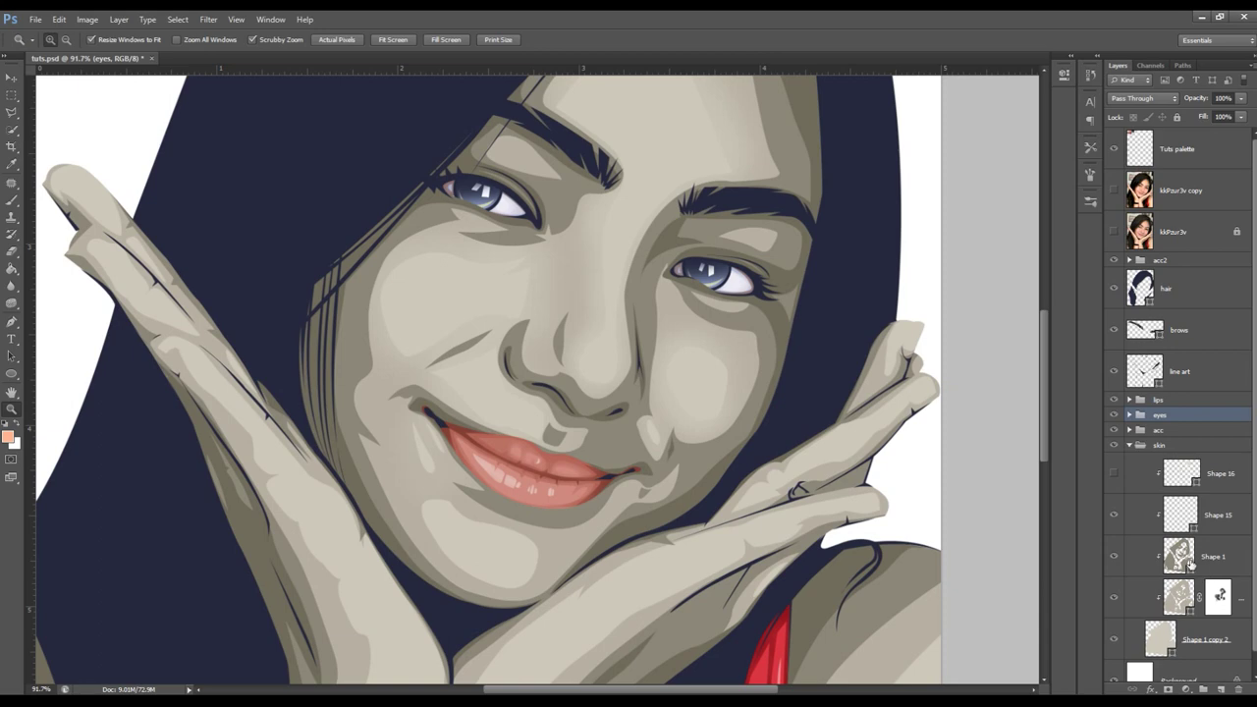
- Paint out the chin shading on Shape 1 copy's layer mask at 20% opacity
left_click(1214, 599)
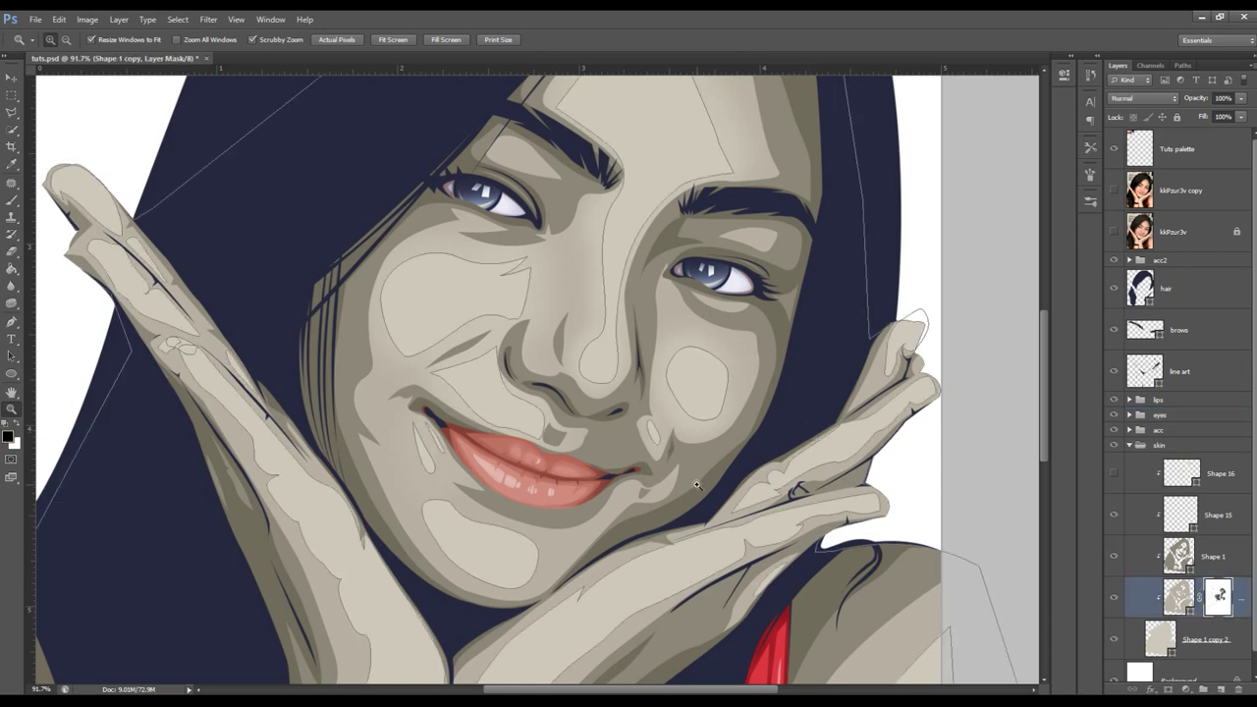
key("b")
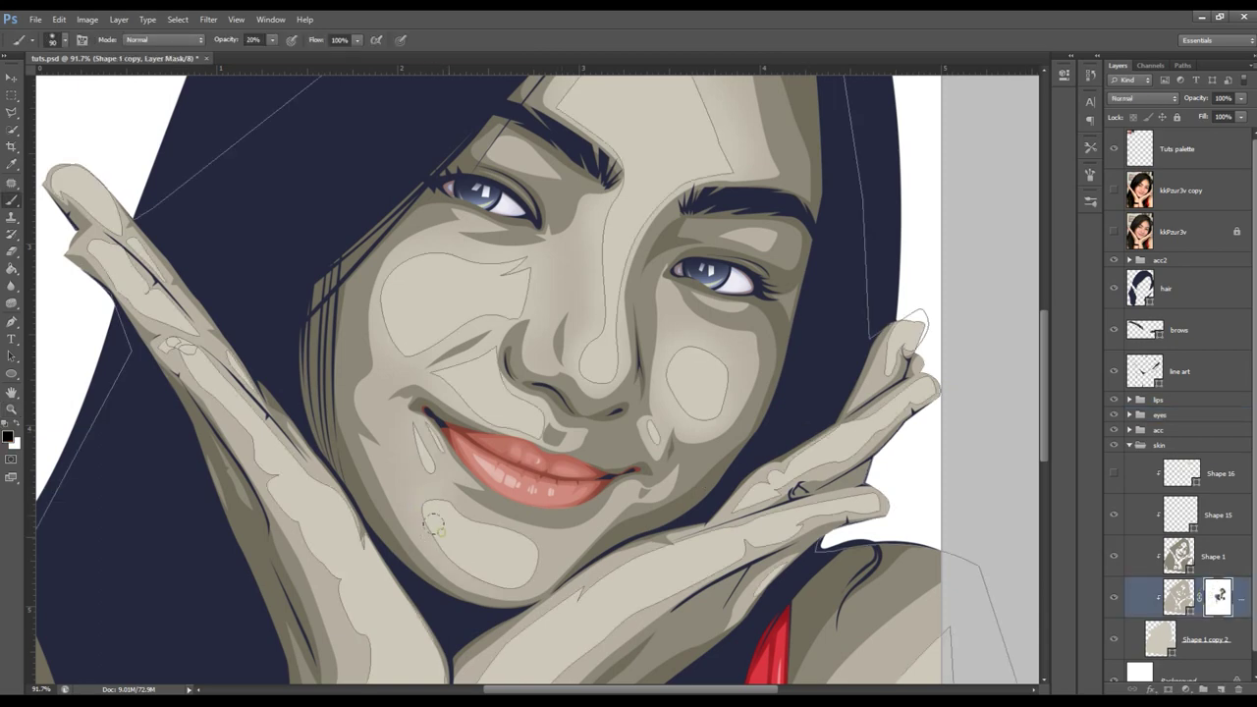
left_click_drag(518, 576, 500, 572)
left_click_drag(447, 504, 503, 532)
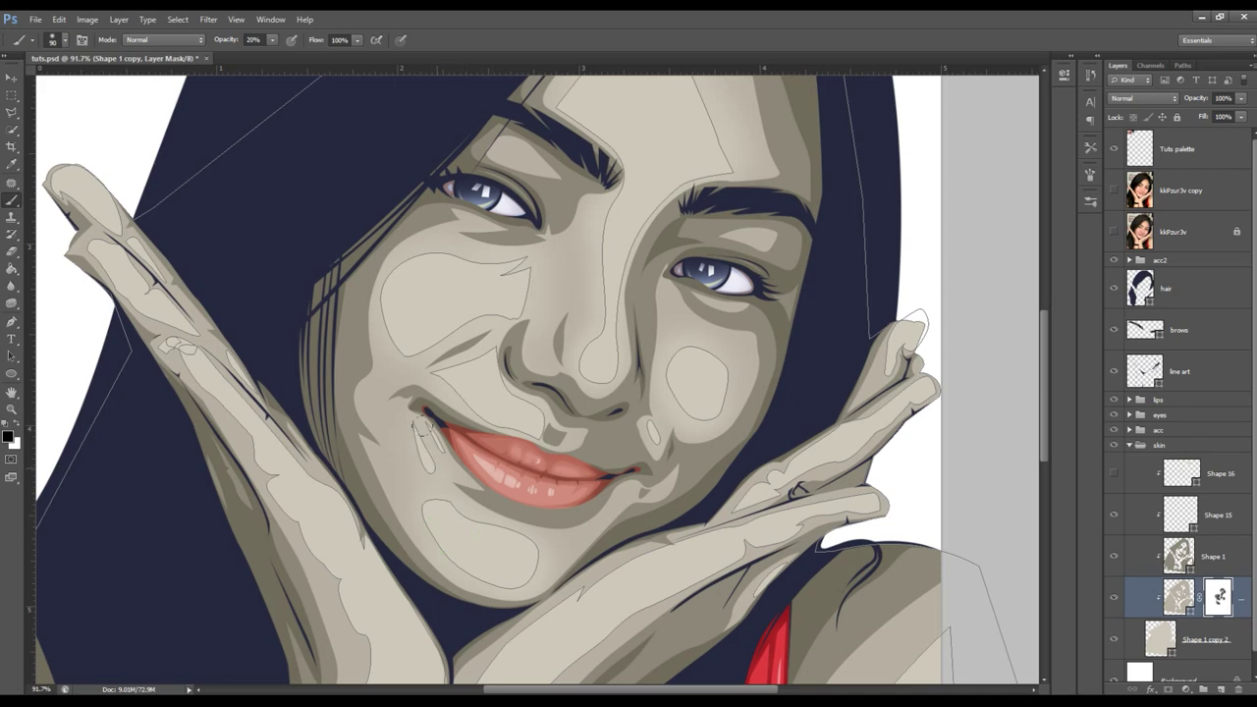
scroll(799, 429, "down", 1)
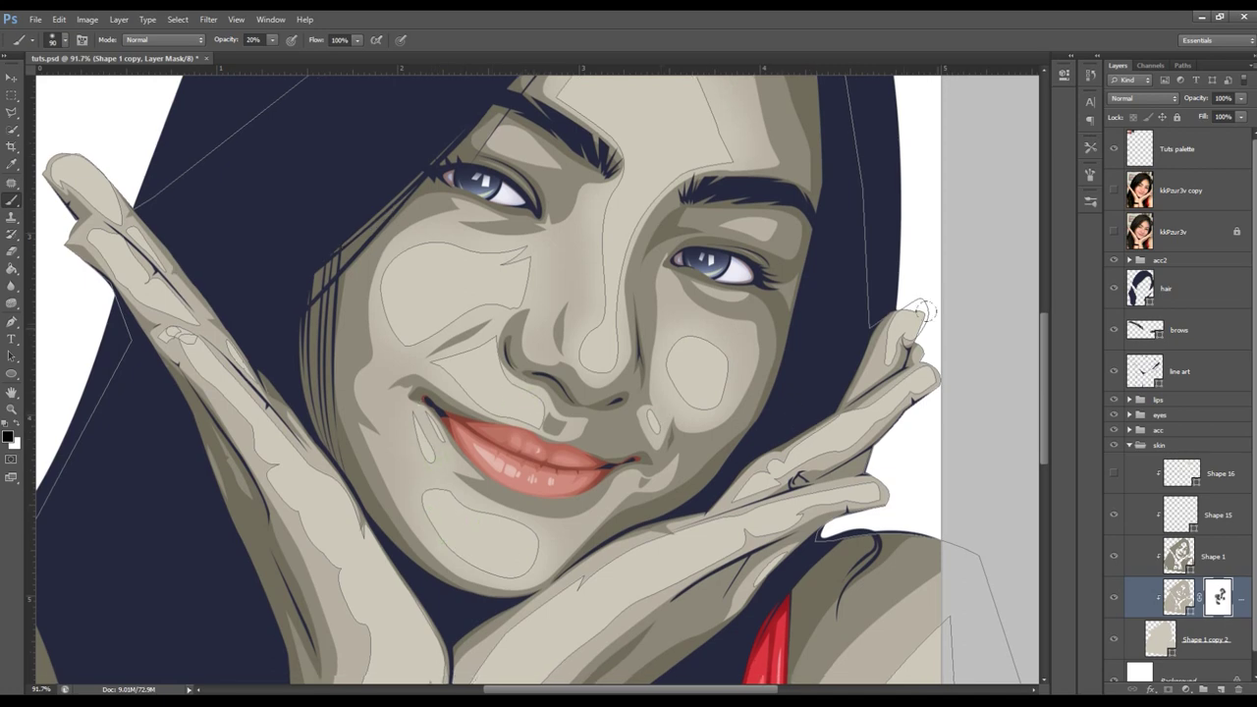
key("alt+period")
key("z")
mouse_move(805, 357)
left_mouse_down()
mouse_move(727, 342)
mouse_move(800, 360)
left_mouse_up()
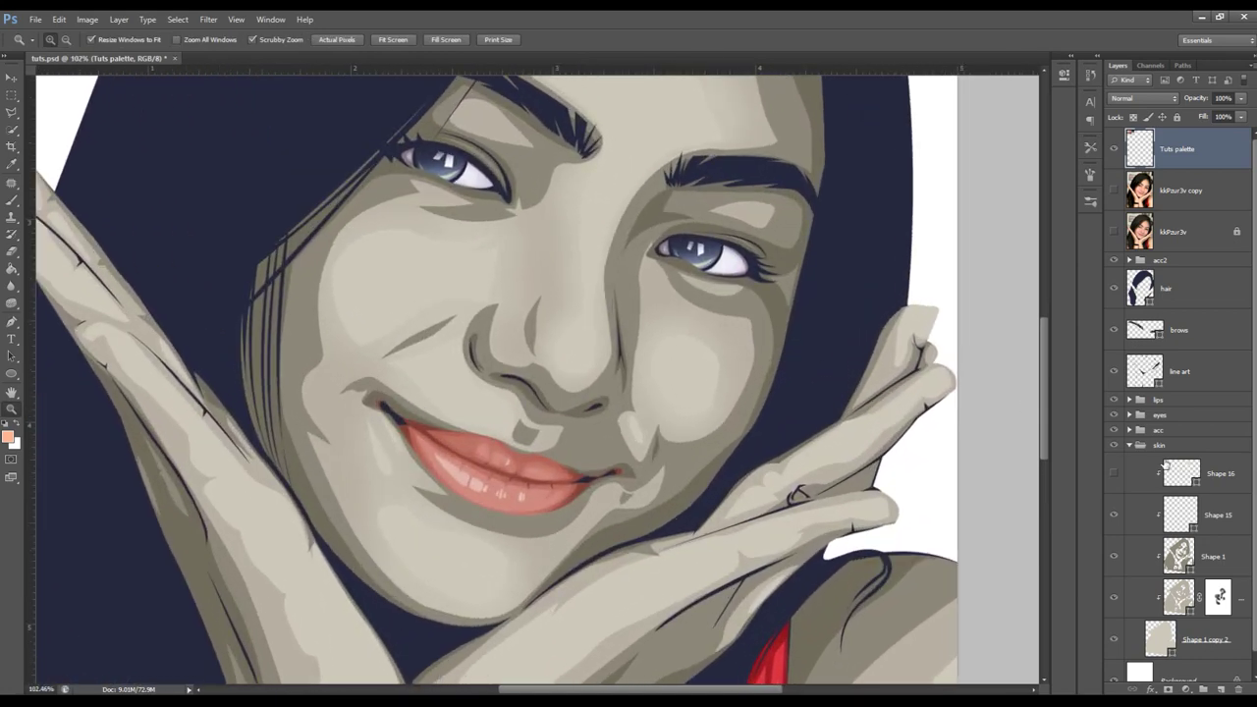
- Show and re-hide the Shape 16 highlights to compare the skin shading
left_click(1181, 473)
left_click(1113, 473)
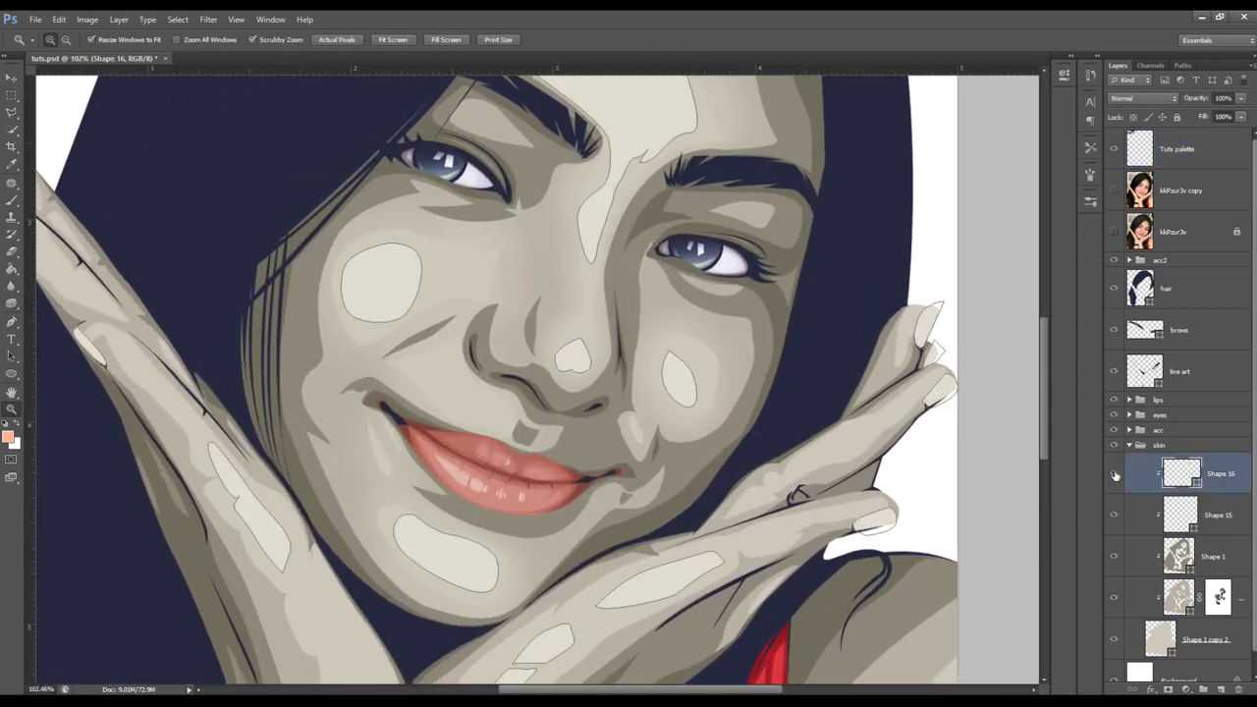
left_click(1159, 400)
left_click_drag(894, 394, 846, 394)
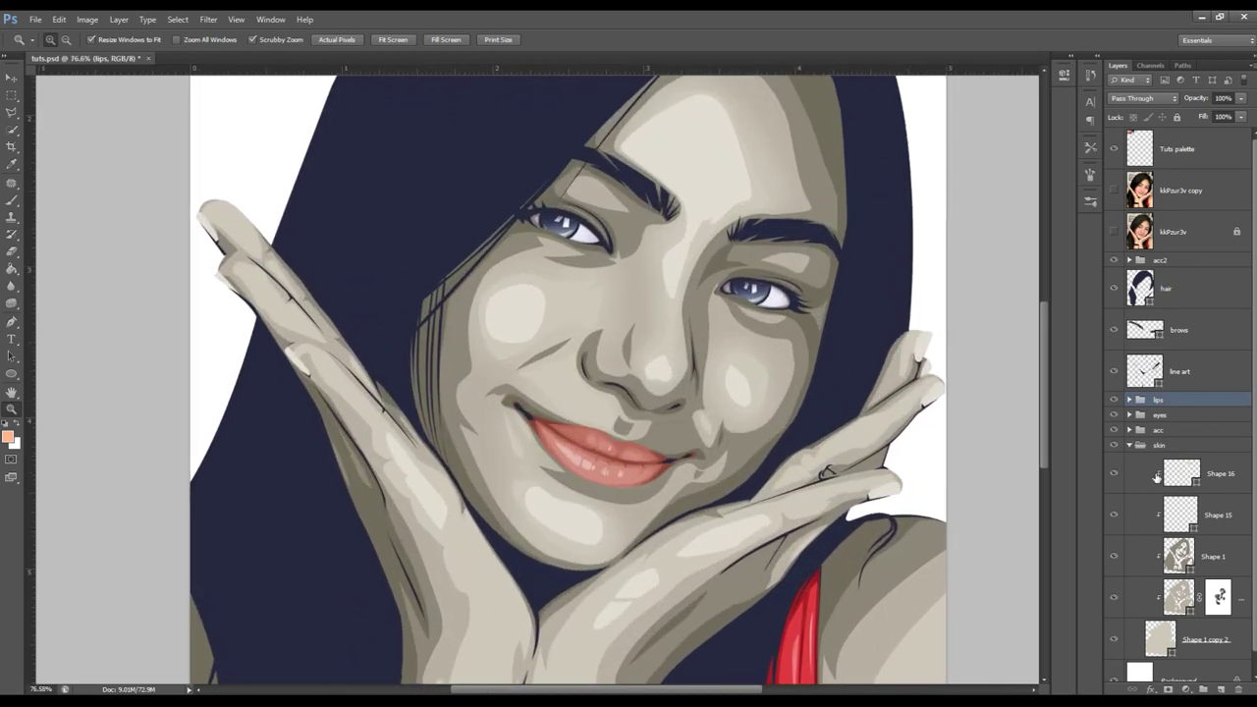
left_click(1114, 473)
- Paint out more of Shape 1 copy's shading in black with a 150, then 125 px brush
left_click(1177, 597)
left_click_drag(746, 324, 815, 328)
key("b")
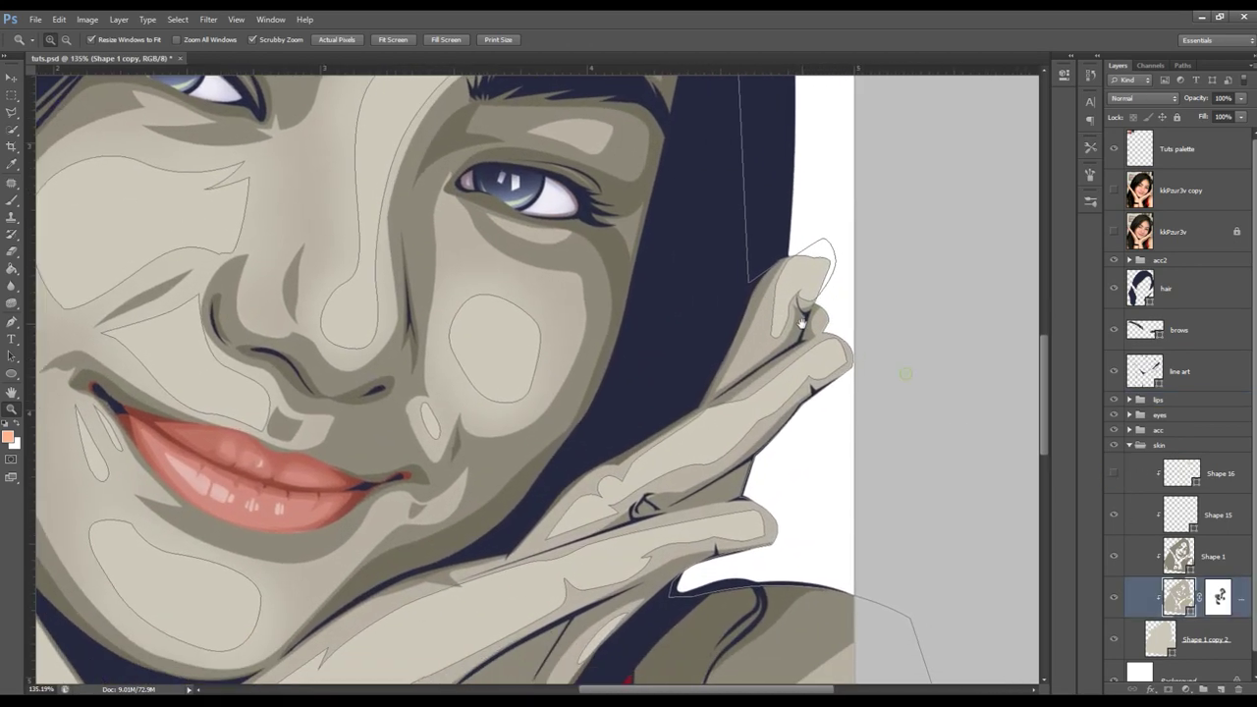
left_click(1218, 597)
key("d")
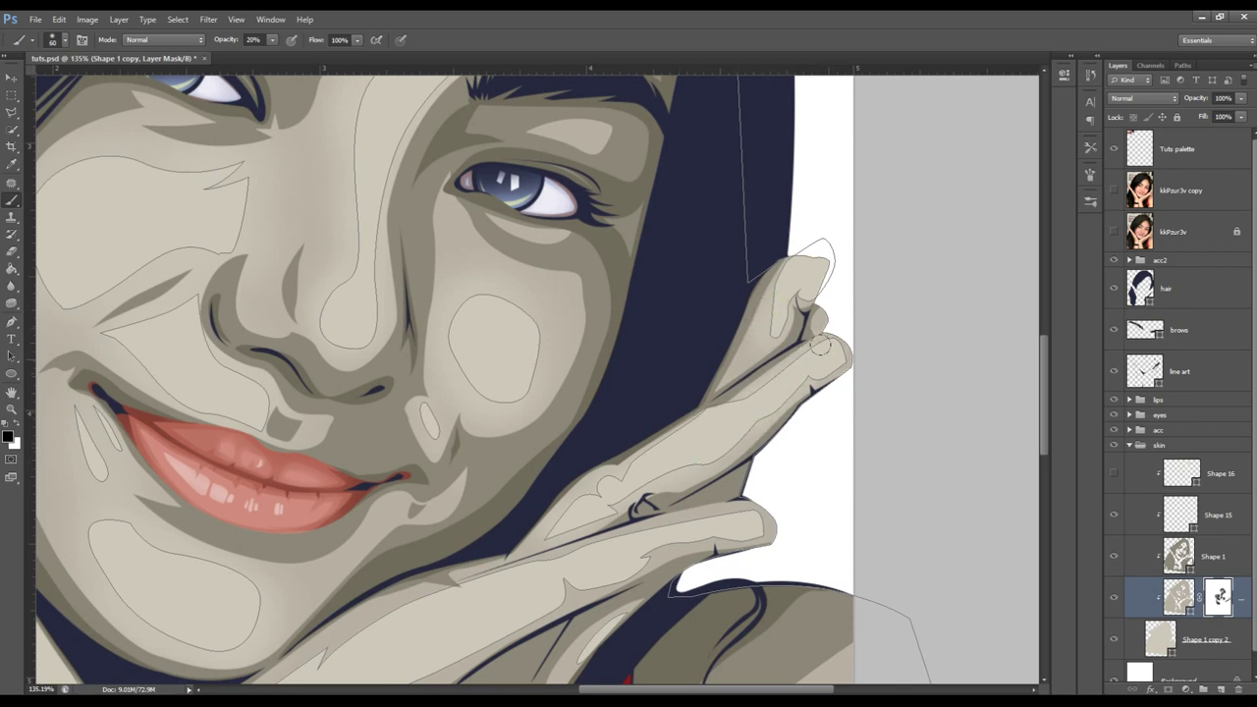
scroll(744, 400, "down", 3)
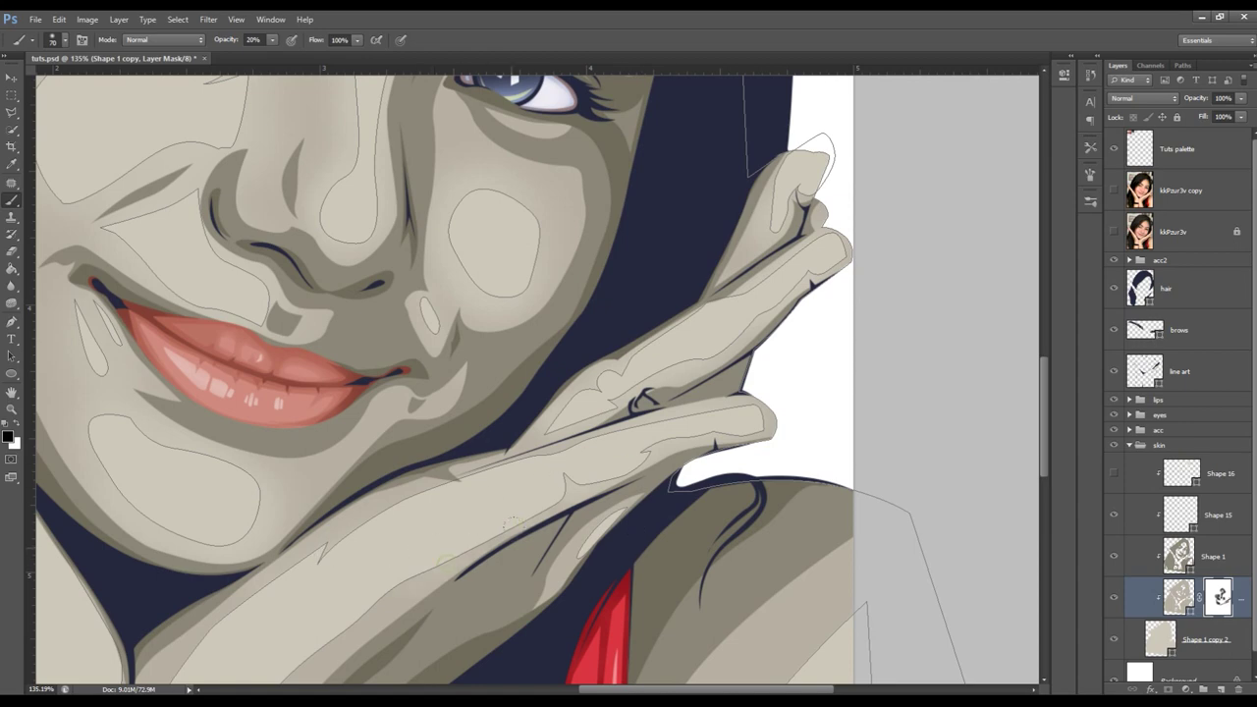
left_click_drag(589, 479, 508, 479)
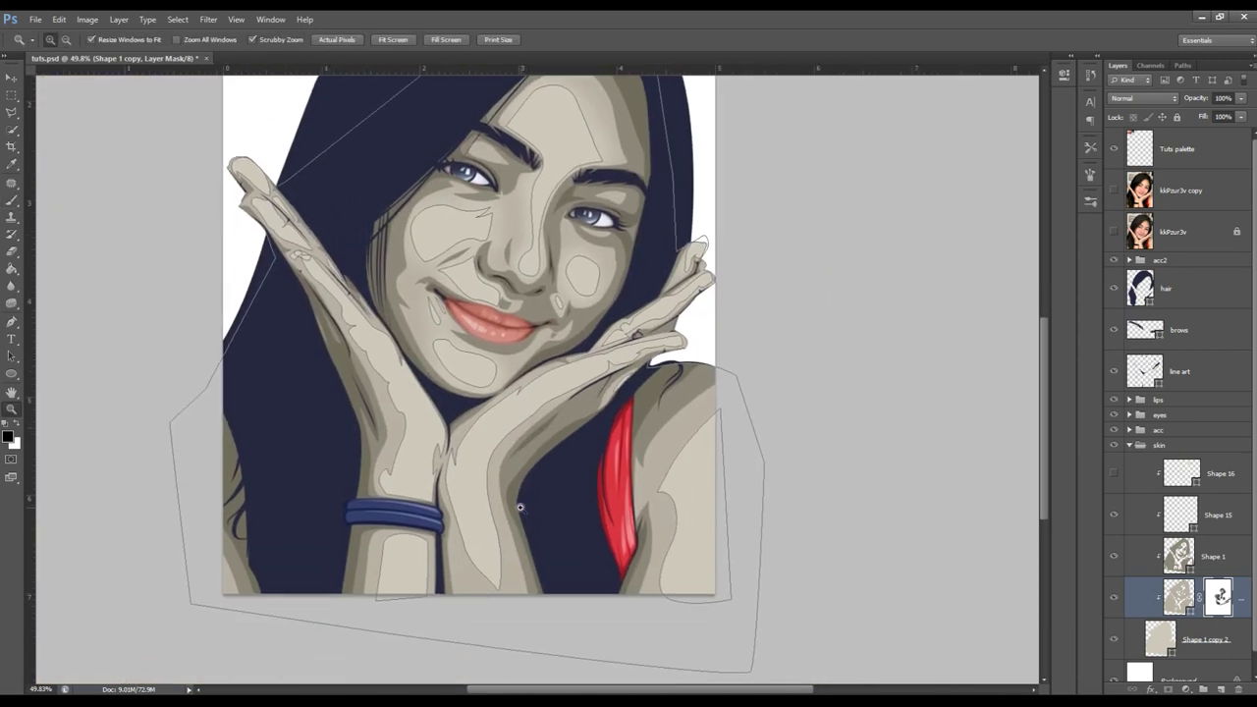
key("bracketright")
key("bracketright")
key("bracketright")
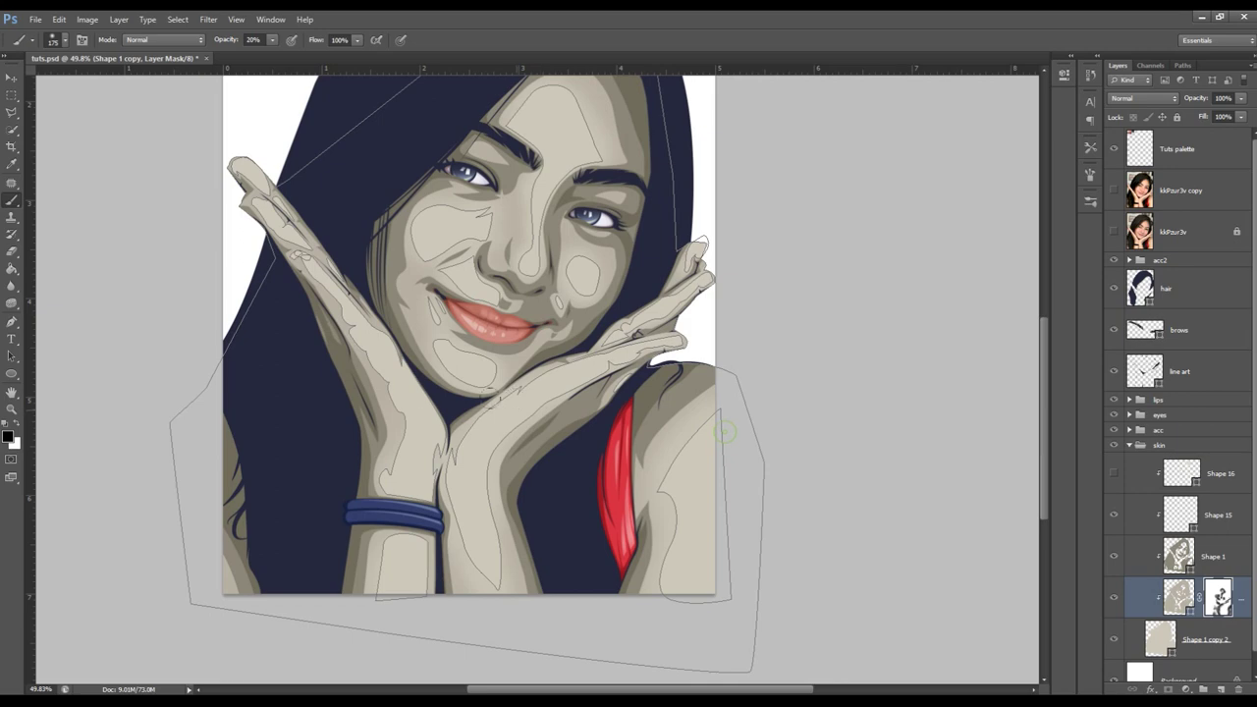
key("bracketleft")
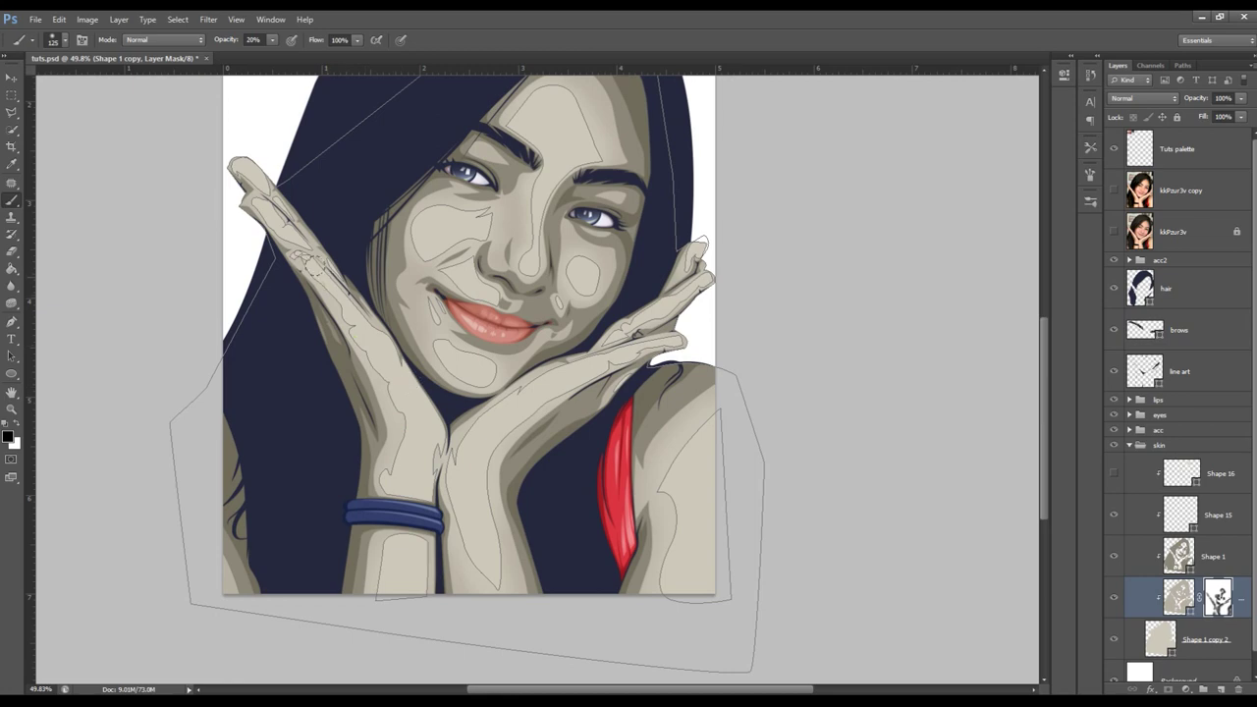
- Add an empty layer mask to the Shape 1 layer
left_click(1203, 417)
key("z")
left_click_drag(577, 366, 530, 373)
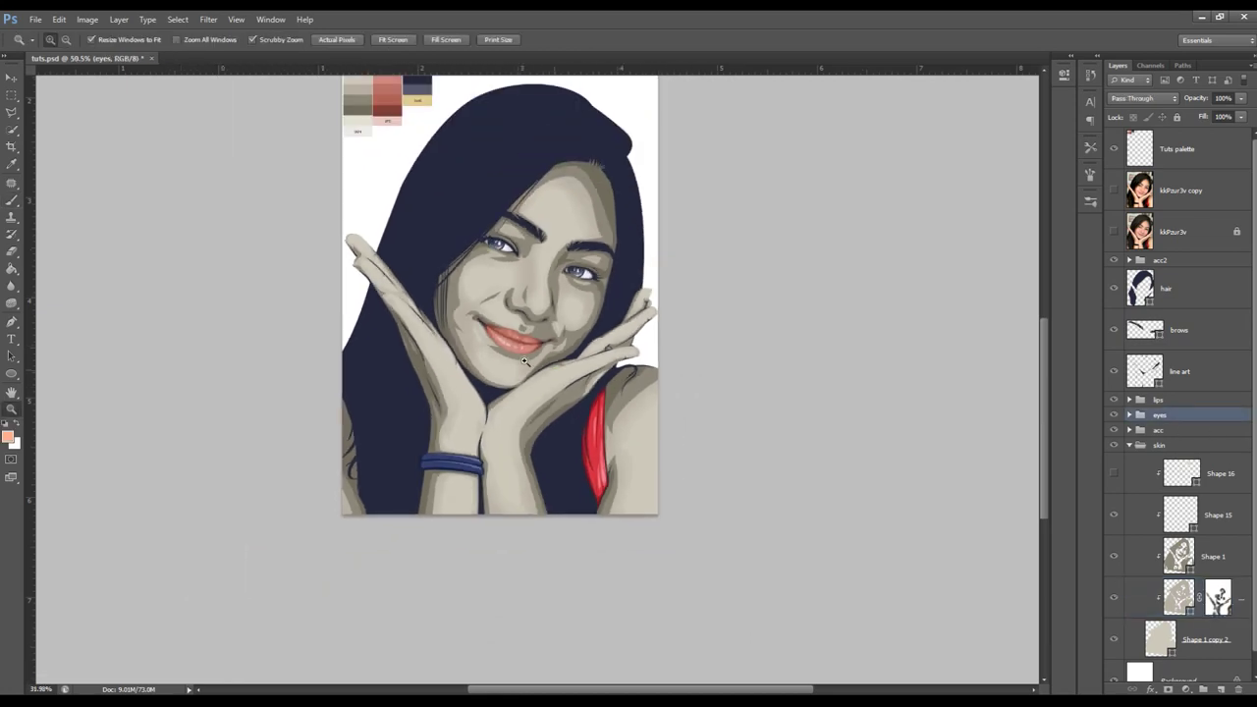
left_click(1179, 568)
left_click(1168, 690)
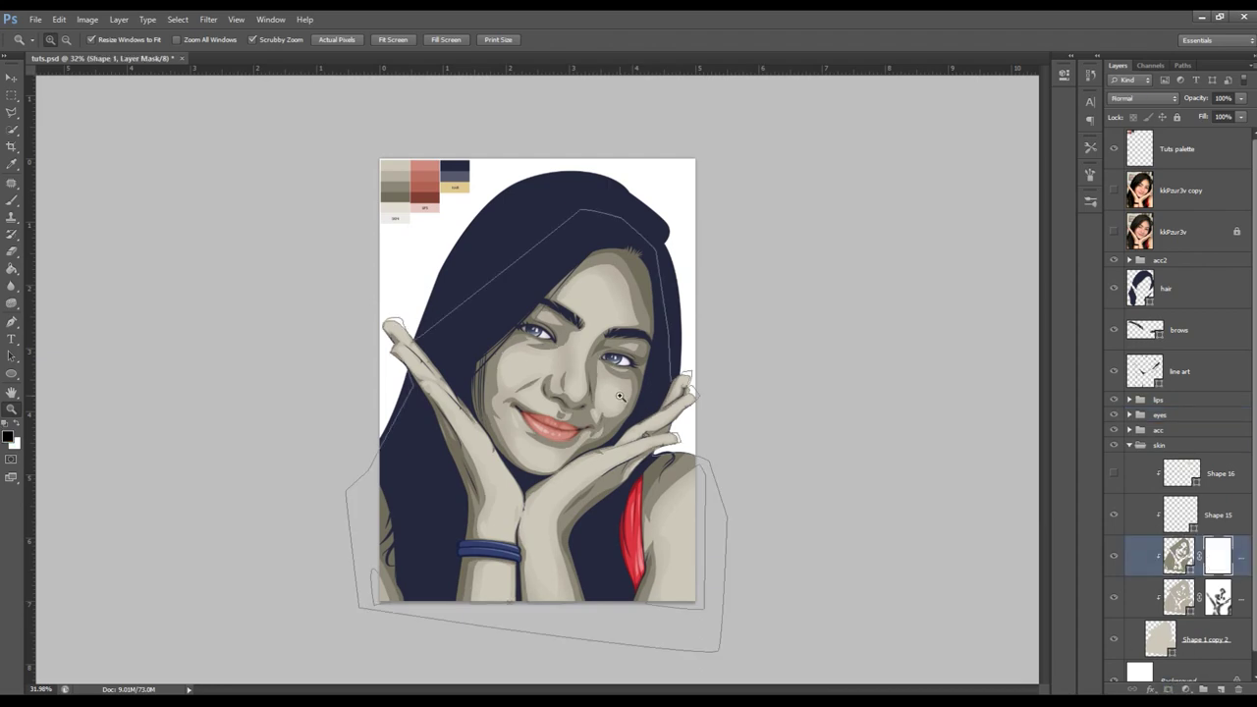
- On Shape 1's mask, soften shading around the left eye, left cheek edge and below the lip
left_click_drag(620, 396, 668, 397)
key("b")
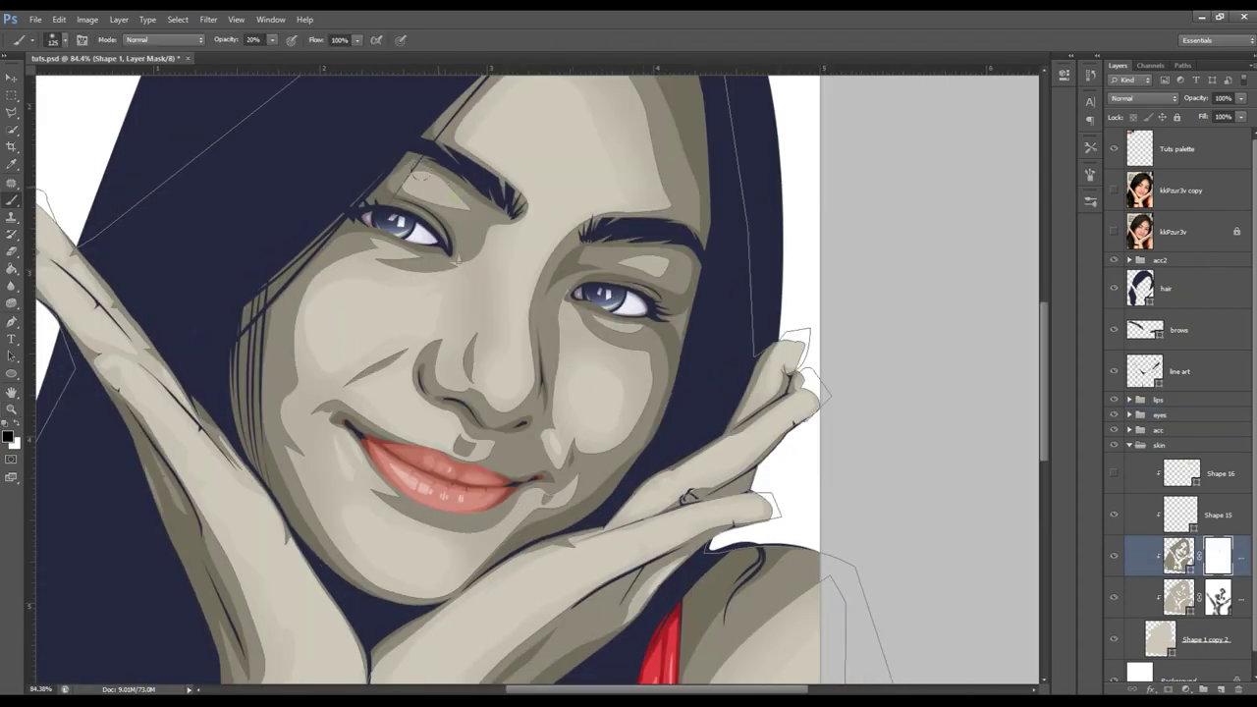
left_click_drag(447, 196, 433, 184)
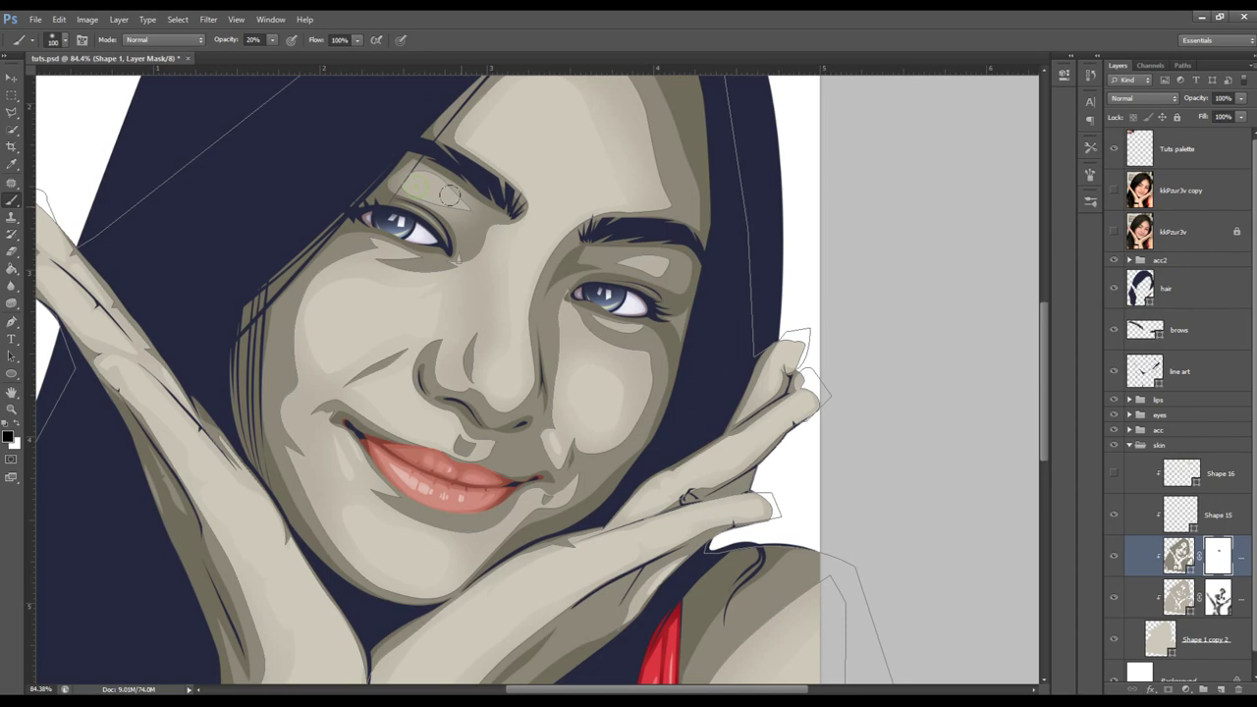
left_click_drag(412, 260, 345, 246)
key("bracketright")
mouse_move(299, 293)
left_mouse_down()
mouse_move(285, 349)
mouse_move(379, 556)
left_mouse_up()
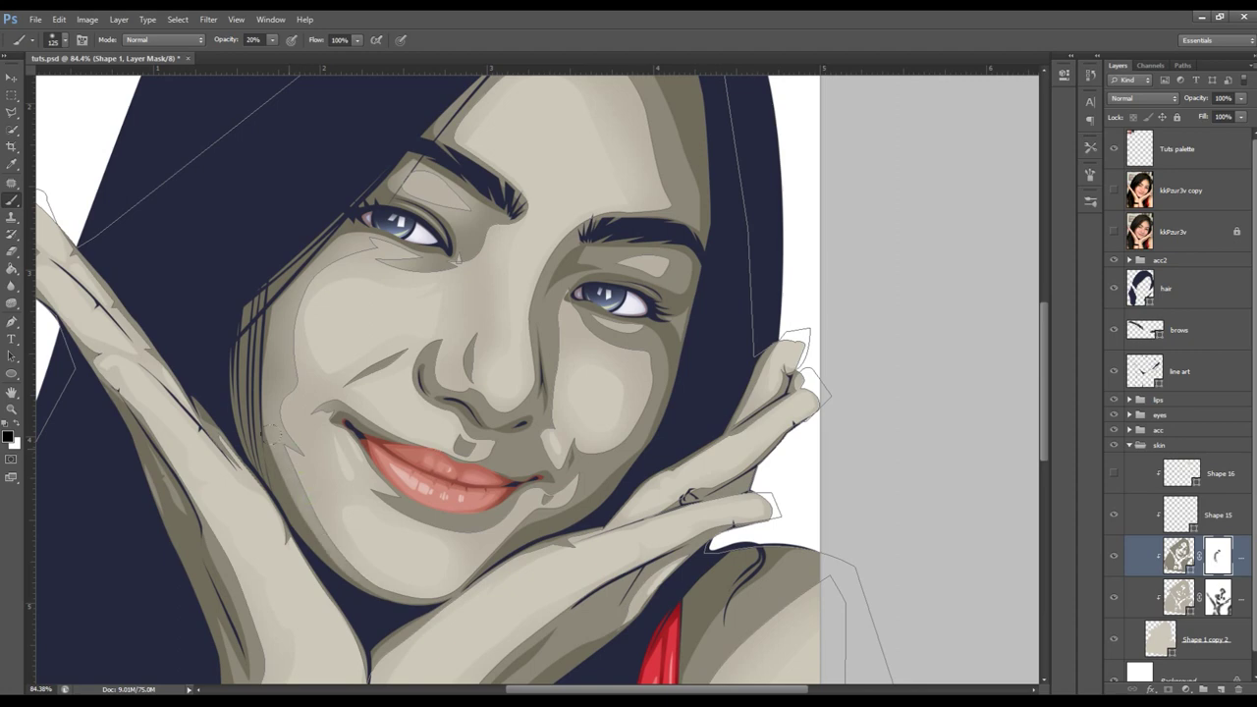
mouse_move(403, 517)
left_mouse_down()
mouse_move(479, 507)
mouse_move(463, 536)
left_mouse_up()
- Soften shading around the nose, eyelid and brow, and the lips' right corner, using 45–100 px brushes
key("bracketleft")
key("bracketleft")
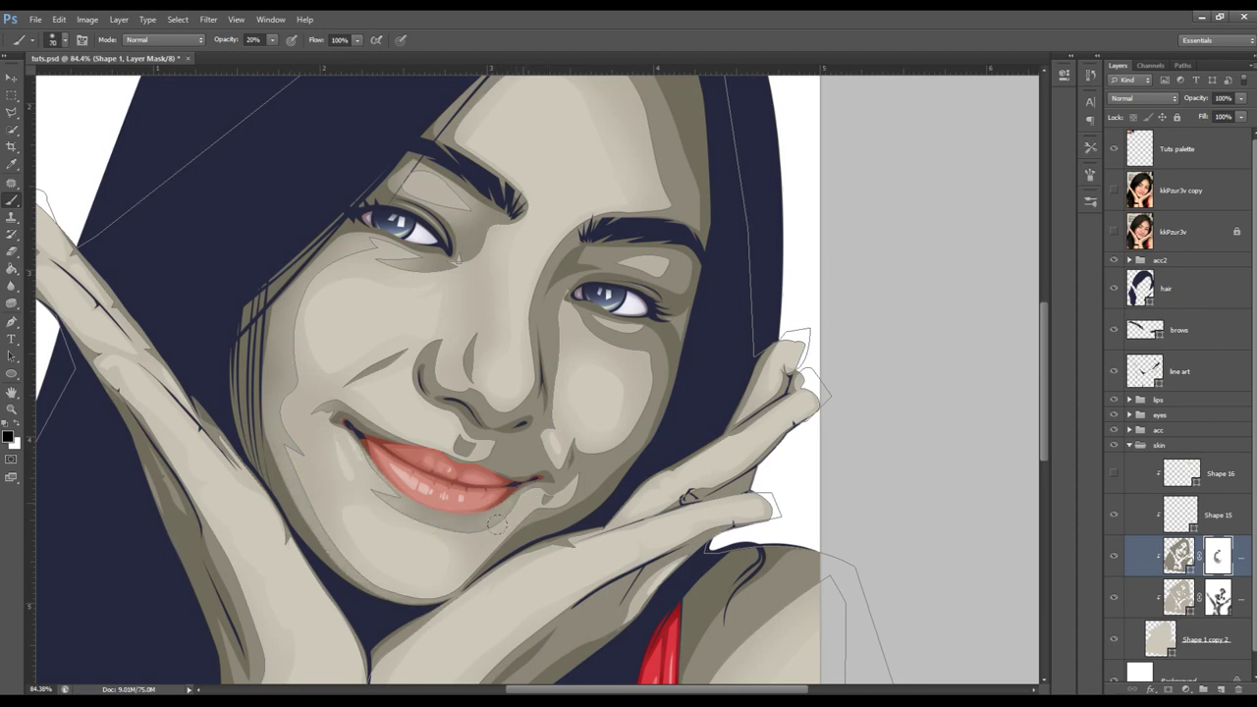
key("bracketleft")
key("bracketleft")
key("bracketleft")
left_click_drag(454, 438, 466, 444)
key("bracketright")
key("bracketright")
key("bracketright")
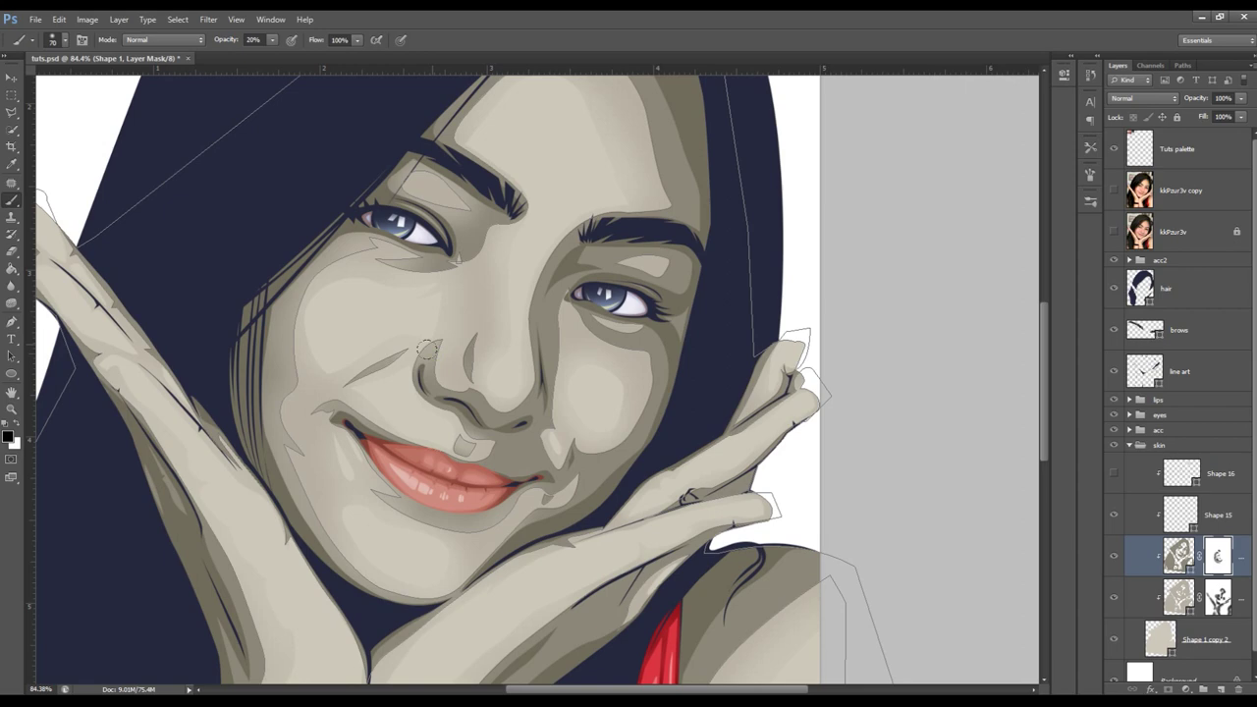
mouse_move(442, 379)
left_mouse_down()
mouse_move(475, 398)
mouse_move(473, 428)
left_mouse_up()
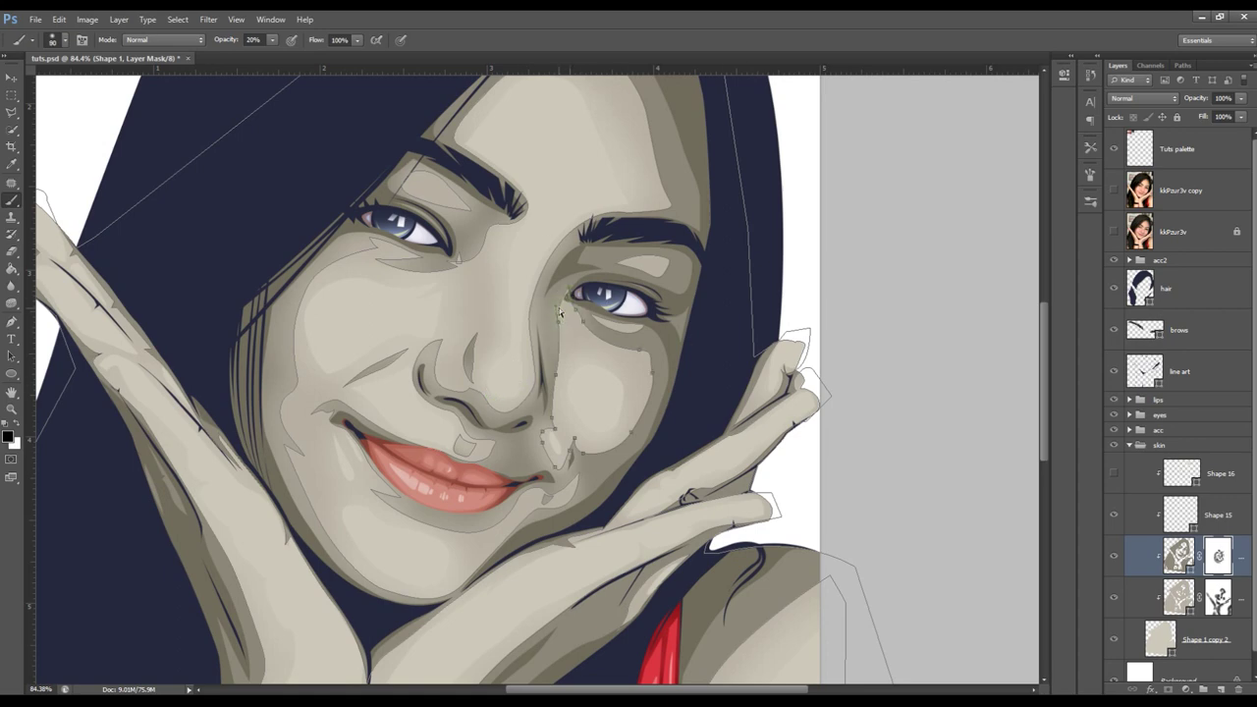
key("p")
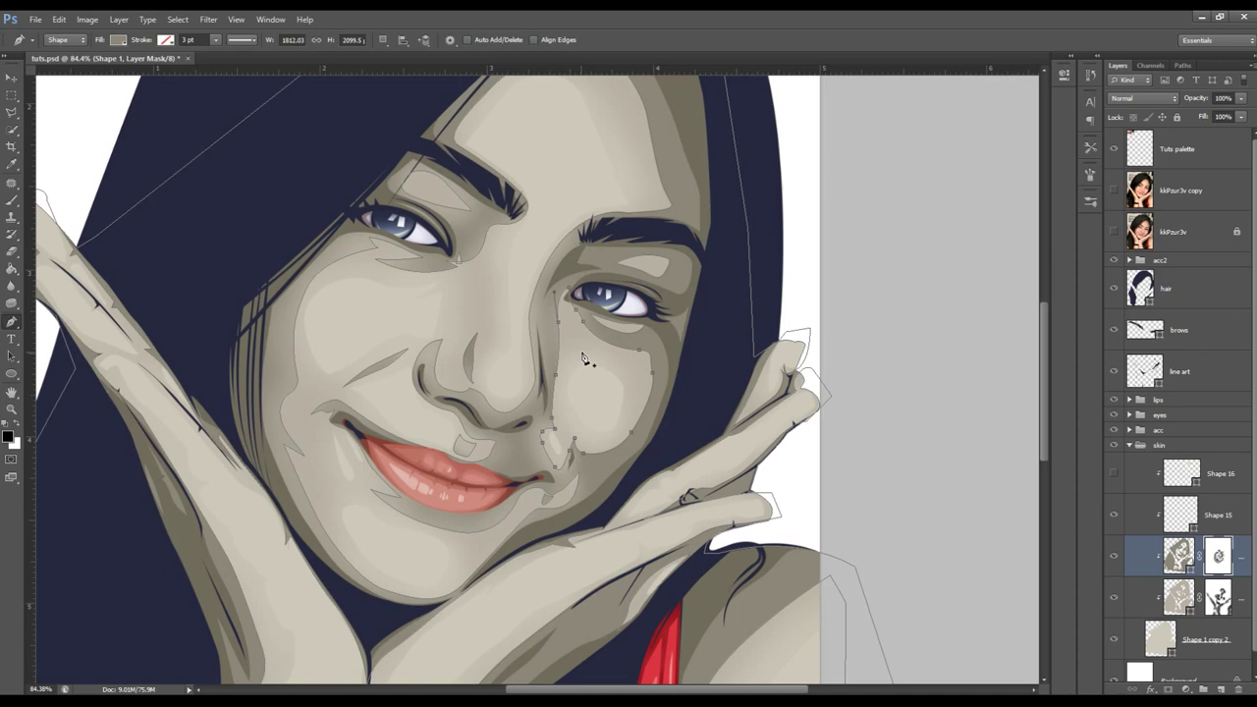
key("b")
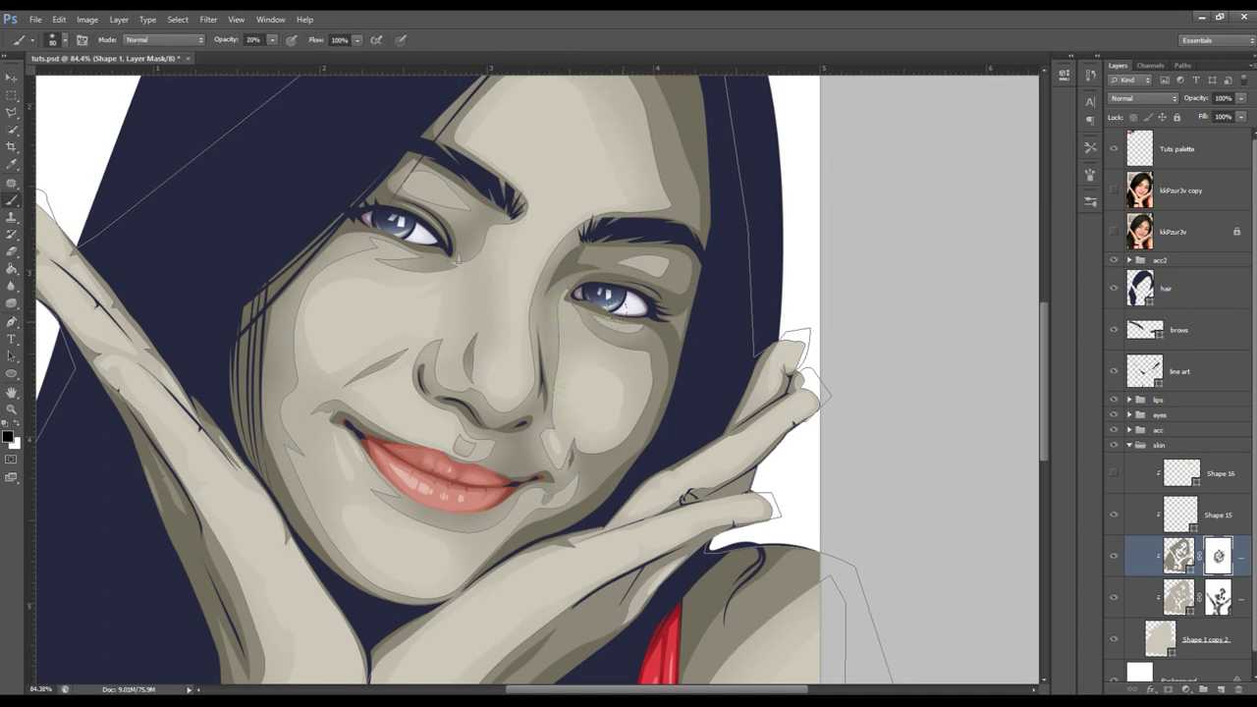
left_click_drag(609, 242, 658, 270)
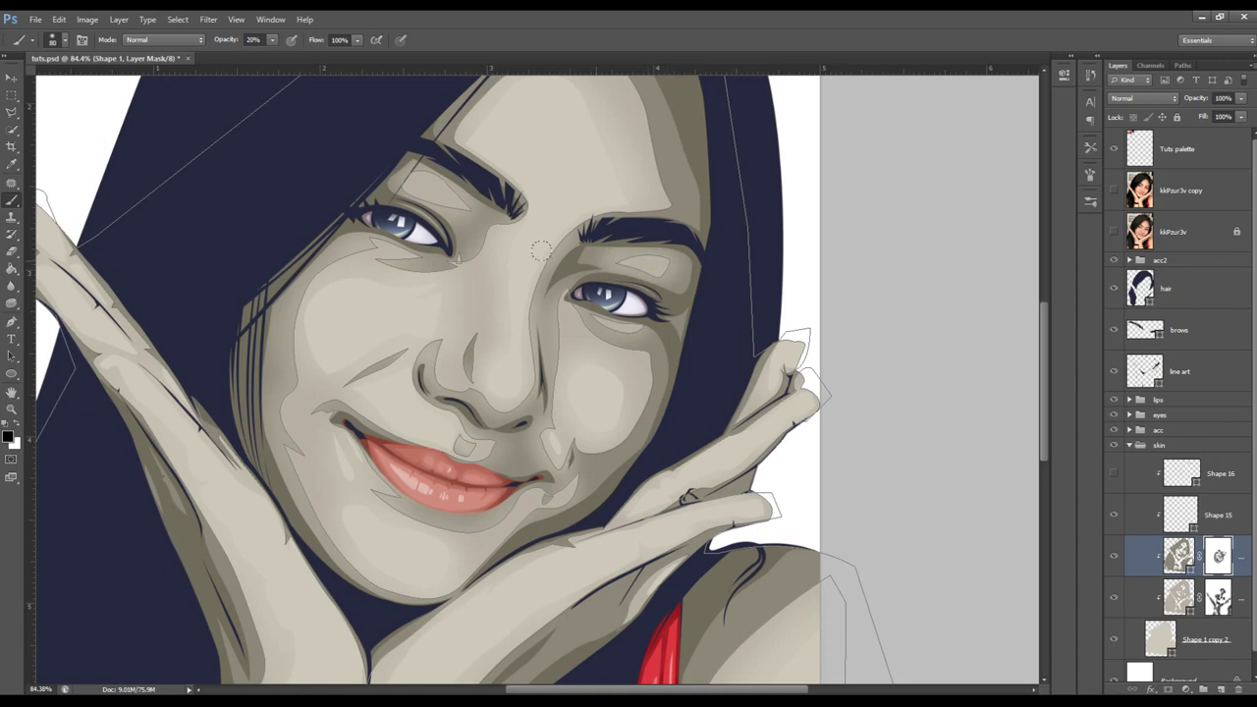
key("bracketright")
key("bracketright")
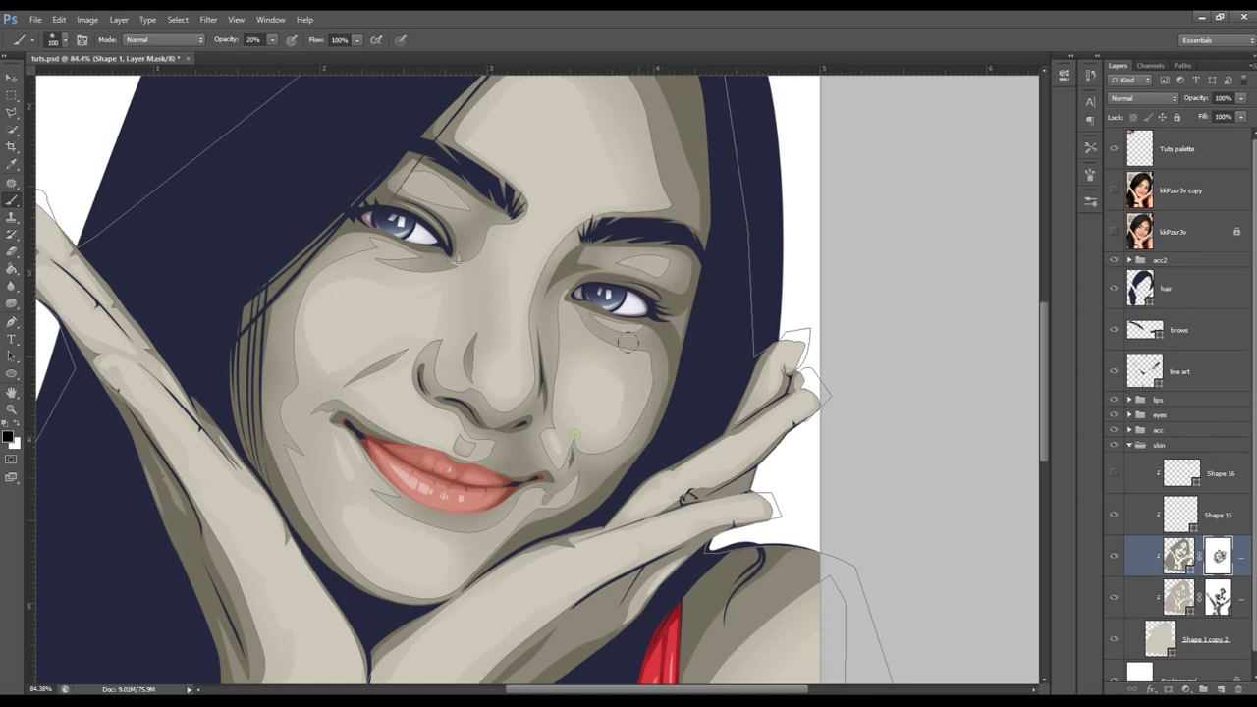
left_click_drag(542, 447, 518, 454)
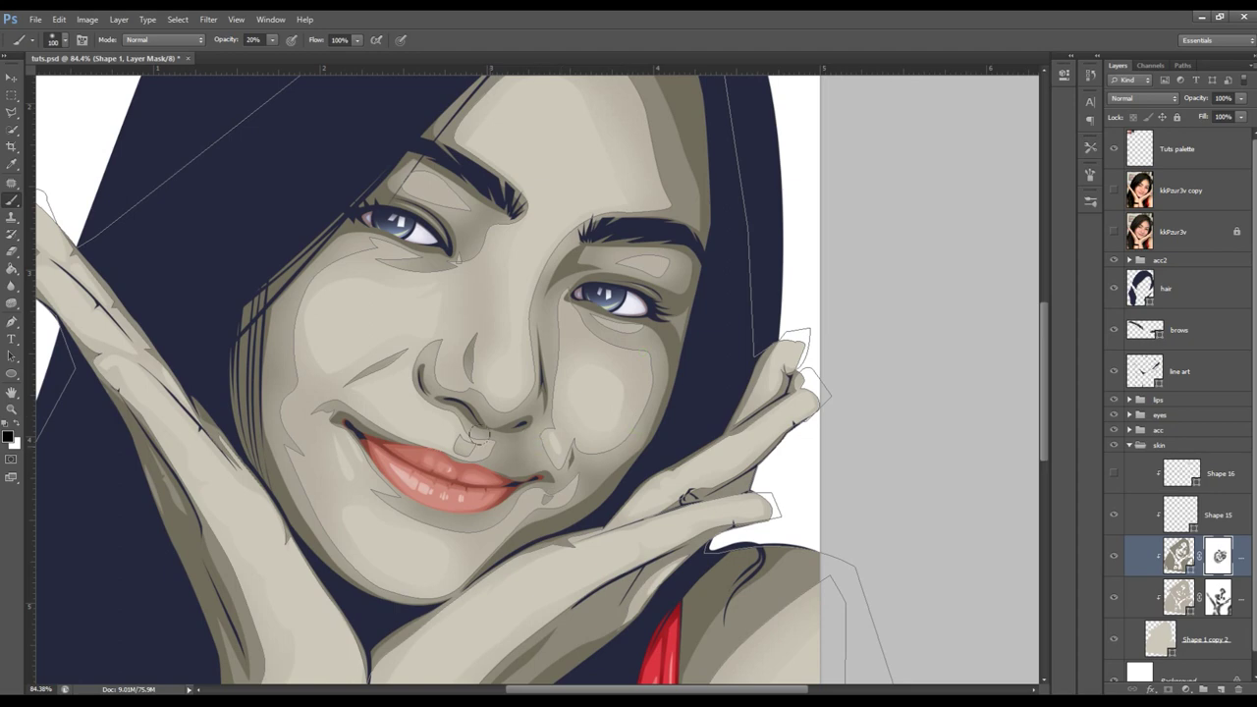
scroll(594, 265, "up", 2)
- Fade the shoulder shadow beside the hair on Shape 1's mask with a 125 px brush
key("bracketright")
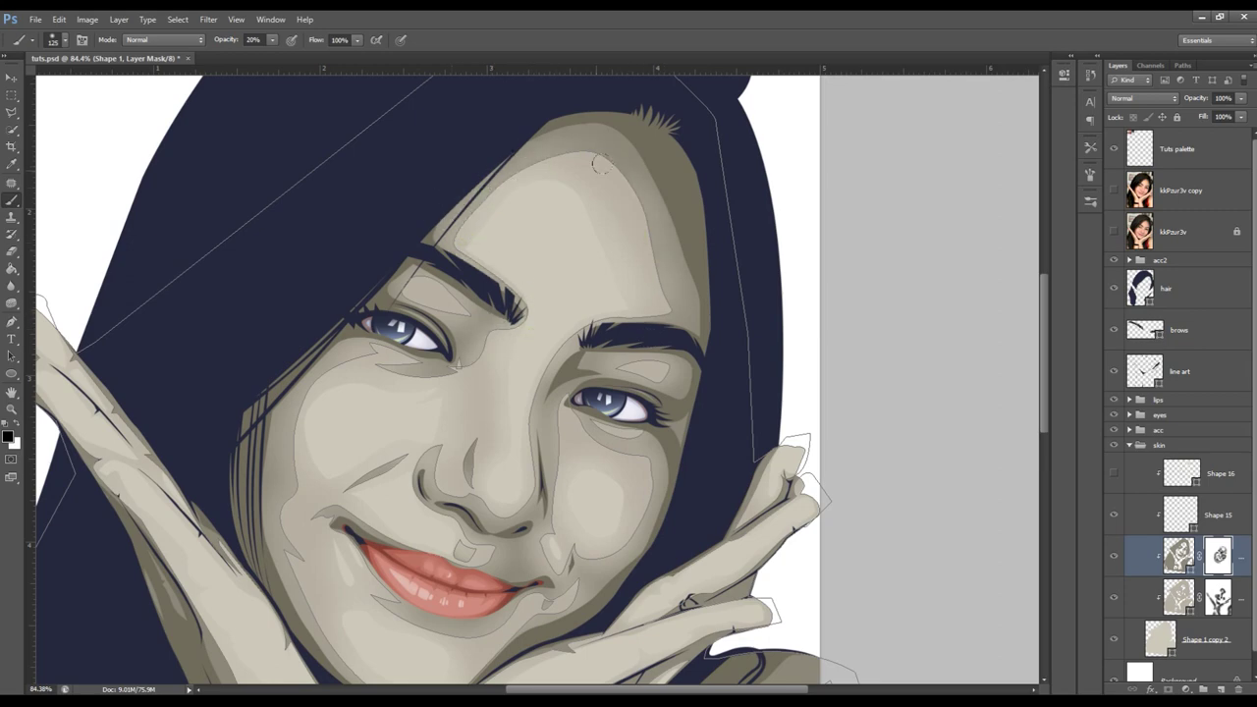
scroll(594, 383, "down", 1)
scroll(589, 388, "down", 1)
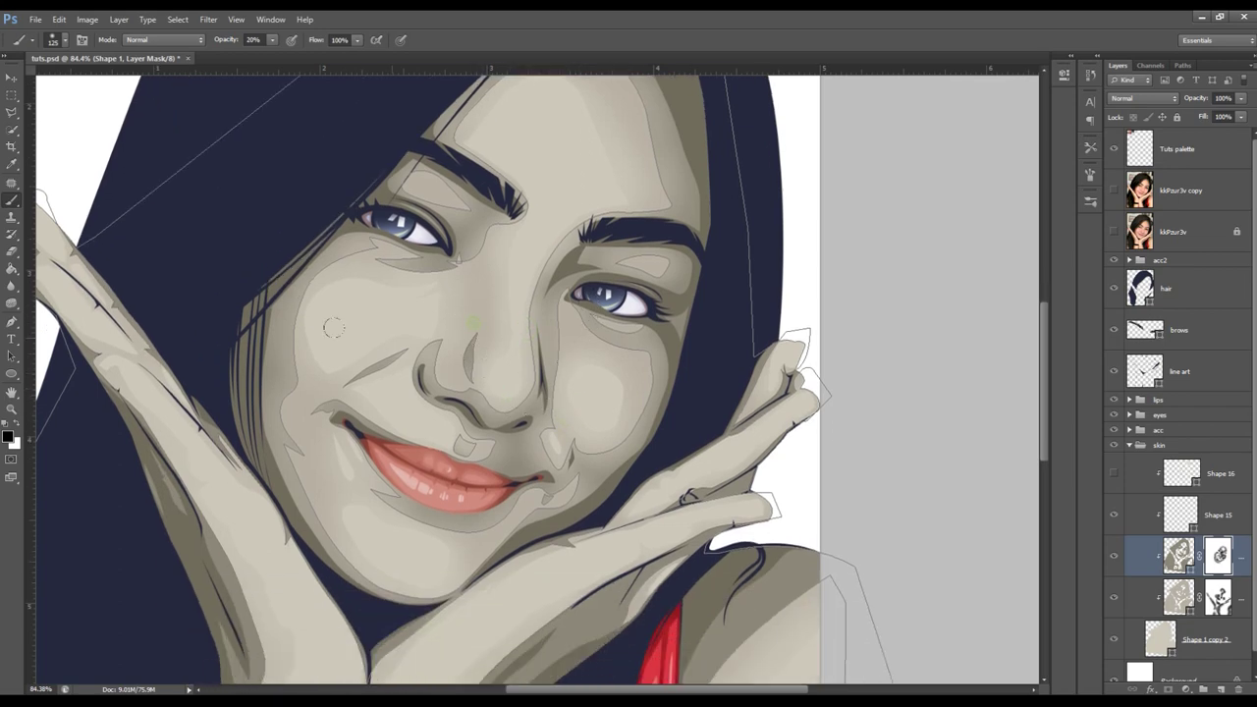
scroll(466, 447, "down", 3)
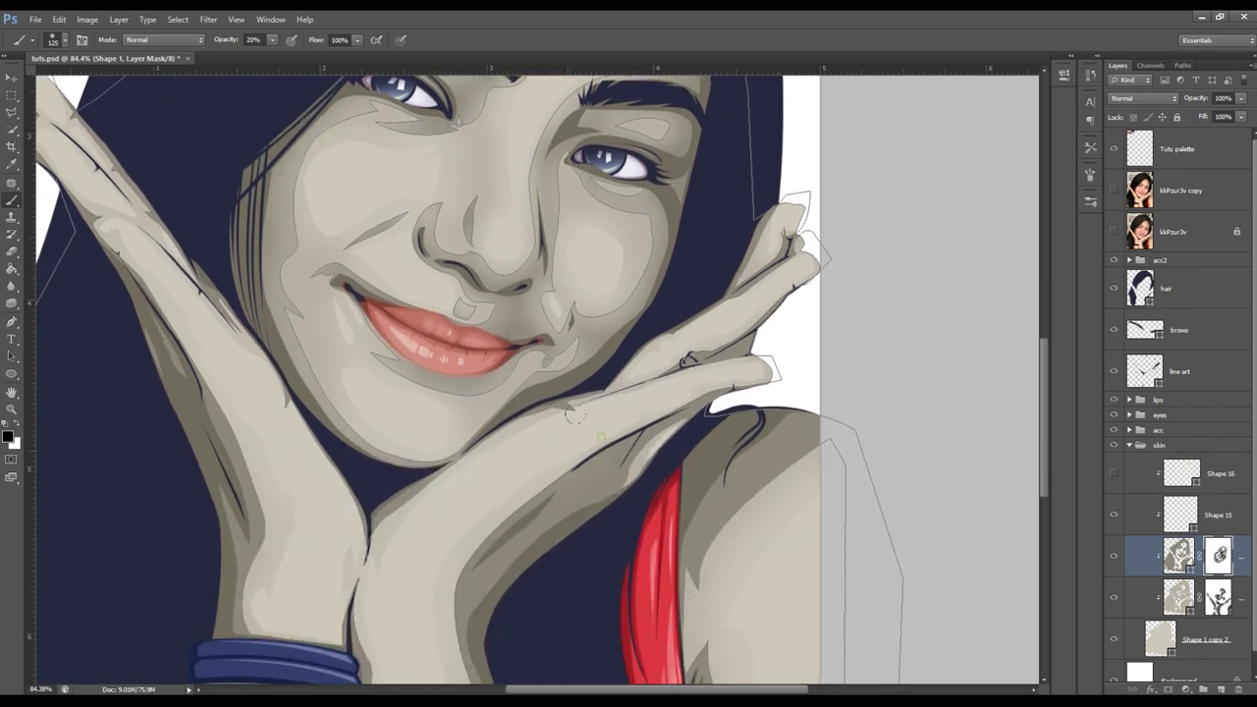
scroll(361, 506, "down", 2)
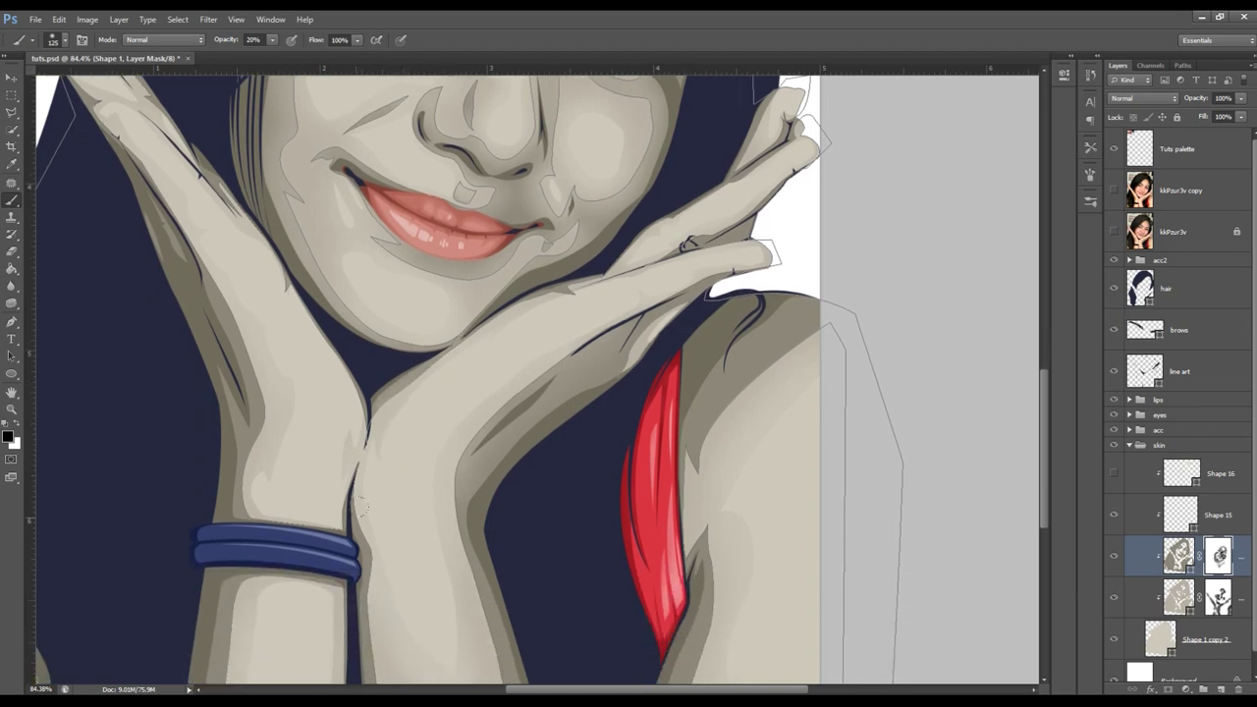
scroll(369, 584, "down", 2)
scroll(377, 562, "down", 1)
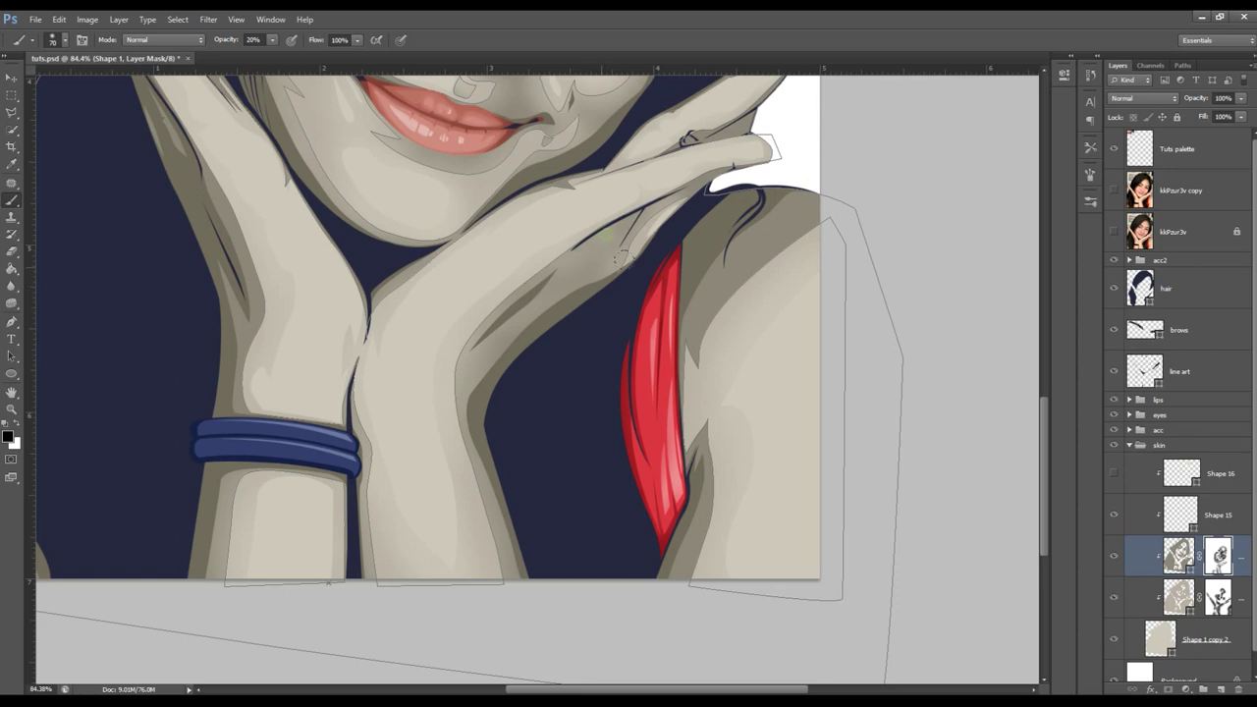
scroll(718, 288, "up", 2)
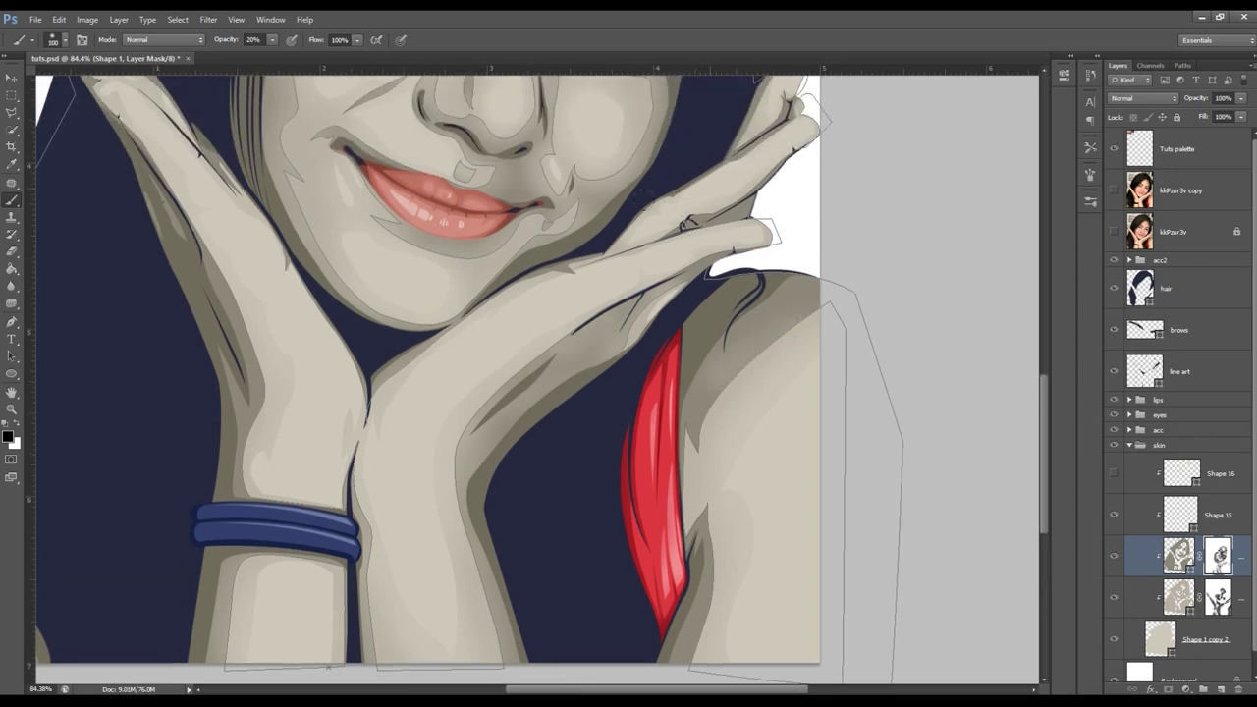
scroll(635, 232, "up", 2)
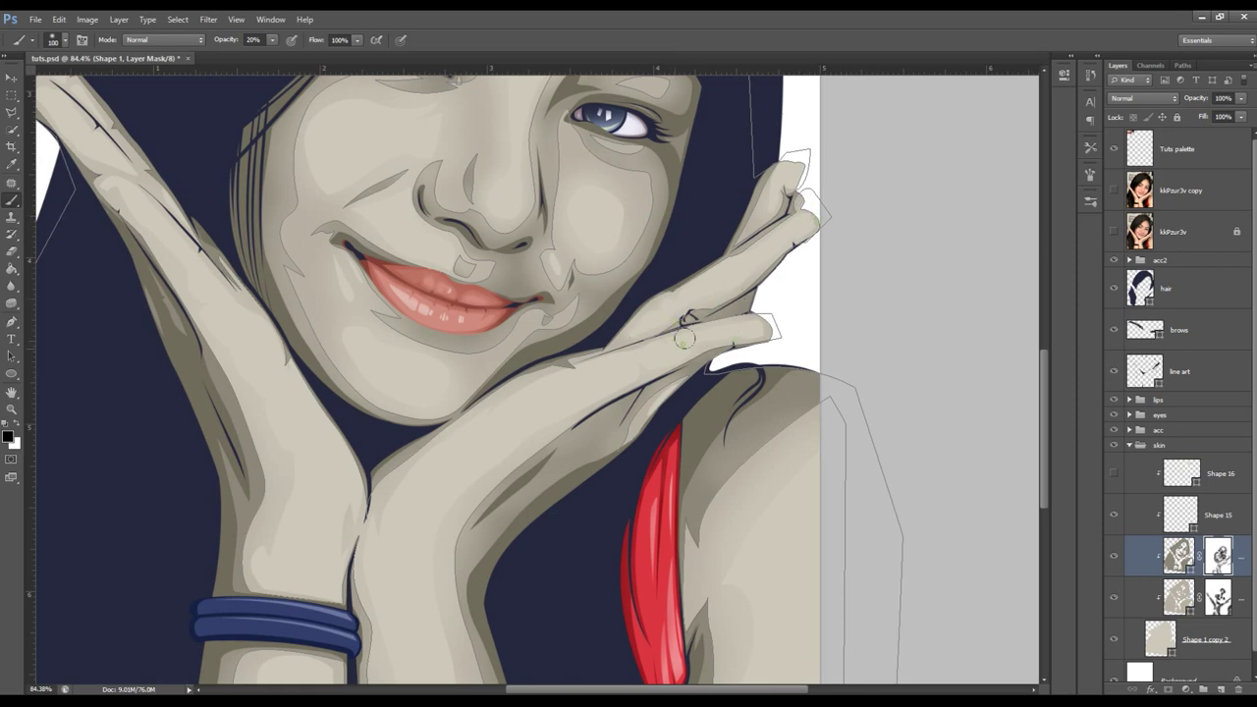
scroll(739, 326, "down", 2)
scroll(821, 250, "down", 1)
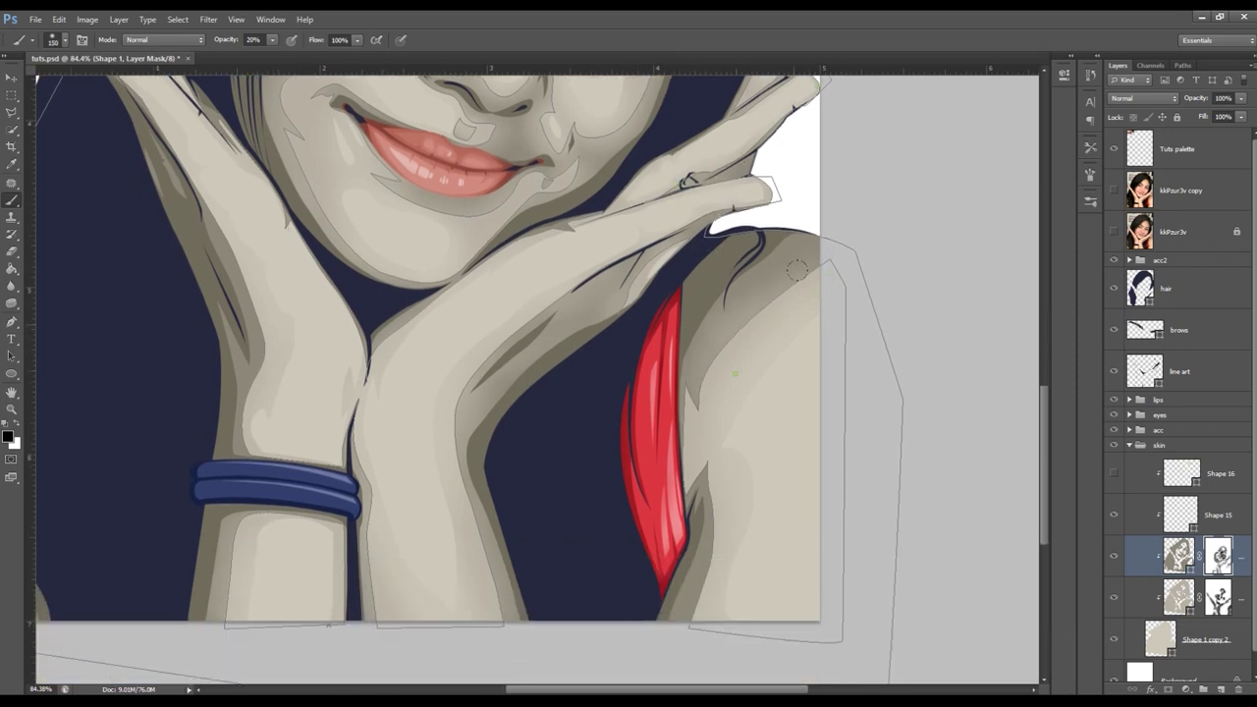
mouse_move(702, 465)
left_mouse_down()
mouse_move(709, 521)
mouse_move(687, 599)
left_mouse_up()
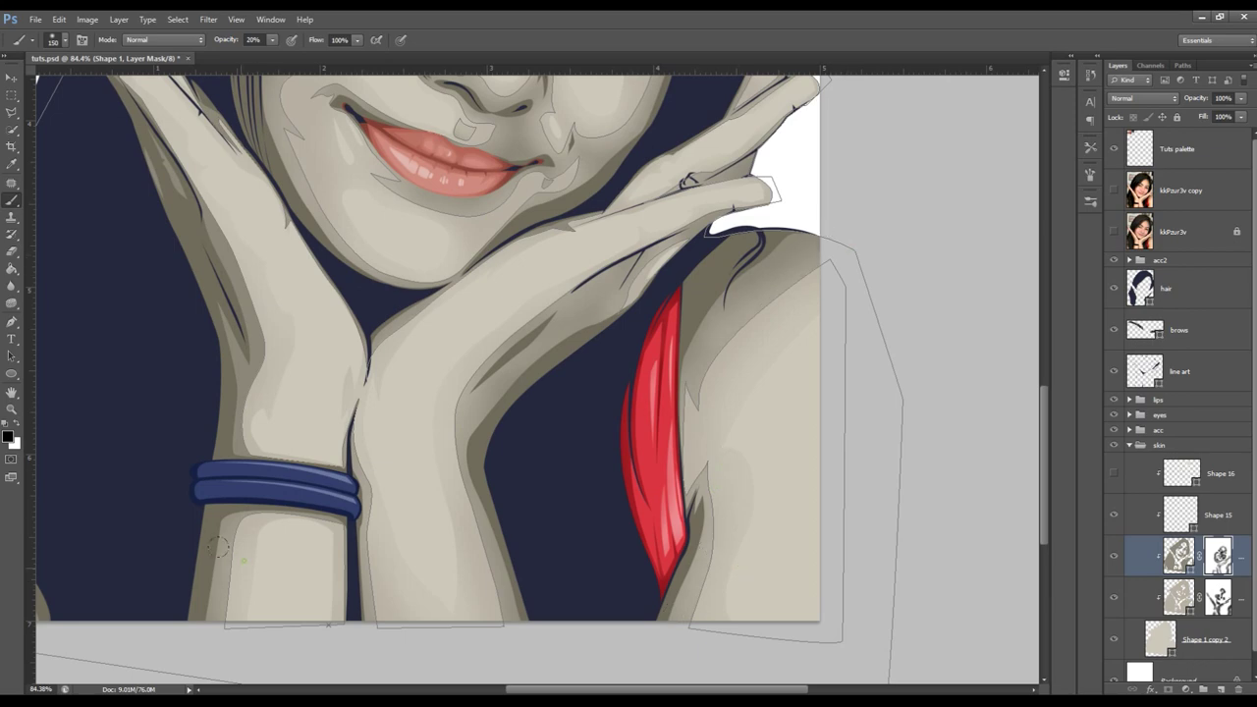
- Fade the shading where hair meets skin at lower left with a 100 px brush
scroll(264, 531, "up", 2)
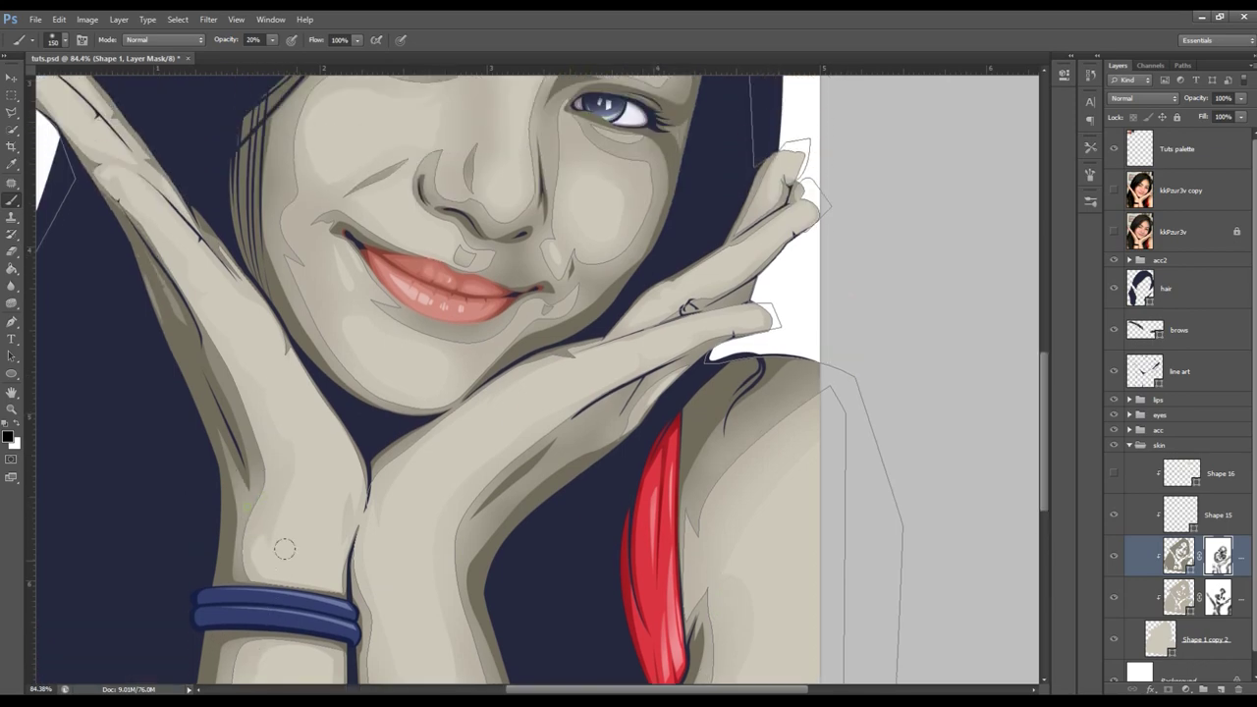
scroll(280, 540, "up", 1)
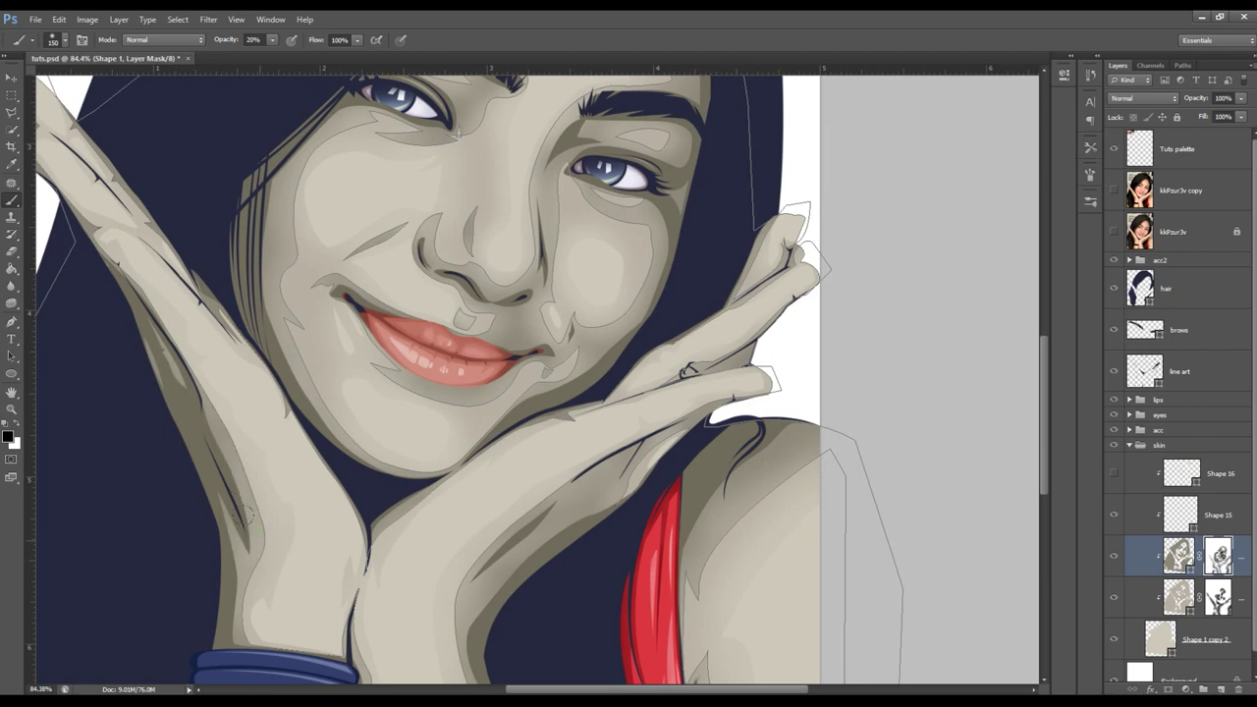
scroll(255, 378, "up", 3)
scroll(255, 379, "left", 4)
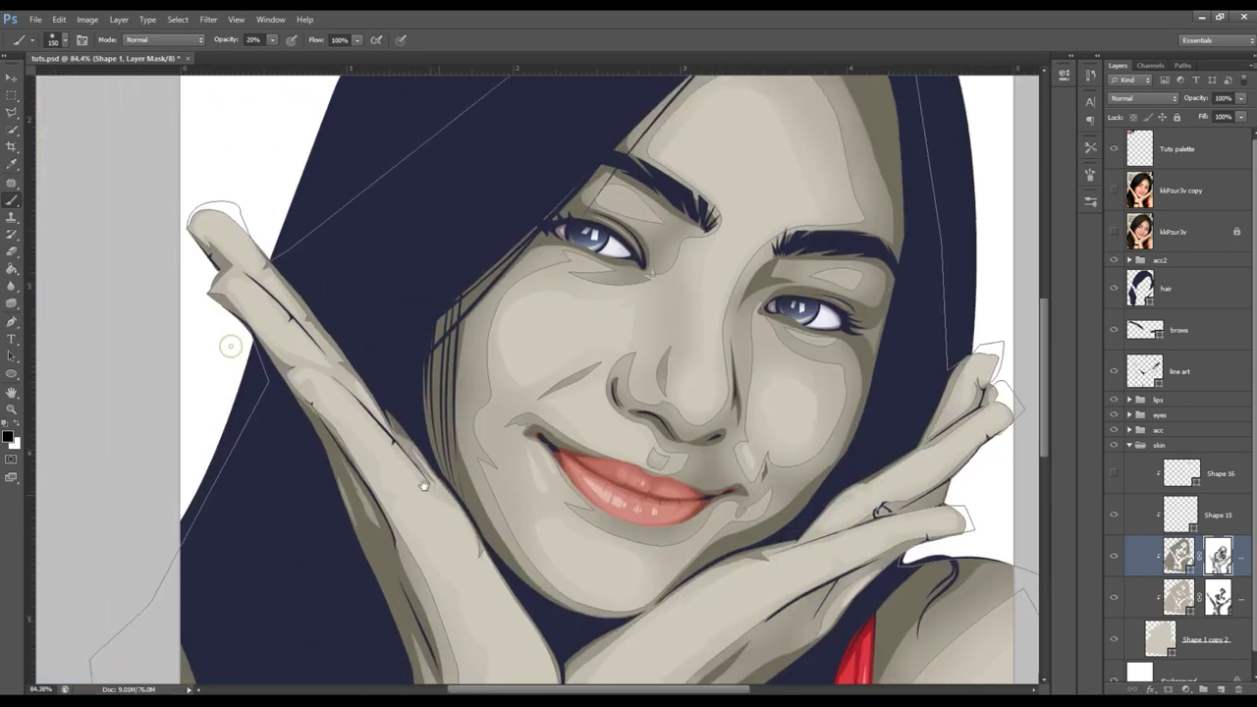
key("bracketleft")
key("bracketleft")
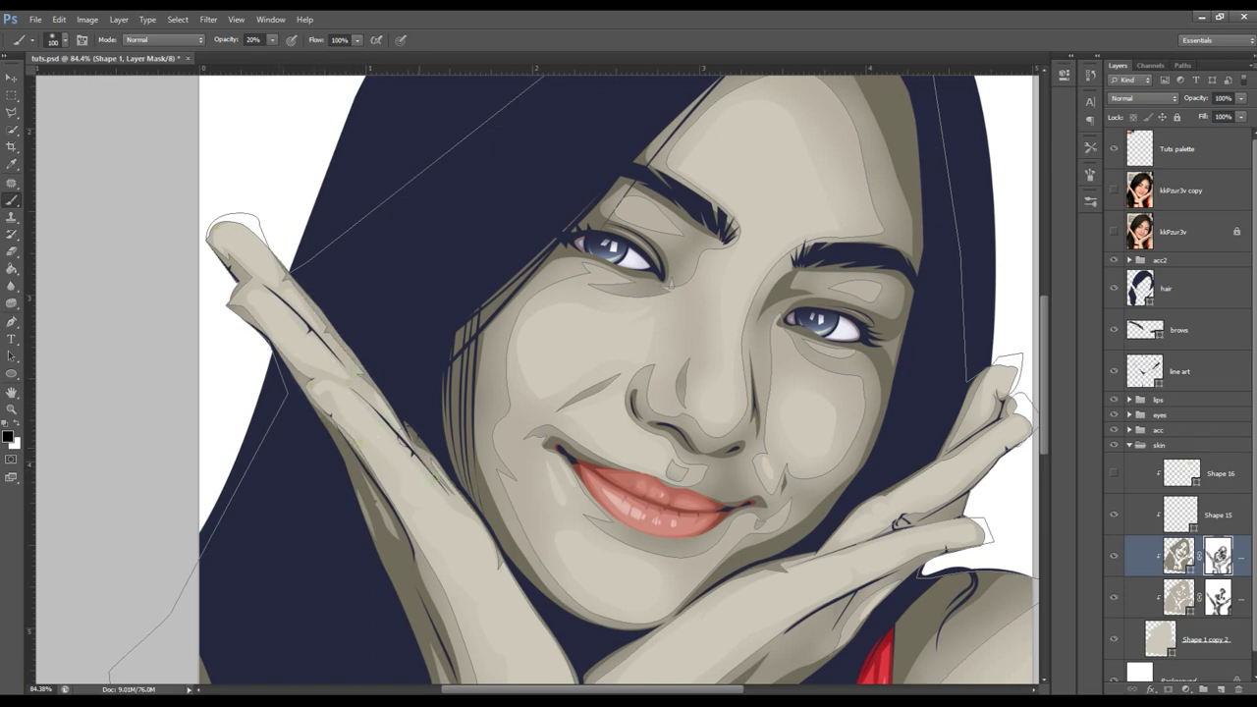
scroll(391, 392, "down", 2)
scroll(391, 392, "down", 4)
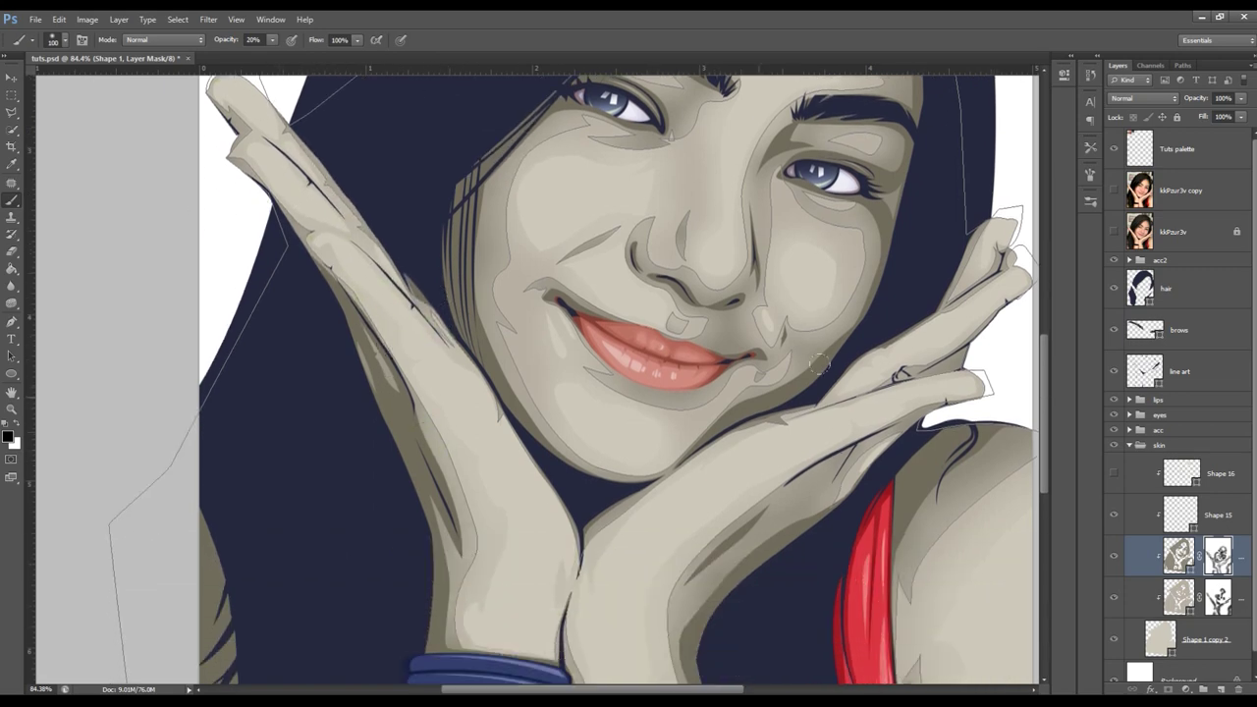
scroll(595, 324, "down", 3)
scroll(587, 319, "down", 7)
scroll(392, 383, "down", 1)
left_click_drag(227, 447, 220, 536)
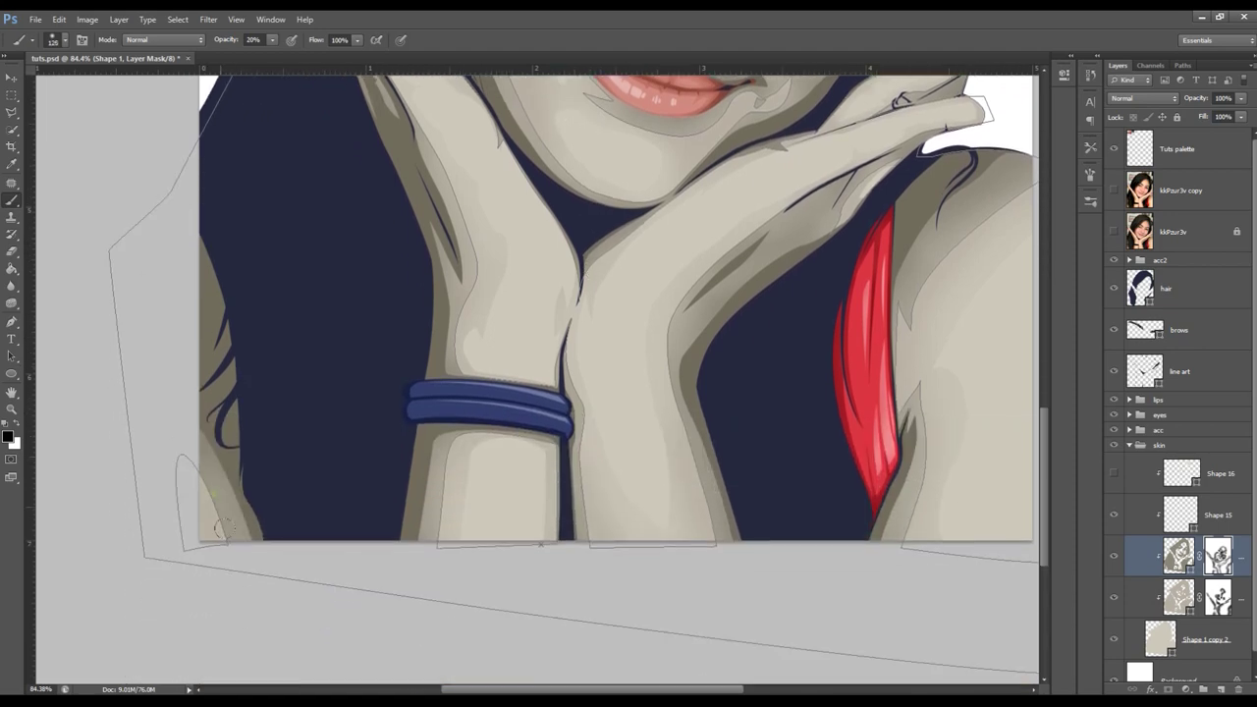
key("bracketright")
key("z")
left_click(657, 435, "alt")
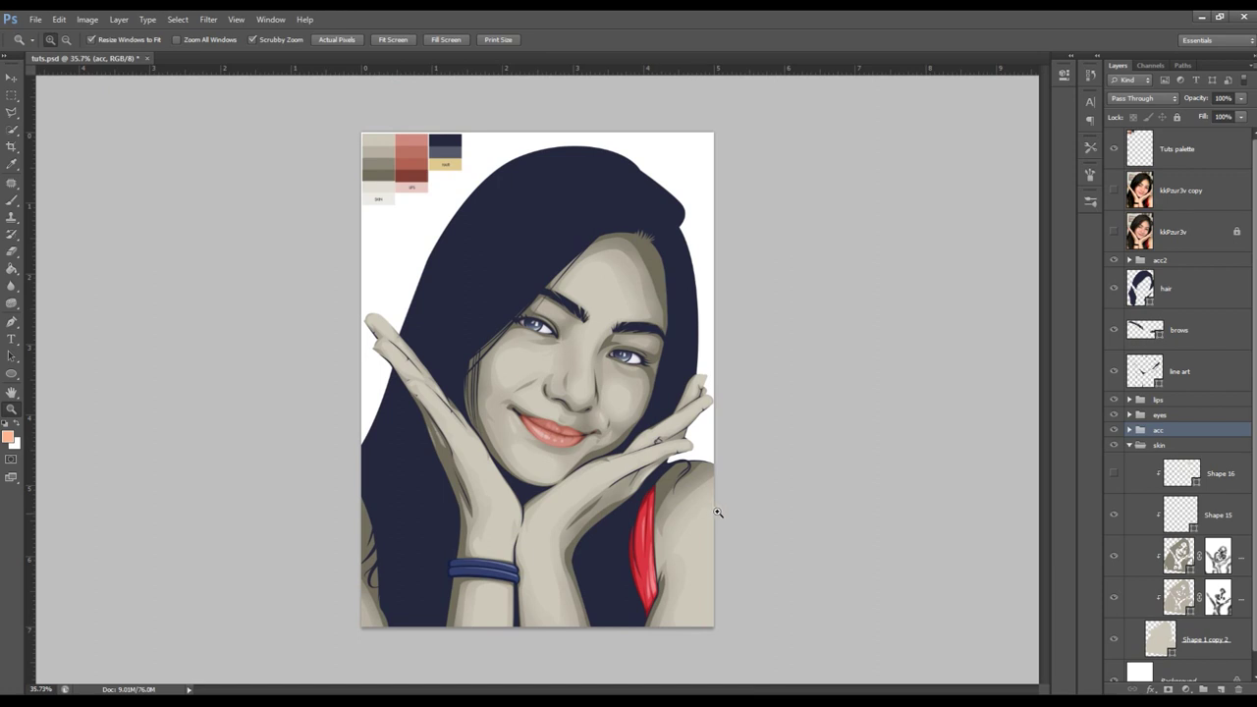
- Add a white layer mask to Shape 15 and set a 125 px brush
left_click(1179, 515)
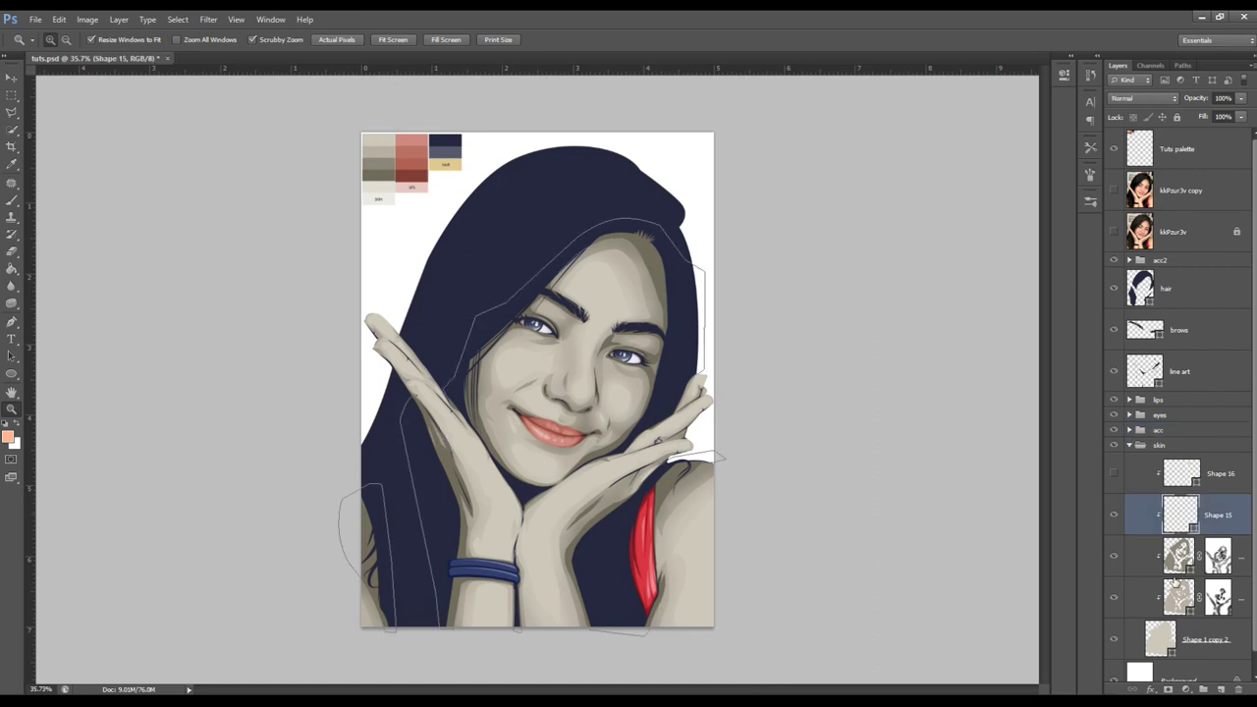
left_click(1172, 688)
left_click(488, 505)
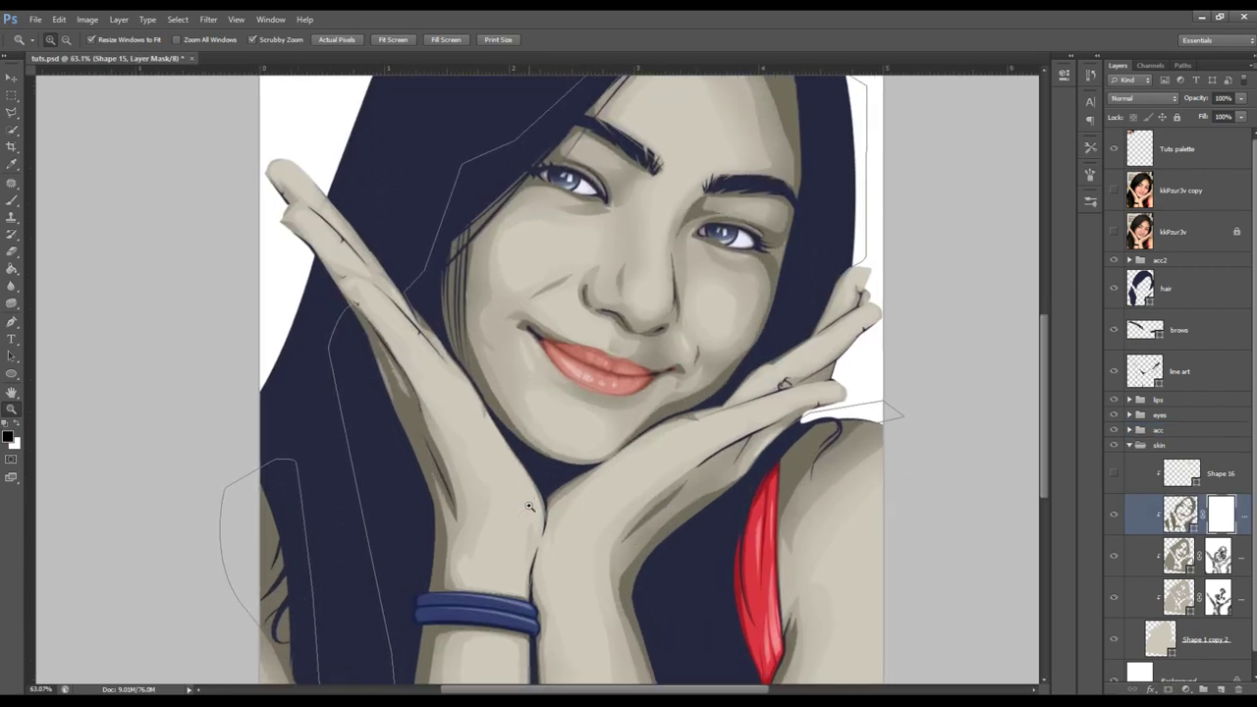
key("b")
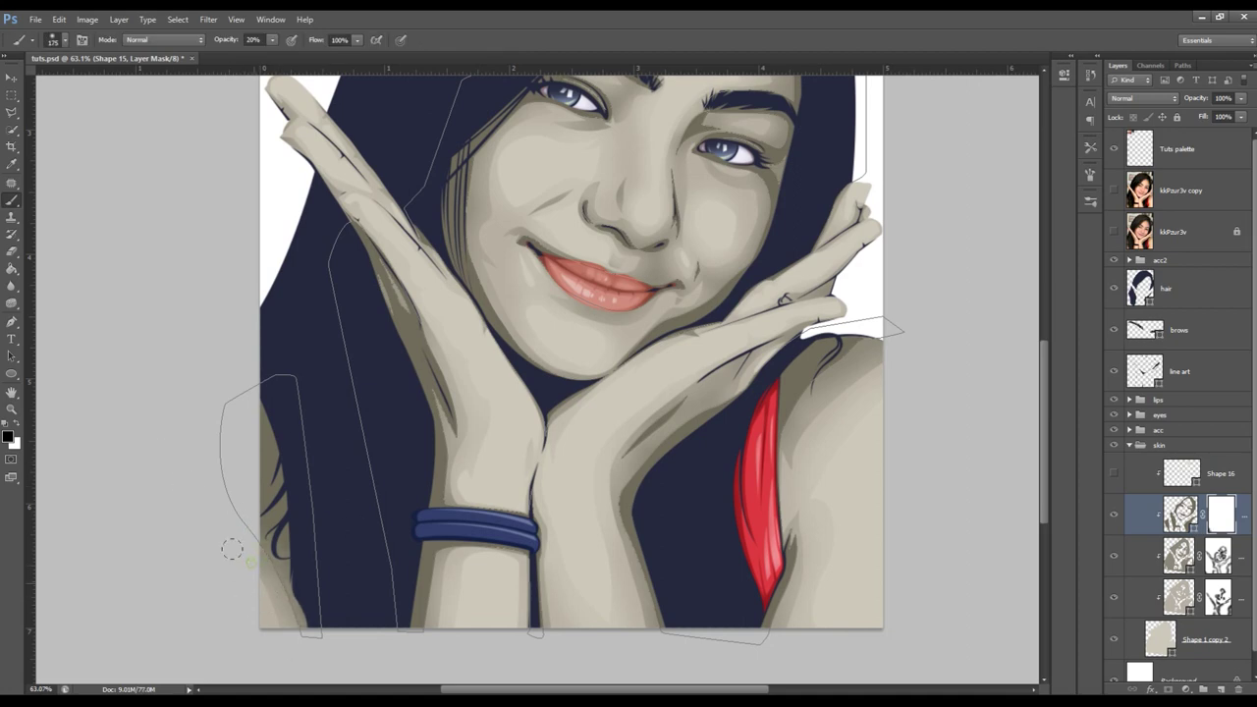
key("bracketleft")
- Lighten the shadows along both forearm edges on Shape 15's mask
left_click(1218, 556)
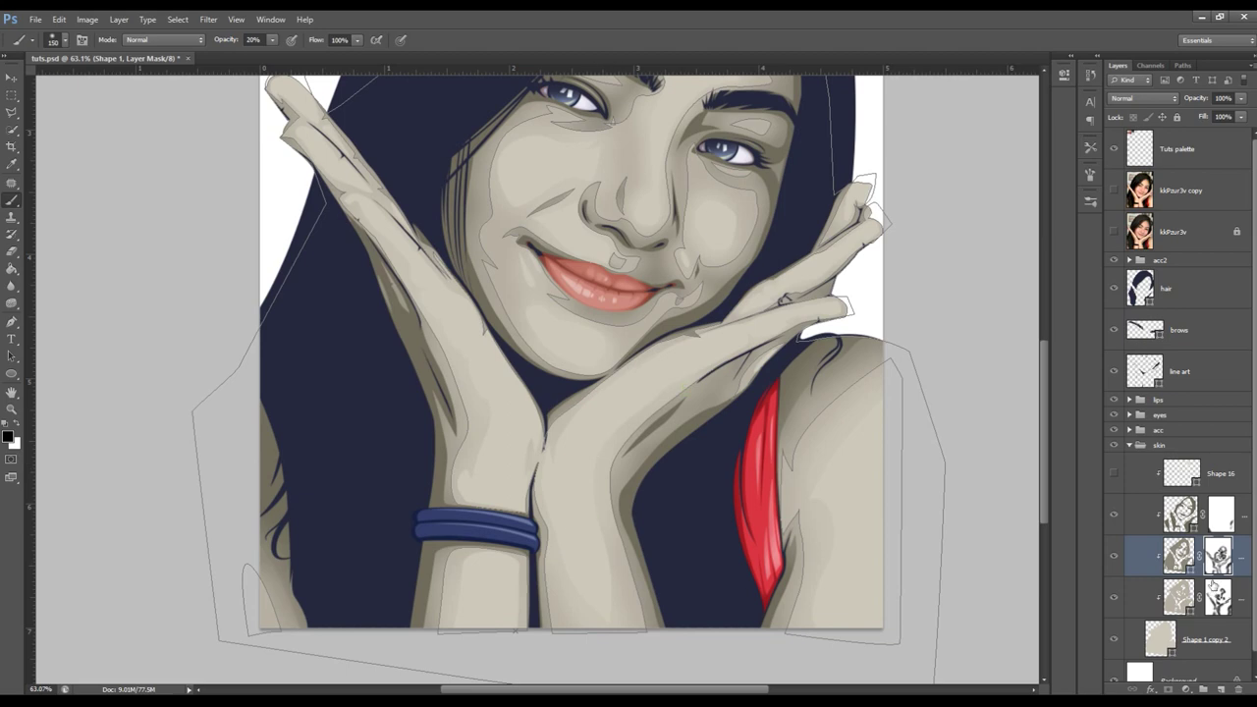
left_click(1221, 512)
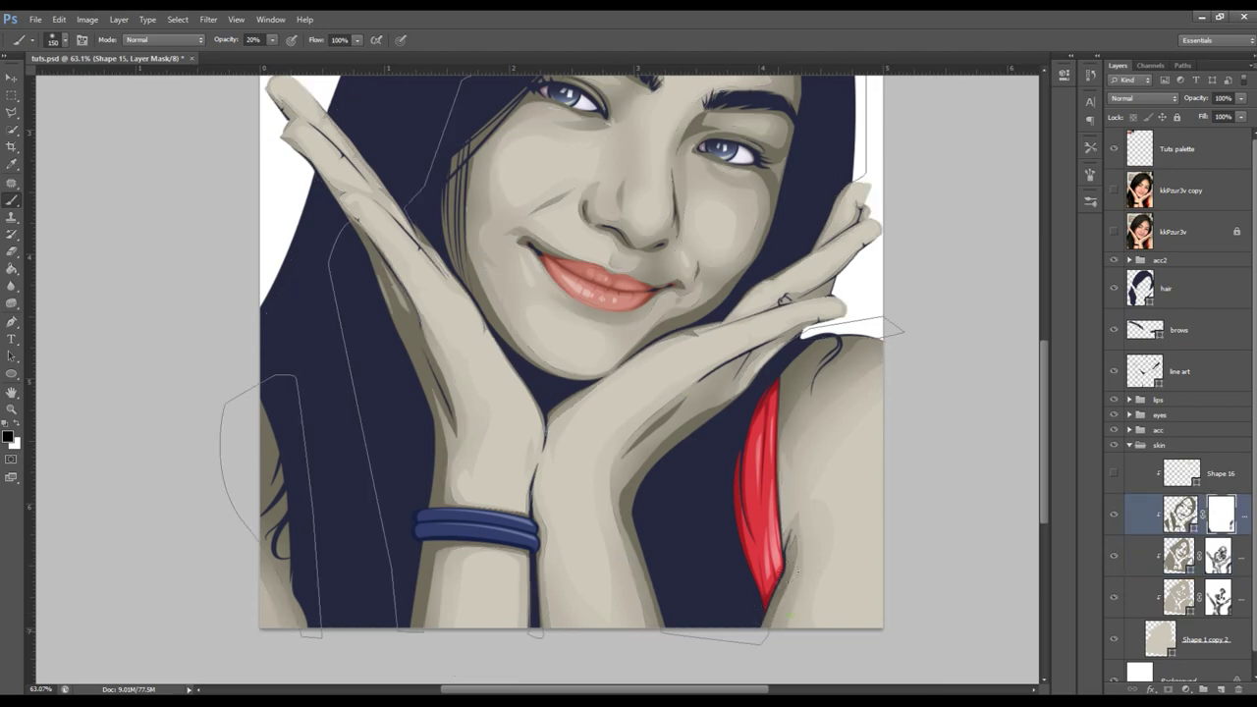
left_click_drag(637, 501, 625, 466)
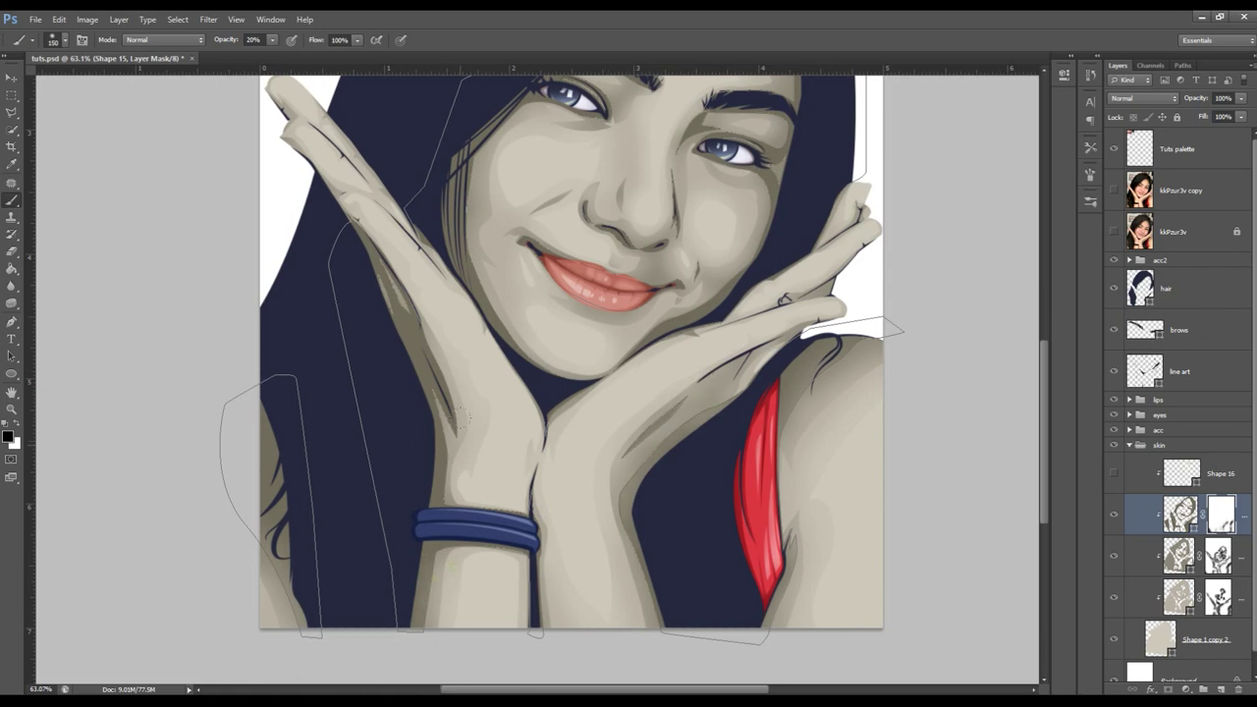
left_click_drag(435, 432, 436, 491)
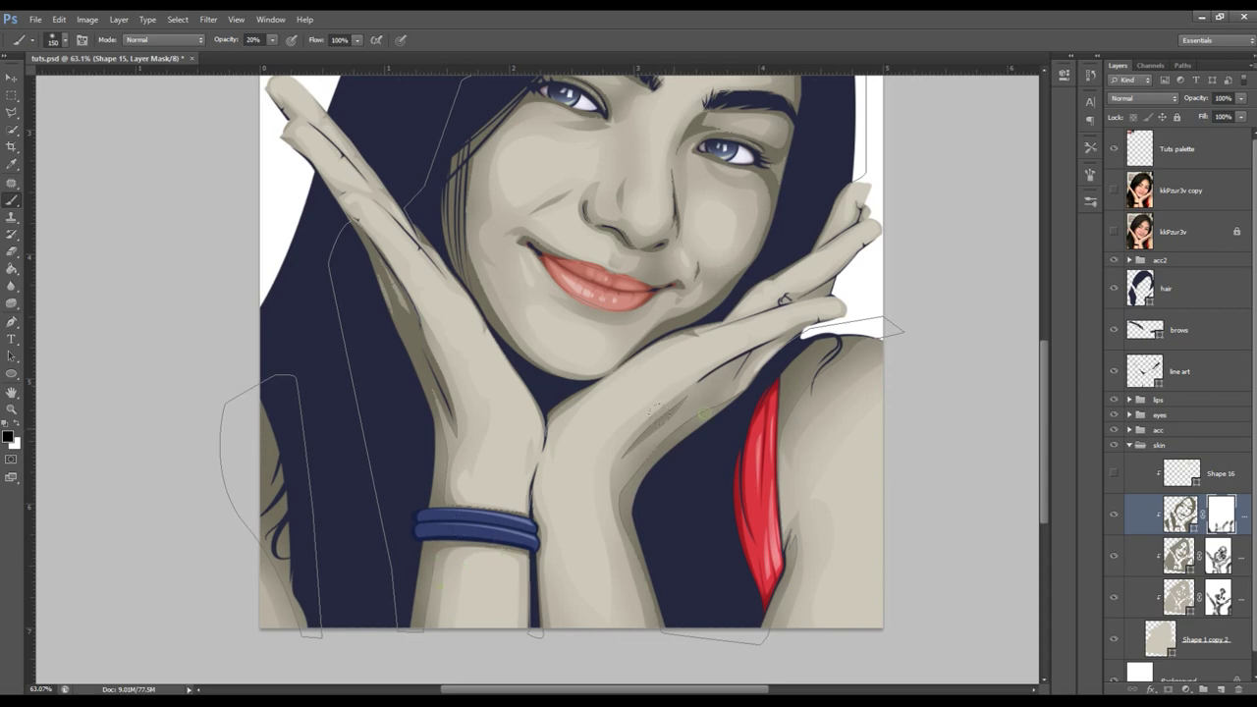
scroll(667, 356, "up", 2)
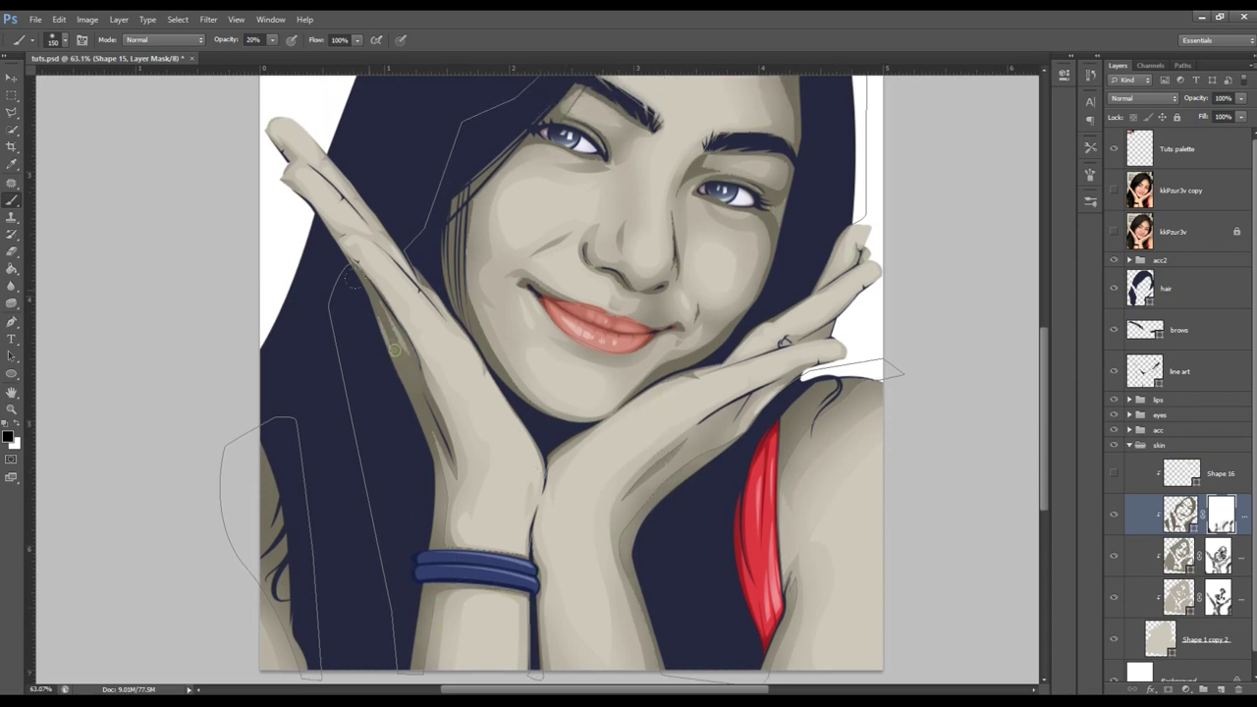
- Further lighten the left forearm edge and soften the cheek and jaw shadow on Shape 15's mask
left_click_drag(429, 373, 417, 336)
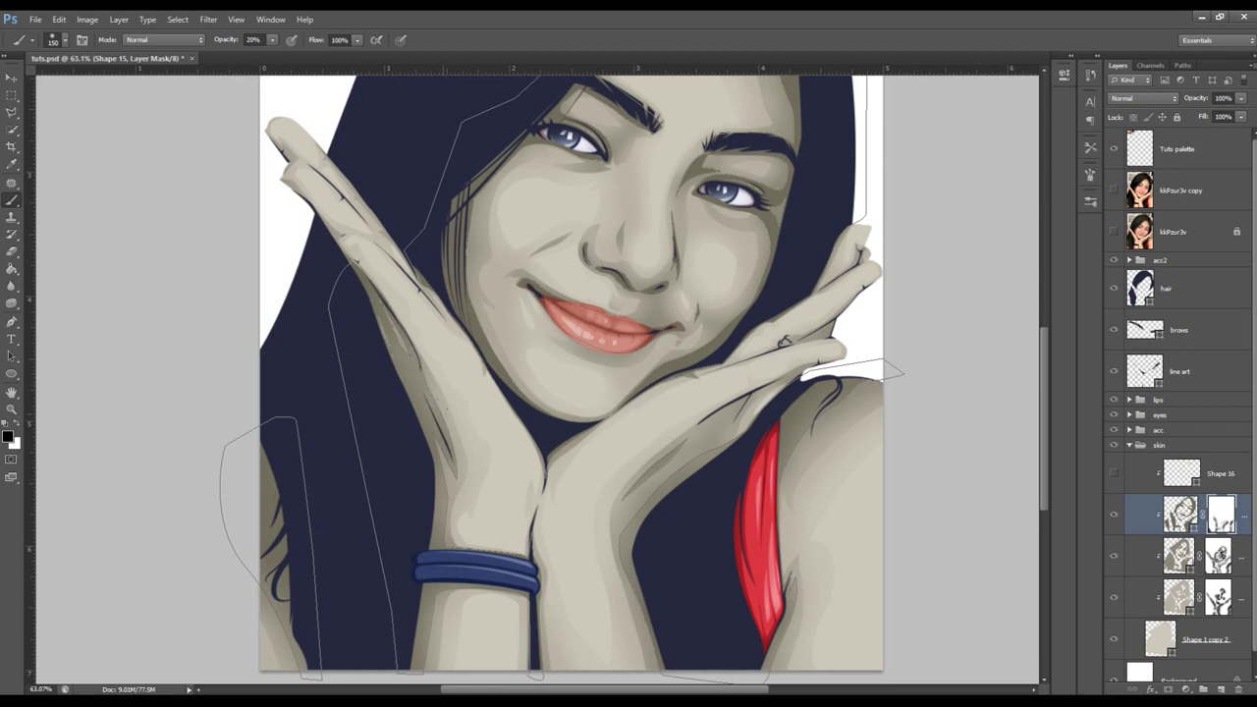
scroll(424, 391, "up", 2)
scroll(424, 391, "up", 2)
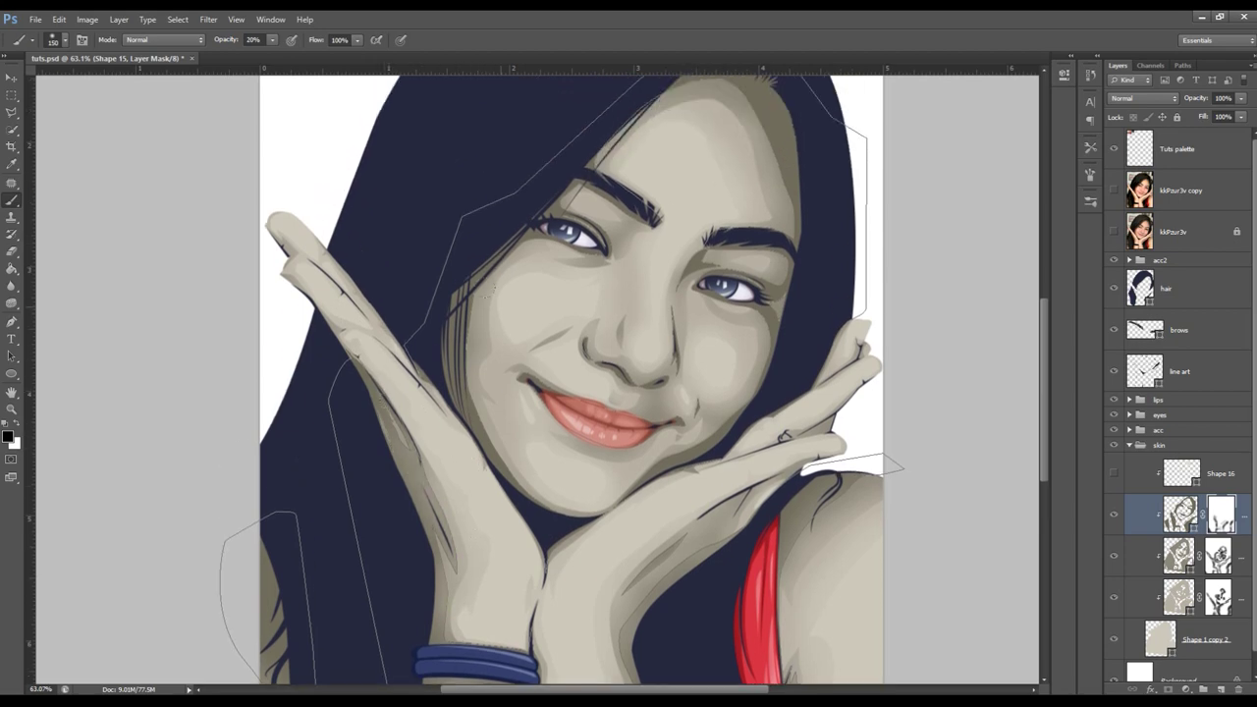
mouse_move(476, 398)
left_mouse_down()
mouse_move(499, 469)
mouse_move(523, 493)
left_mouse_up()
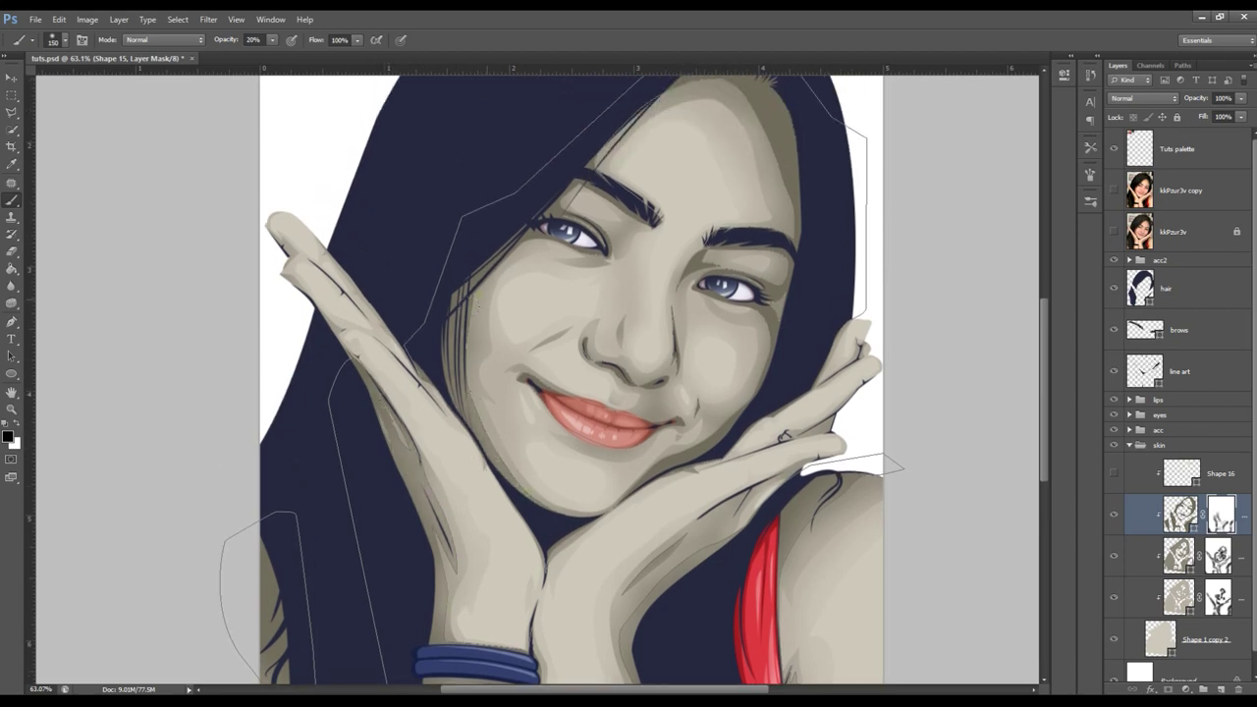
- Lighten both inner eye corners, the area between the brows and the mouth corner
left_click_drag(522, 228, 512, 229)
left_click_drag(603, 216, 636, 196)
left_click_drag(703, 265, 684, 259)
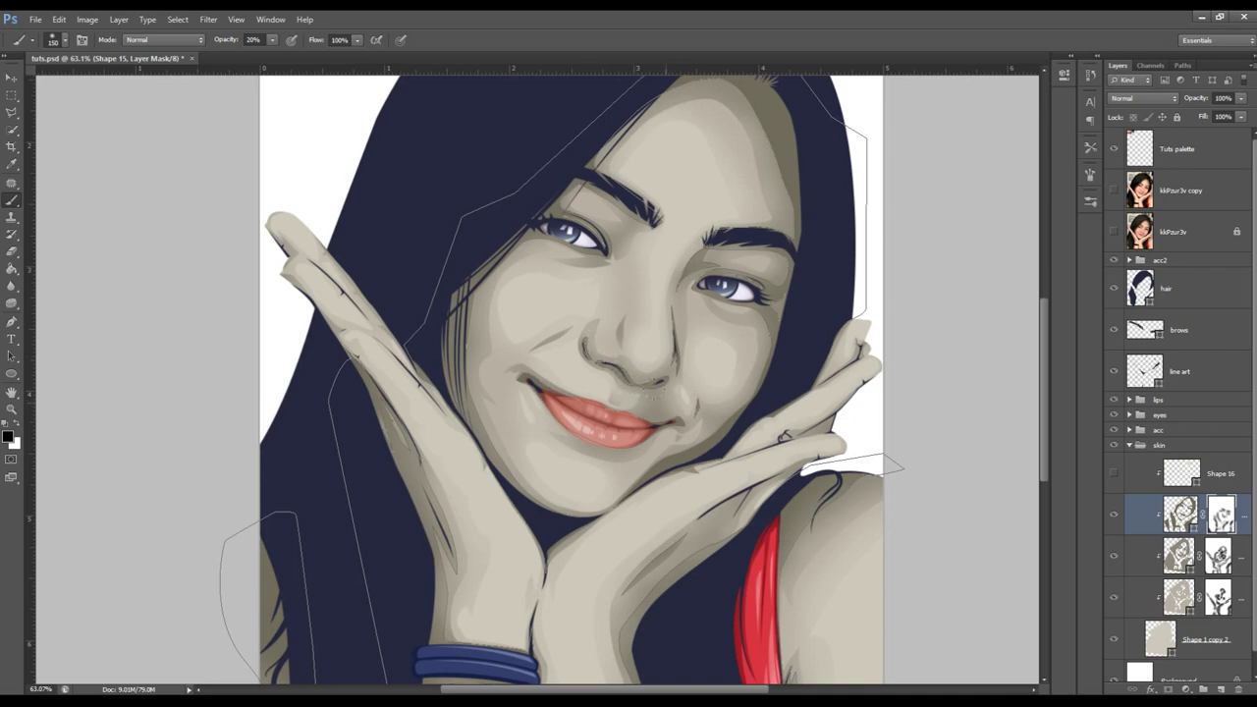
left_click_drag(511, 370, 534, 391)
key("bracketleft")
key("bracketleft")
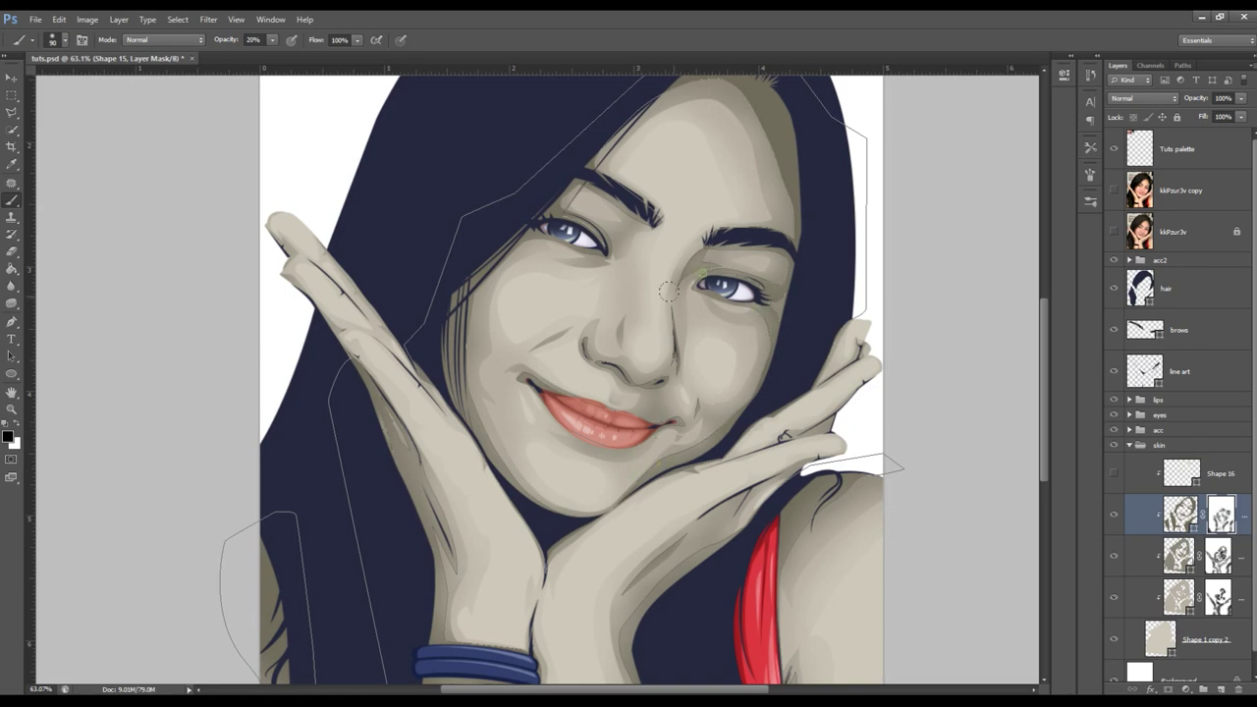
scroll(693, 224, "up", 2)
key("bracketright")
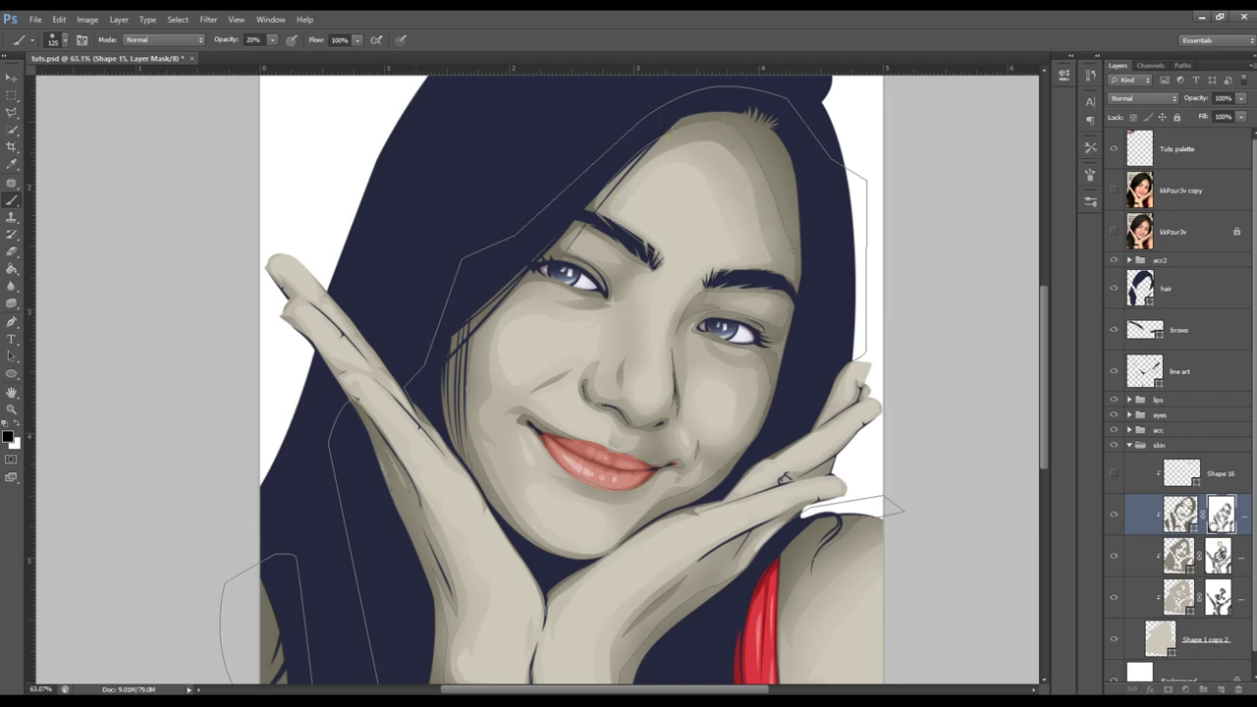
left_click(1218, 556)
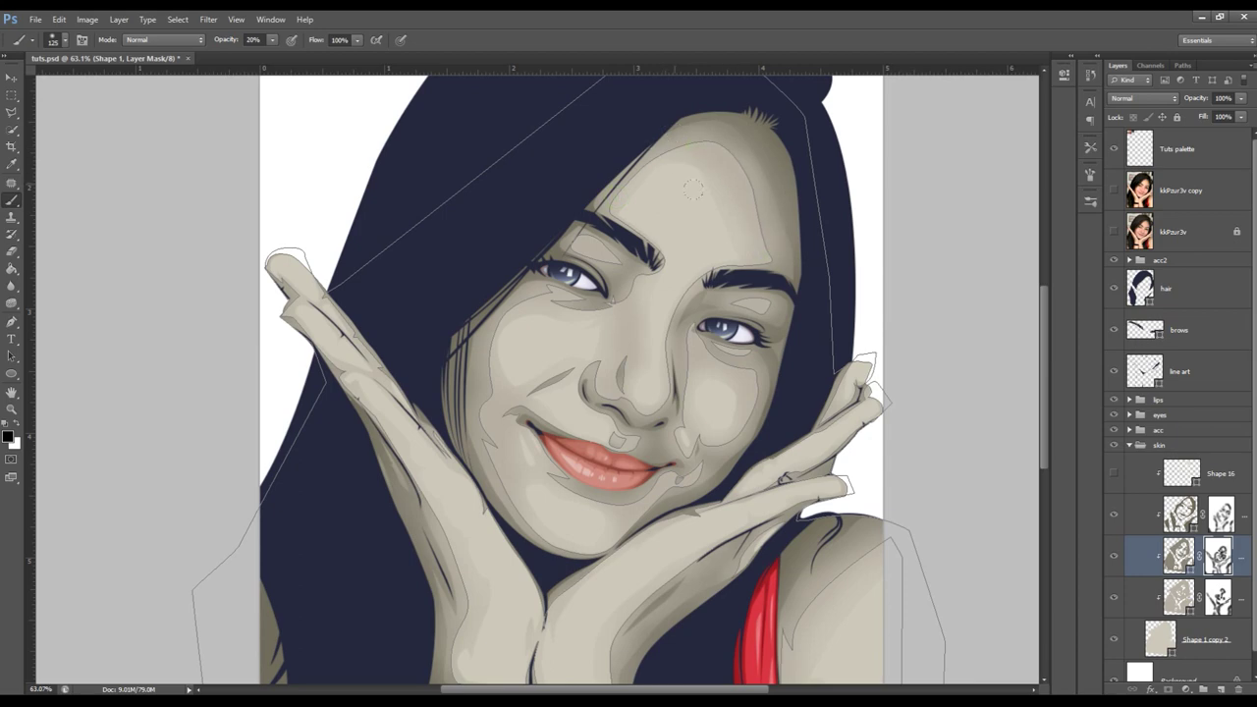
- Target the upper skin layer's mask and zoom out to see the whole portrait
left_click(1221, 511)
left_click(1202, 430)
key("z")
left_click_drag(687, 432, 661, 433)
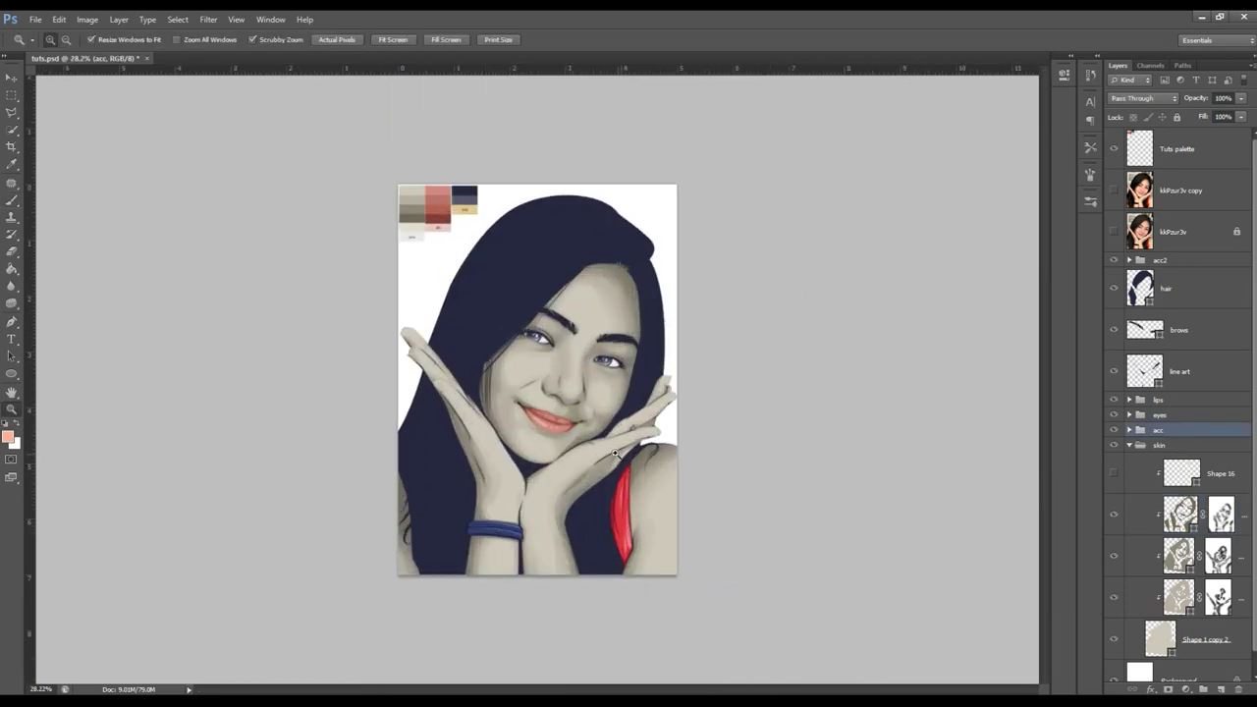
left_click_drag(591, 429, 647, 435)
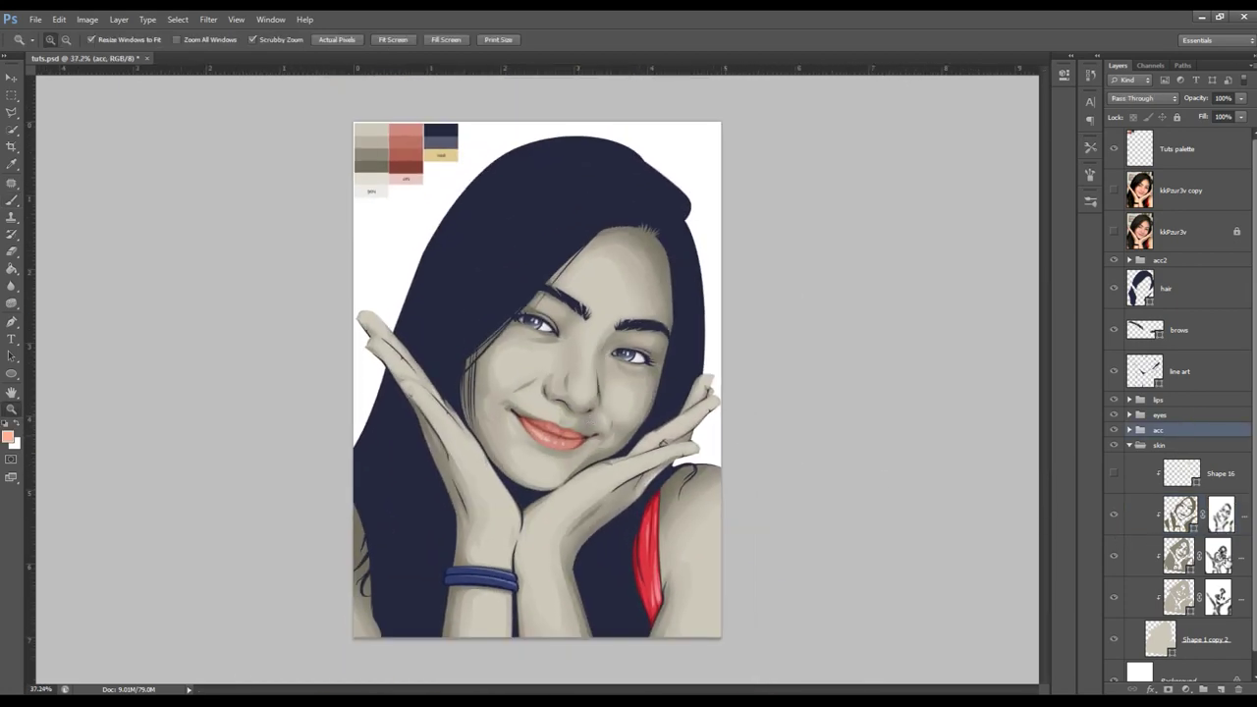
- Soften the shading around the lips with black at 20% on the middle skin layer's mask
left_click(1218, 556)
left_click_drag(510, 392, 620, 393)
key("b")
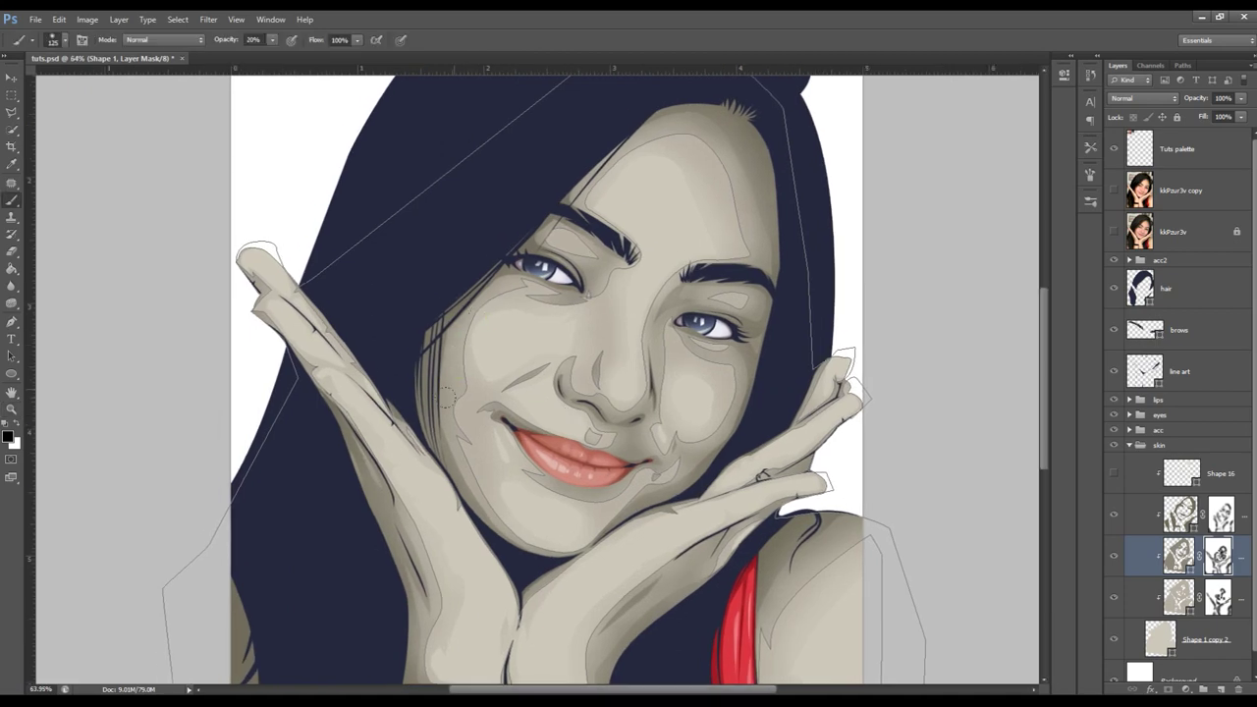
left_click_drag(552, 514, 639, 419)
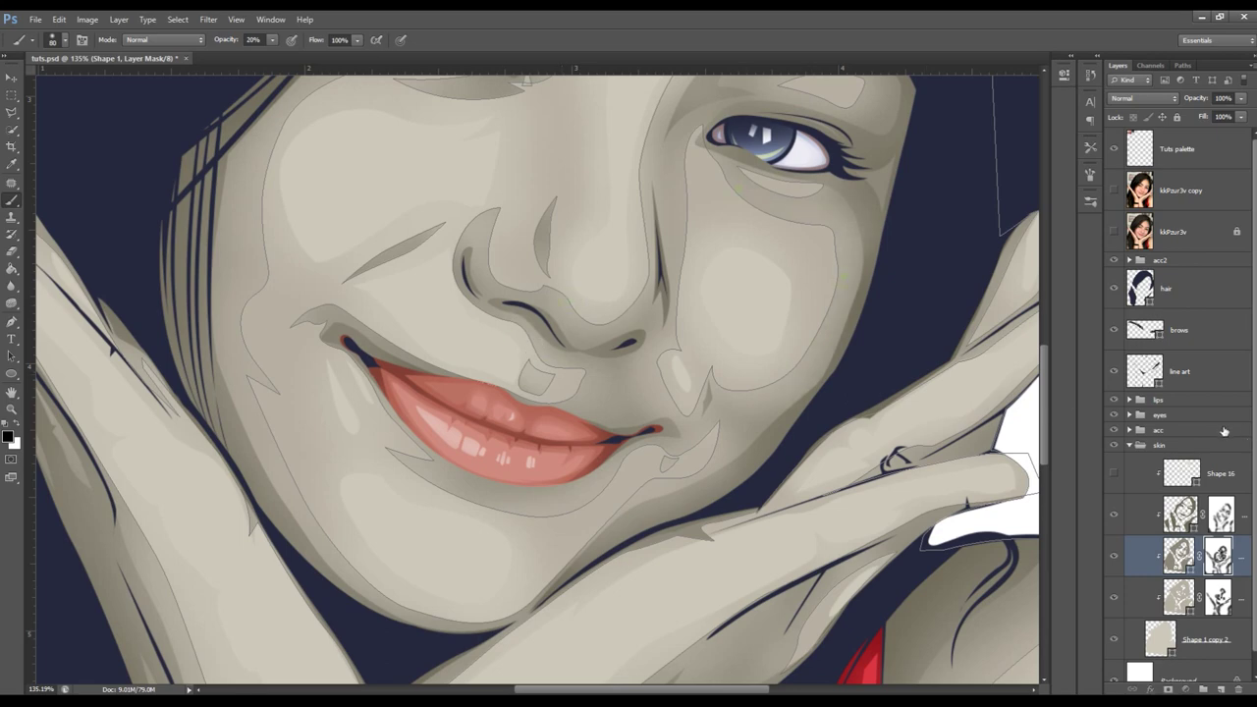
left_click(1178, 429)
key("z")
left_click_drag(678, 359, 657, 348)
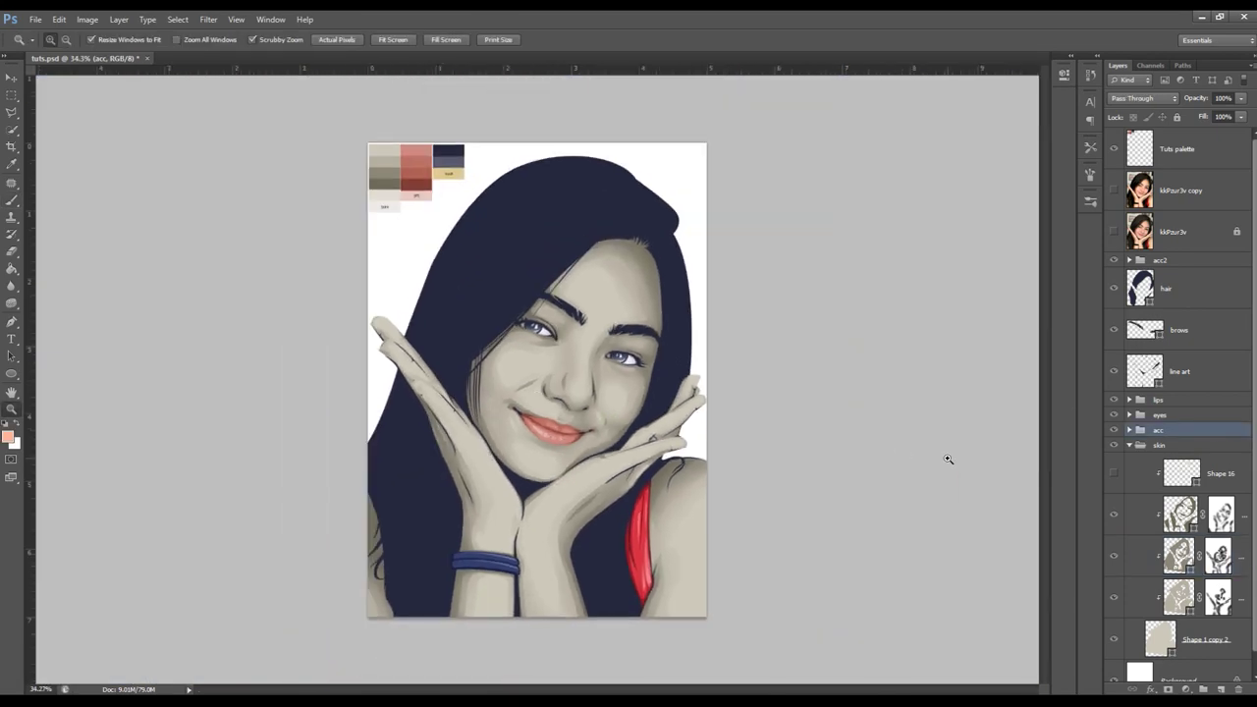
left_click_drag(948, 455, 996, 505)
left_click(1179, 513)
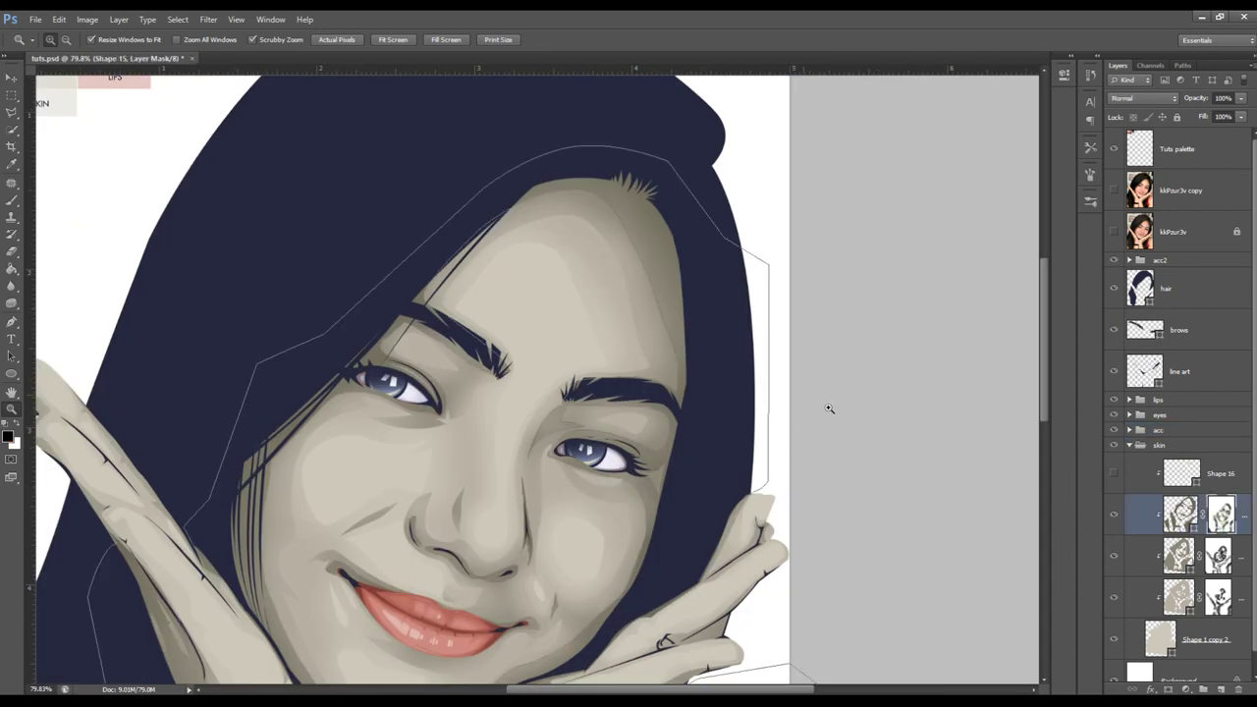
- Paint on the Shape 15 mask with a 100 px black brush around the nose
left_click(1218, 556)
key("b")
key("bracketright")
key("bracketright")
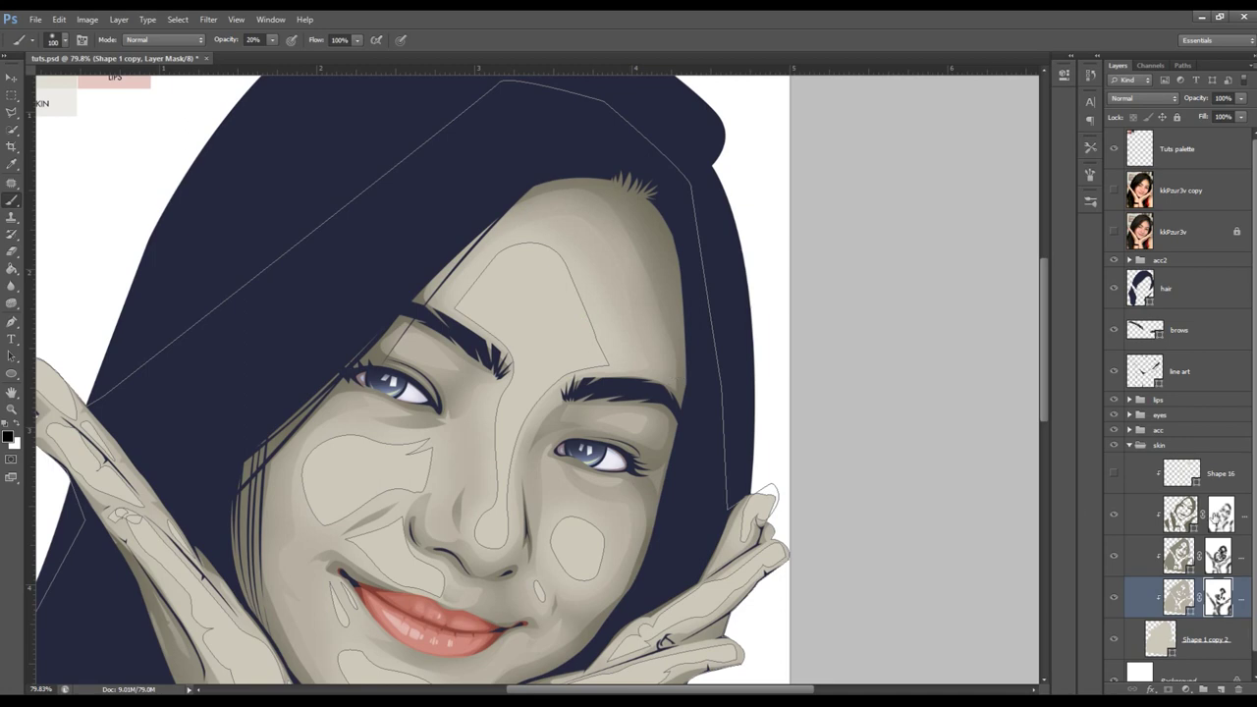
key("alt+bracketright")
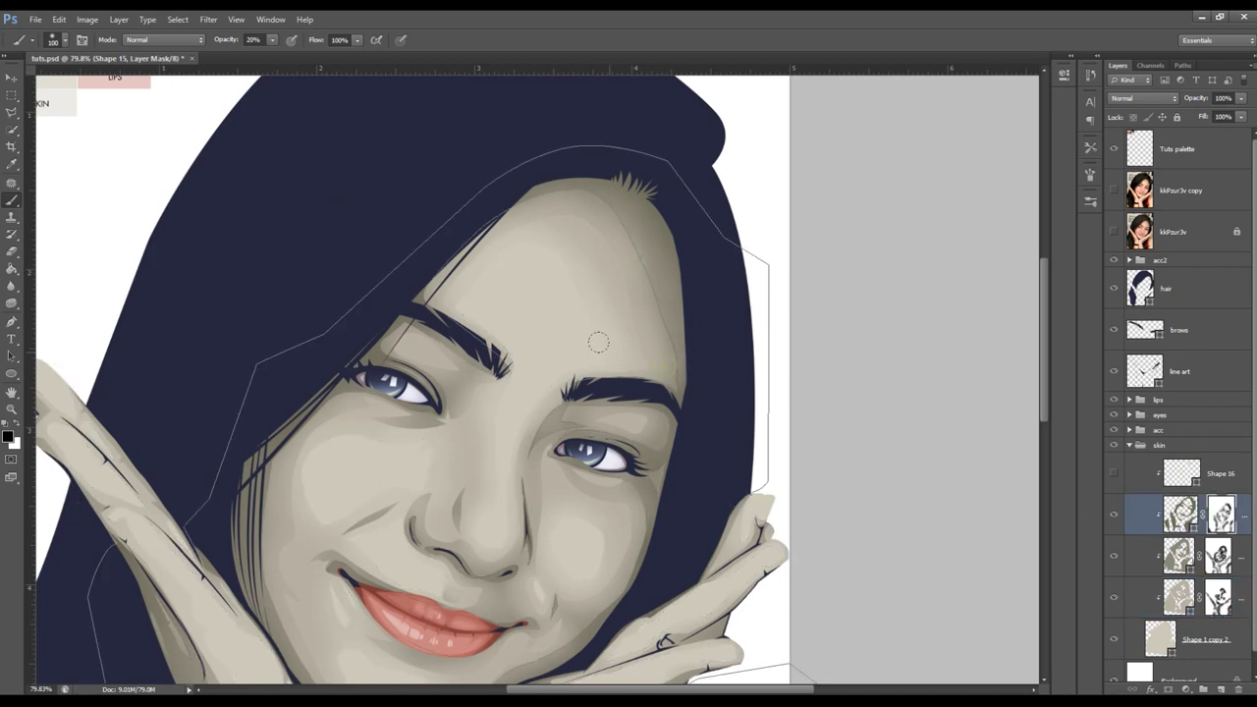
scroll(493, 488, "down", 3)
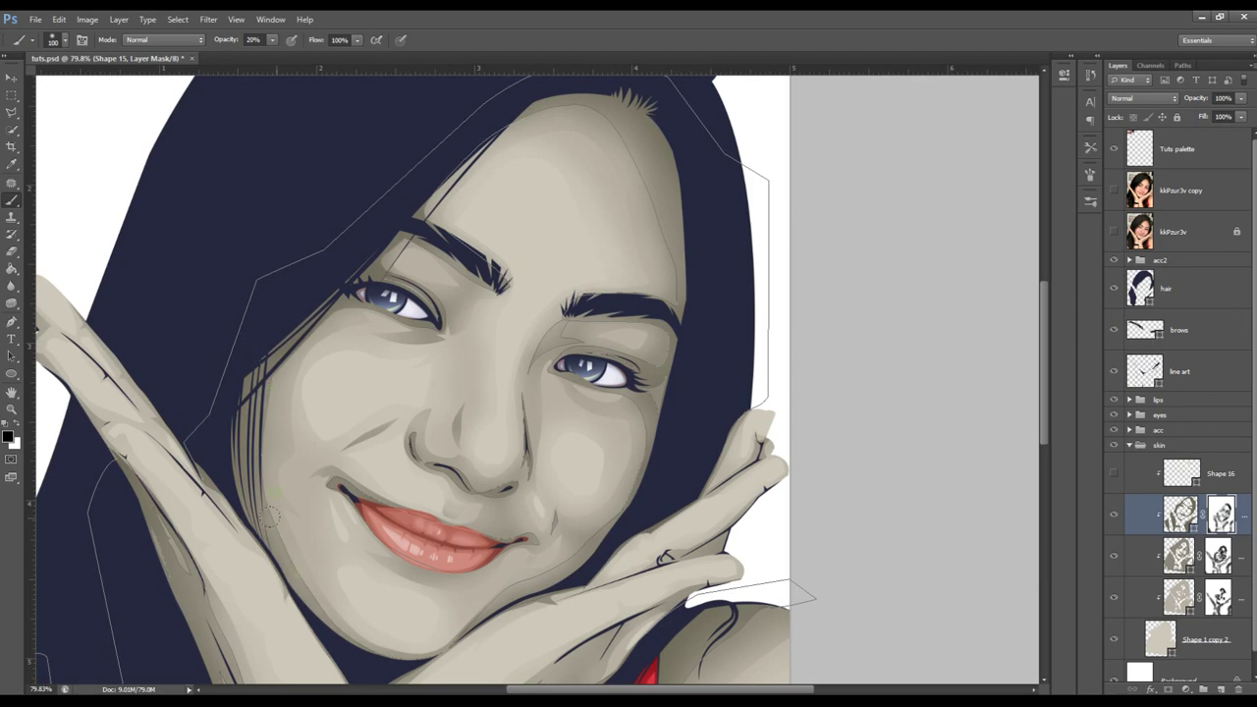
left_click(1209, 562)
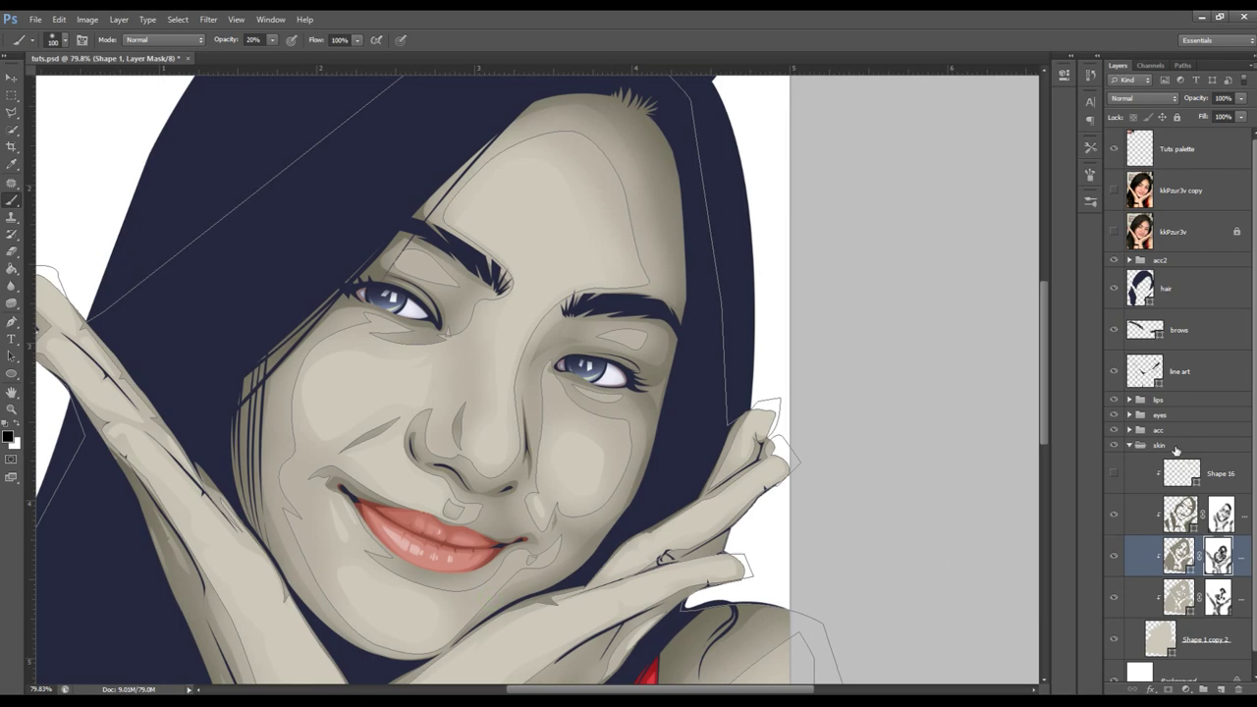
- Soften the shading around the nostril on Shape 1's mask with a 70 px black brush
left_click(1159, 445)
key("z")
left_click_drag(786, 495, 719, 495)
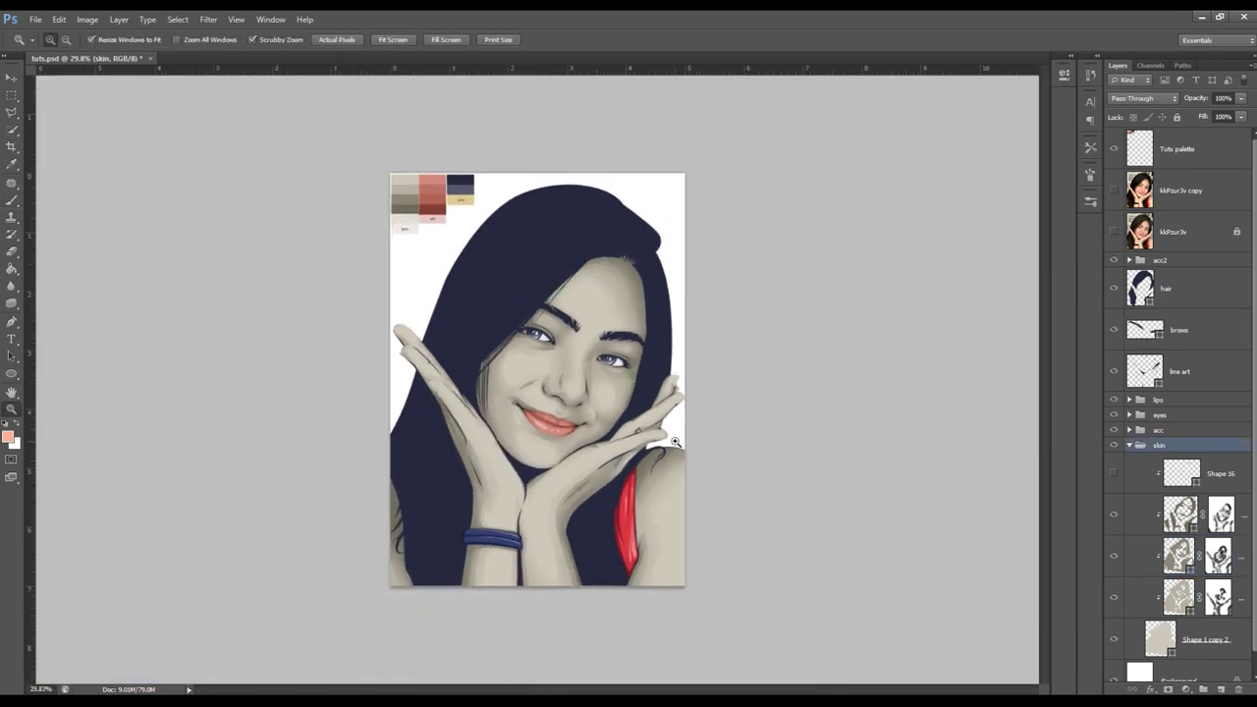
left_click(587, 397)
left_click_drag(587, 397, 647, 394)
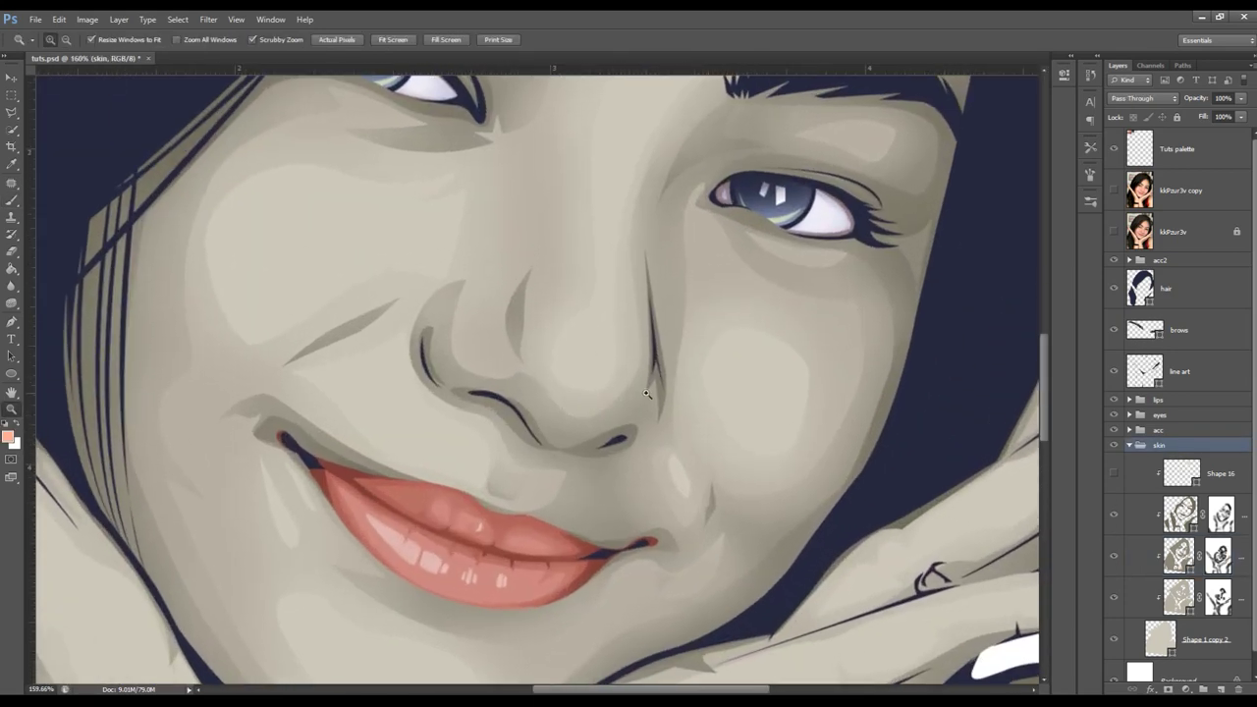
left_click(1218, 521)
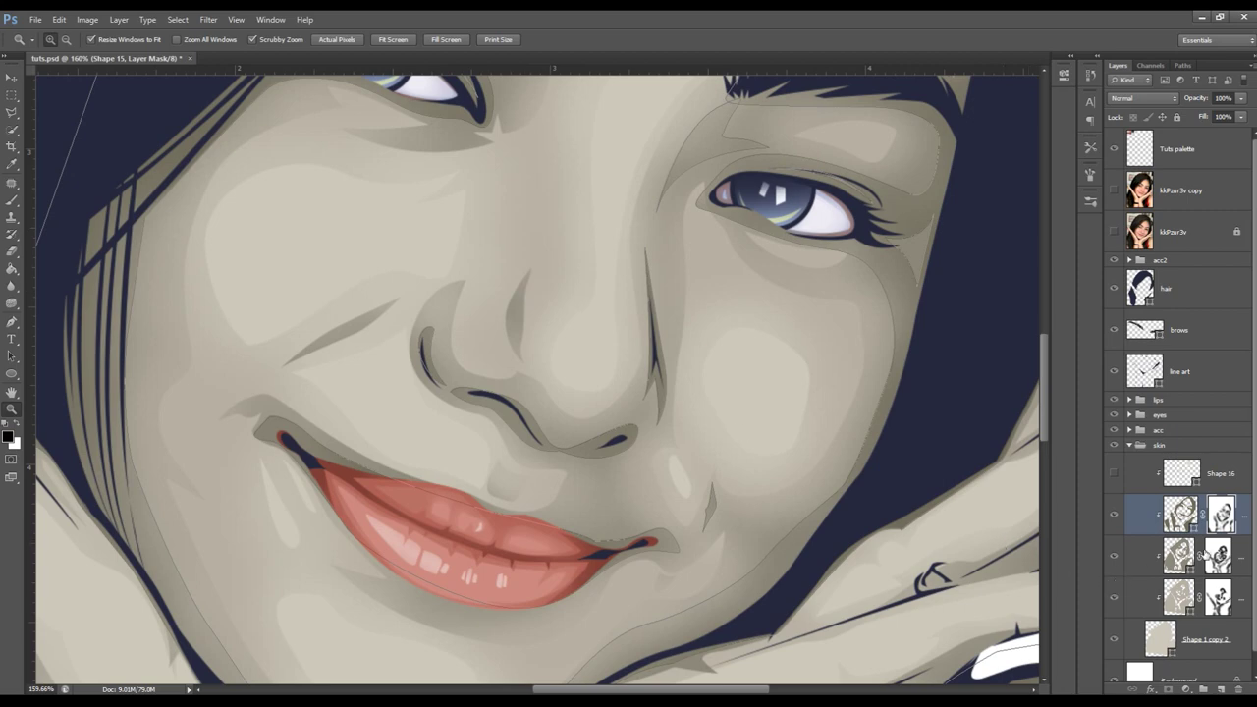
left_click(1178, 556)
key("b")
left_click(1218, 555)
key("d")
key("bracketleft")
key("bracketleft")
key("bracketleft")
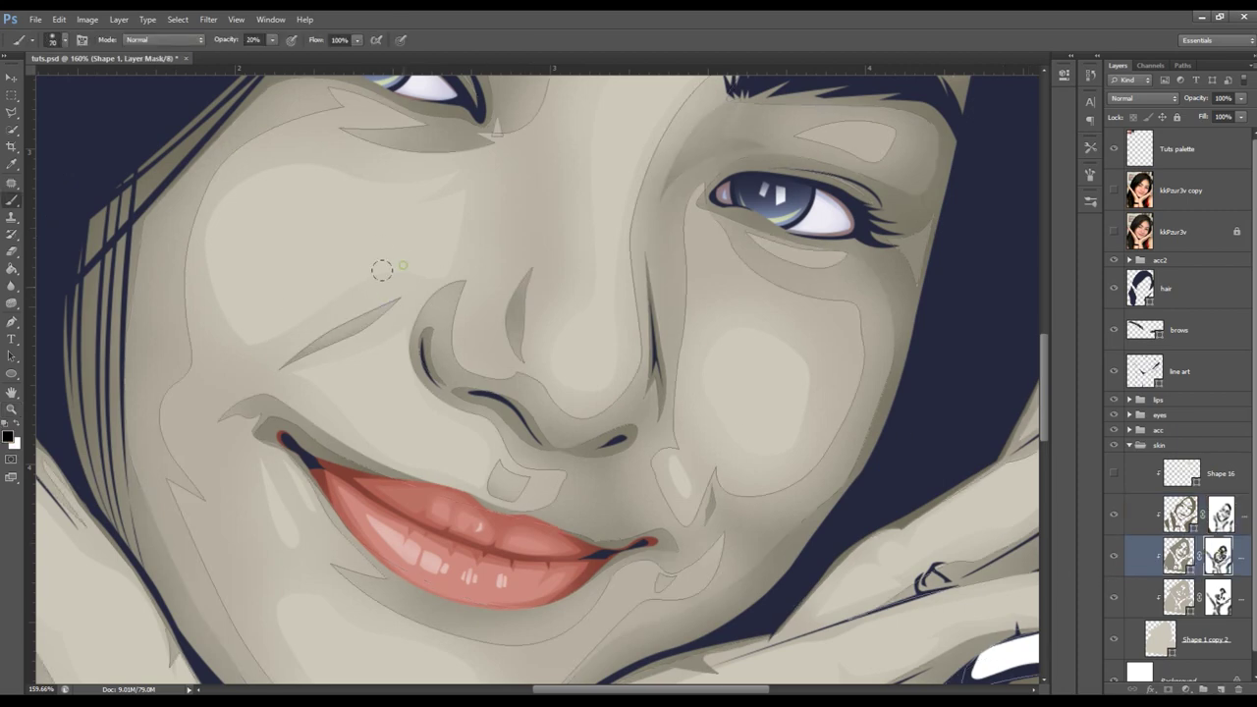
mouse_move(515, 317)
left_mouse_down()
mouse_move(506, 290)
mouse_move(451, 398)
left_mouse_up()
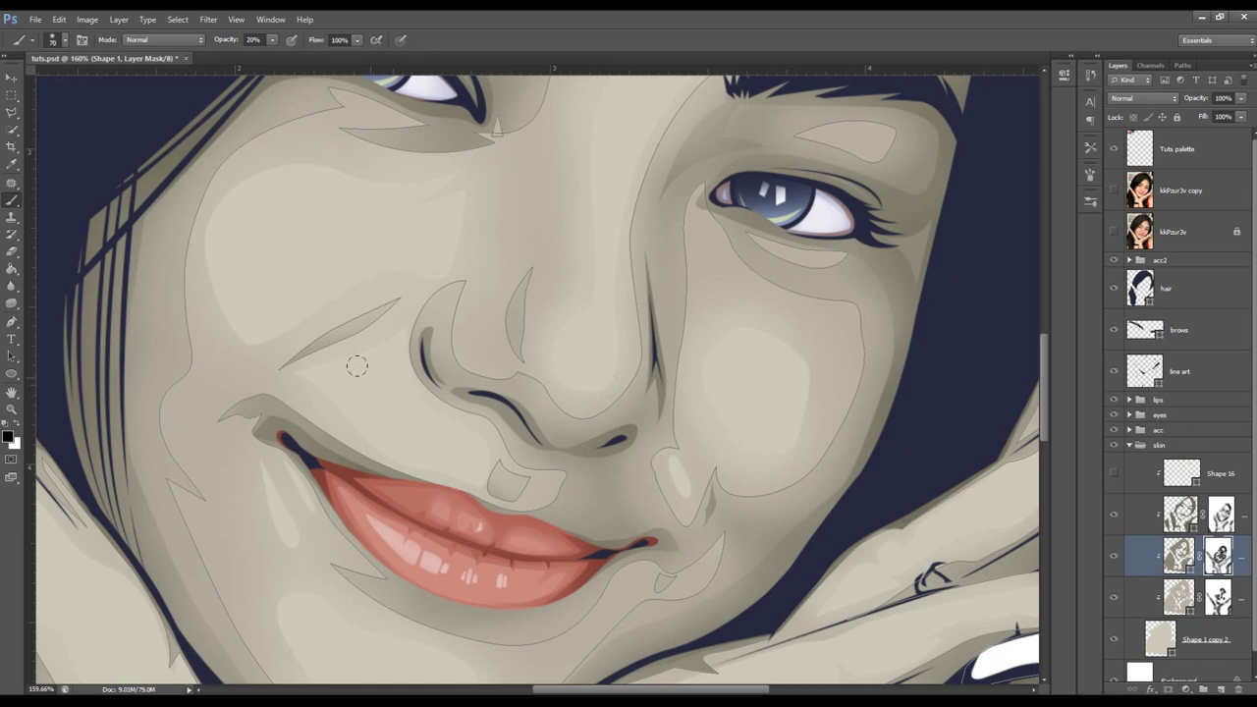
- Fade the lower right and upper left nostril shading on the Shape 15 mask
left_click(1218, 514)
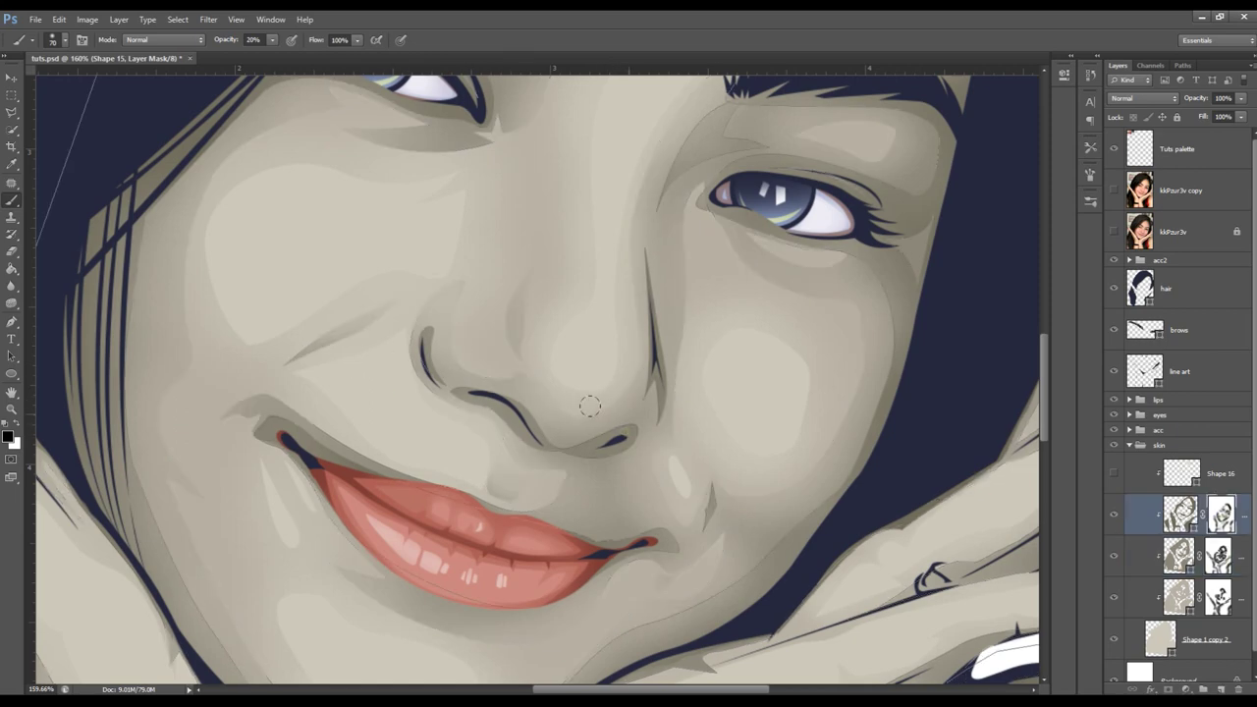
left_click_drag(530, 442, 495, 420)
left_click_drag(420, 320, 474, 395)
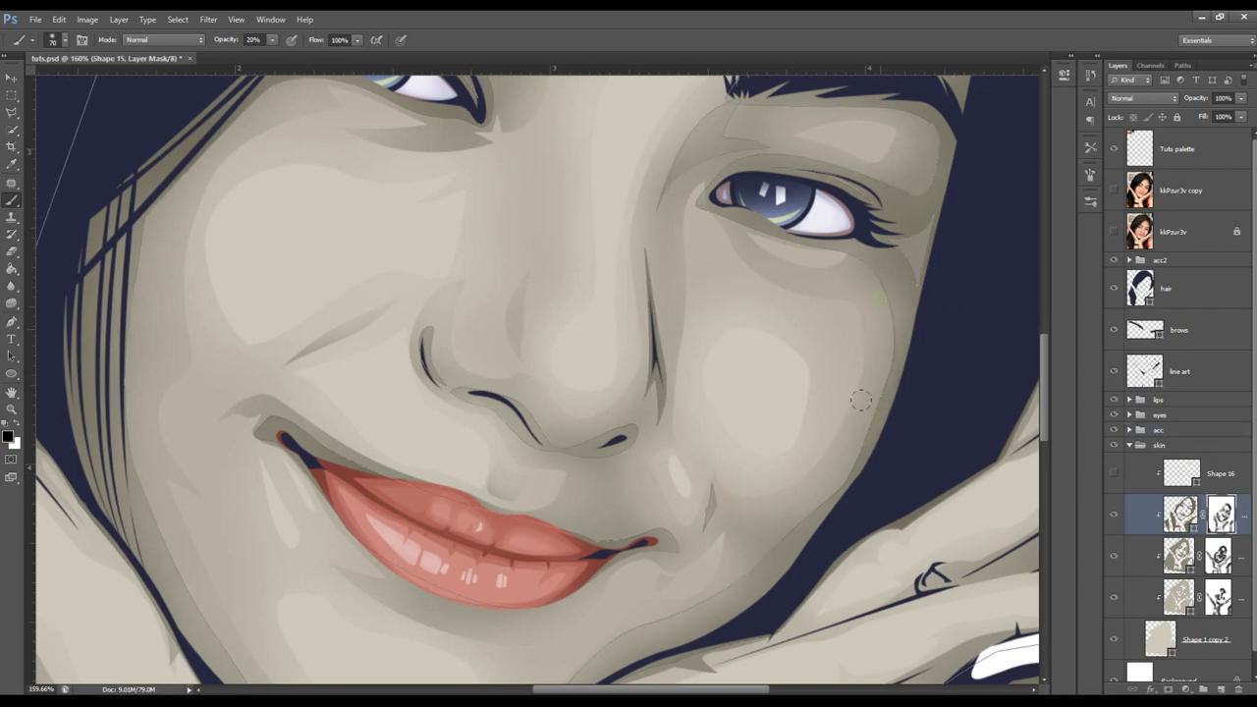
left_click(1218, 439)
- Show Shape 16's light highlight patches and give the layer a white mask
key("z")
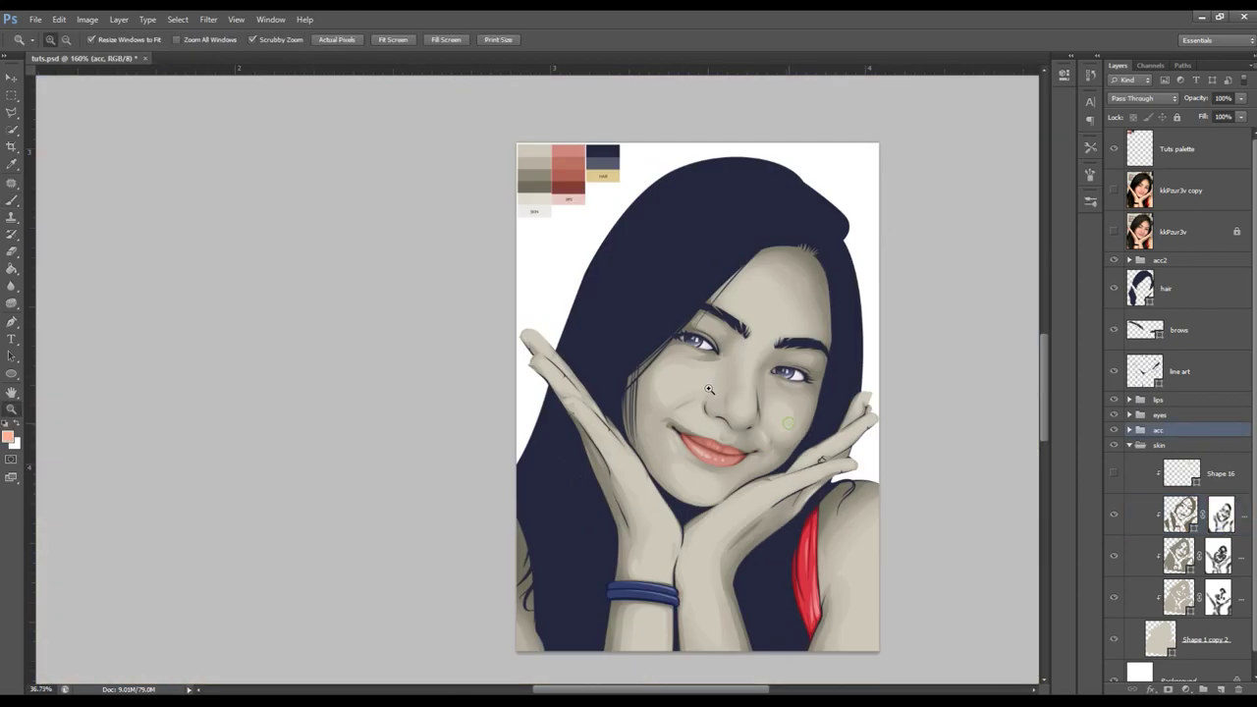
left_click_drag(546, 488, 560, 494)
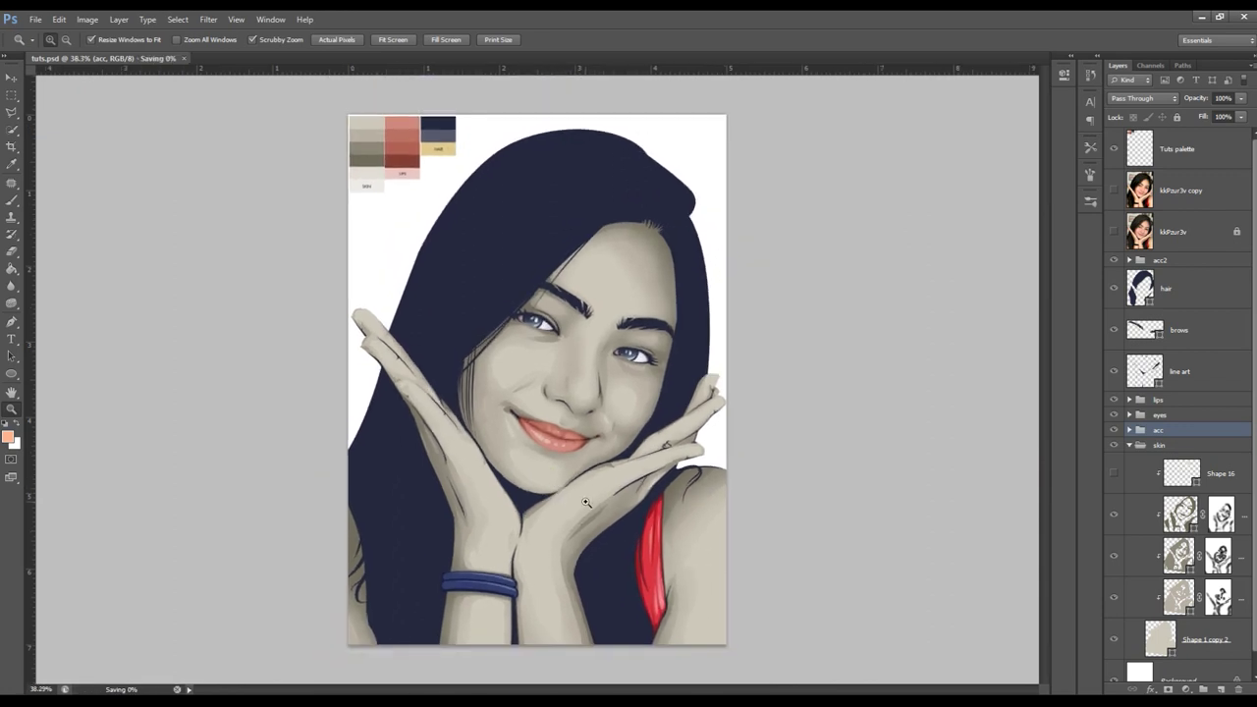
left_click(1114, 479)
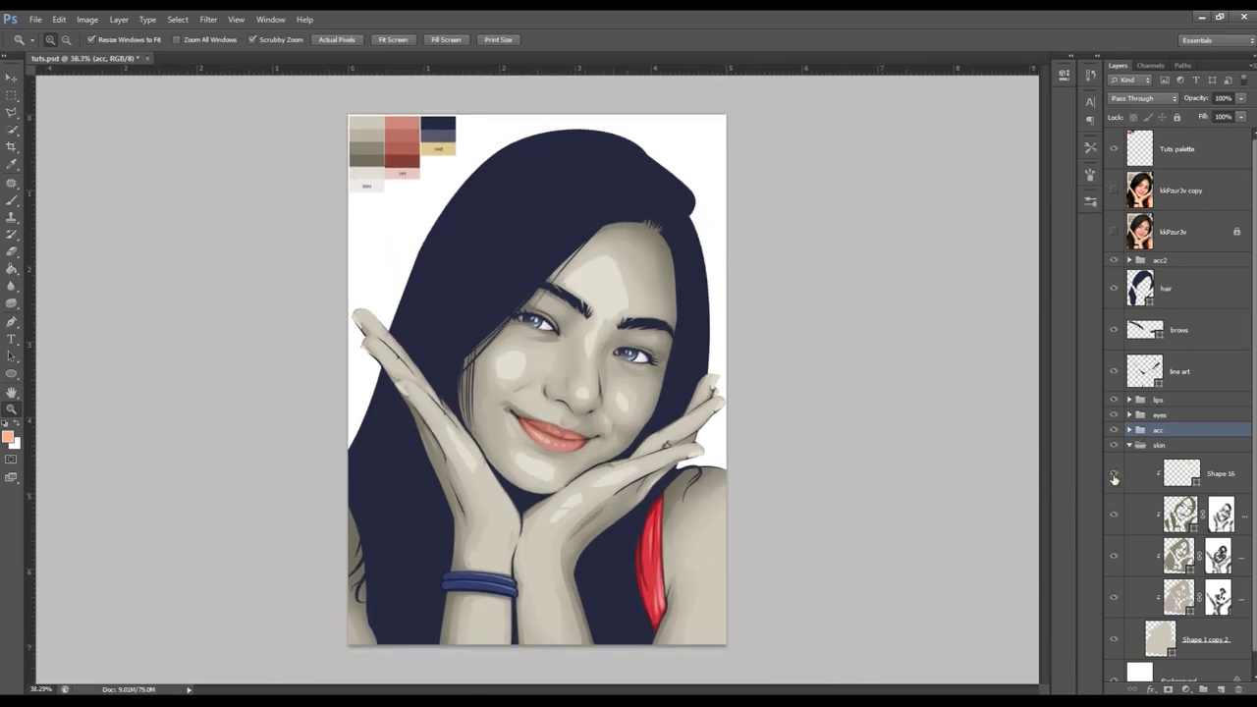
left_click(1178, 477)
left_click(1168, 688)
left_click_drag(604, 460, 683, 462)
- Paint black on Shape 16's mask with a soft brush at size 80 to fade the highlight edges
key("b")
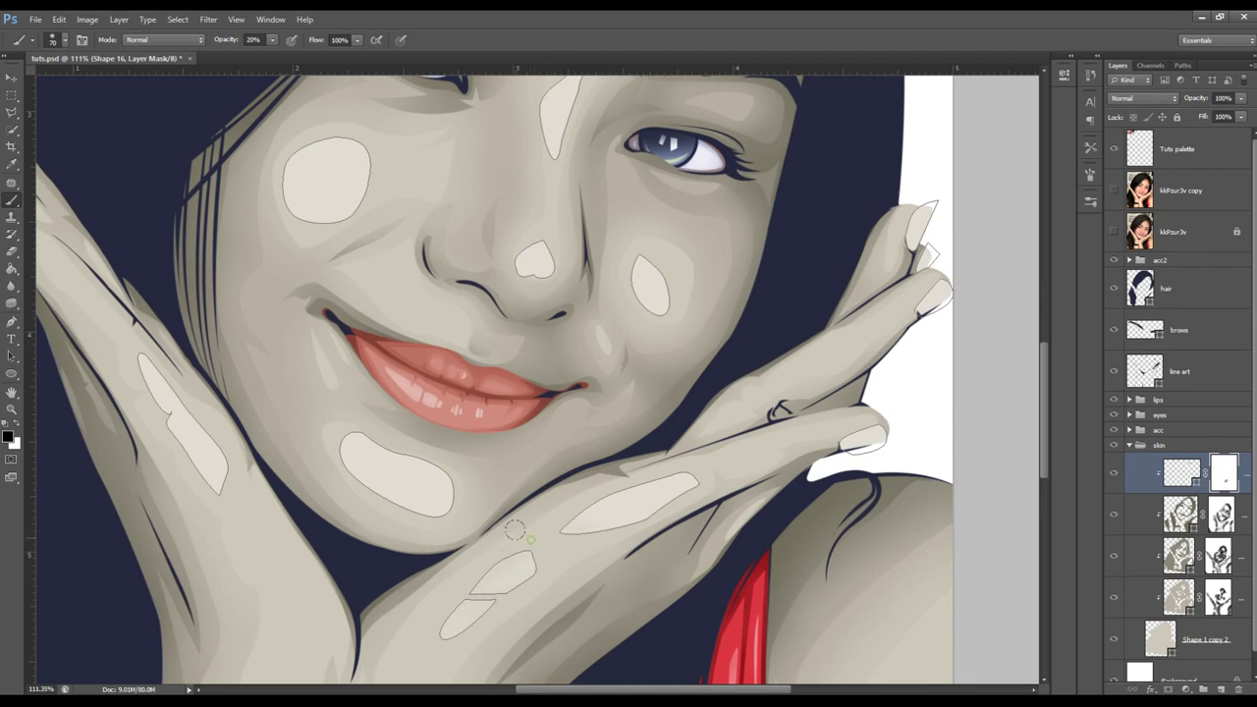
left_click_drag(628, 464, 654, 460)
scroll(511, 442, "up", 1)
key("bracketright")
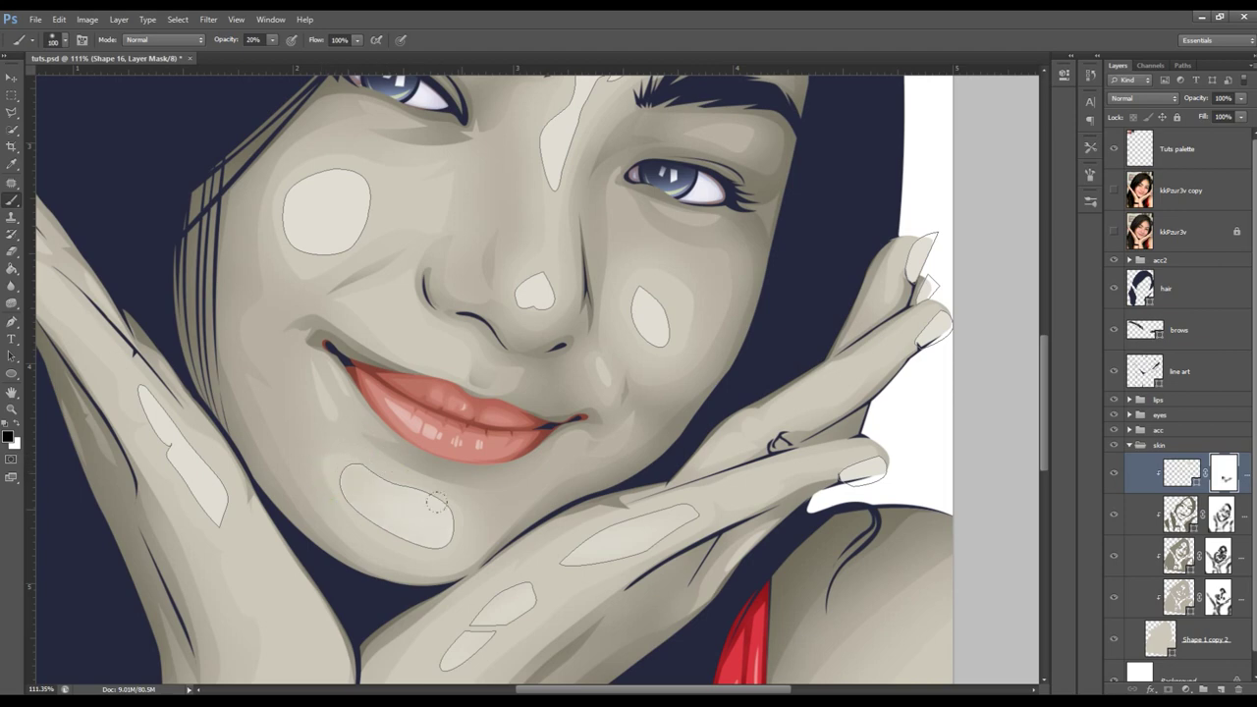
scroll(334, 353, "up", 1)
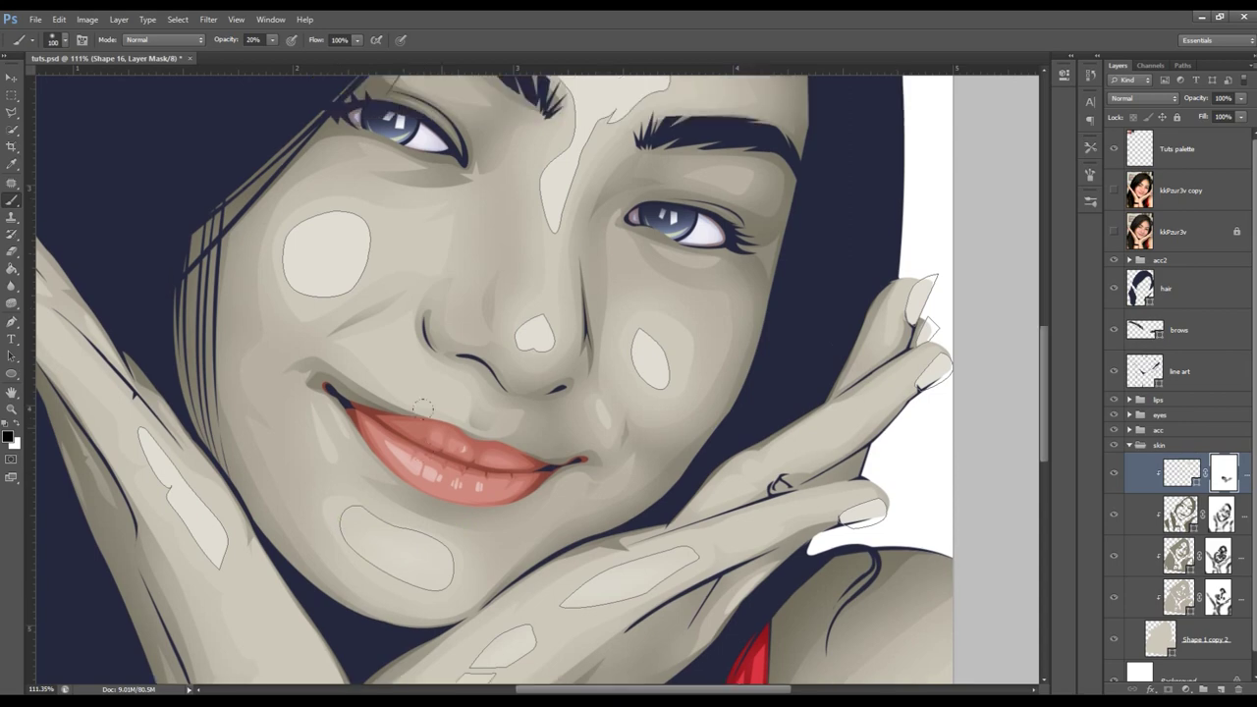
scroll(345, 268, "up", 1)
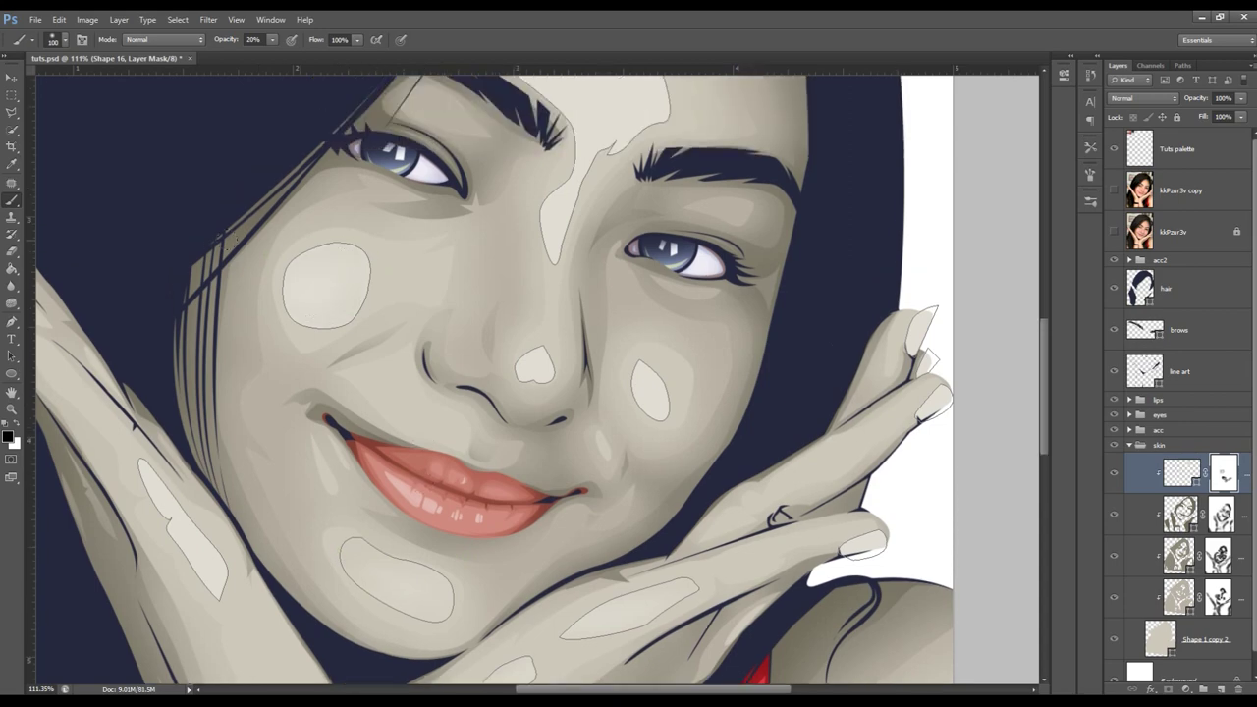
scroll(354, 339, "down", 1)
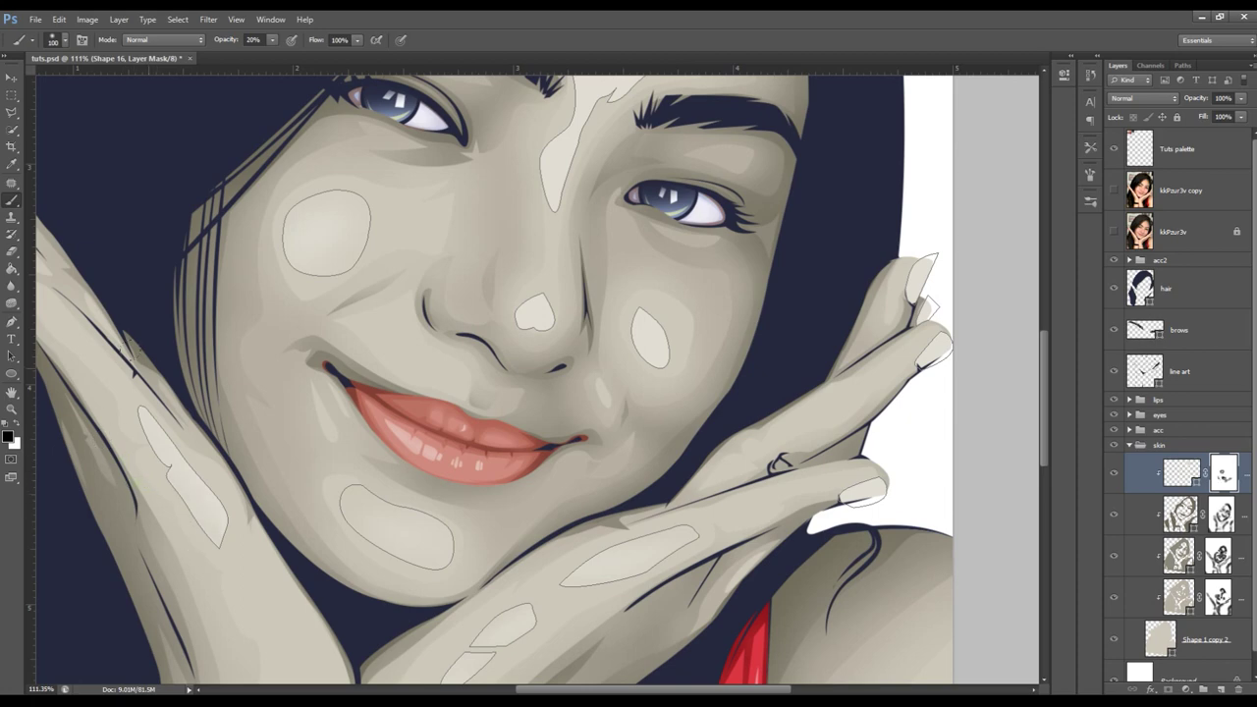
scroll(529, 339, "up", 1)
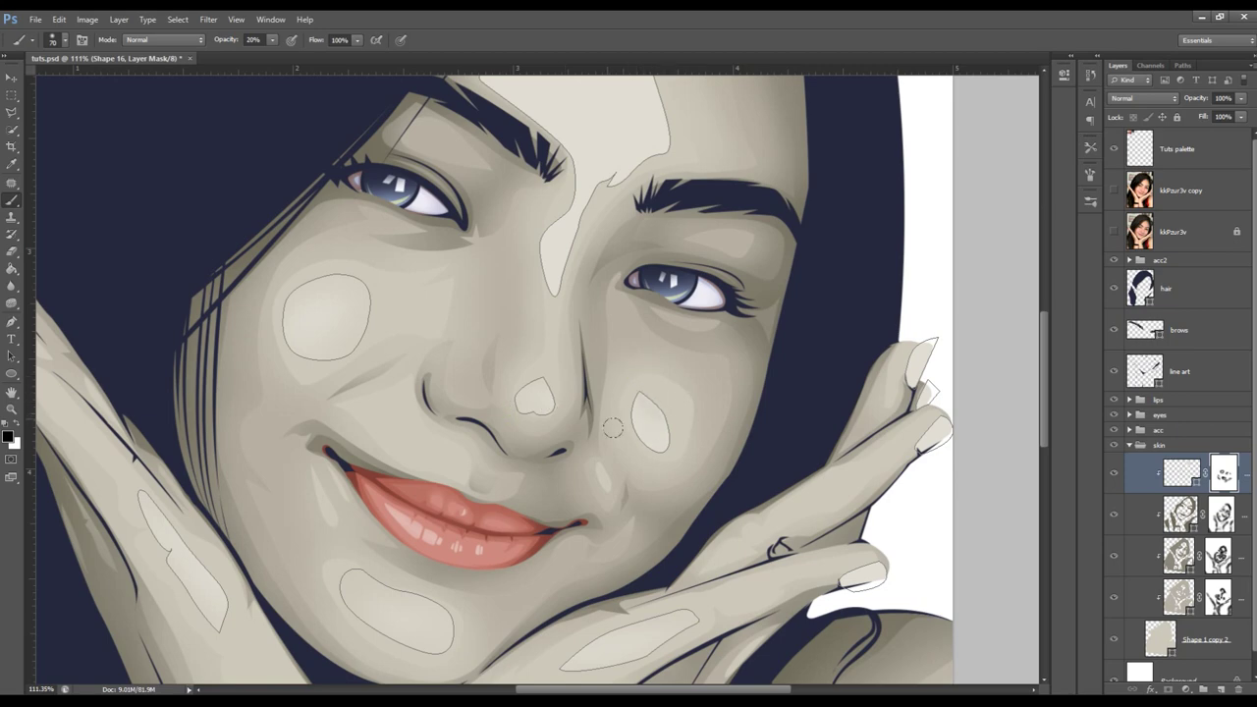
scroll(662, 460, "up", 1)
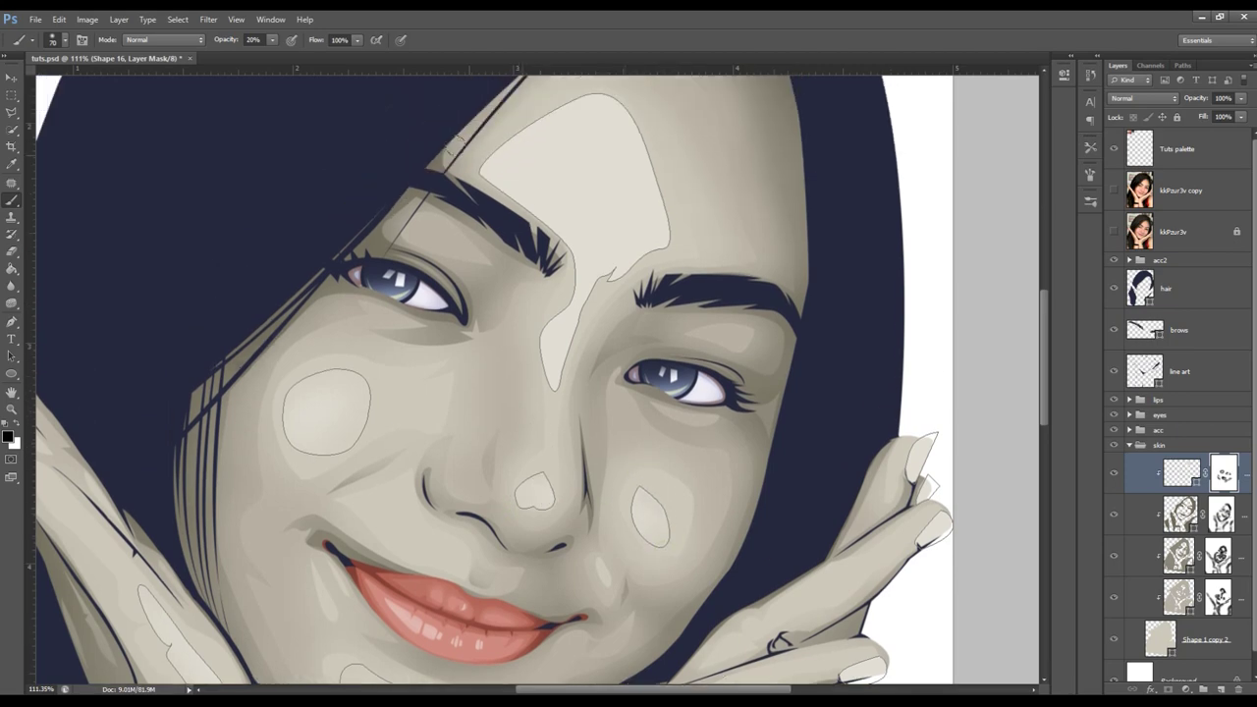
scroll(541, 224, "up", 1)
- Keep fading the highlights at brush size 100, then 90, and check the whole portrait
key("bracketright")
key("bracketright")
key("bracketright")
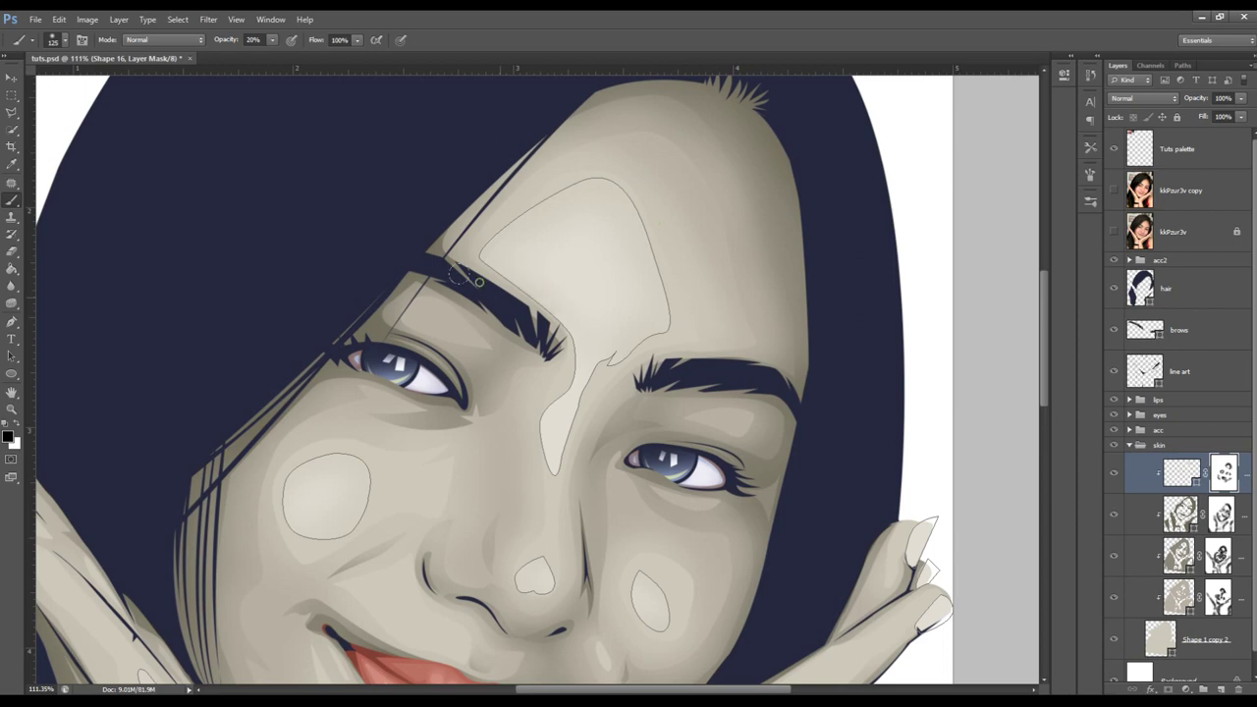
key("bracketleft")
key("bracketleft")
key("bracketleft")
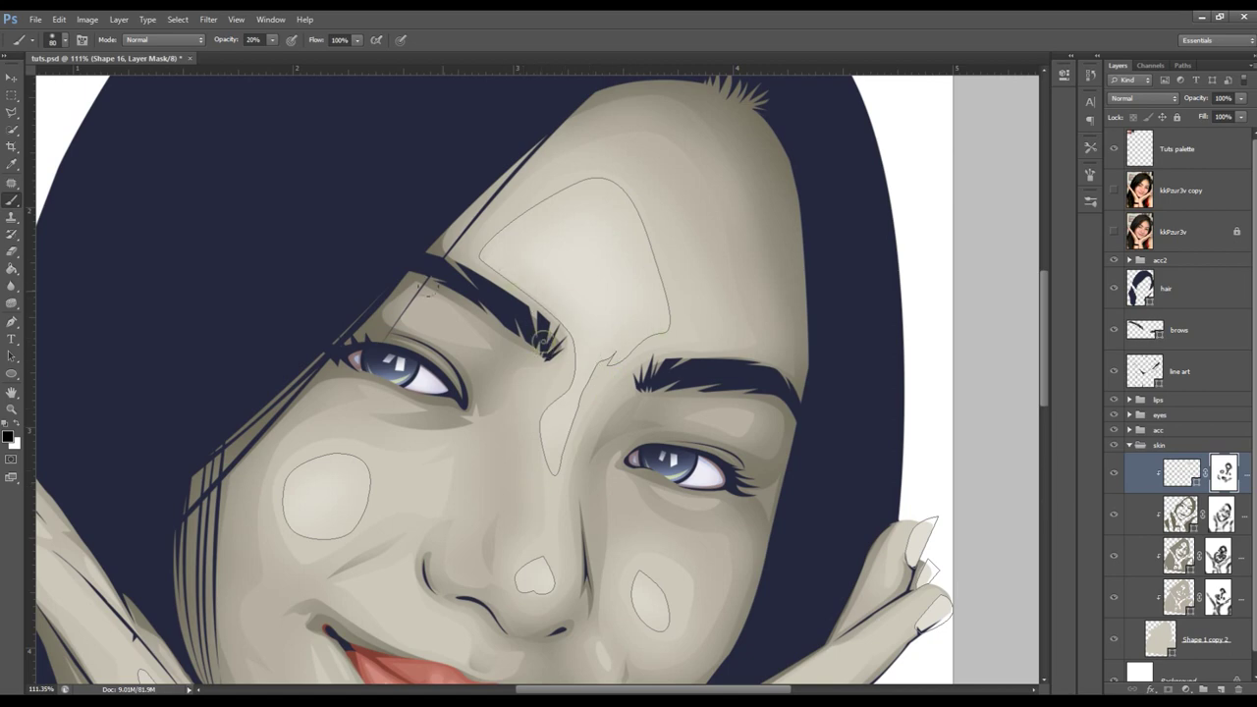
scroll(387, 351, "down", 3)
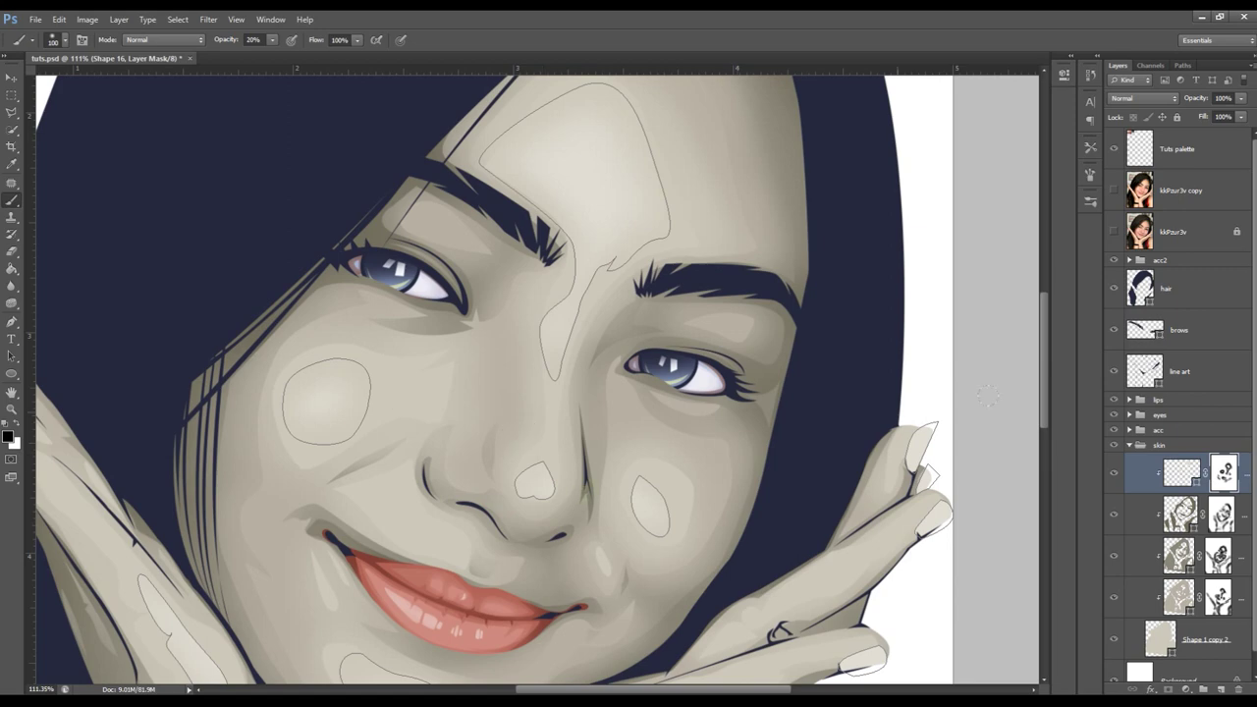
left_click(1179, 414)
key("z")
left_click_drag(727, 379, 672, 411)
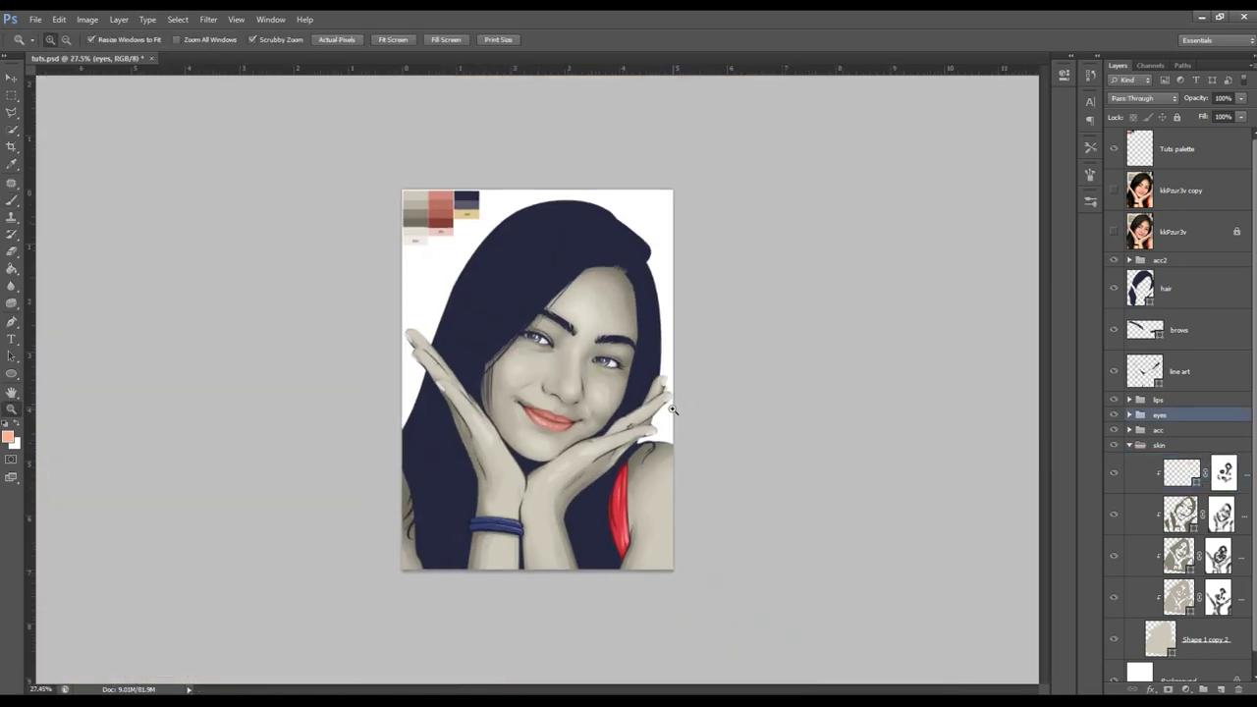
- Brush black on the Shape 1 copy and Shape 16 masks to soften the face highlights
left_click(673, 411)
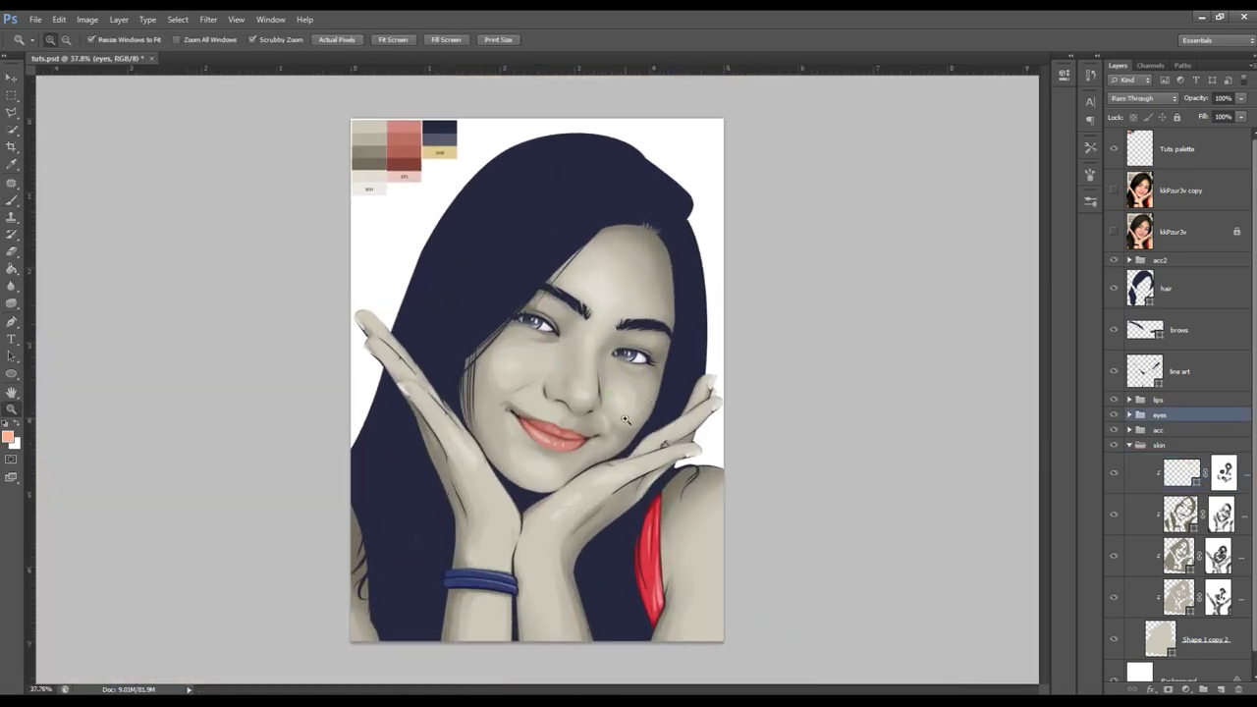
left_click(1218, 595)
left_click_drag(542, 344, 705, 364)
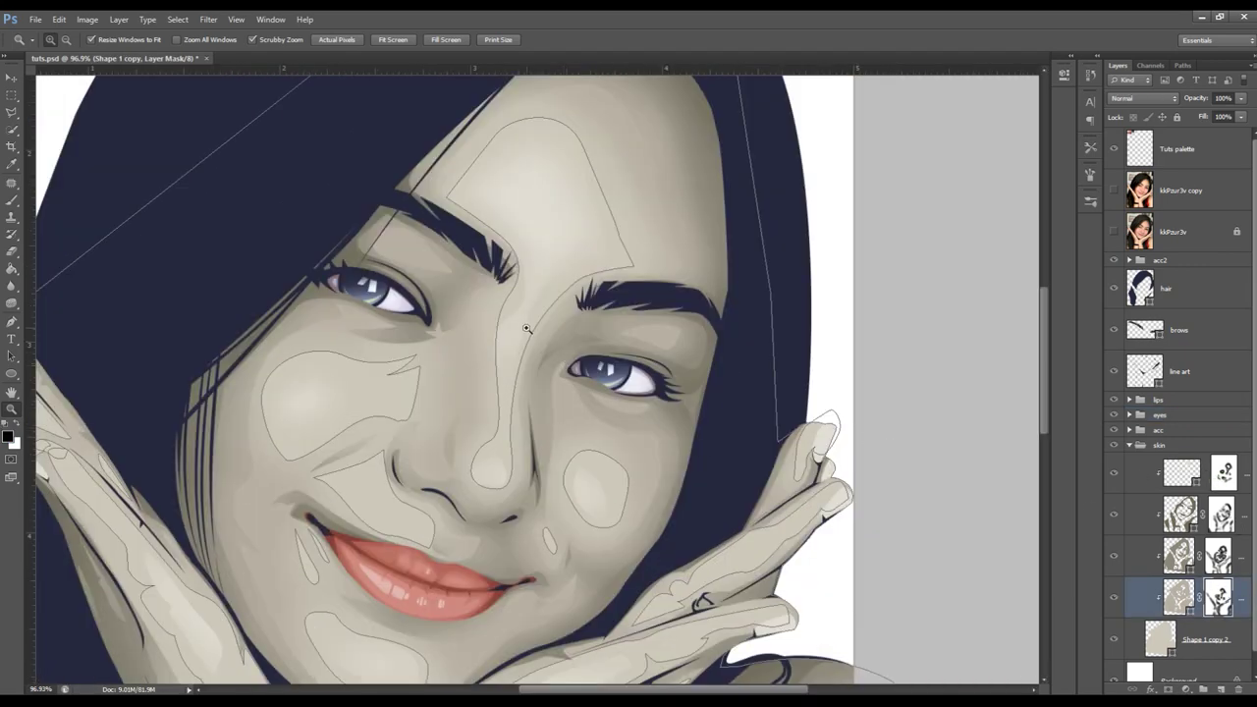
left_click(1224, 472)
key("b")
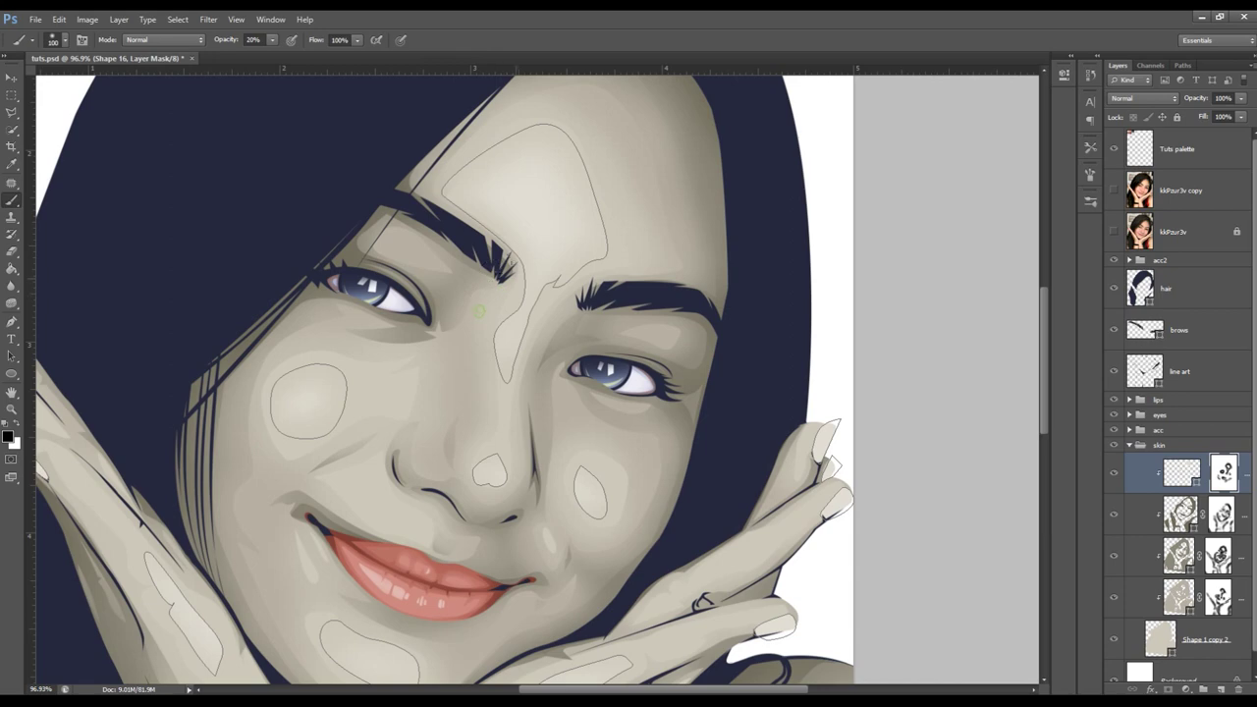
left_click(1214, 447)
key("z")
mouse_move(786, 462)
left_mouse_down()
mouse_move(651, 463)
mouse_move(900, 530)
left_mouse_up()
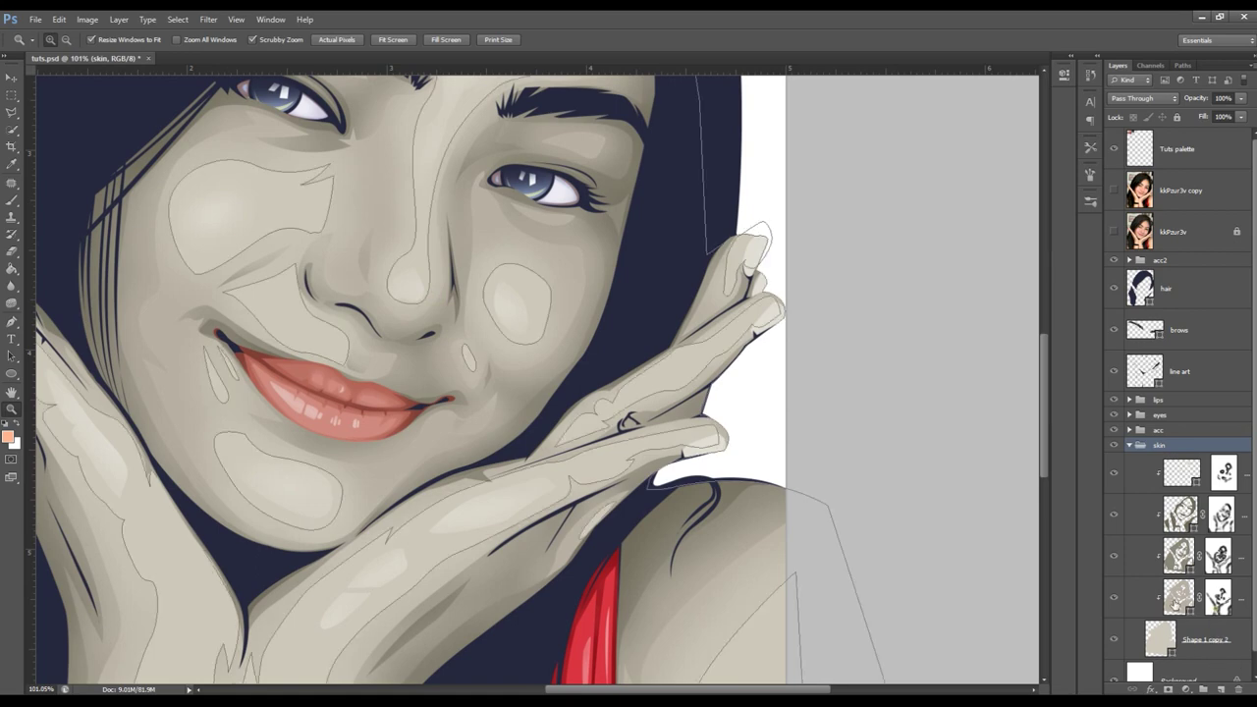
- Touch up a lower skin layer's mask around the cheeks, then select the acc group and zoom on the face
left_click(1218, 596)
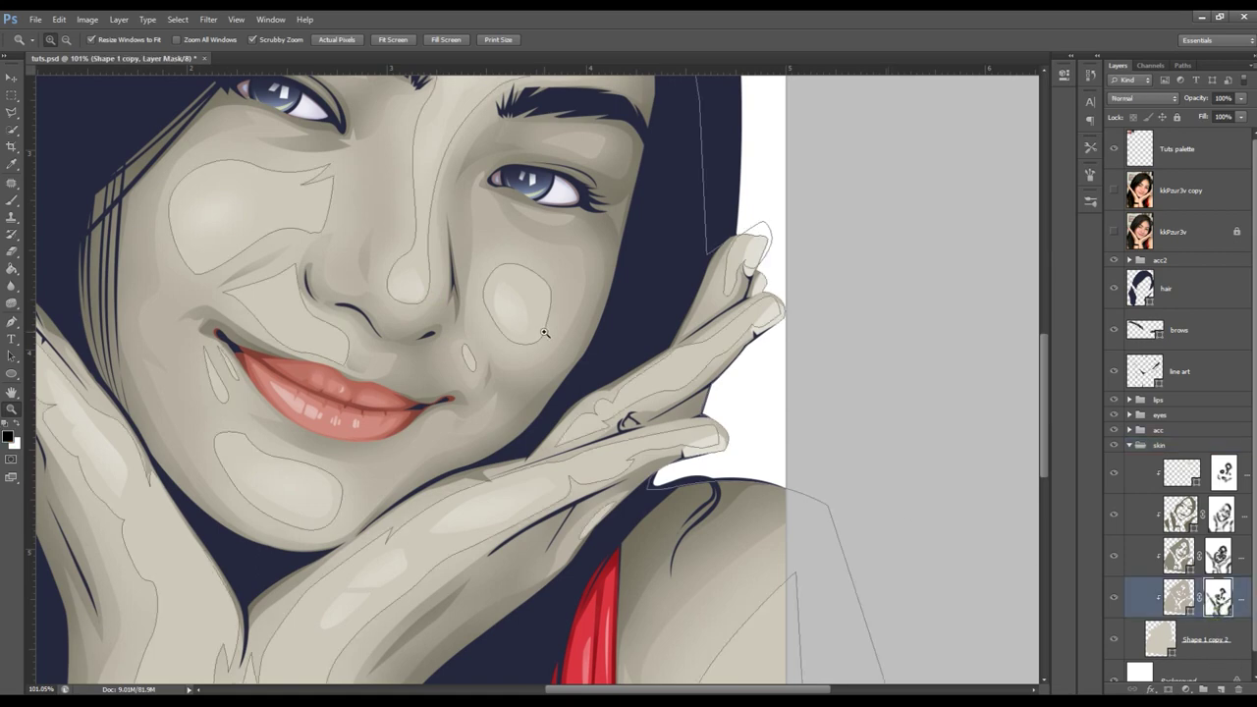
key("b")
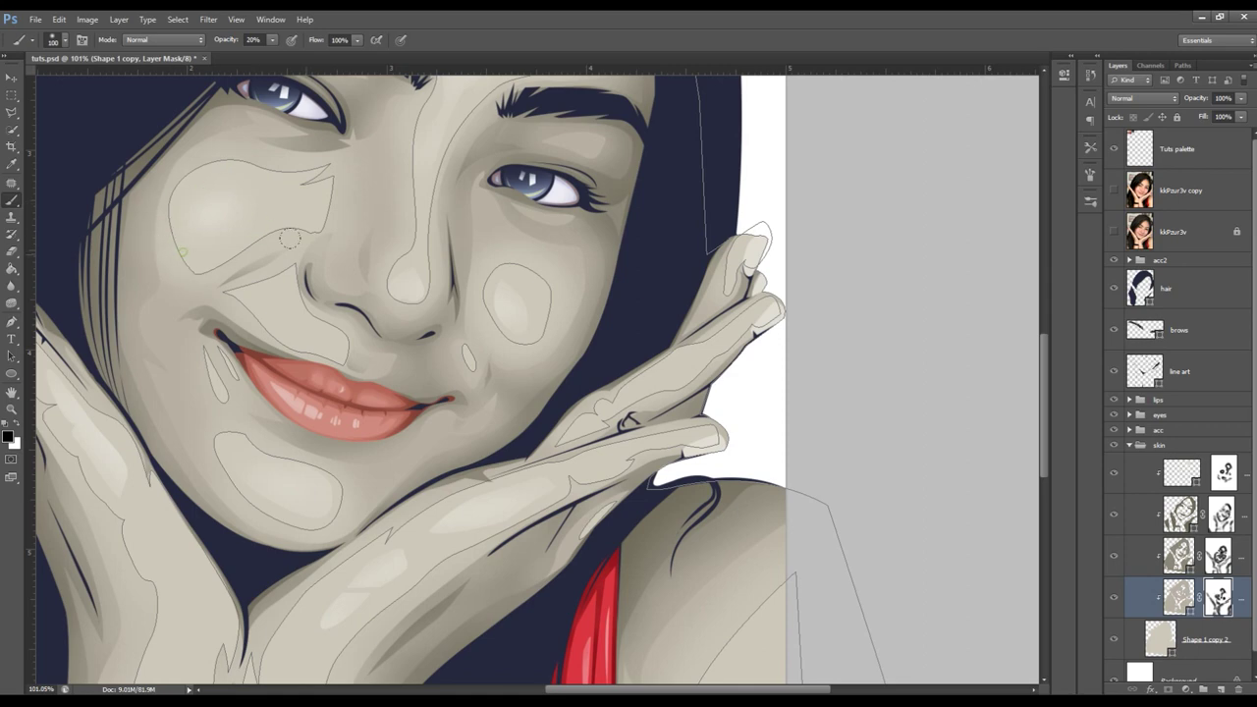
left_click(1159, 430)
key("z")
mouse_move(648, 413)
left_mouse_down()
mouse_move(633, 413)
mouse_move(709, 411)
left_mouse_up()
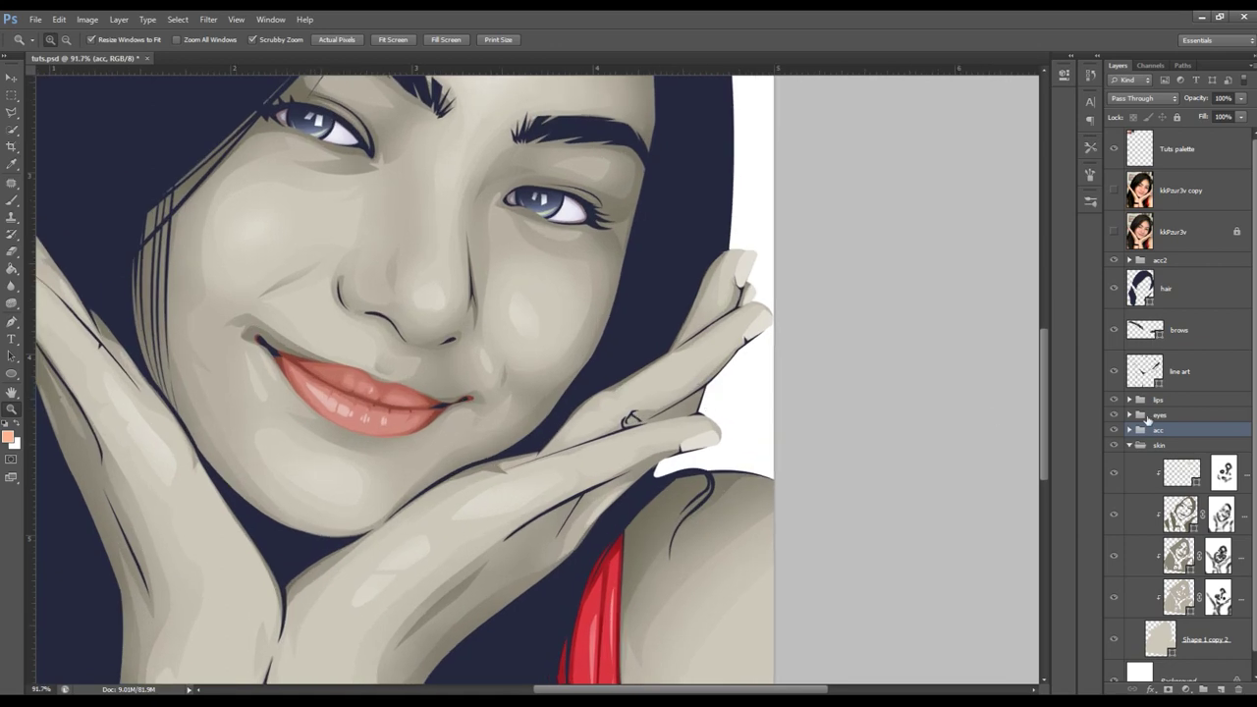
- Paint black with a slightly smaller brush on Shape 16's mask to fade the pale highlights
left_click(1225, 472)
key("b")
key("bracketleft")
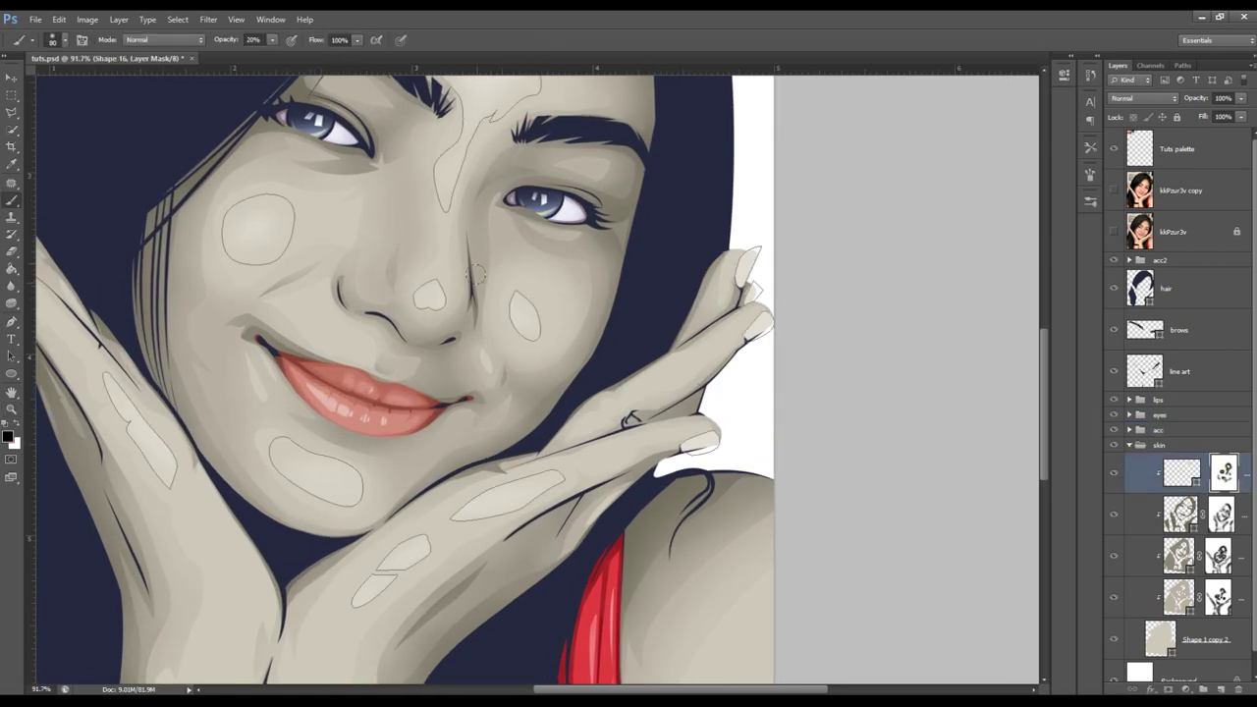
key("x")
key("x")
scroll(510, 342, "up", 1)
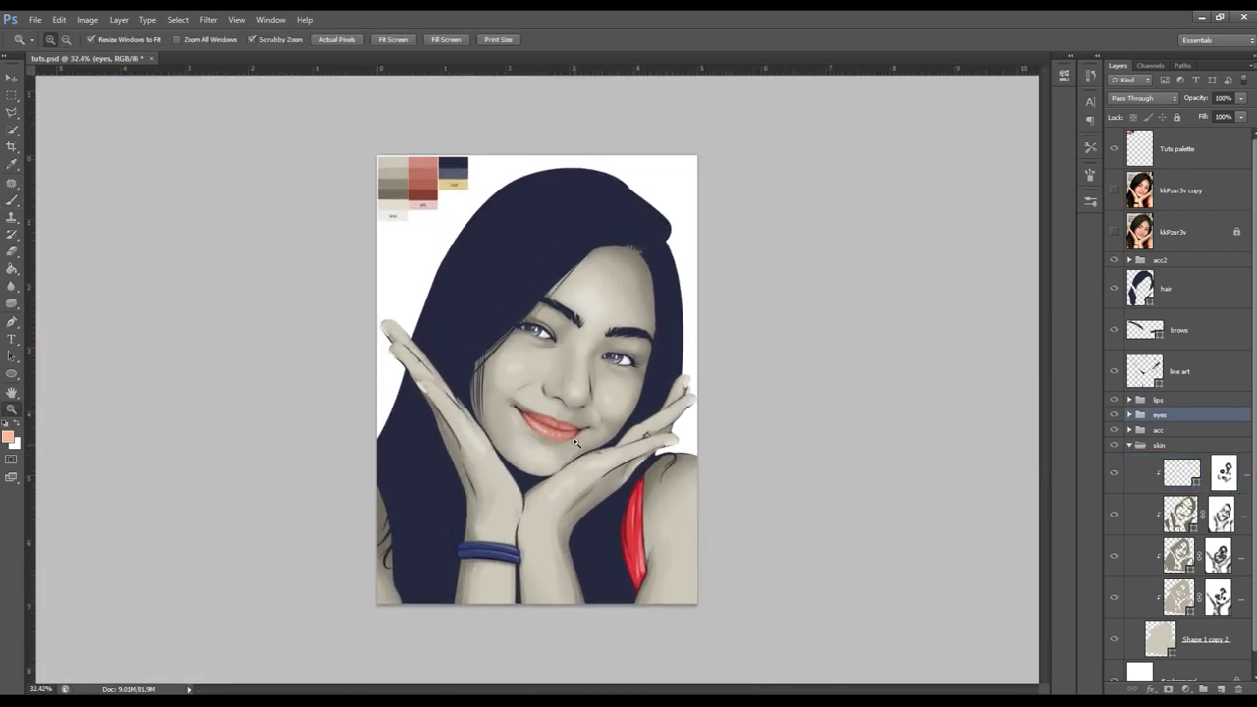
key("b")
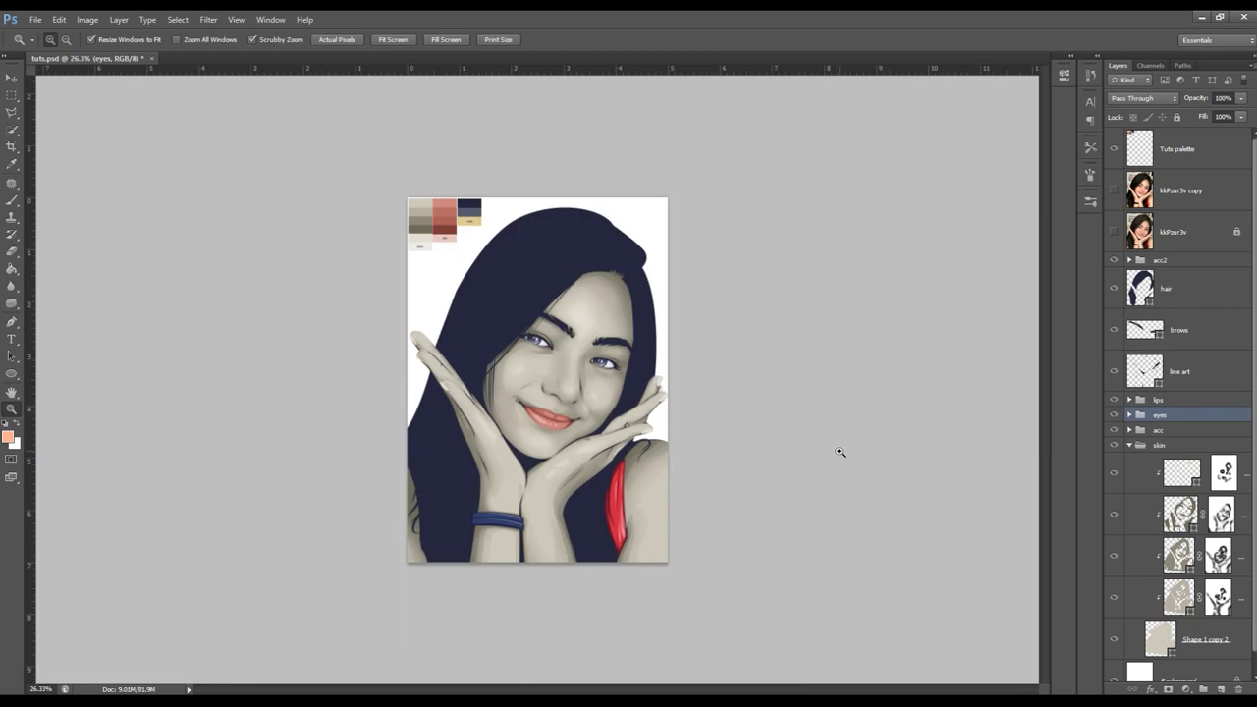
- Fade the remaining cheek, nose and hand highlights on Shape 16's mask, then collapse the skin group
left_click(640, 422)
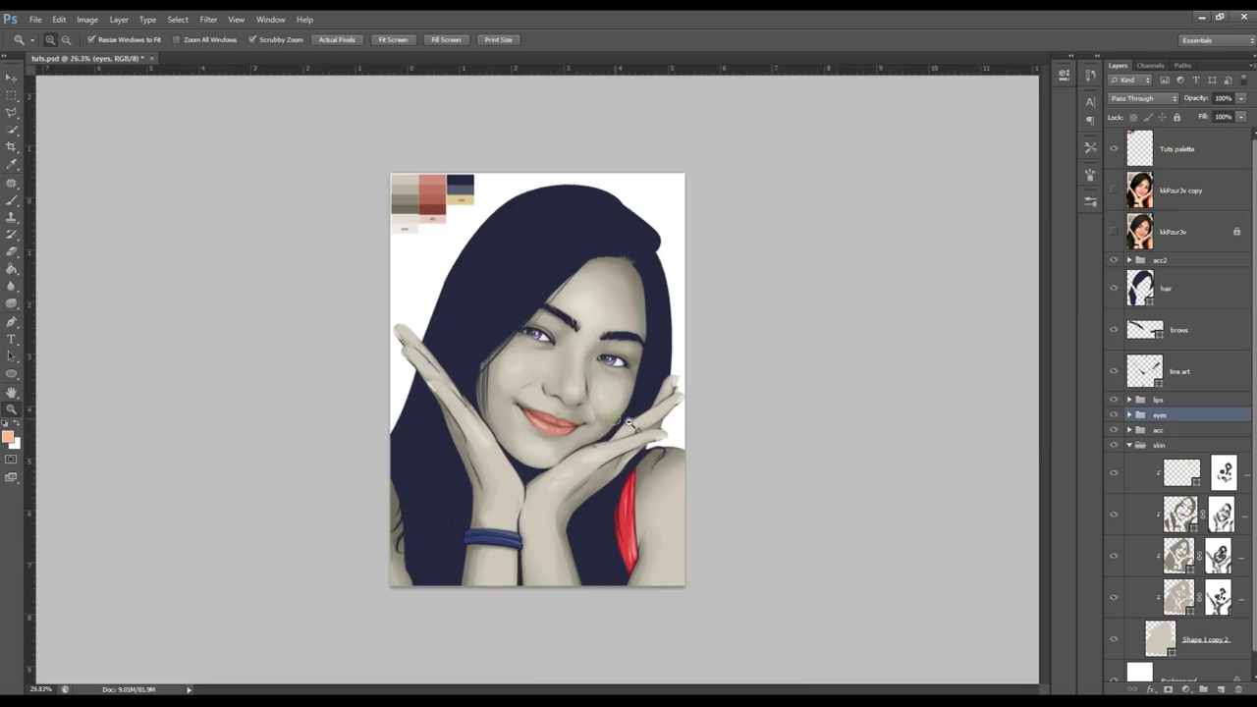
left_click(636, 475)
left_click(1224, 474)
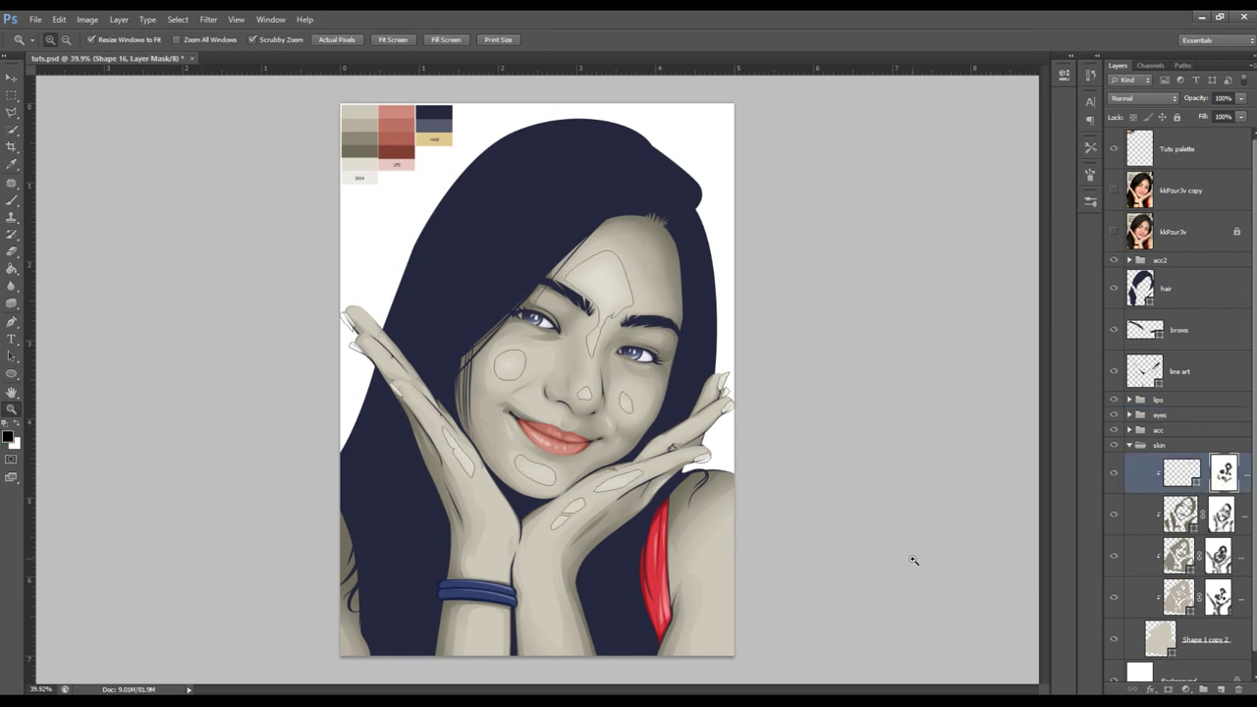
key("b")
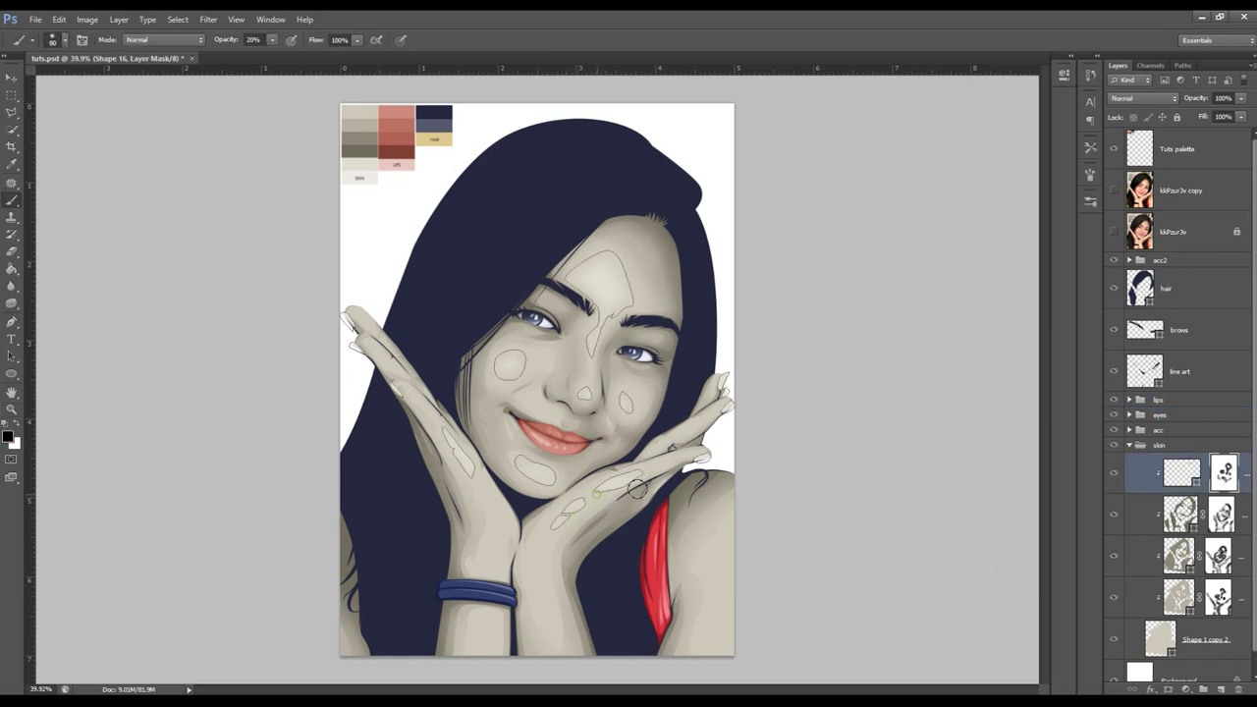
left_click(1189, 430)
key("z")
left_click_drag(725, 434, 678, 432)
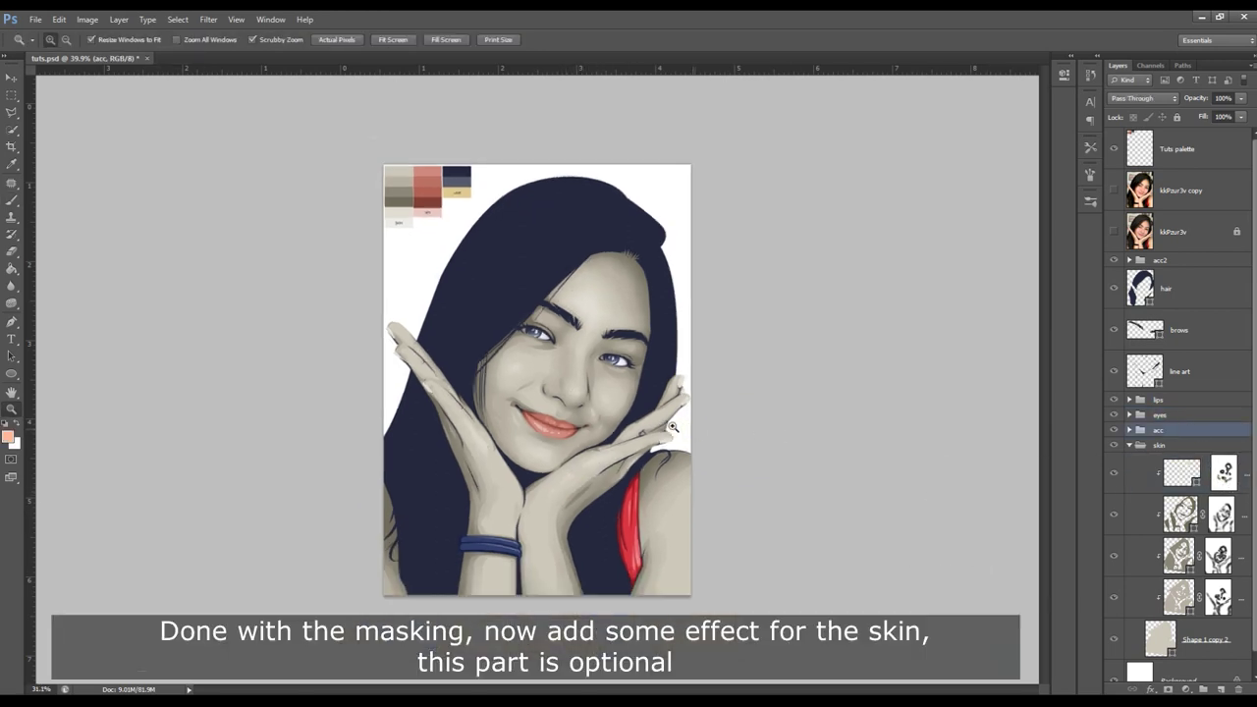
left_click(1129, 446)
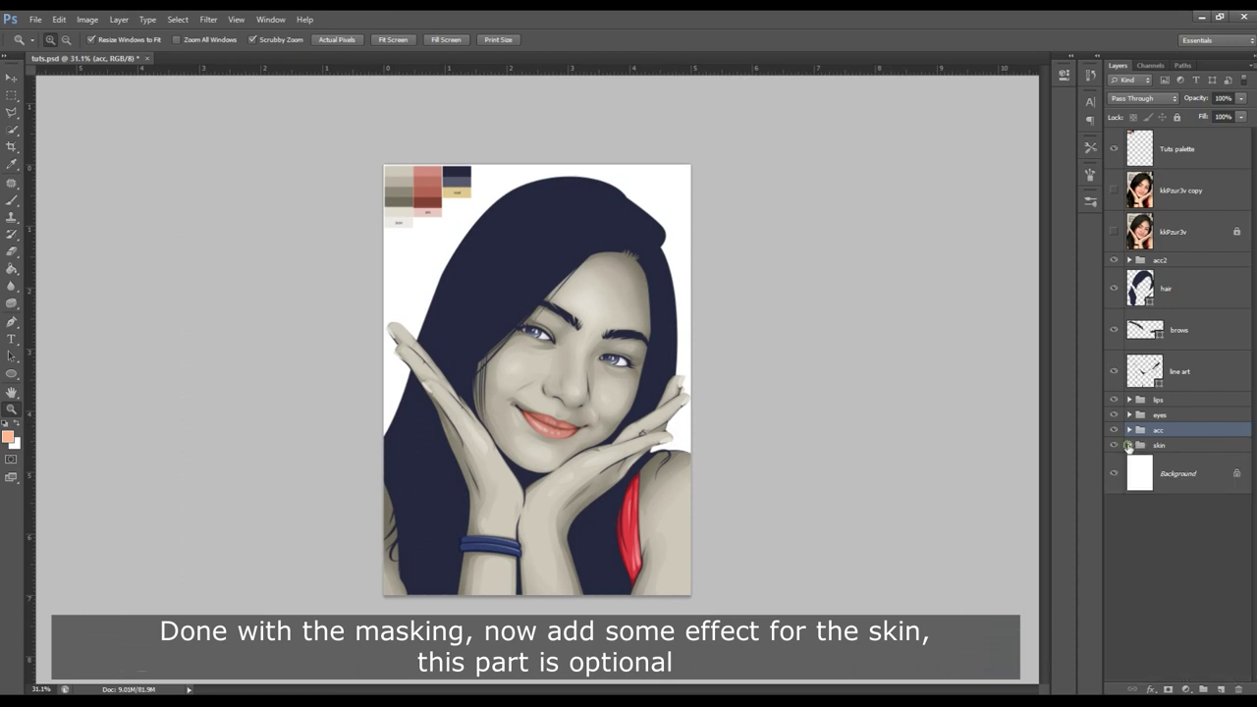
- Add a saturated pink-magenta Solid Color fill layer
left_click(1186, 689)
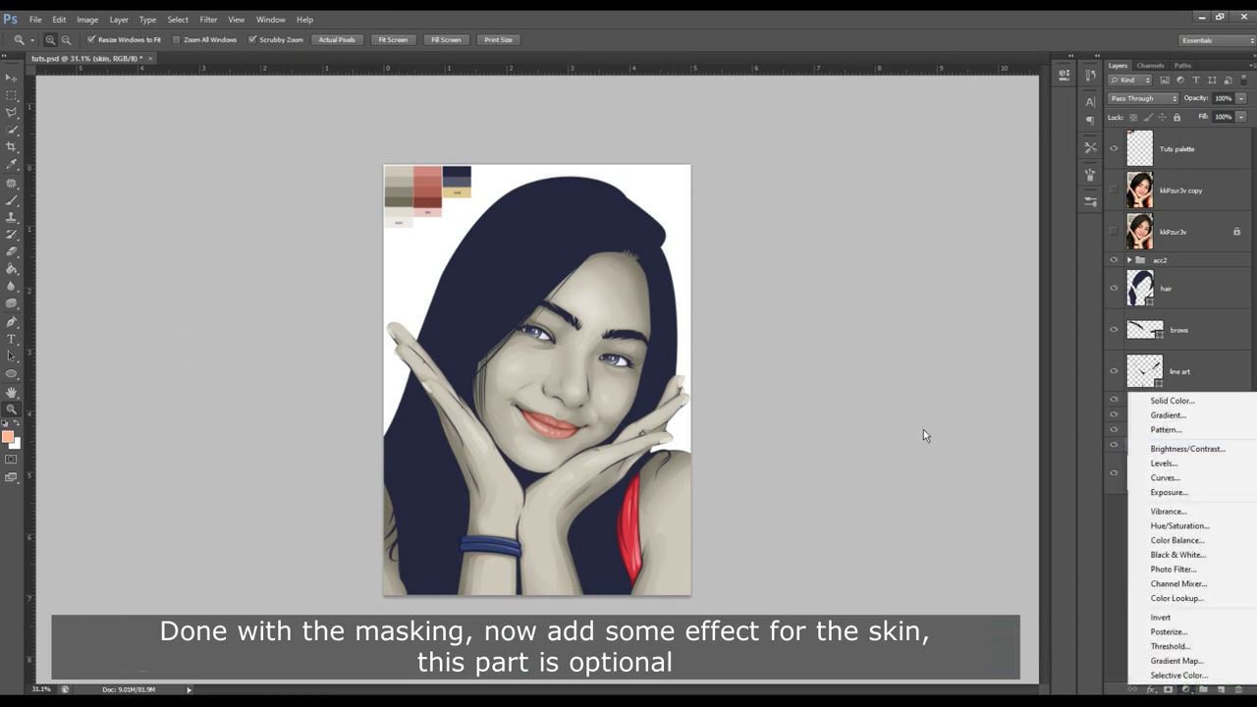
left_click(1208, 401)
left_click_drag(391, 228, 889, 164)
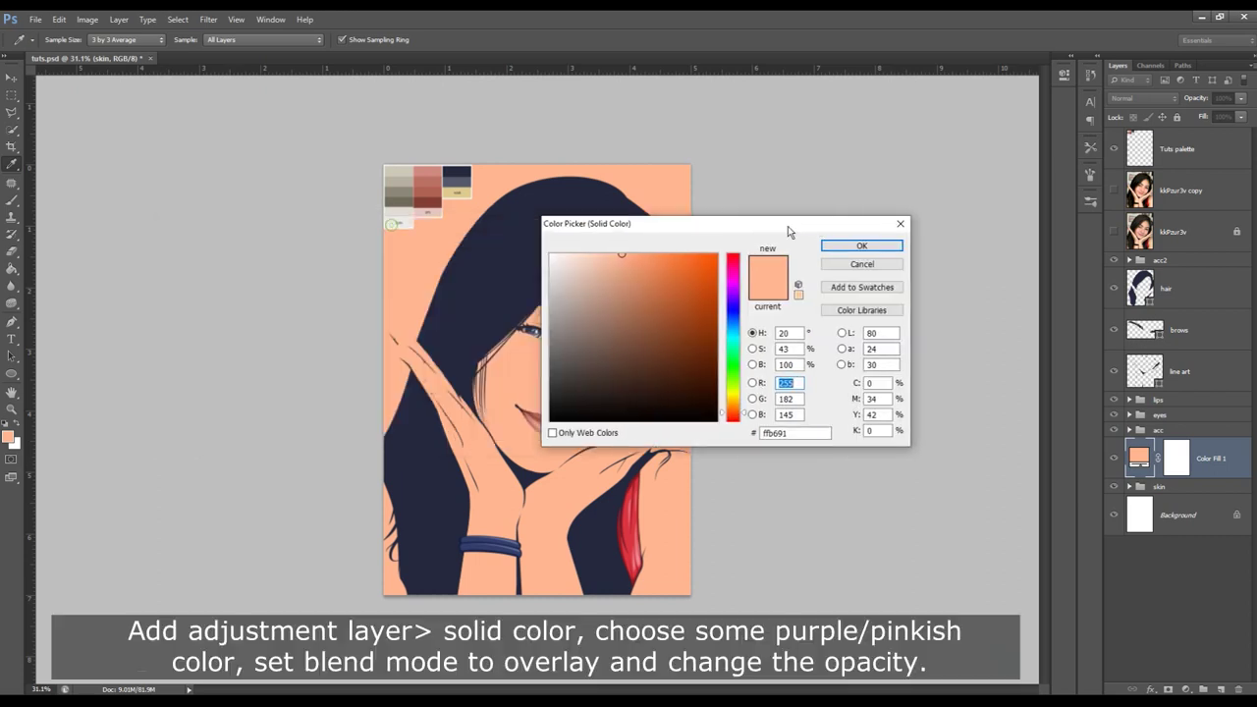
left_click_drag(864, 348, 867, 209)
left_click_drag(749, 193, 800, 207)
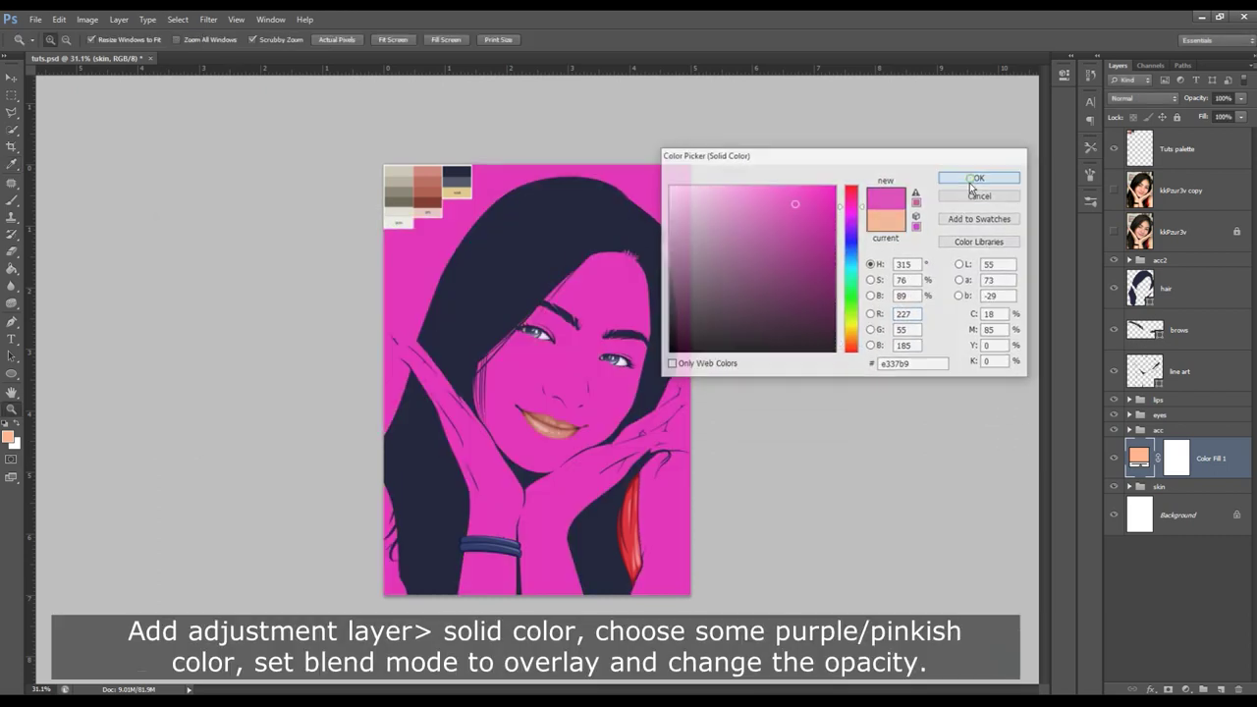
left_click(972, 178)
- Set Color Fill 1 to Overlay at 10% opacity and target its mask with the brush
left_click(1159, 101)
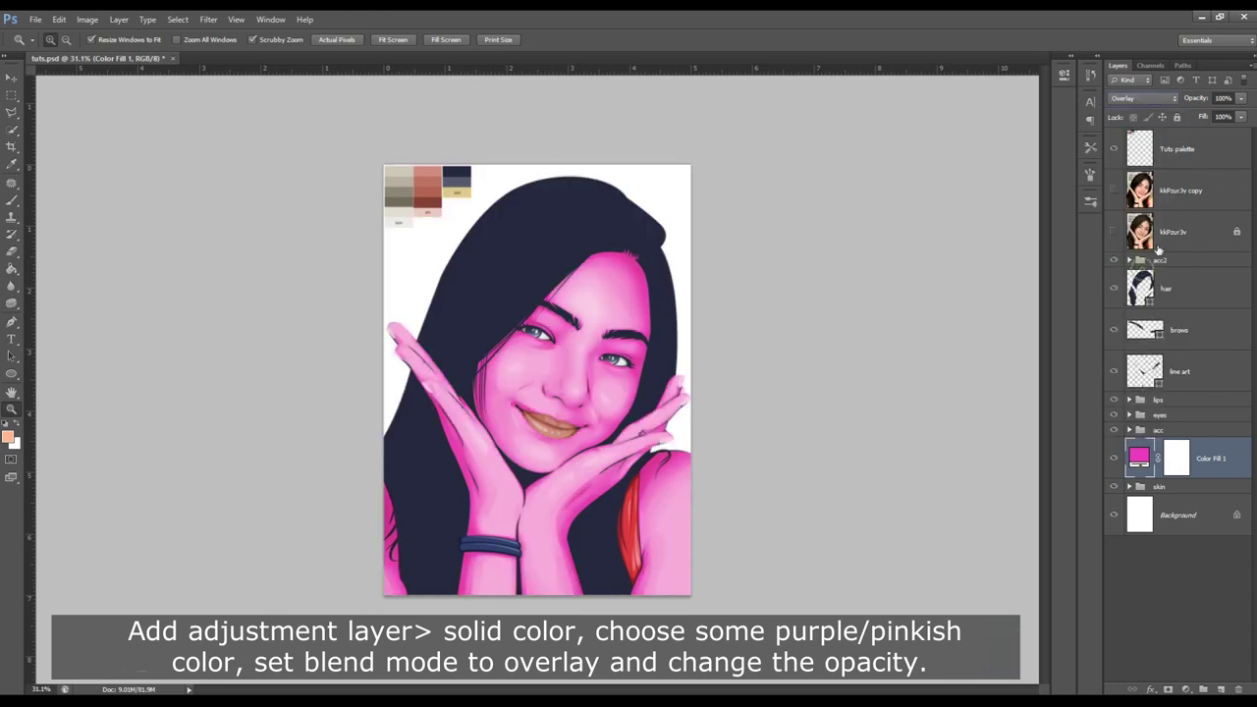
left_click(1151, 256)
left_click(1223, 98)
type("10")
key("Return")
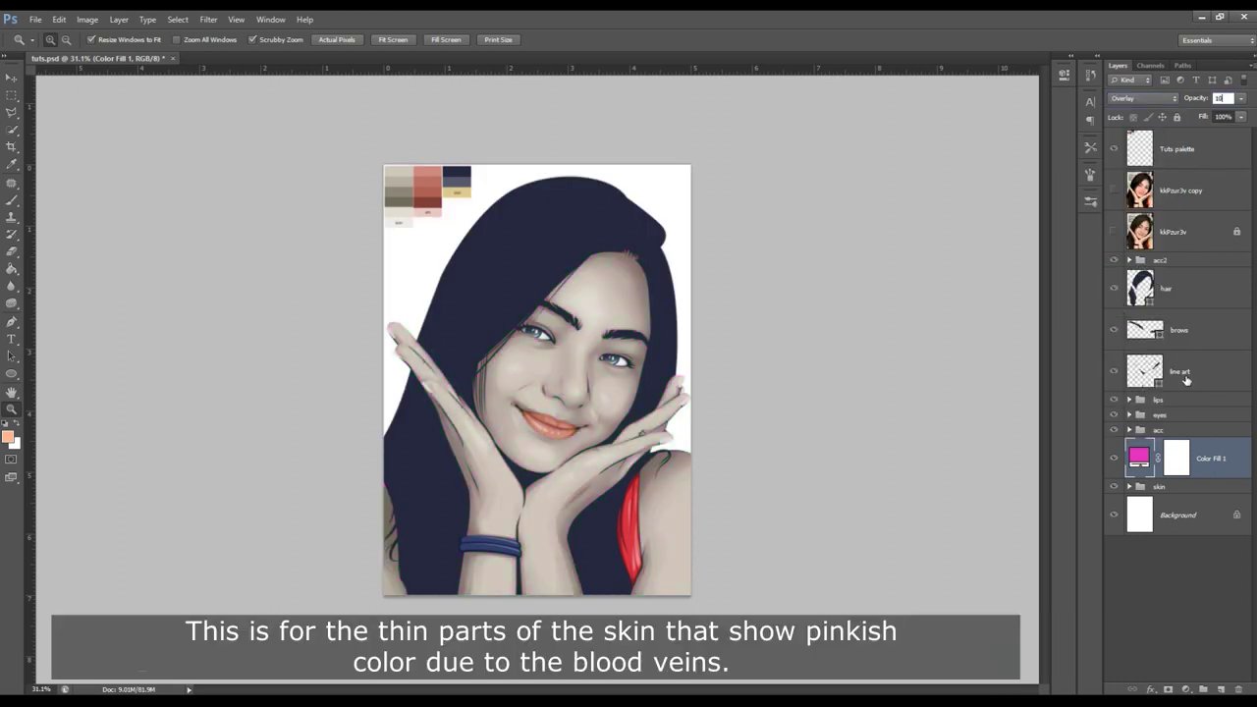
left_click(1159, 430)
key("ctrl+0")
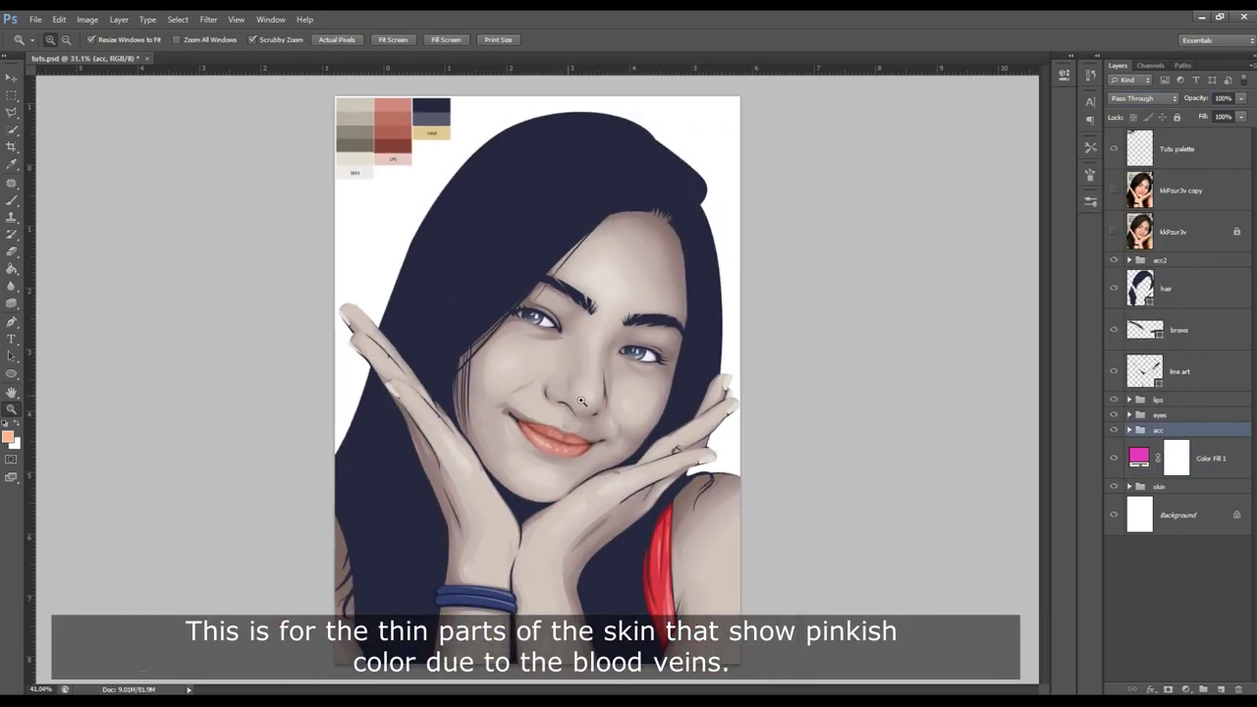
left_click(1175, 458)
key("b")
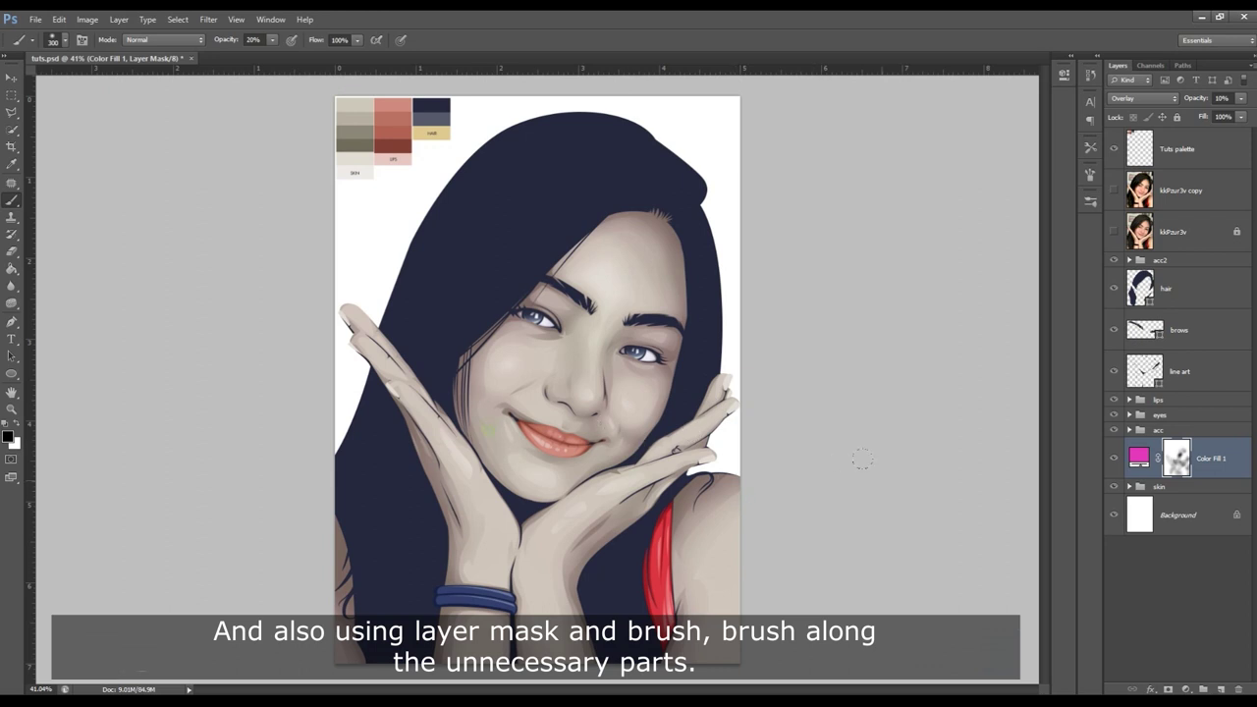
- Select the lips group and zoom in close on the right eye
left_click(1223, 402)
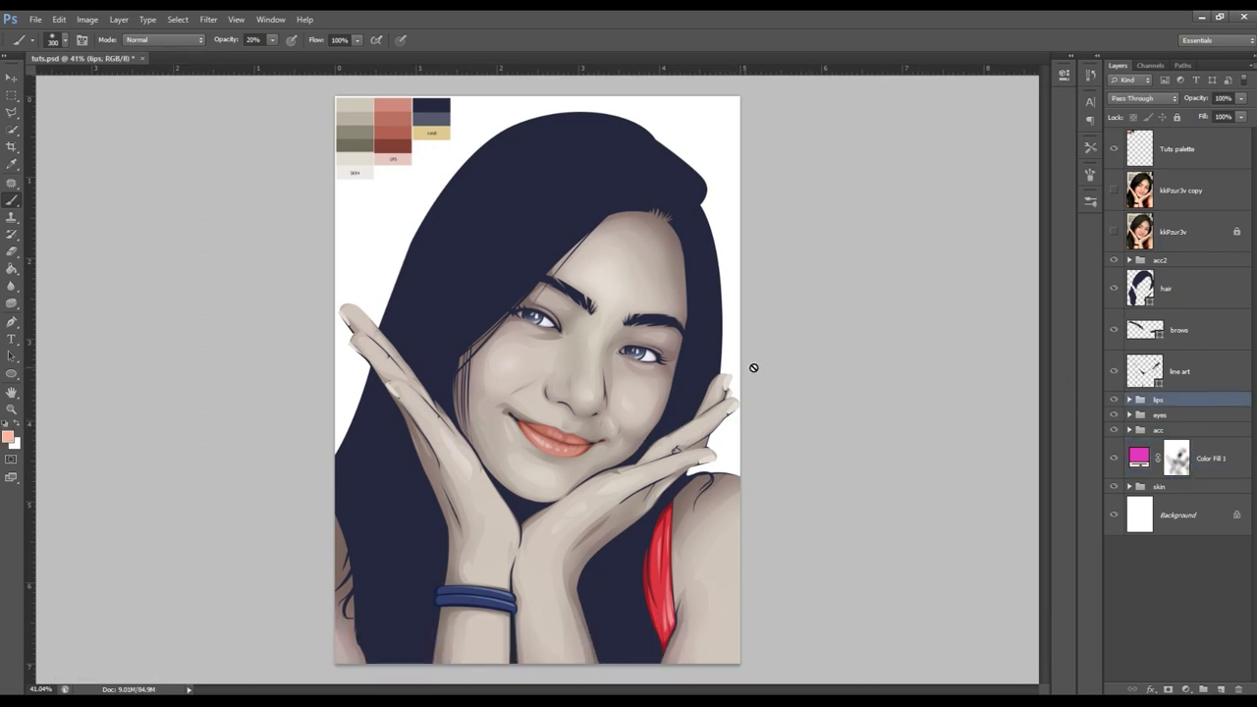
key("z")
left_click_drag(753, 365, 676, 364)
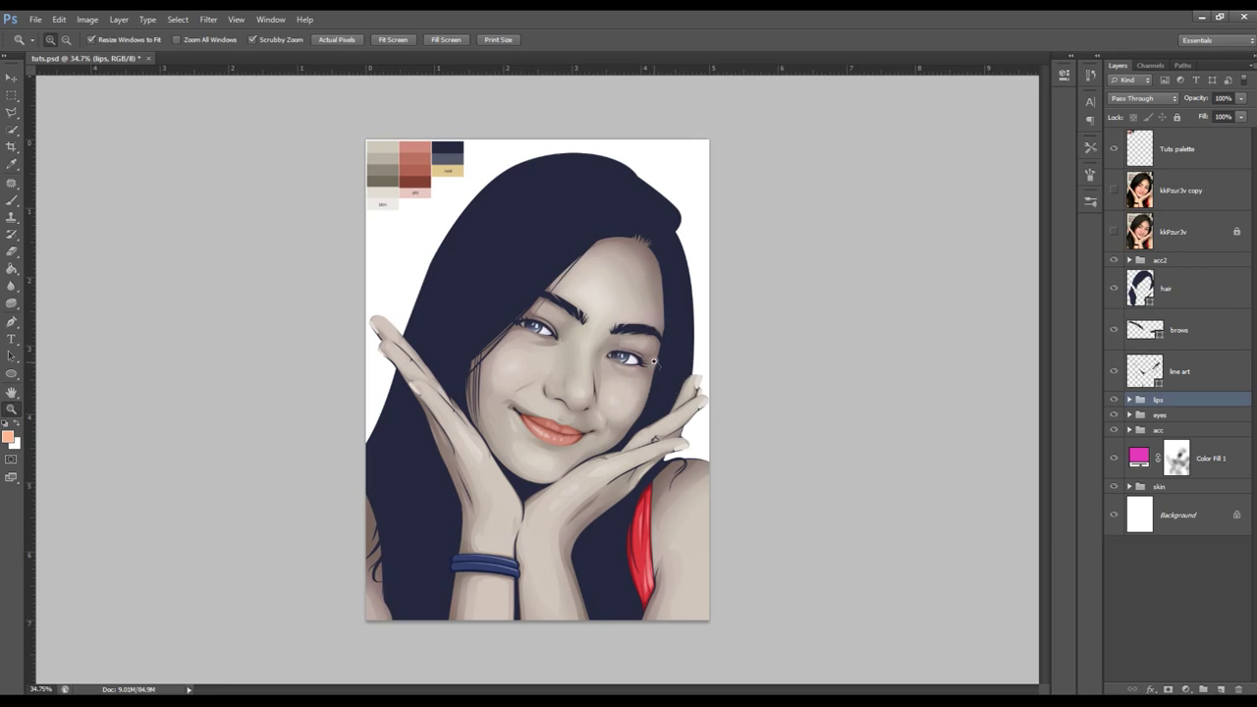
left_click_drag(599, 352, 963, 431)
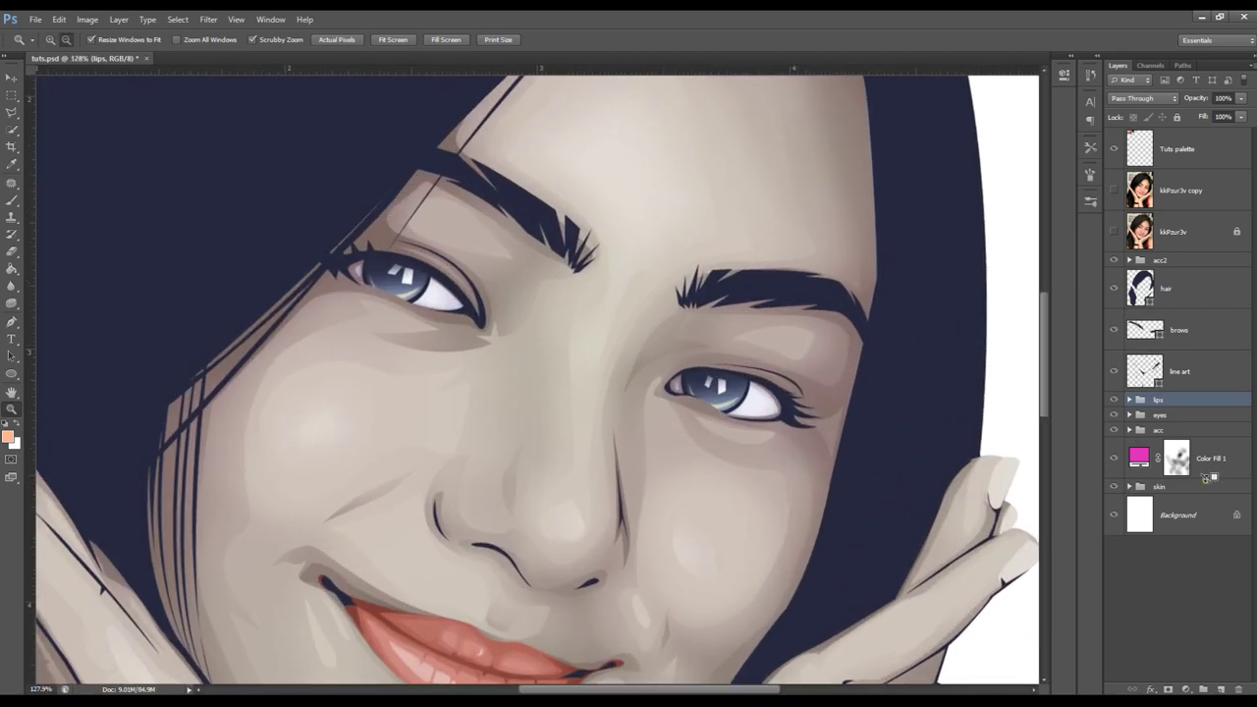
- Clip Color Fill 1 to the skin group and target Shape 1's mask with the brush
left_click(1202, 476, "alt")
scroll(1199, 537, "down", 2)
left_click(1180, 495)
left_click(1218, 536)
key("v")
key("b")
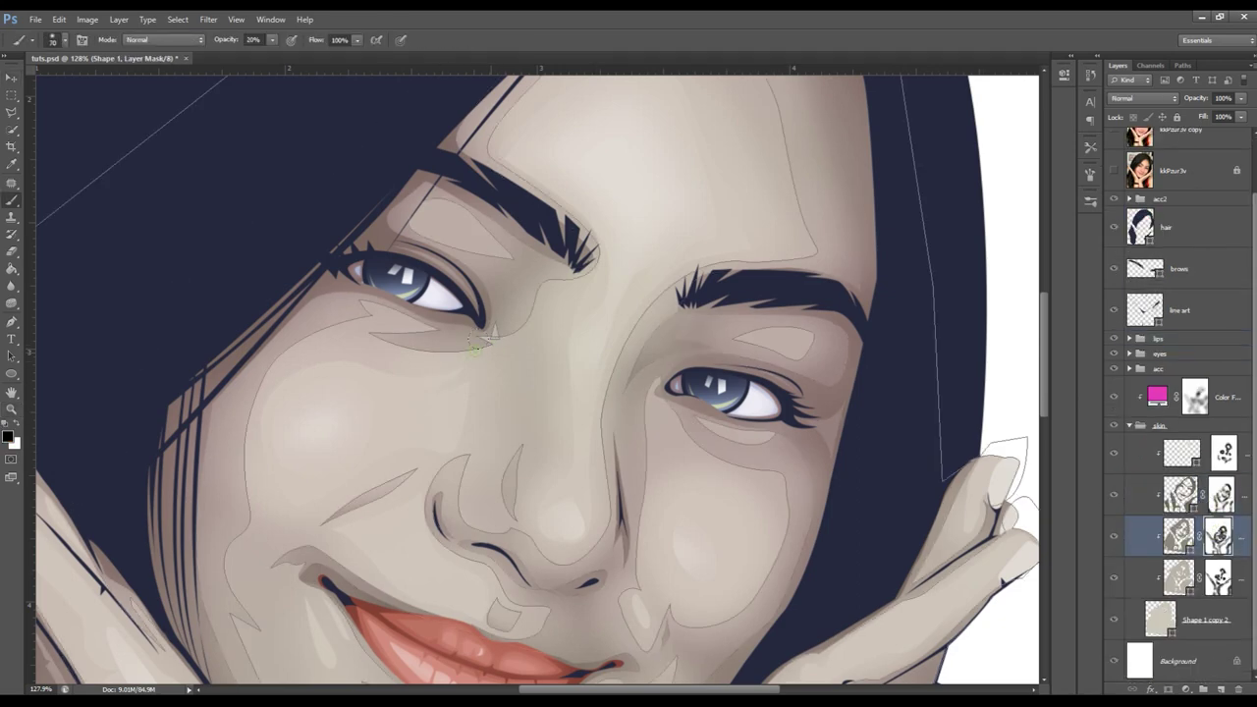
- Collapse the skin group, select the acc group and zoom to the face around the left eye
left_click(1130, 425)
left_click(1198, 371)
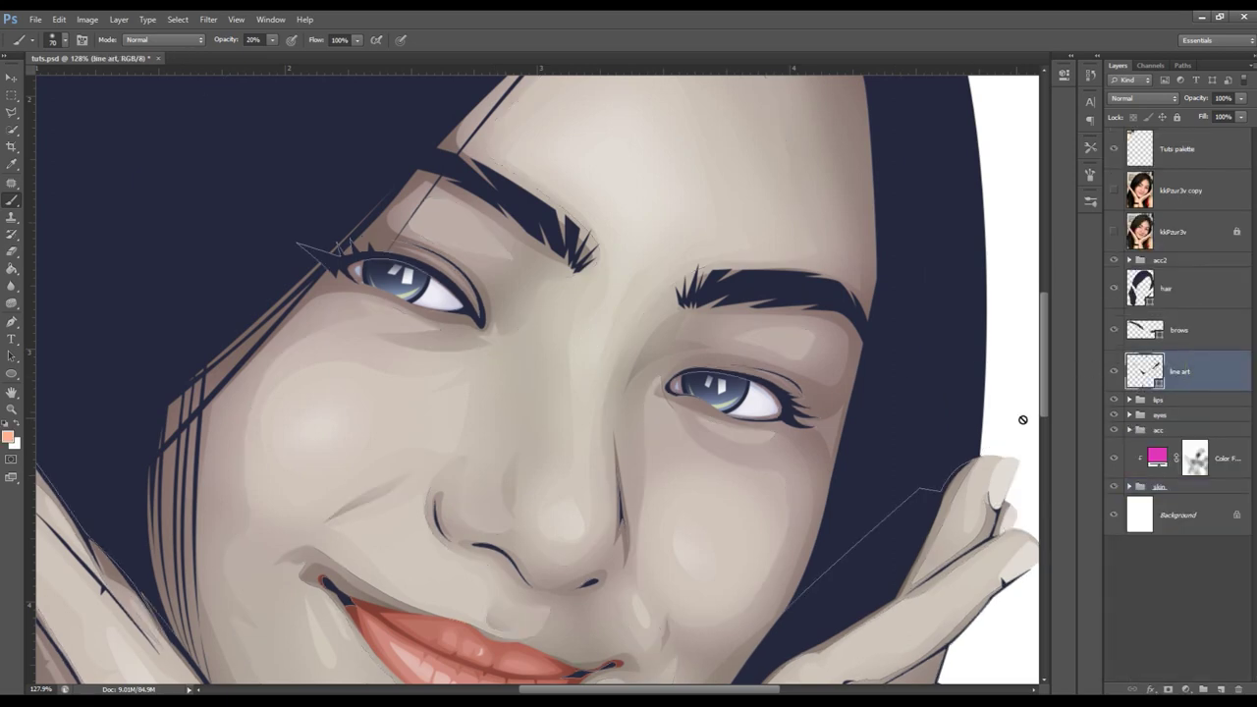
left_click(1198, 429)
key("z")
left_click_drag(766, 354, 674, 354)
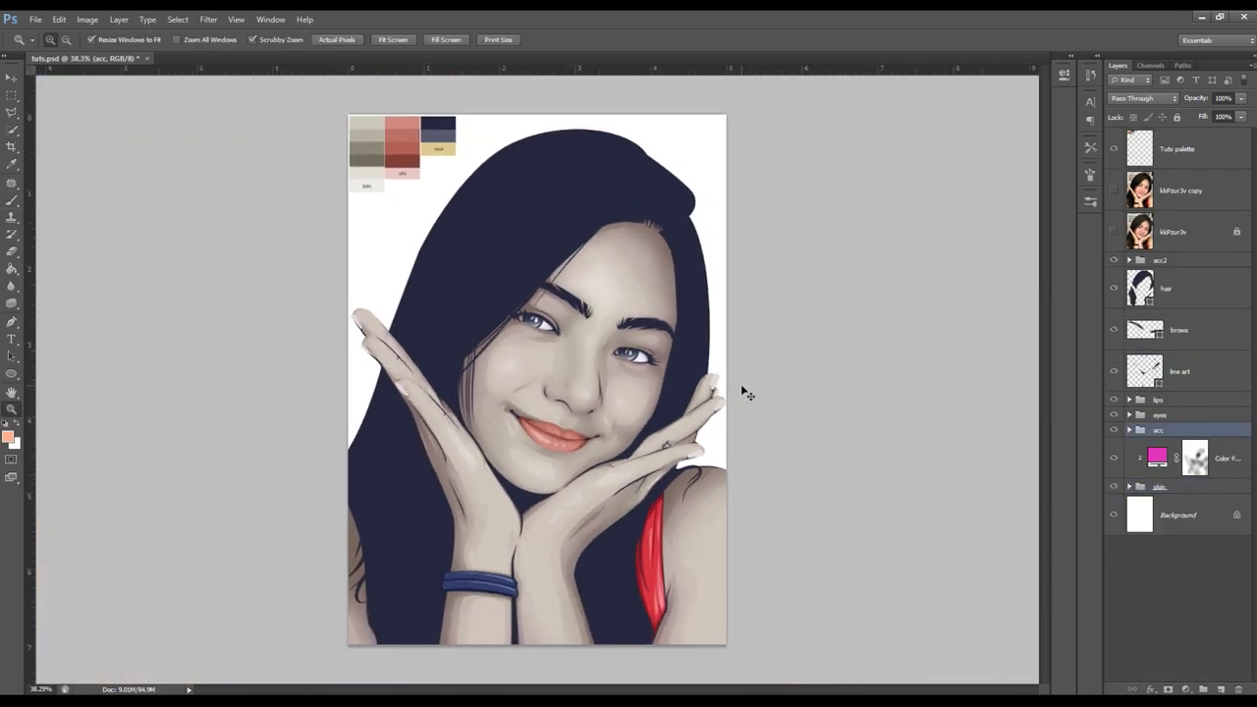
left_click_drag(535, 386, 865, 452)
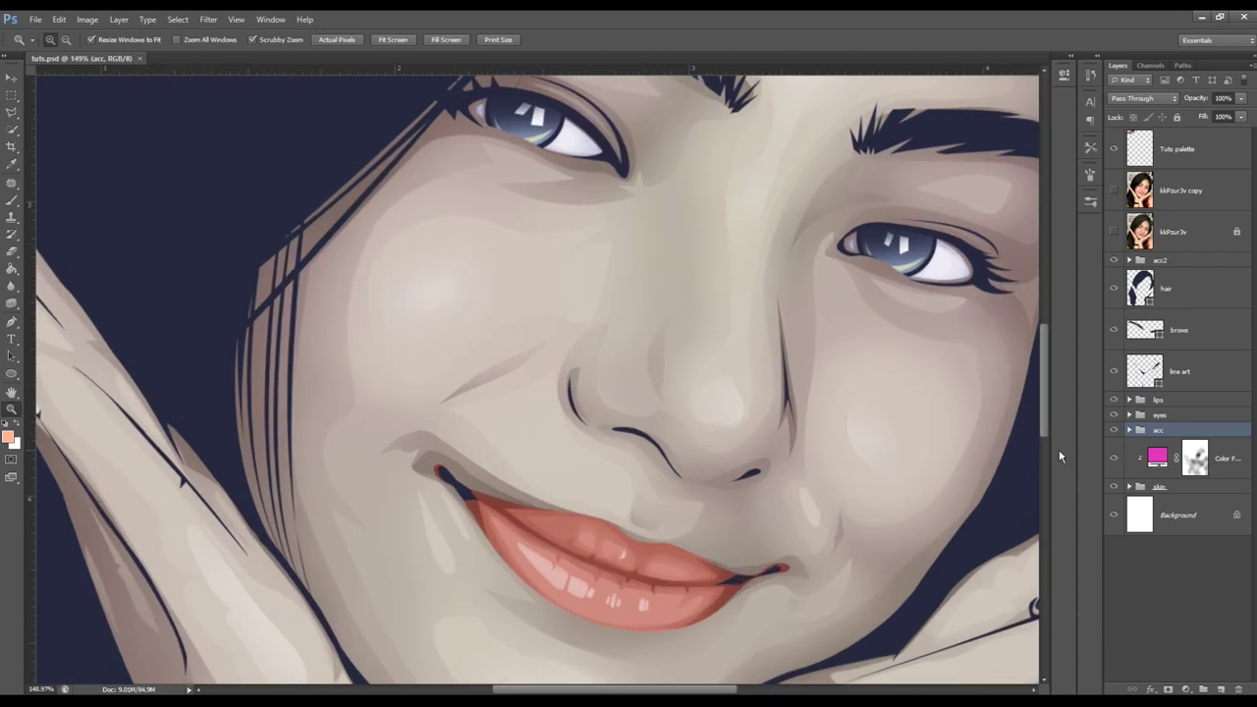
- Brush black on the Shape 1 and Shape 15 masks to soften cheek and mouth shading
left_click(1131, 486)
left_click(1218, 578)
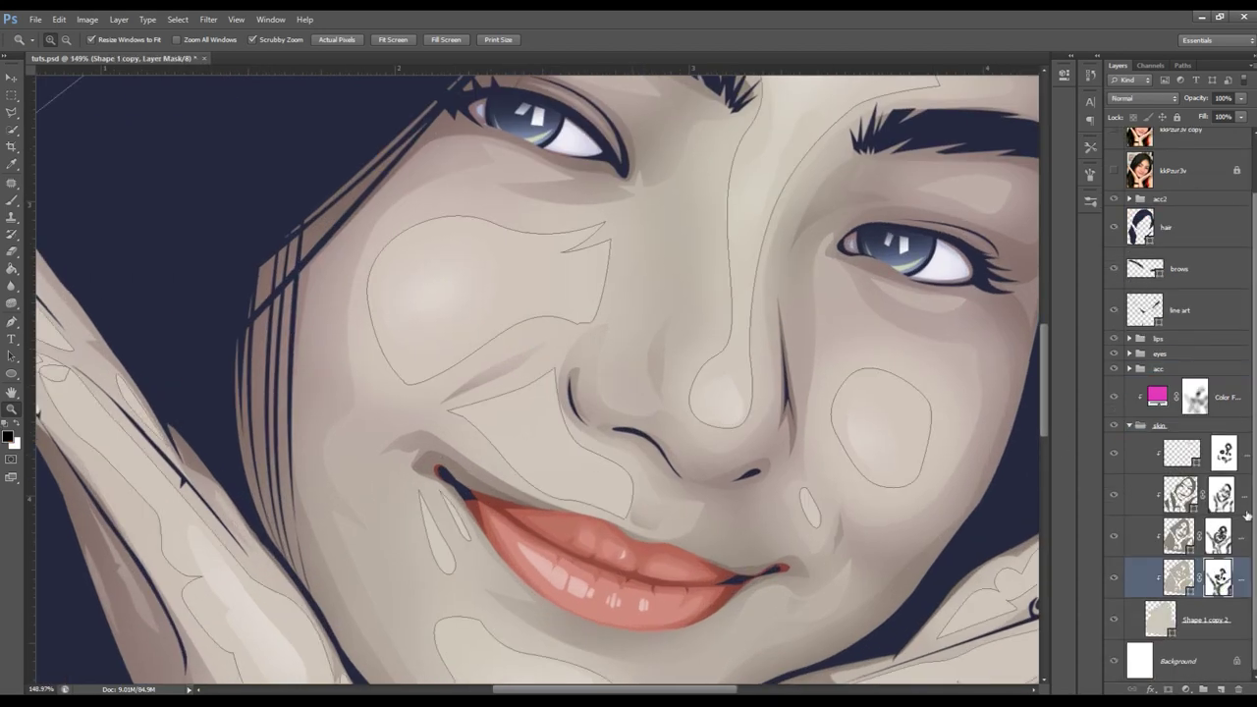
left_click(1218, 536)
key("b")
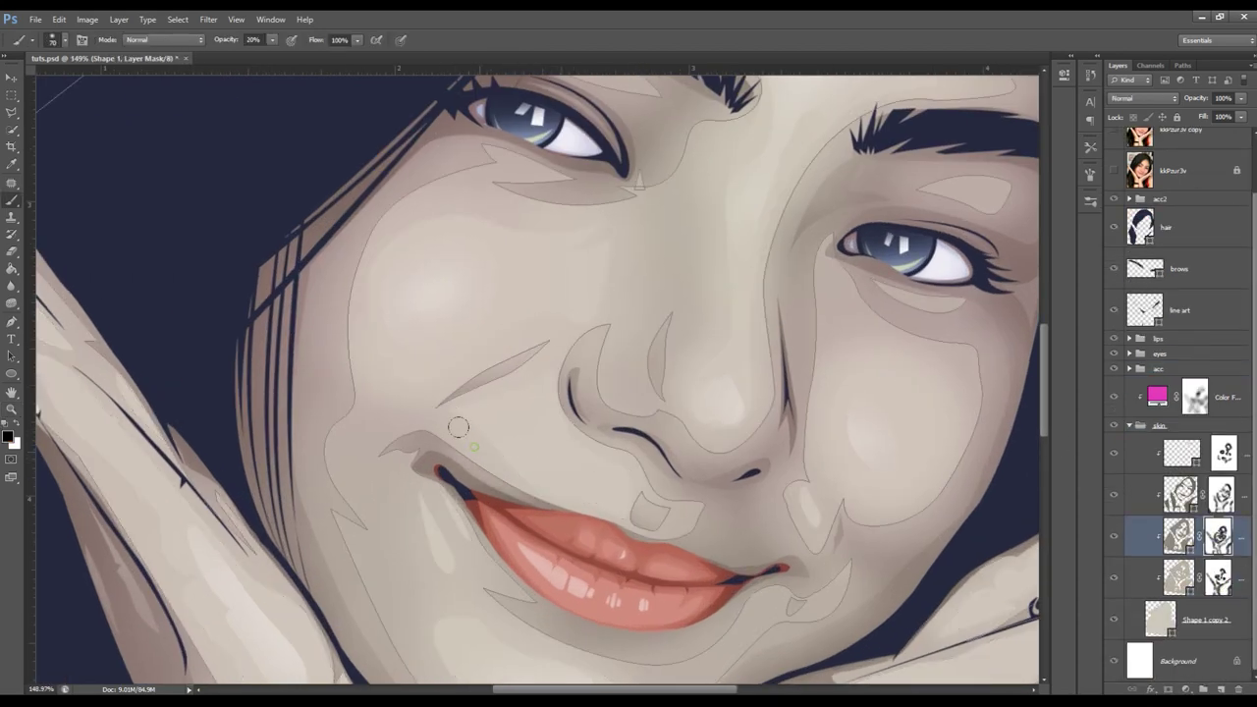
left_click(1222, 496)
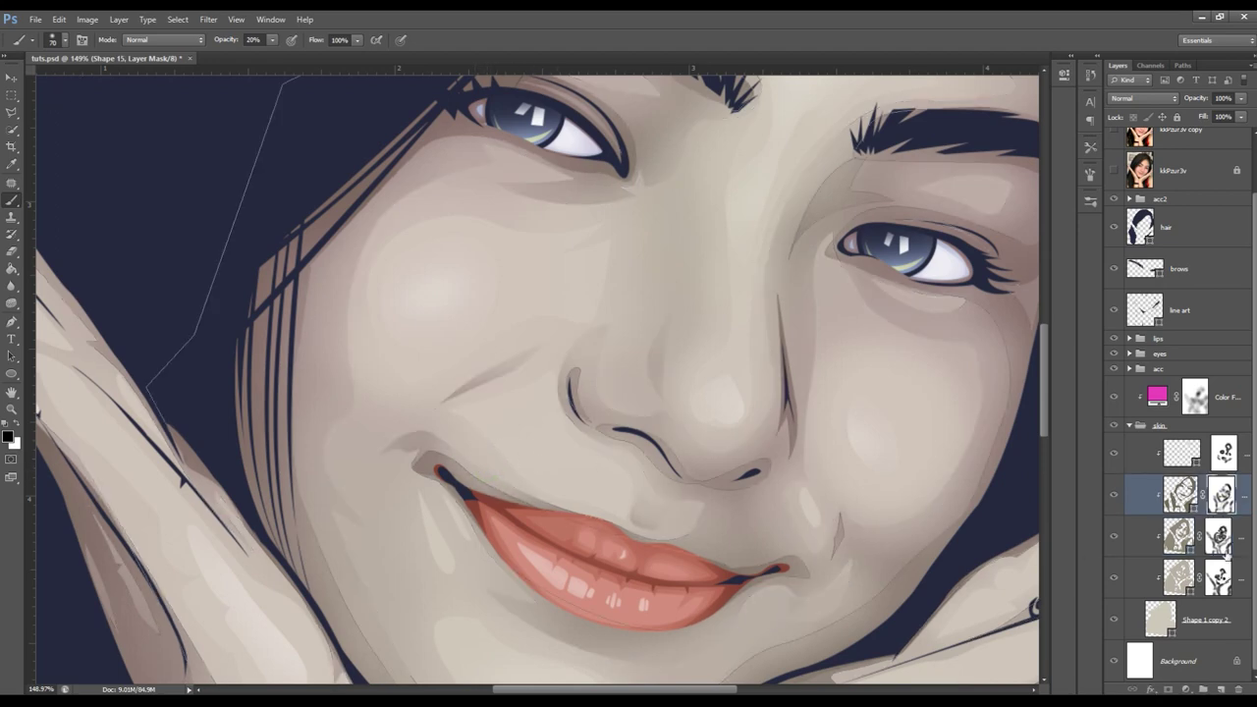
left_click(1218, 536)
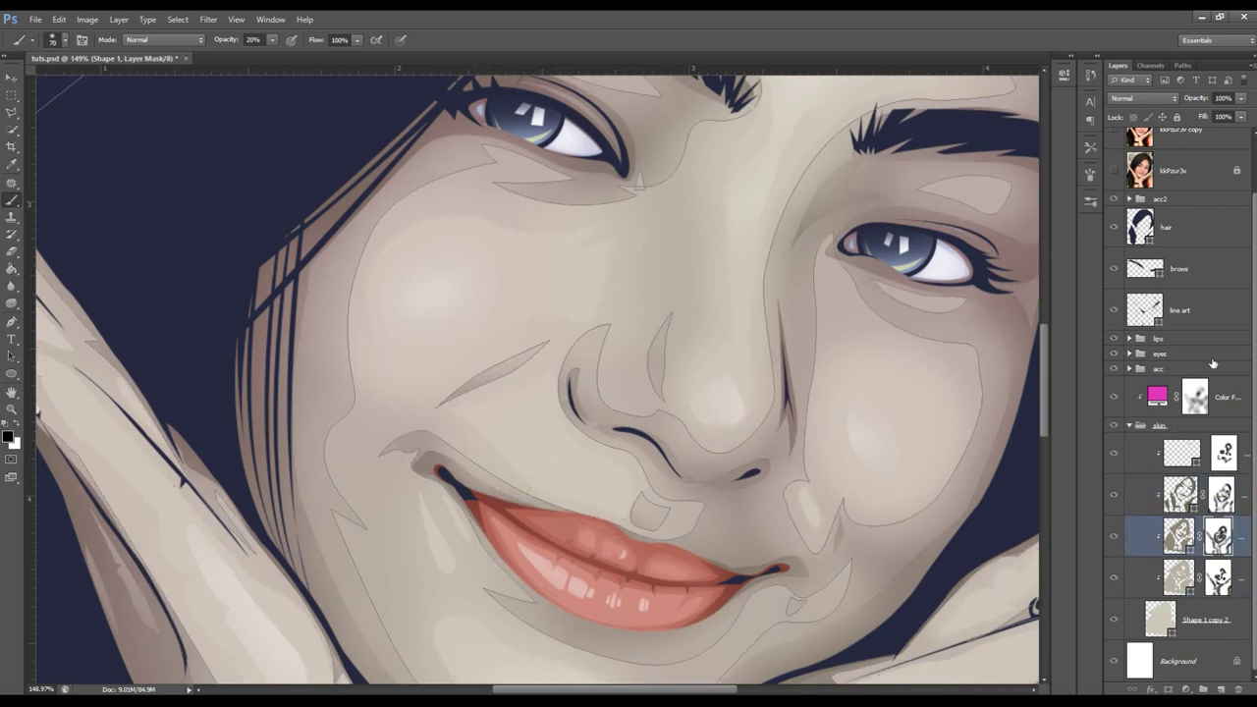
- Collapse the skin group and compare the whole portrait against the reference photo
left_click(1128, 425)
left_click(1113, 232)
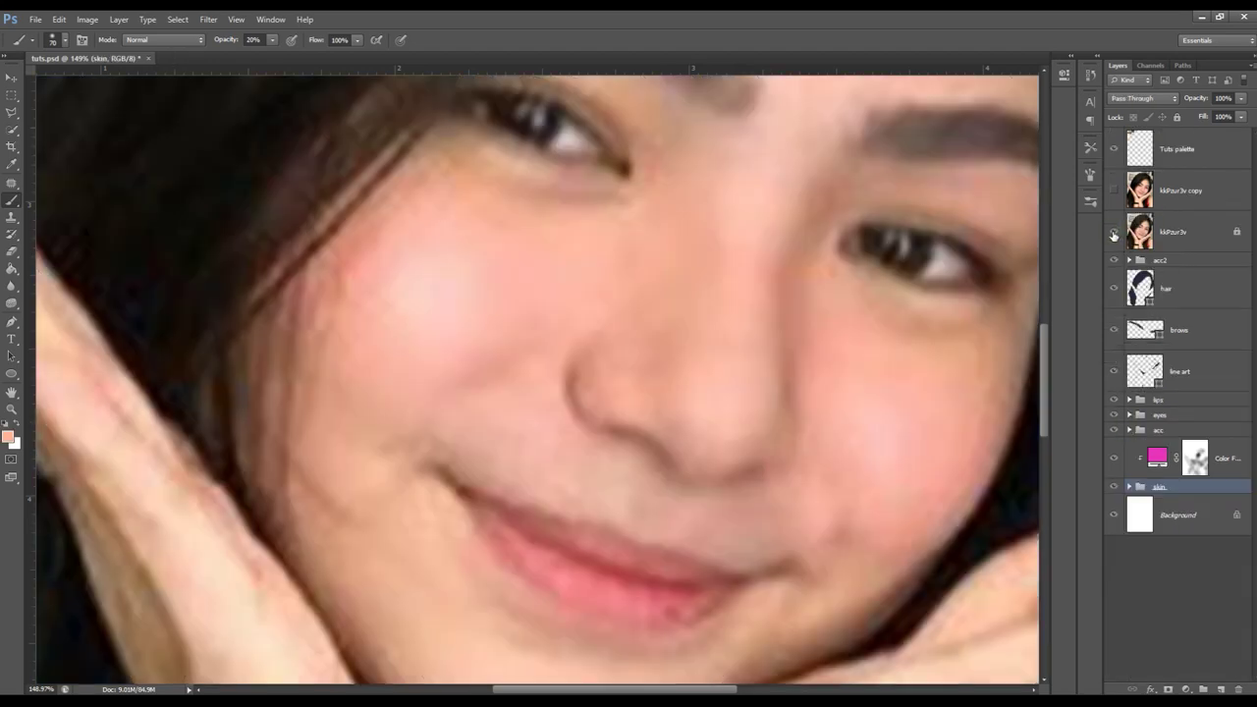
left_click(1159, 415)
key("z")
mouse_move(708, 357)
left_mouse_down()
mouse_move(657, 358)
mouse_move(764, 386)
left_mouse_up()
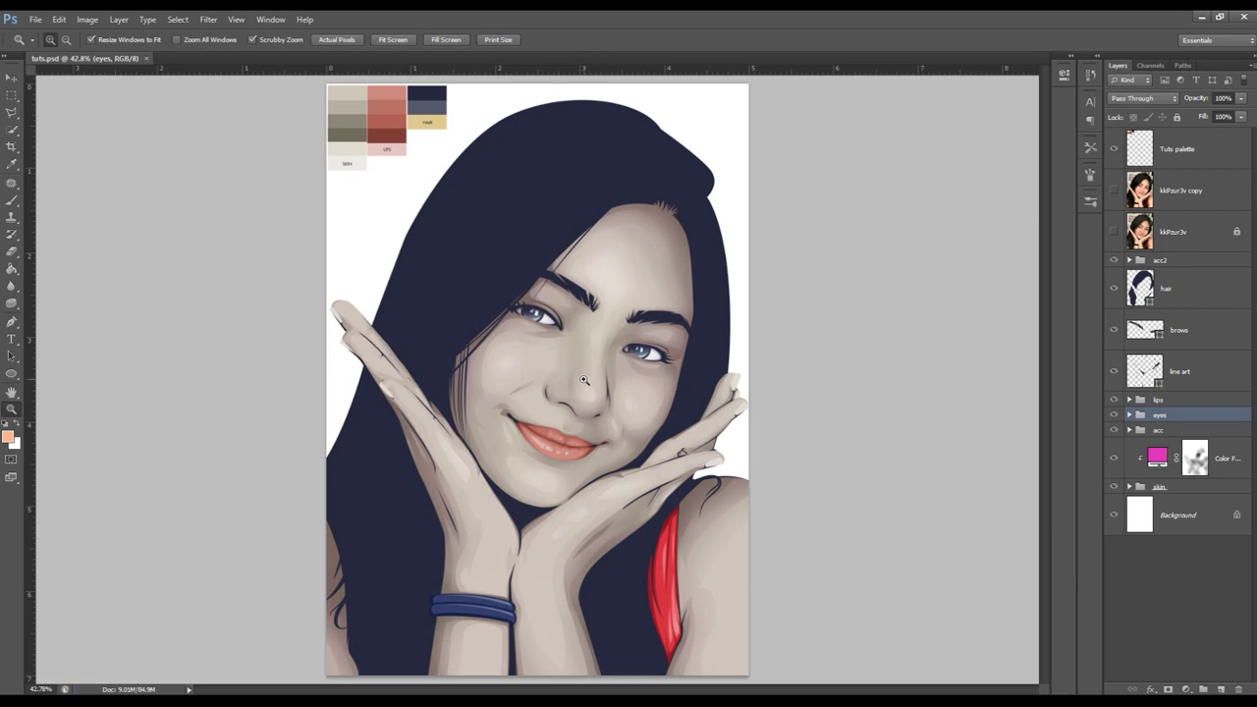
- Toggle the kkPzur3v reference photo layers to compare them with the vector art
left_click(1178, 194)
left_click(1114, 191)
left_click(1178, 117)
left_click(1113, 191)
left_click(1114, 232)
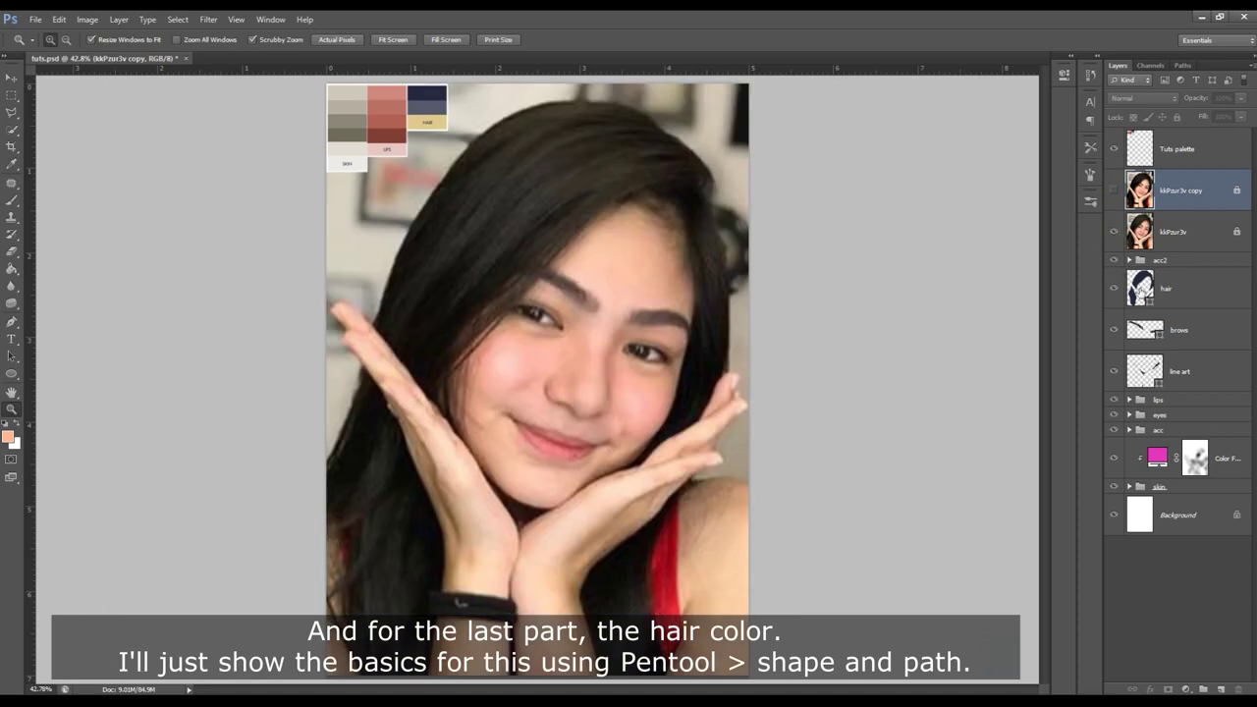
left_click(1113, 232)
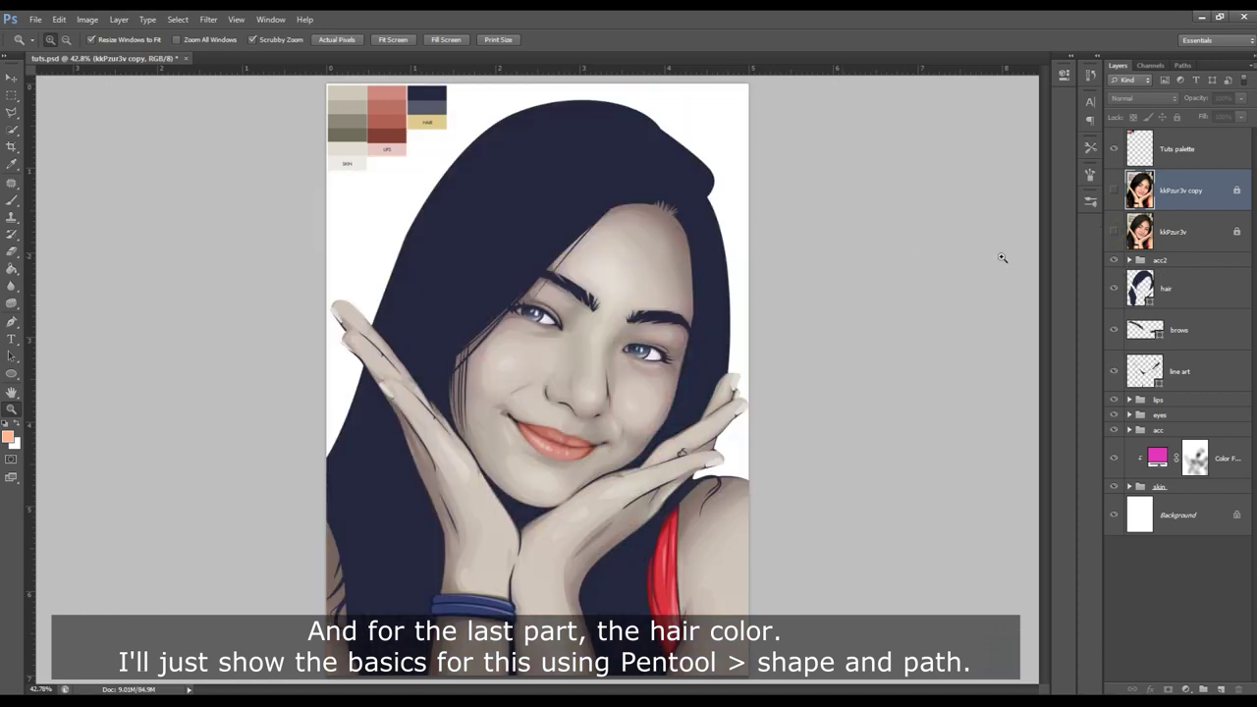
key("b")
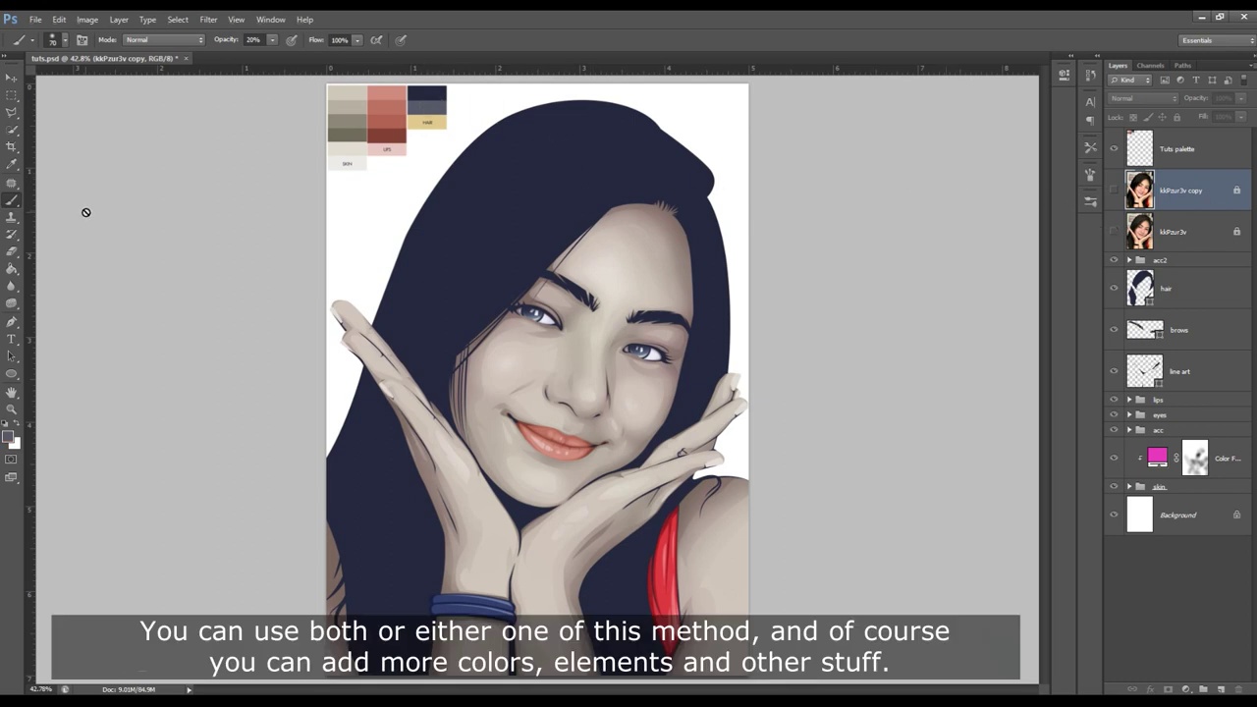
- With the Pen in Shape mode over the photo, begin a strand path along the forehead hairline
key("p")
left_click(66, 41)
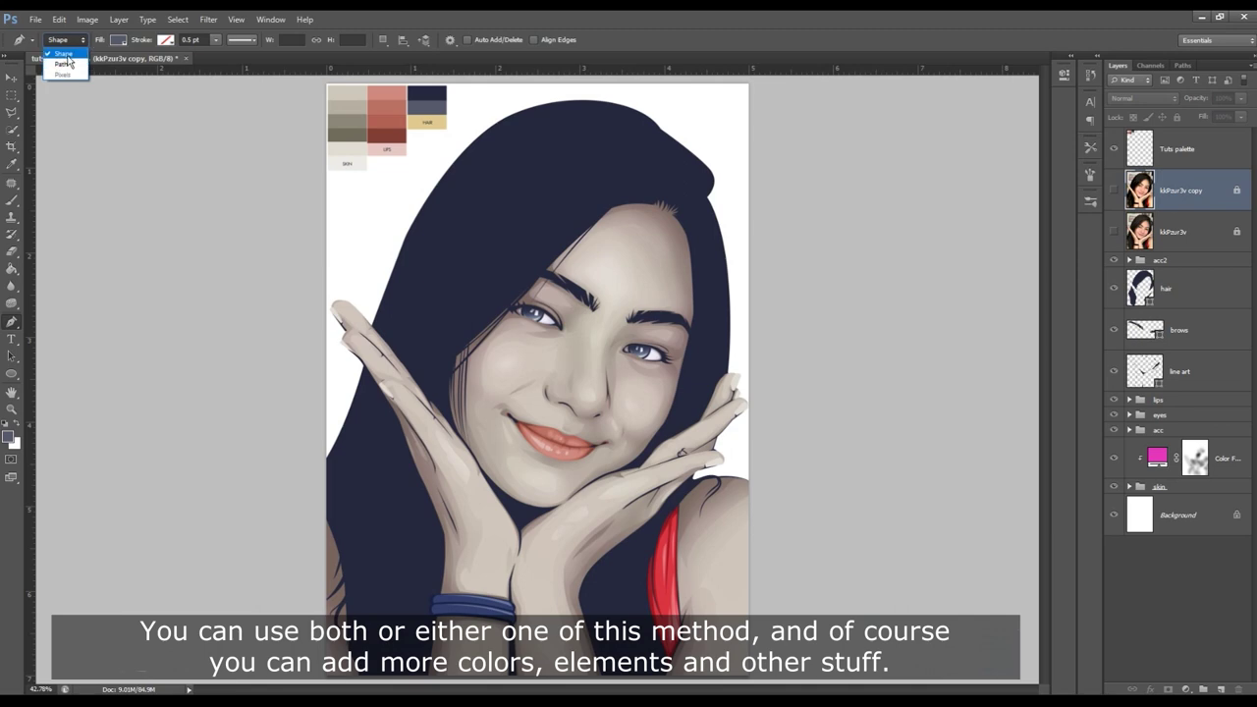
left_click(61, 41)
left_click(1113, 232)
left_click(1158, 299)
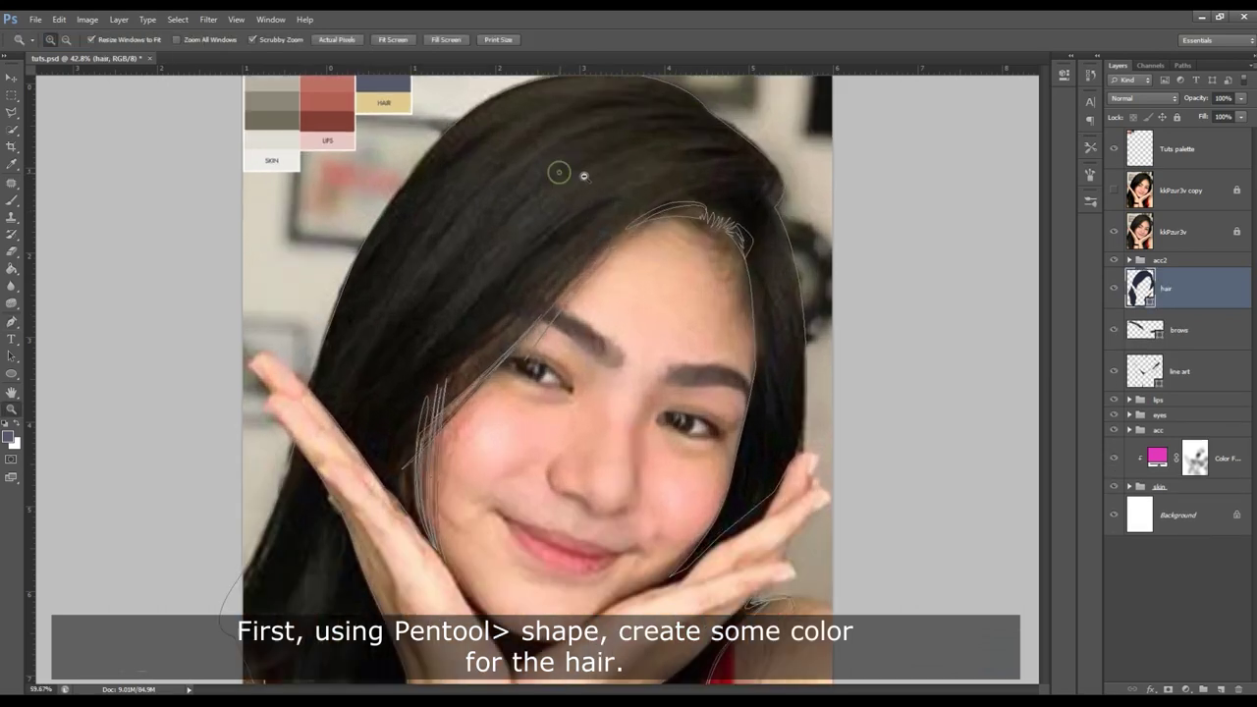
mouse_move(559, 171)
left_mouse_down()
mouse_move(663, 250)
mouse_move(618, 236)
left_mouse_up()
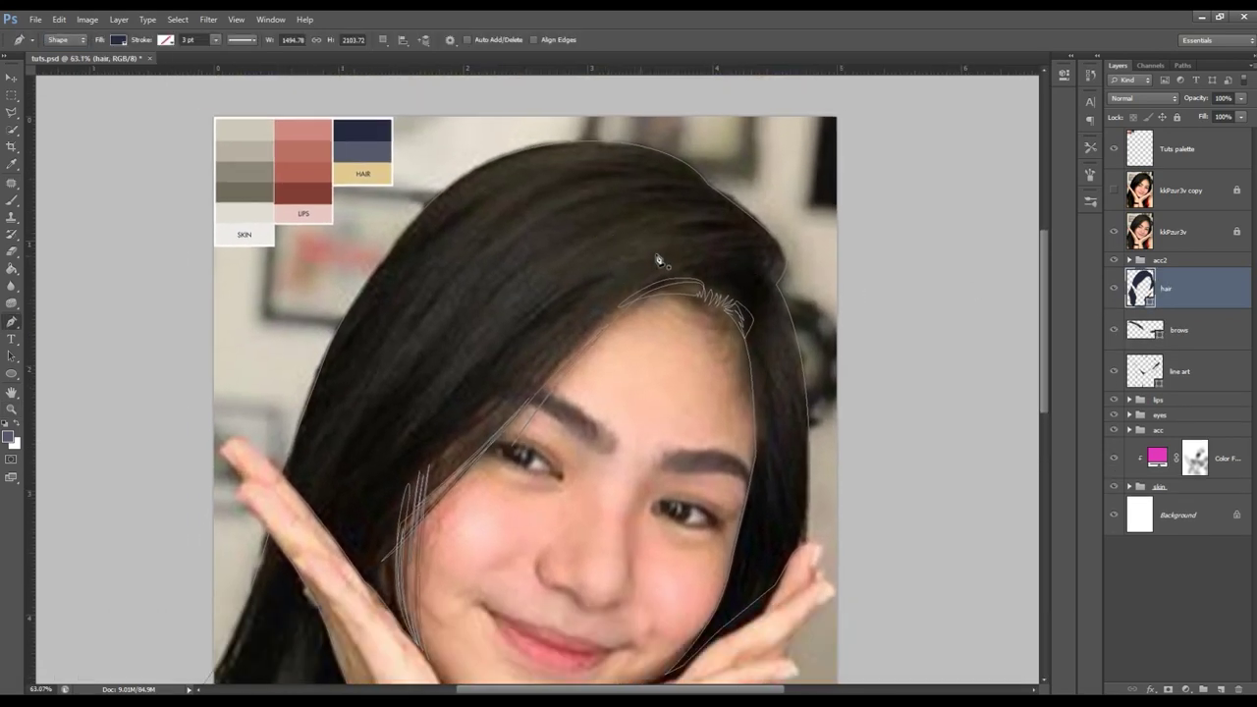
left_click(780, 271)
left_click_drag(714, 256, 650, 278)
- Close the Shape 17 strand path, curving from the hair top to a point above the left eyebrow
left_click_drag(526, 378, 474, 433)
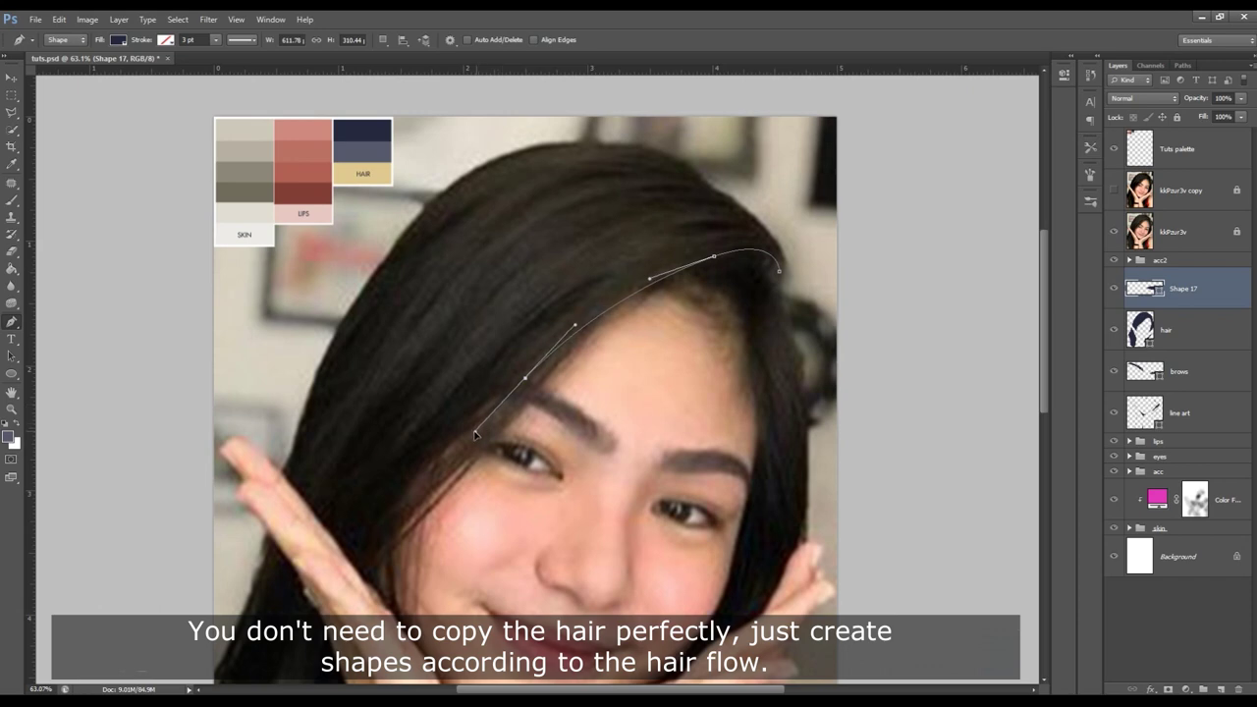
left_click_drag(645, 280, 637, 282)
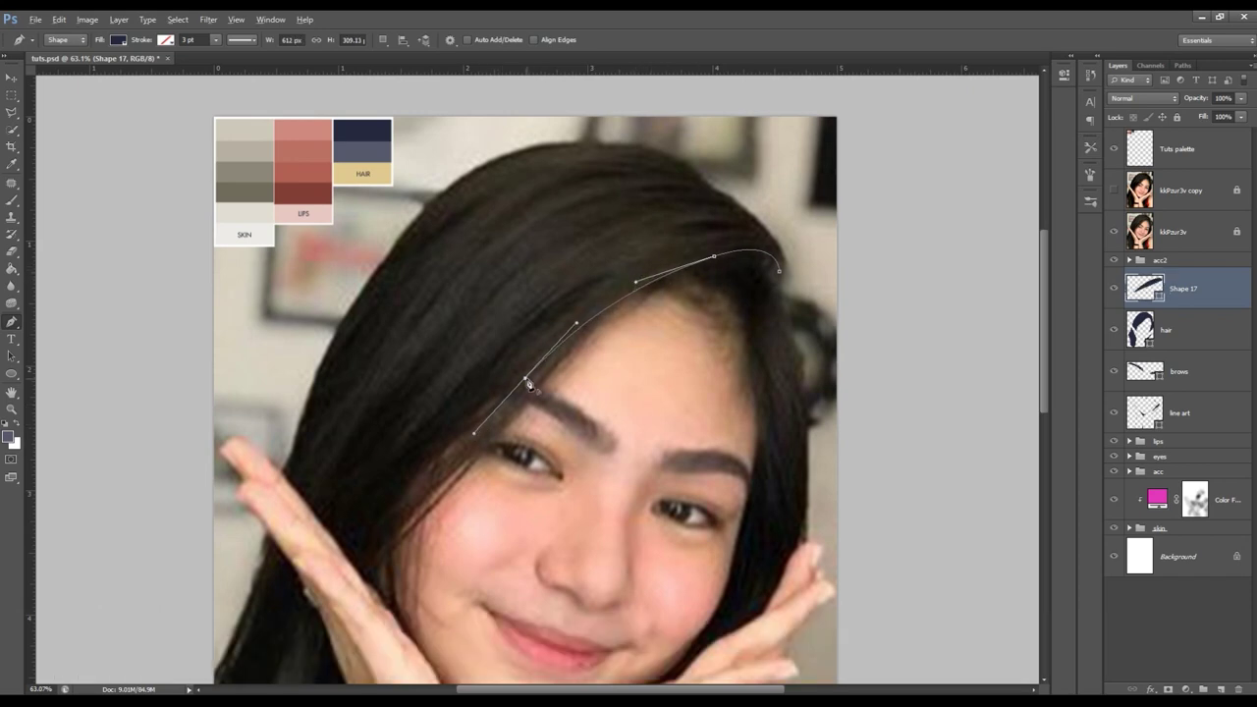
left_click(528, 381)
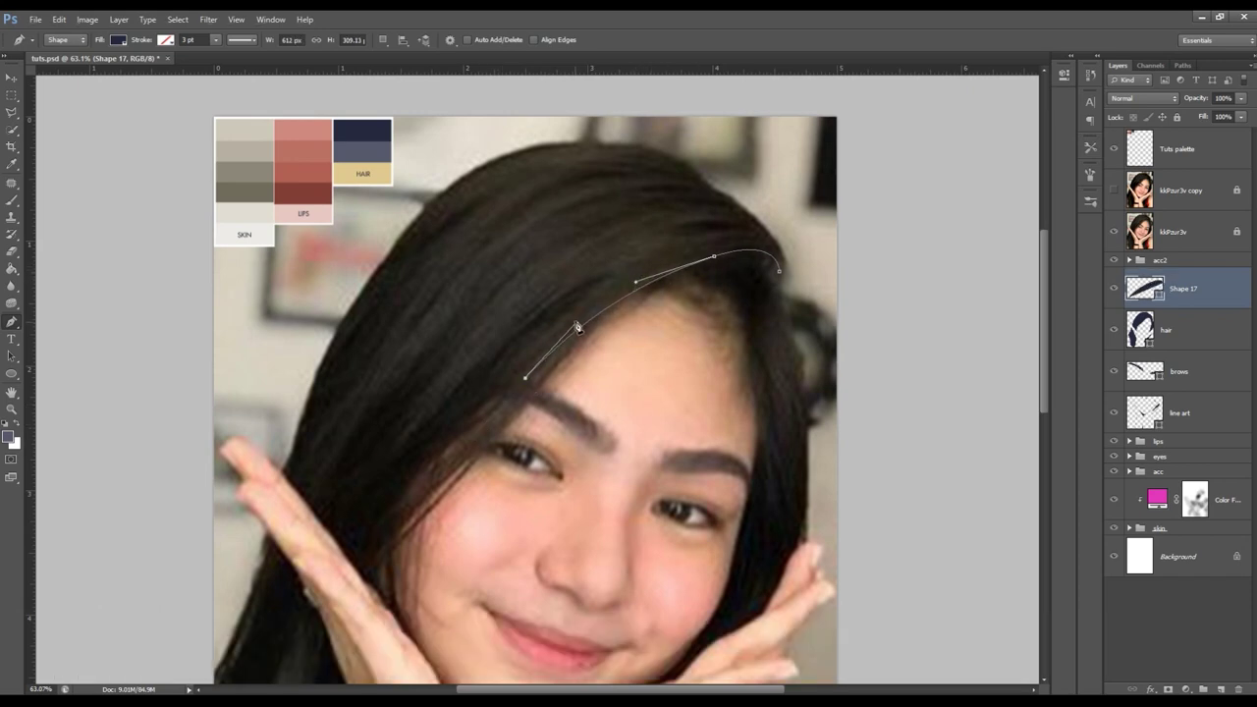
left_click_drag(474, 406, 448, 432)
left_click(475, 406)
left_click_drag(714, 238, 823, 225)
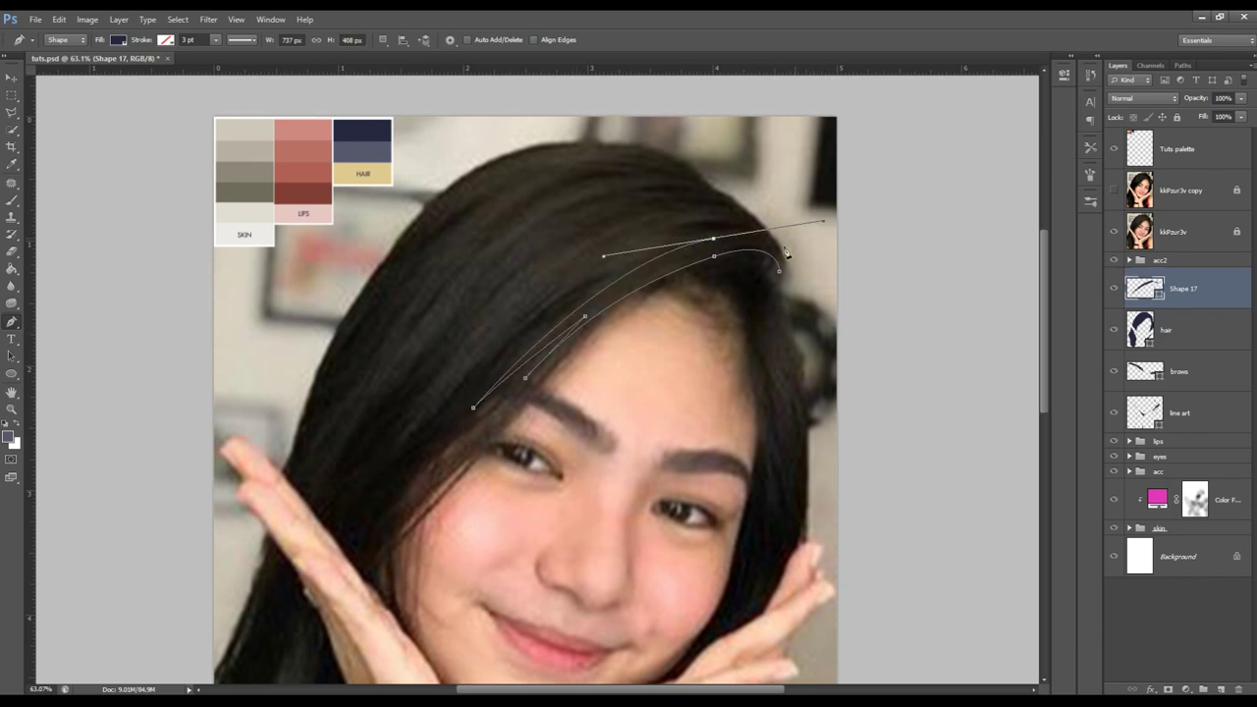
left_click(716, 241, "alt")
left_click(782, 274)
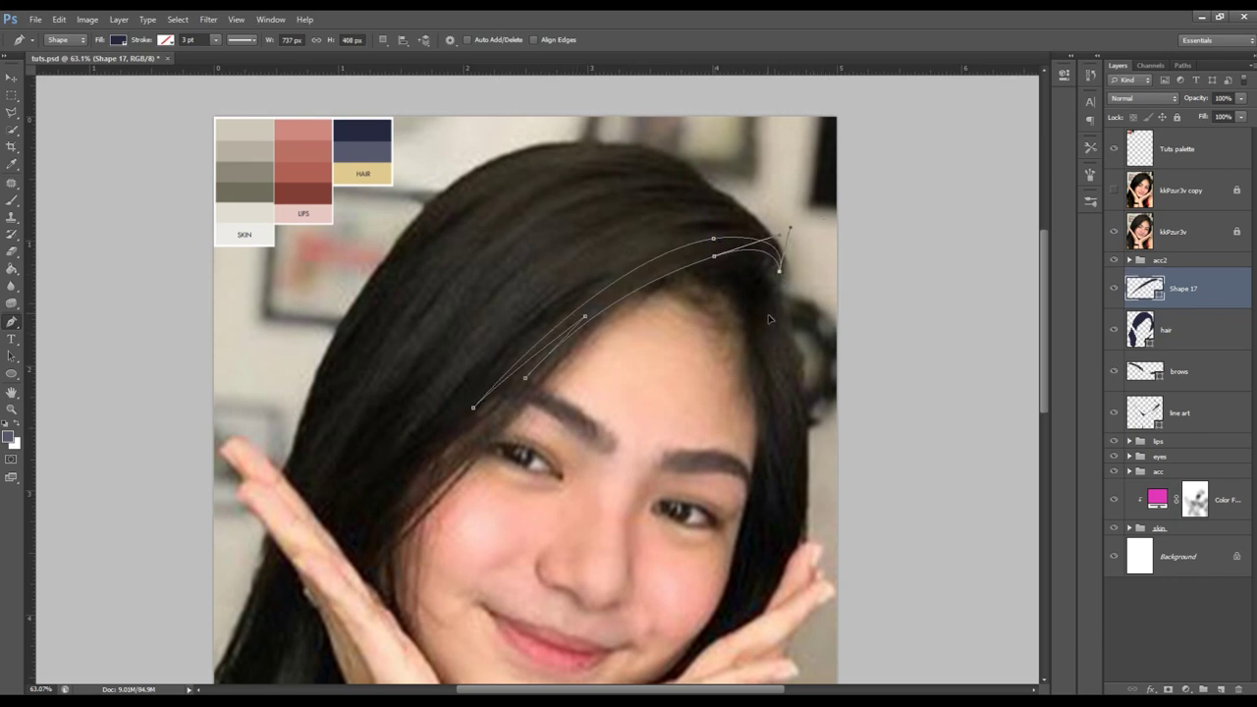
key("Return")
- Hide the photo and fill Shape 17 with the blue-gray hair palette colour
left_click(1114, 230)
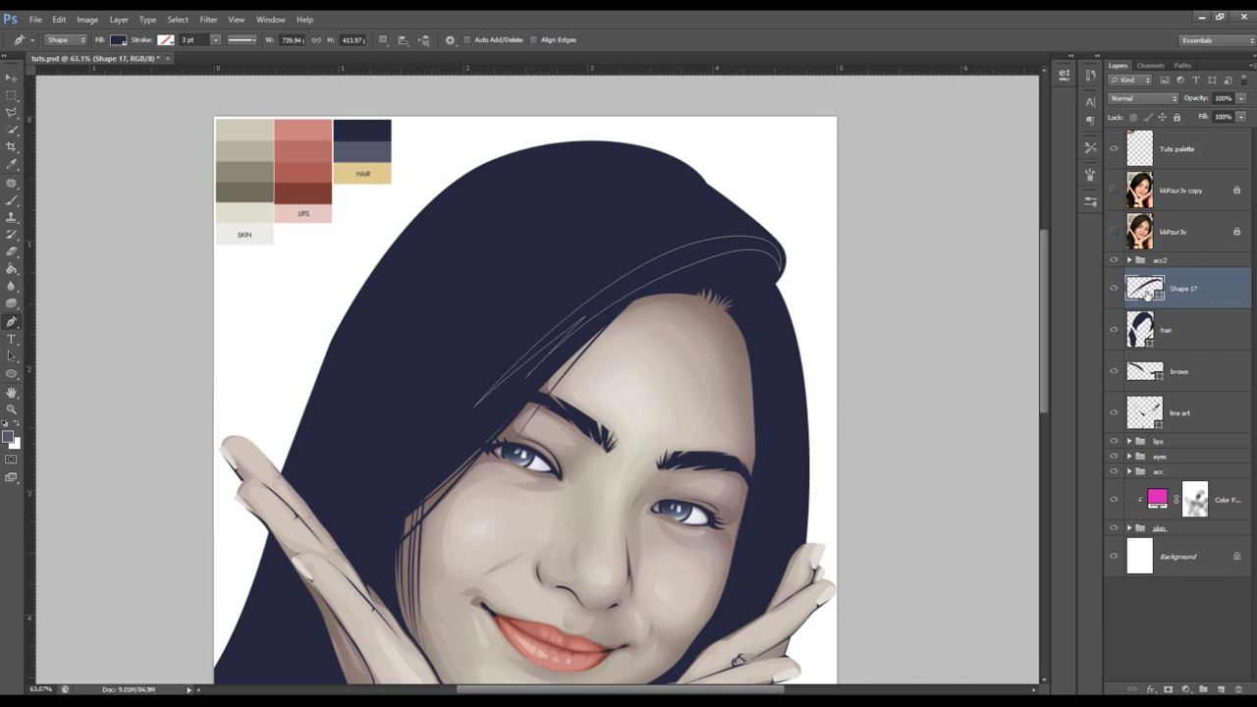
double_click(1144, 290)
left_click(388, 149)
left_click(982, 175)
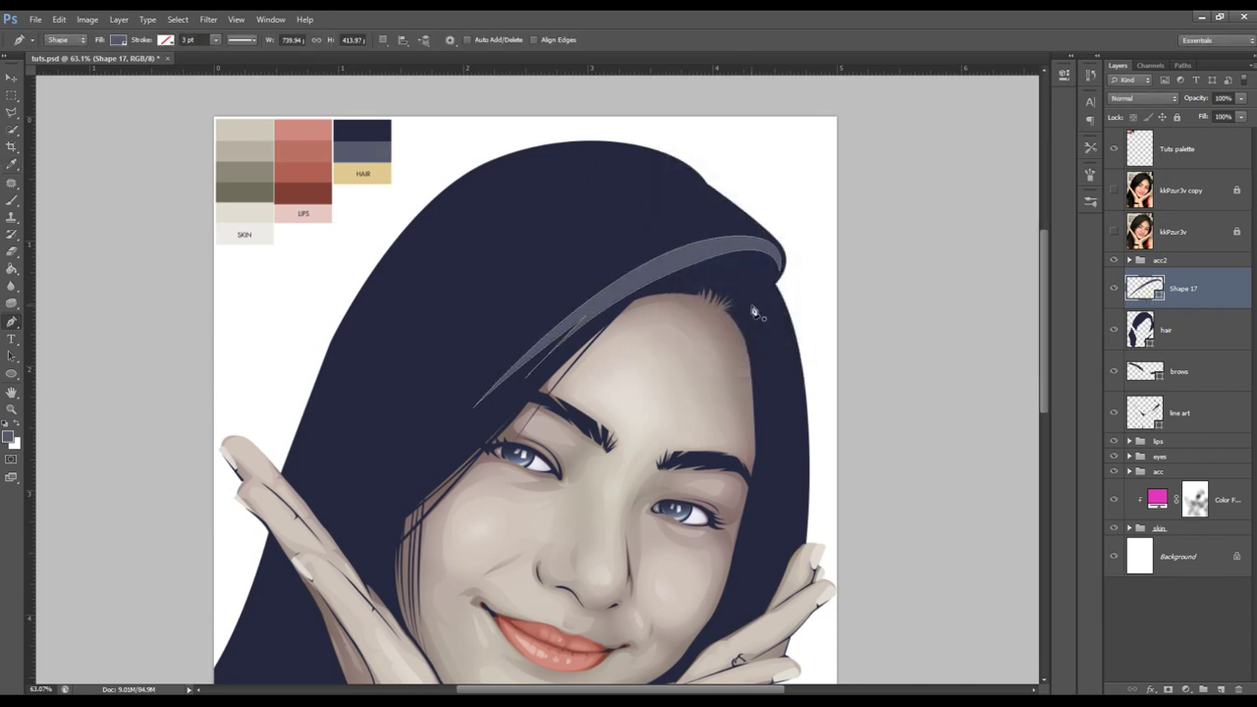
- Using Combine Shapes, add two thin strands to Shape 17 running toward the left eyebrow
left_click(421, 43)
left_click(432, 64)
left_click_drag(524, 405, 564, 365)
left_click_drag(408, 506, 469, 485)
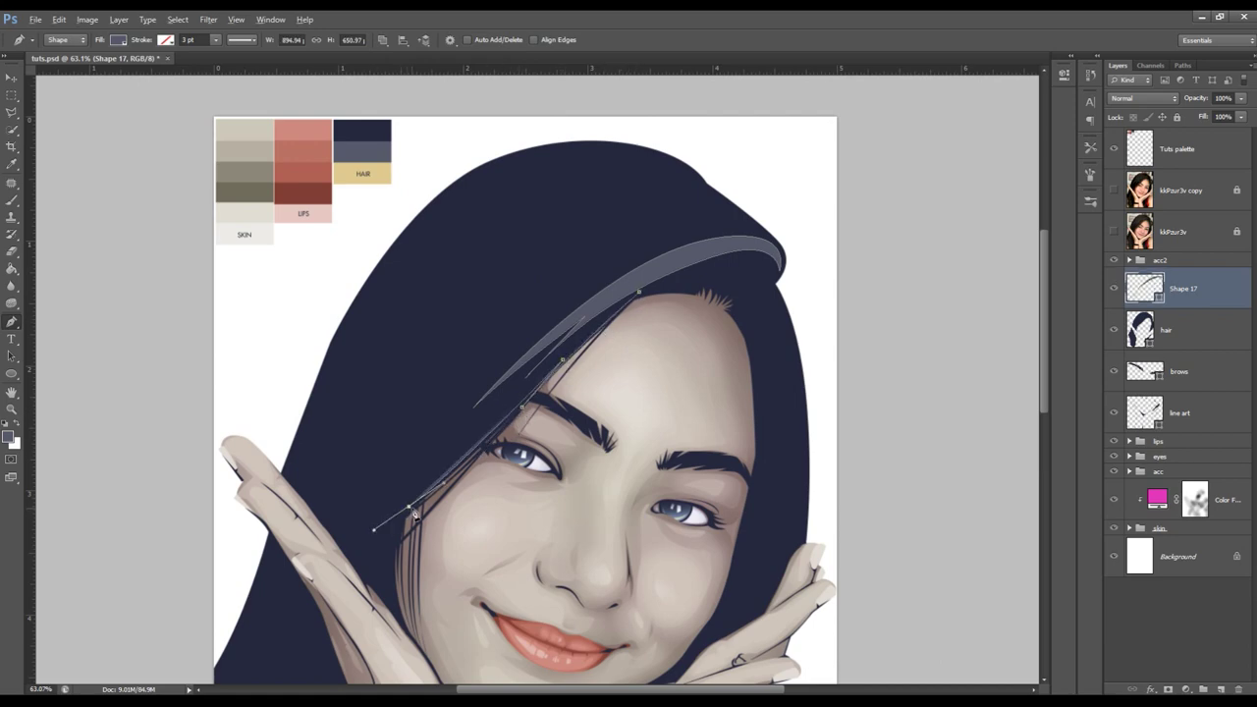
left_click_drag(639, 292, 663, 291)
key("Return")
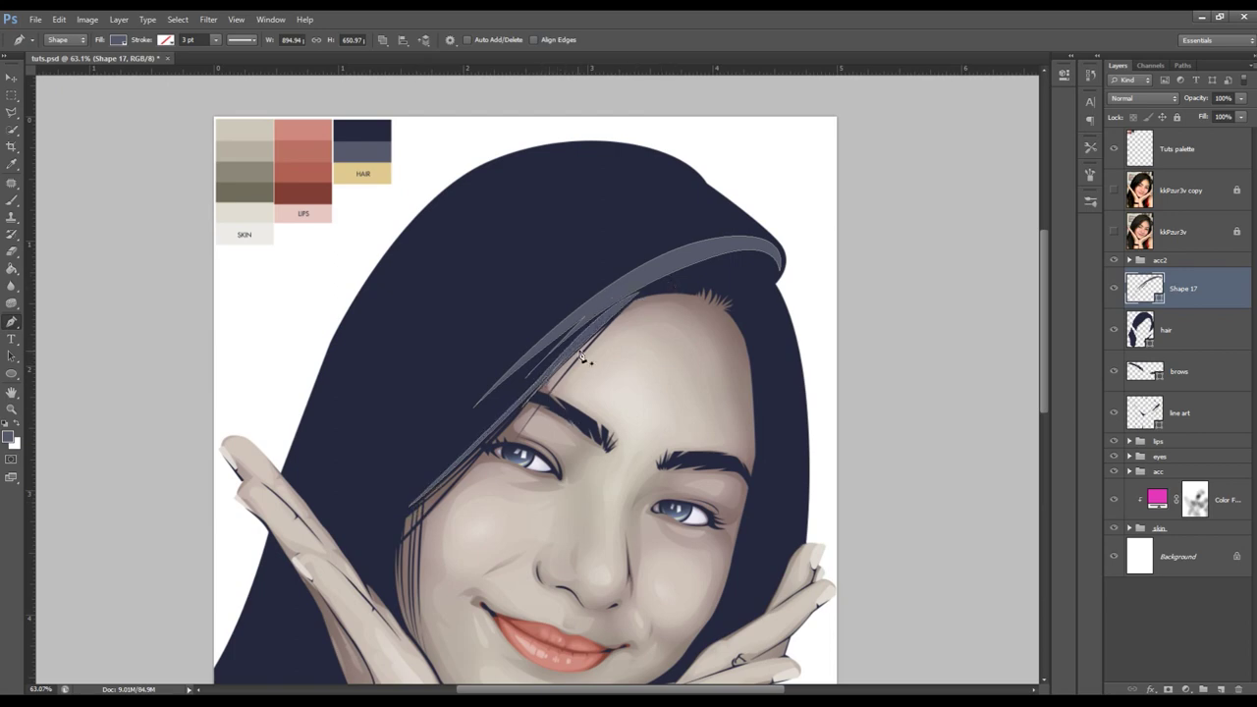
left_click(578, 335)
left_click_drag(426, 474, 472, 442)
left_click(577, 335)
key("Return")
- Zoom out, show the reference photo again and reselect the Shape 17 layer
key("z")
mouse_move(718, 295)
left_mouse_down()
mouse_move(693, 295)
mouse_move(691, 262)
mouse_move(839, 251)
left_mouse_up()
left_click(1179, 261)
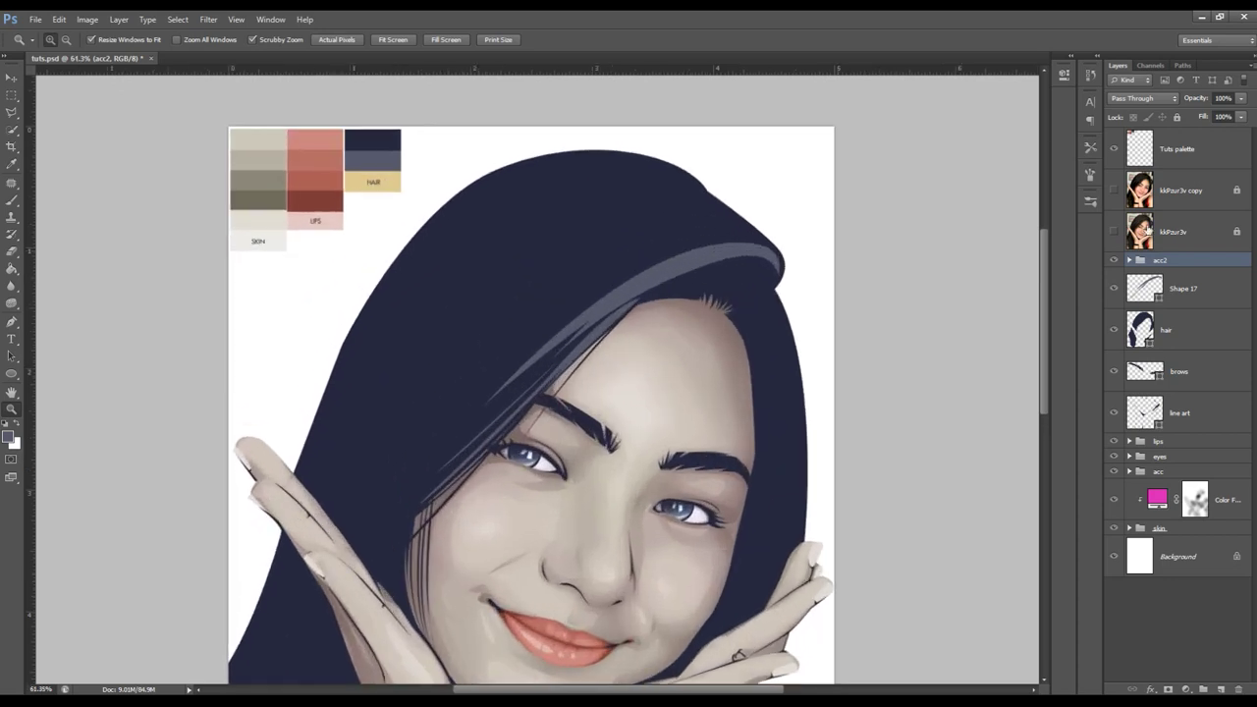
left_click(1114, 231)
left_click(1179, 287)
- Set the Pen to Combine Shapes and trace two short strands down the forehead toward the left eye
mouse_move(724, 262)
left_mouse_down()
mouse_move(710, 261)
mouse_move(722, 263)
left_mouse_up()
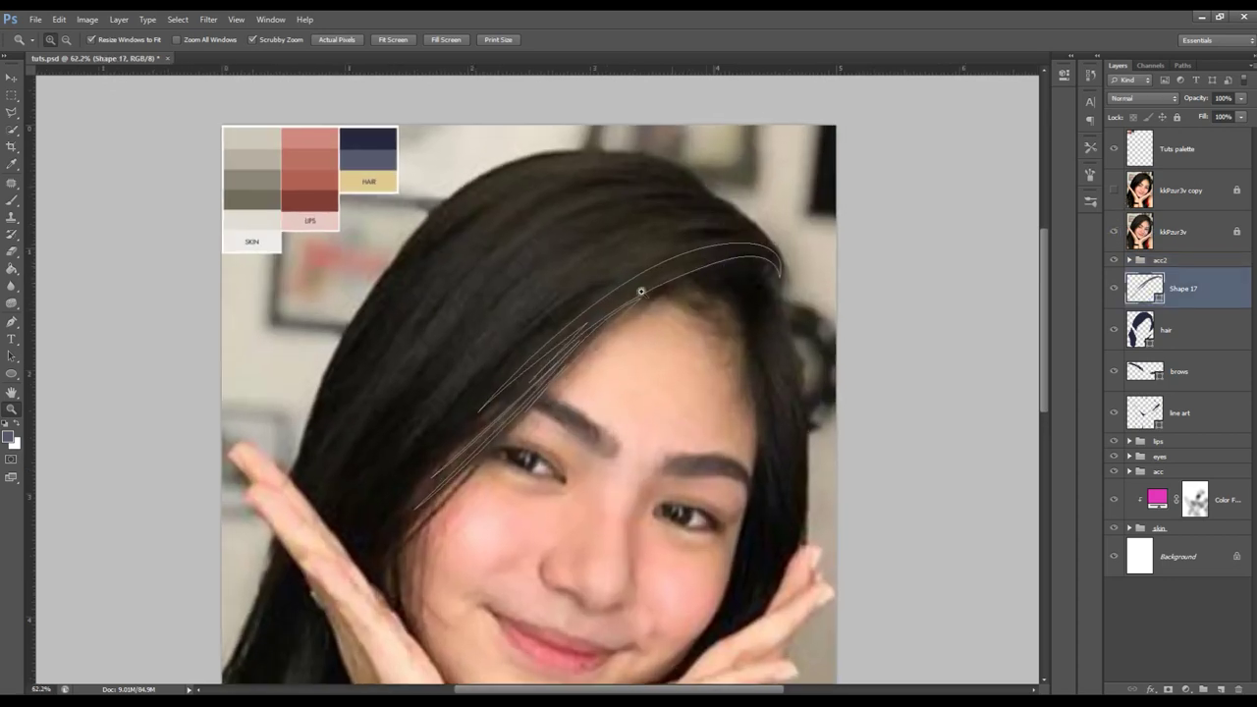
key("p")
left_click(382, 39)
left_click(412, 68)
left_click(549, 355)
left_click_drag(440, 451, 405, 477)
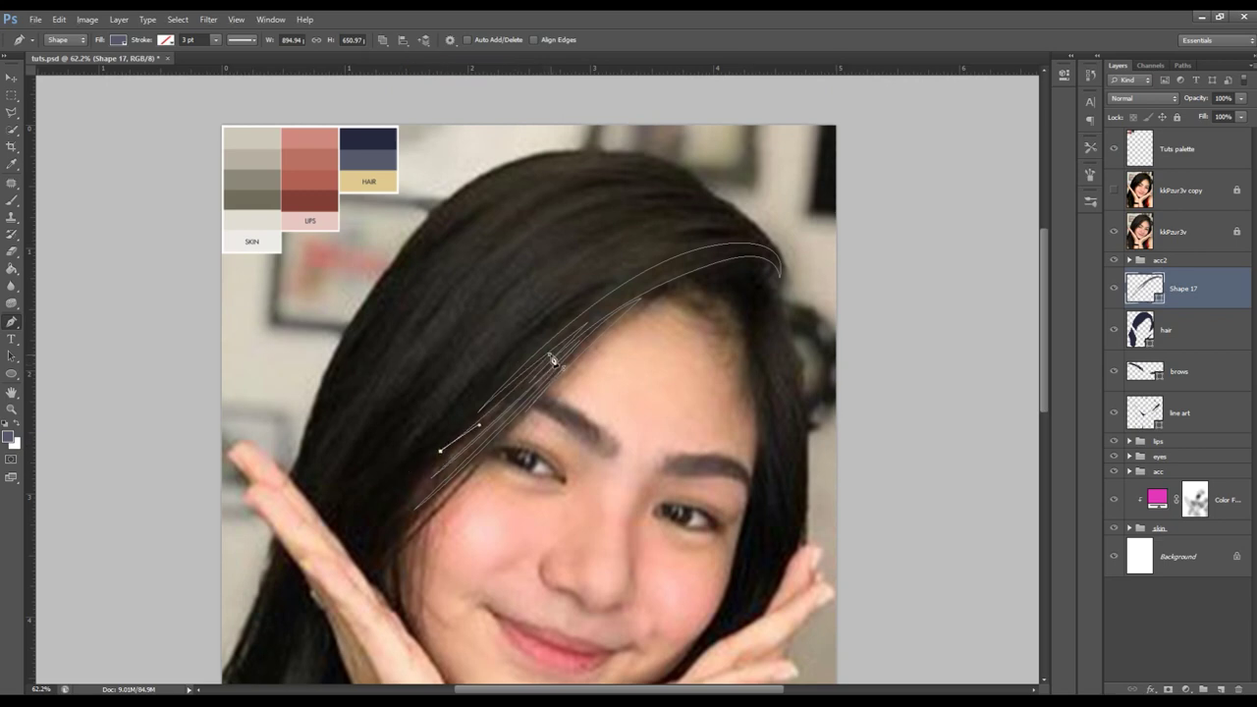
key("Return")
left_click_drag(515, 369, 479, 412)
key("Return")
- Begin a long strand at the hair's top right, running down across the forehead to the left cheek
left_click(742, 240)
left_click_drag(628, 275, 579, 313)
left_click(629, 280, "alt")
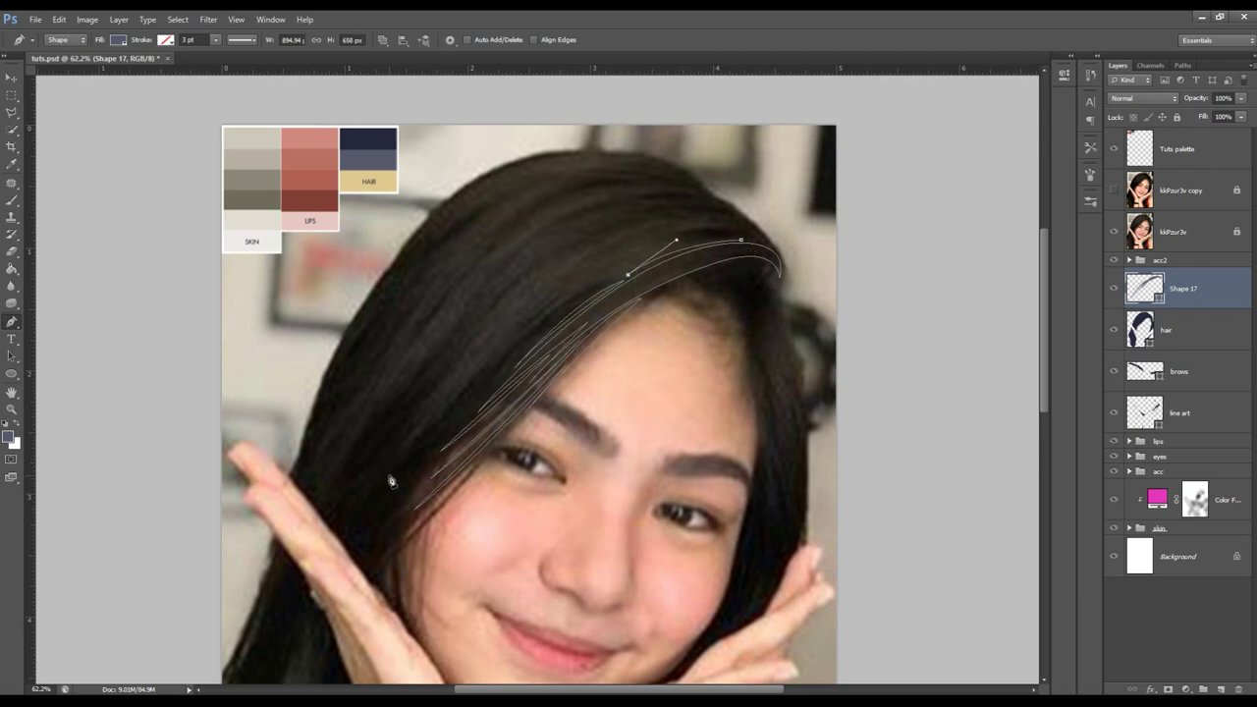
mouse_move(452, 418)
left_mouse_down()
mouse_move(563, 306)
mouse_move(546, 328)
left_mouse_up()
left_click_drag(398, 467, 330, 559)
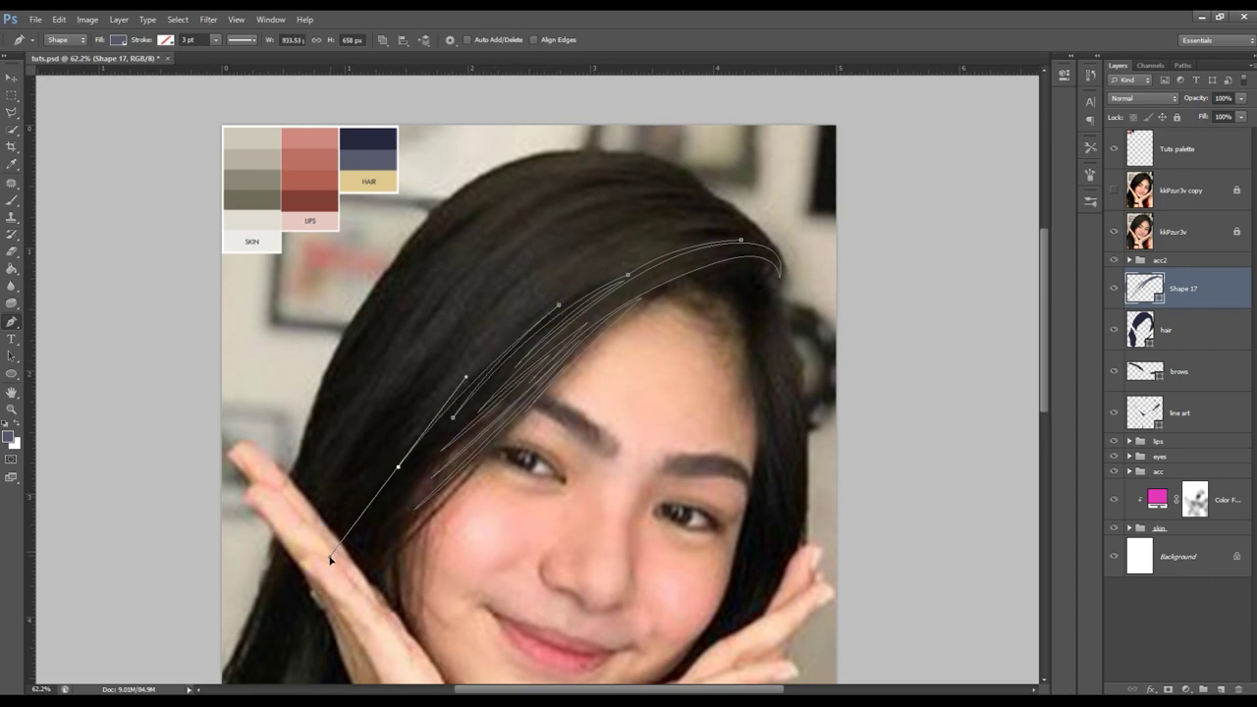
left_click(398, 468, "alt")
left_click_drag(442, 418, 439, 411)
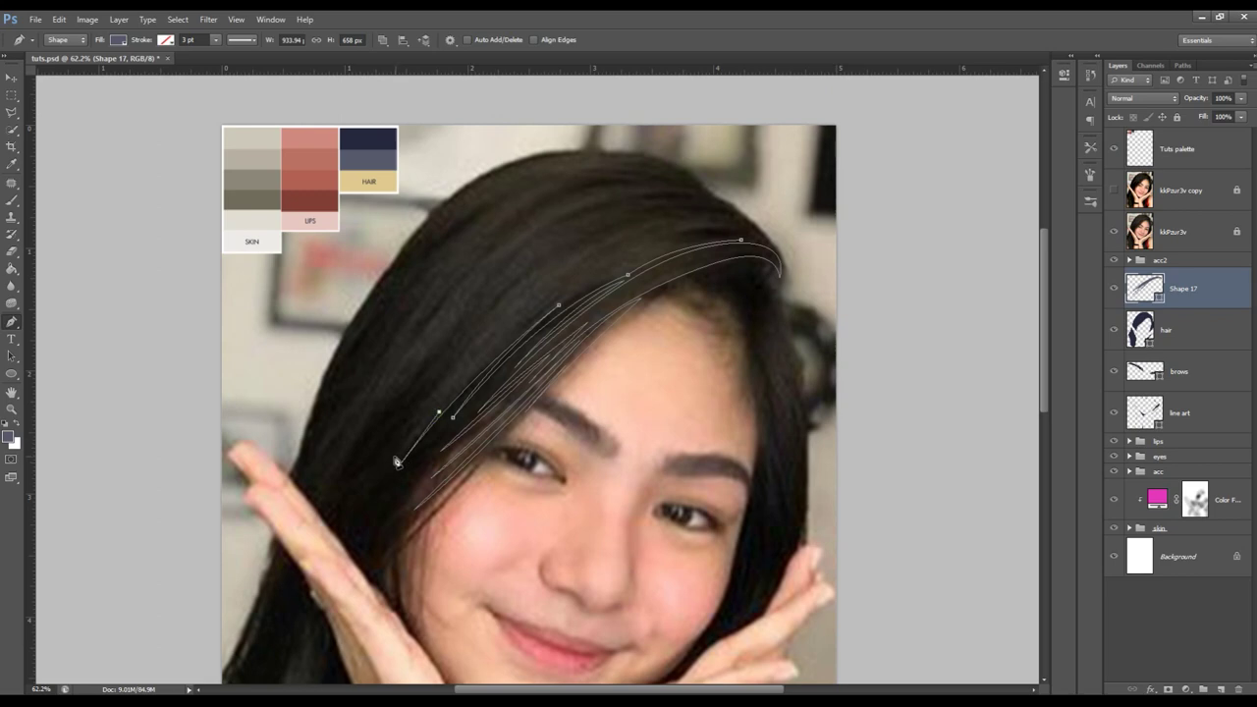
left_click_drag(386, 467, 485, 342)
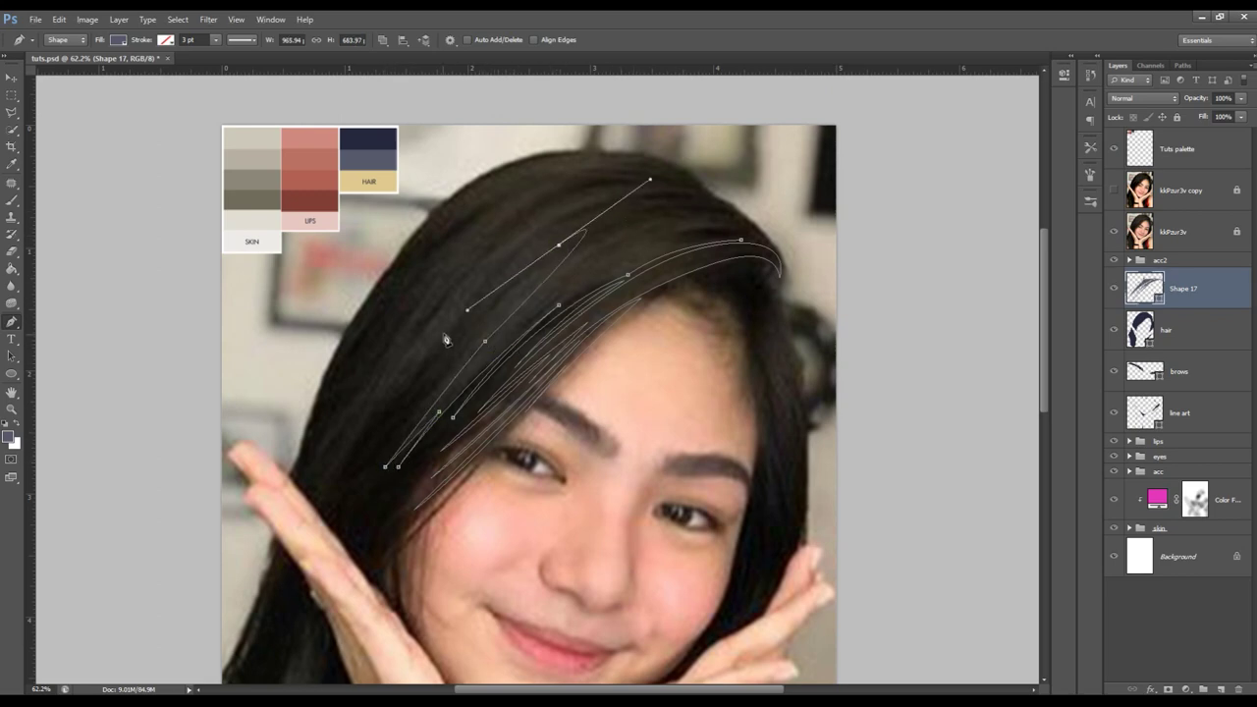
left_click(486, 342)
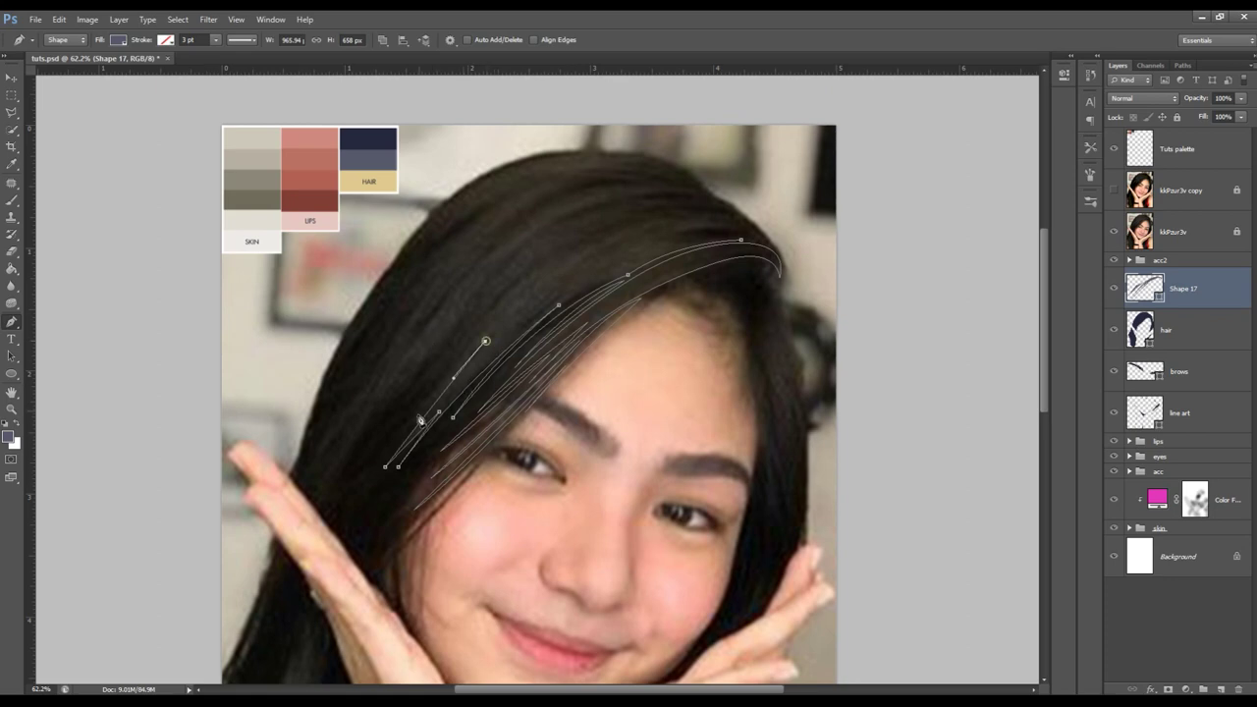
left_click_drag(407, 434, 539, 286)
- Bring the long strand back up to the top right and close it at its start
left_click(448, 361)
left_click_drag(618, 230, 716, 206)
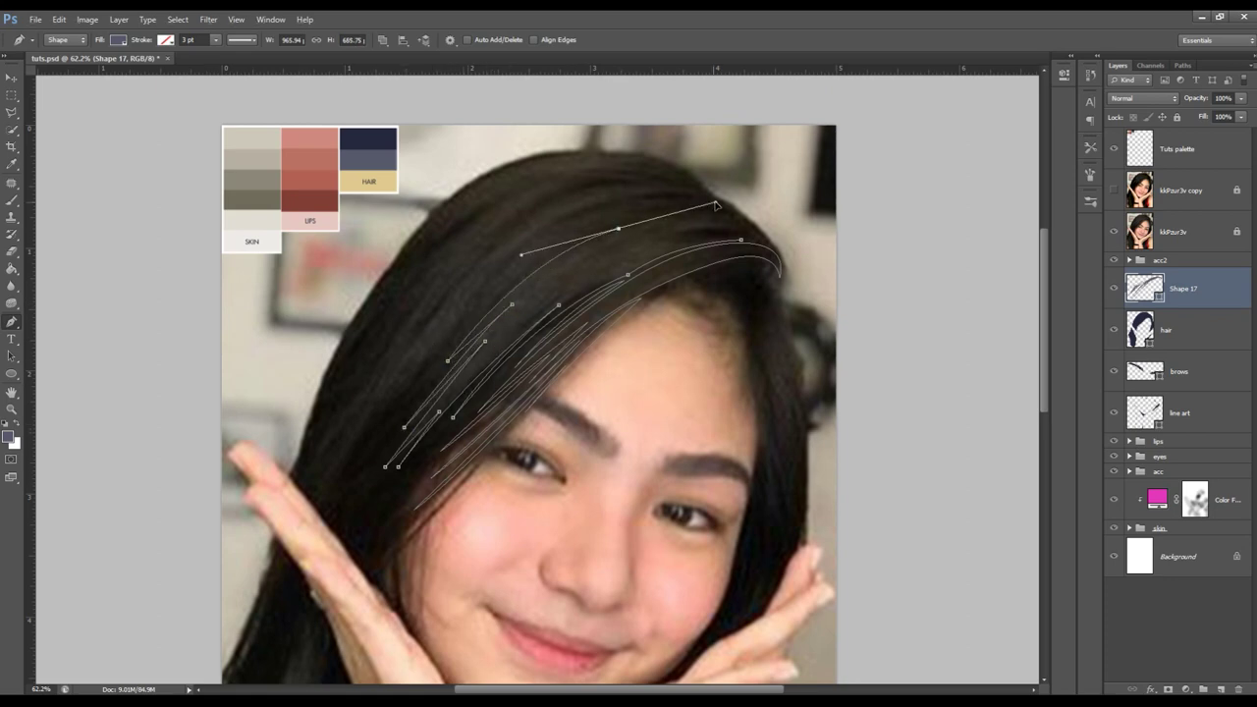
left_click(618, 229, "alt")
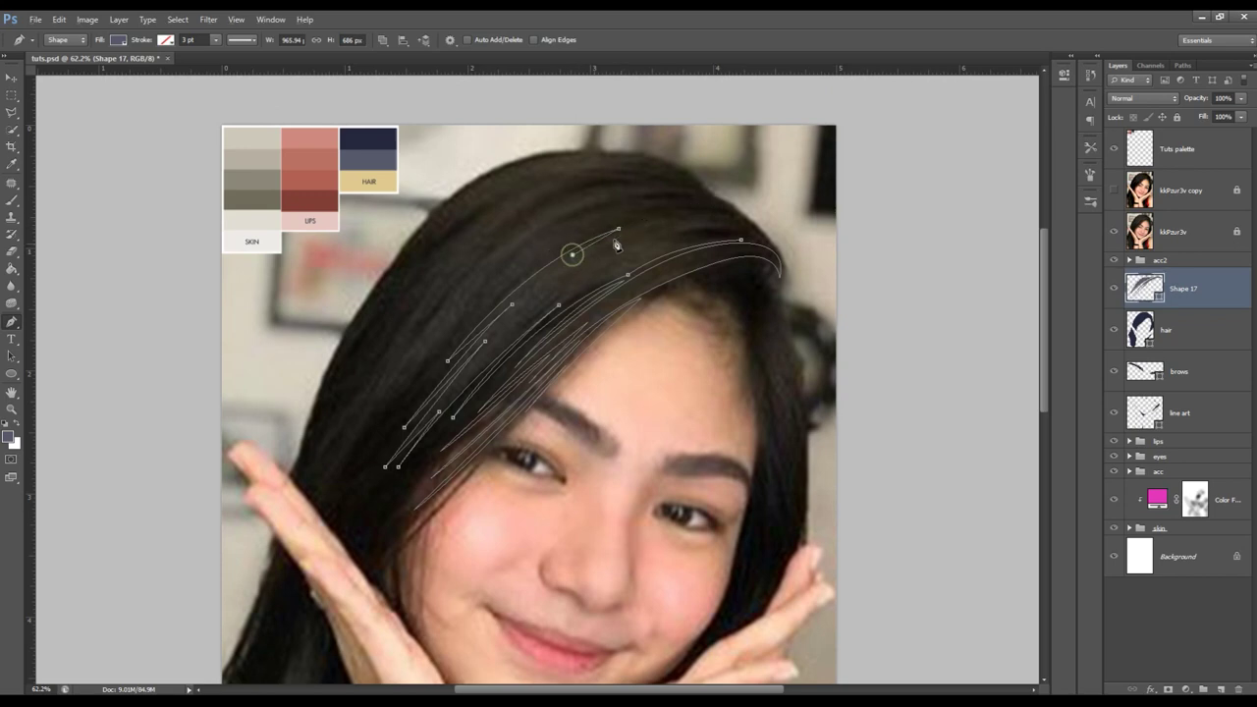
left_click(575, 253)
left_click_drag(742, 220, 813, 249)
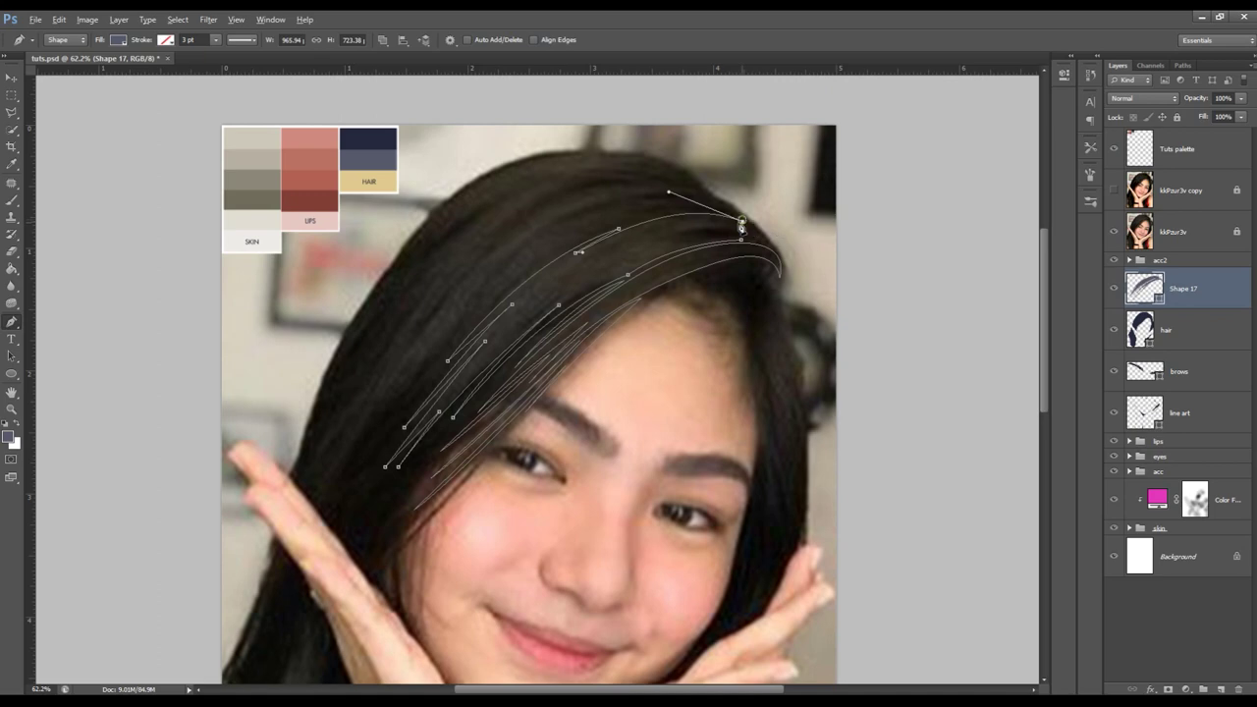
left_click_drag(767, 242, 772, 253)
left_click_drag(616, 263, 548, 317)
left_click(617, 263, "alt")
left_click_drag(693, 240, 649, 257)
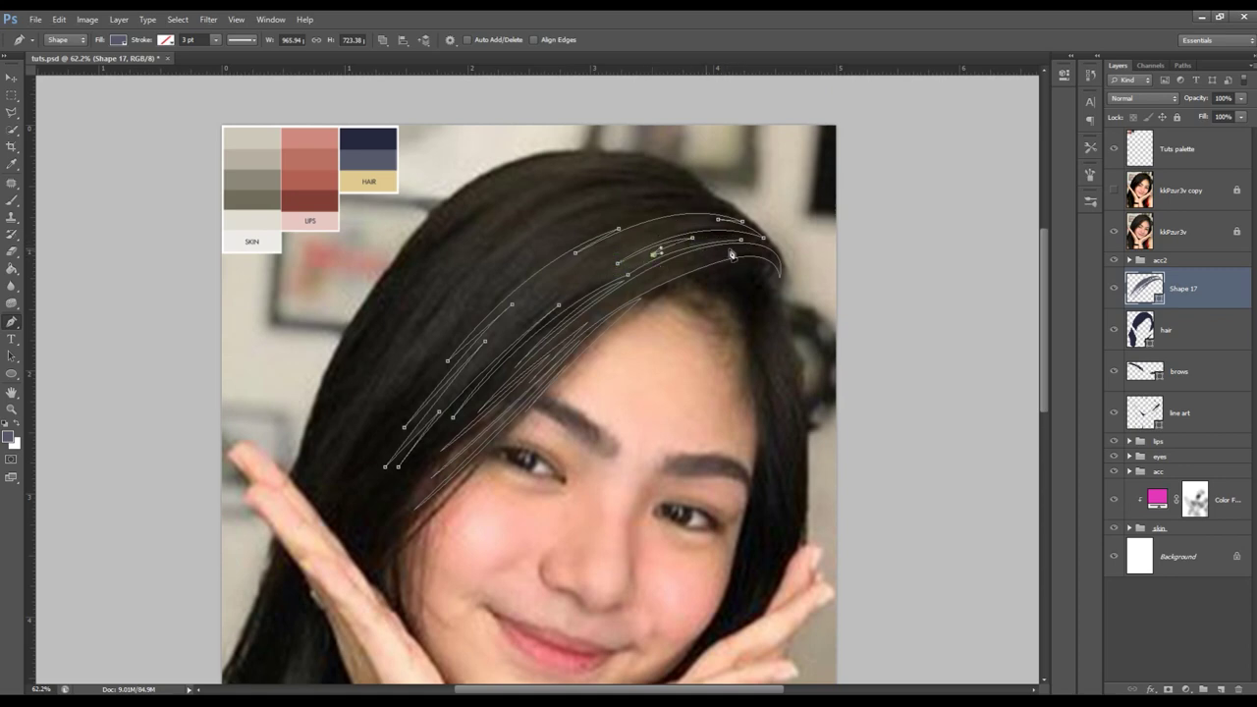
left_click(744, 245)
scroll(822, 280, "down", 1)
- Trace and close a strand from the top of the hair down to a lower tip
scroll(746, 246, "up", 1)
left_click(707, 203)
left_click_drag(530, 241, 460, 305)
left_click(442, 334)
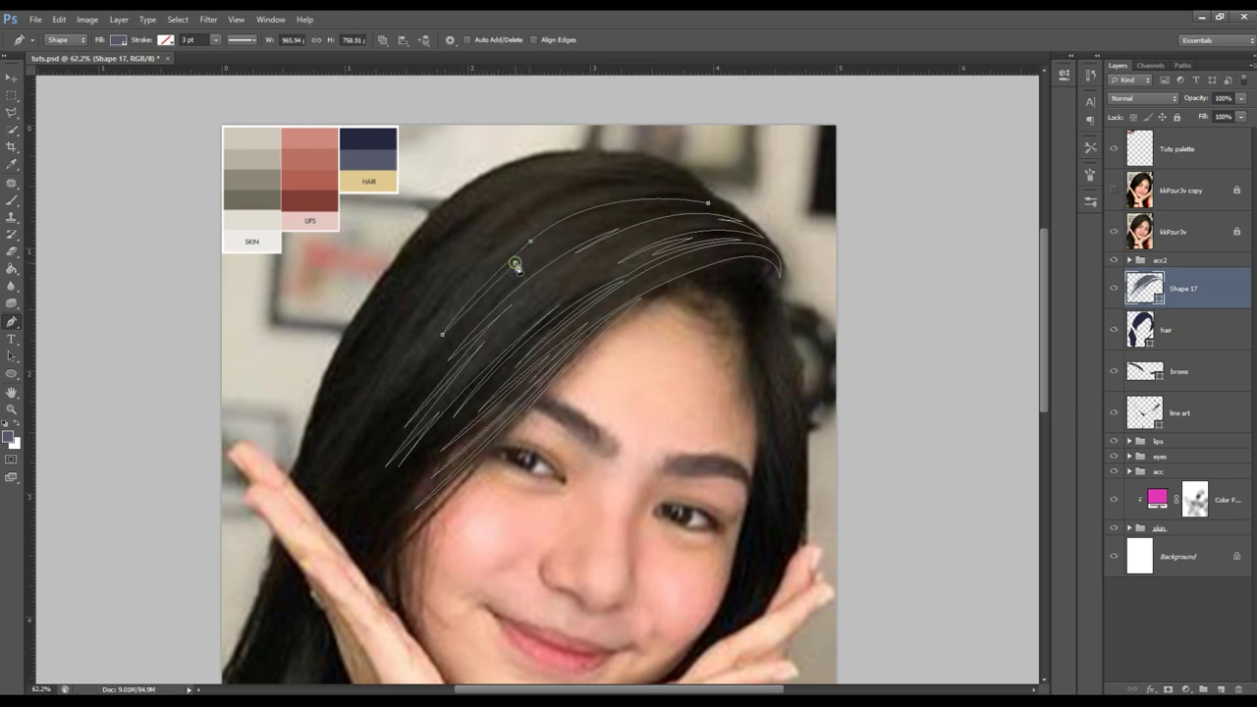
left_click_drag(426, 374, 413, 400)
left_click(427, 374, "alt")
left_click_drag(653, 213, 799, 183)
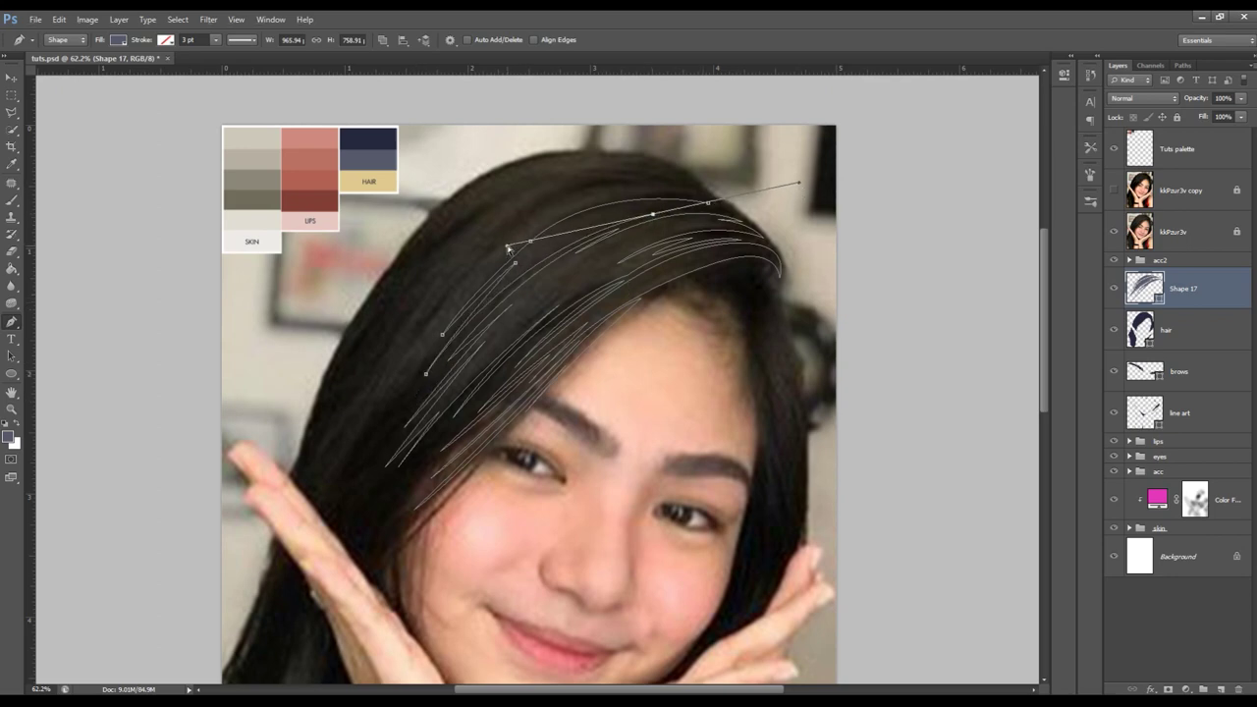
left_click(653, 213, "alt")
left_click_drag(566, 237, 542, 249)
left_click(707, 202)
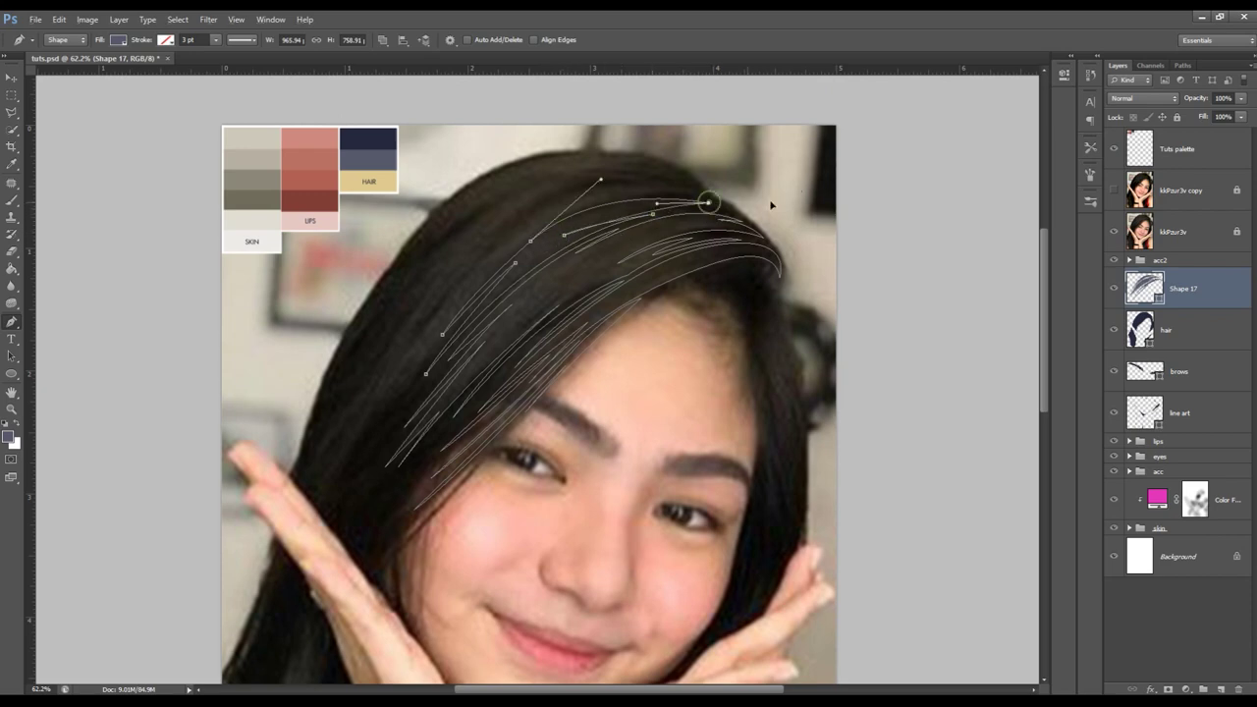
- Draw a second strand down the left side of the hair and finish it
left_click(667, 198)
left_click_drag(541, 227, 490, 265)
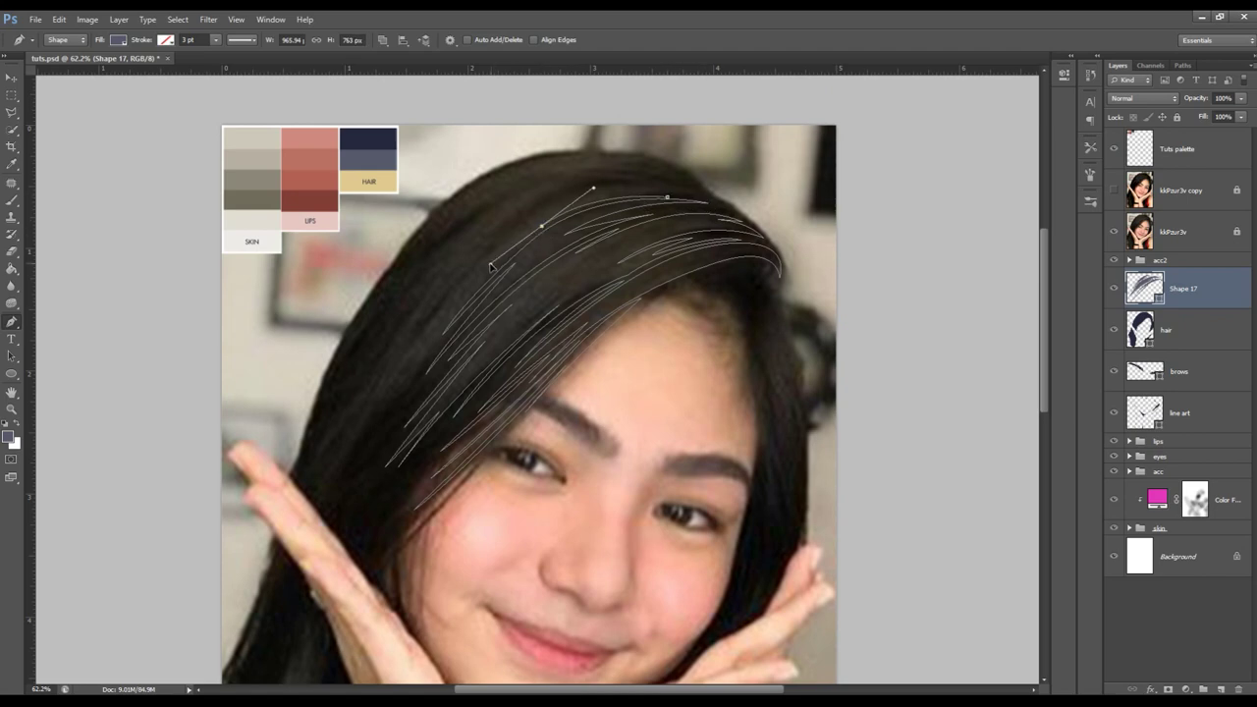
left_click_drag(399, 391, 379, 429)
left_click_drag(435, 338, 364, 423)
left_click(481, 260)
left_click_drag(510, 238, 520, 222)
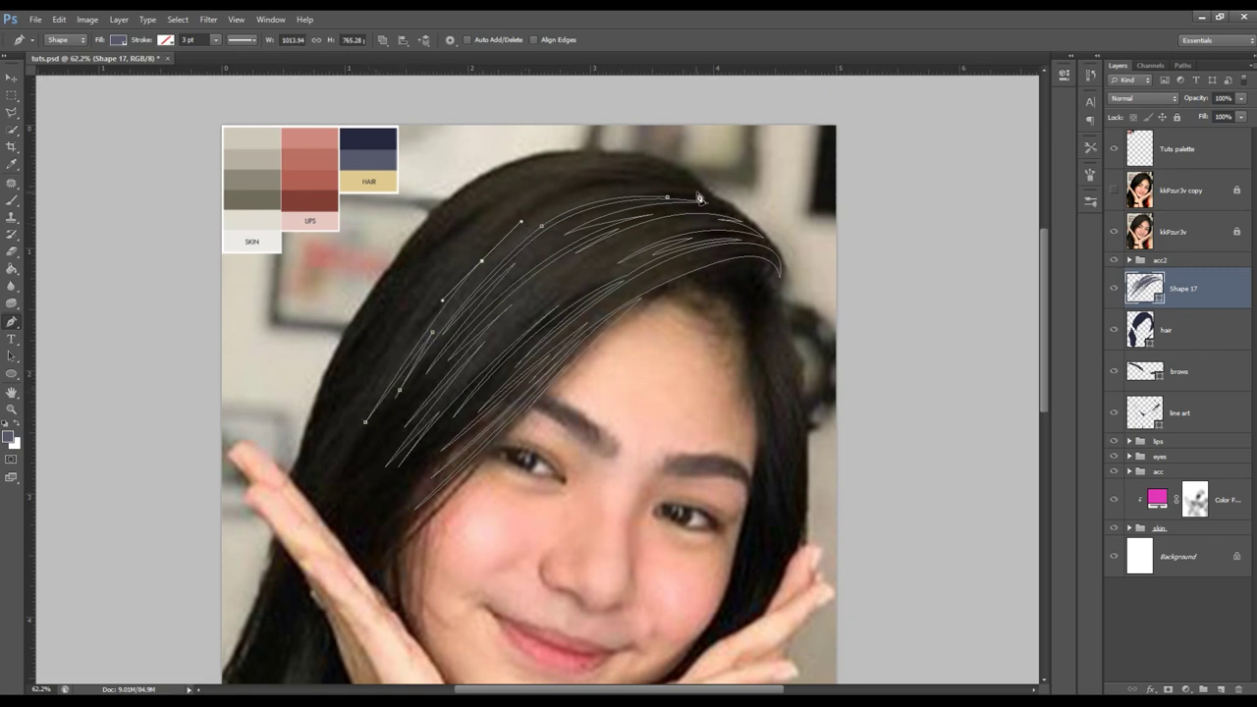
left_click_drag(700, 197, 831, 216)
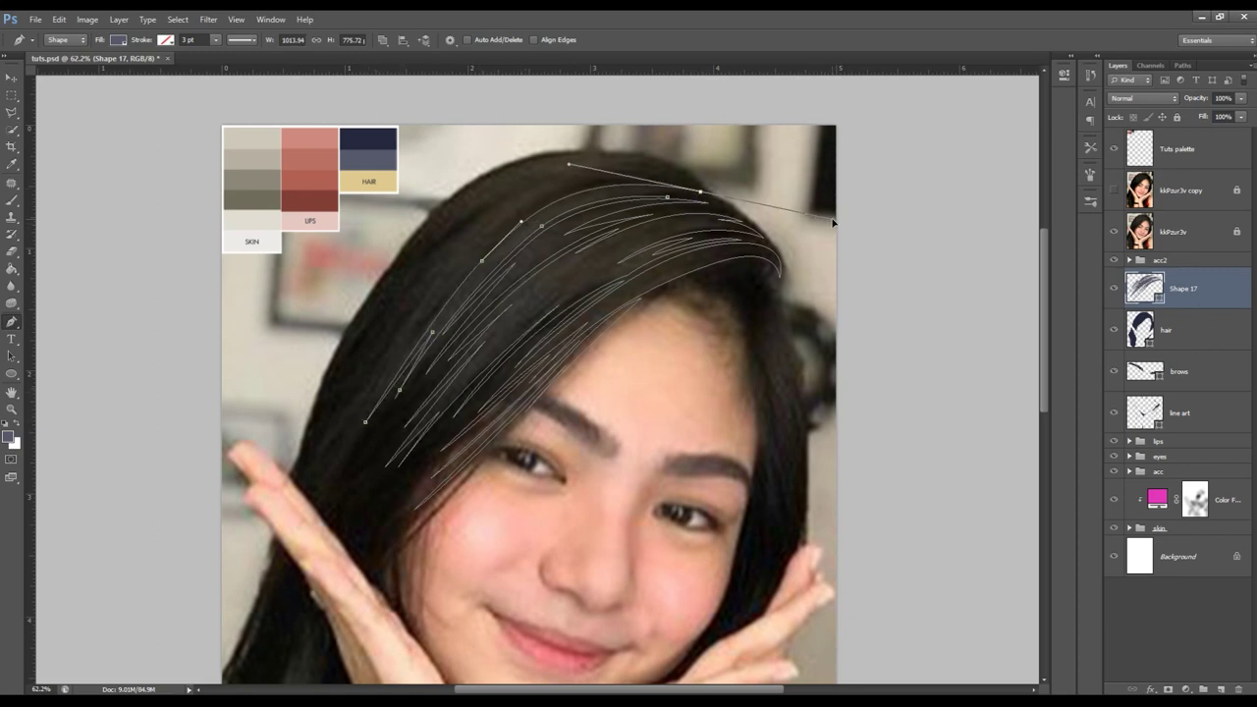
left_click(610, 195)
left_click_drag(668, 197, 681, 206)
key("Escape")
- Trace a long strand along the hair's outer left edge up to the crown
left_click_drag(464, 278, 416, 337)
left_click(461, 278, "alt")
left_click_drag(365, 398, 344, 417)
left_click(365, 397, "alt")
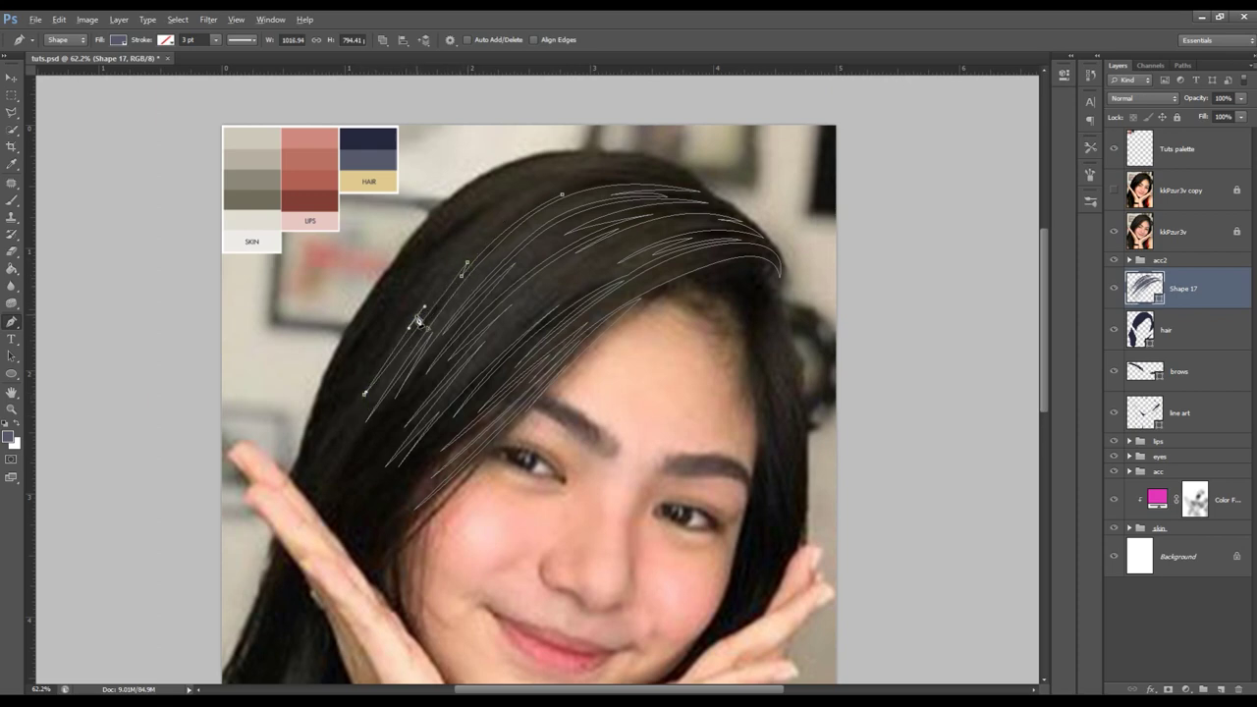
left_click_drag(350, 399, 466, 250)
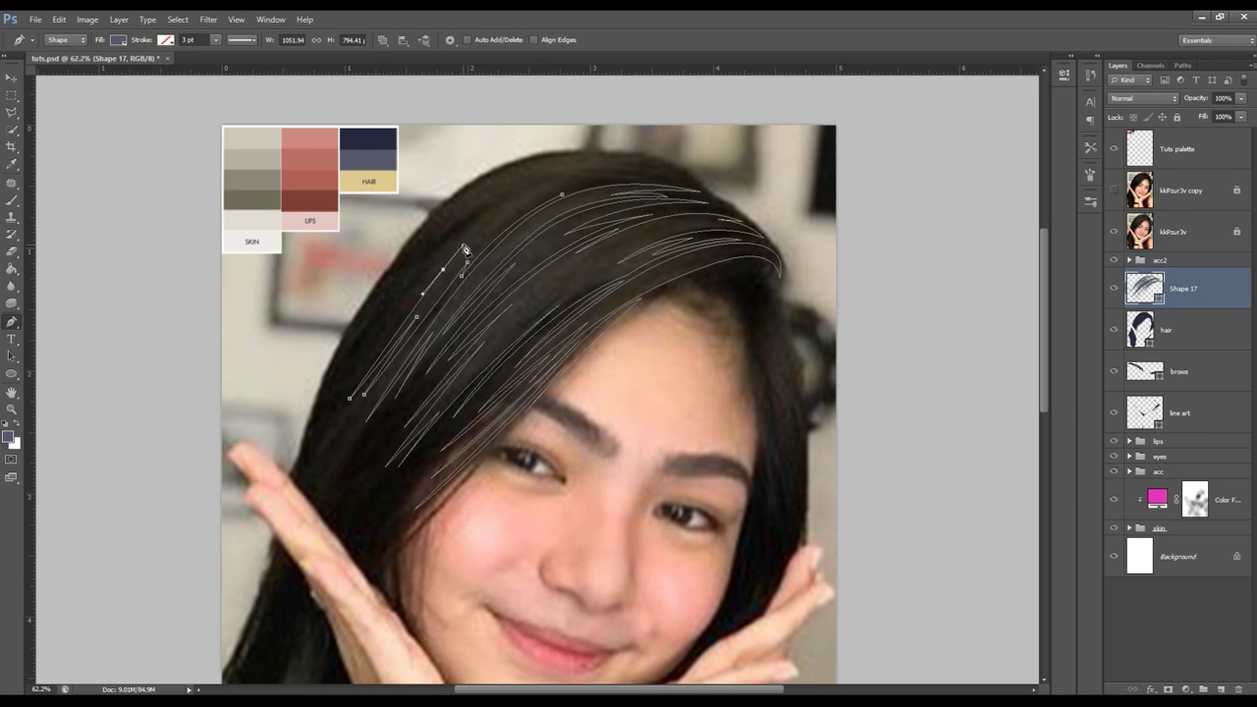
left_click_drag(381, 329, 463, 244)
mouse_move(505, 201)
left_mouse_down()
mouse_move(536, 186)
mouse_move(499, 208)
left_mouse_up()
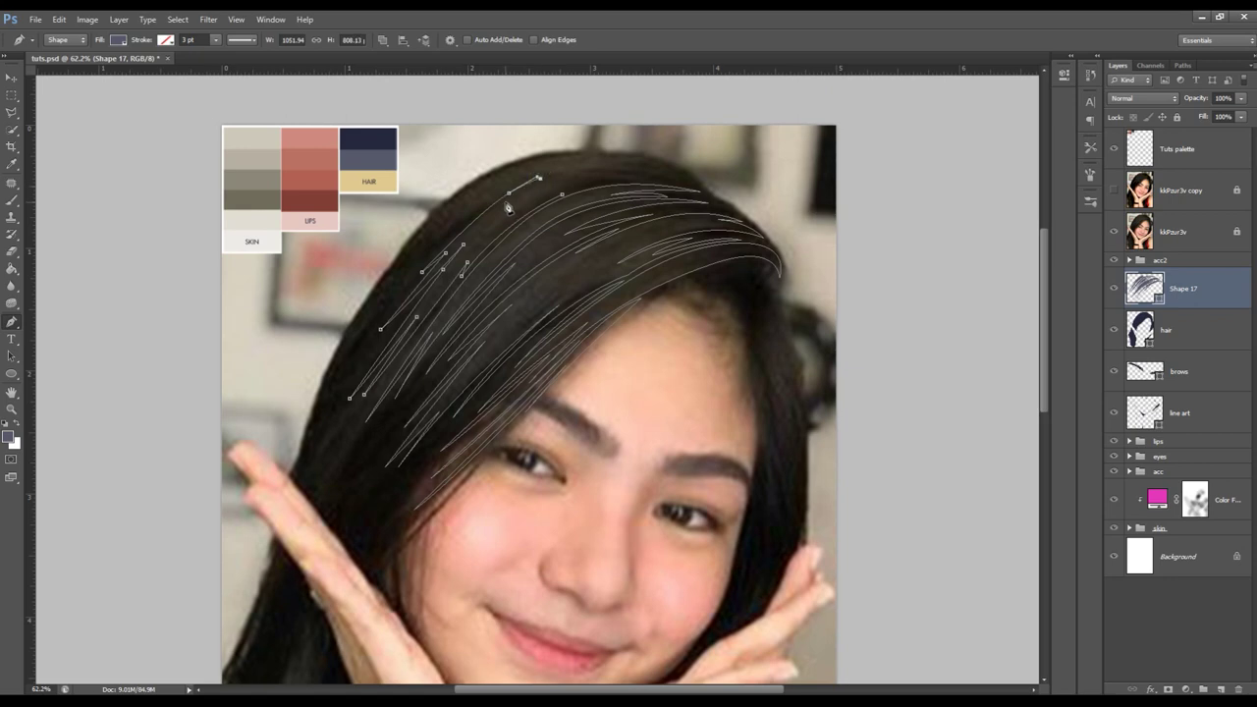
left_click_drag(542, 162, 648, 177)
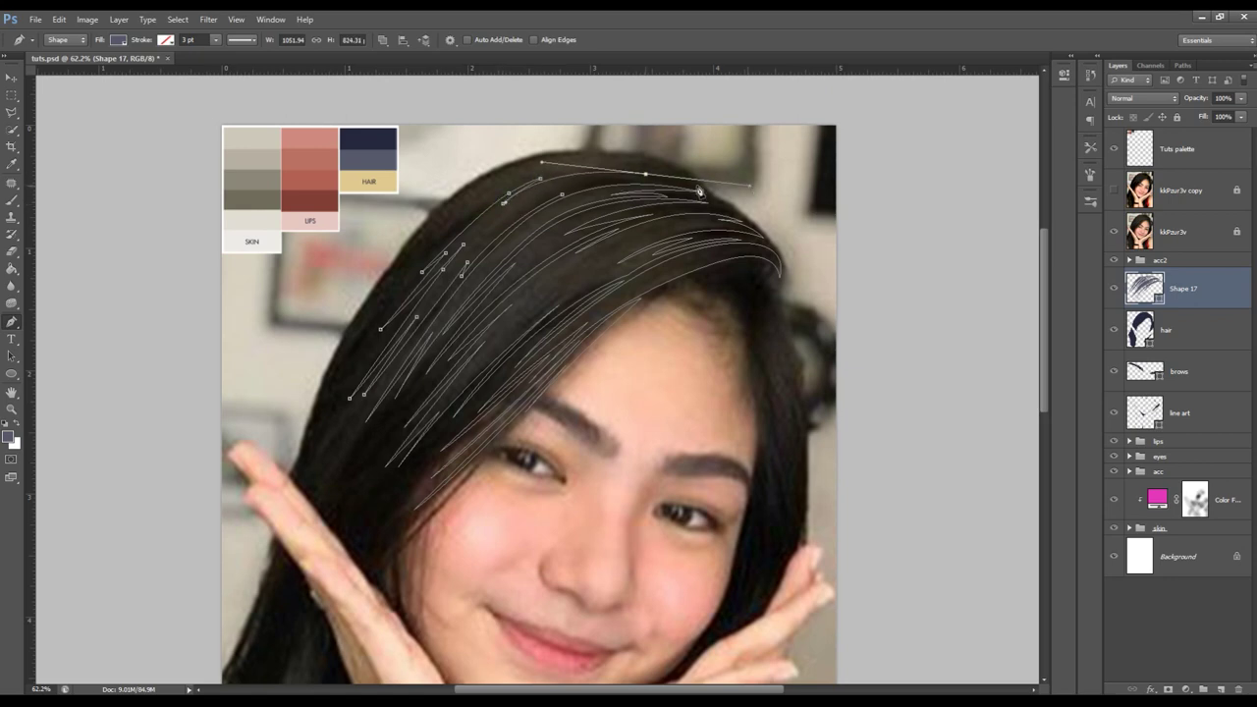
left_click_drag(510, 225, 505, 226)
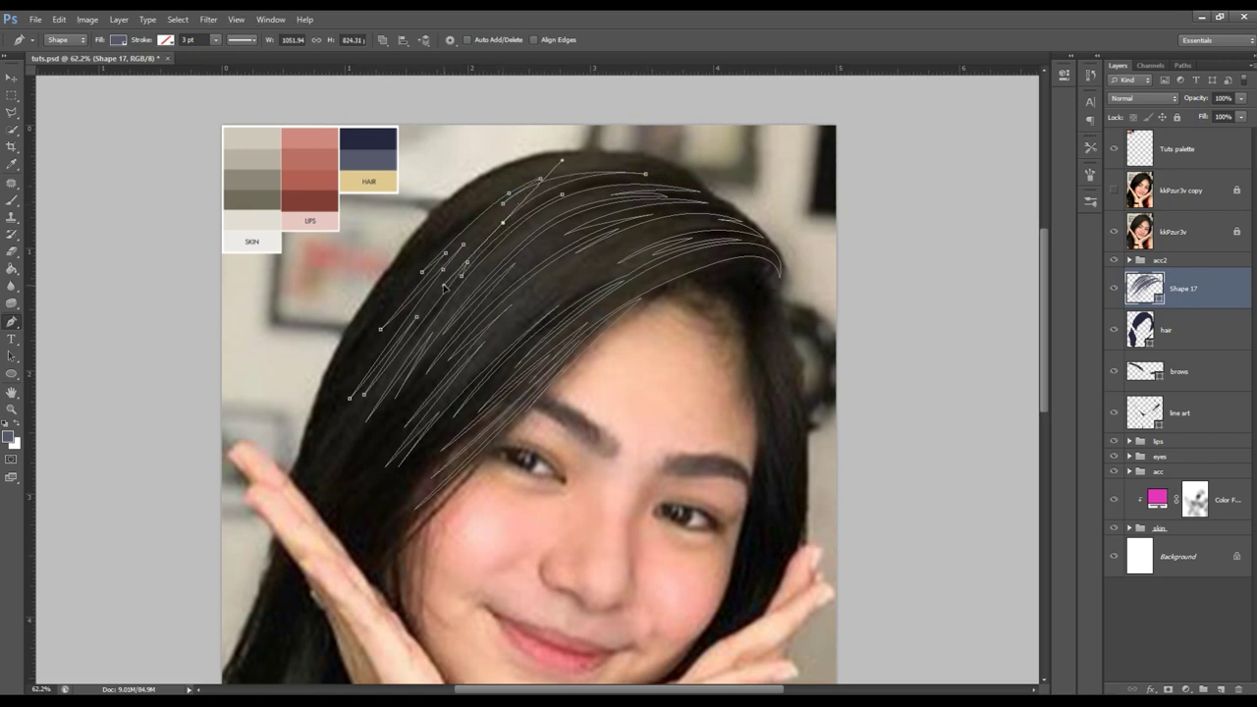
key("Return")
- Start another strand at the crown, curving down the left side and back up
left_click(630, 169)
left_click_drag(463, 215, 458, 224)
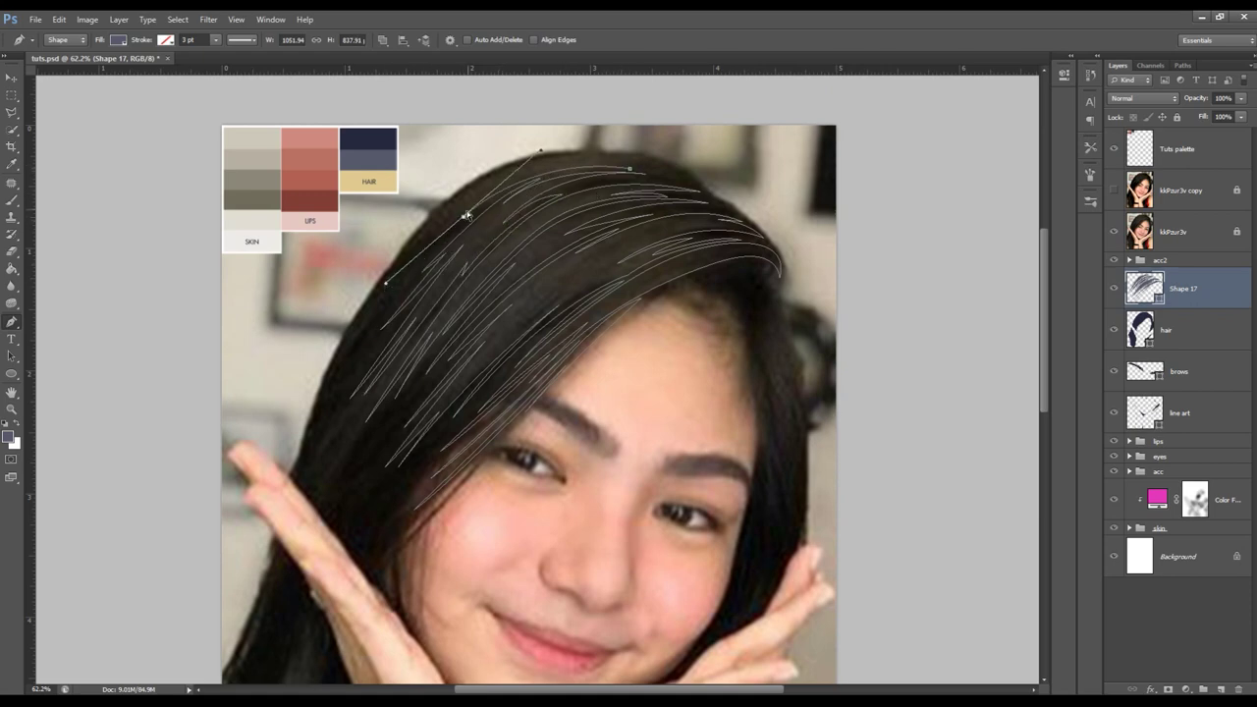
left_click_drag(463, 215, 473, 213)
left_click_drag(386, 297, 356, 330)
left_click_drag(498, 169, 557, 148)
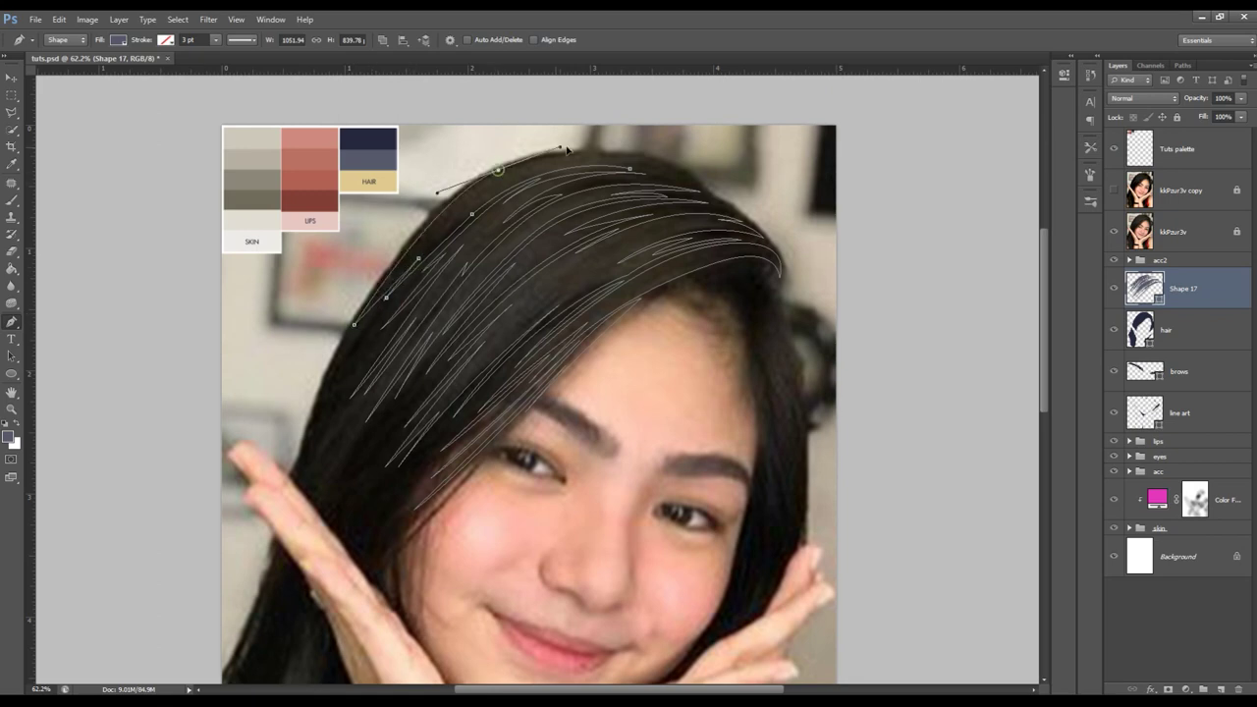
left_click_drag(645, 162, 672, 165)
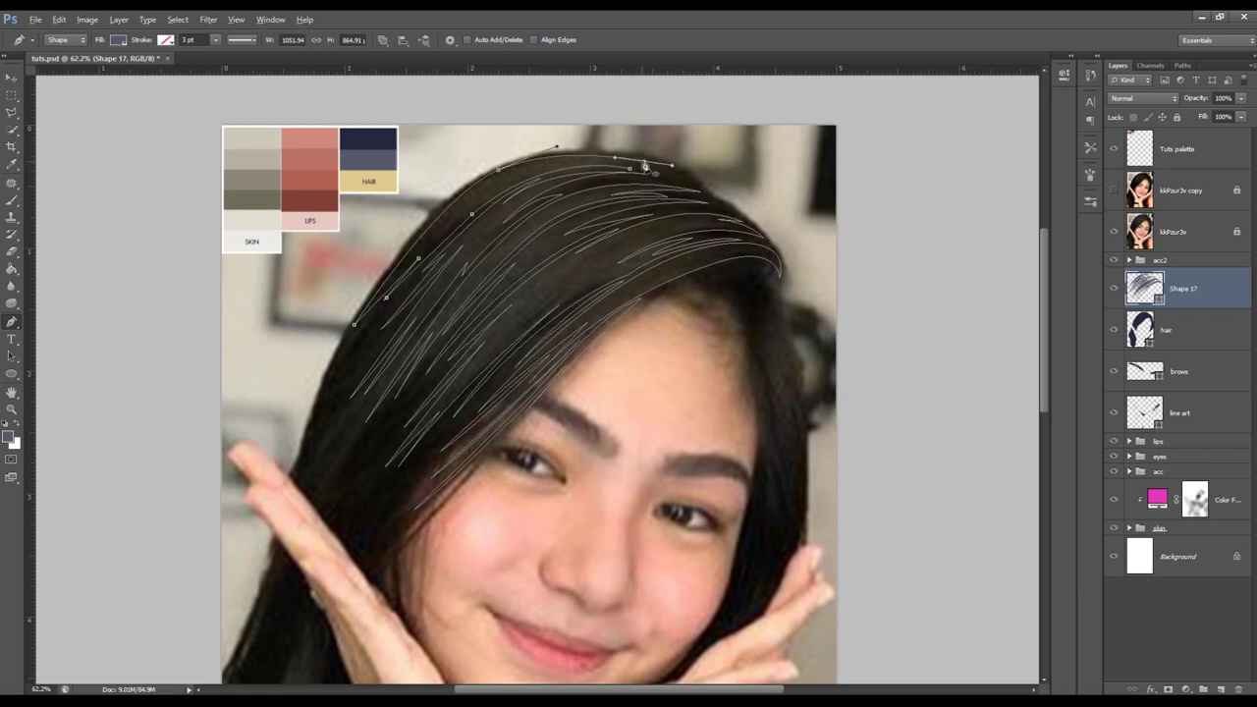
left_click(543, 171, "ctrl")
- Close a small strand at the right temple with the reference photo hidden
scroll(700, 200, "down", 1)
scroll(700, 201, "down", 4)
scroll(708, 191, "down", 2)
scroll(713, 191, "down", 1)
left_click_drag(715, 189, 548, 273)
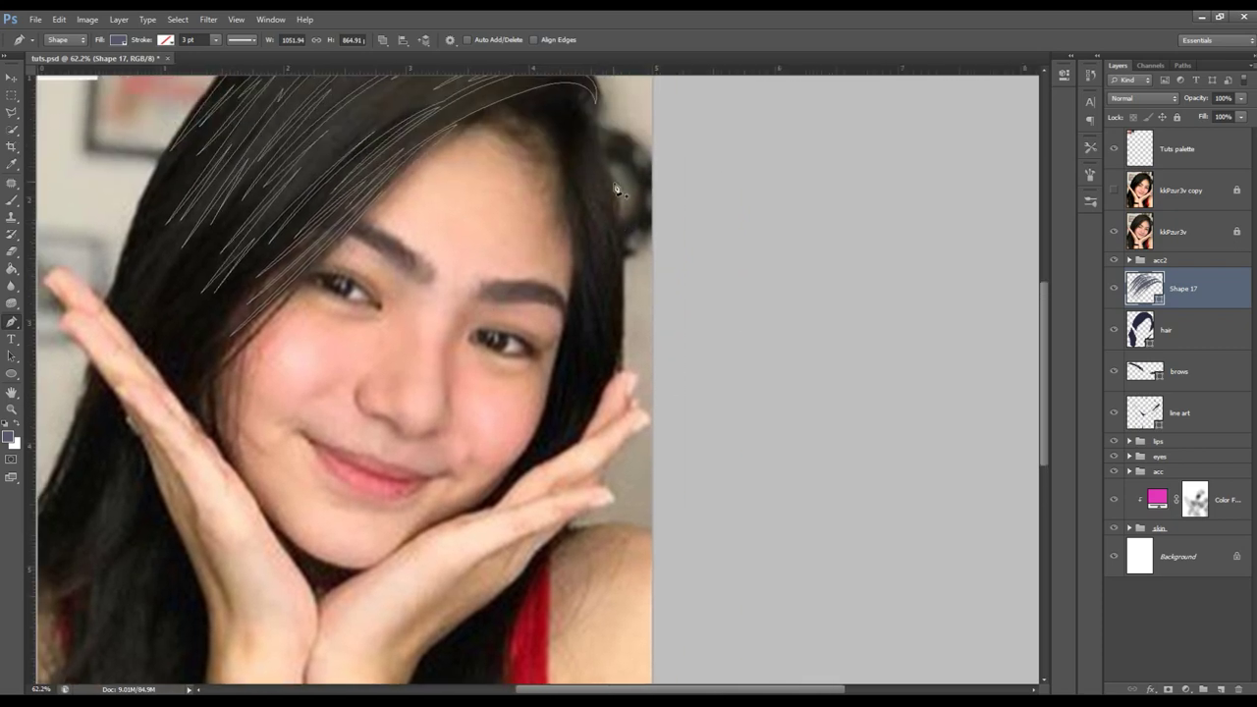
scroll(617, 182, "up", 2)
left_click(573, 183)
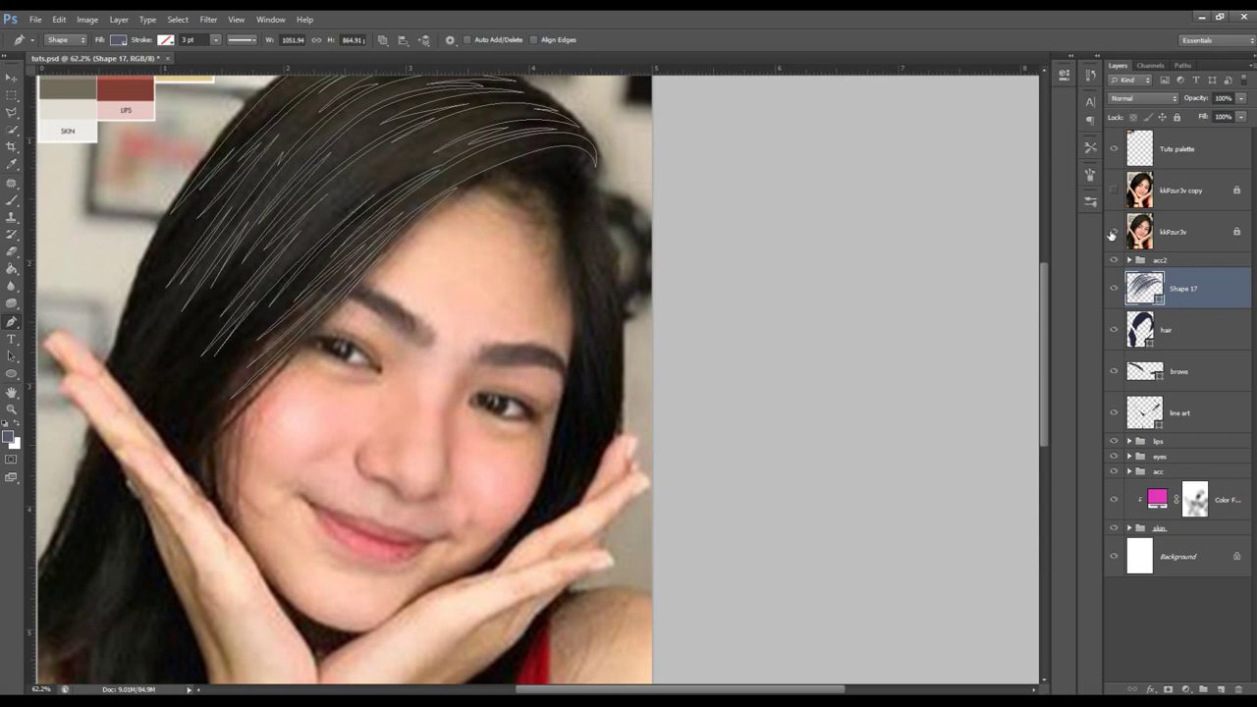
left_click(1113, 233)
left_click_drag(580, 174, 594, 160)
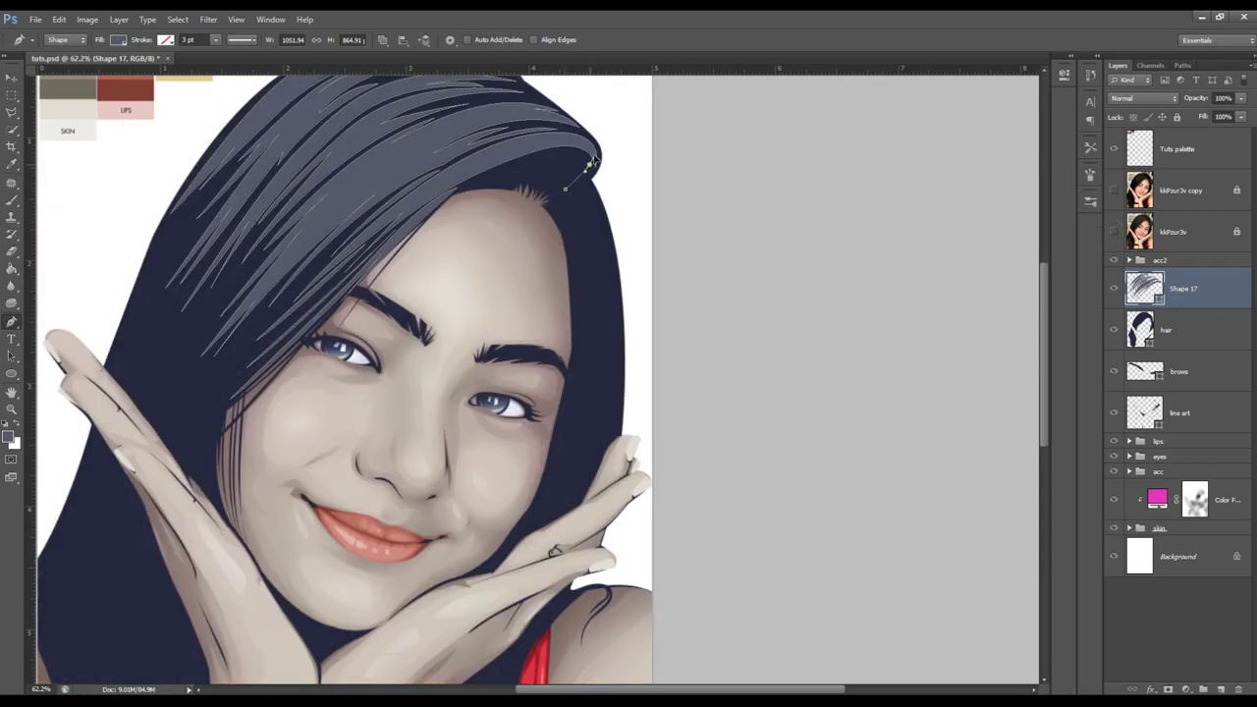
left_click(566, 186)
- Review the whole illustration, then show the reference photo again and reselect Shape 17
left_click(1184, 150)
key("z")
key("ctrl+0")
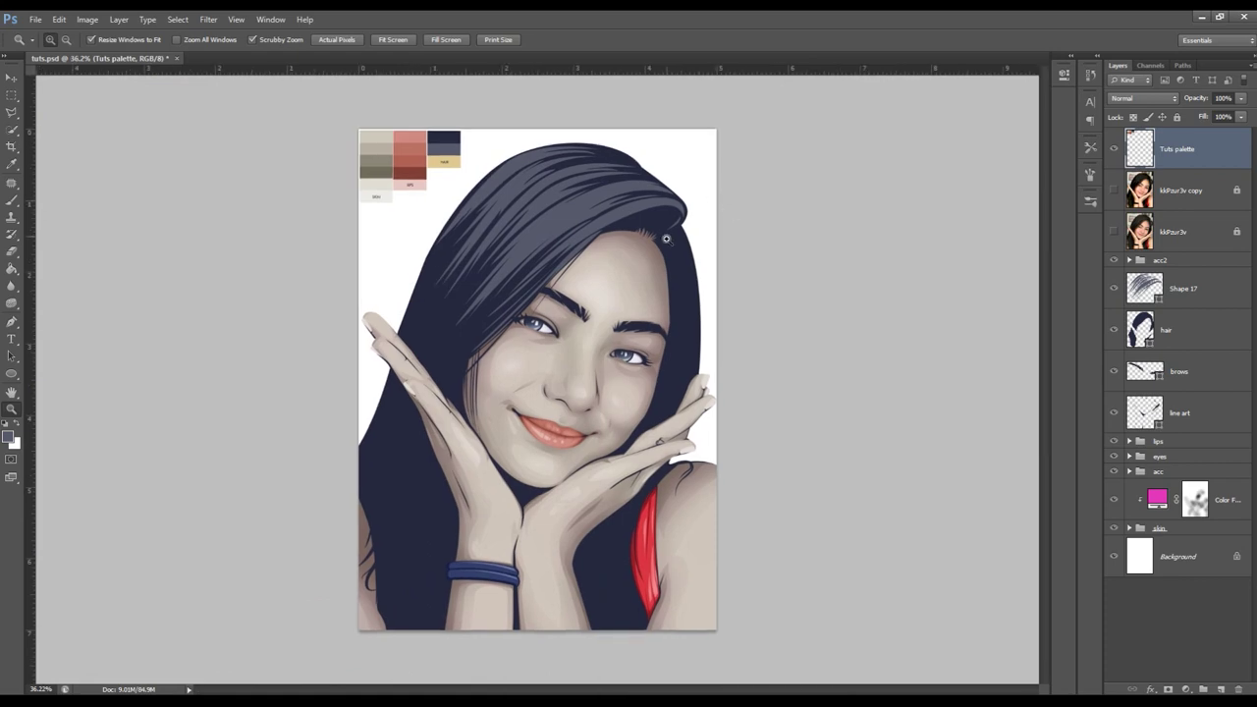
left_click_drag(661, 238, 665, 237)
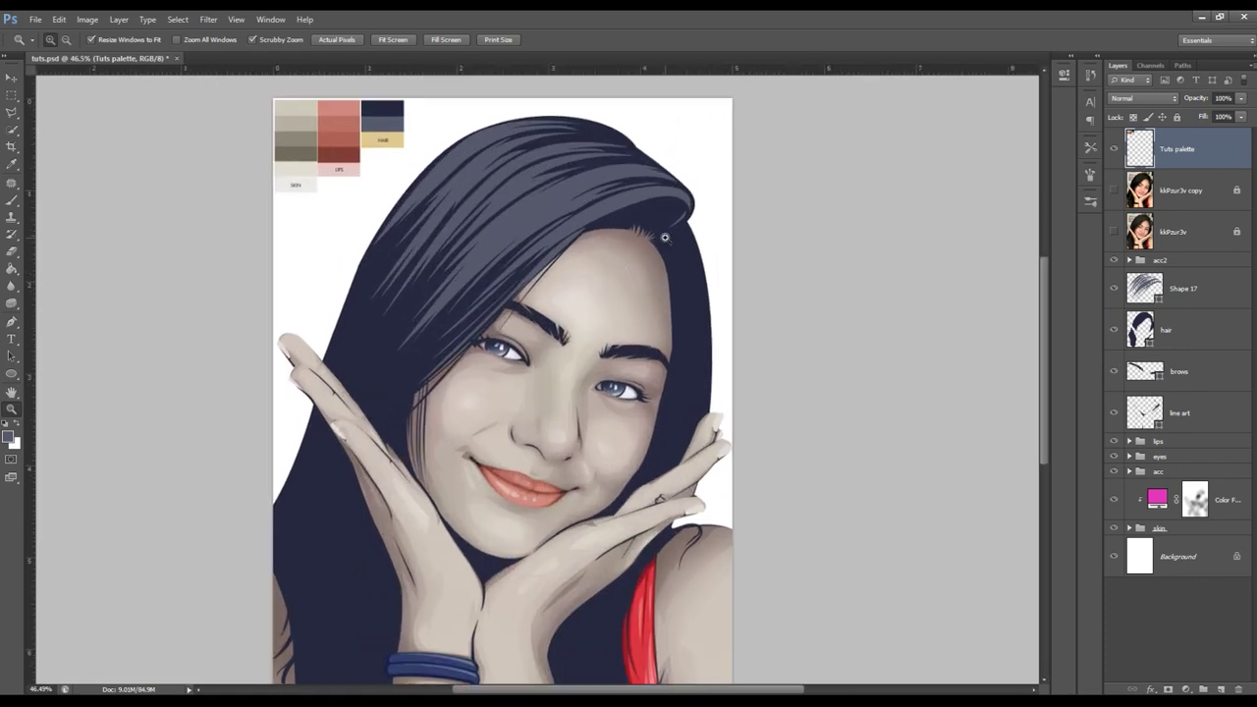
left_click(1114, 232)
left_click(1184, 289)
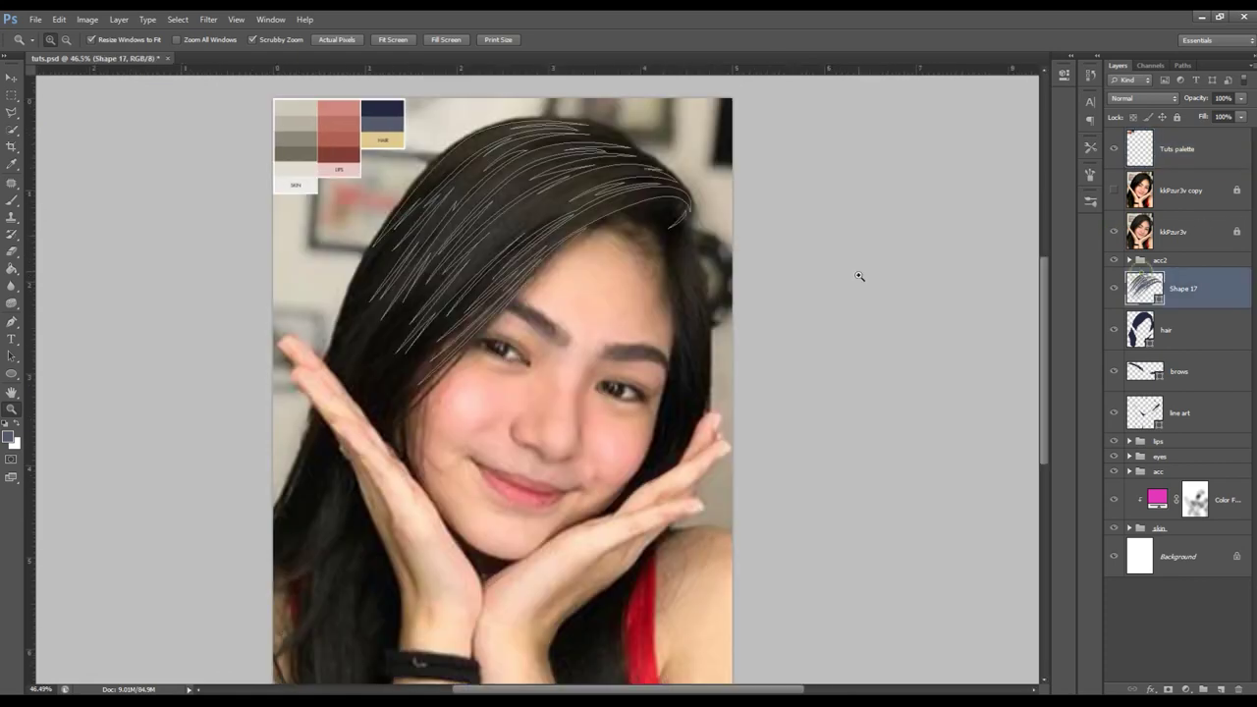
left_click_drag(711, 266, 763, 272)
key("p")
left_click(383, 39)
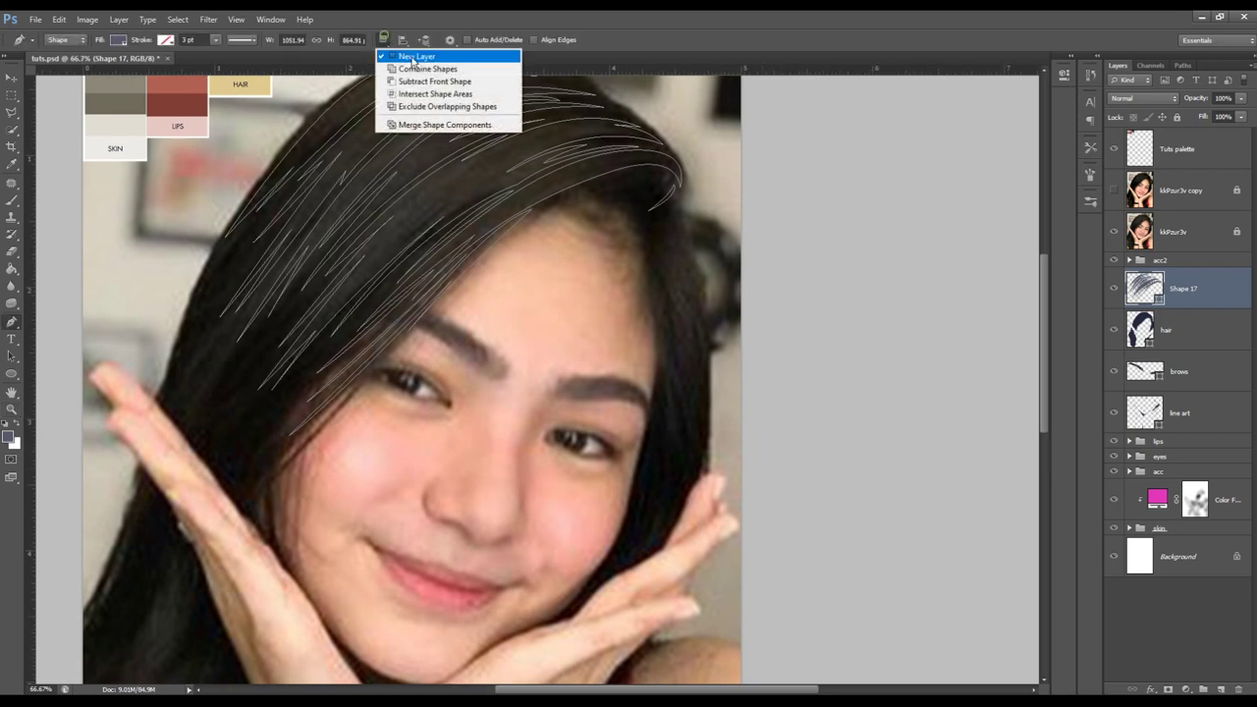
- Outline a strand from the right temple down the hair edge, closing it at its start
left_click(657, 241)
left_click(682, 281)
left_click(706, 365)
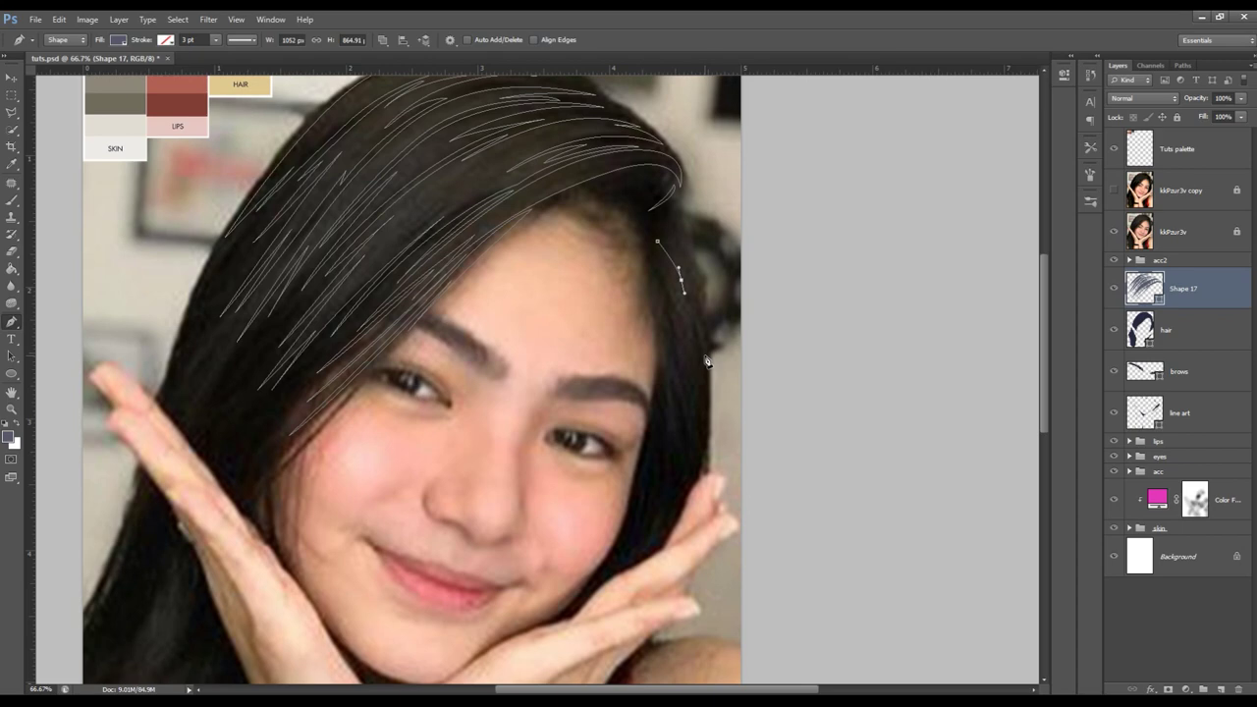
left_click(685, 317)
left_click(703, 391)
left_click(658, 243)
- Extend the strand down beside the cheek and reshape its curves near the temple
left_click(705, 413)
left_click_drag(672, 316, 670, 278)
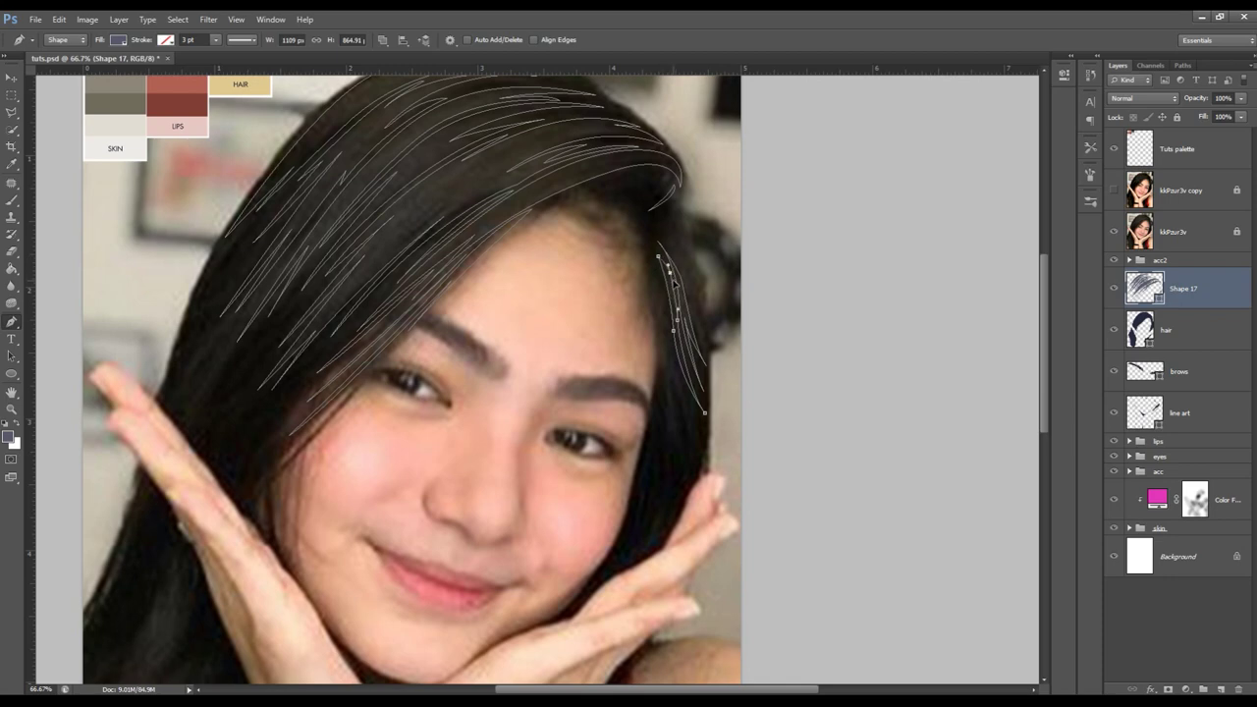
scroll(672, 280, "down", 2)
scroll(668, 255, "down", 2)
left_click_drag(681, 292, 690, 313)
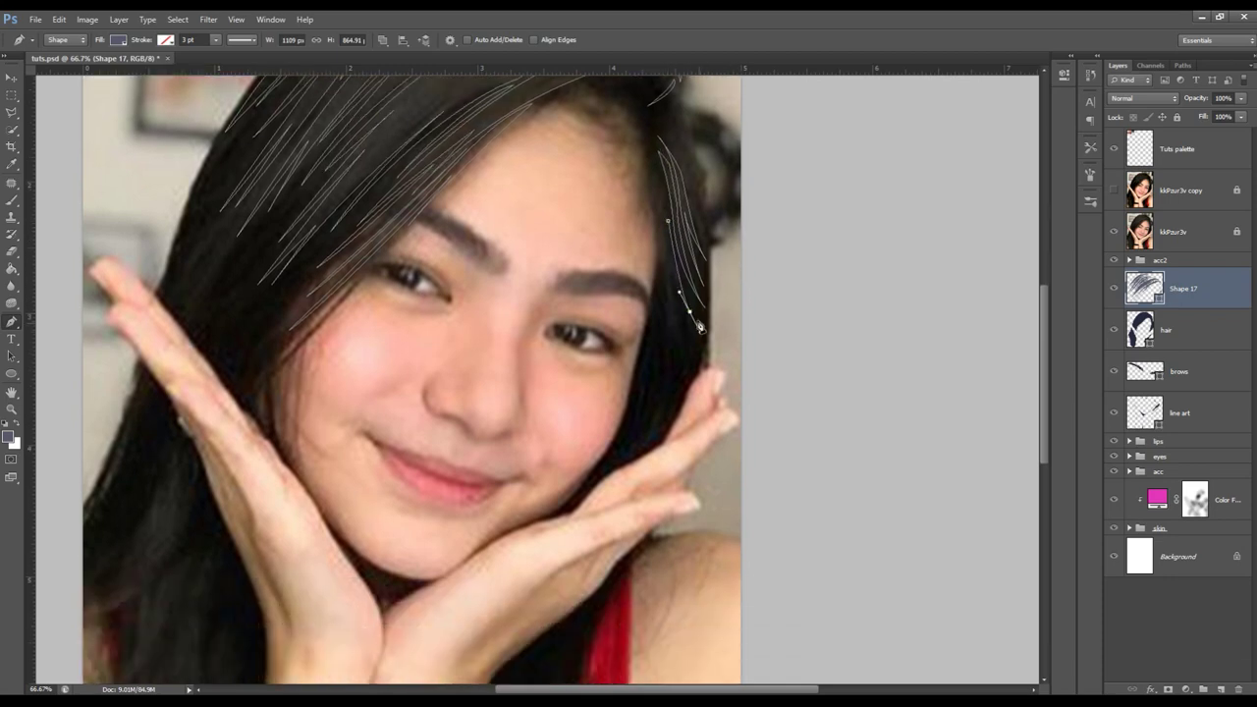
left_click(685, 366)
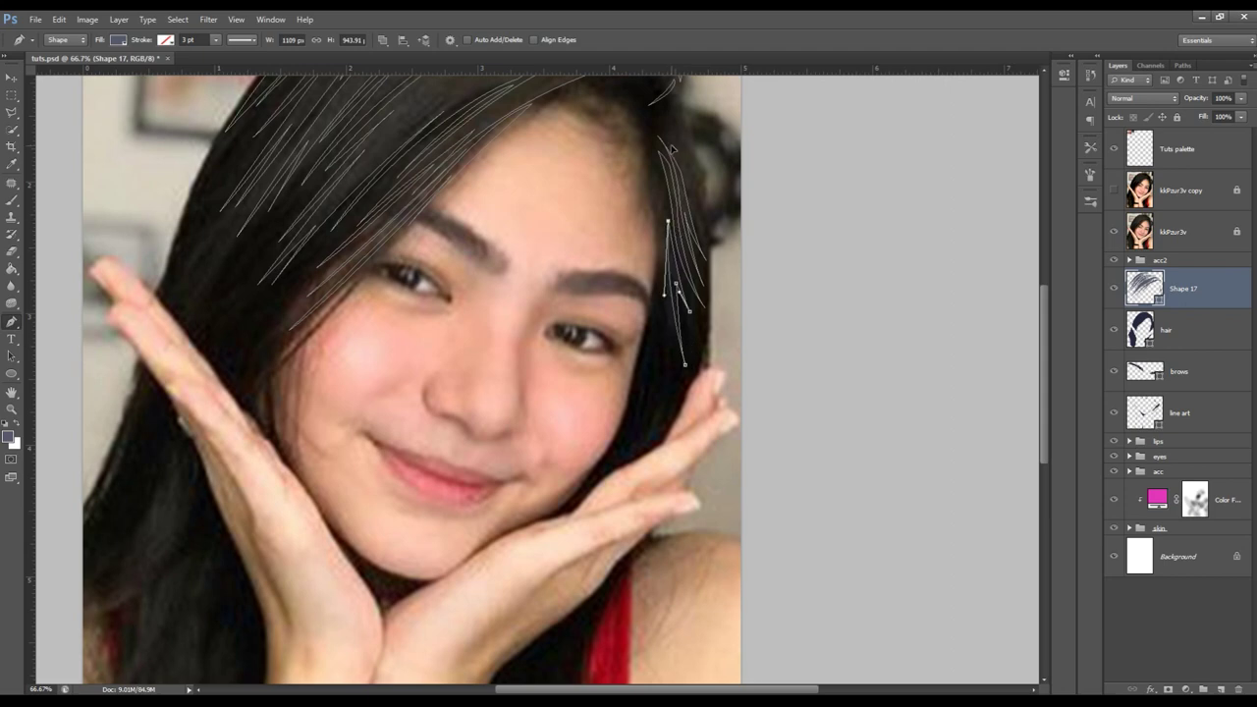
scroll(668, 236, "up", 4)
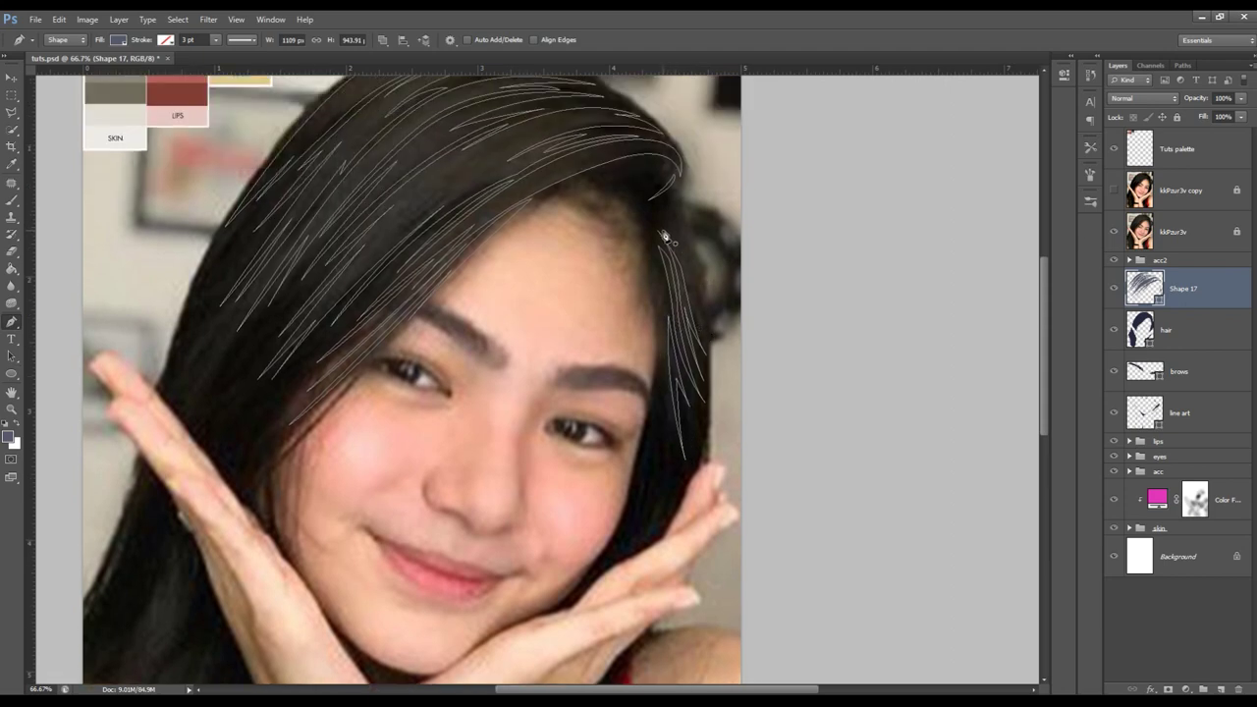
left_click_drag(684, 240, 687, 237)
mouse_move(686, 237)
left_mouse_down()
mouse_move(674, 242)
mouse_move(704, 287)
left_mouse_up()
left_click(697, 294)
- Hide the reference photo and zoom in on the face and right-side hair
left_click(1114, 232)
left_click(1179, 148)
key("z")
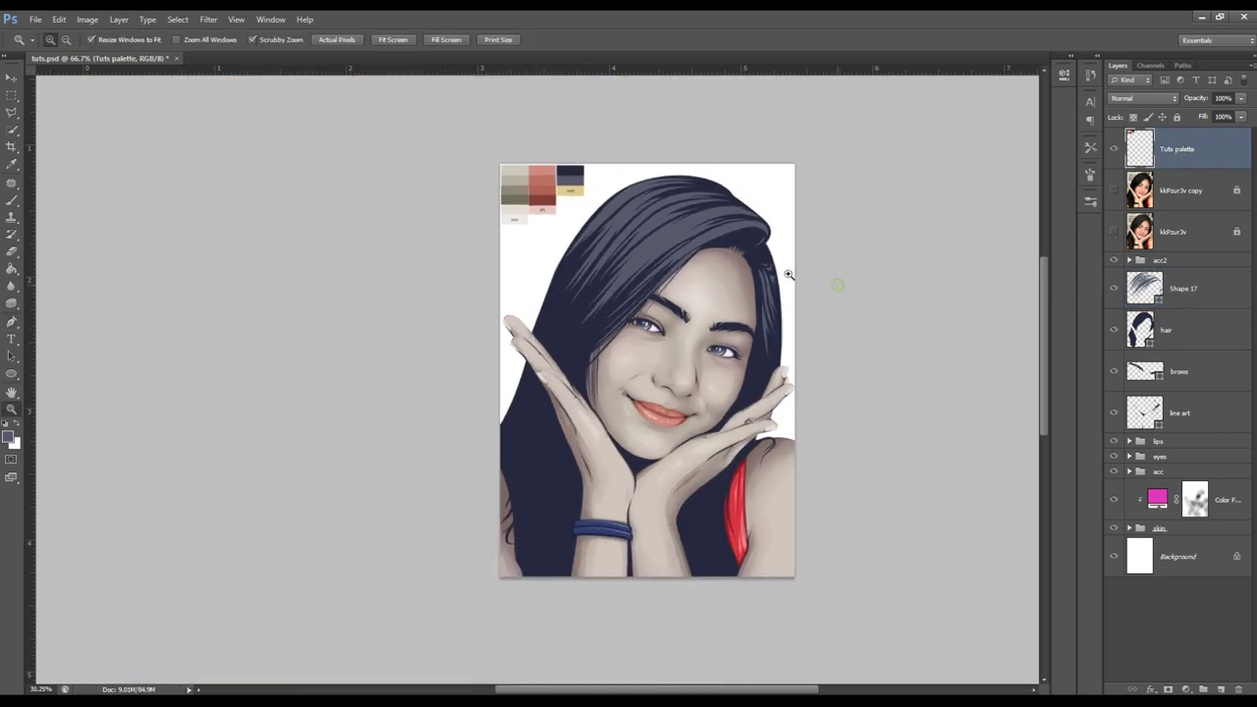
left_click_drag(794, 272, 732, 366)
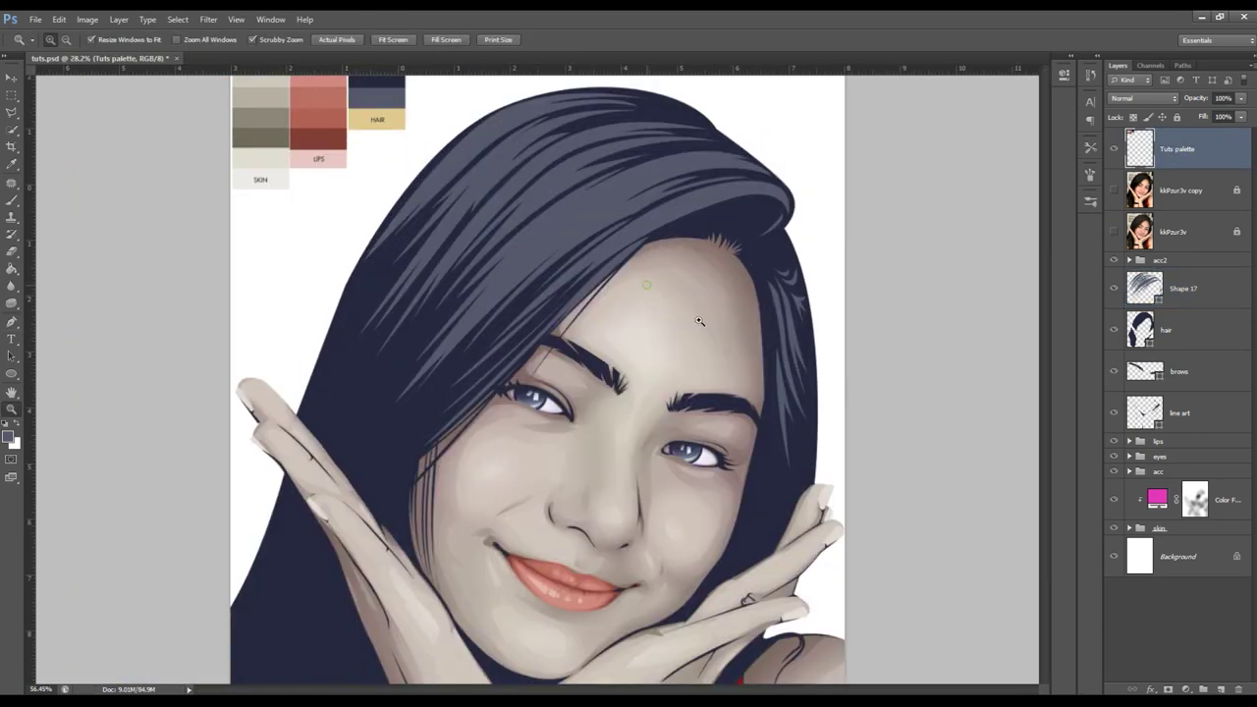
left_click_drag(649, 284, 704, 276)
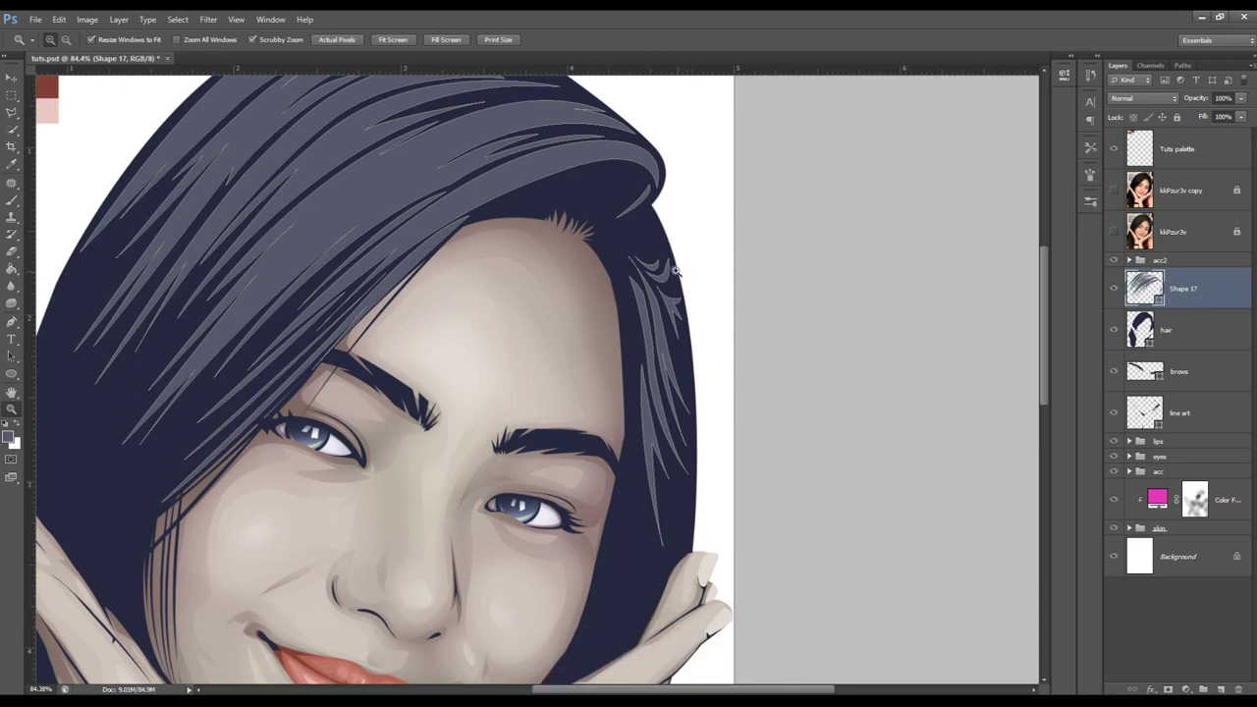
- Draw and close a short combined strand beside the right temple
key("p")
left_click(381, 39)
left_click(411, 68)
left_click(607, 253)
left_click_drag(636, 327, 639, 363)
left_click_drag(607, 253, 586, 236)
key("Return")
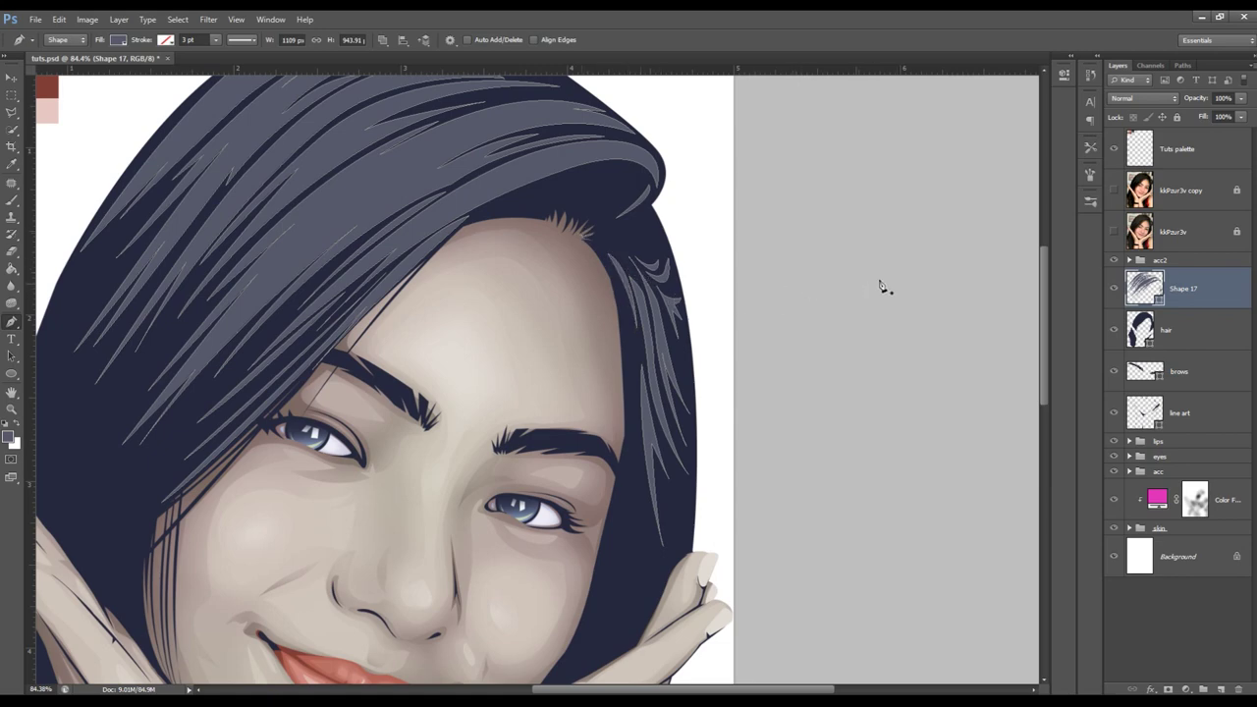
- Compare the portrait against the photo, then reselect Shape 17 and show the photo again
left_click(1183, 263)
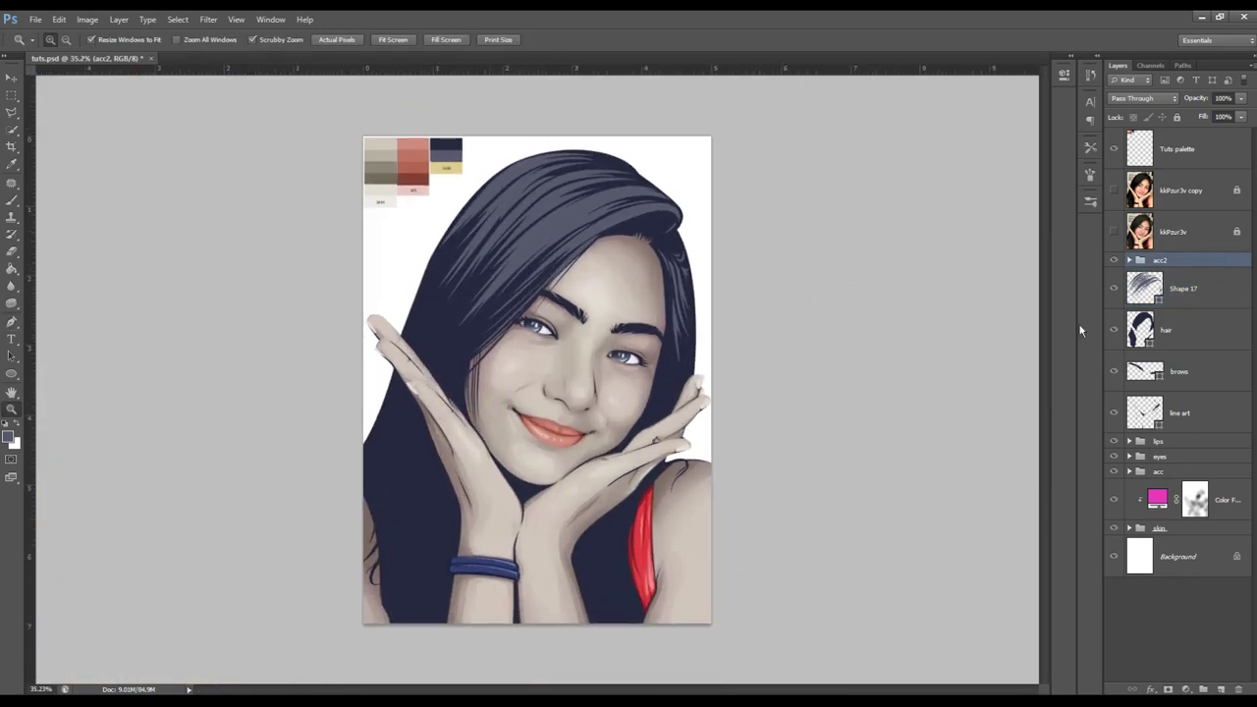
left_click(1114, 233)
left_click(1114, 233)
left_click(755, 502)
left_click(1143, 291)
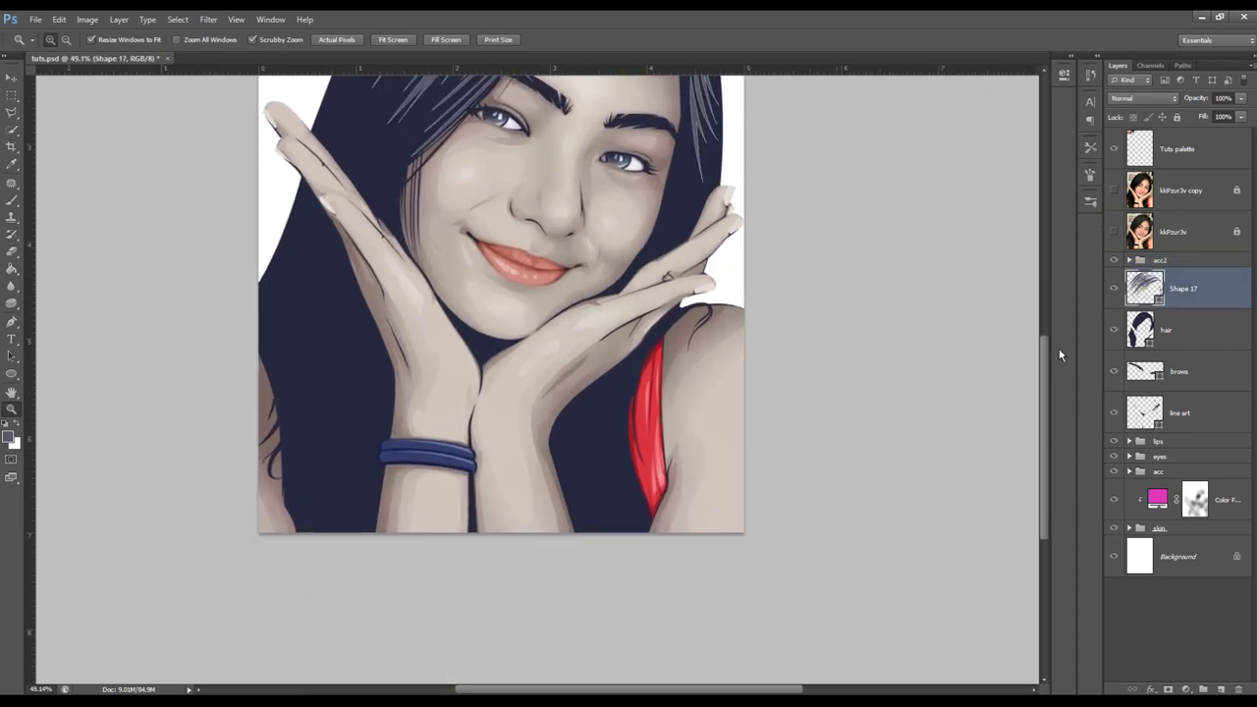
key("p")
left_click(1113, 233)
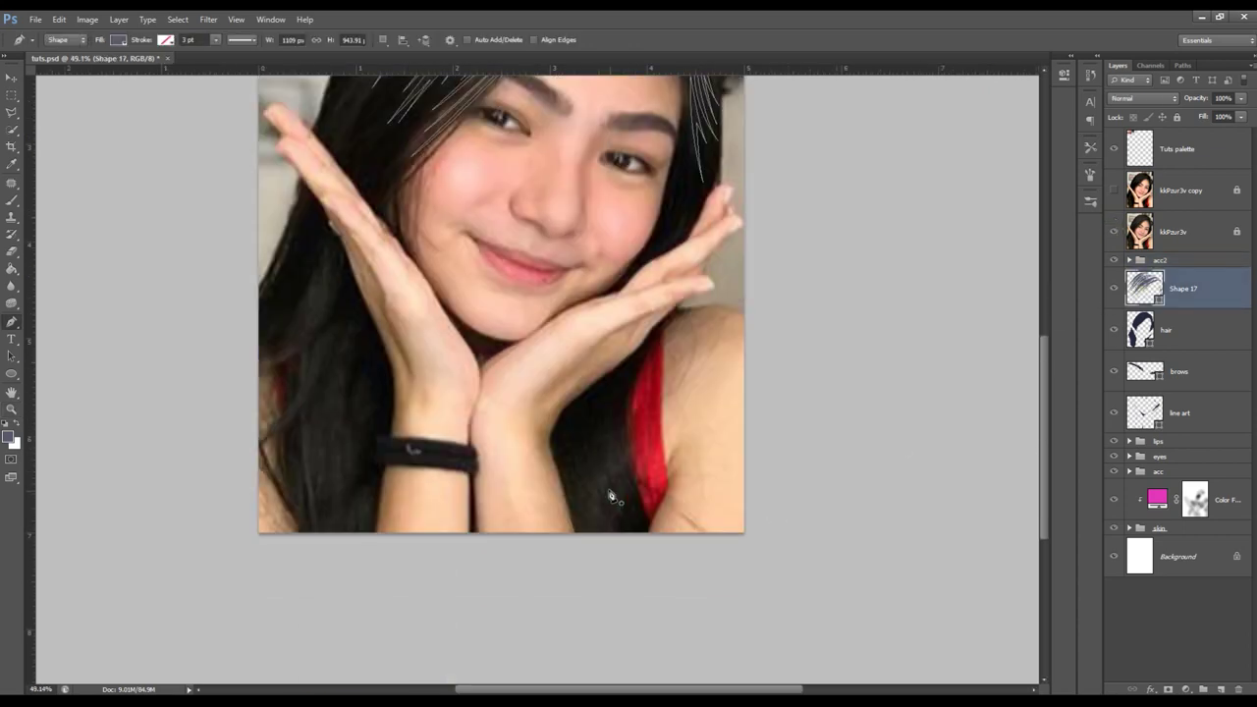
- Hide the reference photo and choose how new Pen paths combine with the shape
left_click(382, 39)
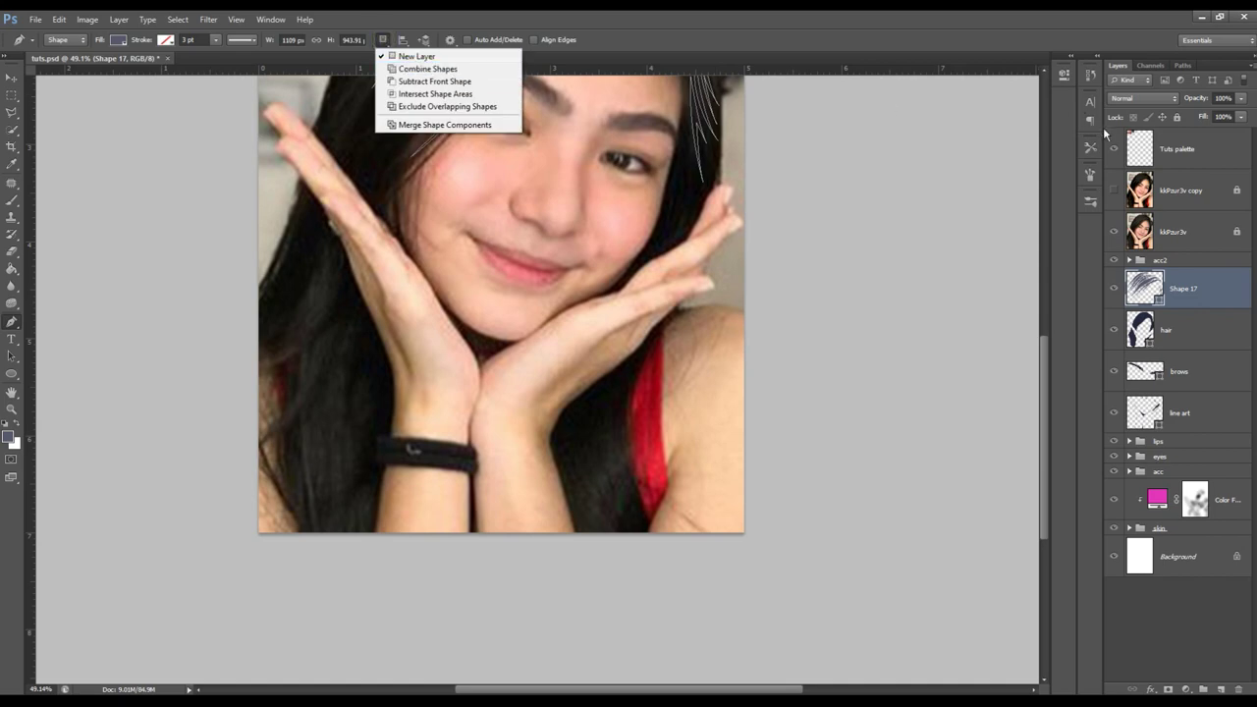
left_click(1114, 233)
left_click(384, 39)
left_click(423, 66)
- Draw a thin blue-gray hair strip along the red strap's edge
left_click(620, 390)
left_click(613, 445)
left_click(640, 509)
left_click_drag(628, 479, 617, 450)
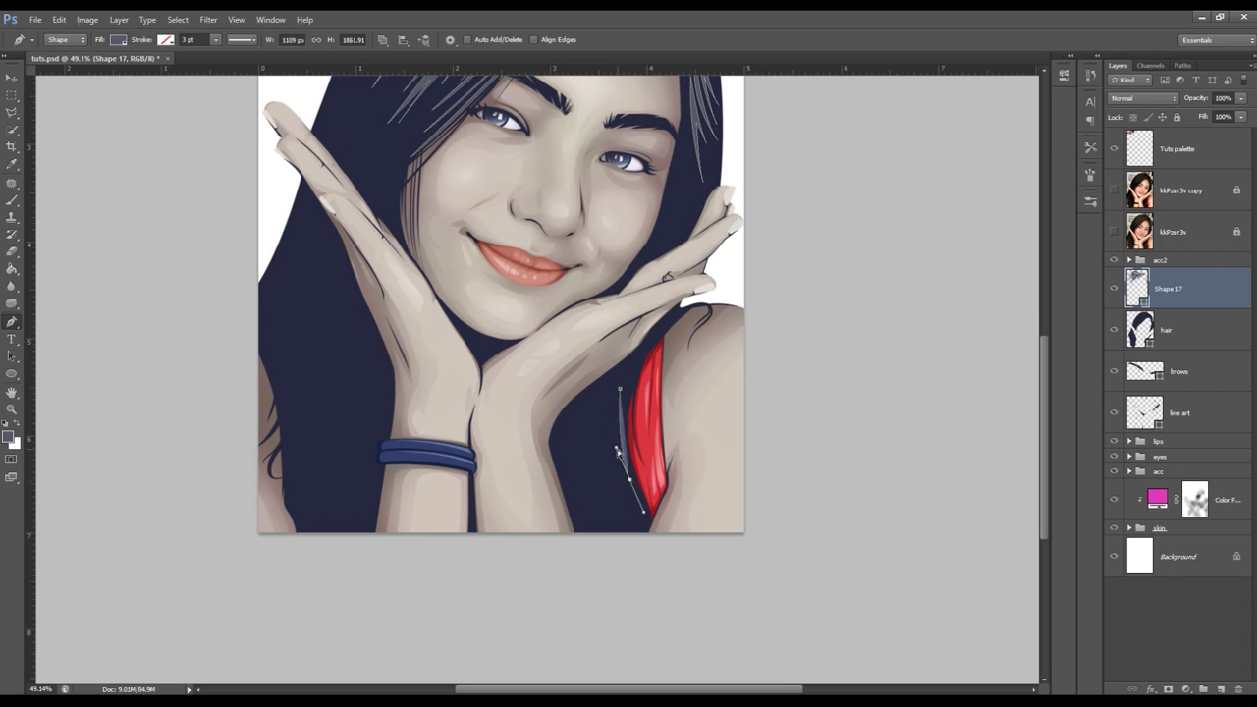
key("ctrl+z")
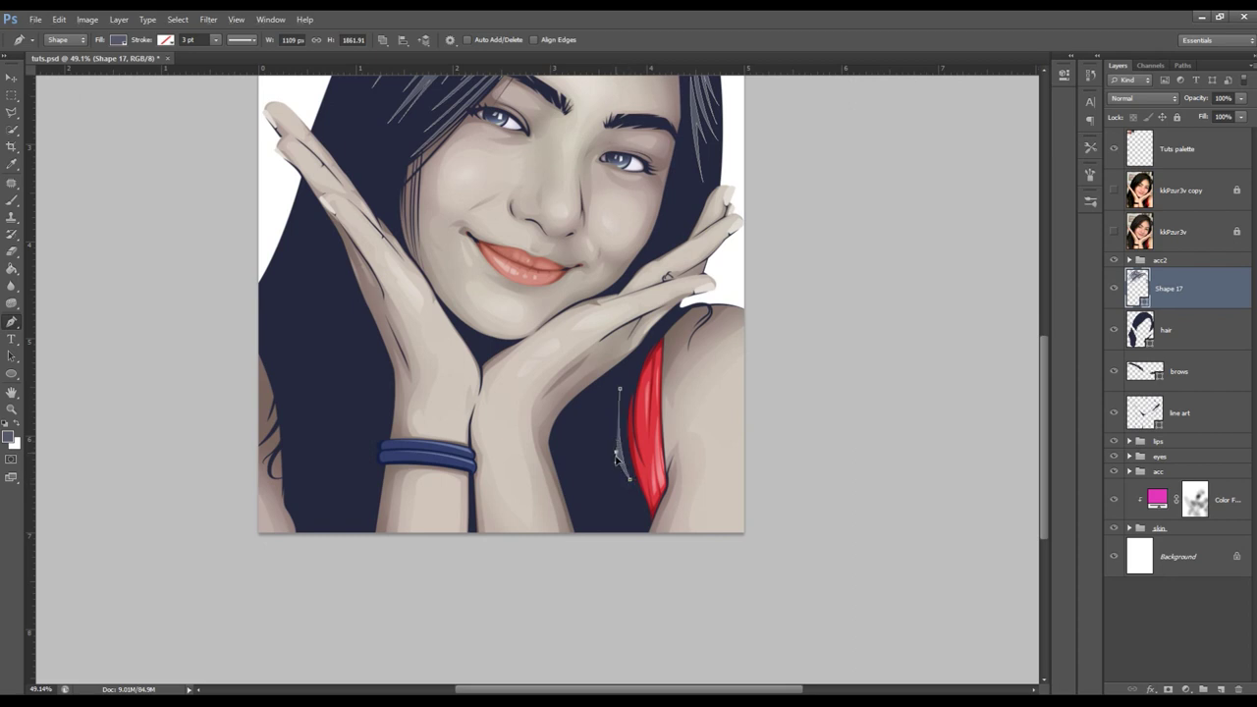
left_click(629, 500)
left_click(603, 459)
left_click(604, 419)
left_click(606, 376)
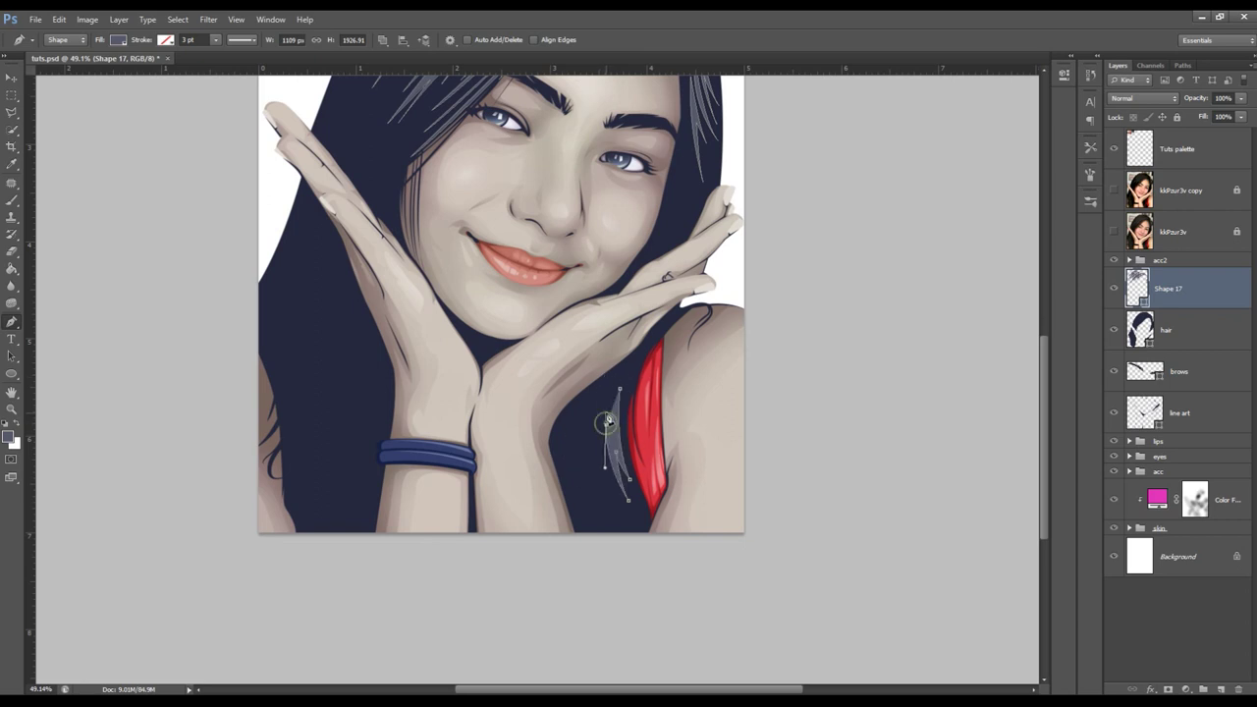
left_click_drag(614, 450, 618, 452)
key("Escape")
- Draw a second blue-gray strand on the lower hair and zoom out to the whole portrait
left_click(624, 513)
left_click(602, 455)
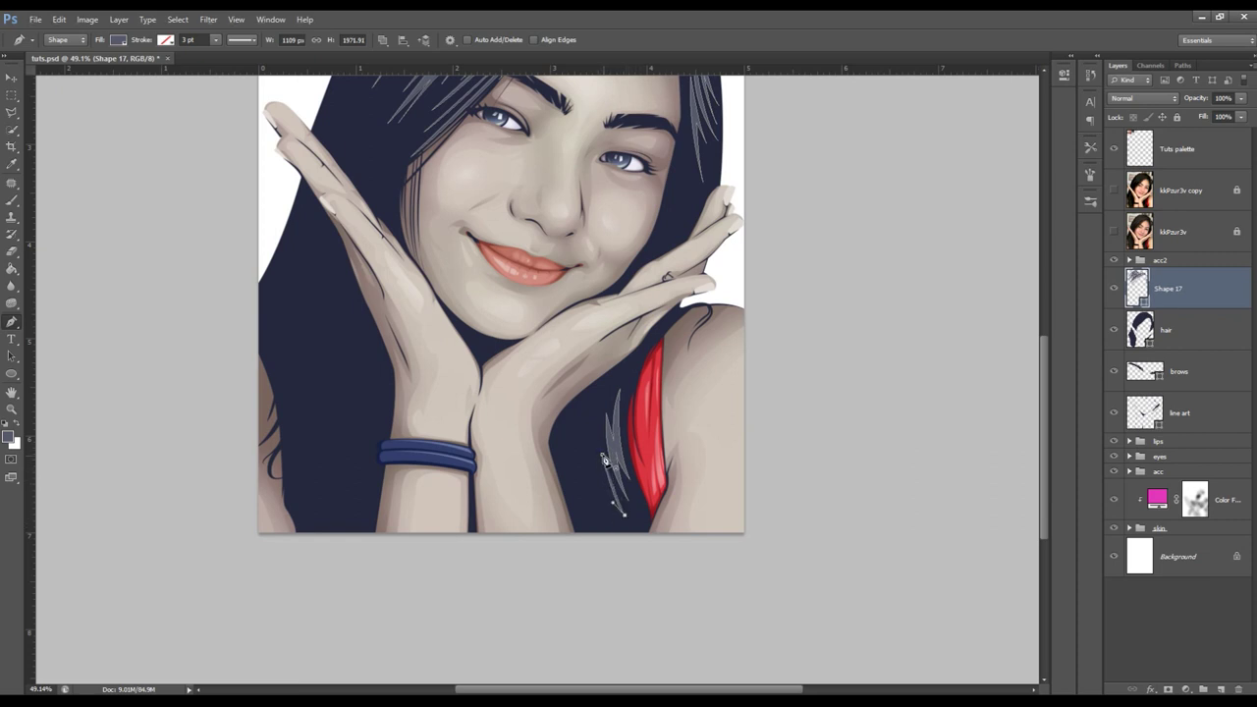
left_click(598, 479)
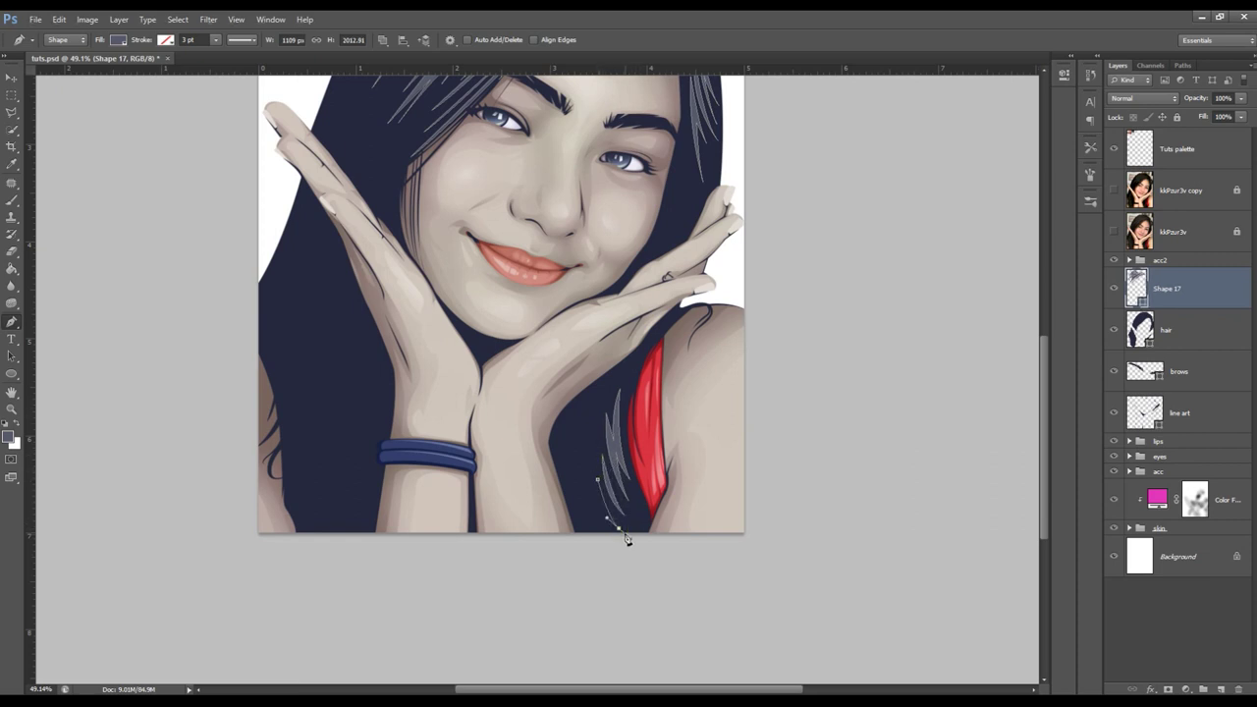
left_click_drag(601, 518, 615, 537)
left_click(587, 485)
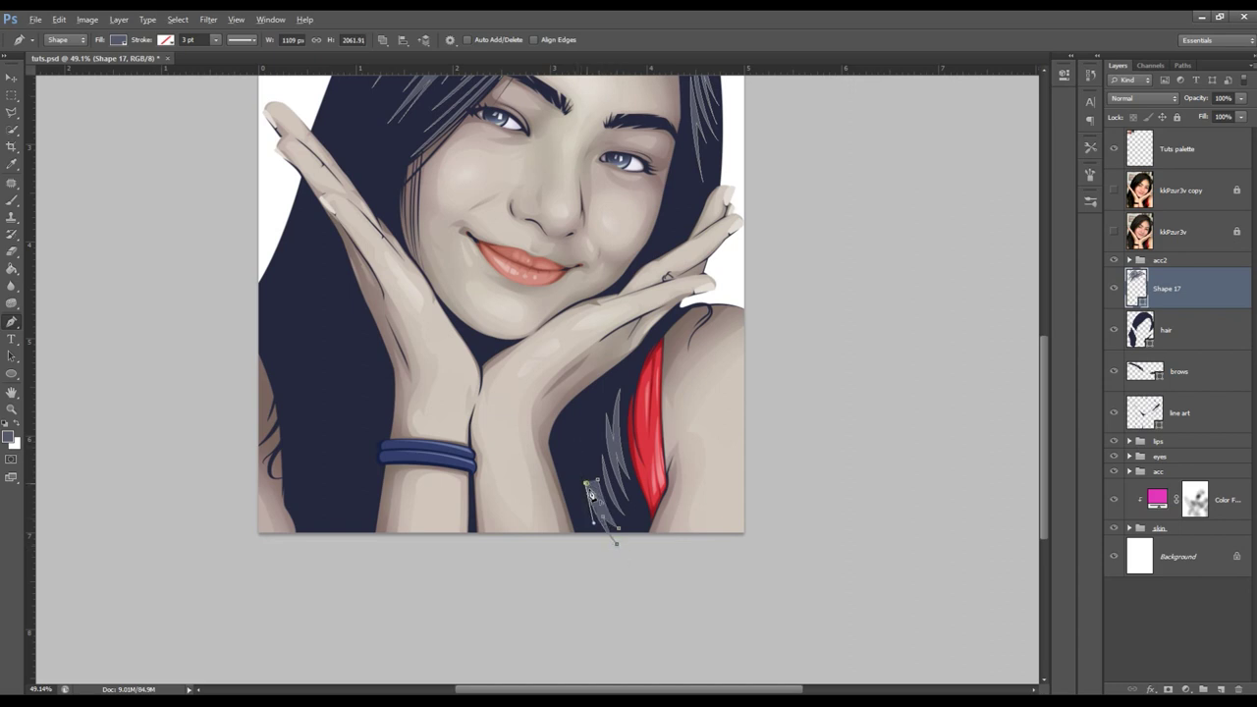
left_click(582, 452)
left_click(601, 484)
left_click(1194, 455)
key("z")
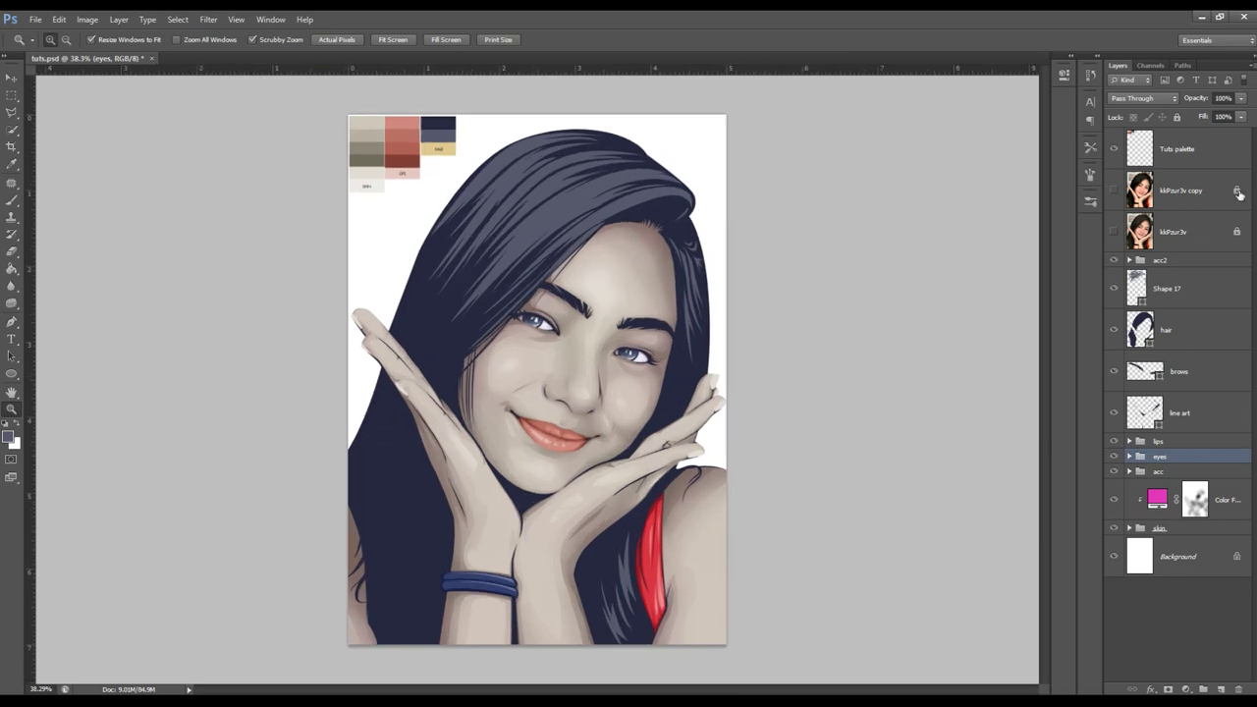
- Select Shape 17, set Pen path operations to Combine Shapes, and hide the reference photo
left_click(1116, 231)
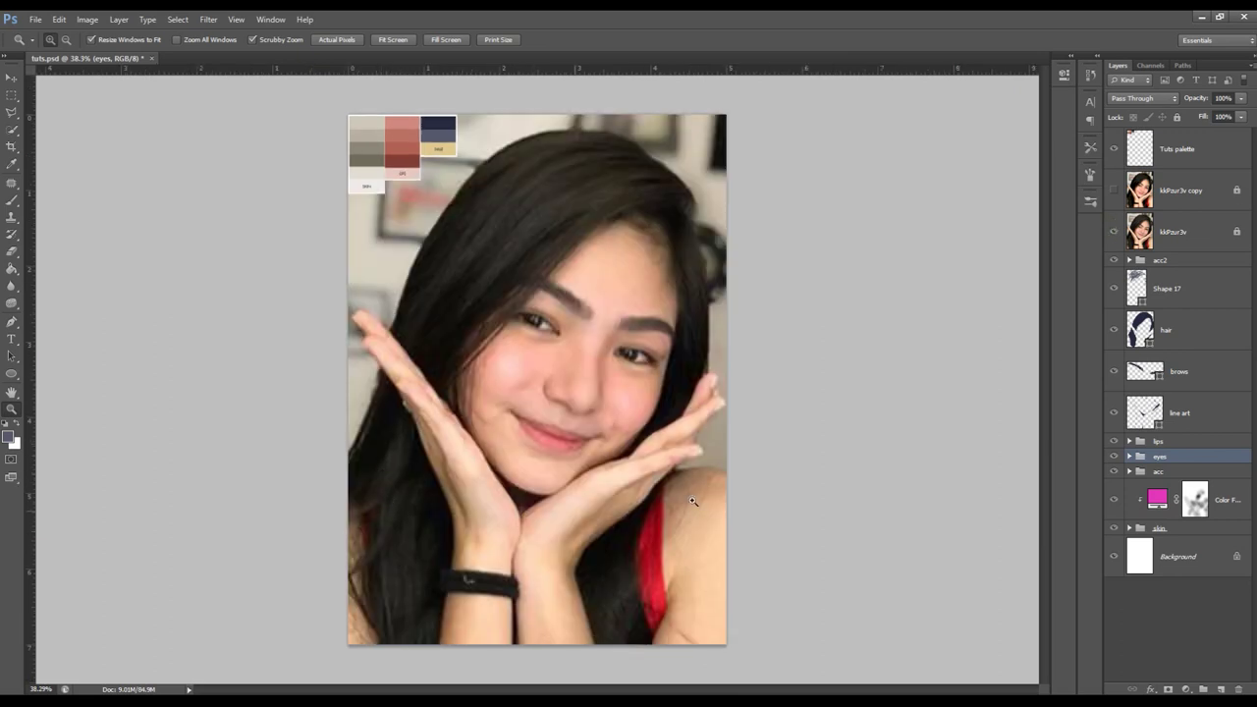
left_click(1138, 307)
left_click(1191, 311, "alt")
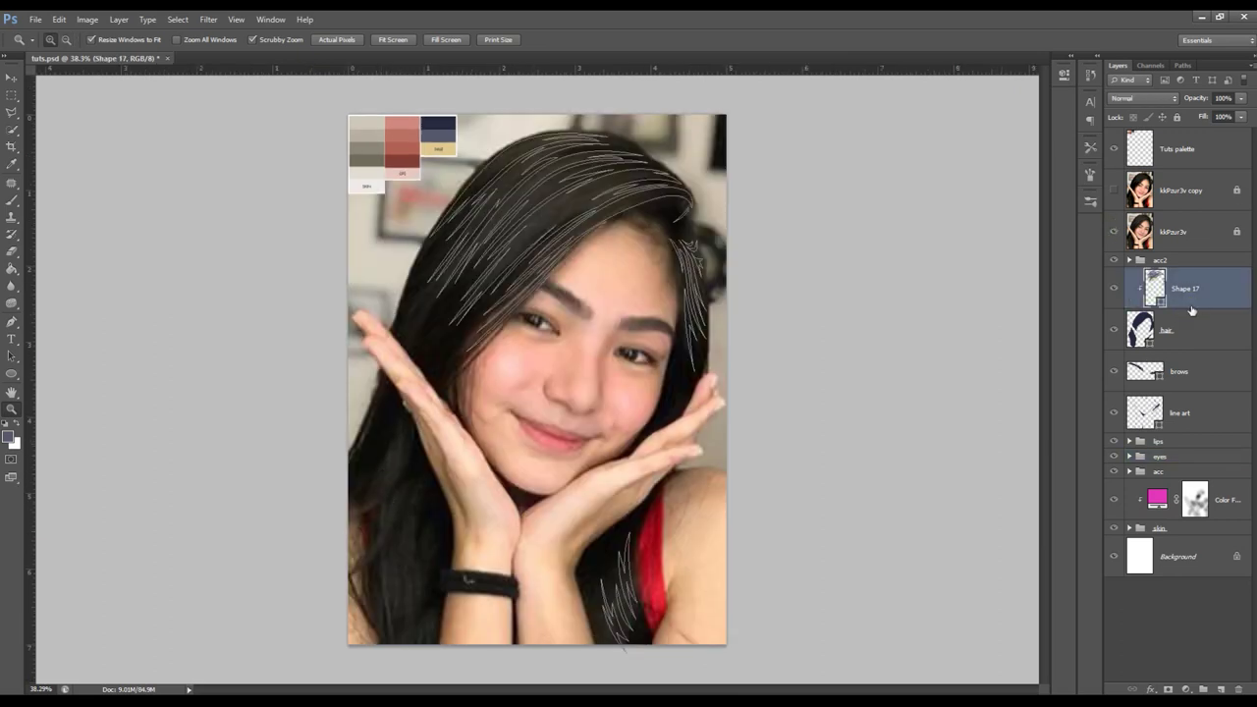
left_click(1185, 310, "alt")
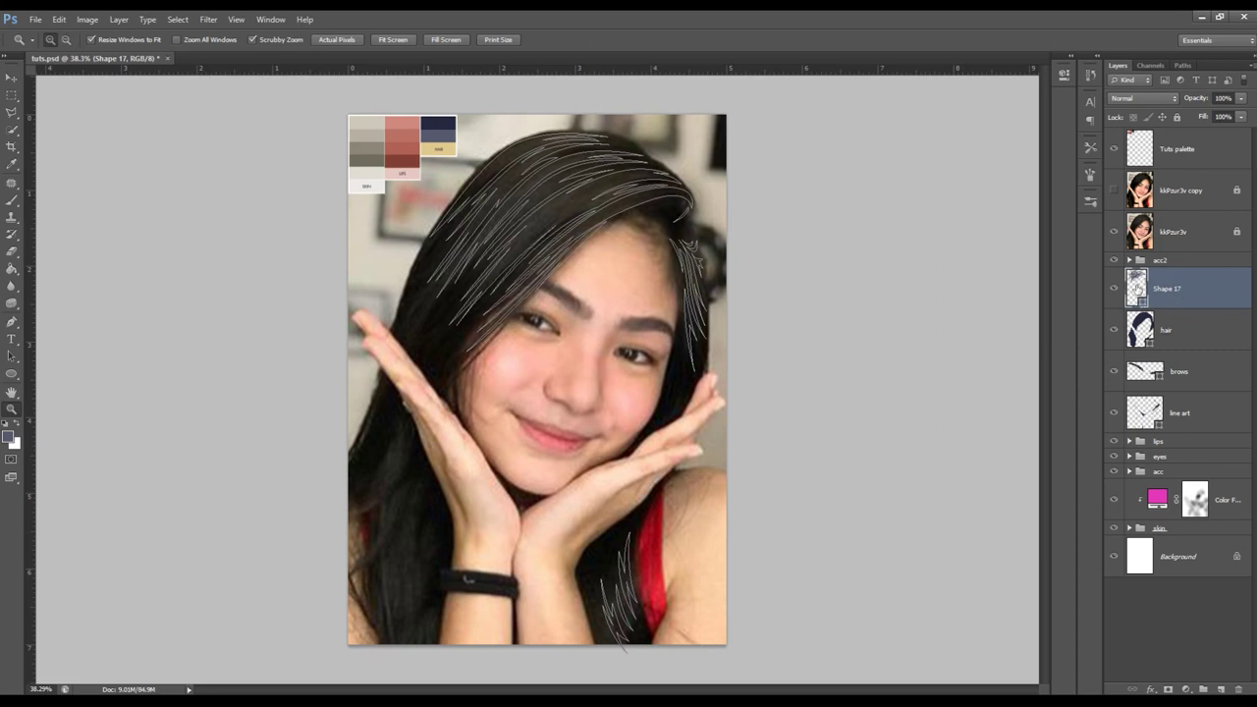
key("p")
left_click(383, 40)
left_click(413, 65)
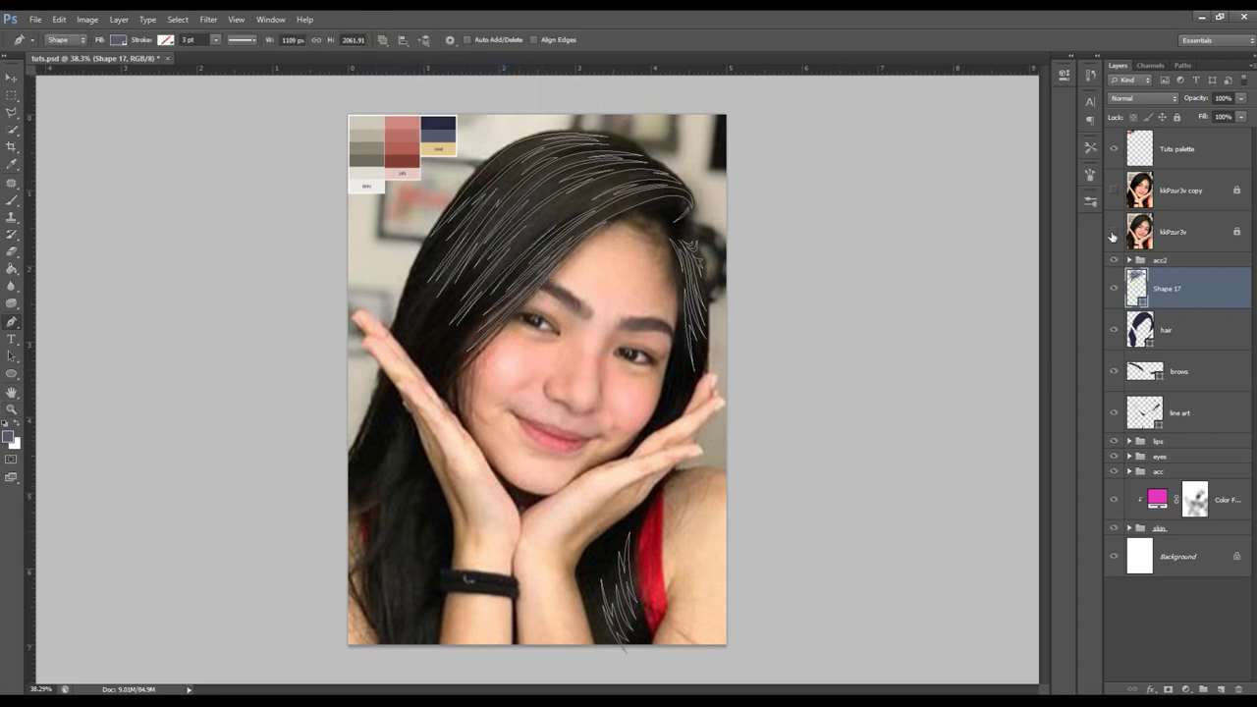
left_click(1113, 233)
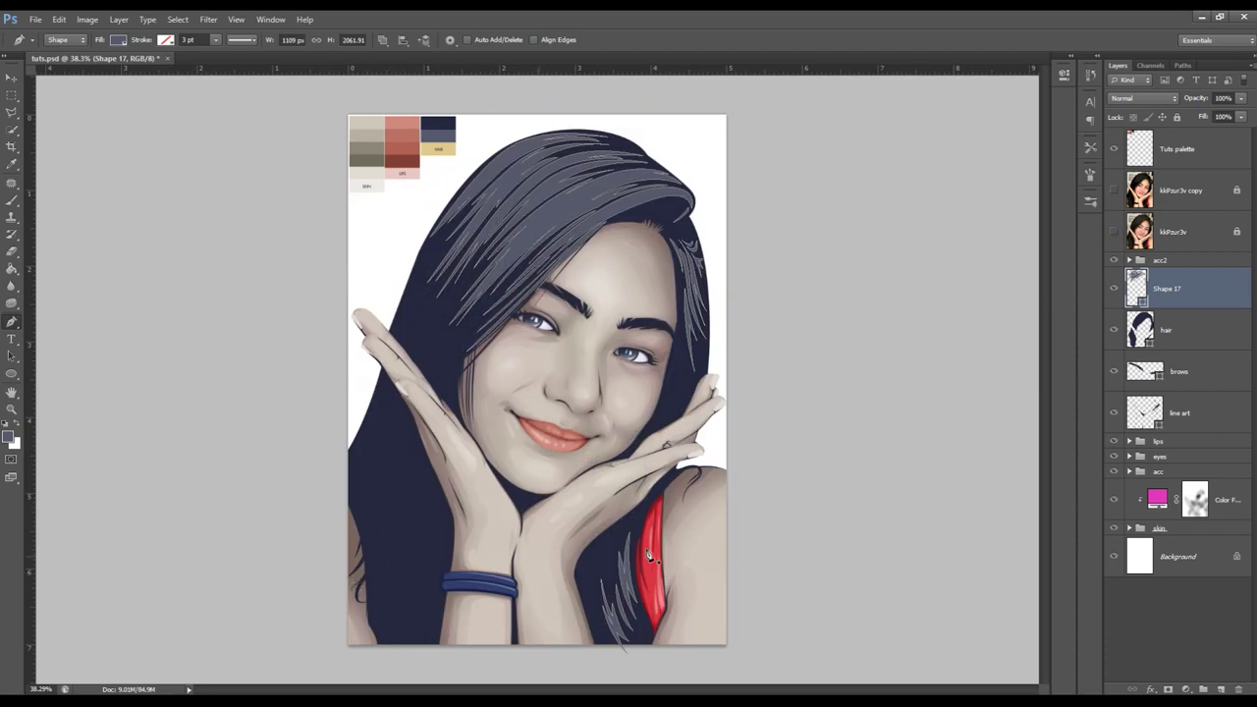
- Draw two pointed strands on the left hair curving down toward the wrist
left_click(409, 448)
left_click_drag(352, 575, 334, 592)
left_click(352, 575, "alt")
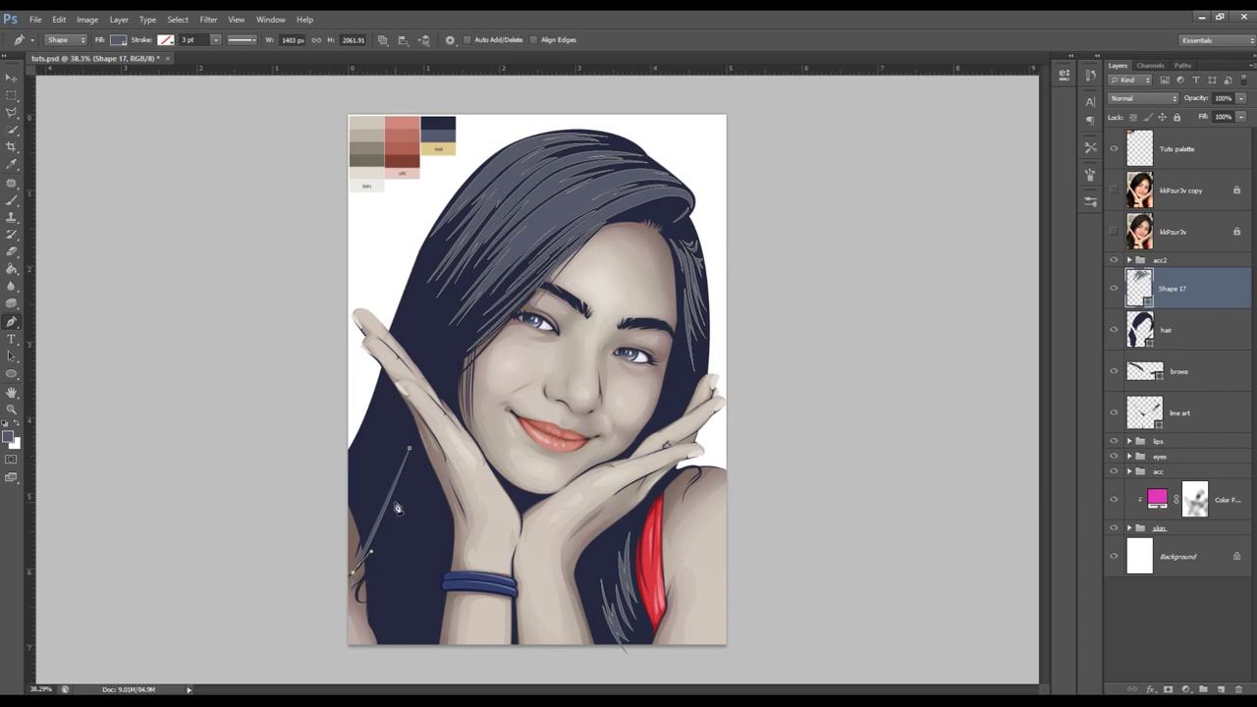
left_click(409, 448)
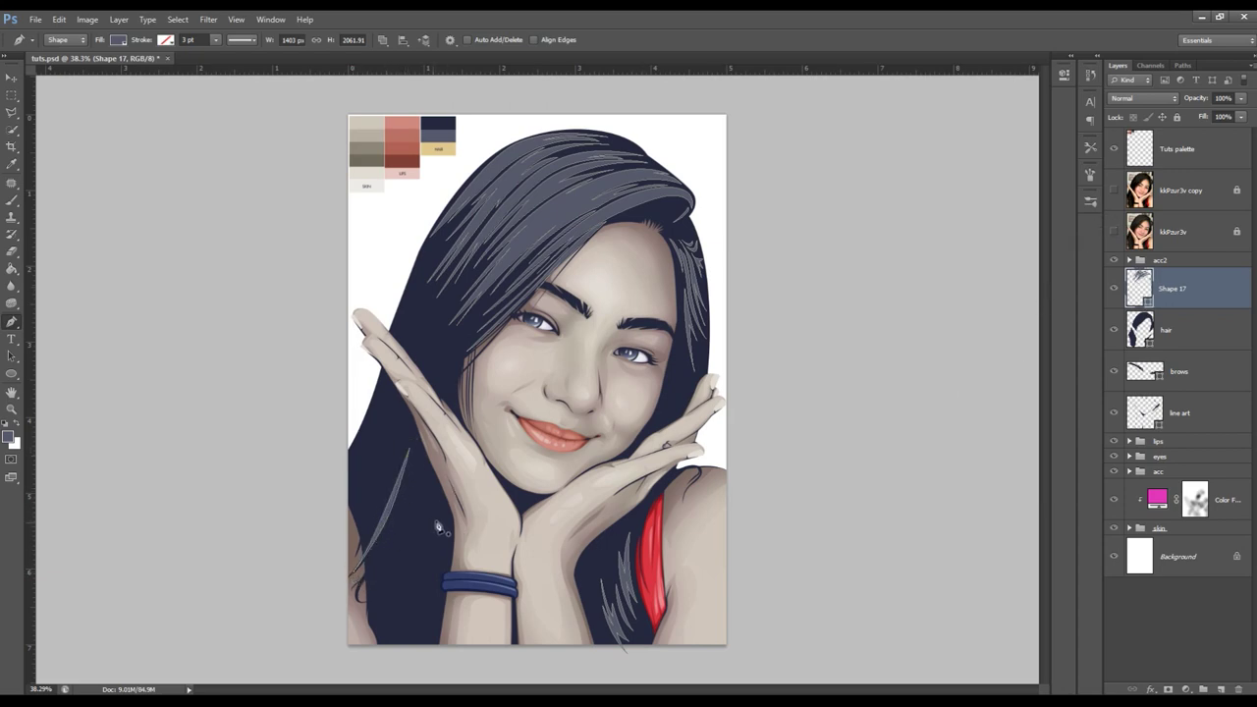
left_click(409, 486)
left_click_drag(374, 555, 364, 574)
left_click(376, 559, "alt")
left_click(412, 491)
- Show the reference photo, zoom in slightly, and keep Pen on Combine Shapes
left_click(1115, 229)
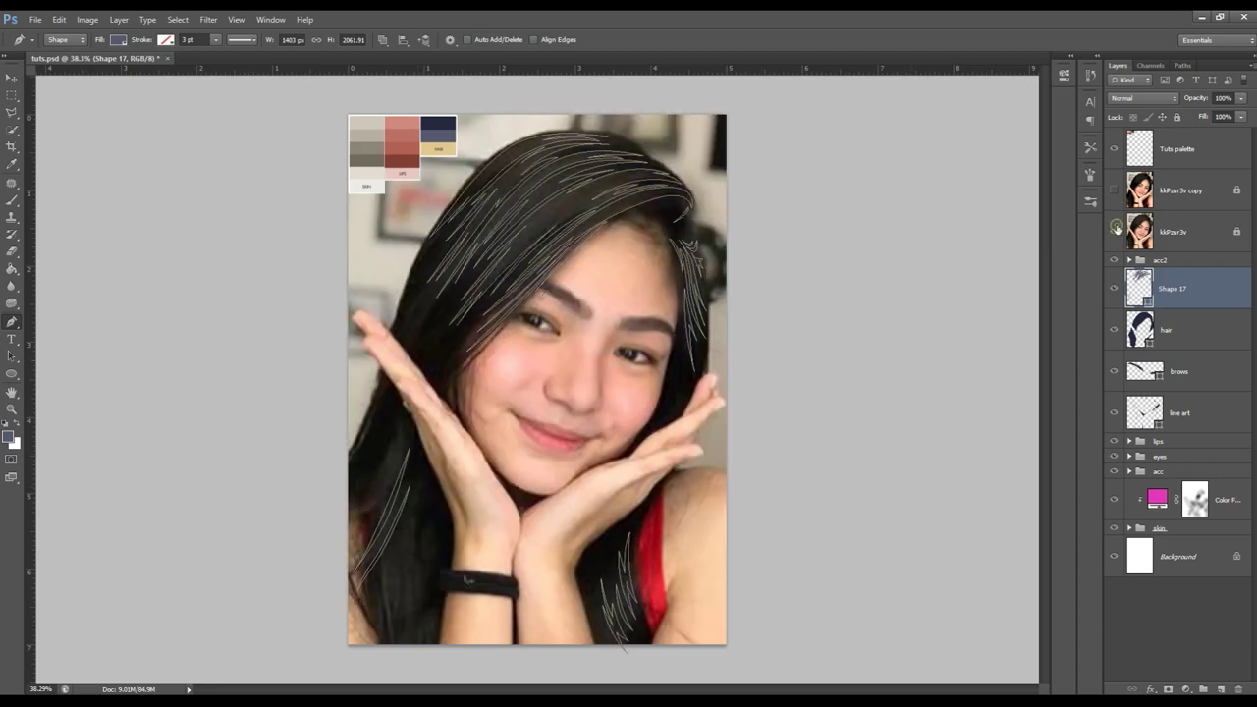
key("z")
left_click_drag(439, 402, 497, 413)
key("p")
left_click(383, 40)
left_click(416, 72)
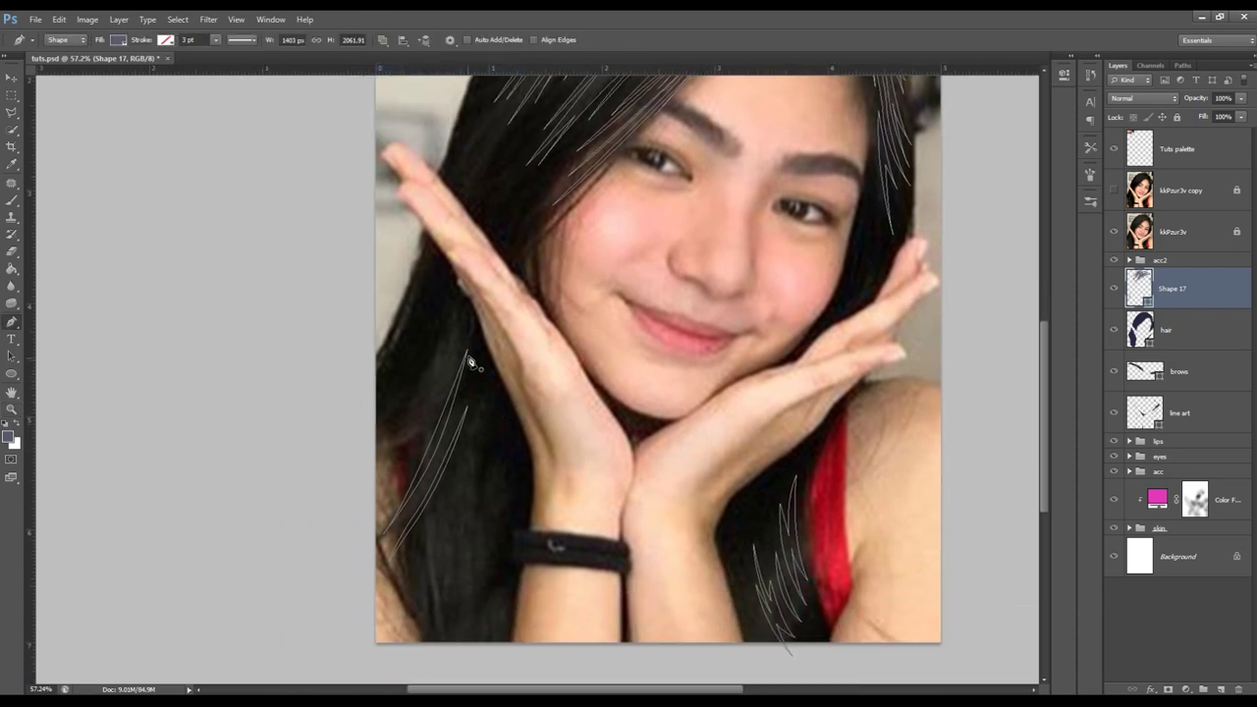
- Draw a curved strand beside the left hand tapering to a lower tip
left_click(464, 310)
left_click_drag(441, 395, 445, 382)
left_click_drag(391, 450, 354, 477)
left_click_drag(440, 371, 452, 323)
left_click_drag(457, 367, 446, 380)
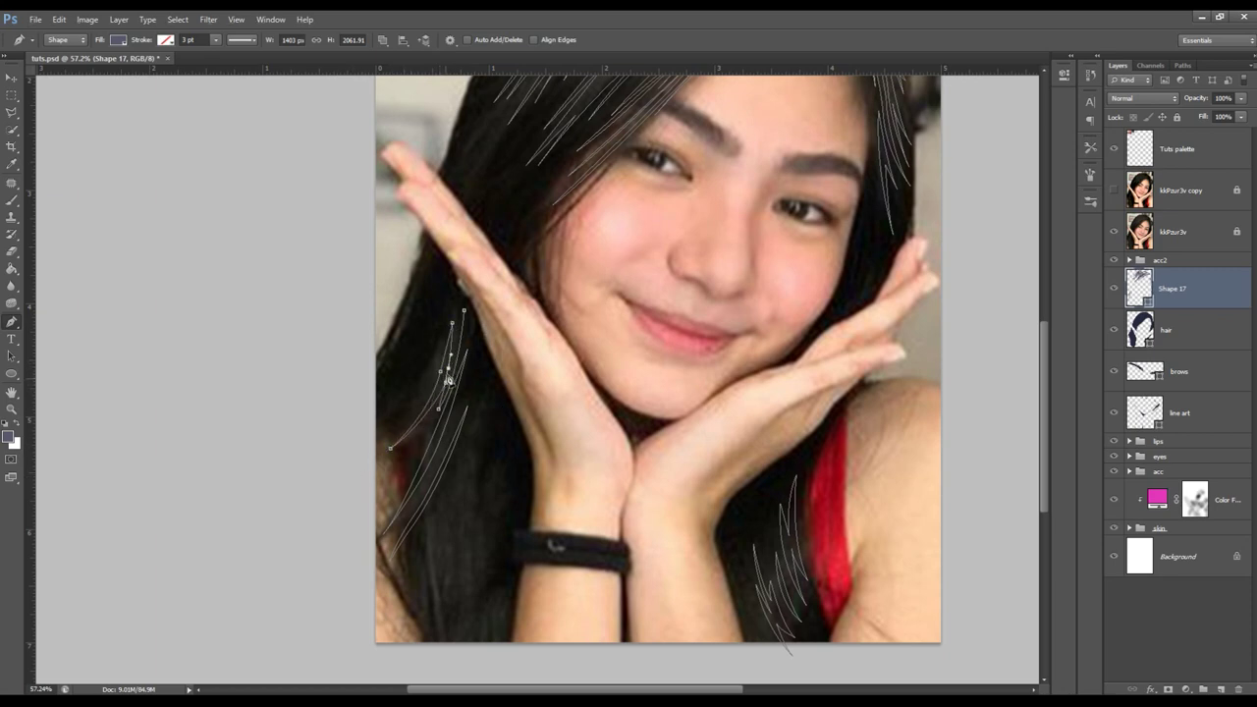
scroll(476, 324, "down", 1)
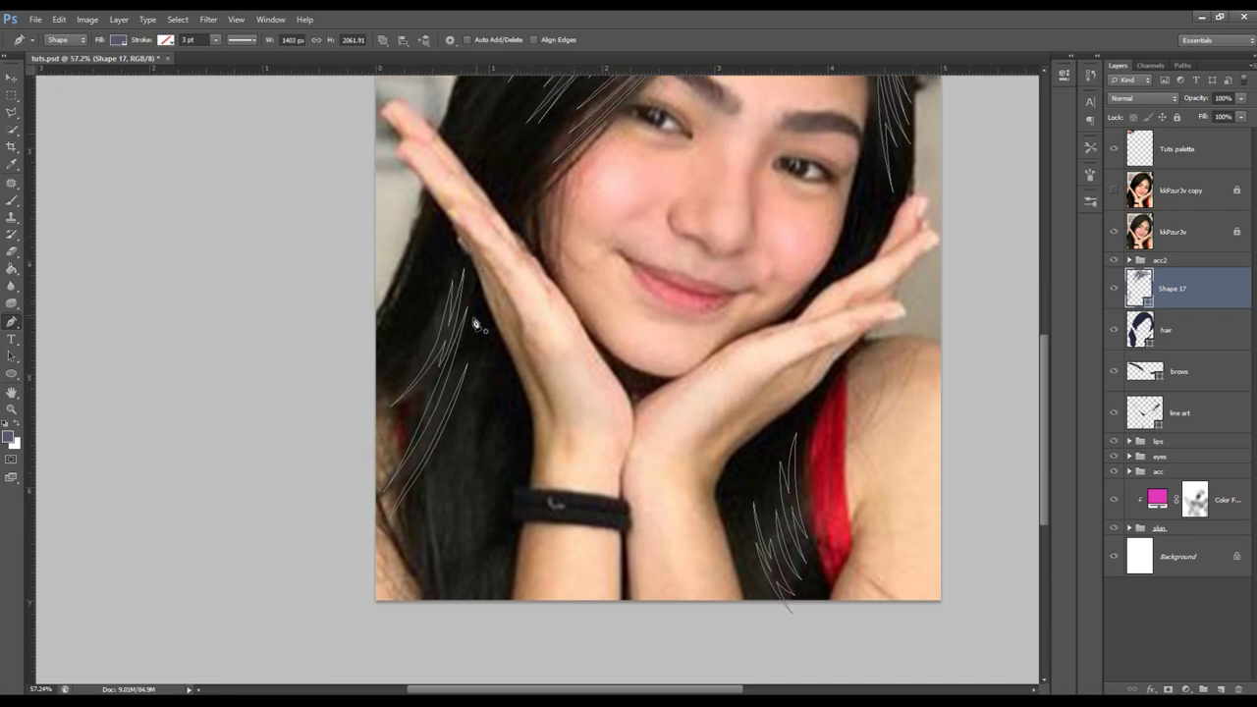
left_click_drag(429, 356, 388, 393)
scroll(479, 391, "down", 1)
scroll(490, 356, "down", 1)
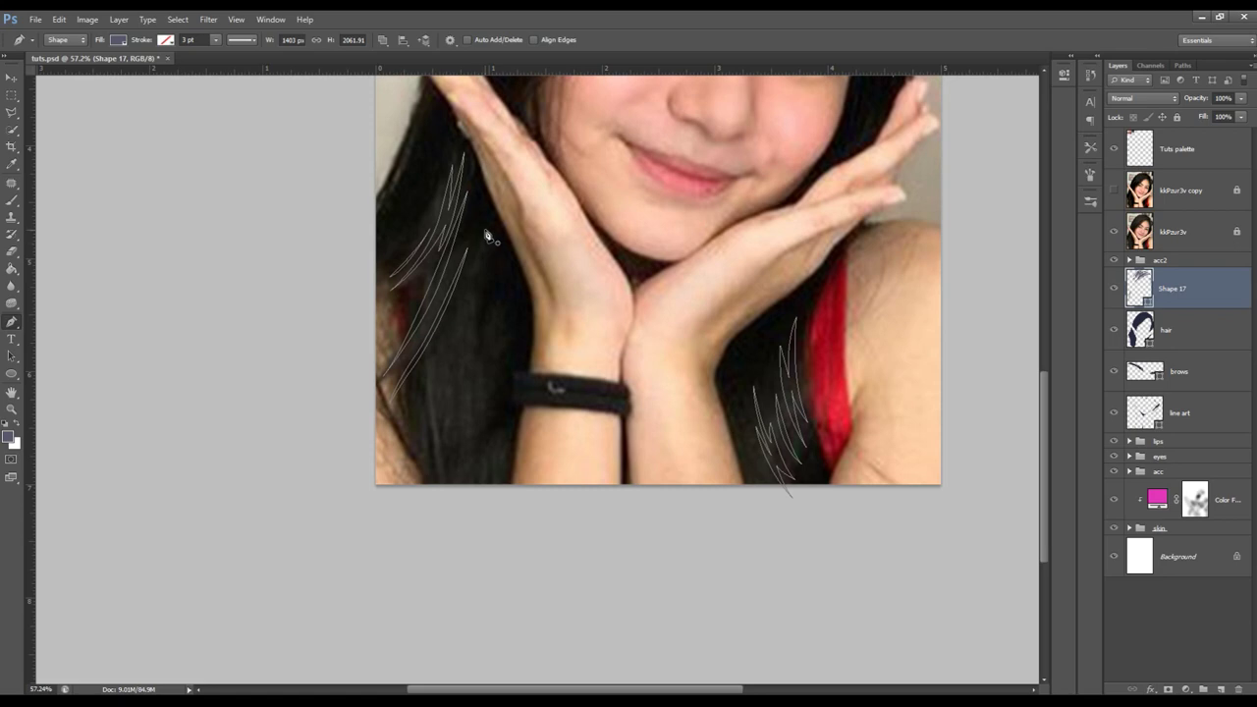
- Draw a long strand near the wrist running toward the bottom edge
left_click(479, 329)
left_click_drag(480, 377, 474, 344)
left_click_drag(478, 448, 479, 473)
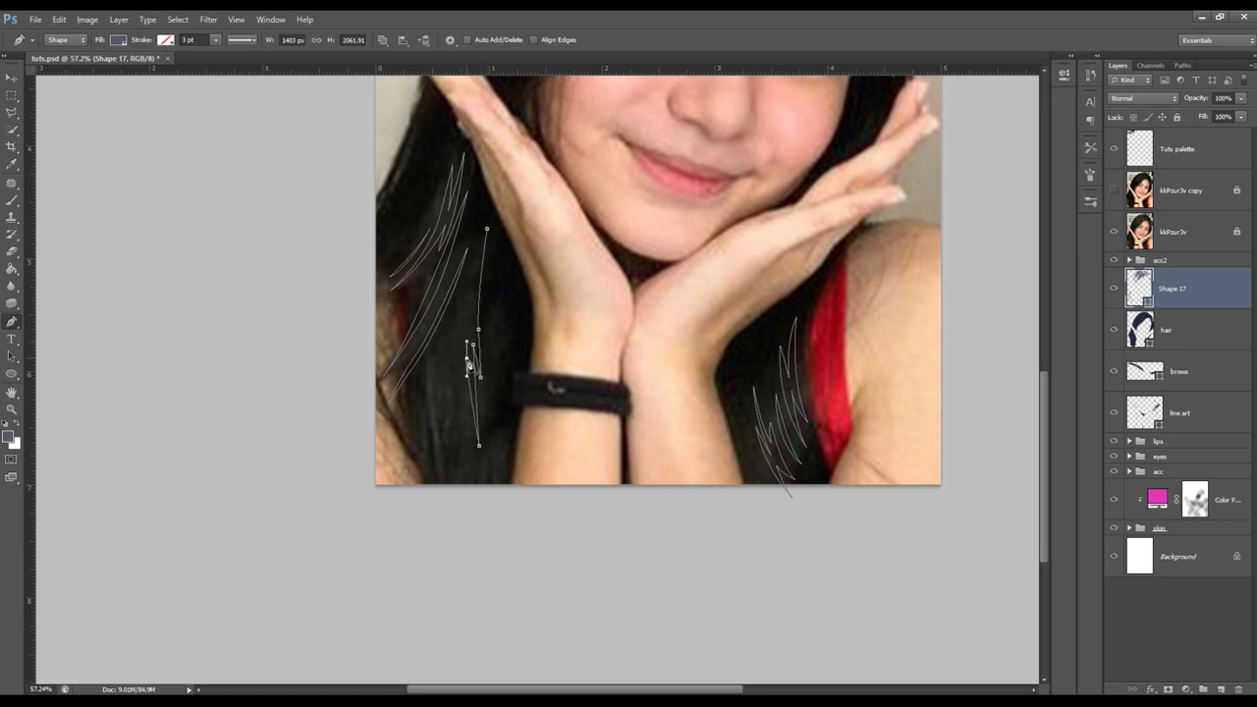
left_click_drag(456, 476, 451, 501)
mouse_move(458, 386)
left_mouse_down()
mouse_move(457, 340)
mouse_move(467, 348)
left_mouse_up()
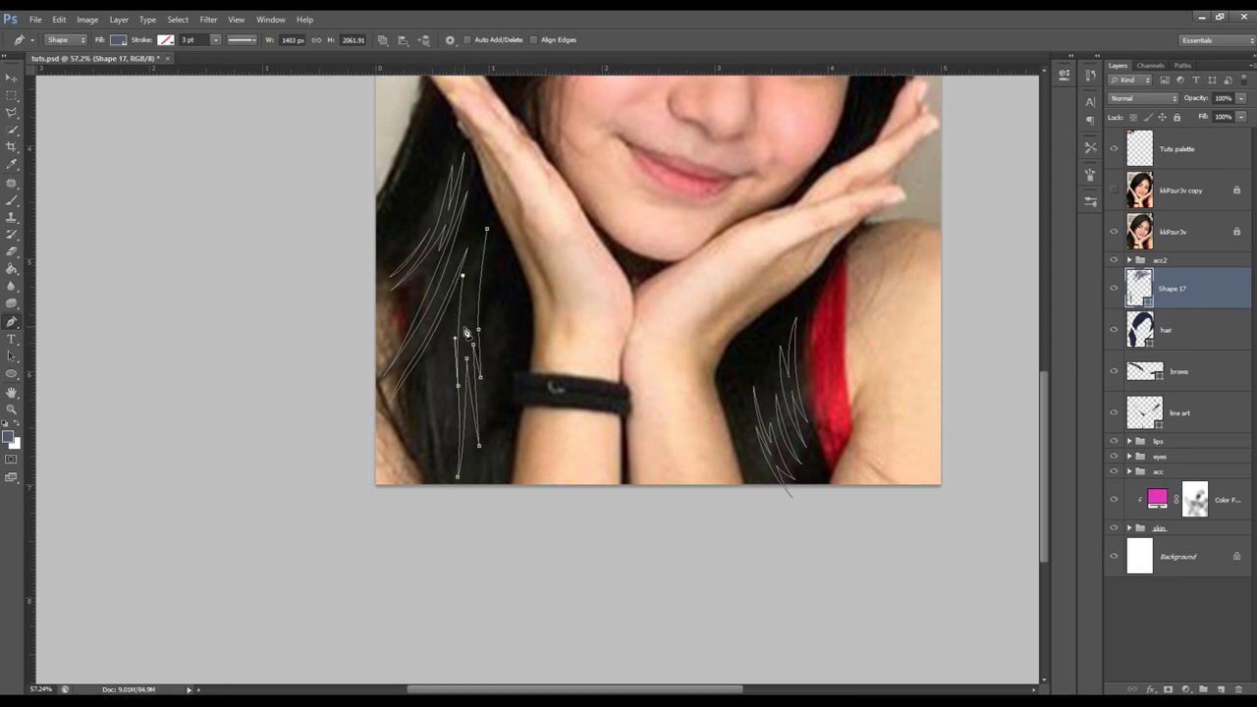
left_click_drag(474, 249, 475, 314)
key("Escape")
- Add more strands on the lower left hair reaching the canvas bottom
scroll(461, 294, "down", 2)
left_click_drag(450, 337, 447, 429)
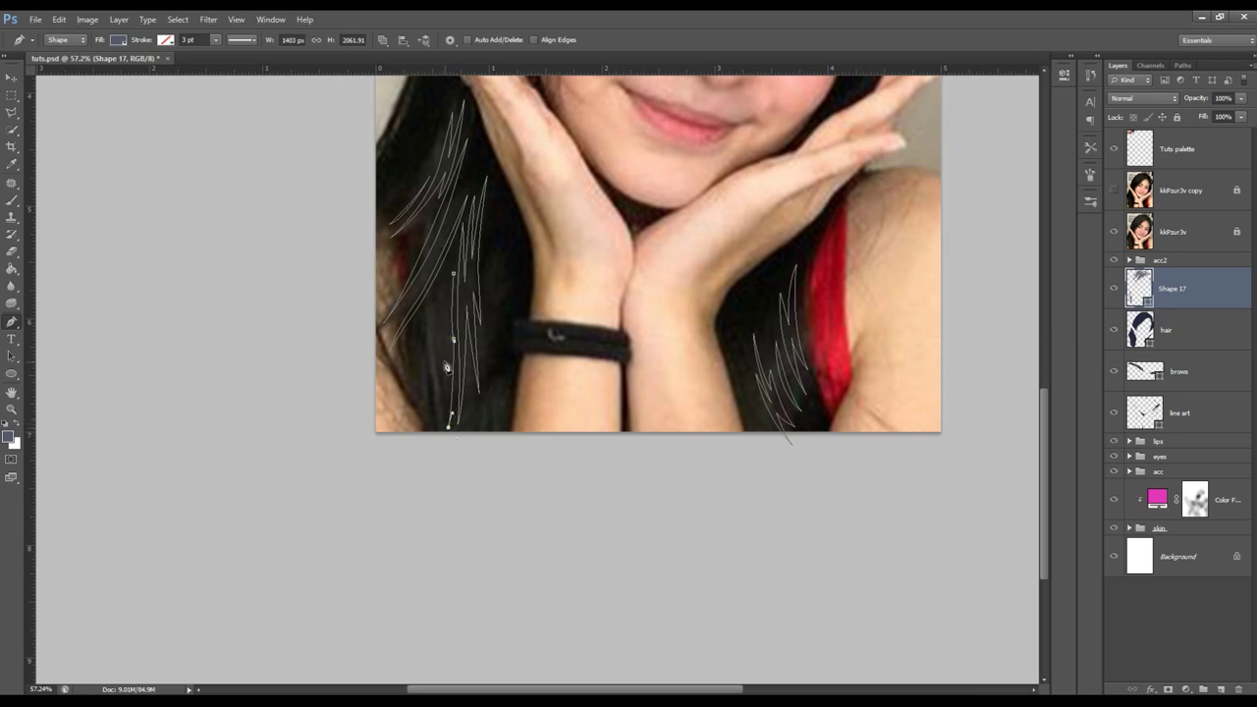
key("Escape")
left_click(450, 269)
left_click_drag(439, 327, 440, 352)
left_click(433, 434)
left_click_drag(435, 354, 428, 373)
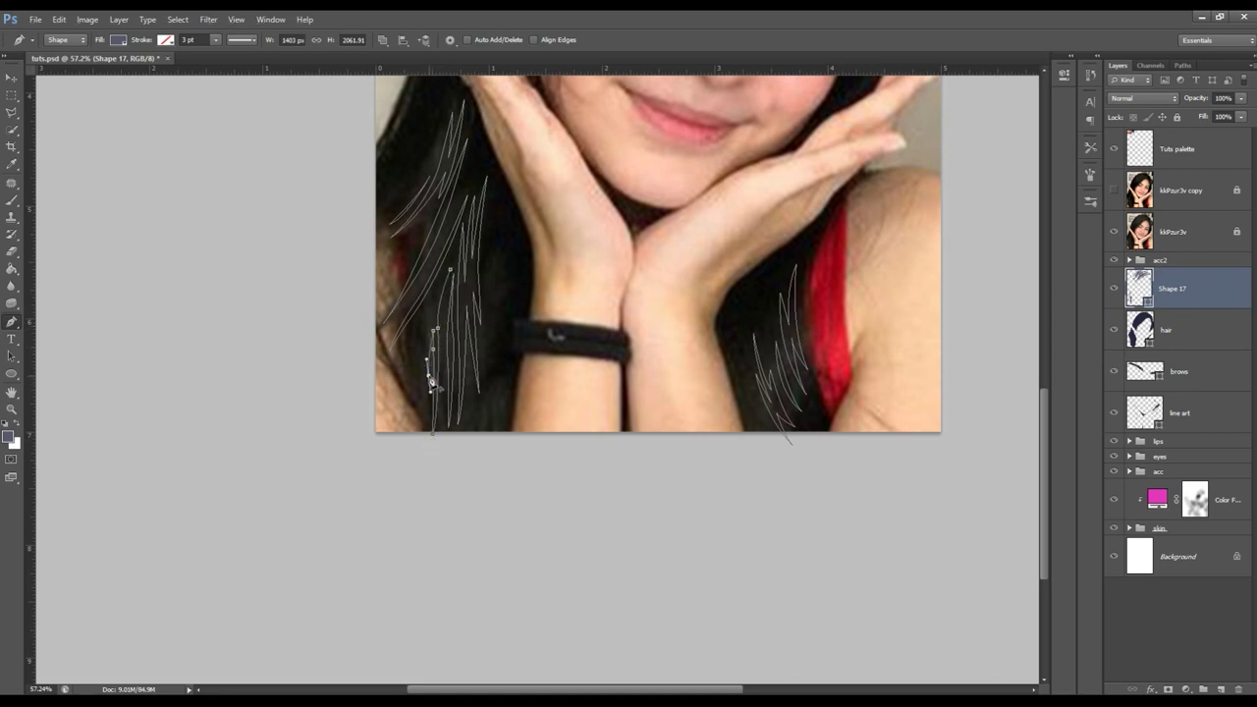
mouse_move(431, 325)
left_mouse_down()
mouse_move(439, 288)
mouse_move(435, 321)
left_mouse_up()
key("Return")
- Zoom in on the portrait and compare with the reference photo, leaving it hidden
left_click(1112, 231)
left_click(1179, 148)
key("z")
scroll(596, 432, "down", 5)
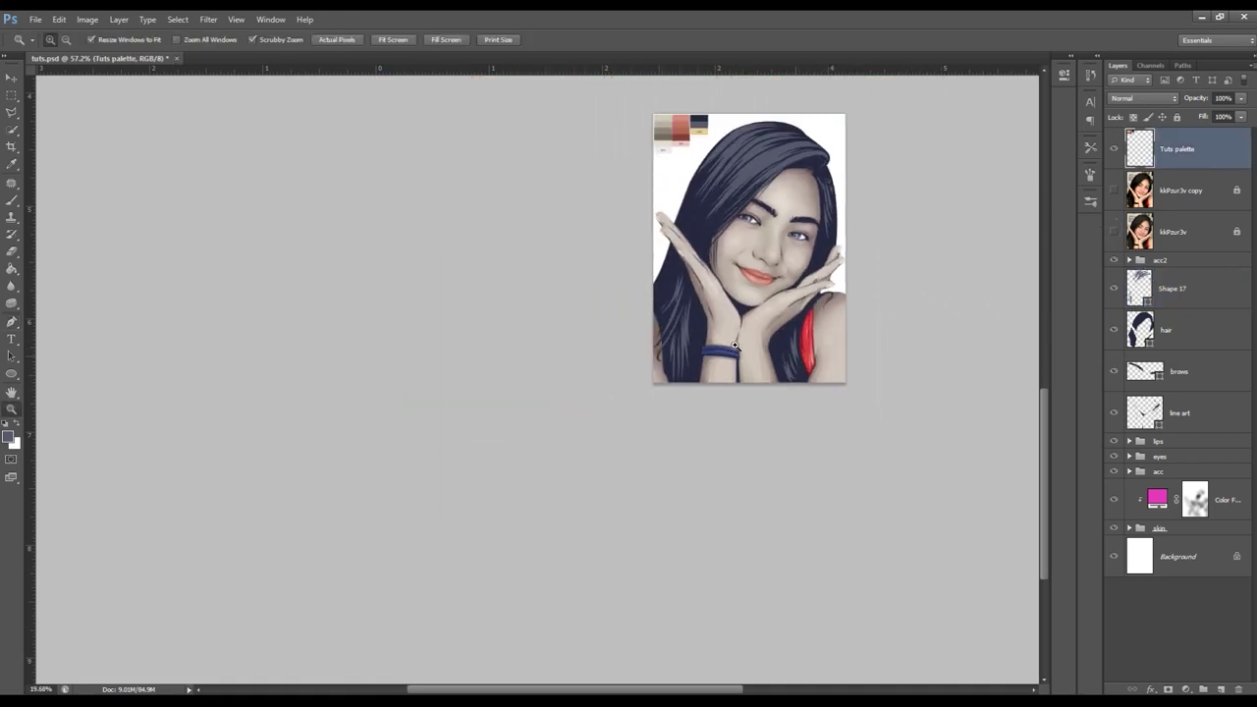
scroll(597, 432, "up", 2)
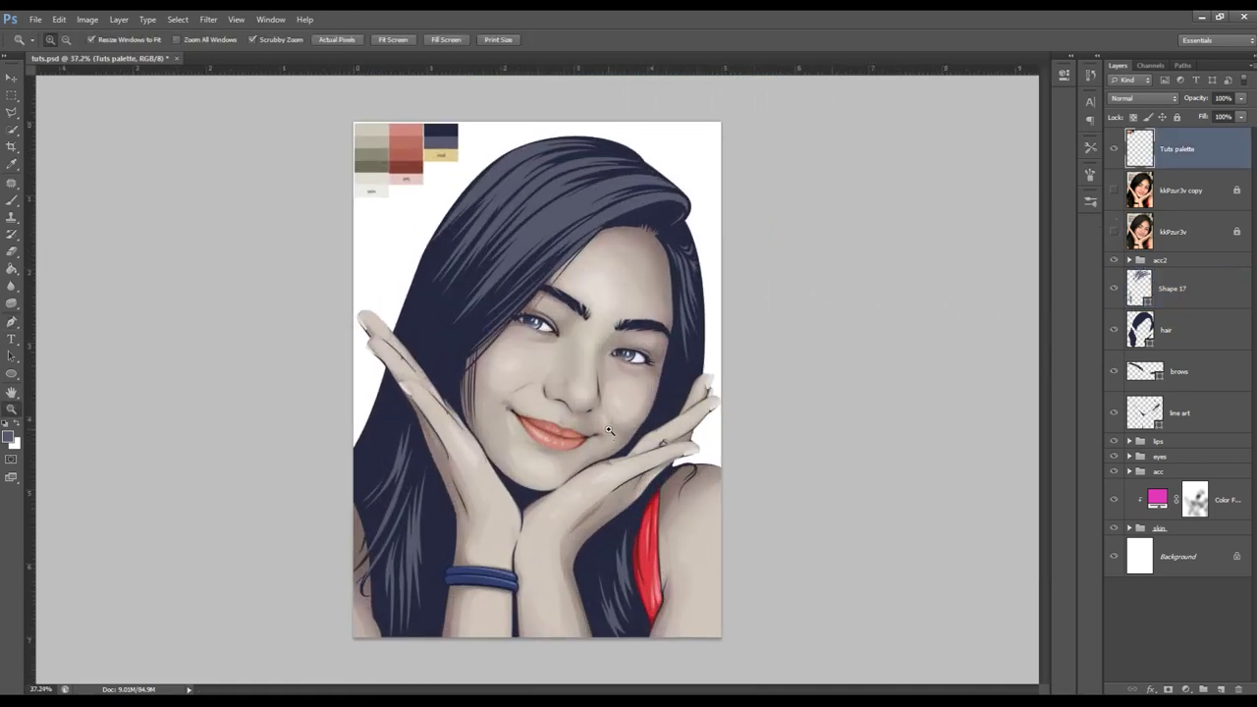
left_click_drag(567, 419, 694, 416)
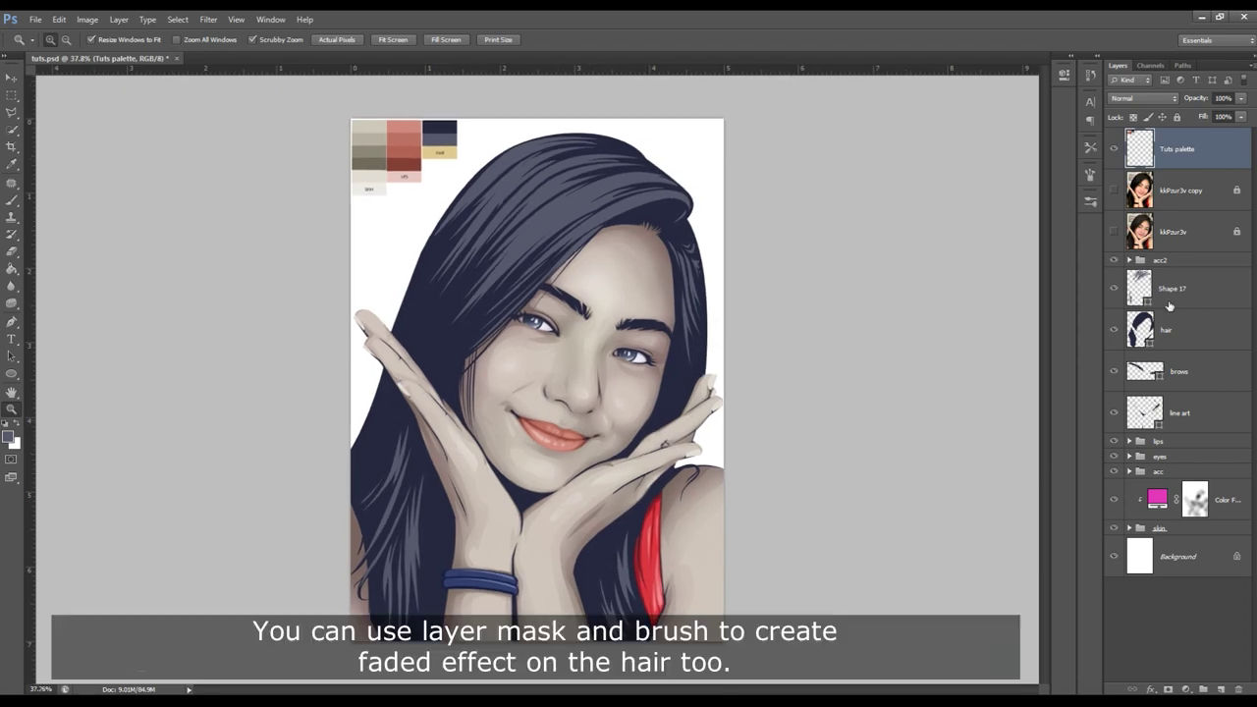
left_click(1114, 232)
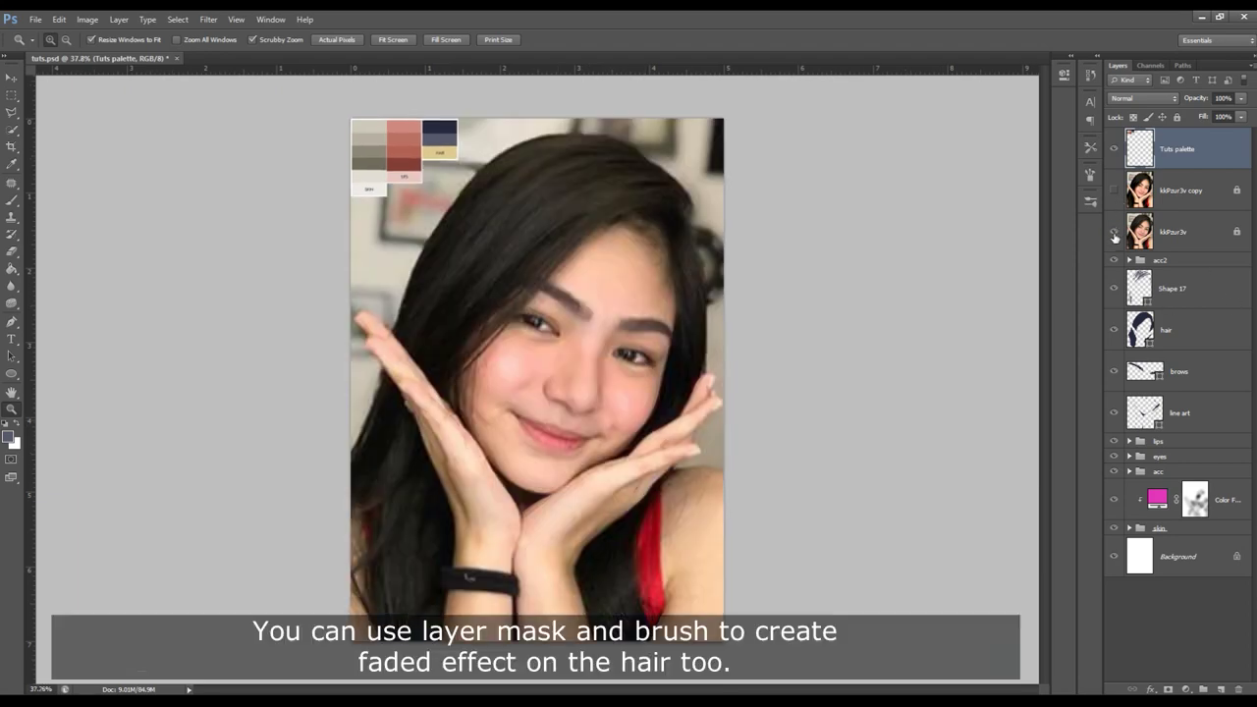
double_click(1114, 233)
left_click(1113, 234)
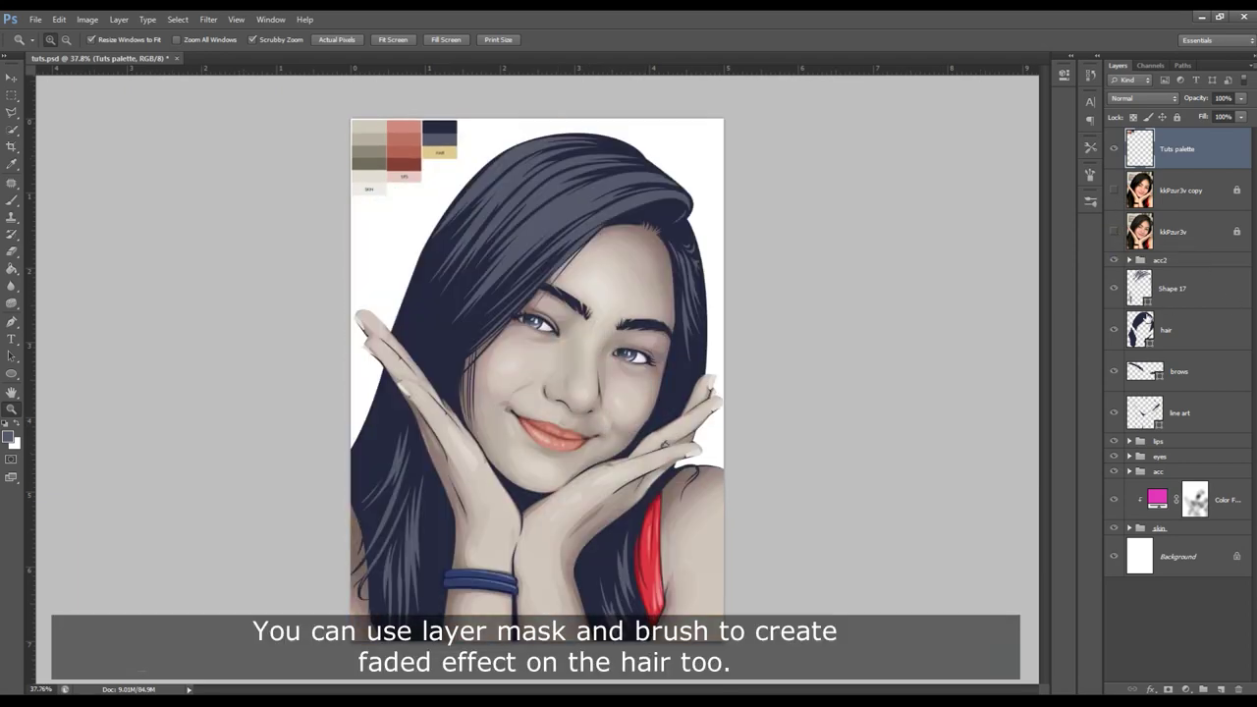
- Clip Shape 17 to the hair layer, add a layer mask, and set a 20% opacity brush at size 100
left_click(1149, 293)
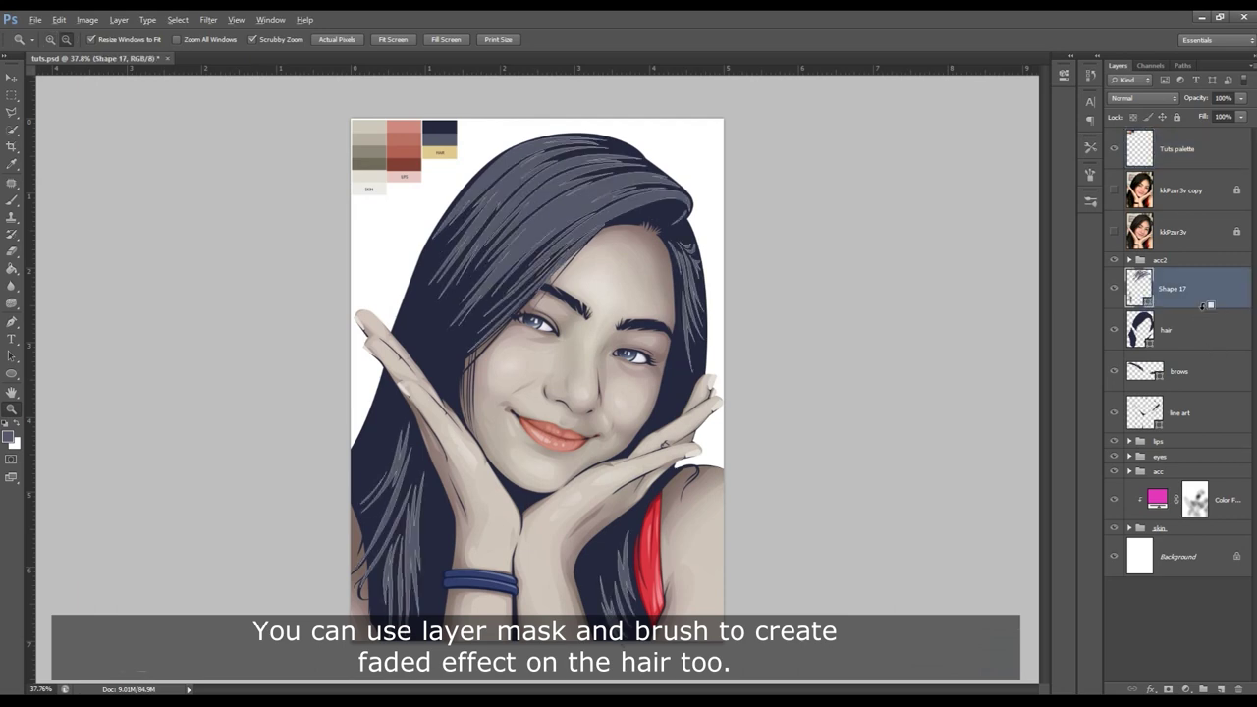
left_click(1204, 311, "alt")
left_click(1186, 689)
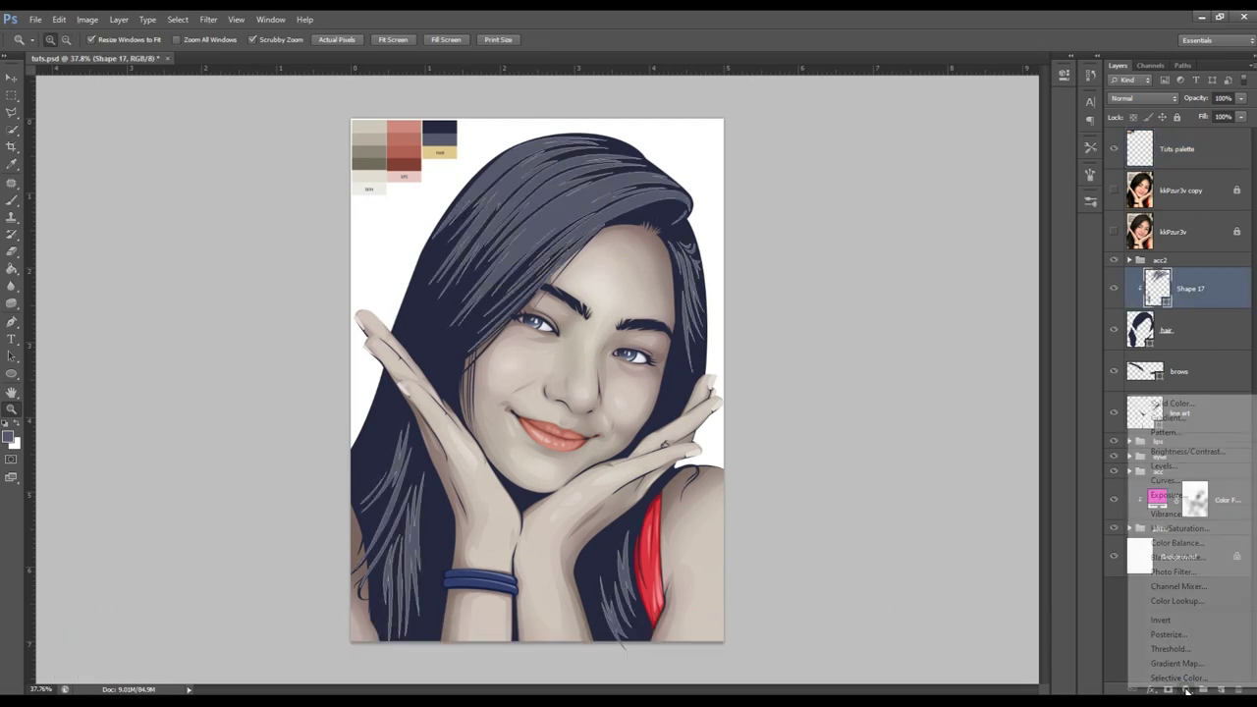
left_click(1026, 568)
left_click(1169, 689)
key("b")
key("2")
key("bracketright")
key("bracketright")
key("bracketright")
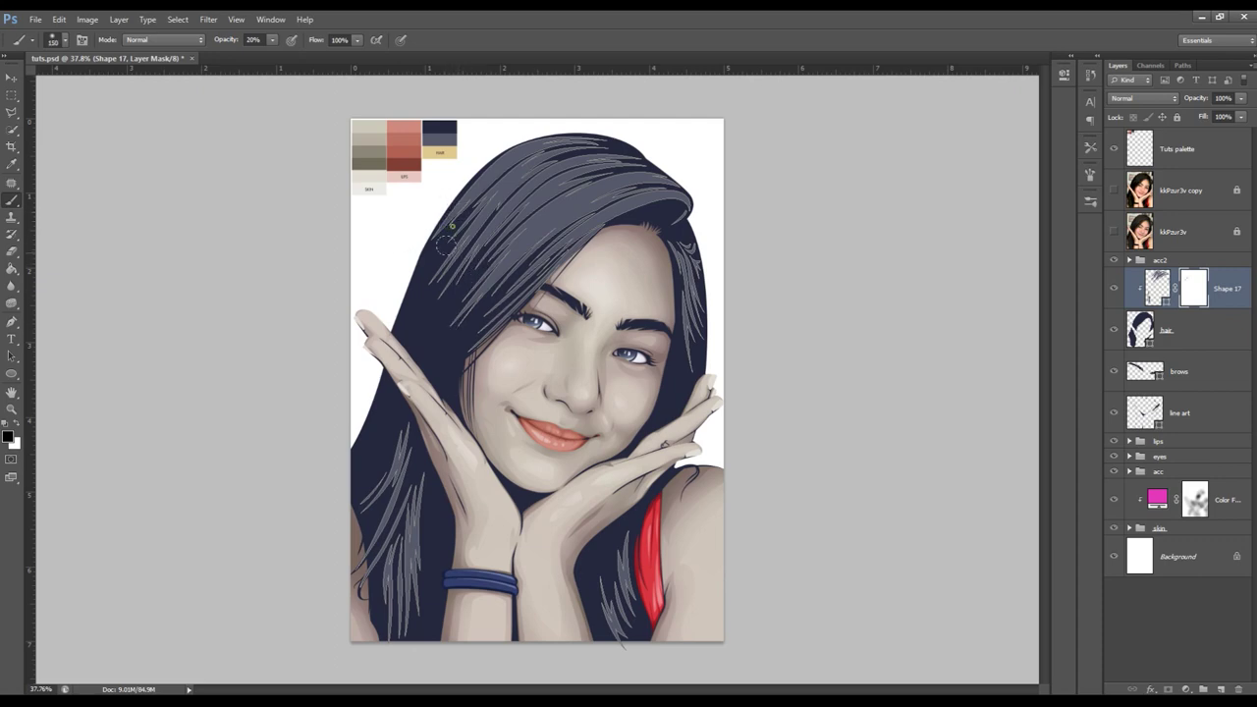
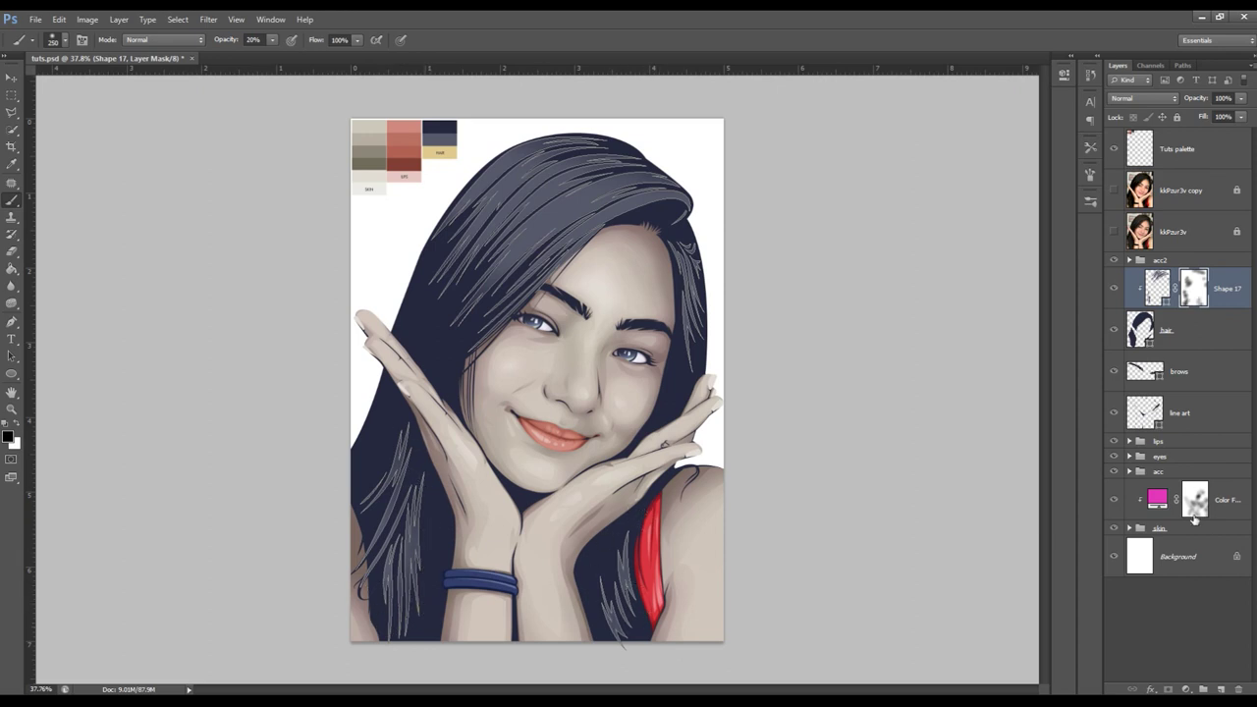
- Reselect the Shape 17 strand layer and reduce the brush size to 150
left_click(1179, 556)
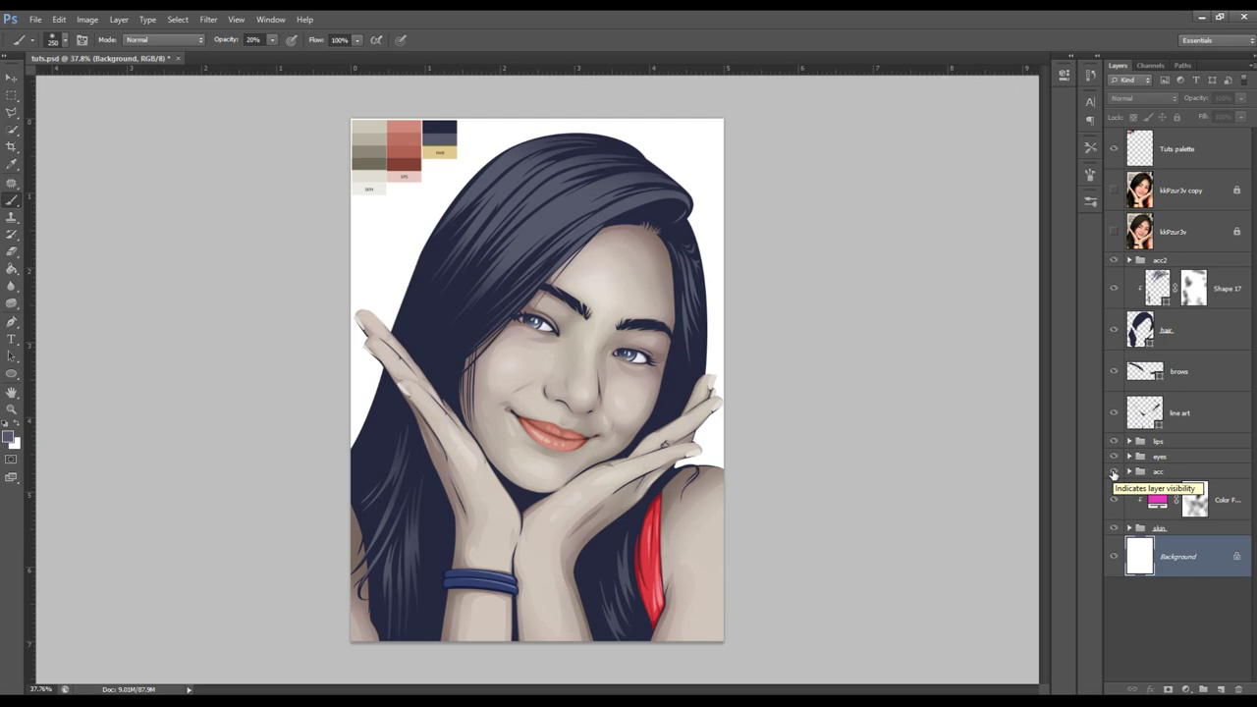
left_click(1193, 288)
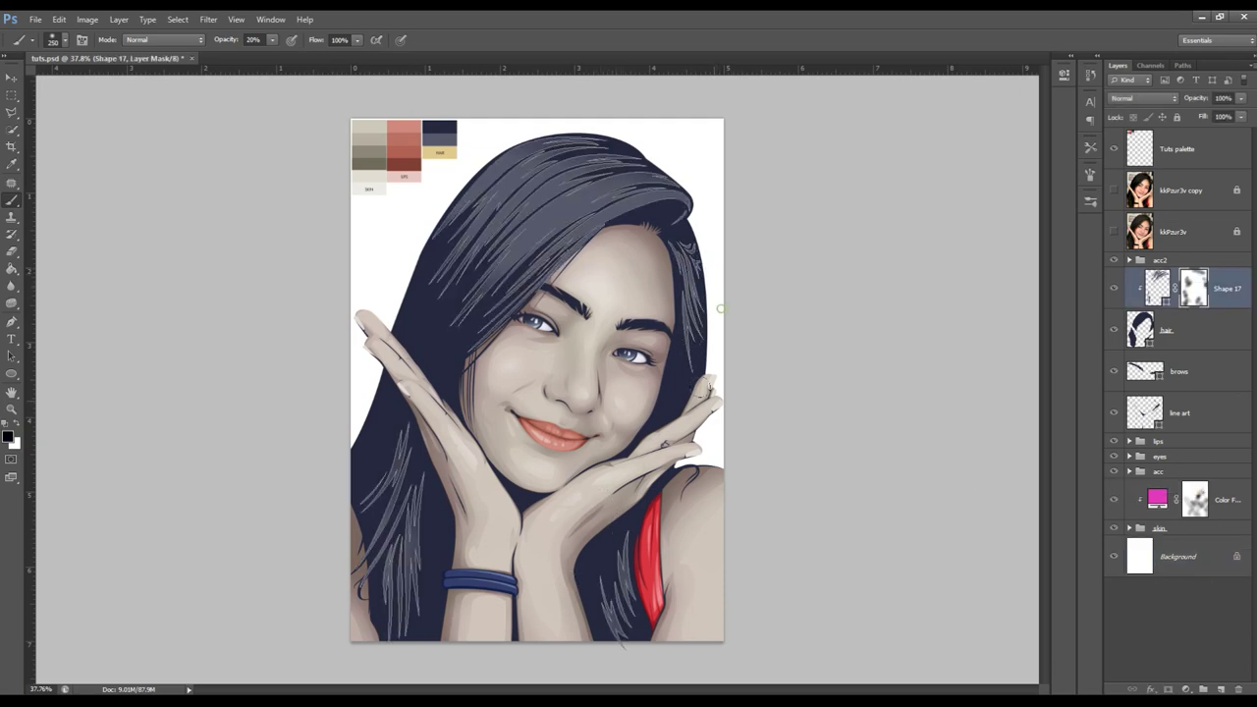
key("bracketleft")
key("bracketleft")
key("bracketleft")
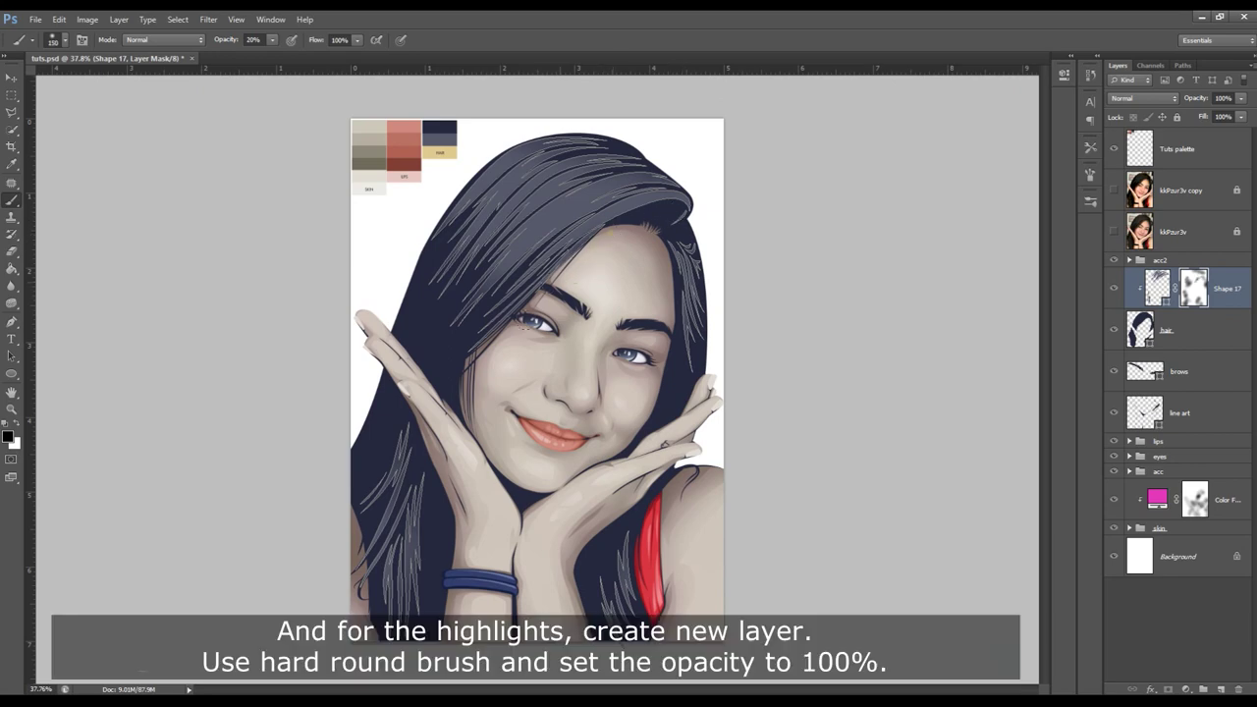
left_click(1161, 260)
key("z")
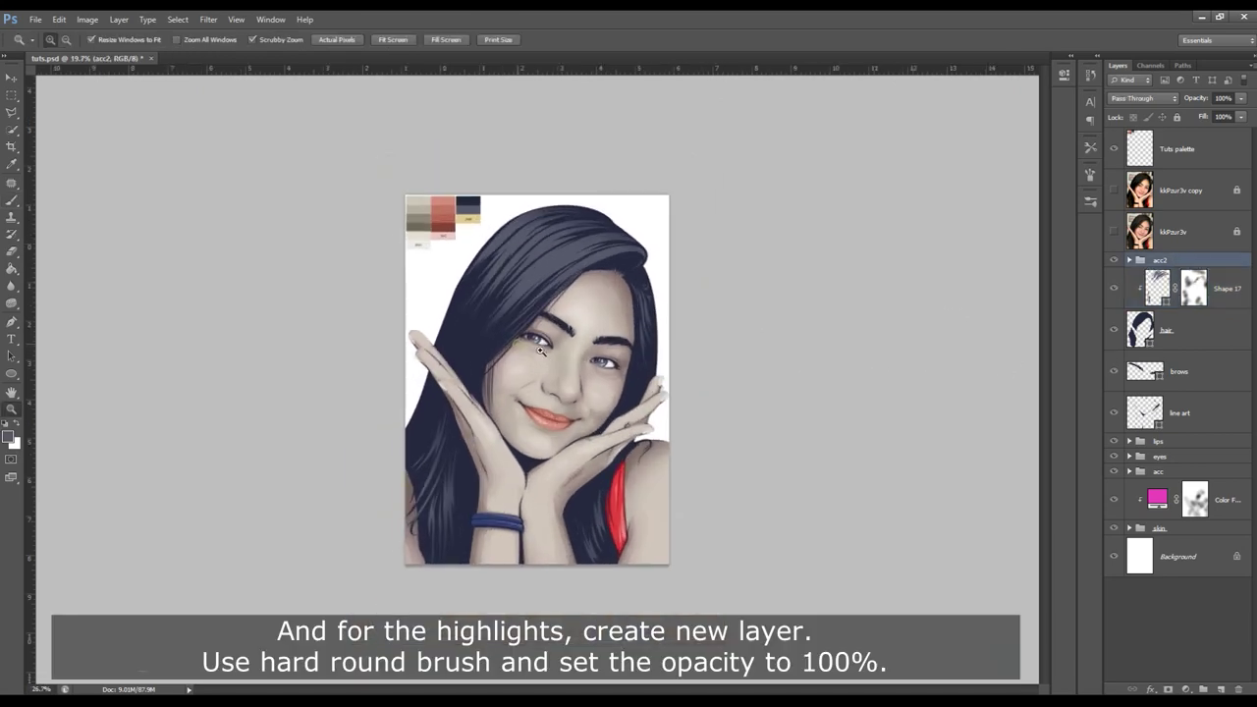
left_click(1158, 287)
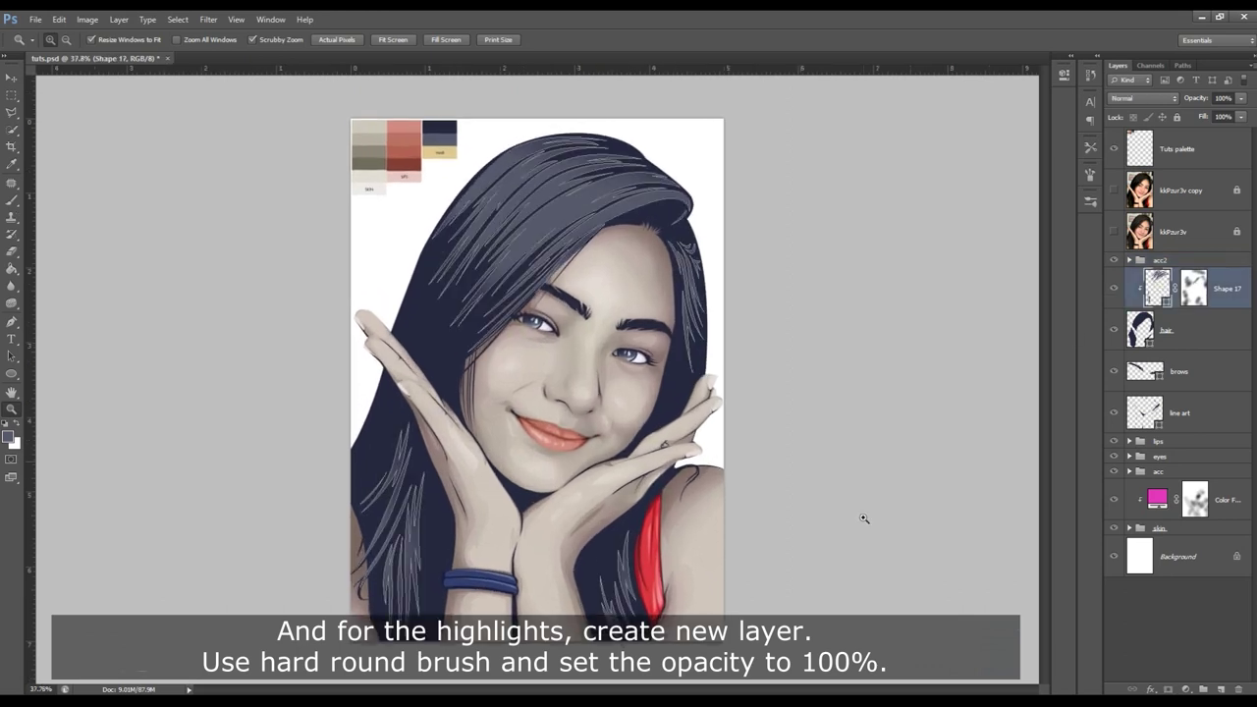
- Add Layer 1 clipped to Shape 17 and set a hard round brush at 100% opacity
left_click(1220, 690)
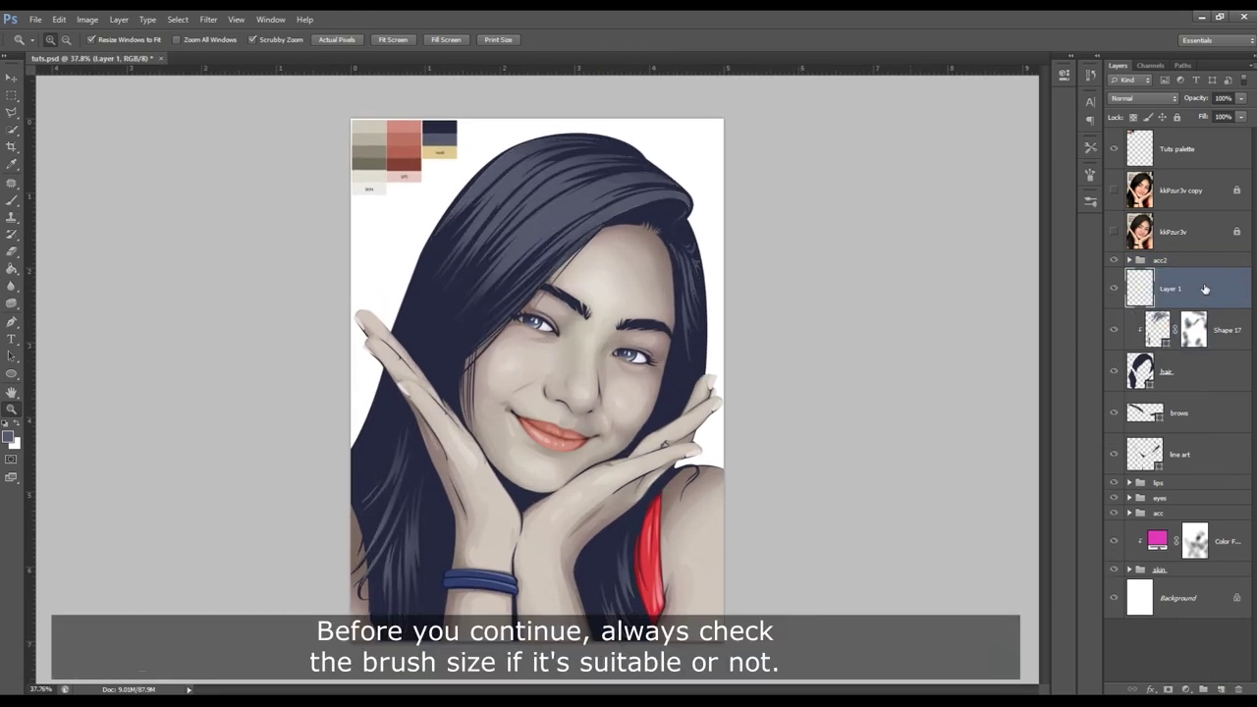
left_click(1156, 309, "alt")
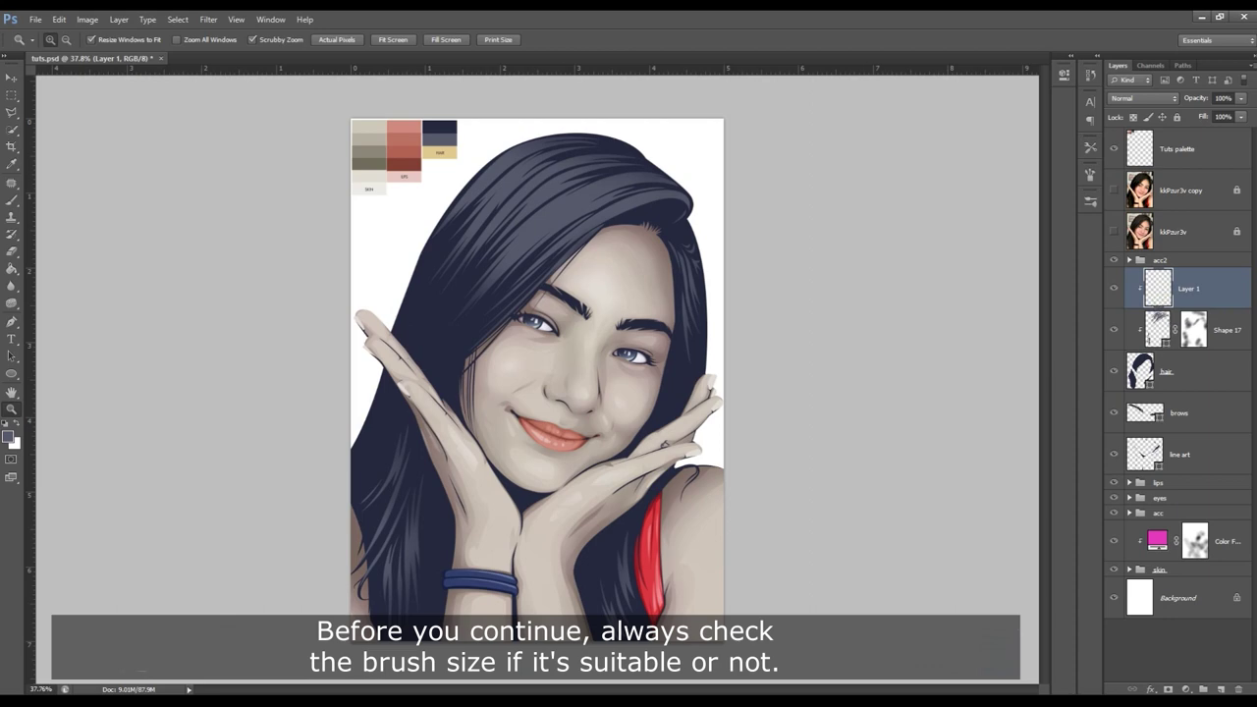
key("b")
left_click(63, 41)
left_click(131, 144)
left_click(252, 40)
type("100")
key("Return")
key("Return")
- Set a 30 px pale yellow brush on Layer 1, testing and undoing one stroke
key("bracketleft")
key("bracketleft")
key("bracketleft")
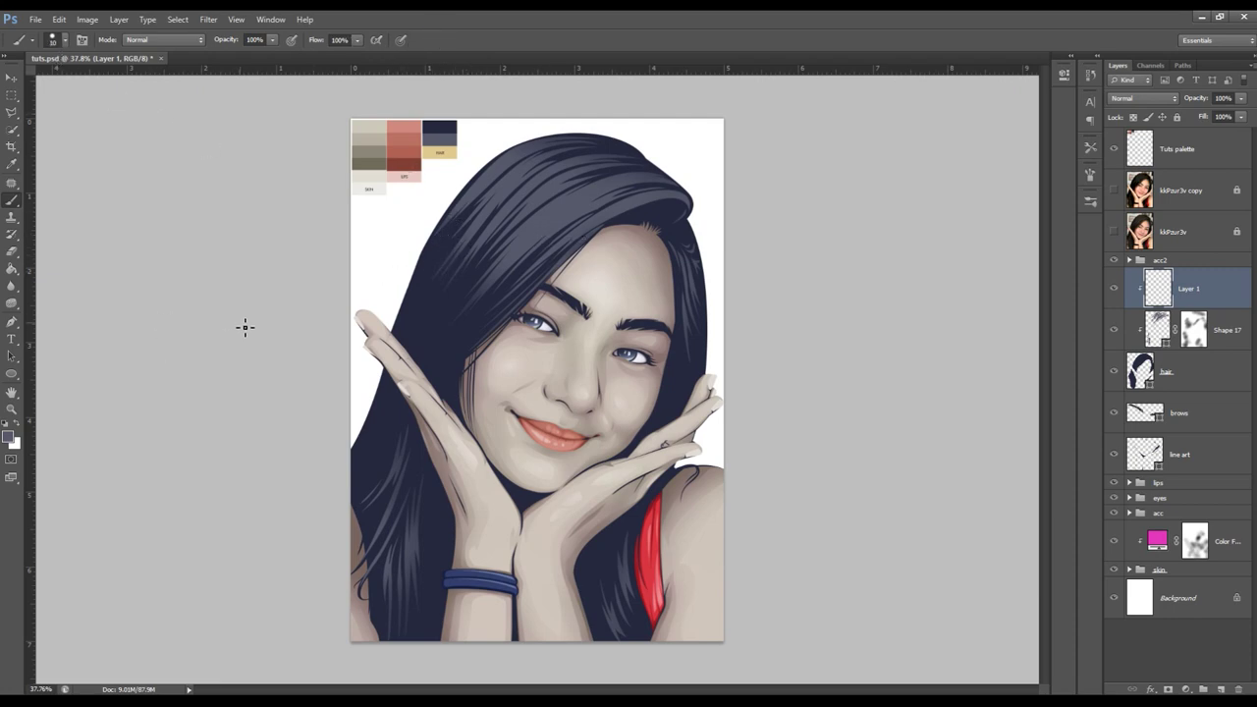
left_click(430, 149, "alt")
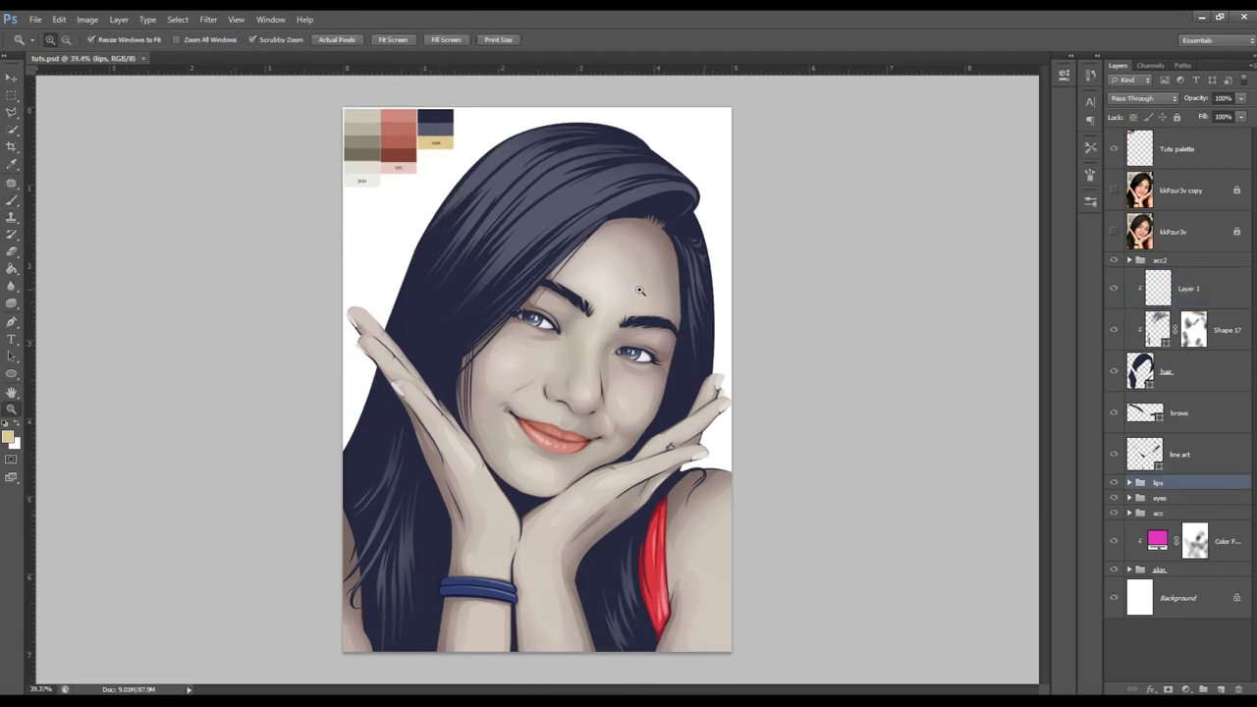
key("b")
left_click(1174, 287)
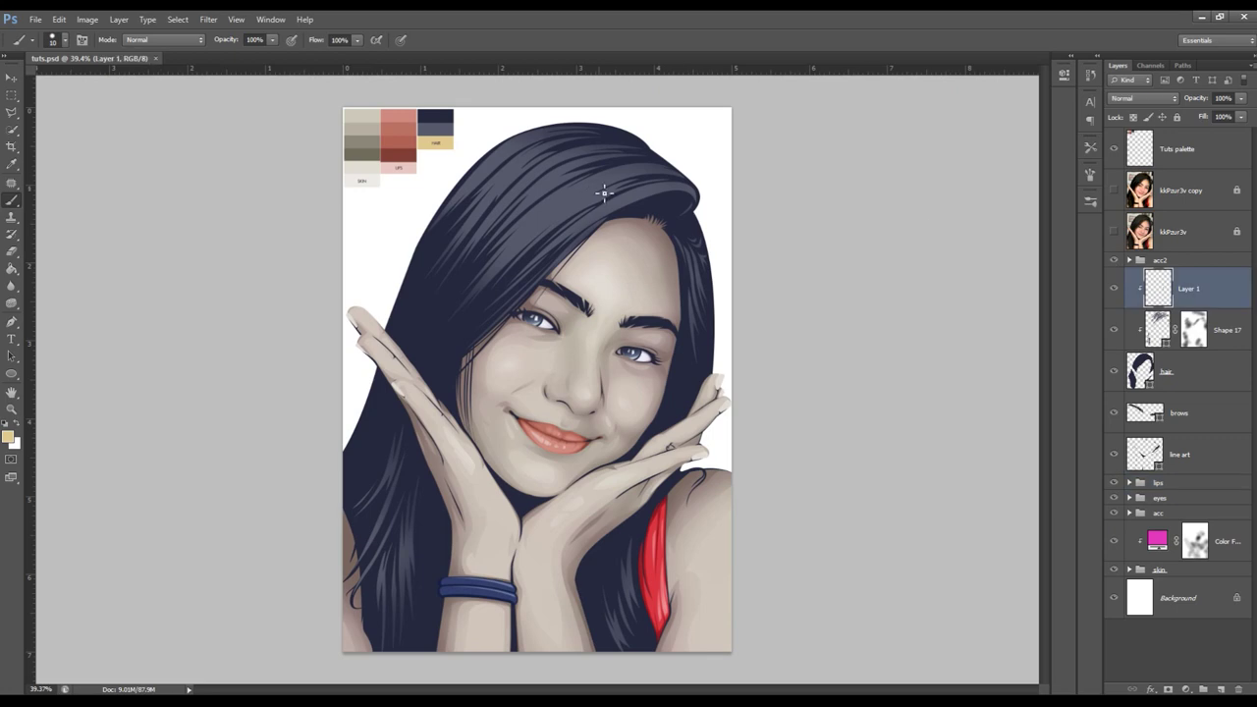
left_click_drag(619, 178, 537, 238)
key("ctrl+z")
- Try a pen strand curve, undo the stray Shape 18 layer, and set the pen to Path mode
key("p")
left_click(681, 185)
left_click(606, 199)
left_click(550, 249)
left_click(493, 304)
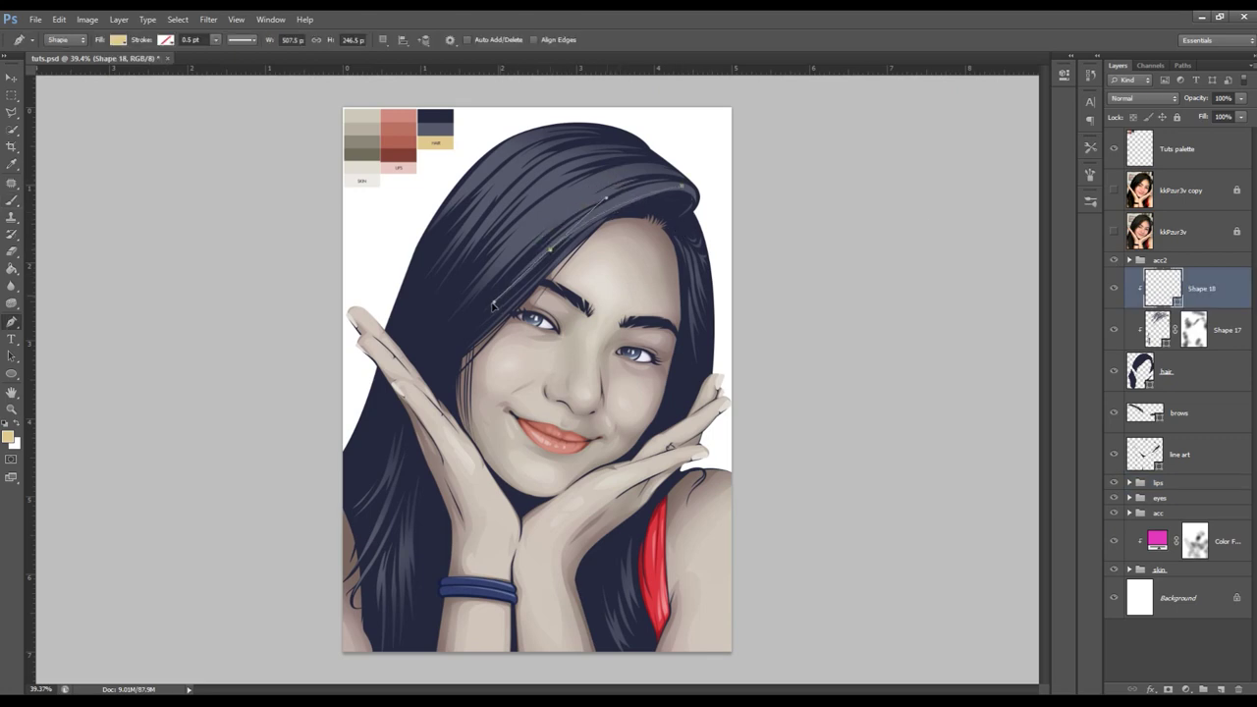
left_click(579, 171)
left_click(594, 176, "ctrl")
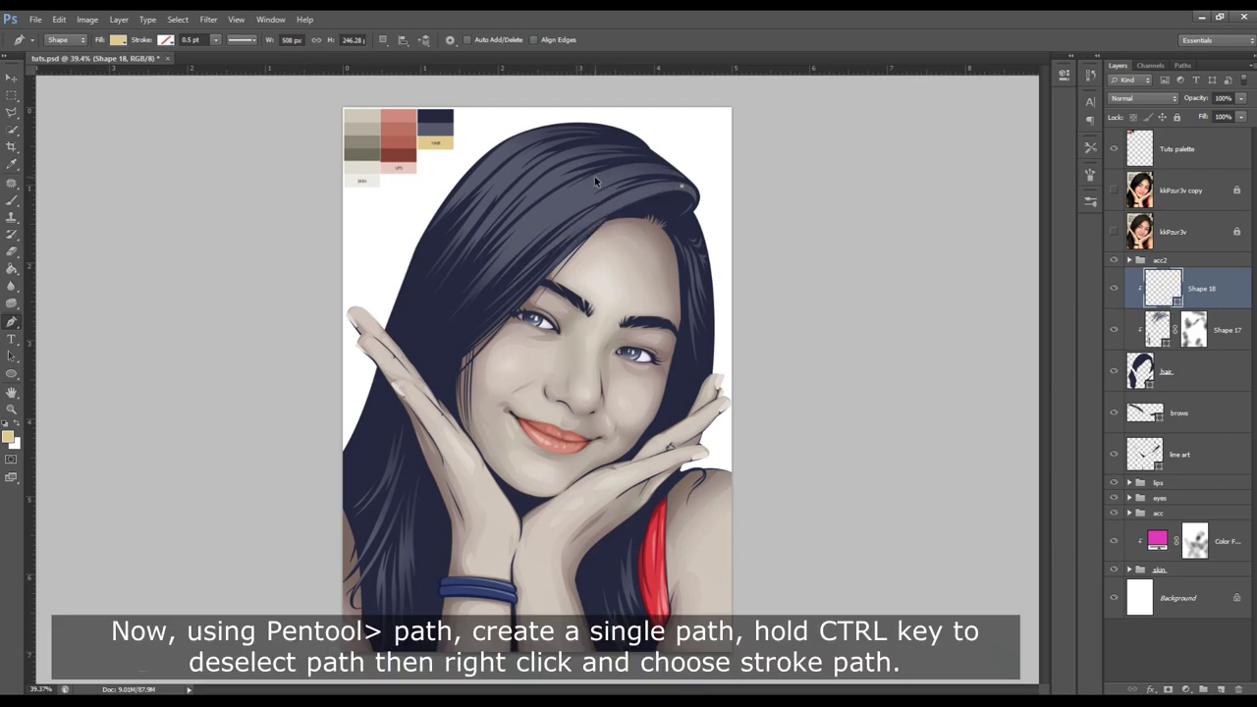
key("ctrl+alt+z")
key("ctrl+alt+z")
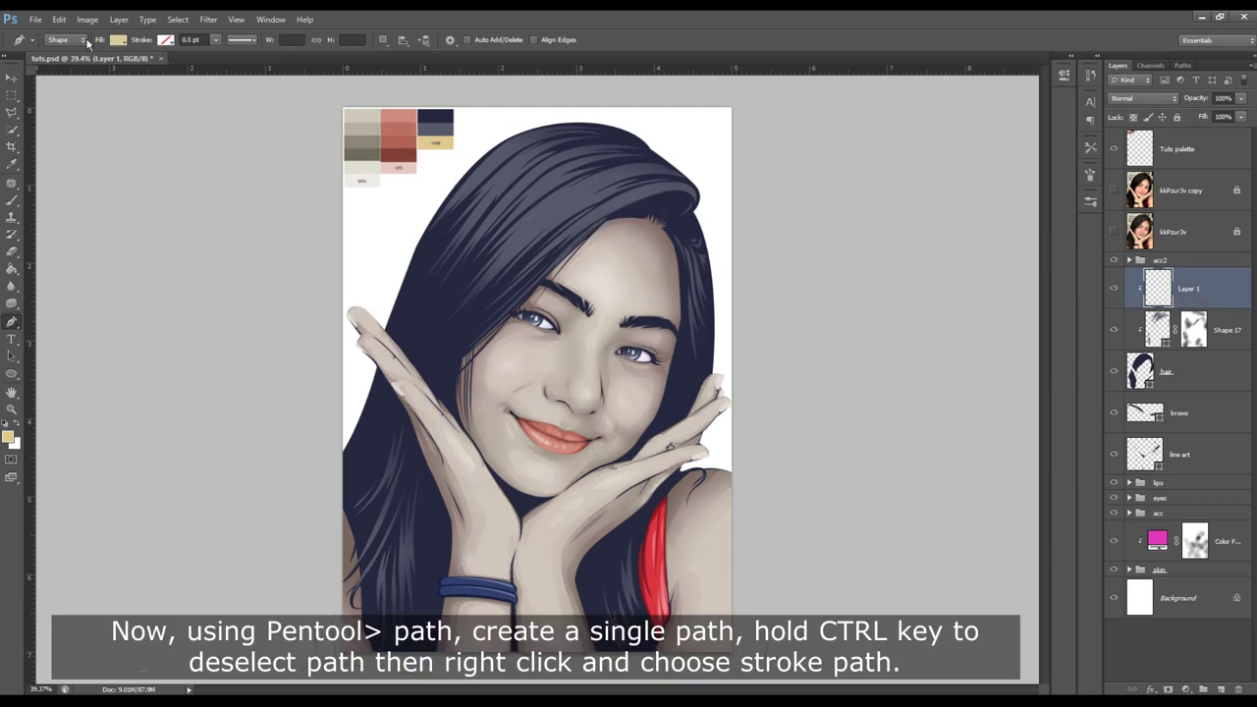
left_click(82, 40)
left_click(74, 61)
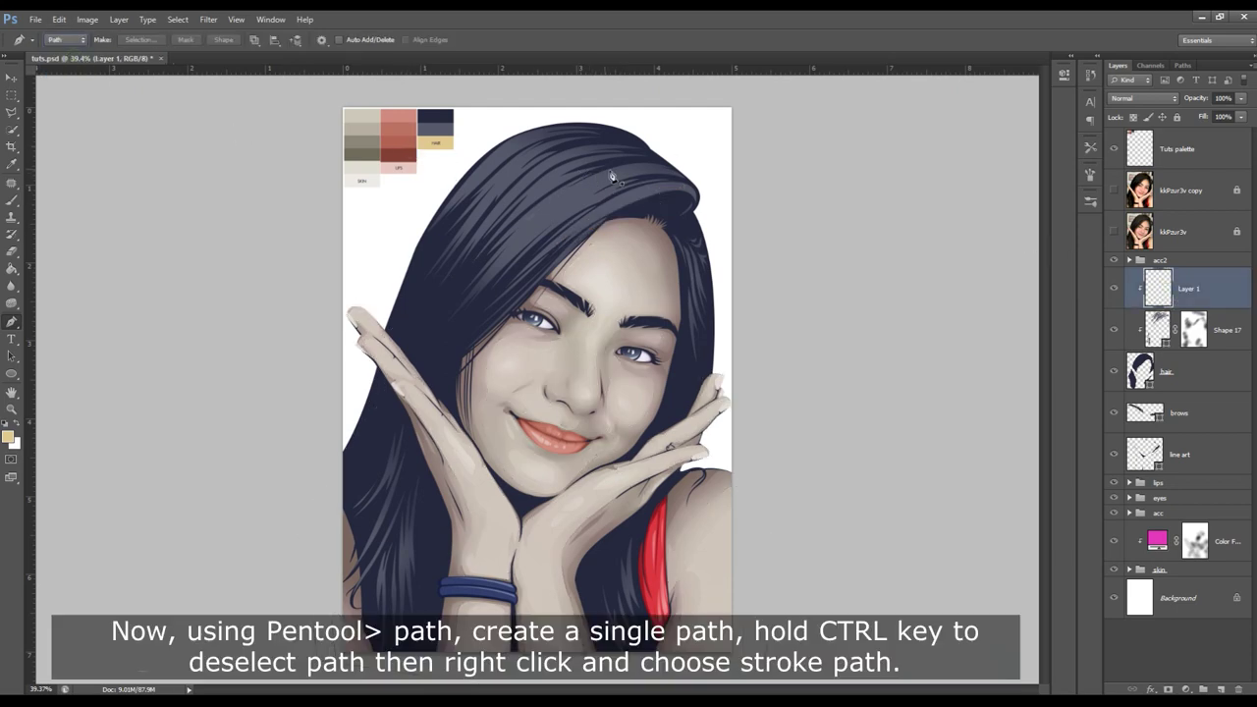
- Draw a curved strand path across the hair, test-stroke it with the brush, then undo
left_click(688, 190)
left_click(629, 254)
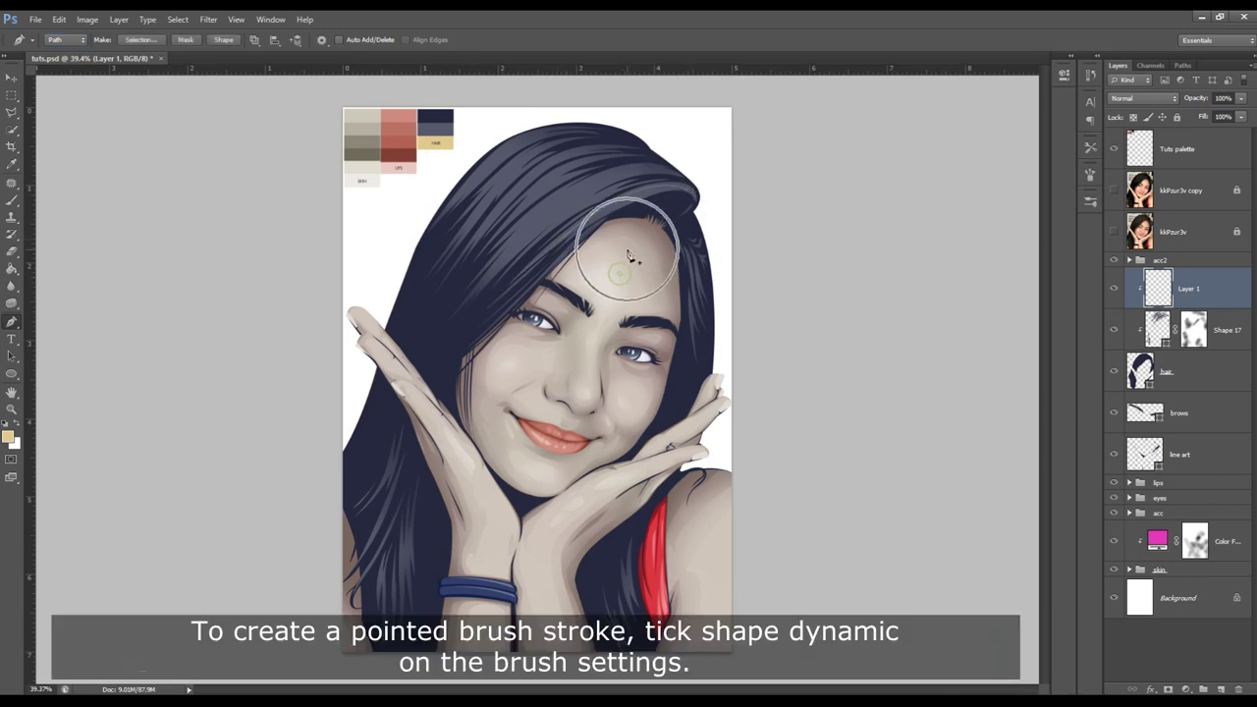
right_click(629, 254)
left_click(682, 340)
key("Return")
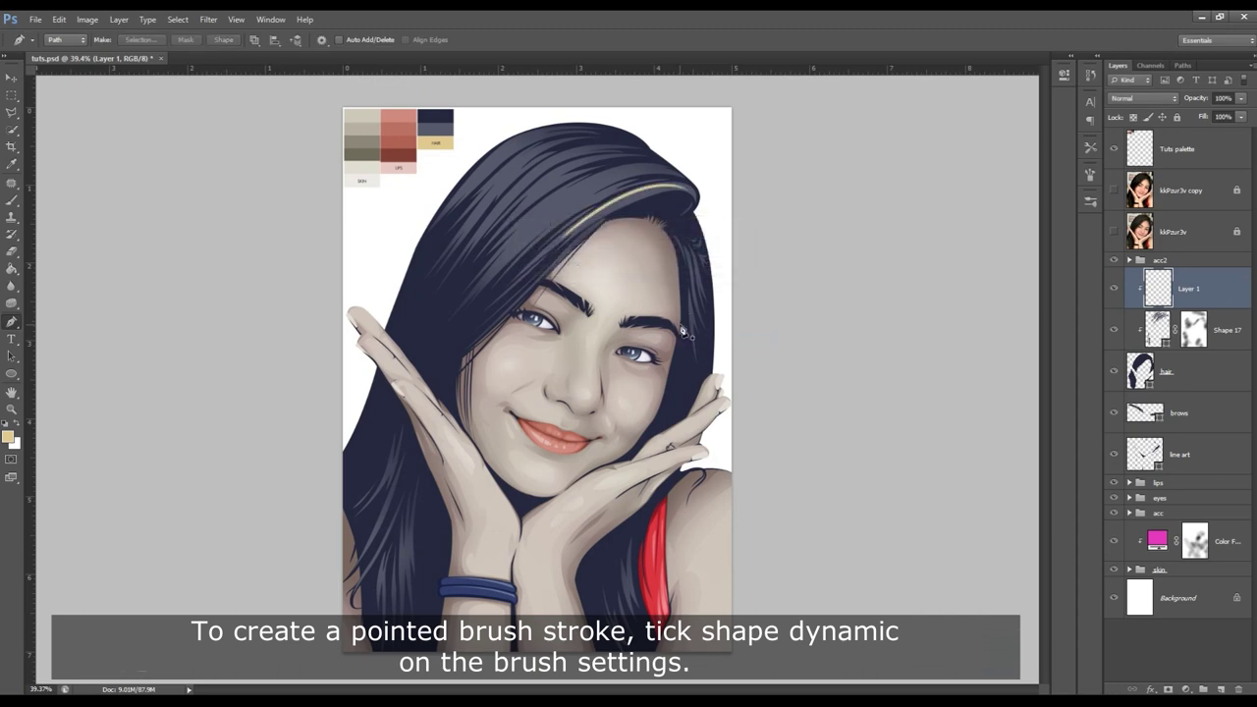
key("ctrl+z")
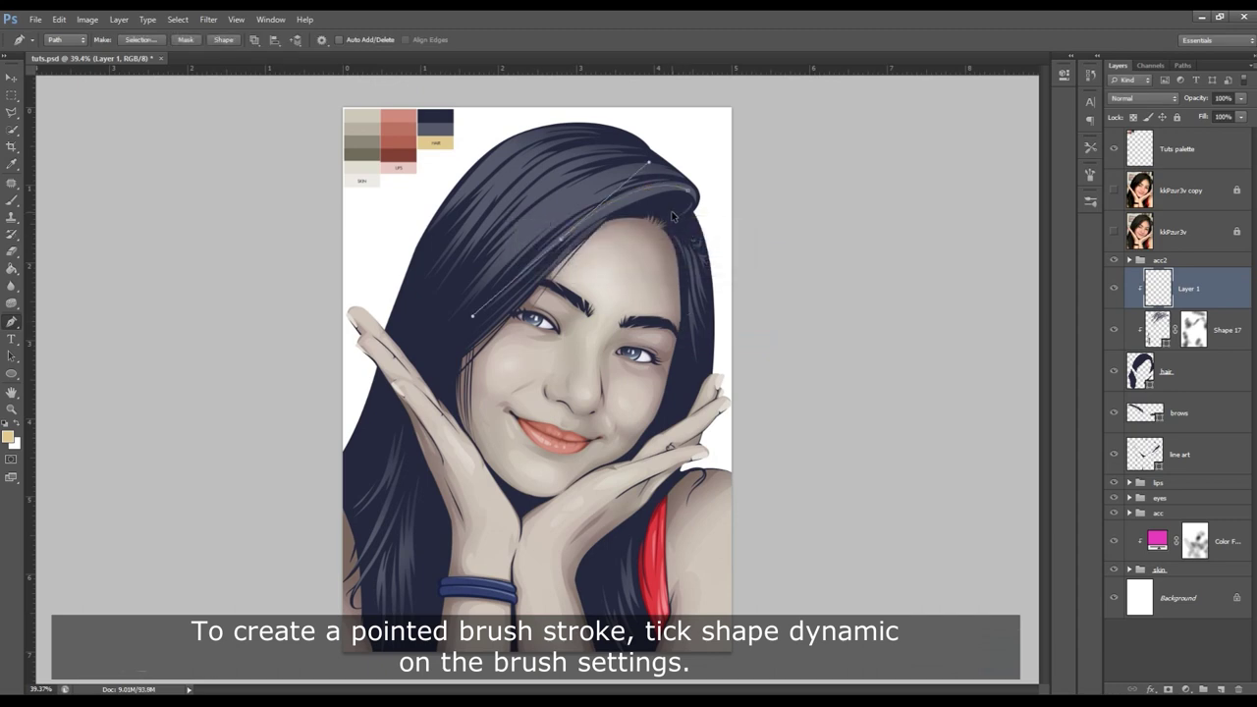
key("ctrl+z")
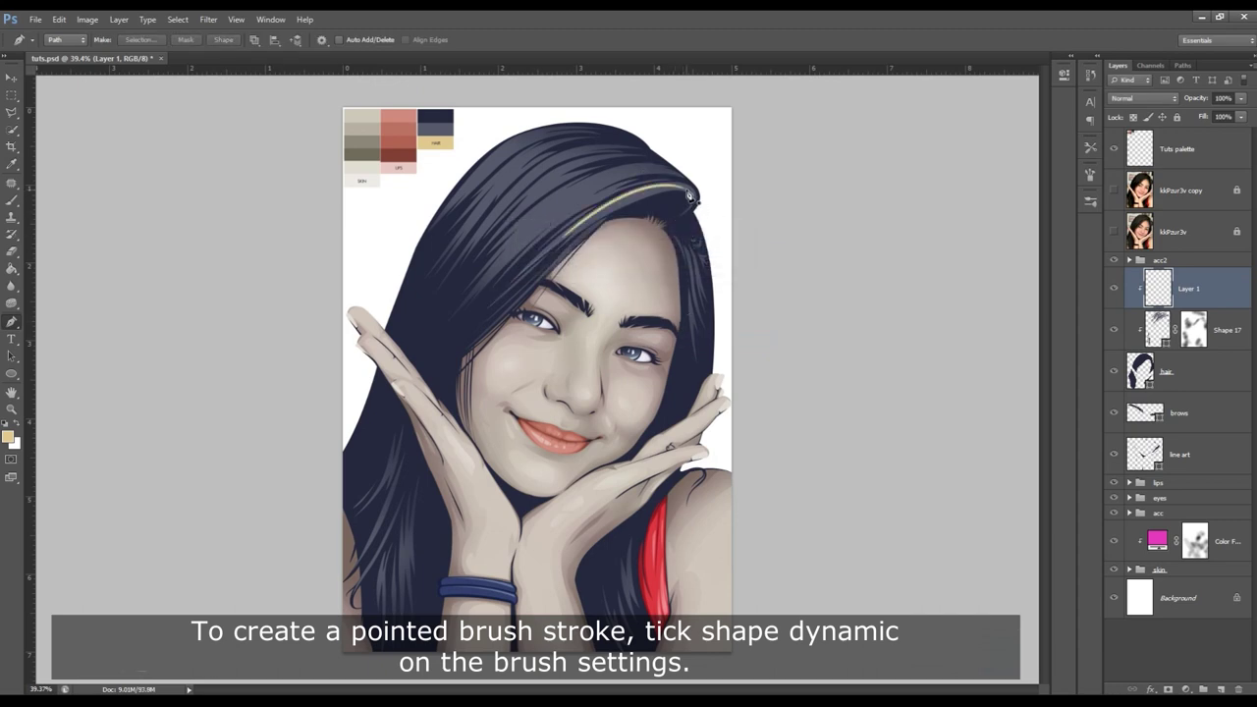
key("ctrl+z")
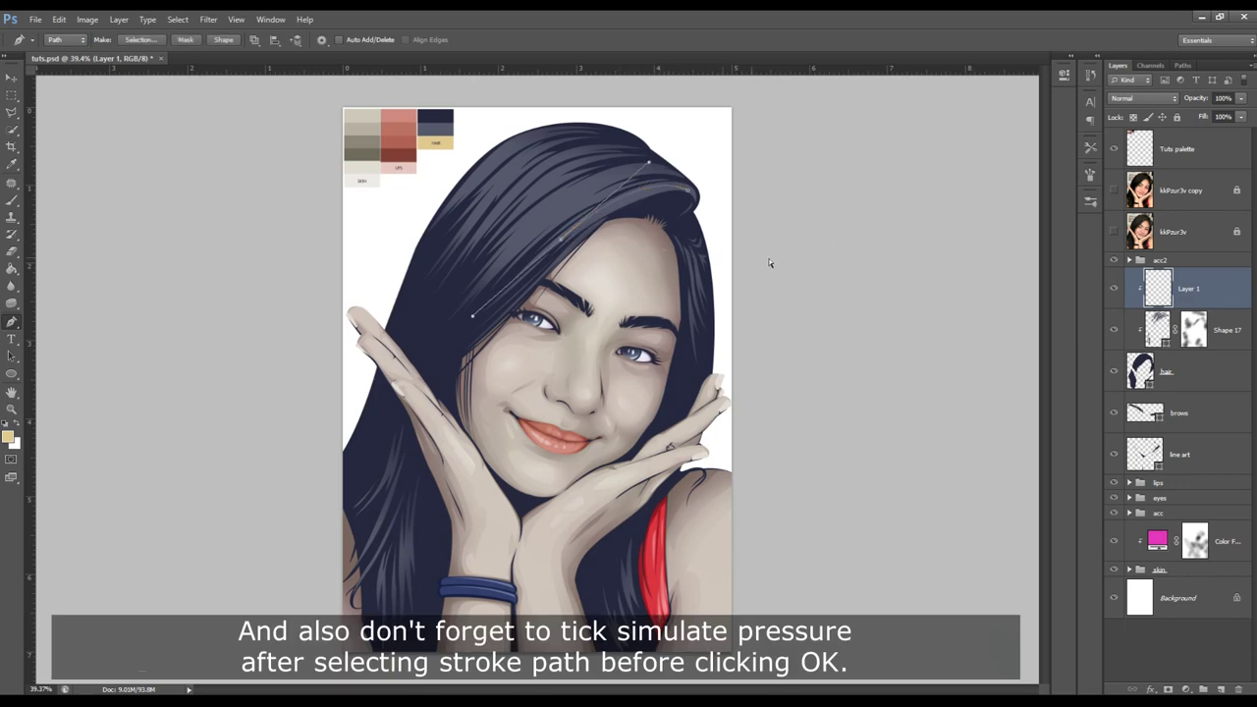
- Turn on Shape Dynamics in the Brush settings with size controlled by pen pressure
key("b")
left_click(1090, 174)
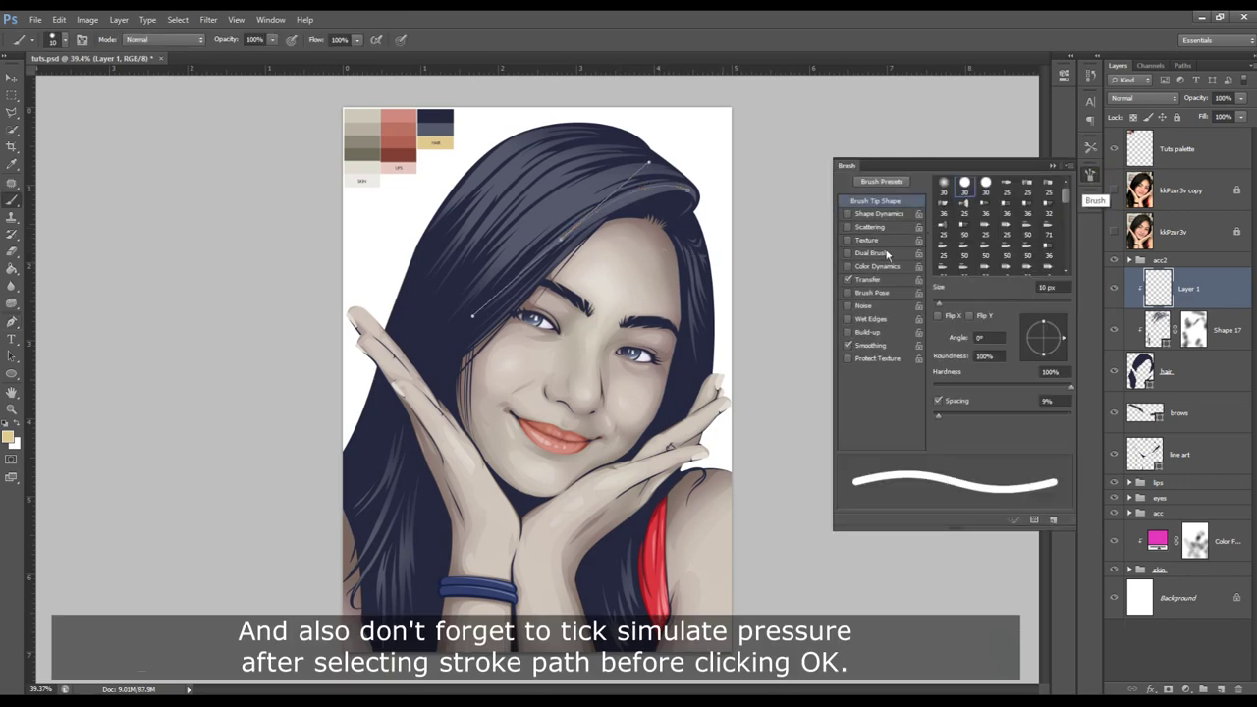
left_click(848, 214)
left_click(884, 214)
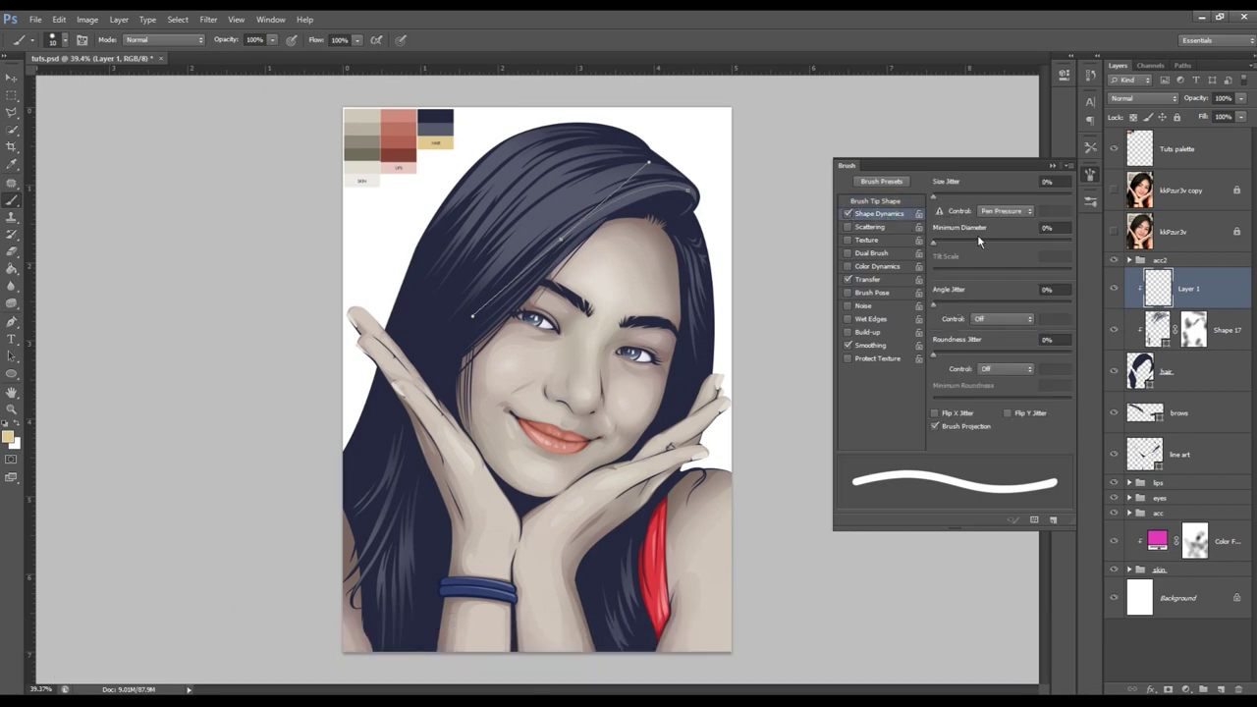
left_click(1052, 163)
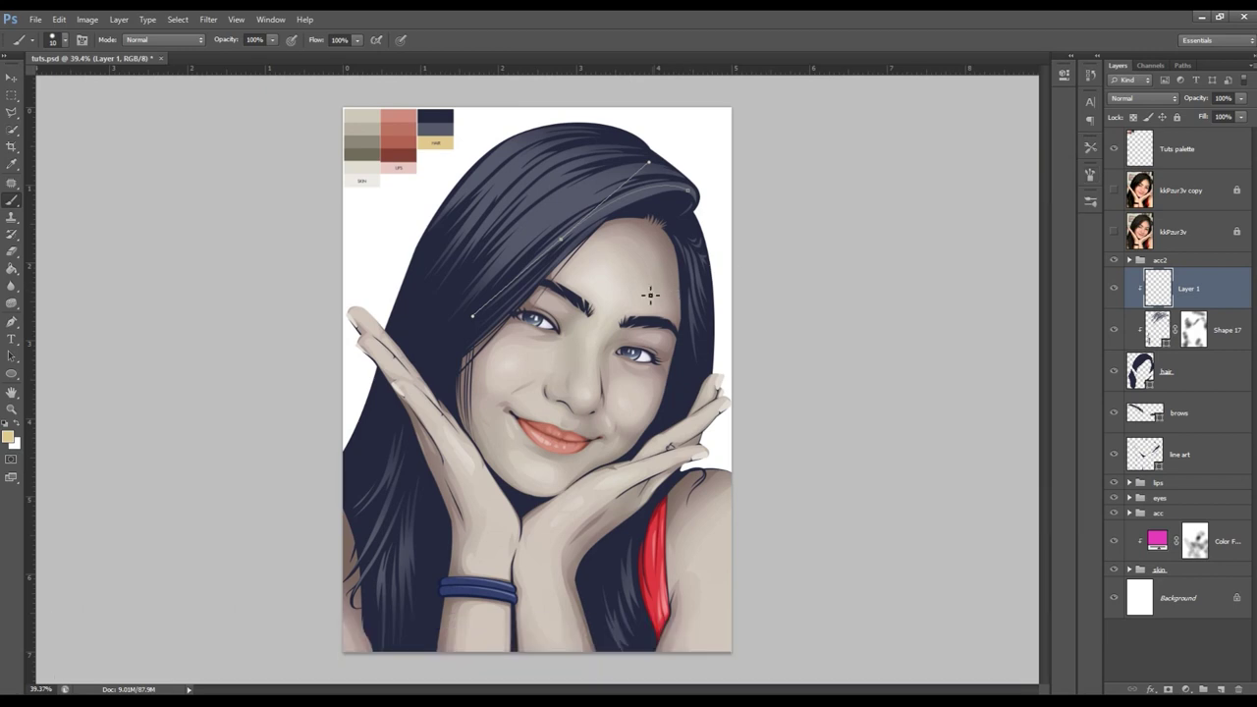
- Stroke the strand path with a pressure-tapered brush, then undo it
key("p")
right_click(619, 267)
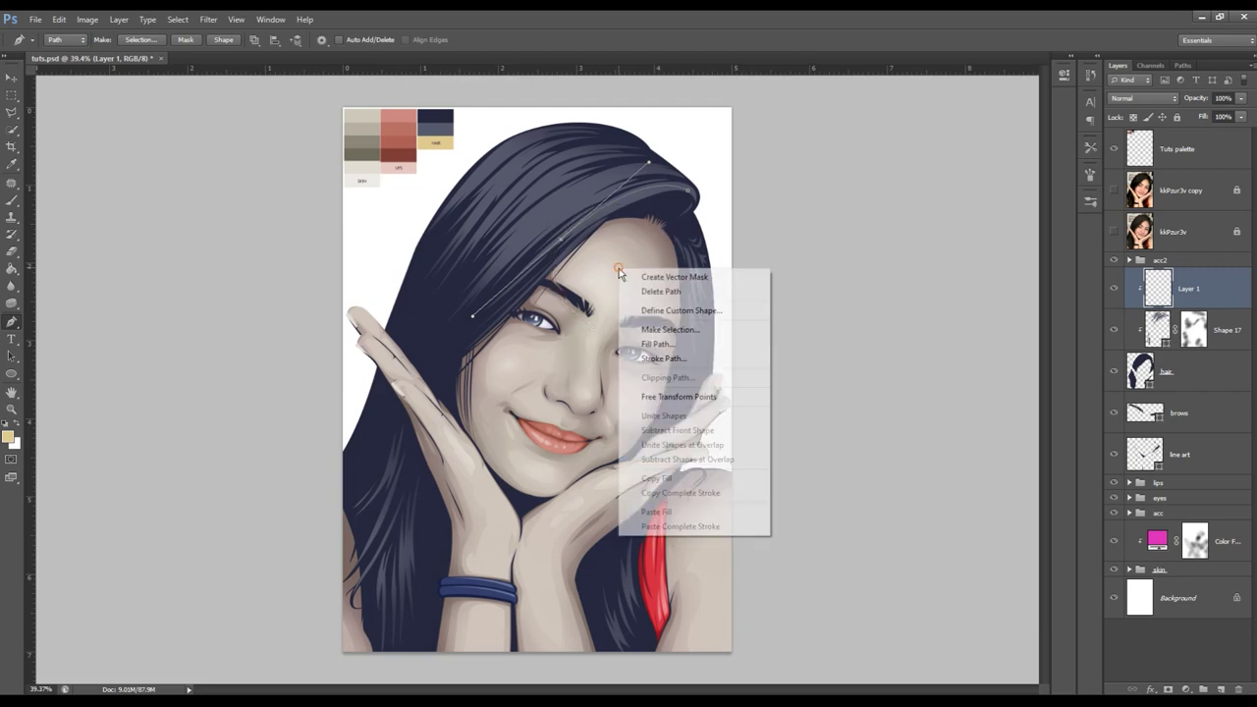
left_click(660, 353)
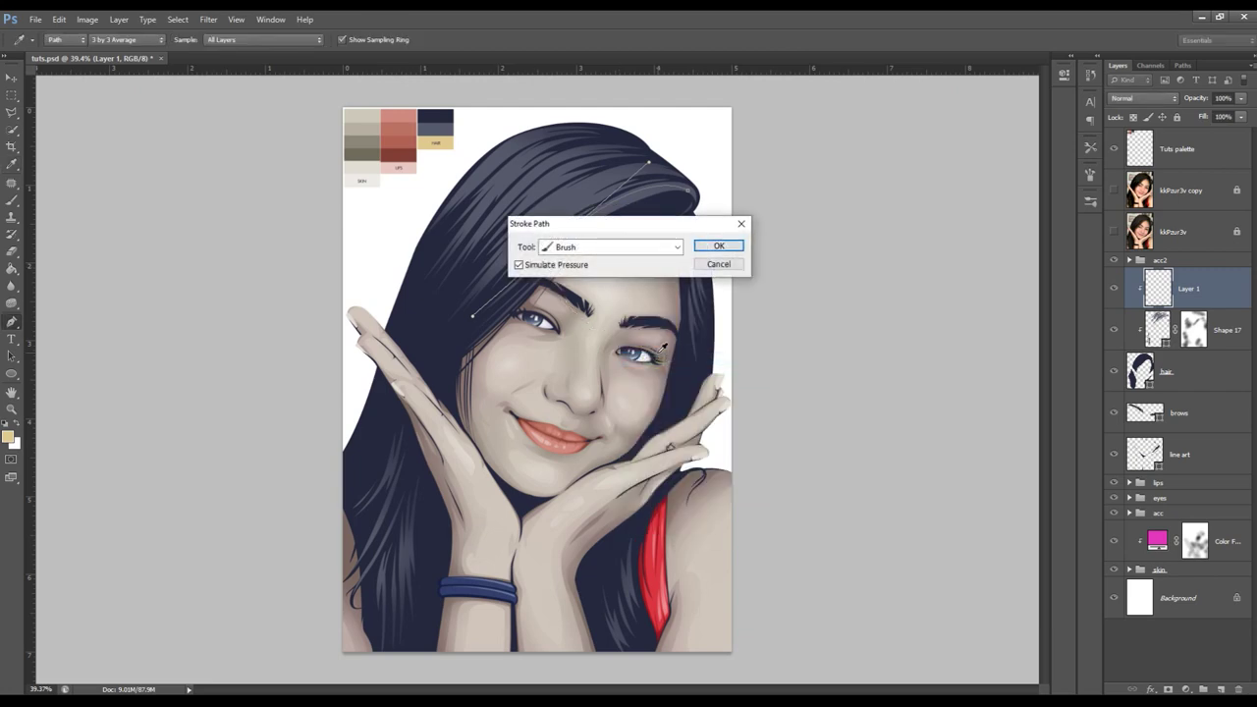
key("Return")
key("Return")
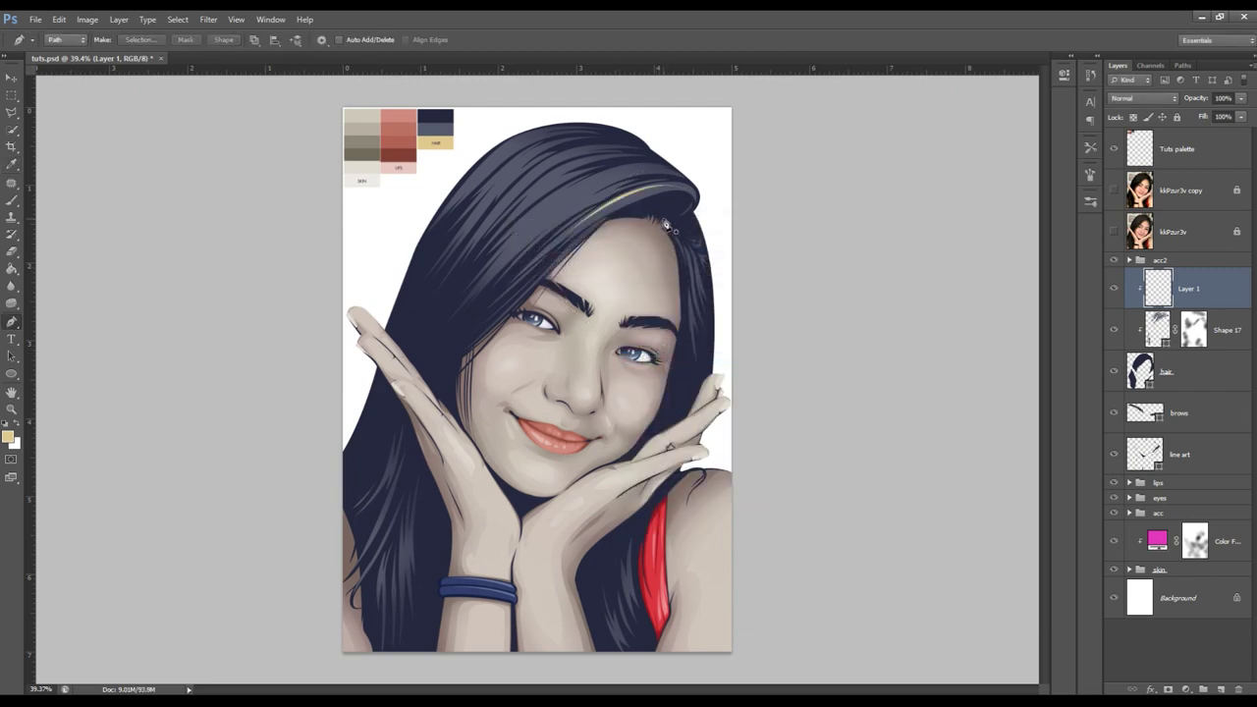
key("ctrl+z")
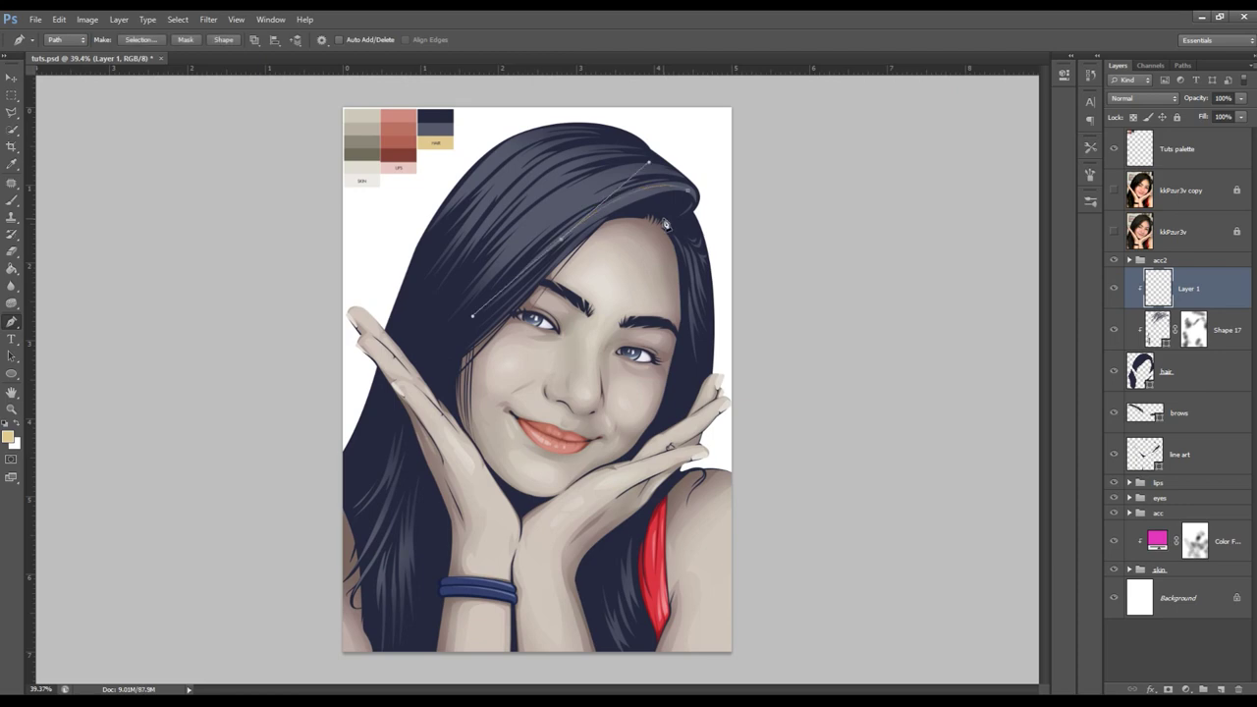
- Check the brush tip, stroke the hair path again, and undo to restore the path
key("b")
left_click(65, 42)
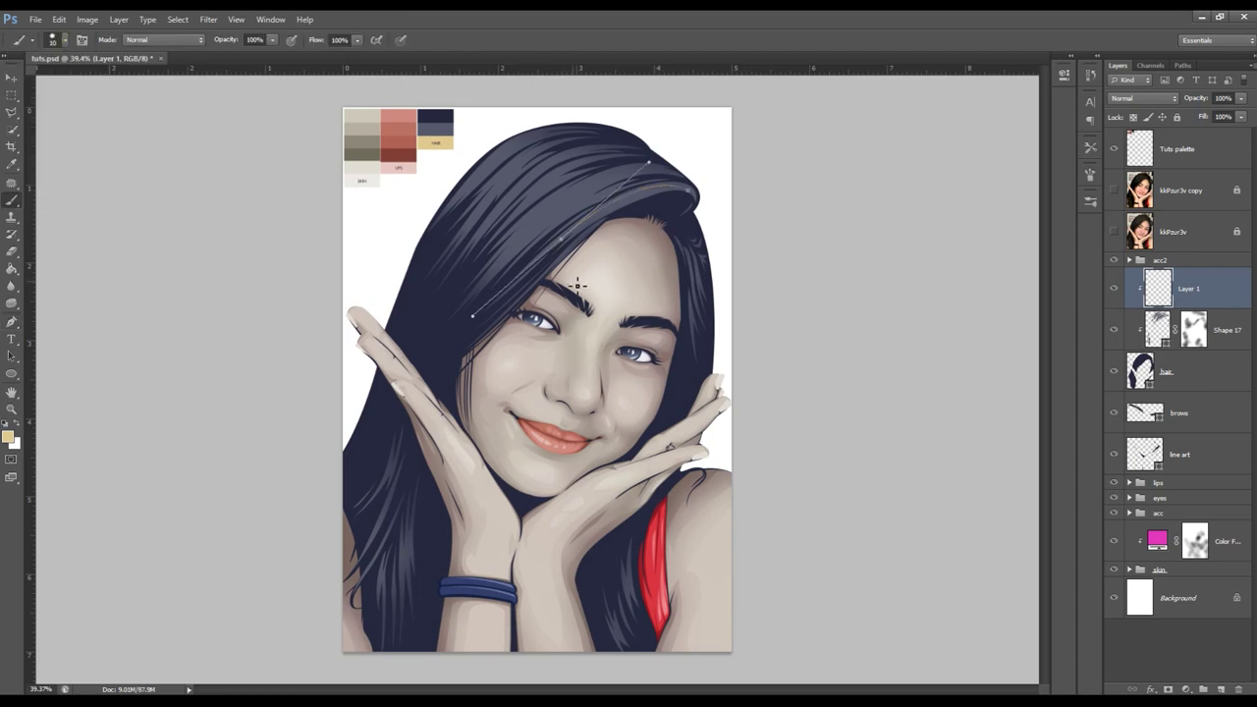
key("p")
right_click(653, 304)
left_click(699, 391)
key("Return")
key("ctrl+z")
- Clear the strand path, toggle the reference photo, and zoom in on the hair
key("Return")
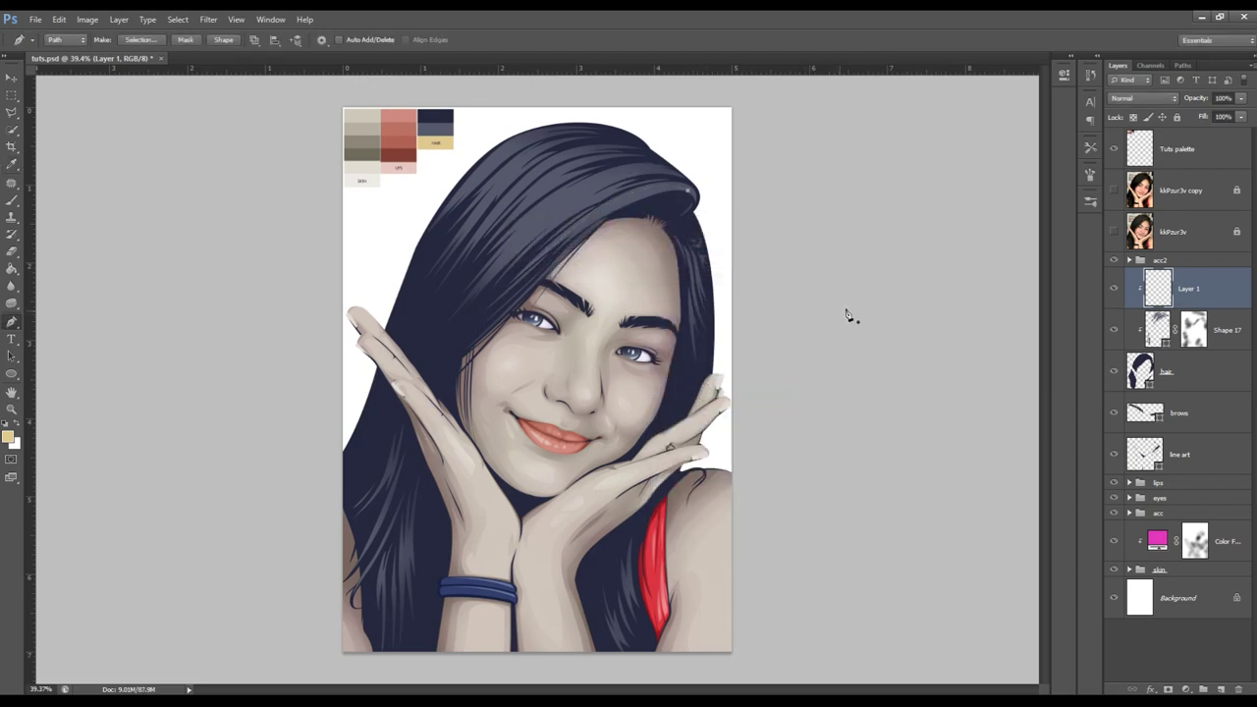
left_click(1115, 238)
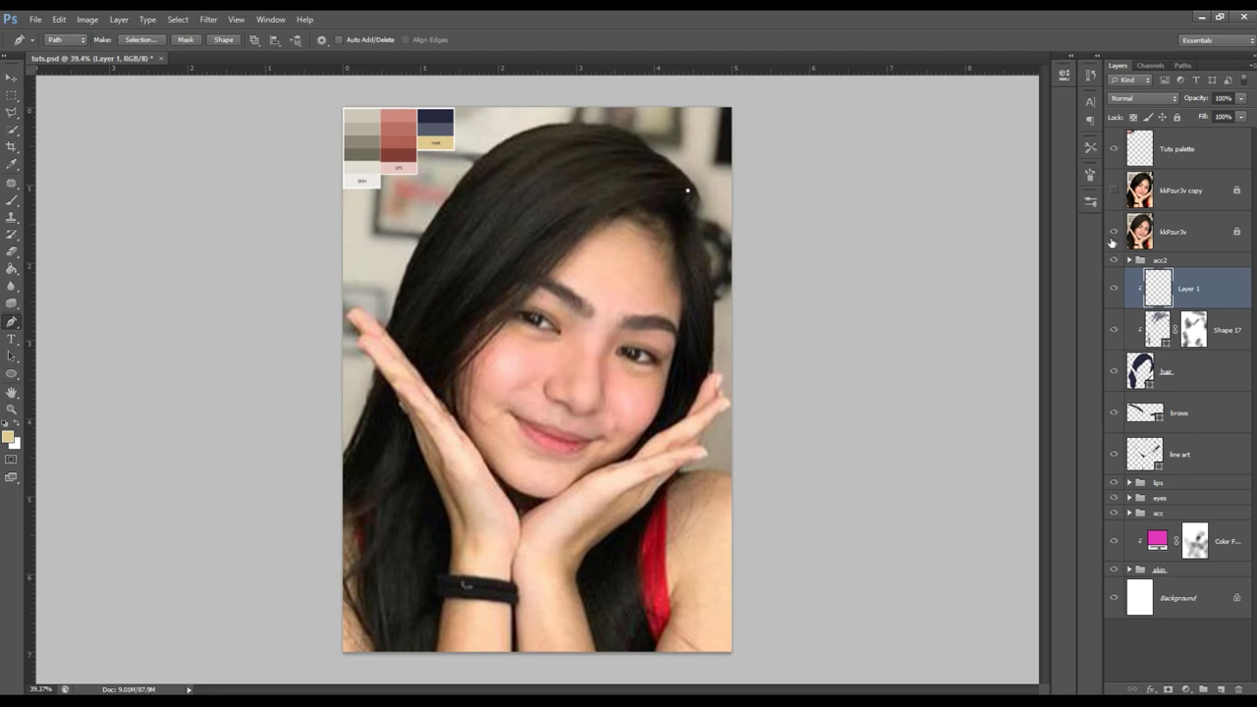
left_click(1112, 238)
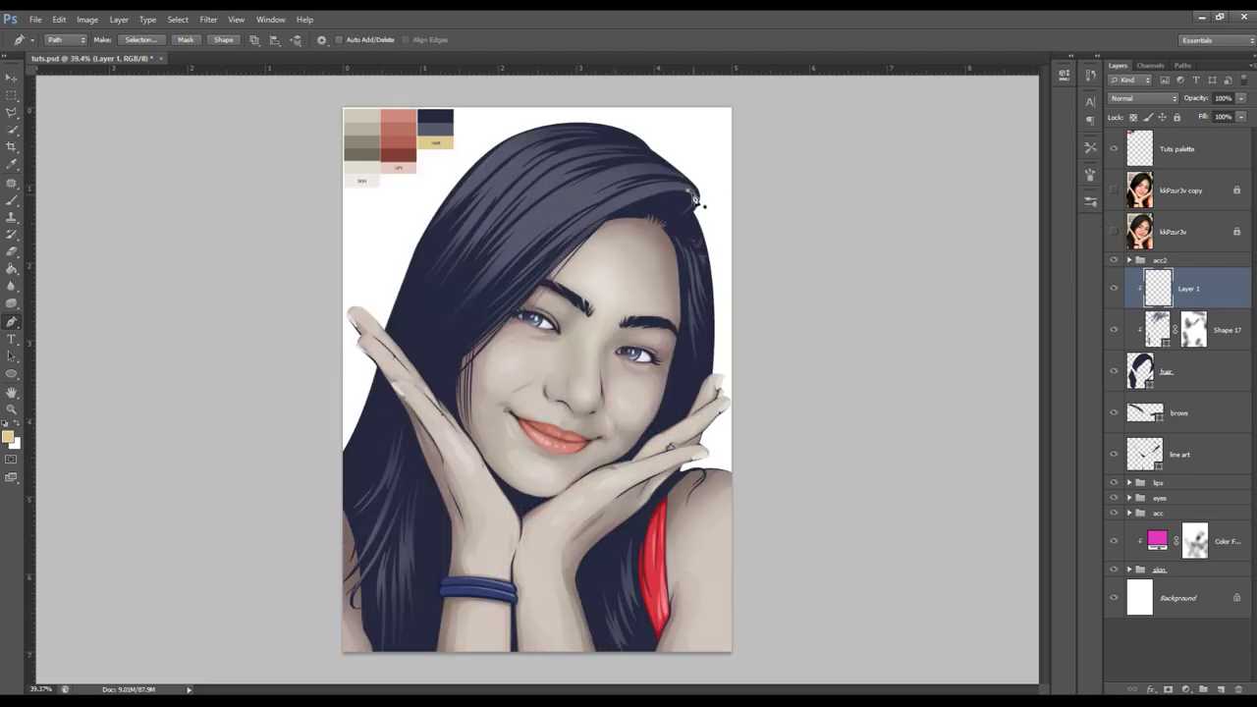
key("z")
left_click_drag(665, 214, 753, 194)
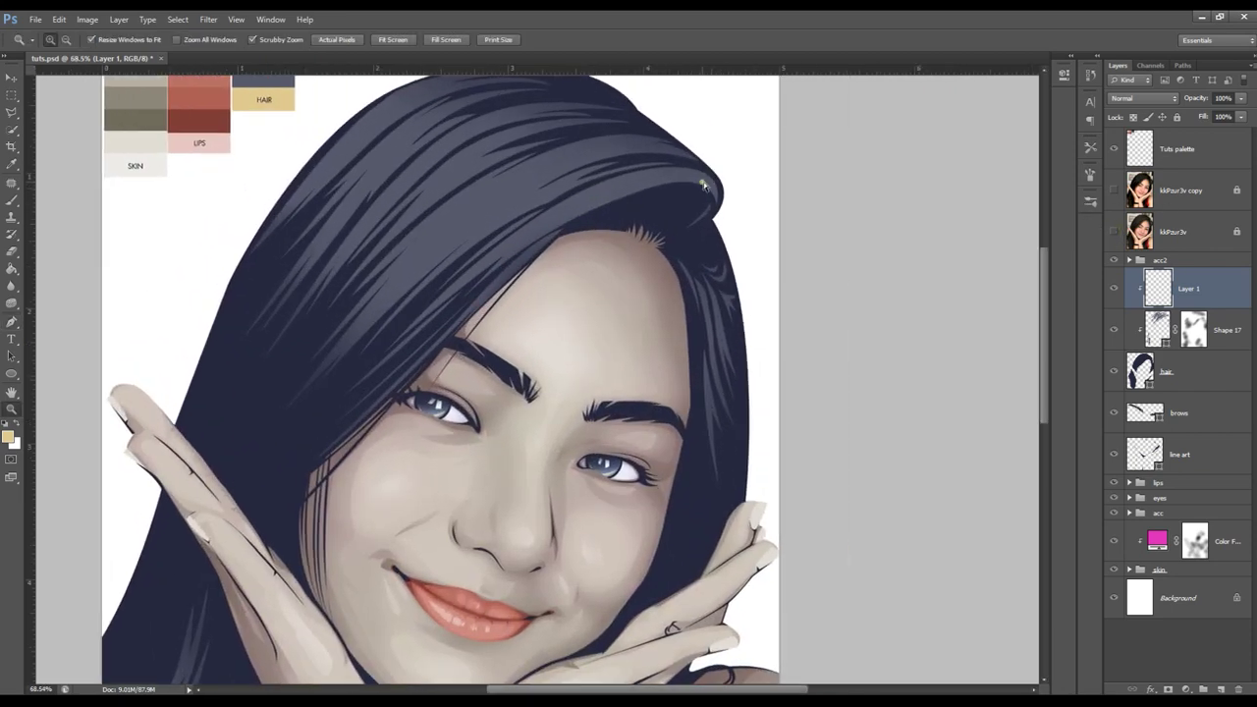
- Draw the first curved strand paths along the hair with the Pen, ending and deselecting each
key("p")
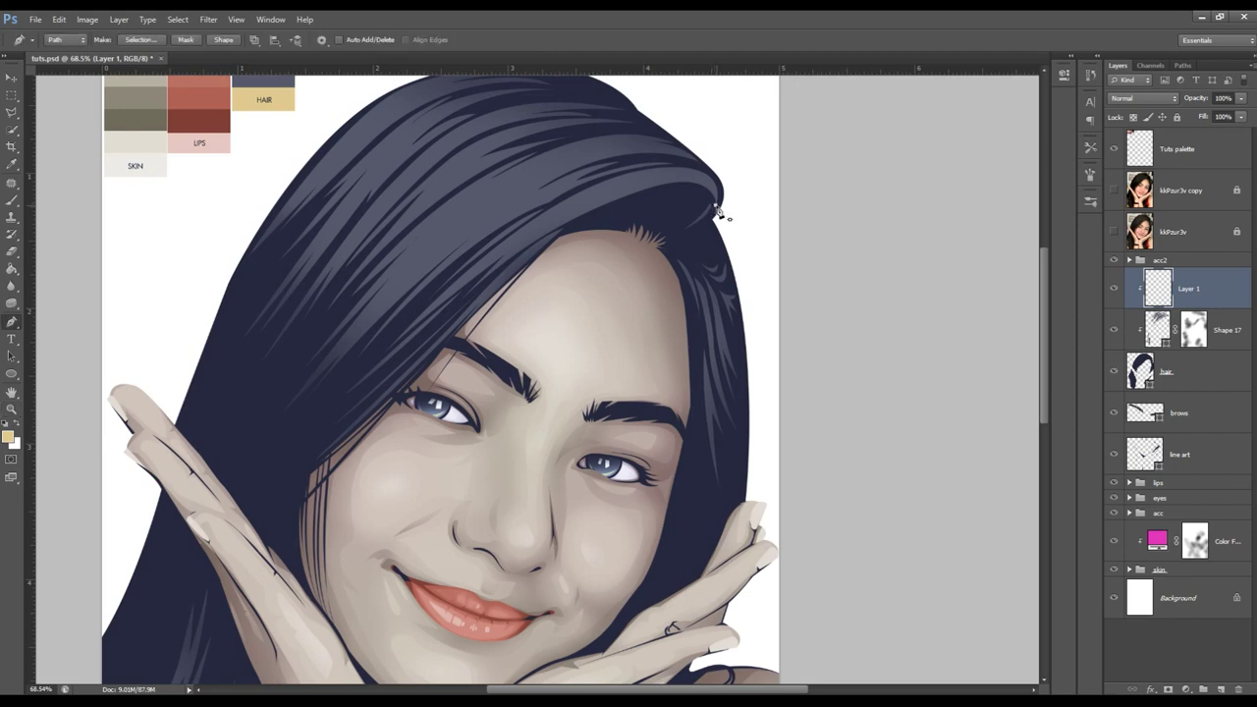
left_click_drag(343, 390, 264, 461)
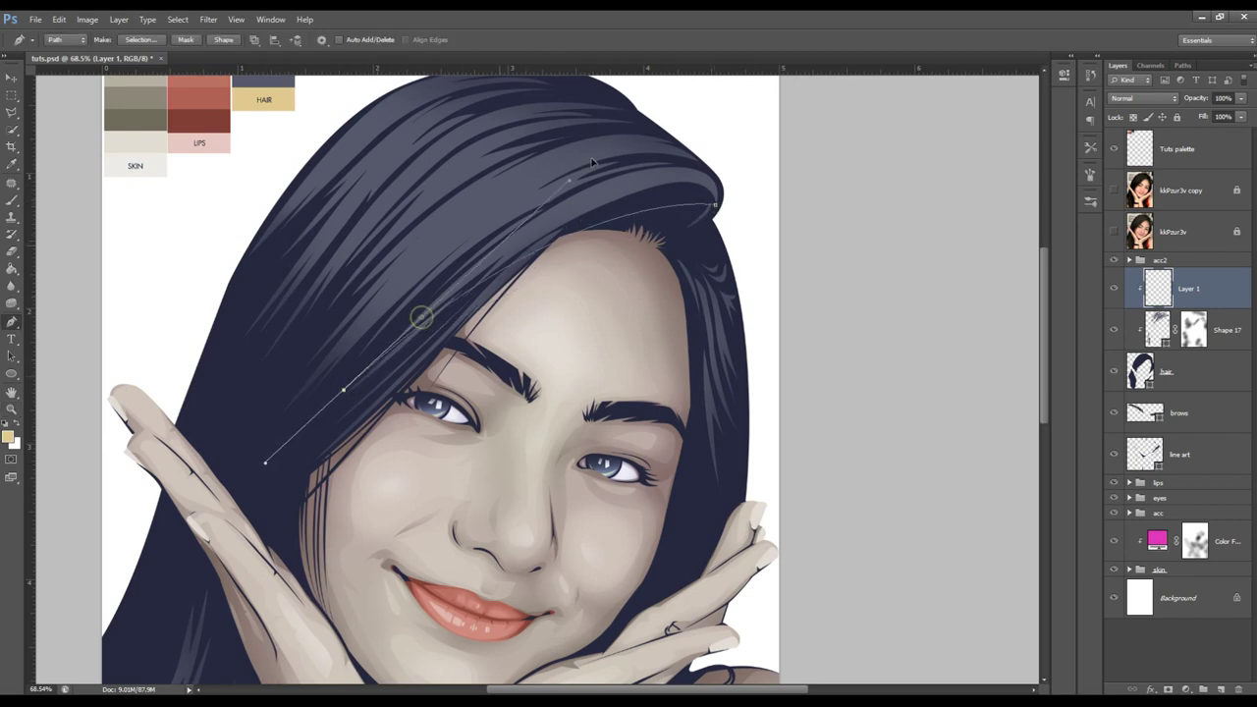
scroll(678, 94, "up", 2)
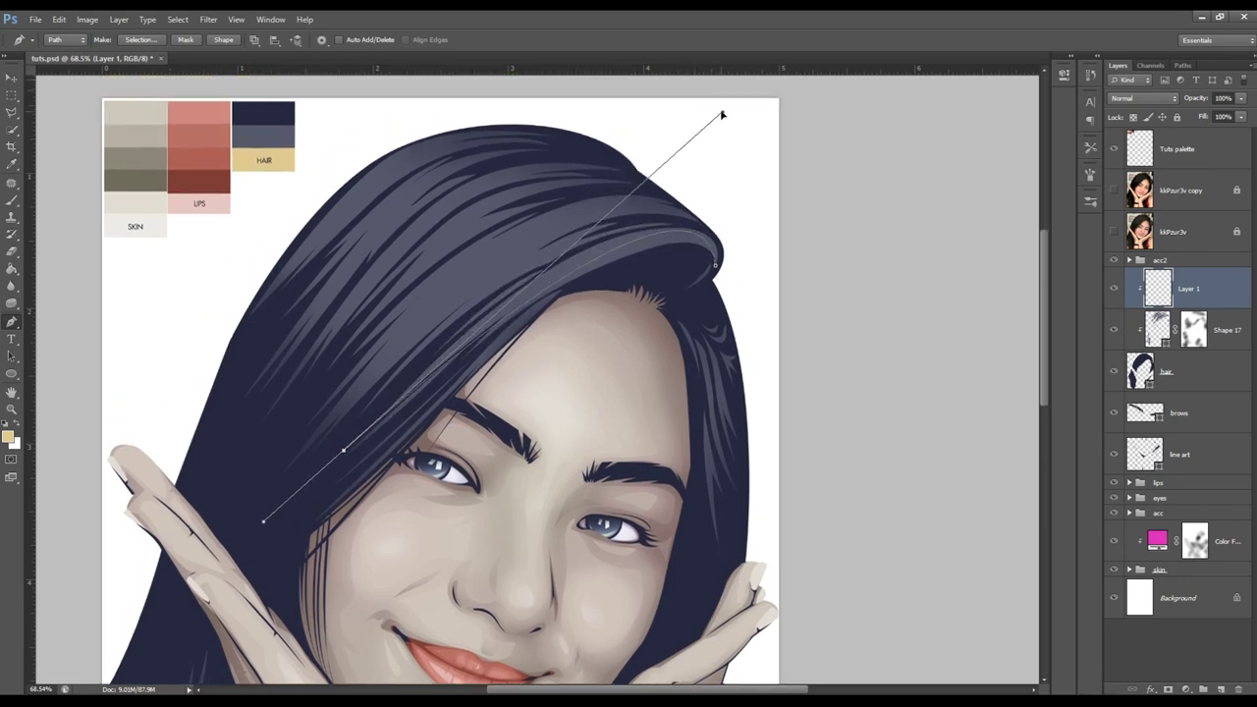
left_click(718, 269)
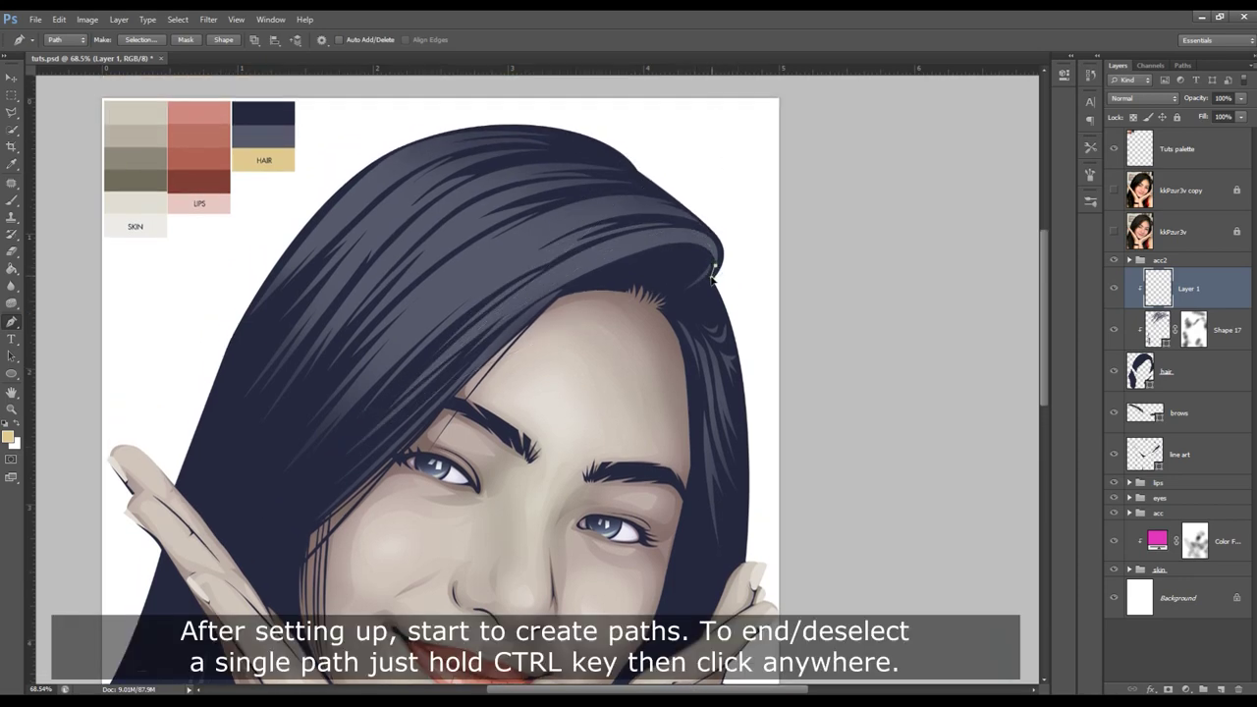
left_click(558, 259)
left_click_drag(350, 453, 373, 427)
left_click_drag(559, 263, 609, 270)
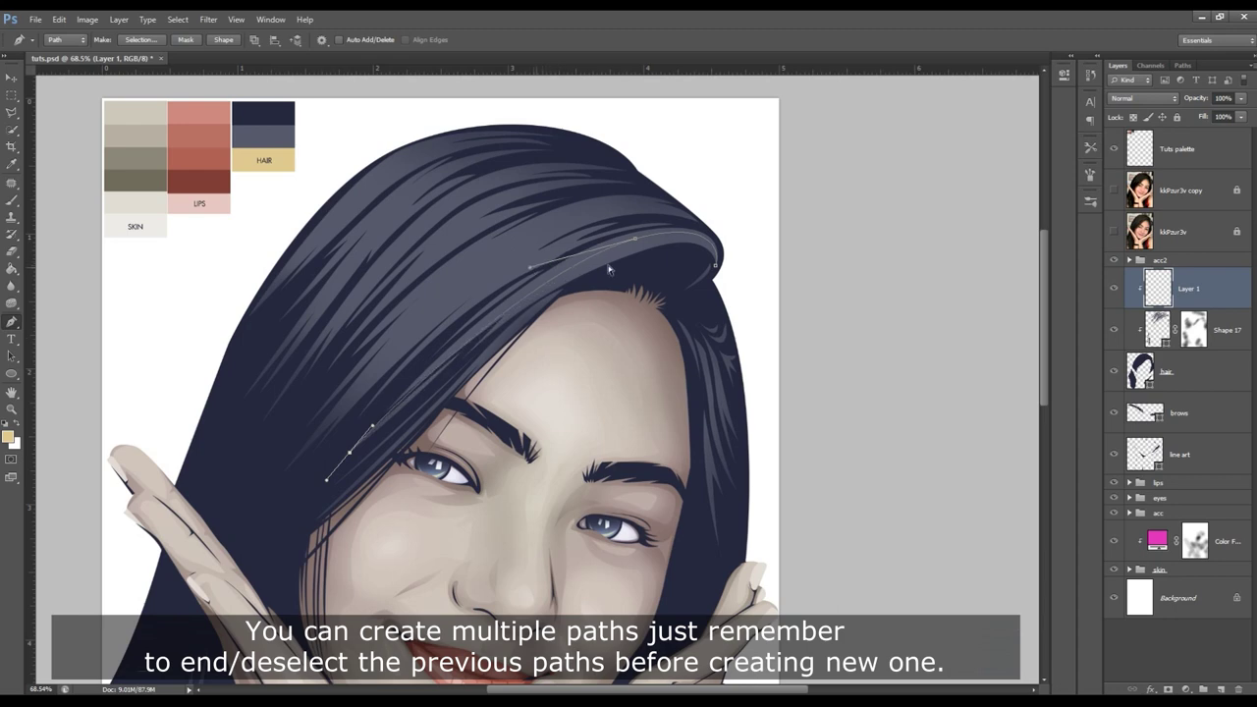
left_click(651, 286, "ctrl")
key("Escape")
- Add two more strand paths from the hair's right edge down toward the left hand
left_click(696, 218)
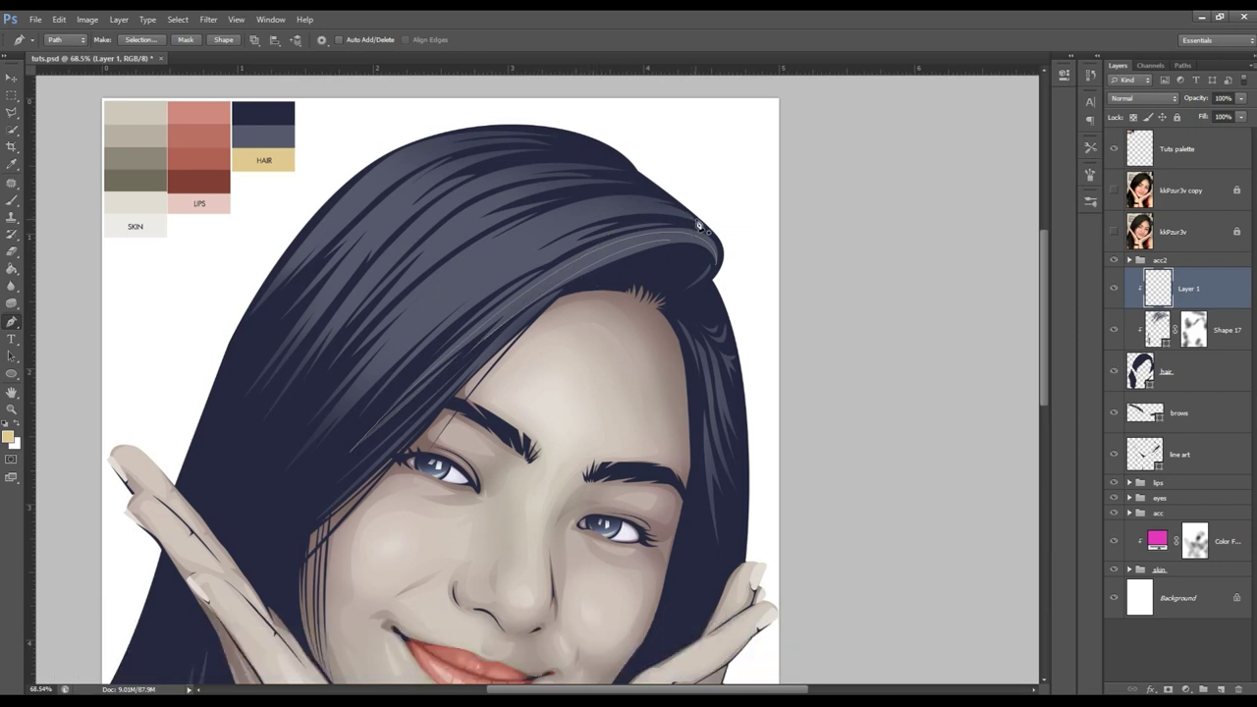
left_click_drag(469, 280, 319, 395)
left_click_drag(284, 467, 385, 420)
left_click_drag(472, 278, 483, 270)
left_click(285, 470)
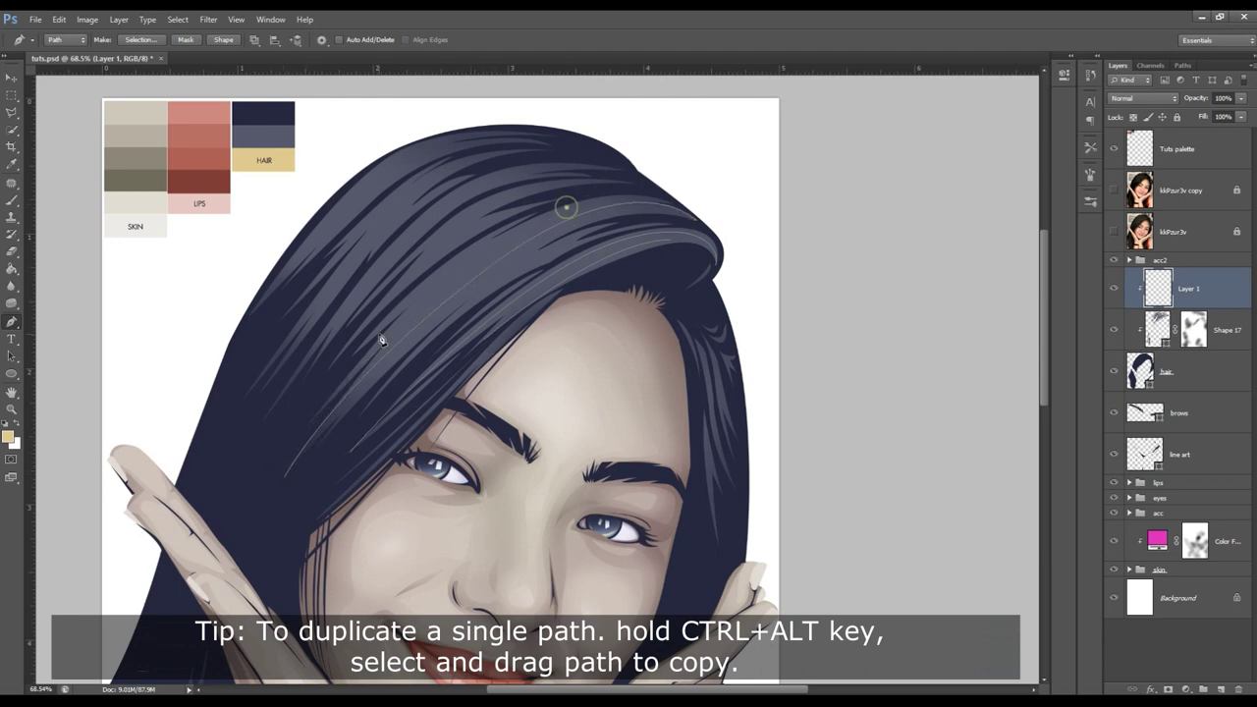
left_click(596, 208, "ctrl+alt")
left_click_drag(597, 208, 201, 558)
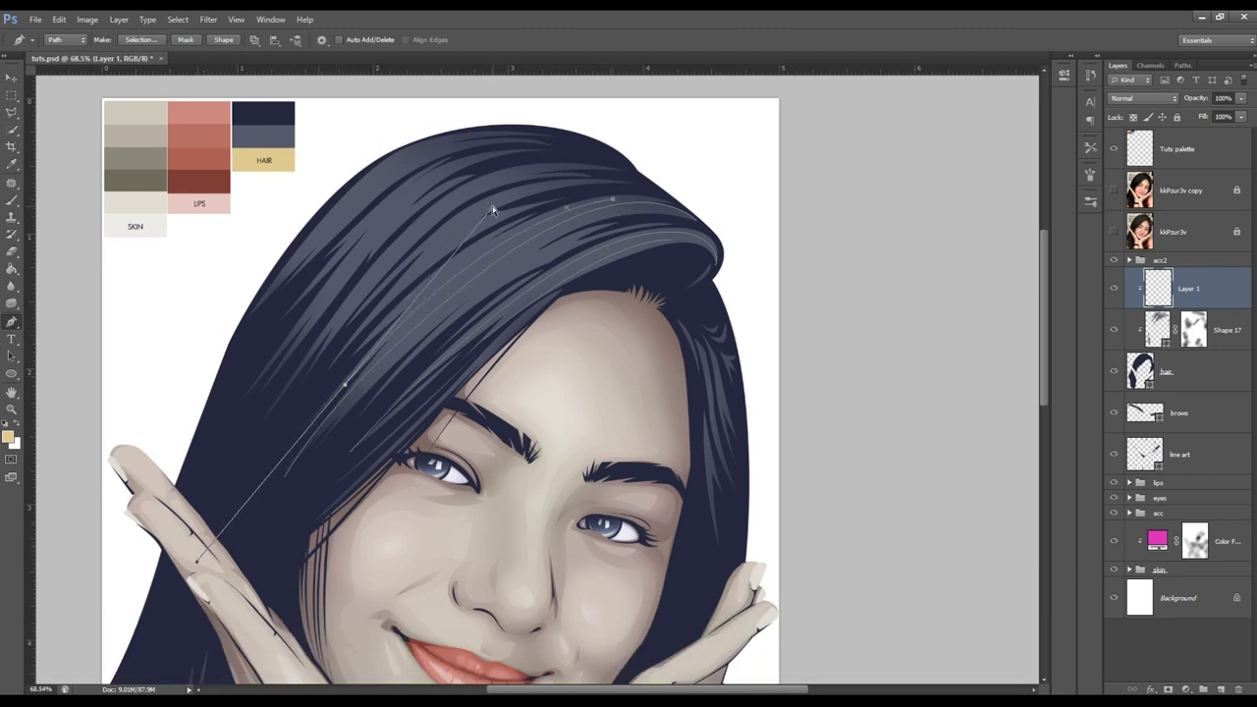
left_click_drag(494, 209, 506, 196)
- Draw two final curved strand paths across the top of the hair
left_click(593, 184)
left_click_drag(377, 294, 232, 433)
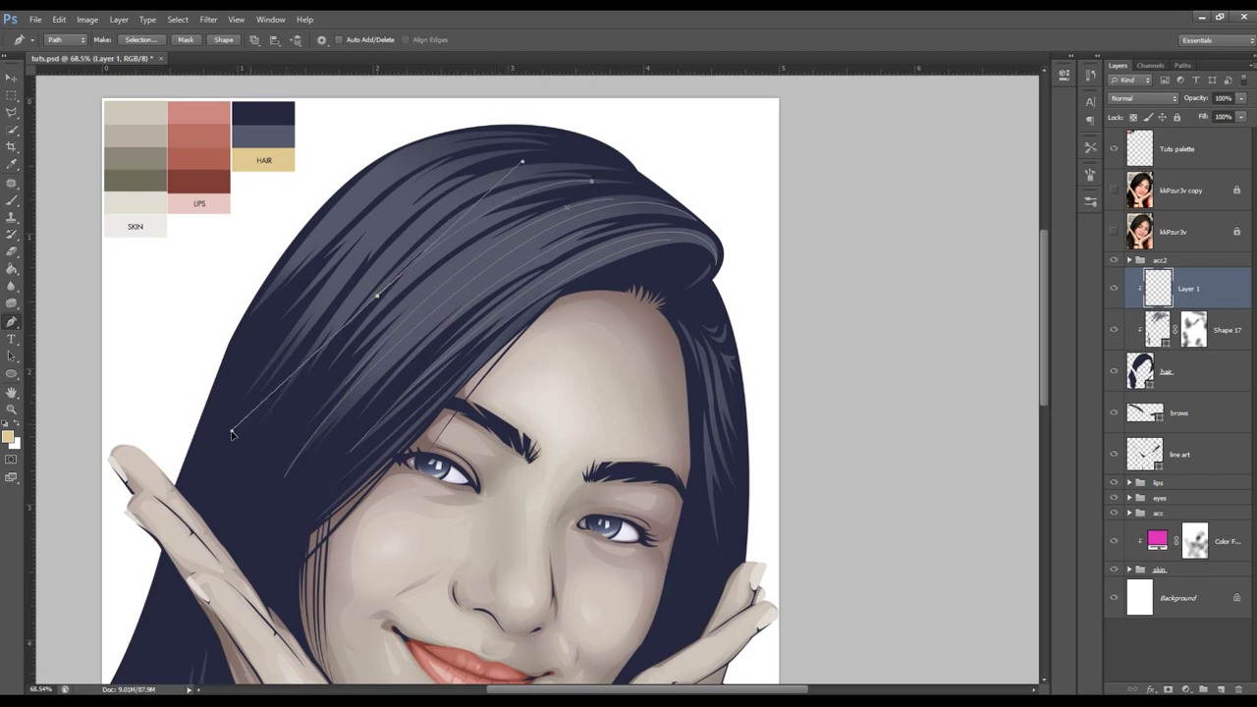
left_click(525, 205)
left_click(556, 165)
left_click_drag(347, 310, 228, 475)
left_click(554, 167)
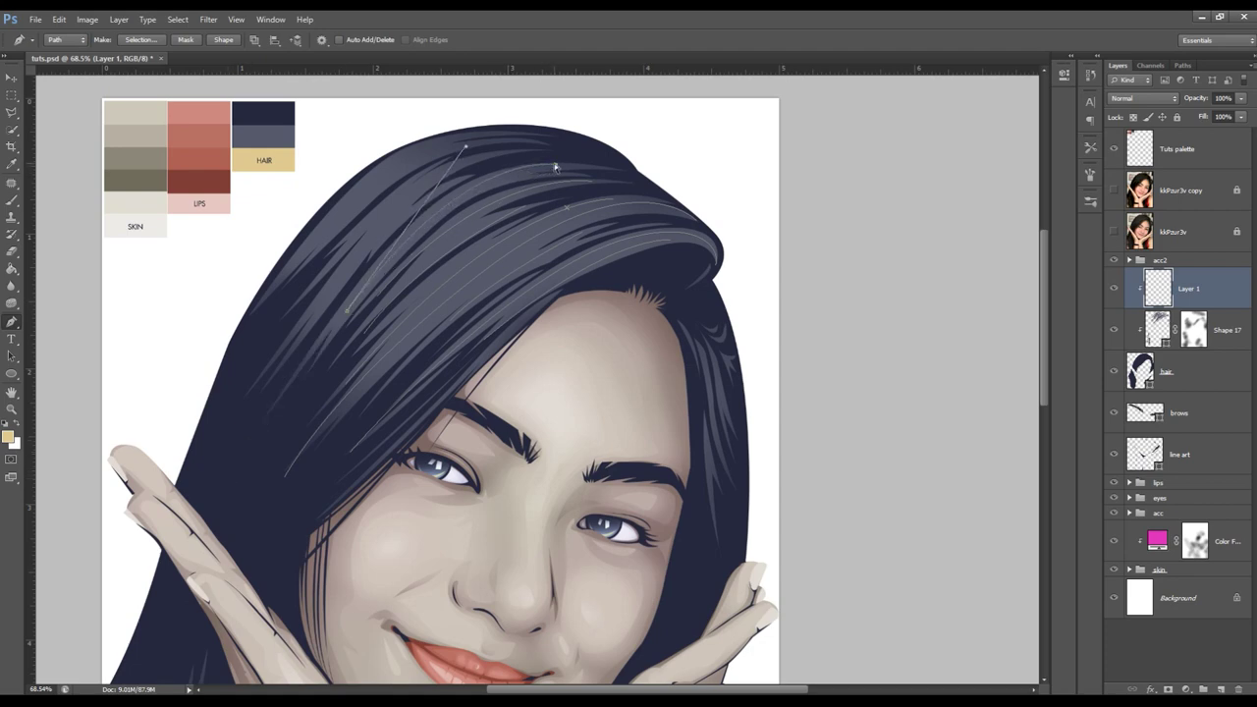
left_click(454, 175)
- Zoom out and test-stroke the strand paths with the brush, then undo
key("z")
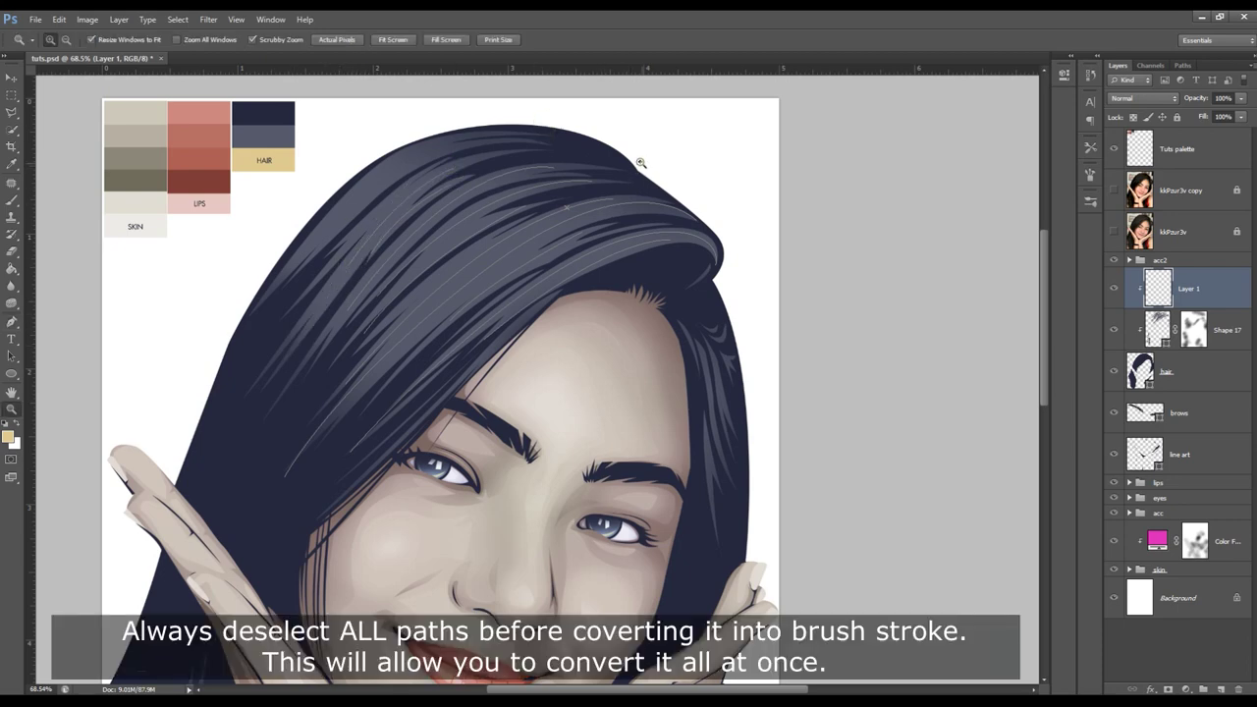
left_click_drag(641, 163, 584, 325)
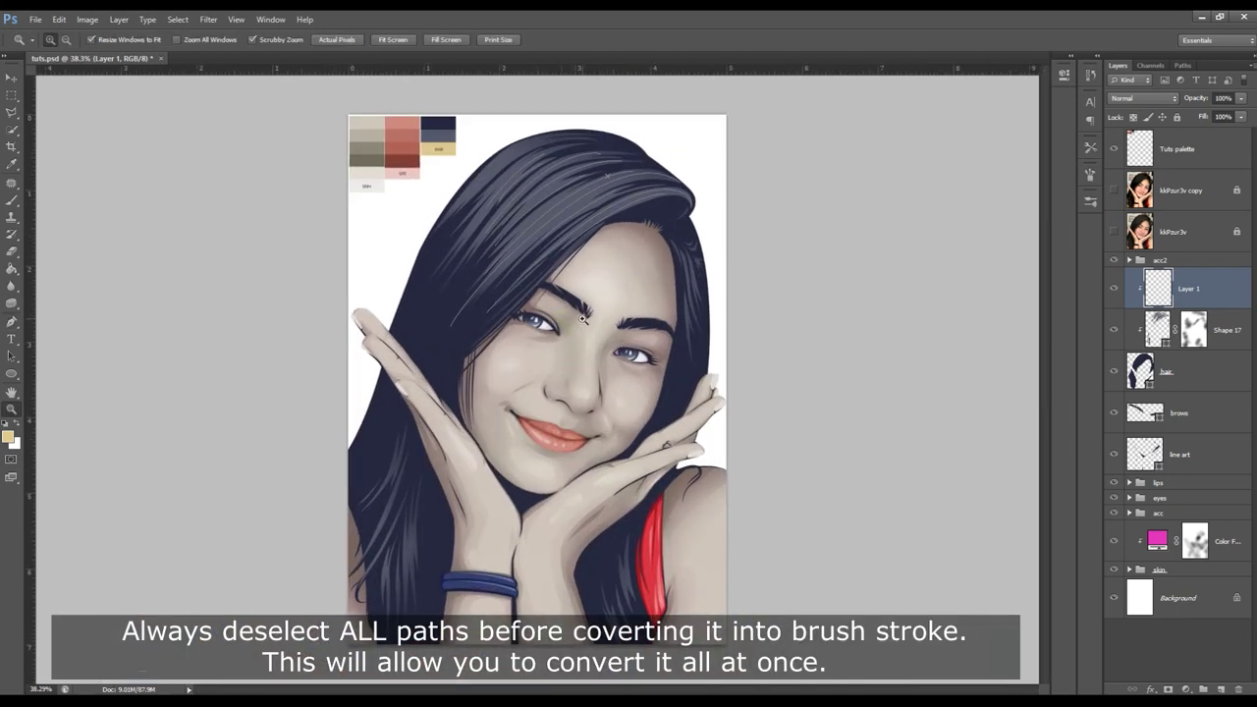
key("p")
right_click(631, 289)
left_click(665, 382)
key("Return")
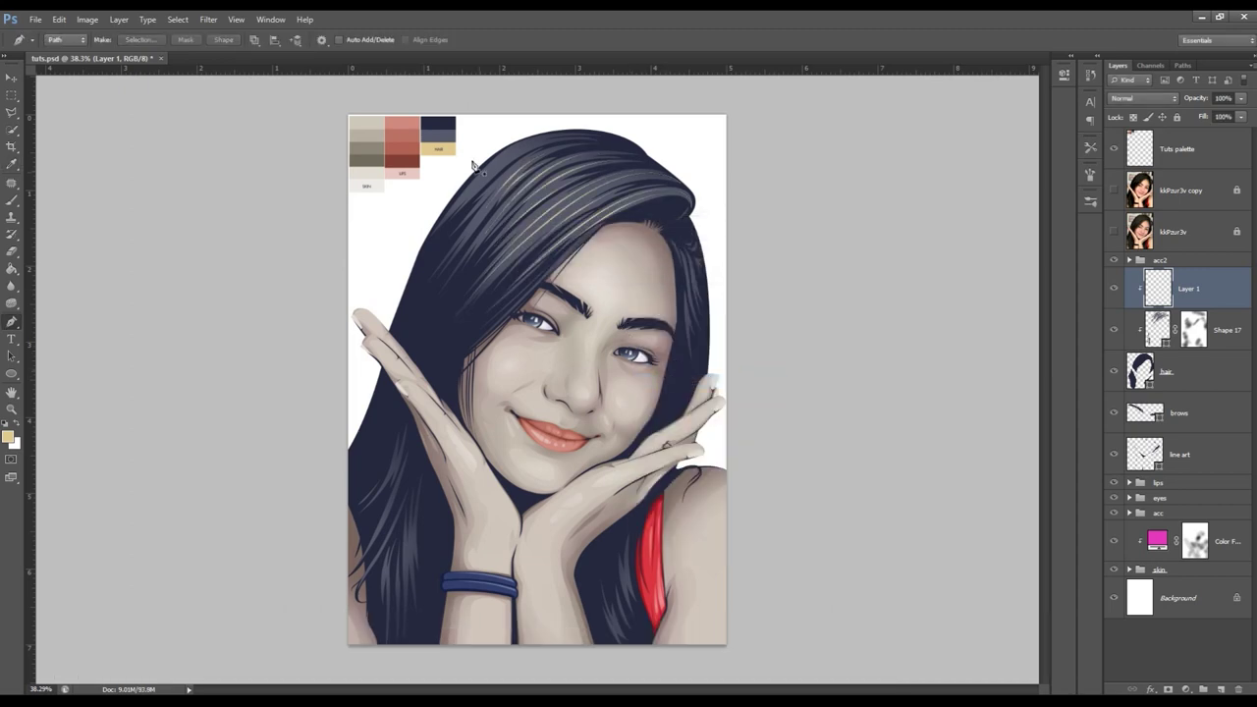
key("ctrl+z")
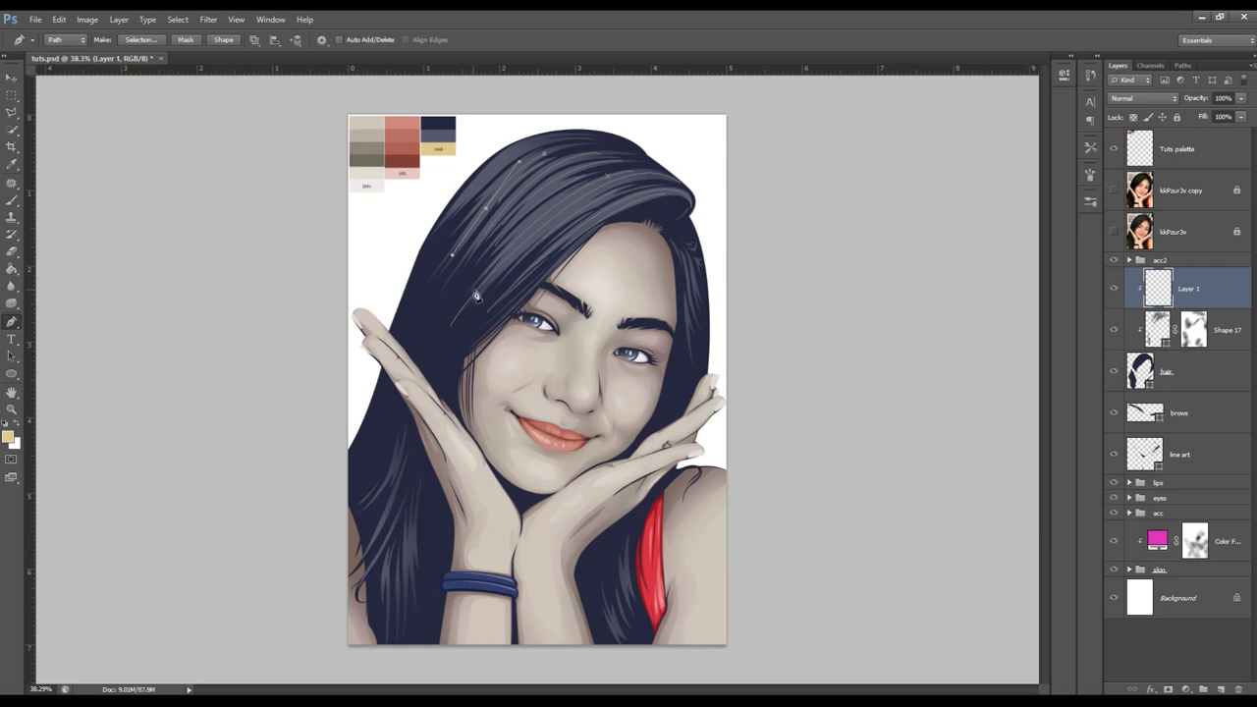
- Stroke the strand paths as cream highlight lines and clear the paths
key("b")
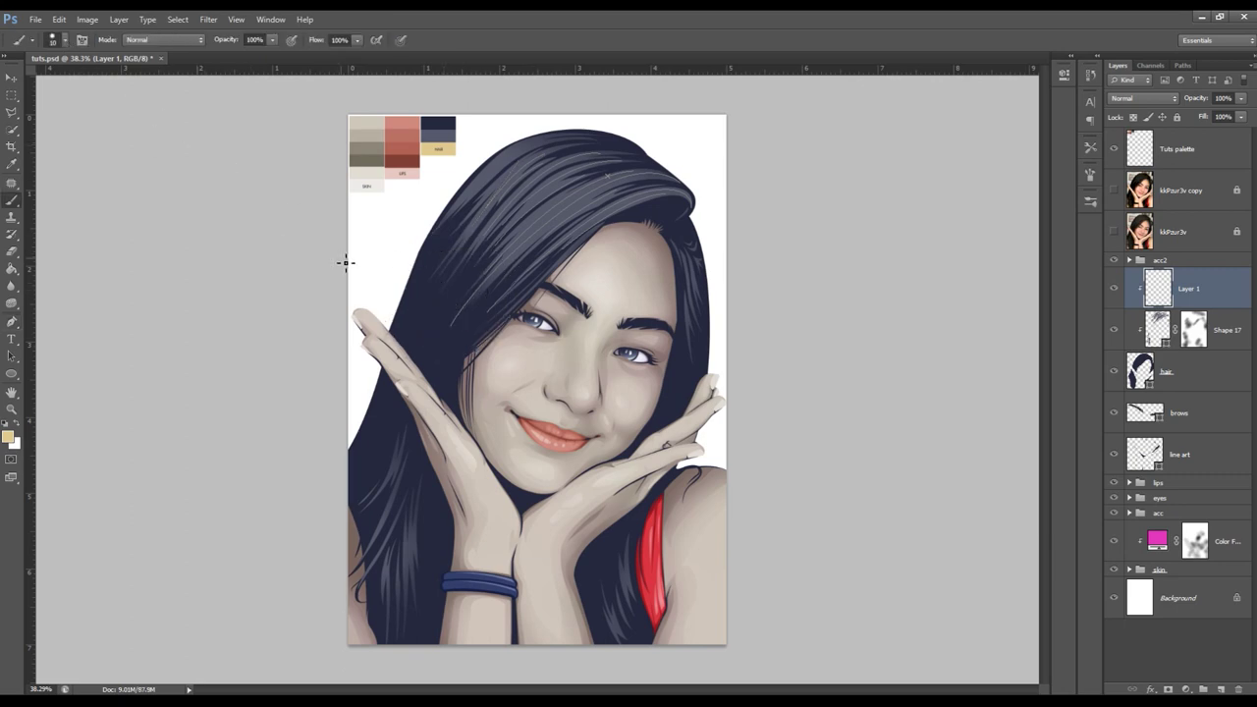
key("p")
right_click(555, 331)
left_click(646, 415)
key("Escape")
- Compare the portrait with the original photo and zoom in on the hair top
key("z")
left_click_drag(641, 400, 614, 374)
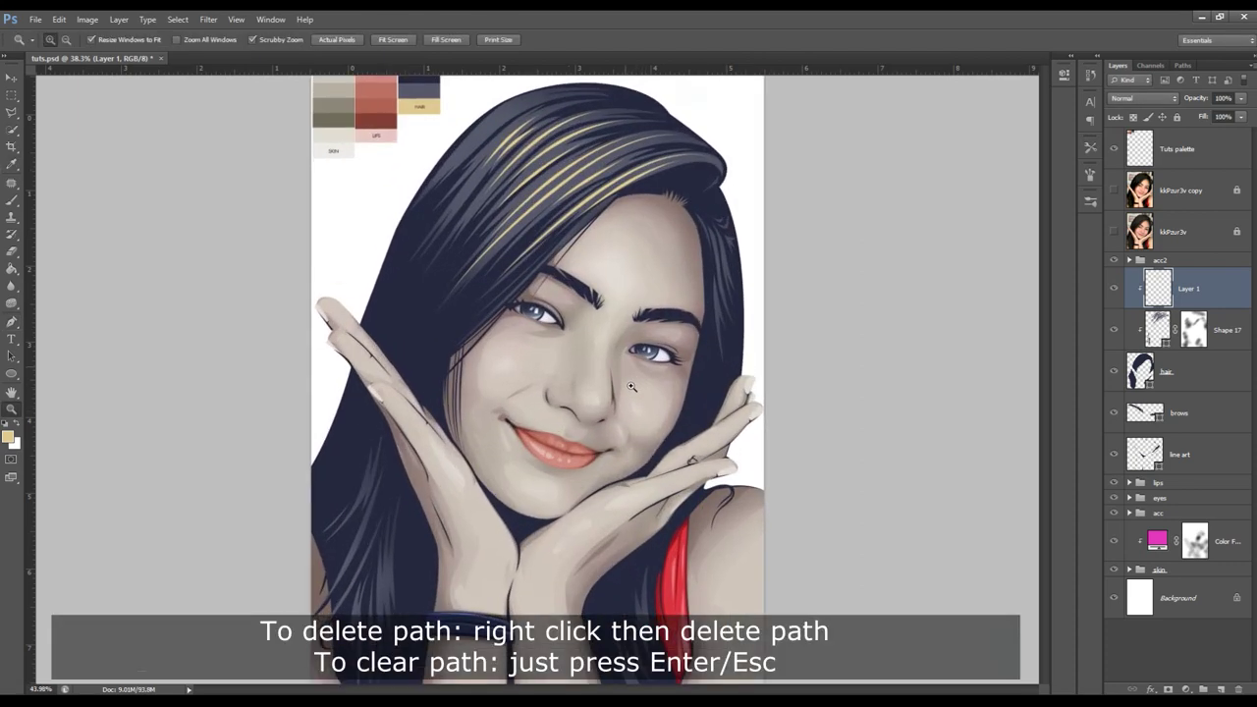
left_click(1114, 230)
left_click_drag(534, 173, 578, 165)
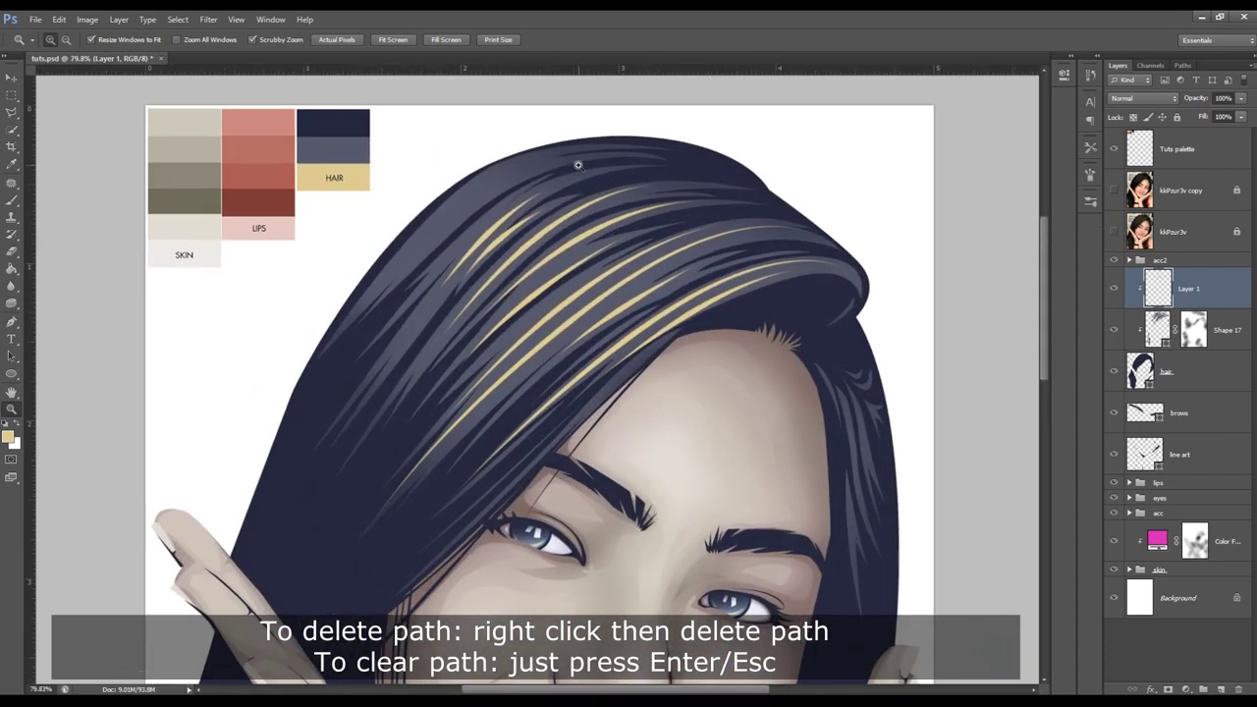
- Start another strand path at the hair top, discard it, and zoom out to the whole portrait
key("p")
left_click(619, 154)
left_click_drag(445, 229, 392, 292)
key("ctrl+z")
left_click_drag(476, 186, 442, 220)
key("Escape")
scroll(612, 330, "down", 2)
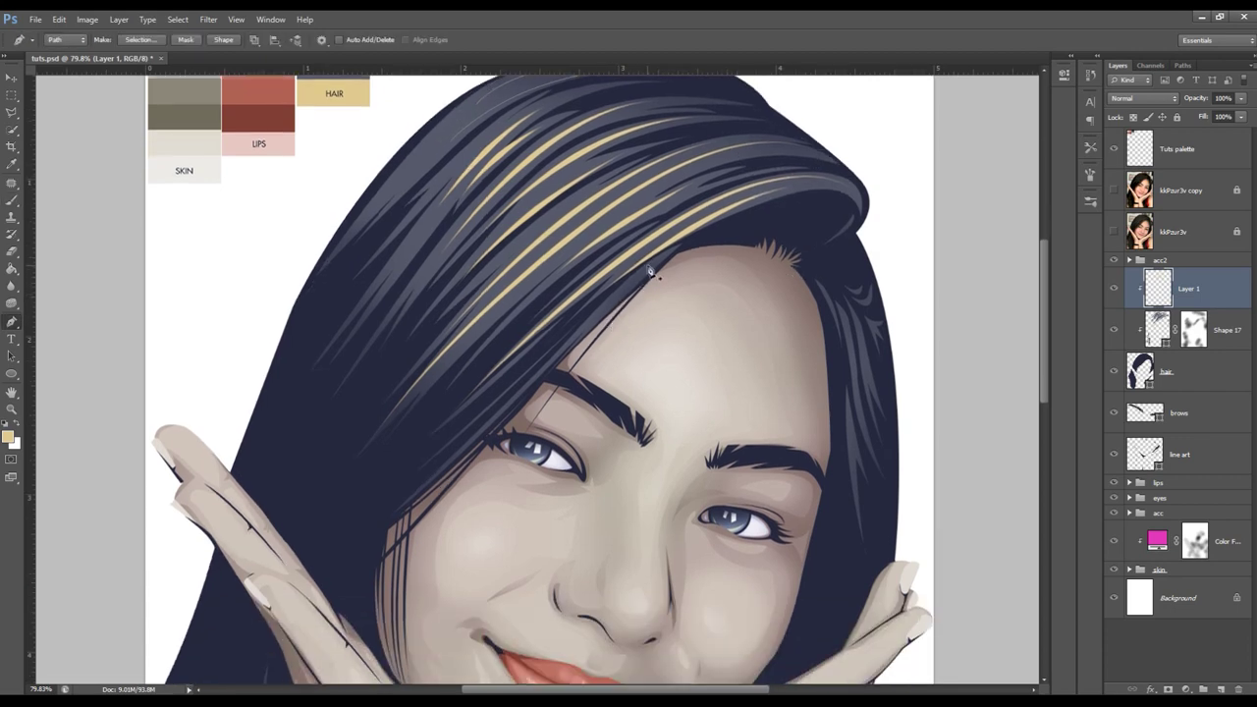
key("z")
left_click_drag(665, 393, 581, 402)
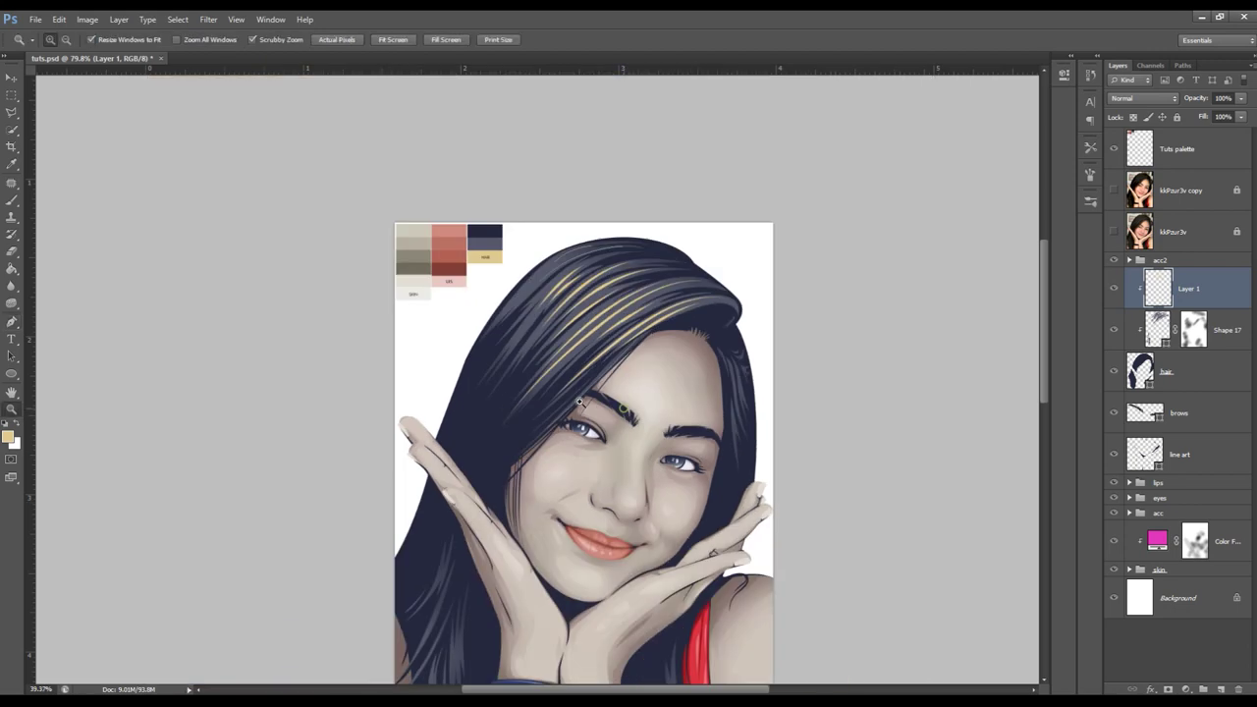
- Clear the leftover path and toggle the reference photo to compare the face
key("p")
left_click(636, 412)
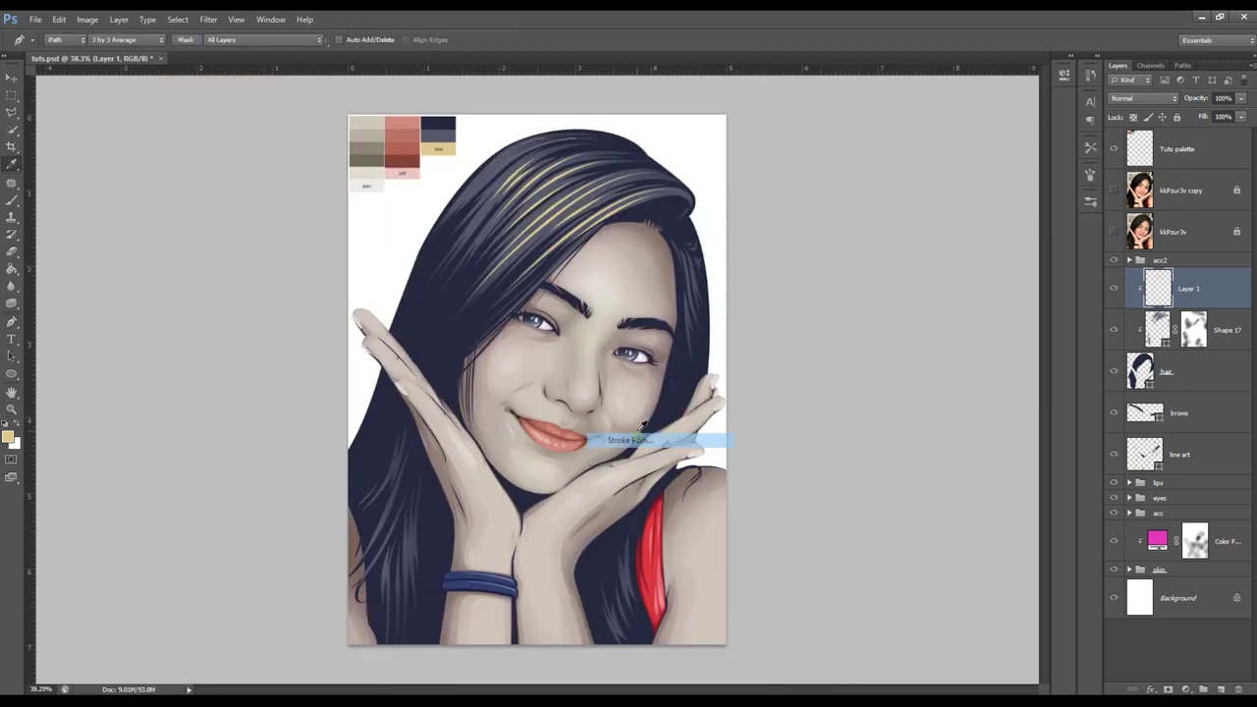
key("Return")
key("z")
left_click_drag(549, 291, 626, 304)
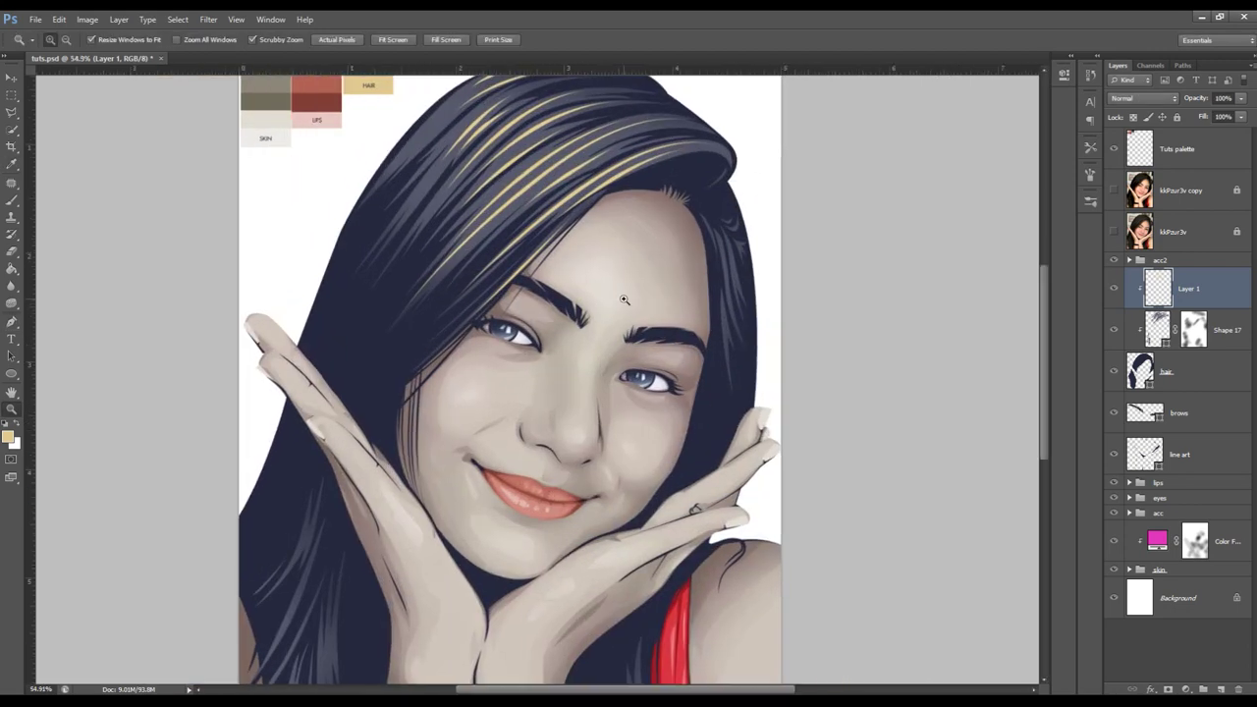
left_click(1114, 232)
left_click(1114, 232)
left_click_drag(550, 365, 531, 356)
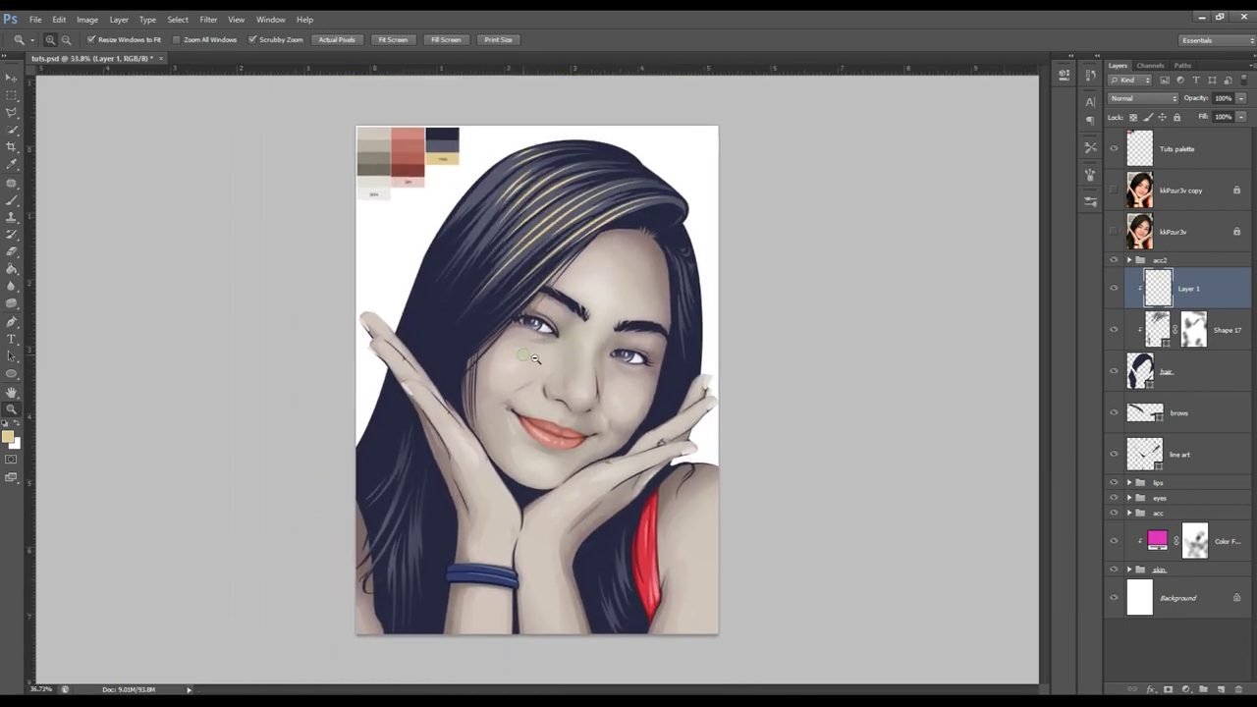
- Hide the colour palette swatches and select Layer 1, Shape 17 and hair together
left_click(1114, 149)
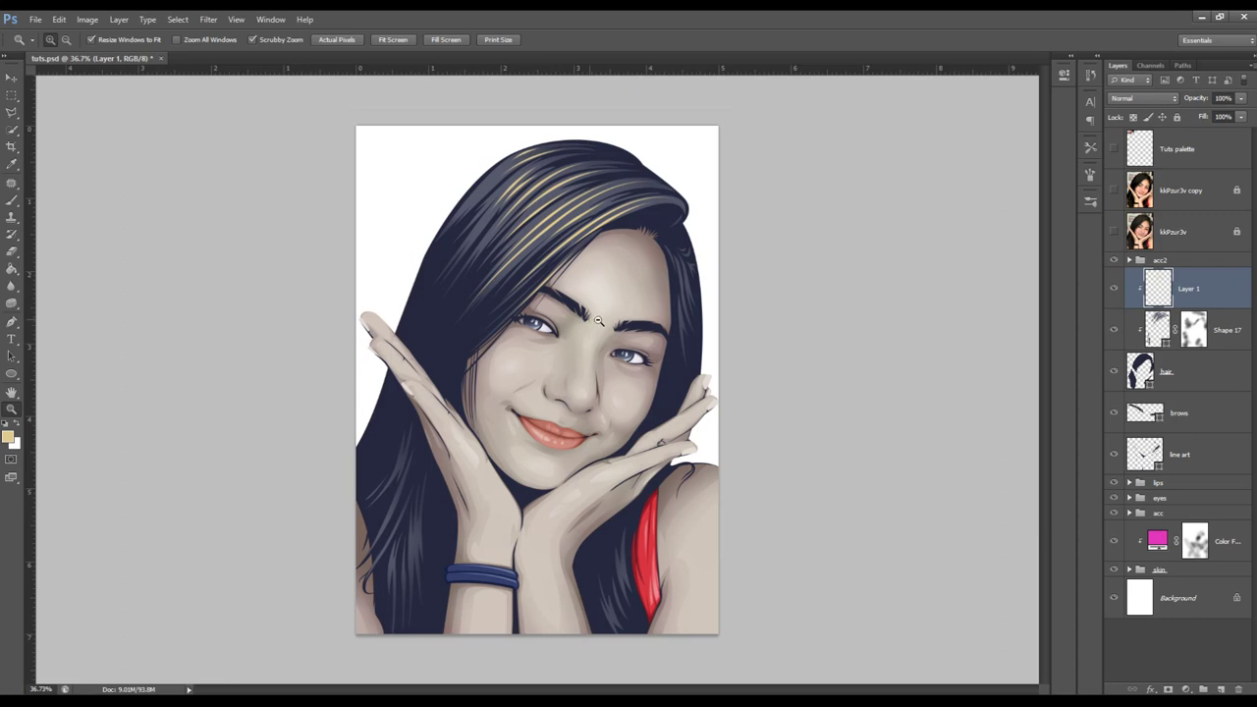
left_click_drag(594, 320, 601, 320)
left_click(1216, 377, "shift")
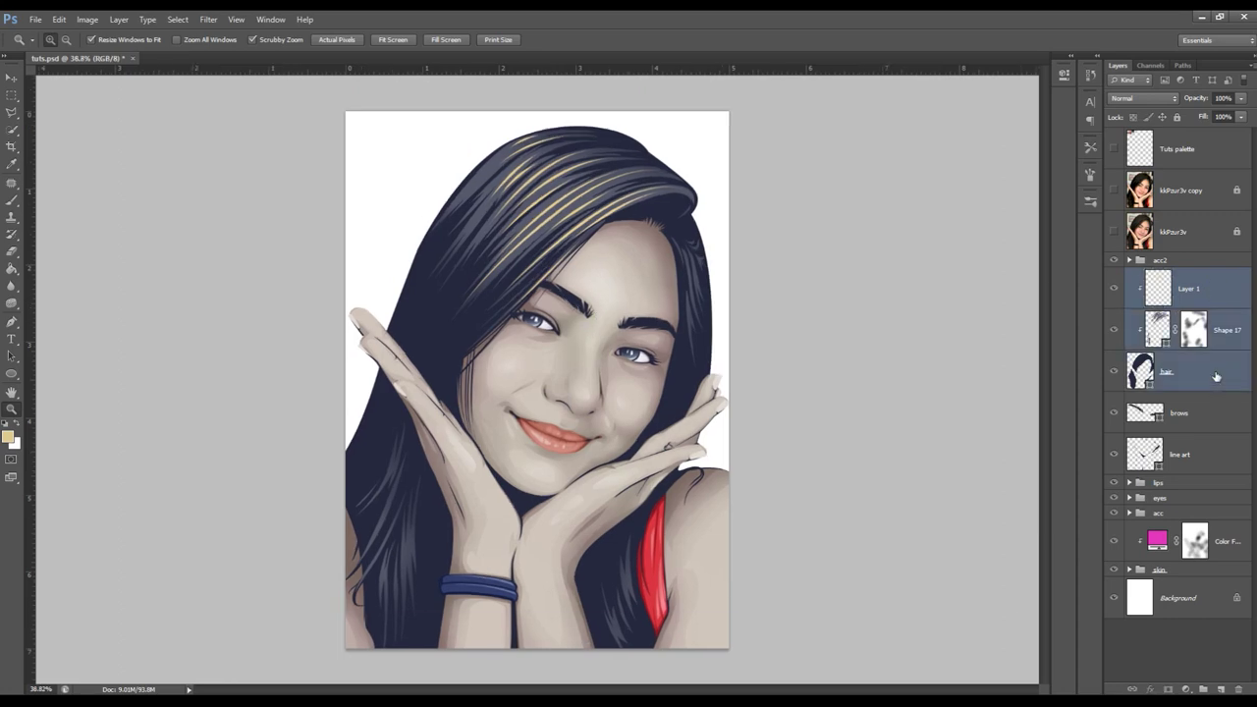
- Group the selected hair layers into a folder named 'hair'
key("ctrl+g")
double_click(1167, 275)
type("hair")
key("Return")
- Unlock the Background and add a pale yellow Solid Color fill layer behind the portrait
left_click(1149, 498)
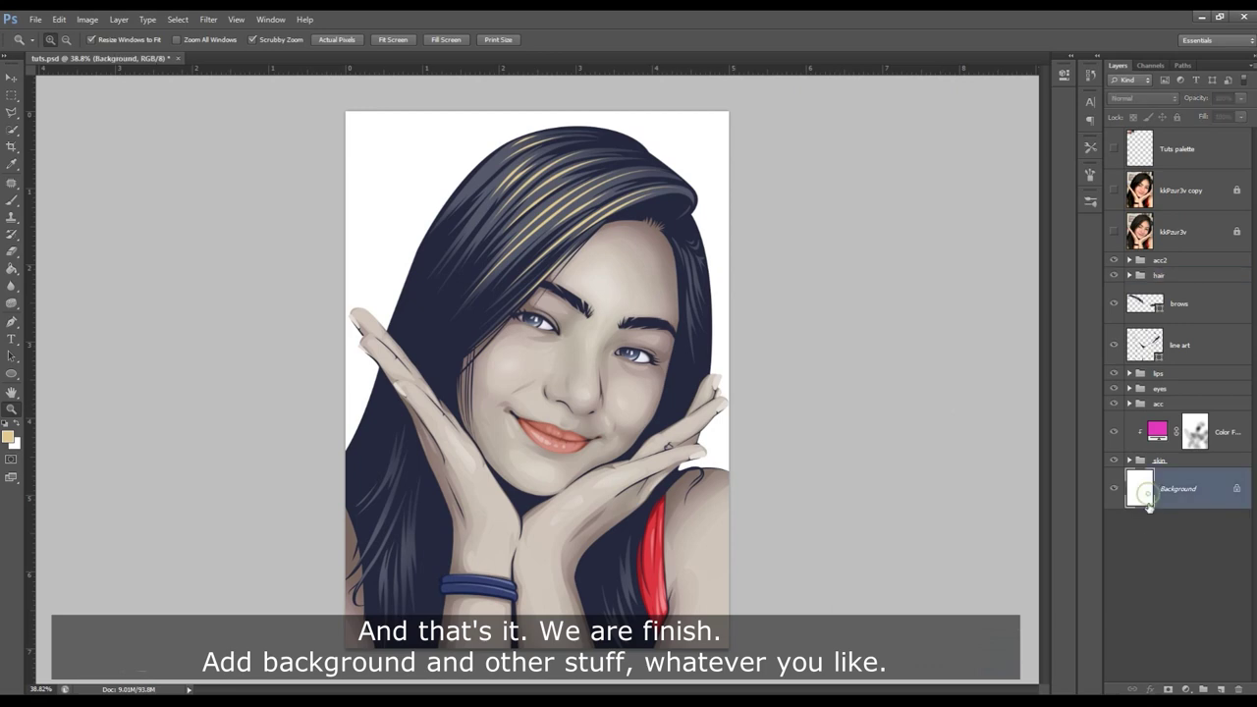
left_click(1168, 690)
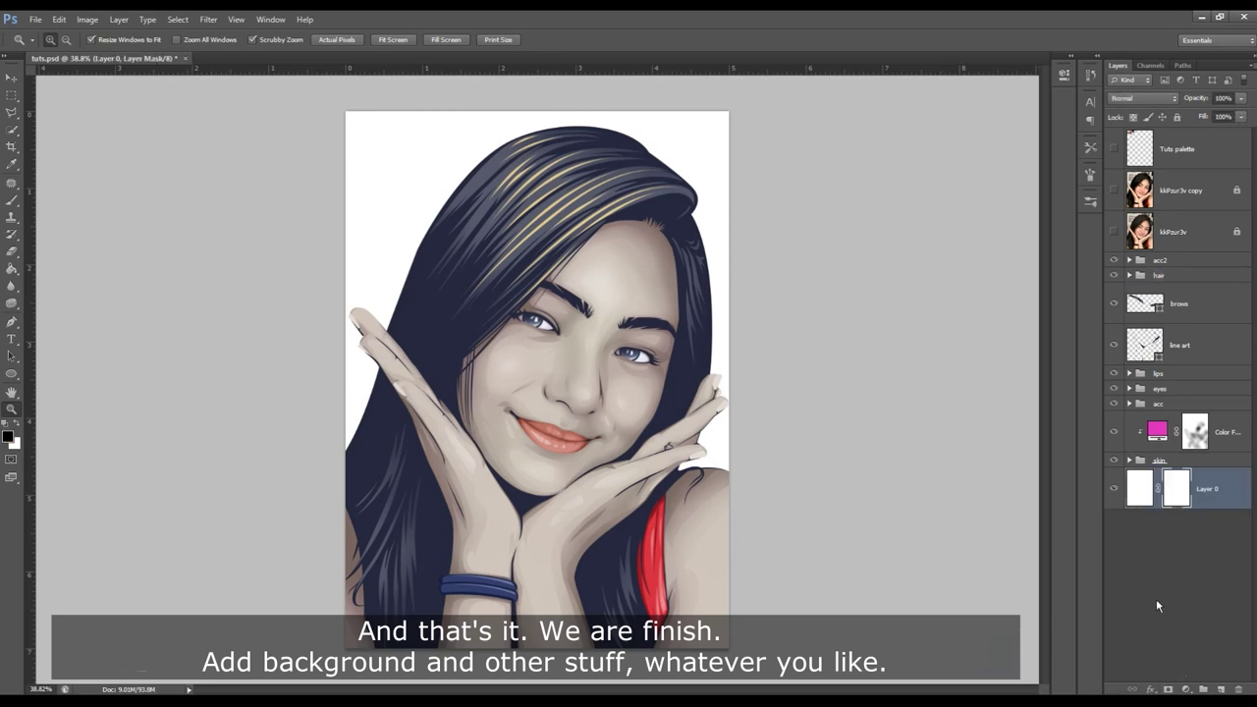
left_click(1186, 690)
left_click(1159, 404)
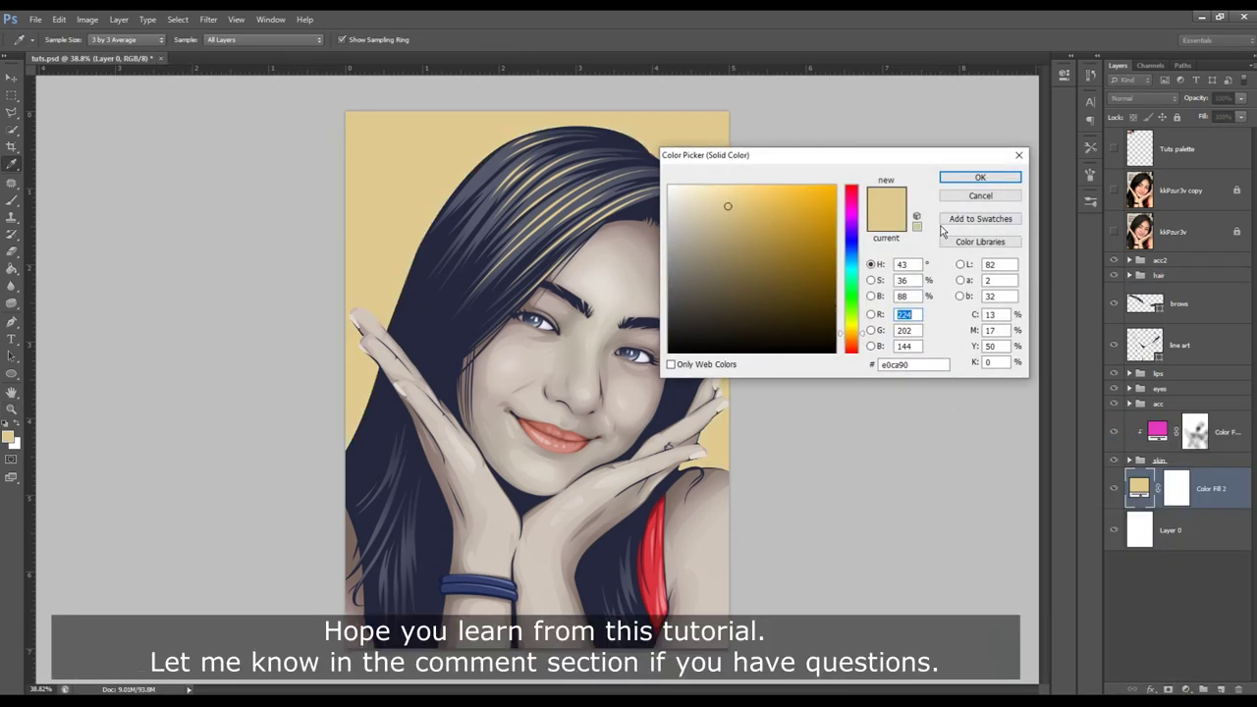
left_click(980, 177)
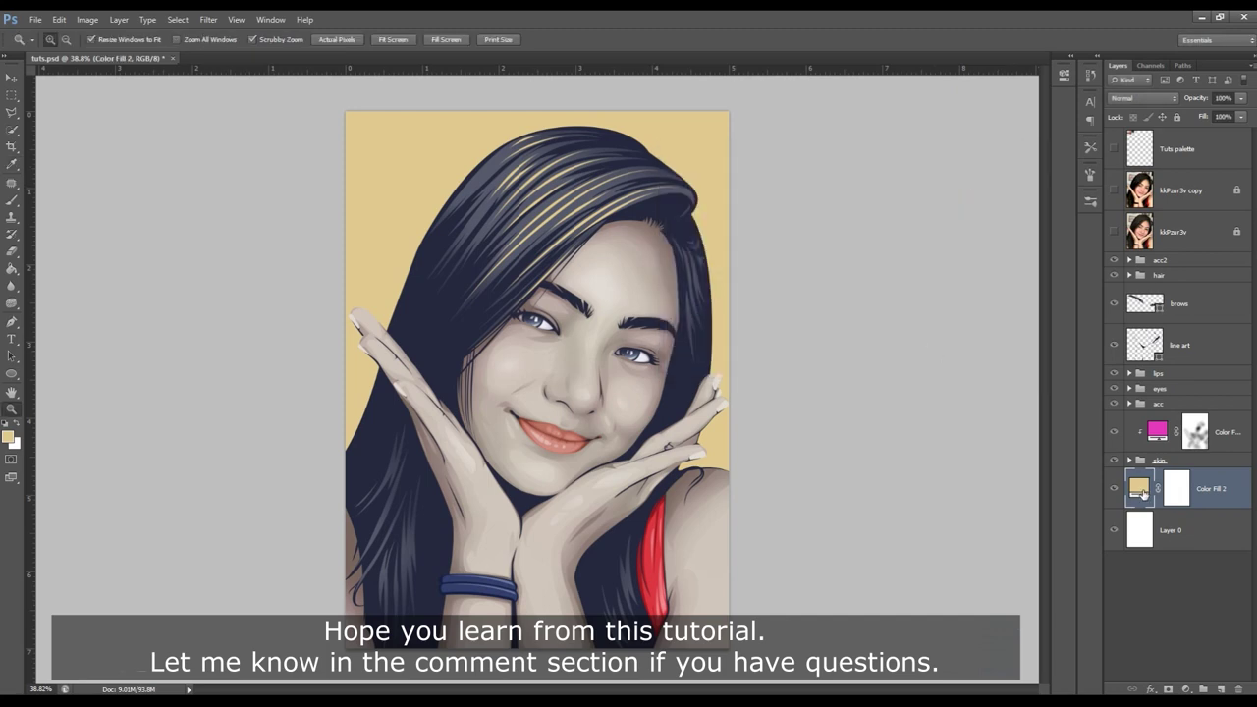
double_click(1139, 487)
left_click(739, 195)
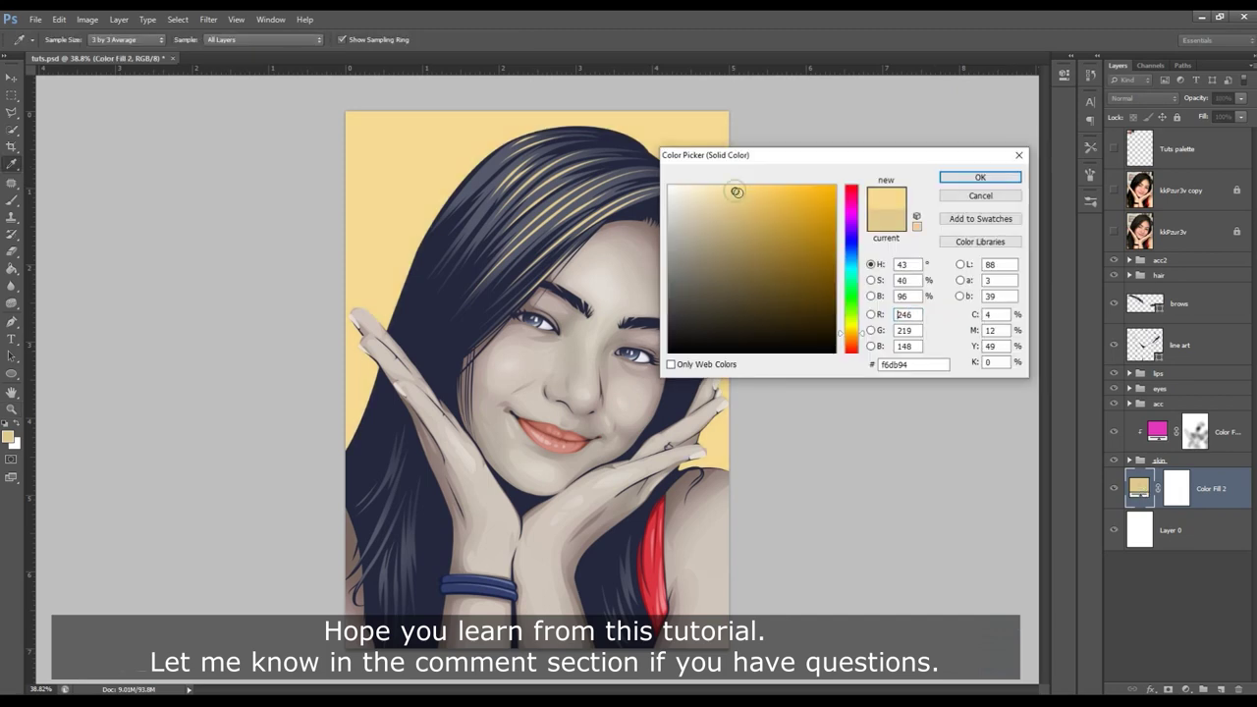
left_click(977, 176)
key("z")
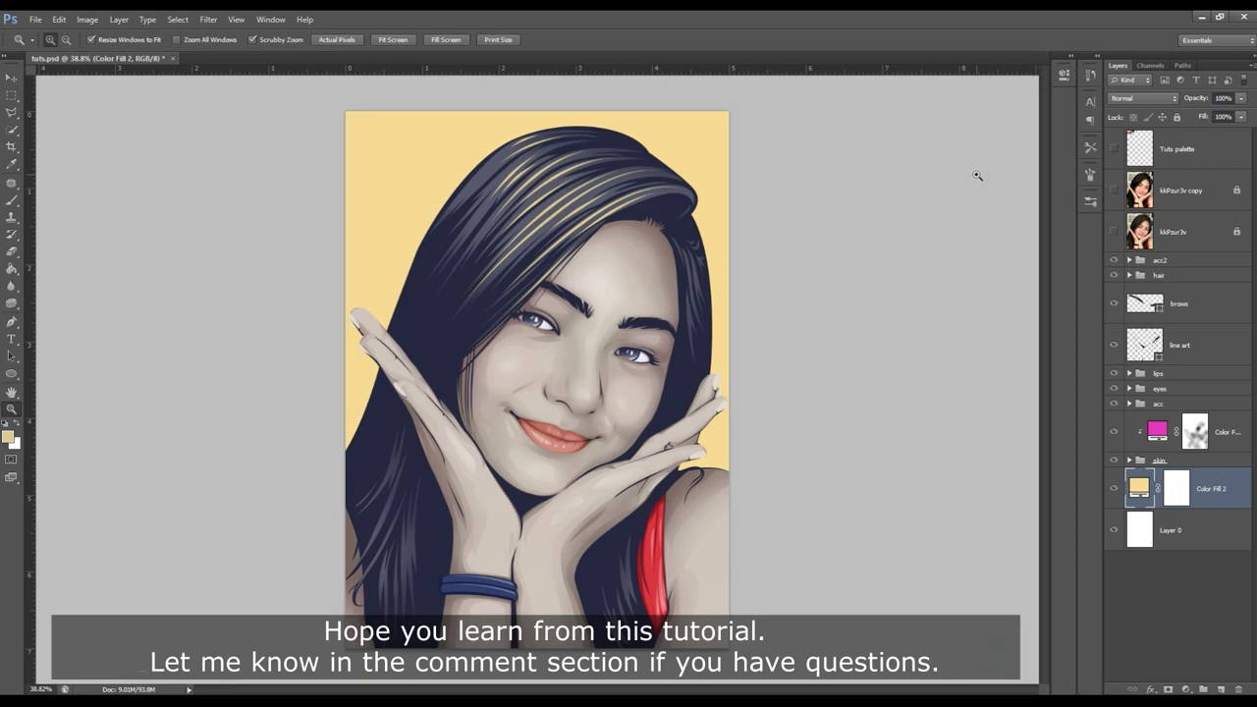
left_click(613, 331)
left_click_drag(613, 331, 723, 336)
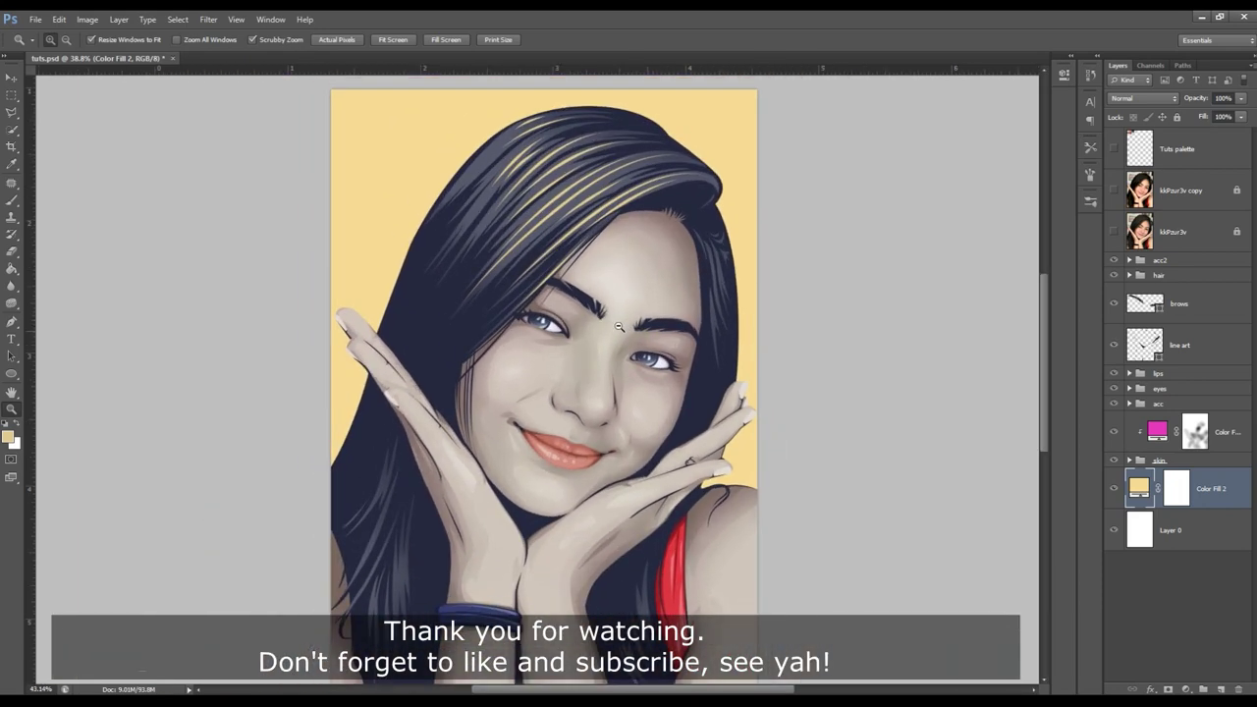